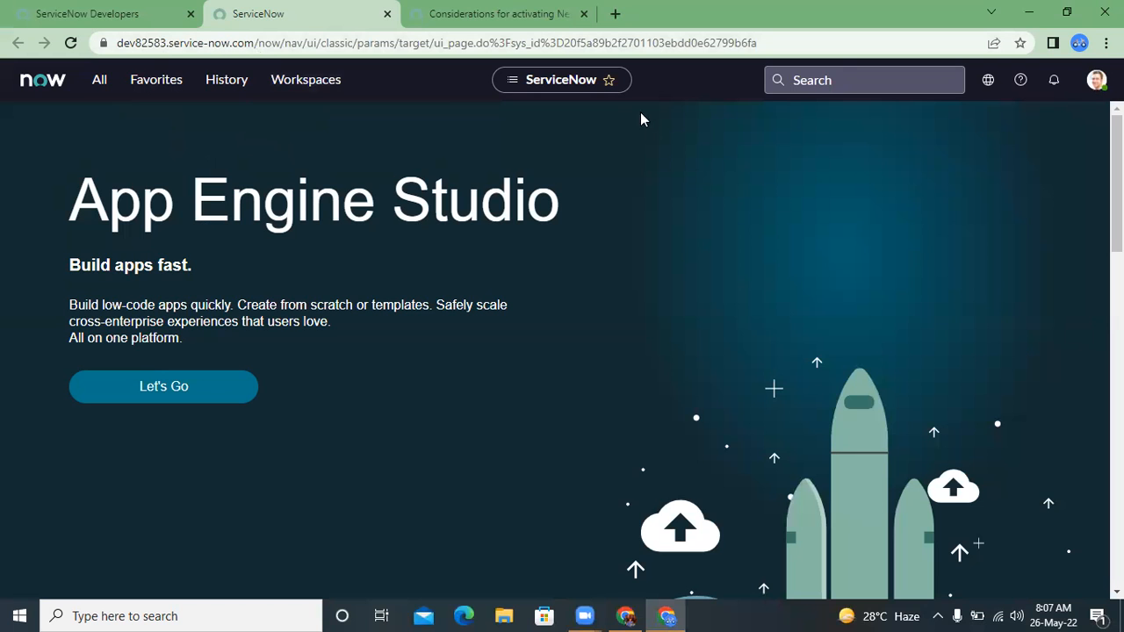
{"action": "scroll", "coordinate": [442, 154], "scroll_direction": "down", "scroll_amount": 8}
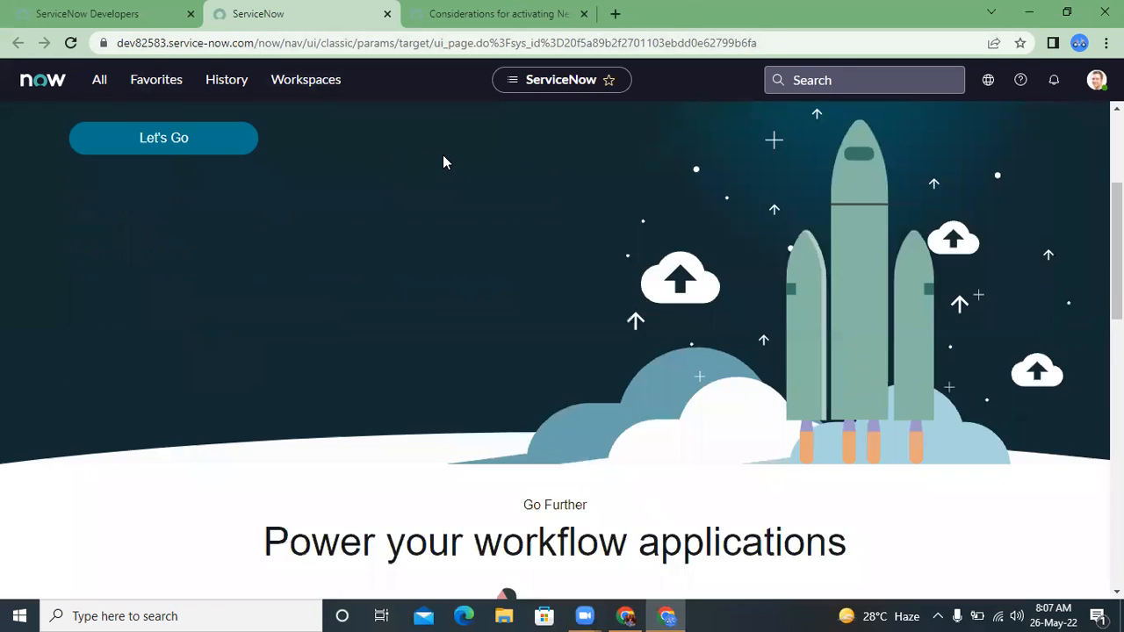
{"action": "scroll", "coordinate": [443, 154], "scroll_direction": "up", "scroll_amount": 5}
{"action": "scroll", "coordinate": [445, 155], "scroll_direction": "up", "scroll_amount": 4}
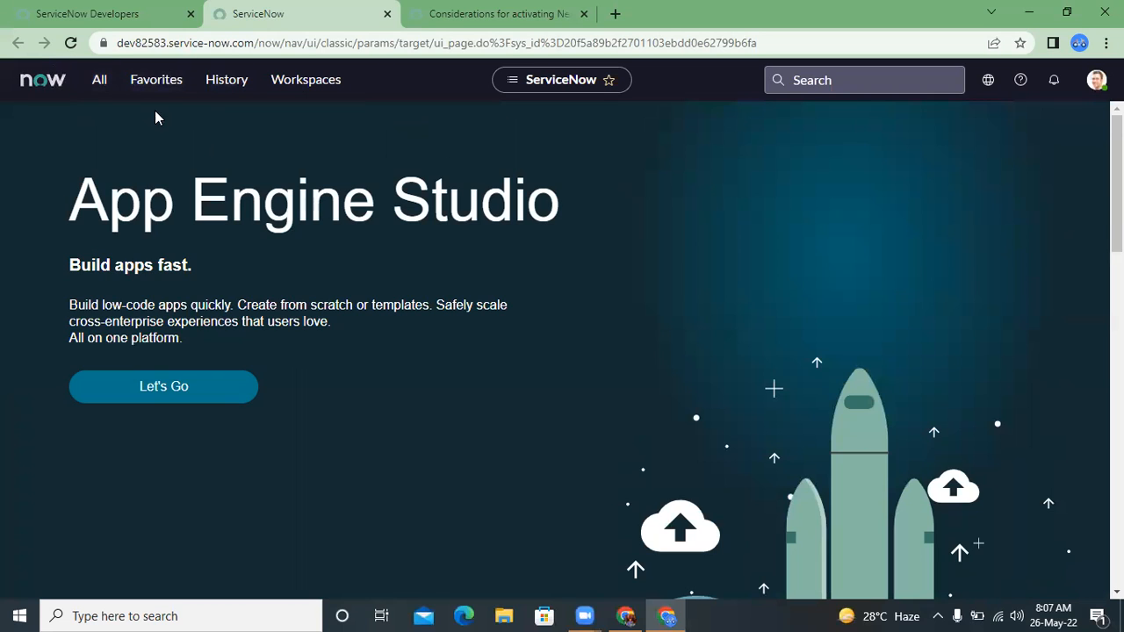
Open the System Properties table in list view from the navigator filter with sys_properties.LIST.
{"action": "left_click", "coordinate": [100, 80]}
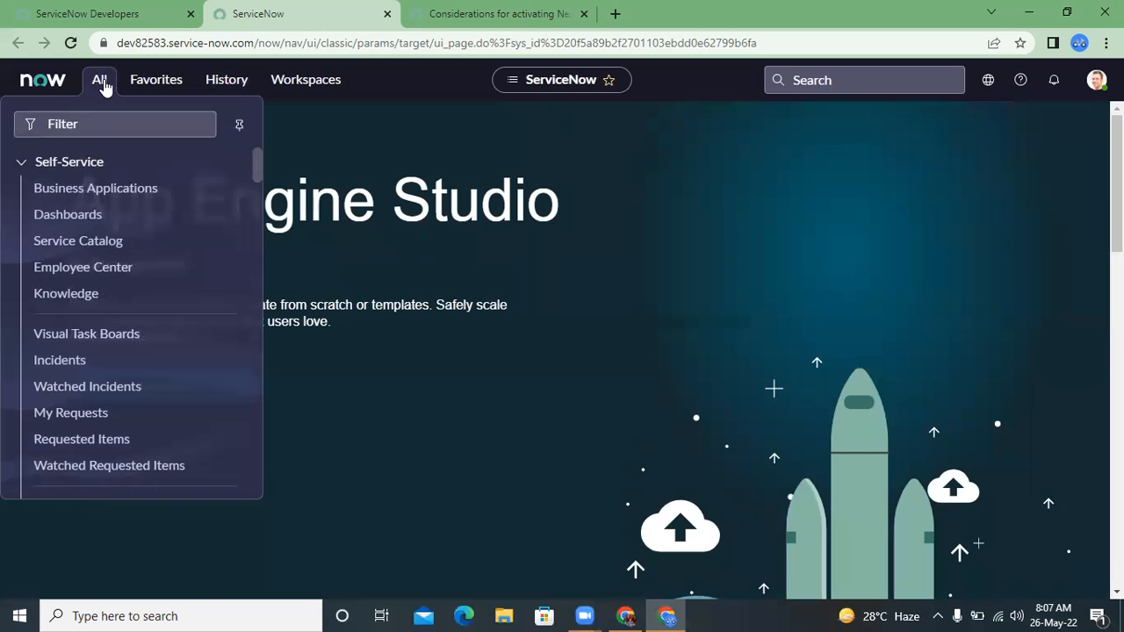
{"action": "left_click", "coordinate": [109, 117]}
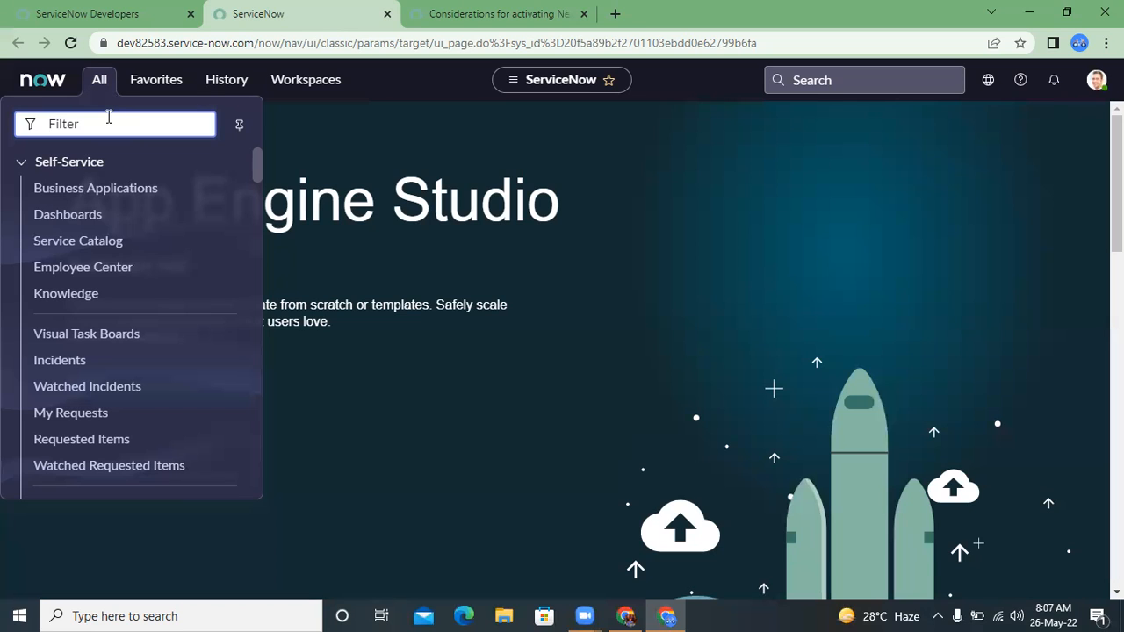
{"action": "type", "text": "sys"}
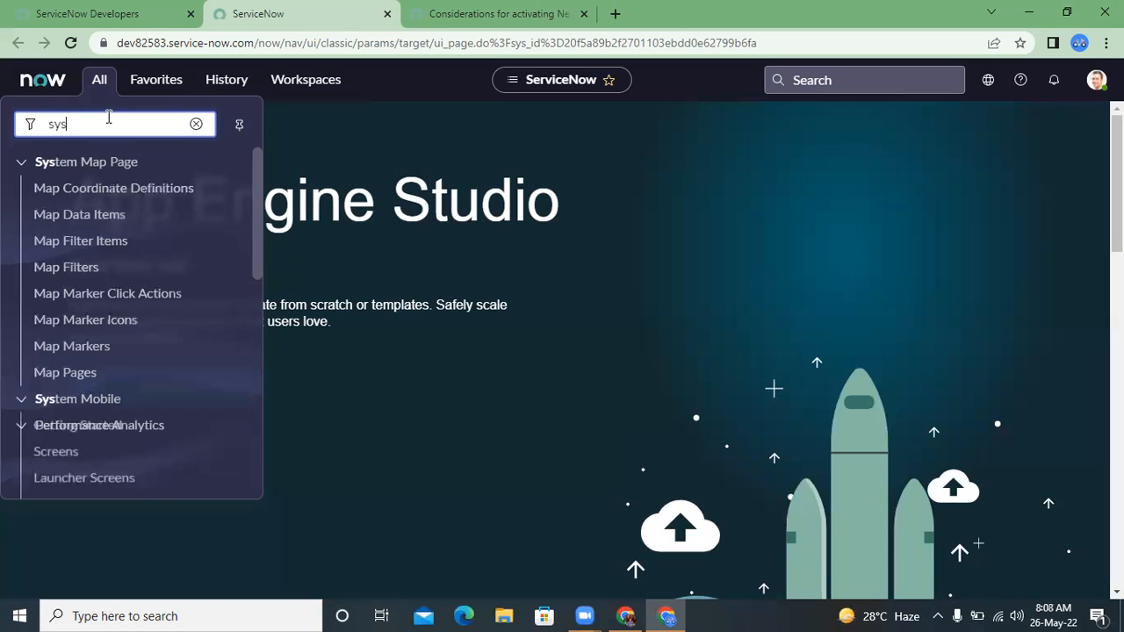
{"action": "type", "text": "_properties.LIST"}
{"action": "key", "text": "Return"}
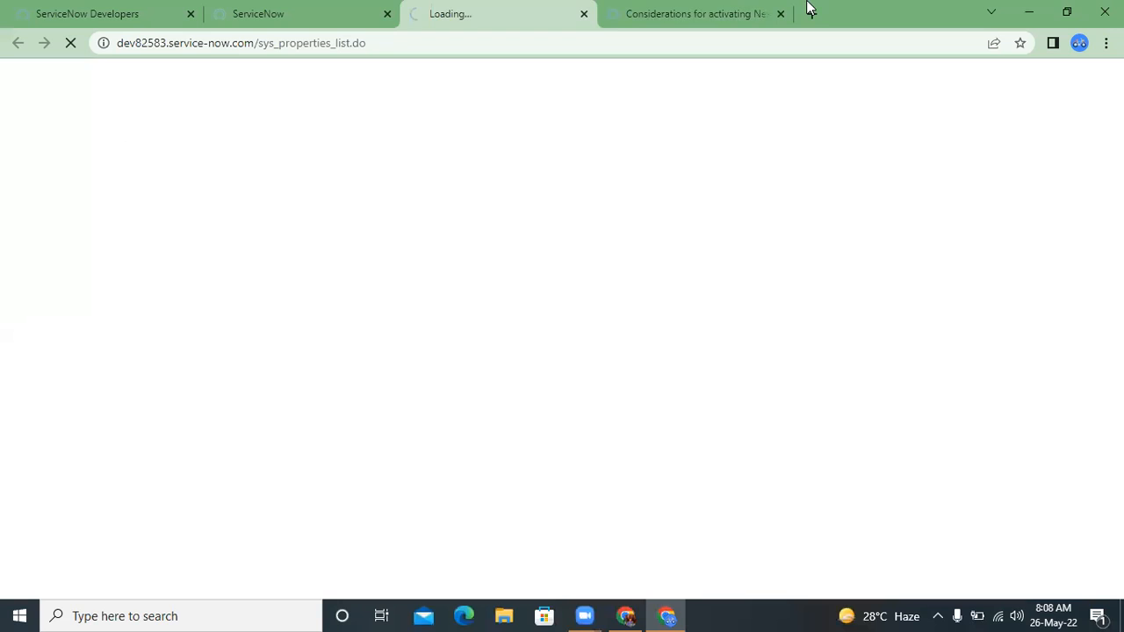
Copy the property name glide.ui.polaris.experience from the procedure on the Considerations for activating Next Experience documentation page.
{"action": "left_click", "coordinate": [703, 10]}
{"action": "scroll", "coordinate": [537, 369], "scroll_direction": "down", "scroll_amount": 3}
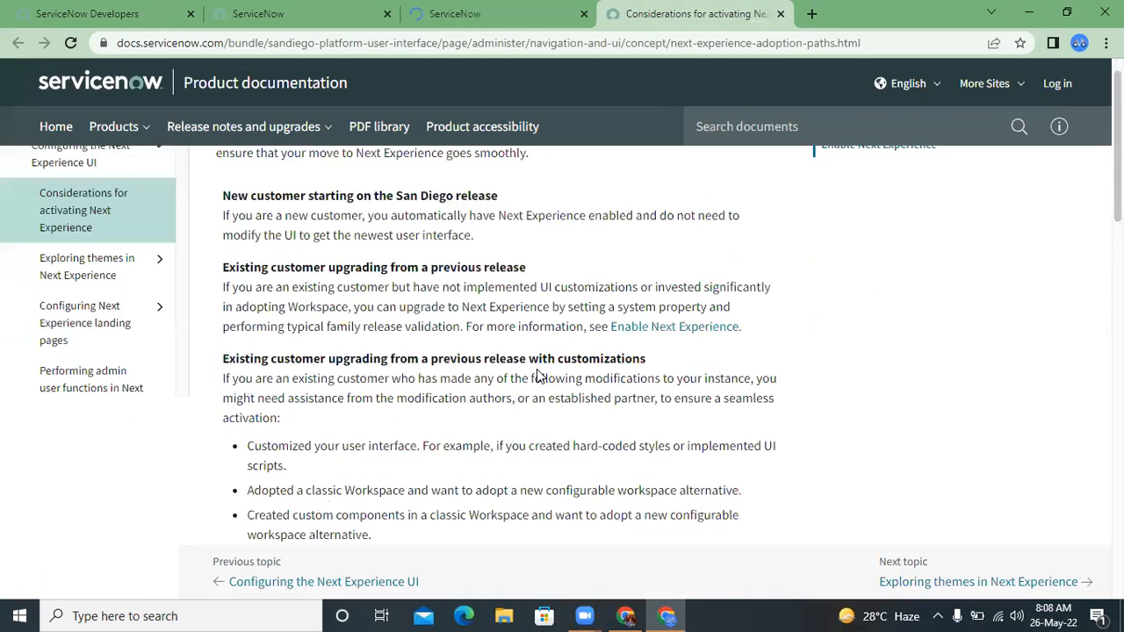
{"action": "scroll", "coordinate": [538, 378], "scroll_direction": "down", "scroll_amount": 10}
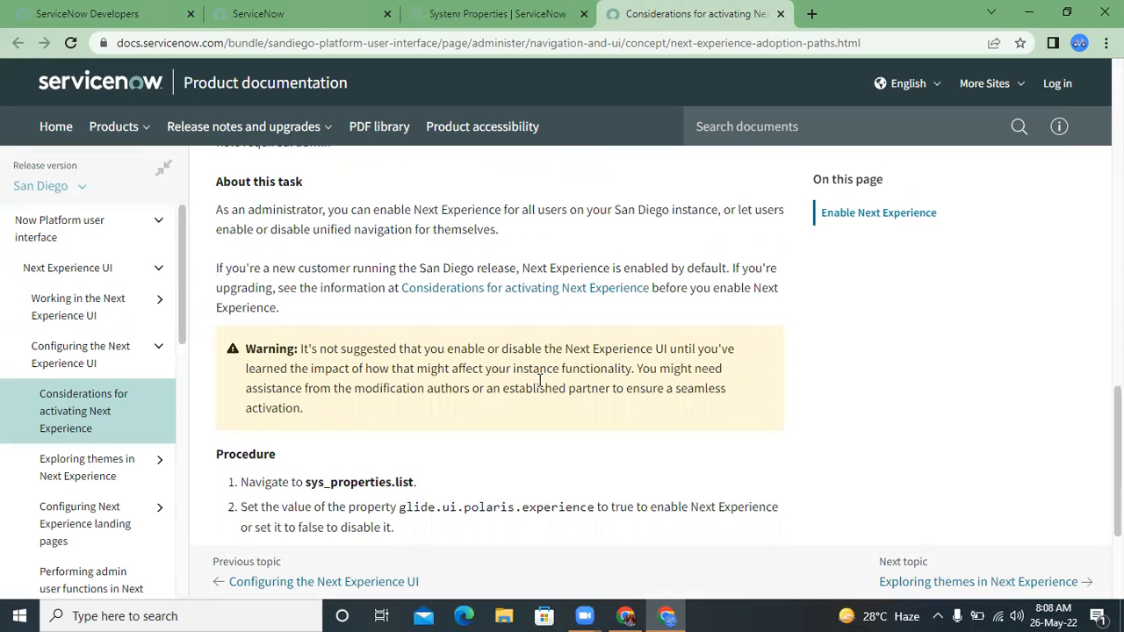
{"action": "scroll", "coordinate": [540, 380], "scroll_direction": "down", "scroll_amount": 2}
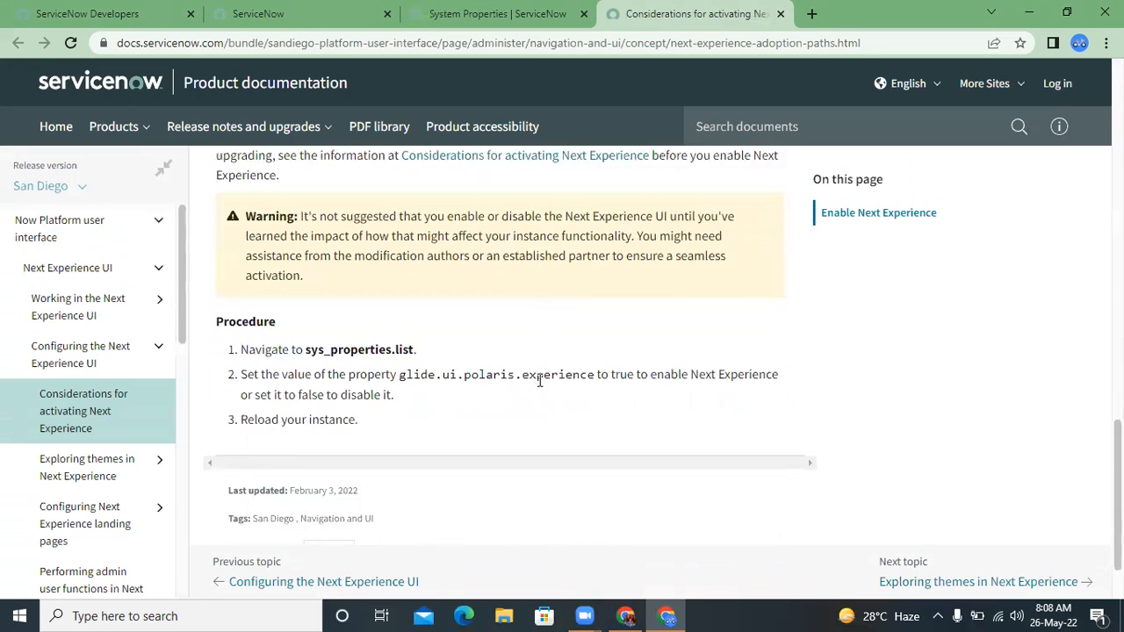
{"action": "left_click_drag", "start_coordinate": [403, 360], "coordinate": [595, 362]}
{"action": "key", "text": "ctrl+c"}
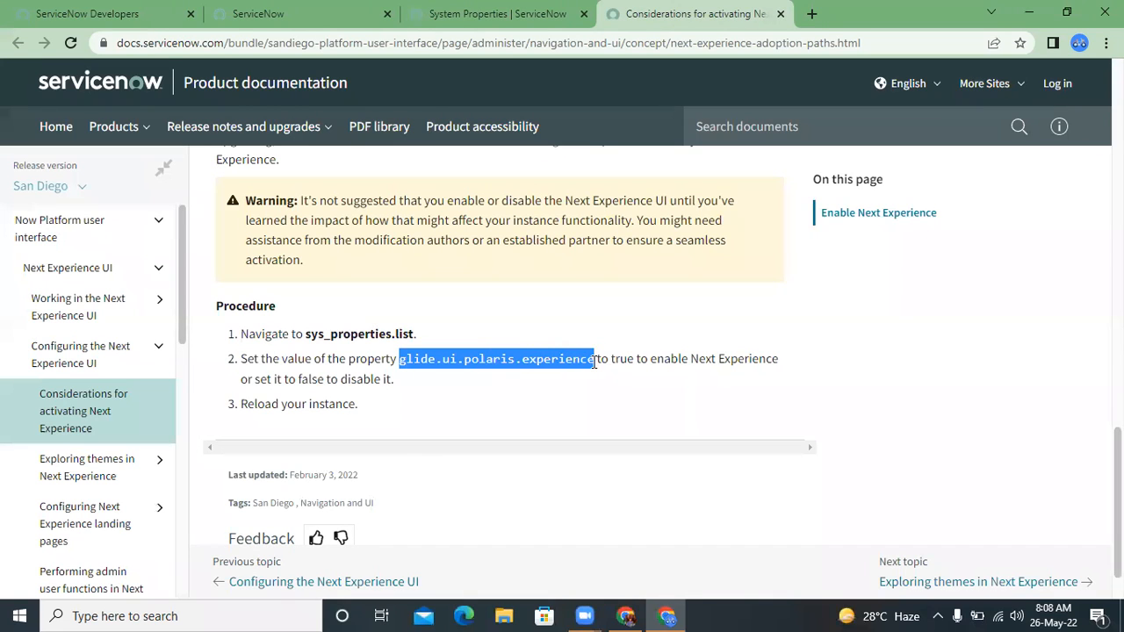
Filter the System Properties list by the name glide.ui.polaris.experience and open the matching record.
{"action": "left_click", "coordinate": [507, 14]}
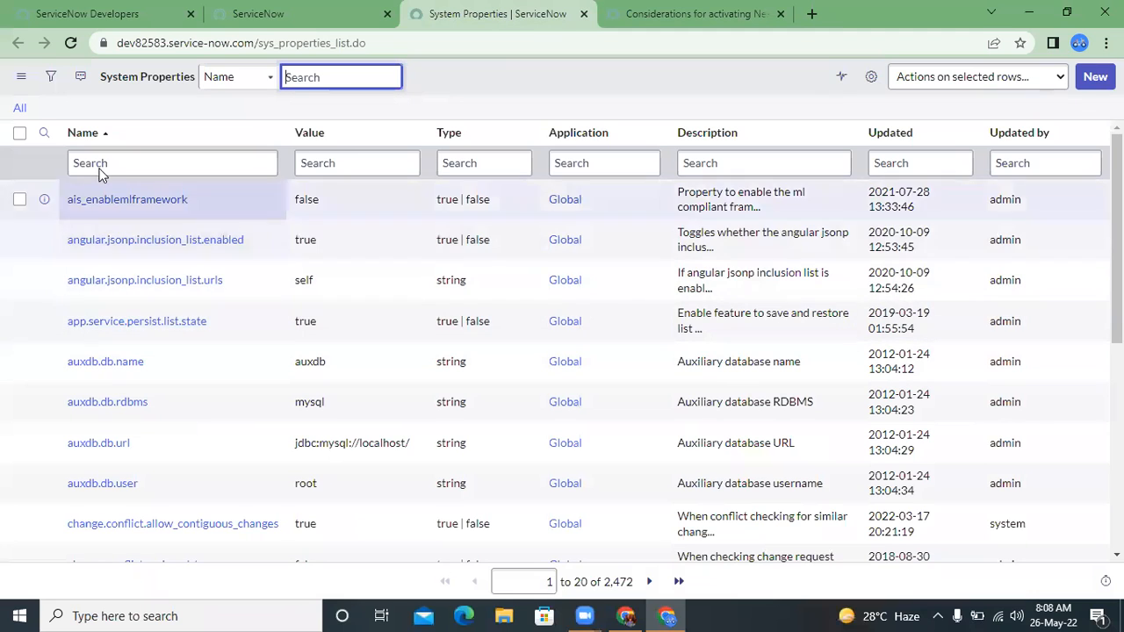
{"action": "left_click", "coordinate": [100, 163]}
{"action": "key", "text": "ctrl+v"}
{"action": "key", "text": "Return"}
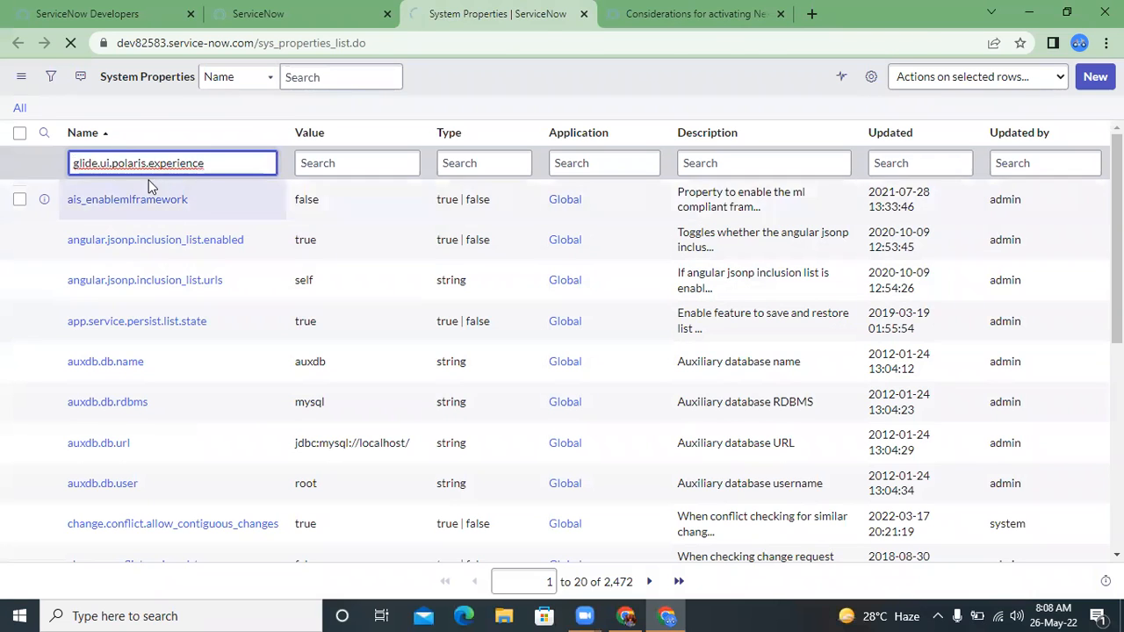
{"action": "left_click", "coordinate": [147, 200]}
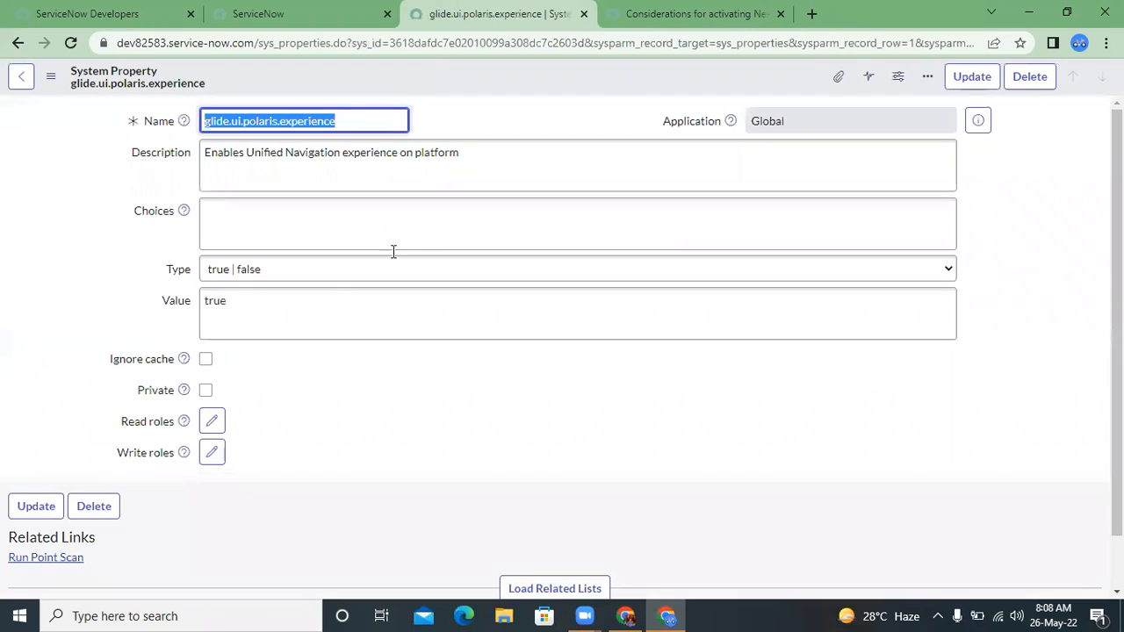
Set the value of the glide.ui.polaris.experience property to false and save the record.
{"action": "left_click", "coordinate": [293, 295]}
{"action": "key", "text": "ctrl+a"}
{"action": "type", "text": "false"}
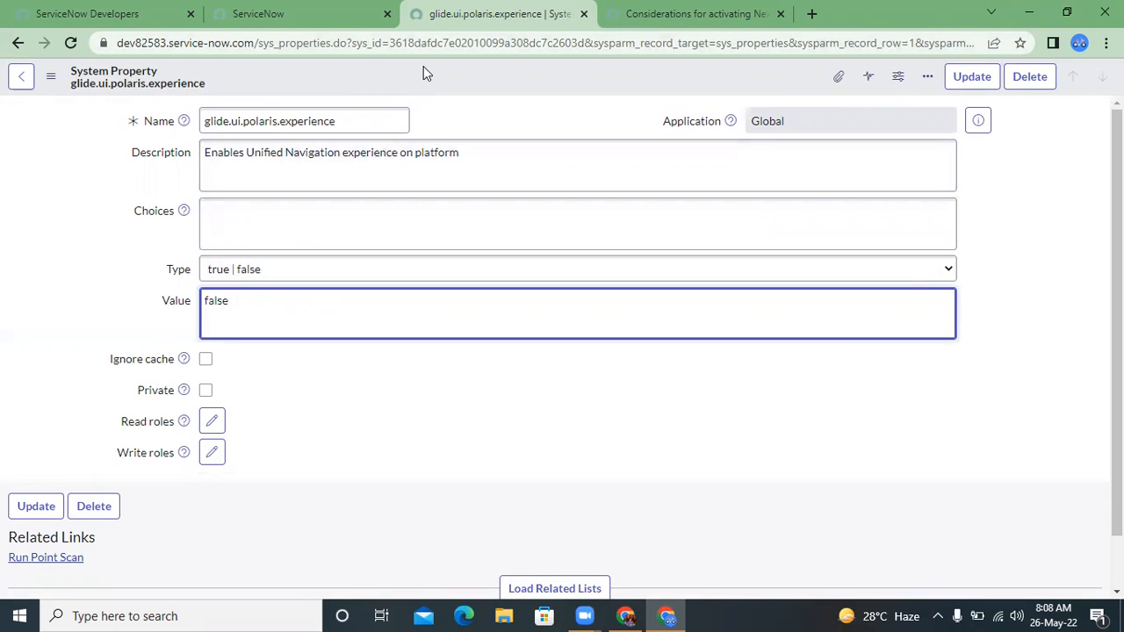
{"action": "right_click", "coordinate": [469, 83]}
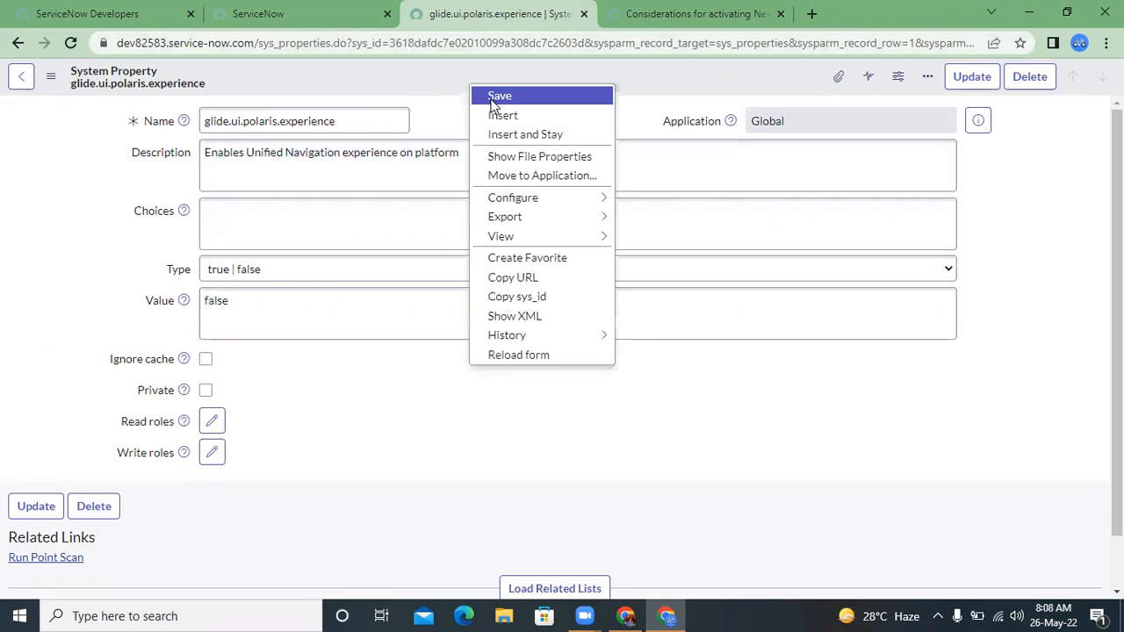
{"action": "left_click", "coordinate": [490, 96]}
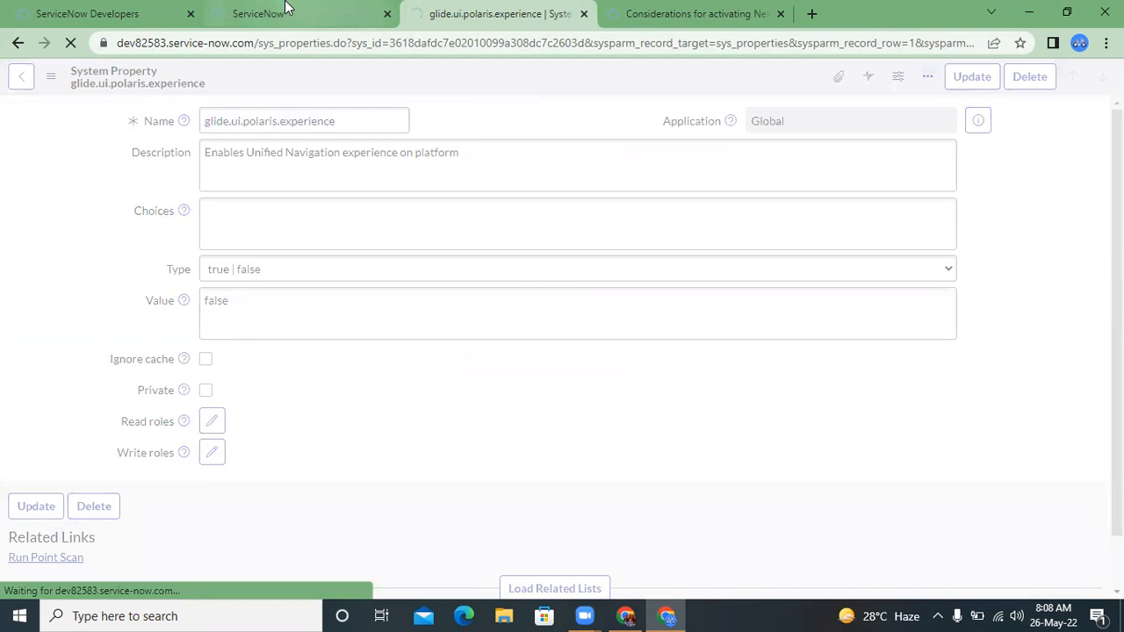
{"action": "left_click", "coordinate": [285, 9]}
{"action": "left_click", "coordinate": [438, 9]}
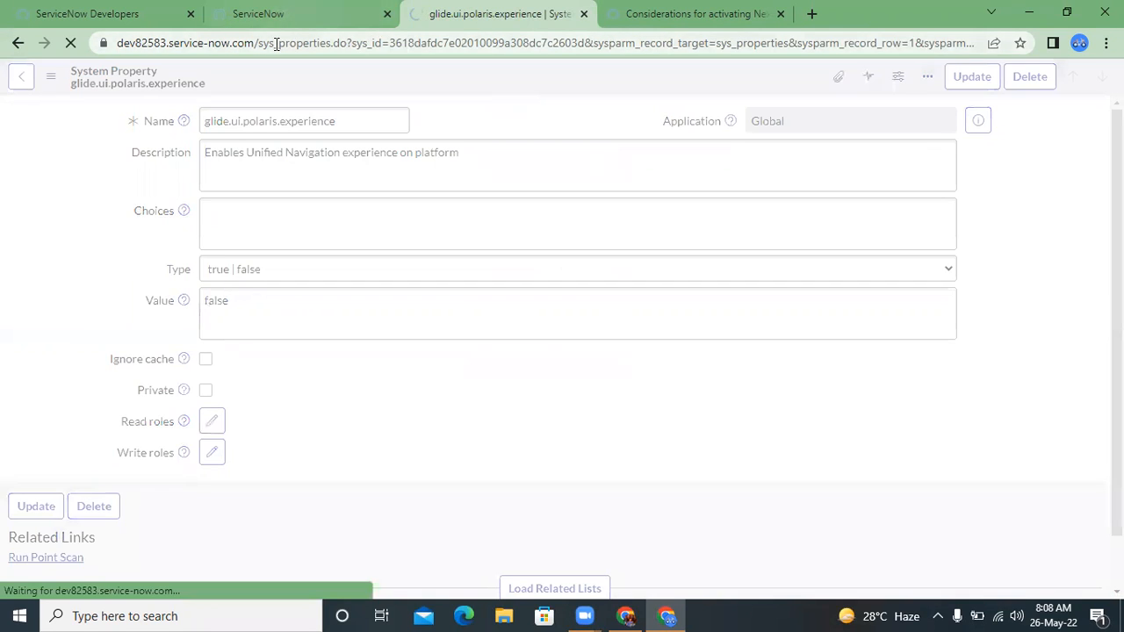
{"action": "left_click", "coordinate": [276, 43]}
{"action": "left_click", "coordinate": [276, 15]}
{"action": "left_click", "coordinate": [439, 11]}
{"action": "double_click", "coordinate": [283, 49]}
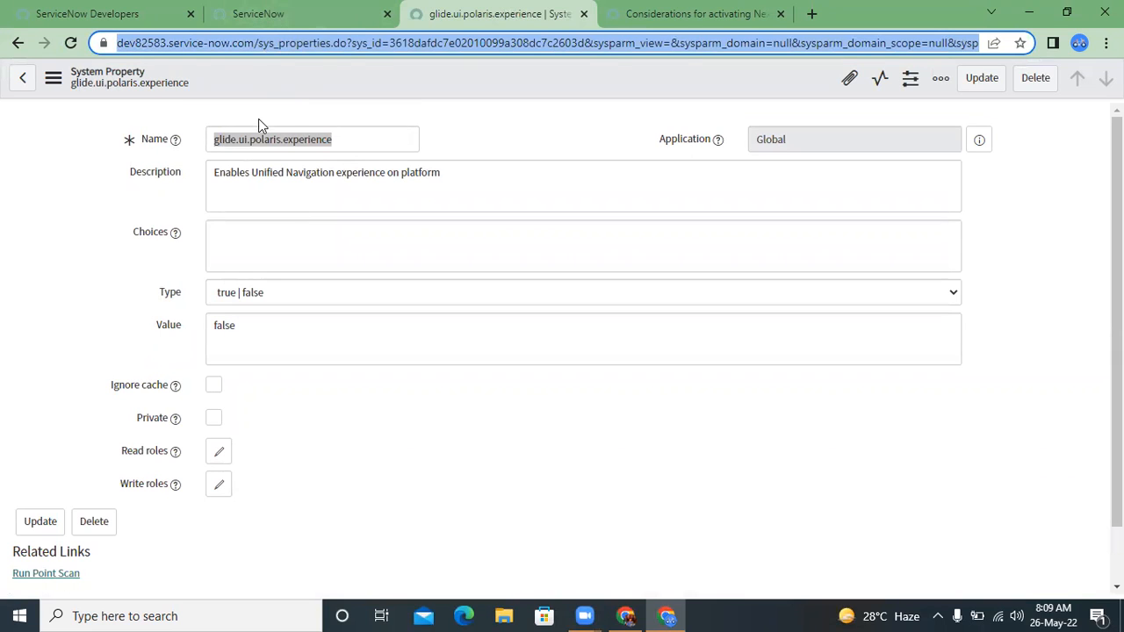
{"action": "left_click", "coordinate": [271, 144]}
{"action": "left_click_drag", "start_coordinate": [244, 143], "coordinate": [344, 140]}
{"action": "left_click", "coordinate": [343, 141]}
Return to the instance home page and open the system properties list again using sys_properties.LIST.
{"action": "left_click", "coordinate": [294, 13]}
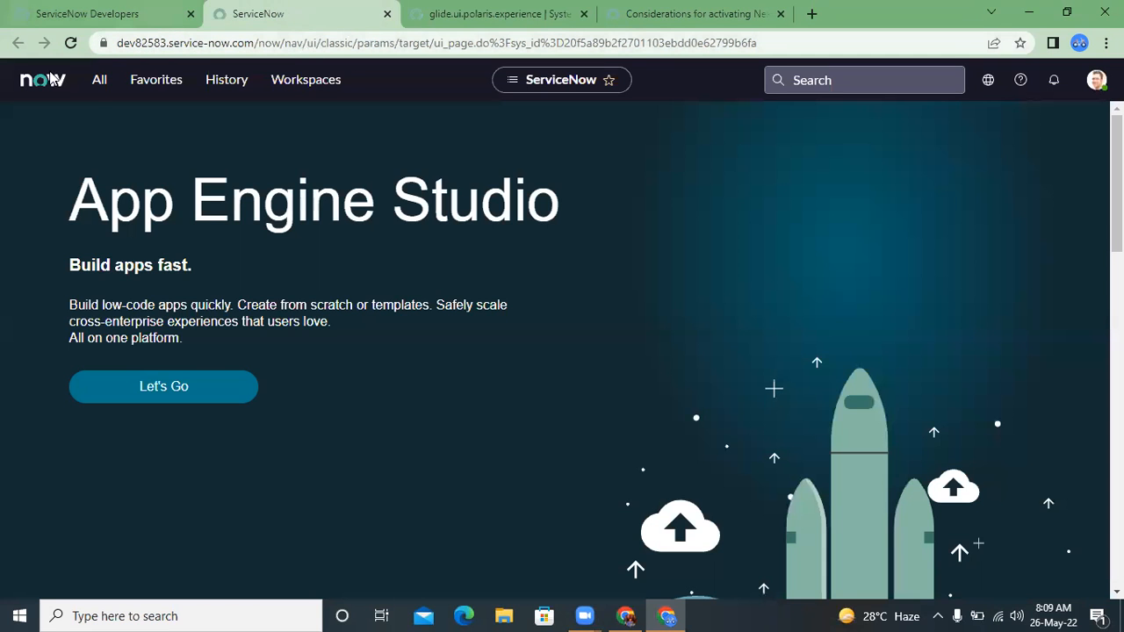
{"action": "left_click", "coordinate": [93, 84]}
{"action": "type", "text": "sys_pr"}
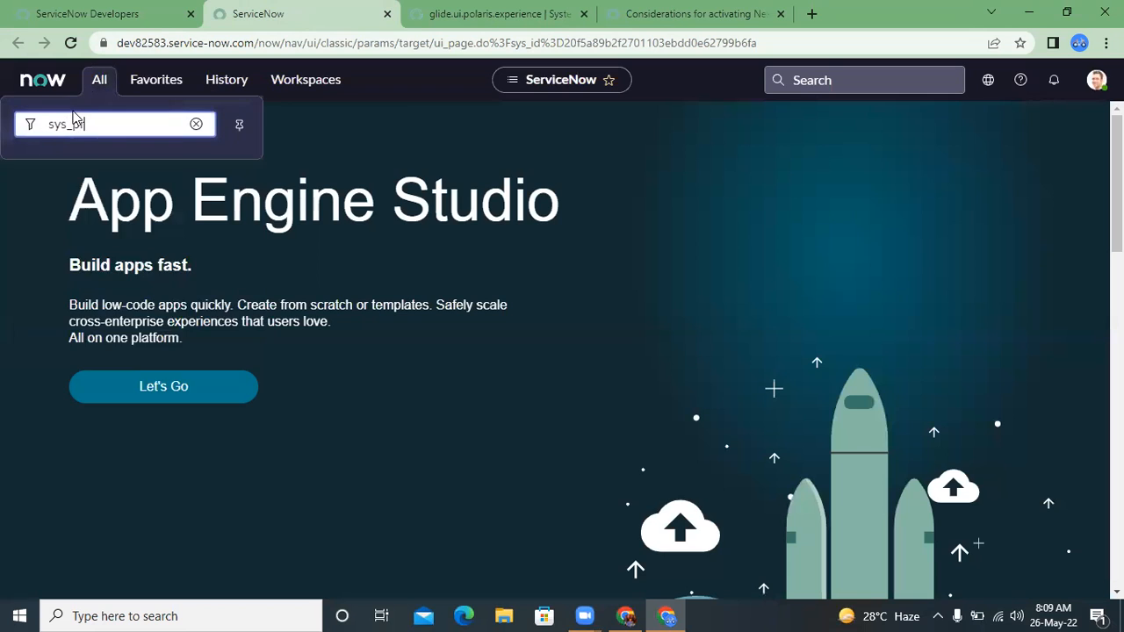
{"action": "type", "text": "operties.LIST"}
{"action": "triple_click", "coordinate": [119, 124]}
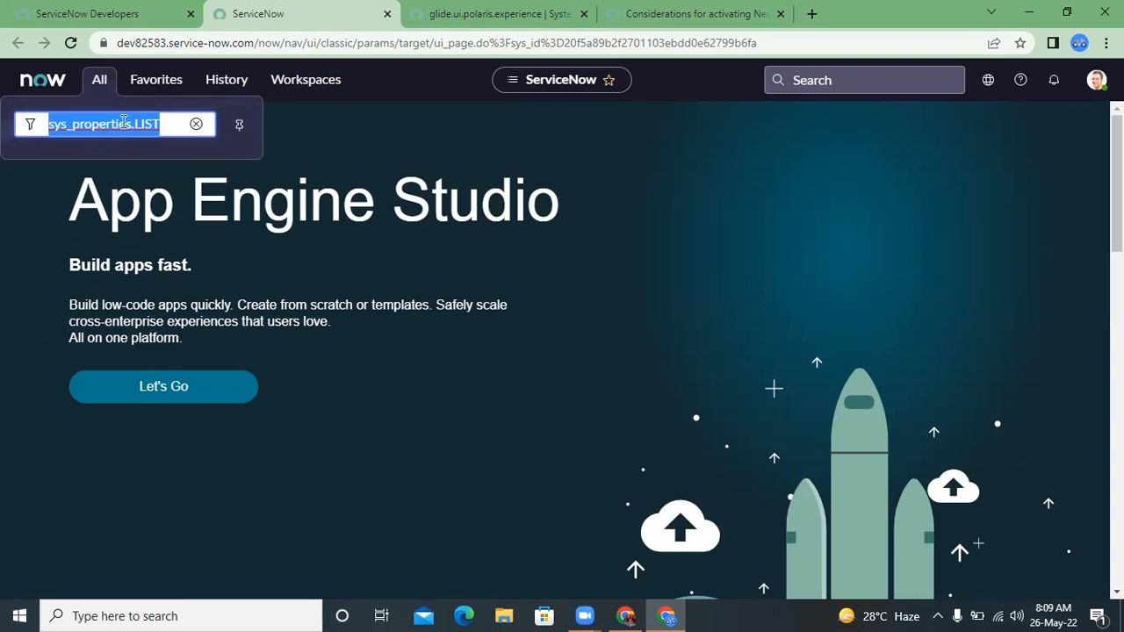
{"action": "double_click", "coordinate": [123, 123]}
{"action": "left_click", "coordinate": [124, 123]}
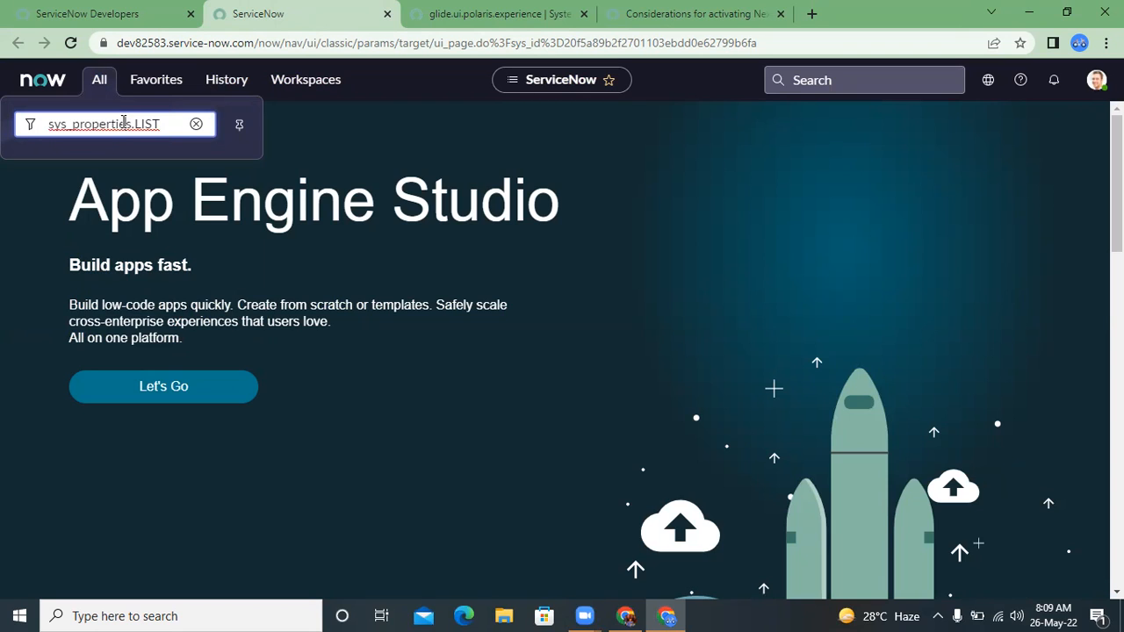
{"action": "double_click", "coordinate": [124, 123]}
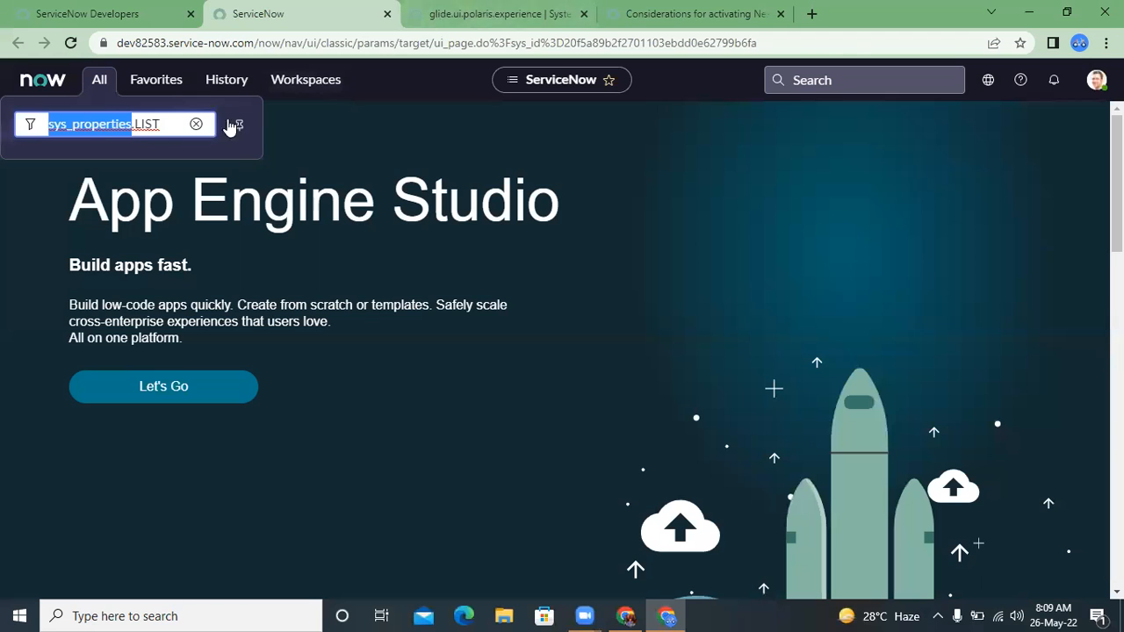
{"action": "key", "text": "Return"}
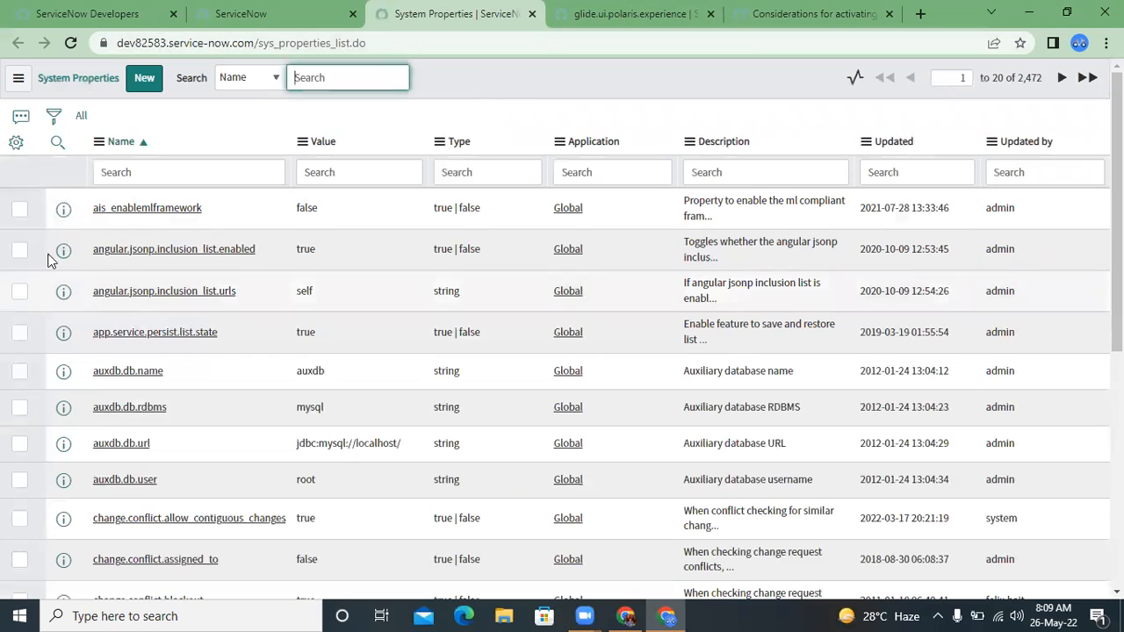
Search the reopened system properties list by name for glide.ui.polaris.experience.
{"action": "left_click", "coordinate": [160, 173]}
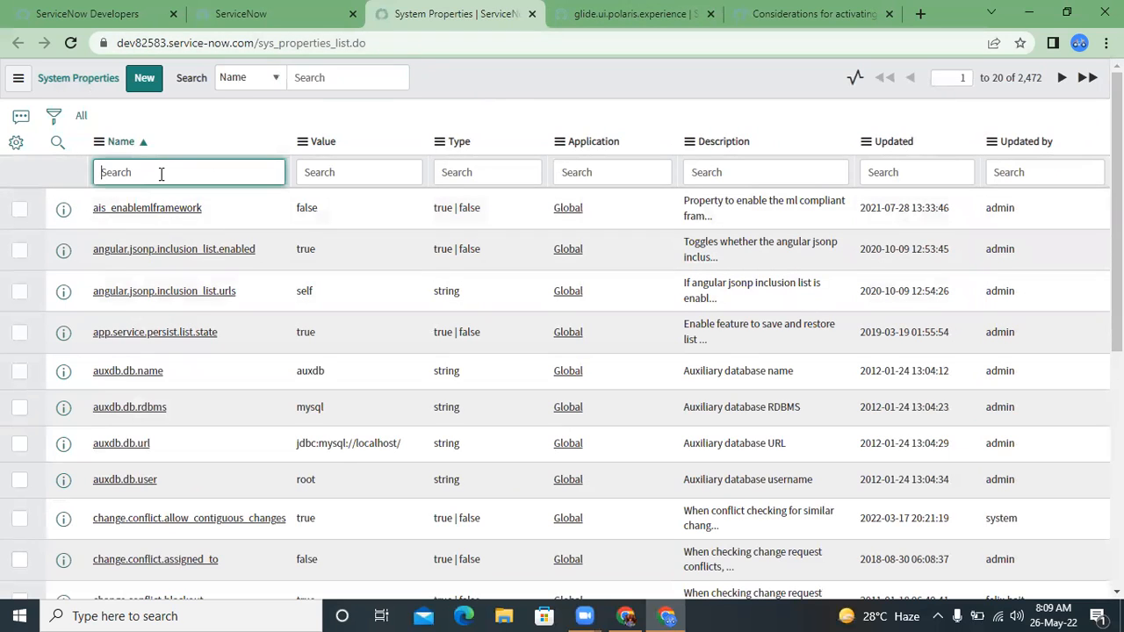
{"action": "key", "text": "ctrl+v"}
{"action": "key", "text": "Return"}
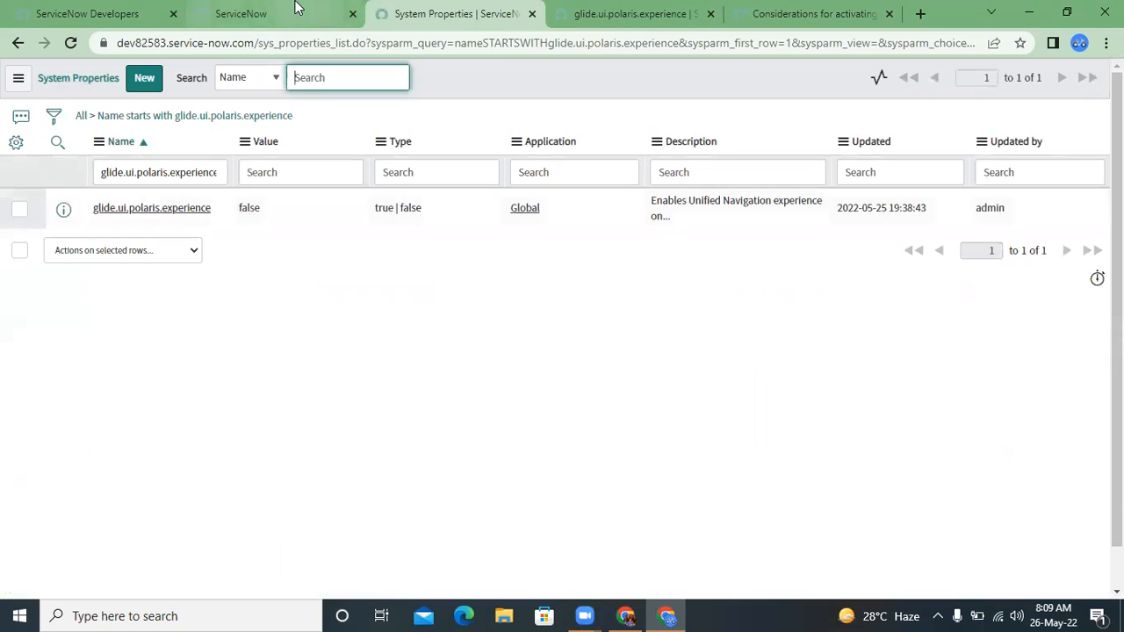
Reload the instance from its base URL, without the page path, and dismiss the San Diego release welcome overlay.
{"action": "left_click", "coordinate": [296, 11]}
{"action": "left_click", "coordinate": [70, 42]}
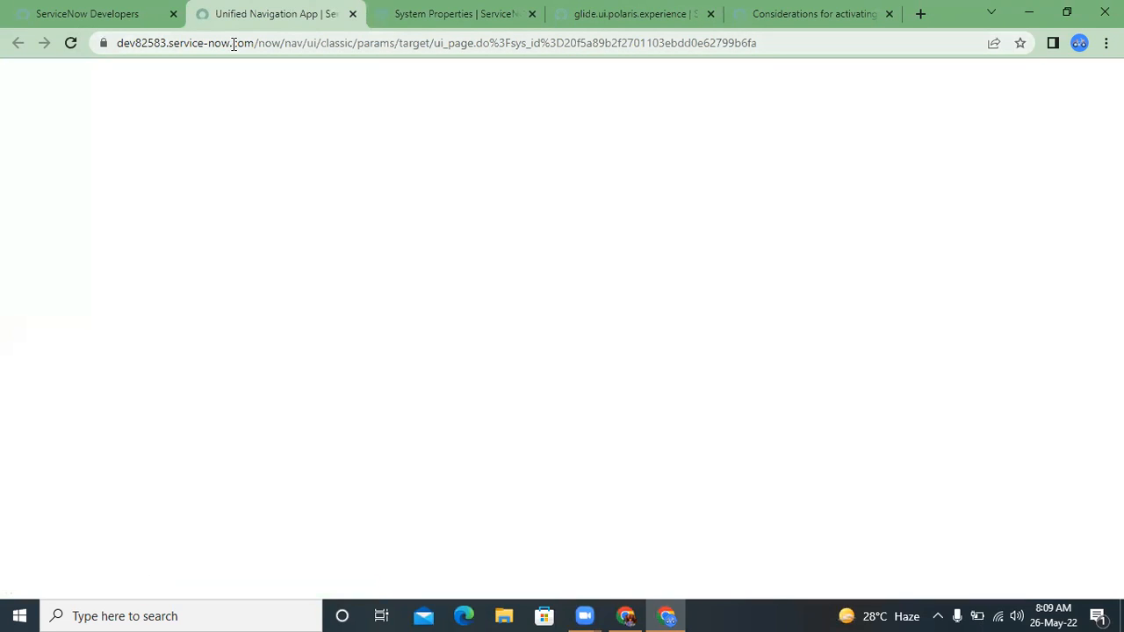
{"action": "left_click_drag", "start_coordinate": [257, 48], "coordinate": [905, 40]}
{"action": "key", "text": "BackSpace"}
{"action": "key", "text": "Return"}
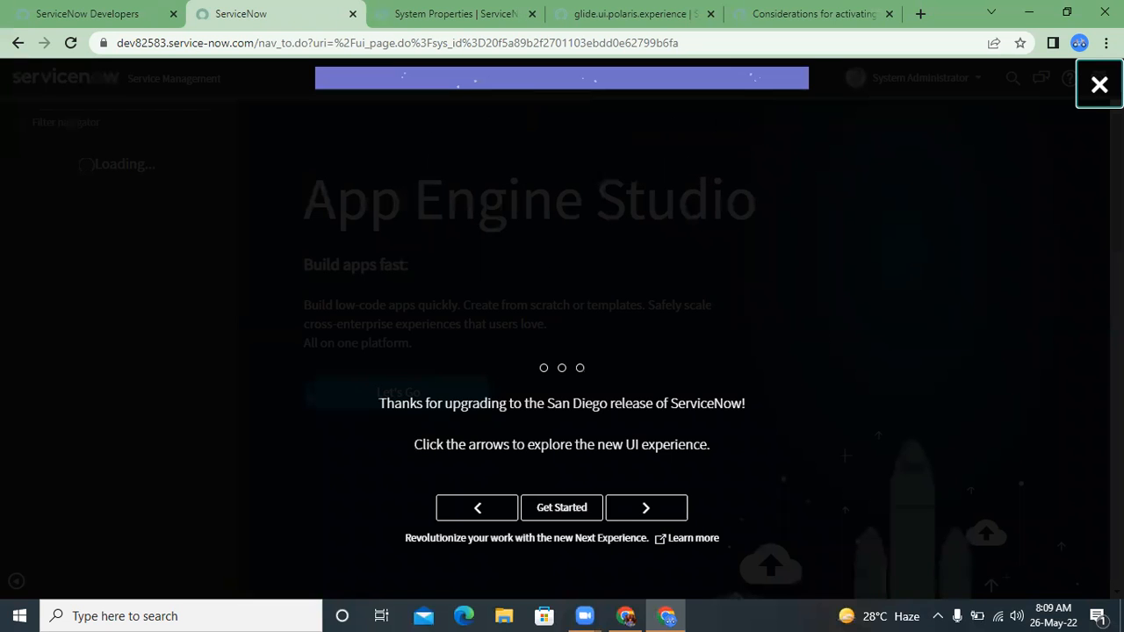
{"action": "left_click", "coordinate": [1099, 84]}
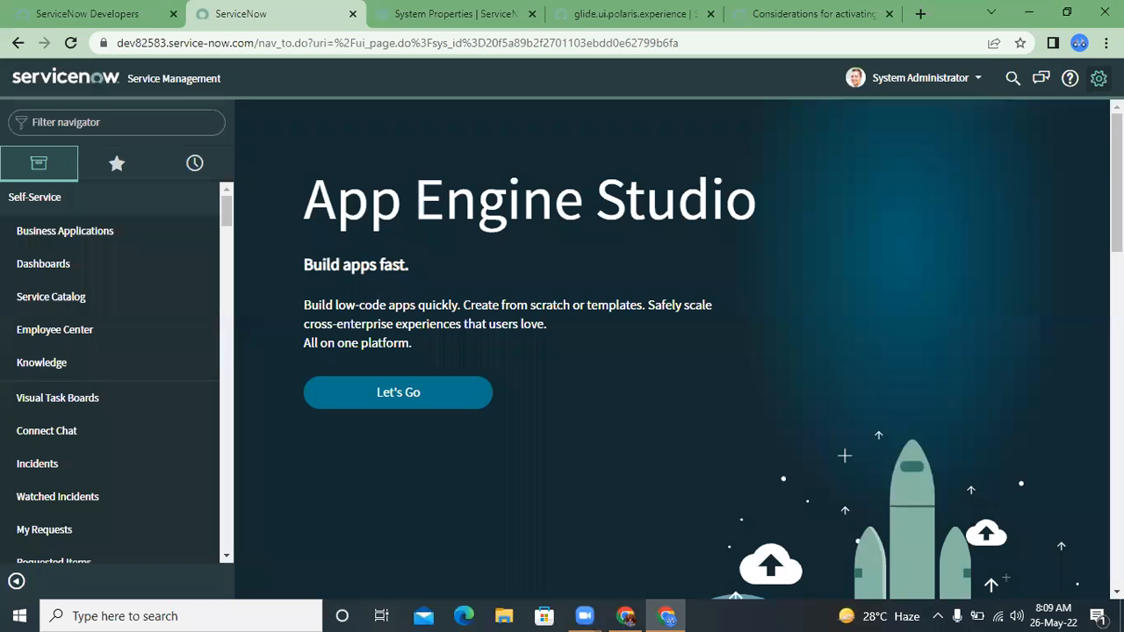
{"action": "scroll", "coordinate": [622, 281], "scroll_direction": "down", "scroll_amount": 5}
{"action": "scroll", "coordinate": [623, 288], "scroll_direction": "up", "scroll_amount": 5}
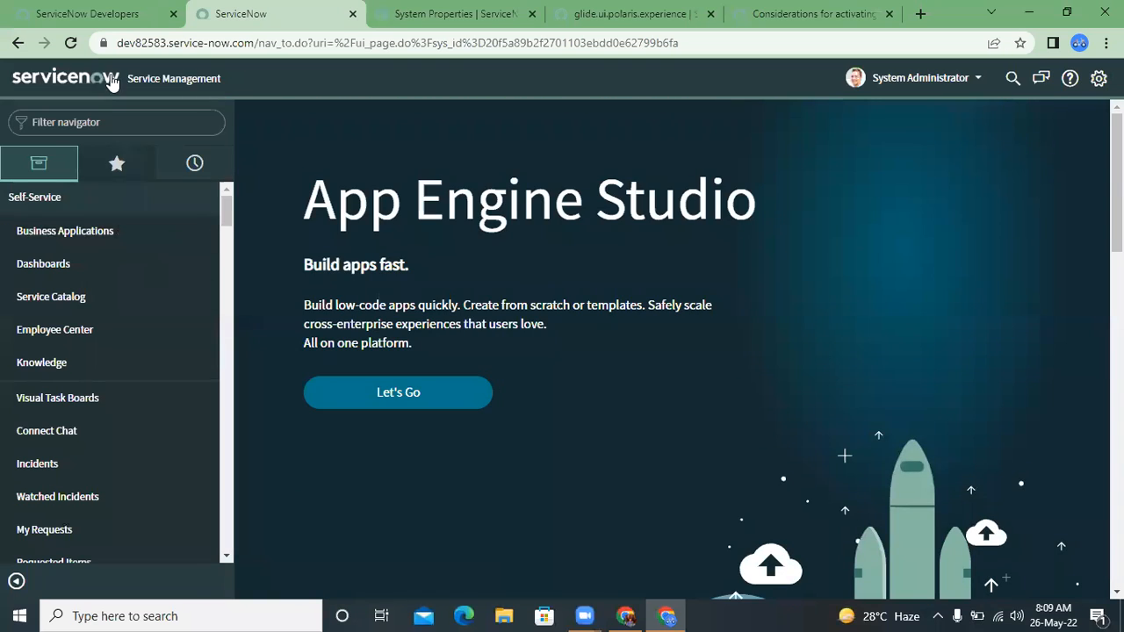
{"action": "left_click", "coordinate": [456, 13]}
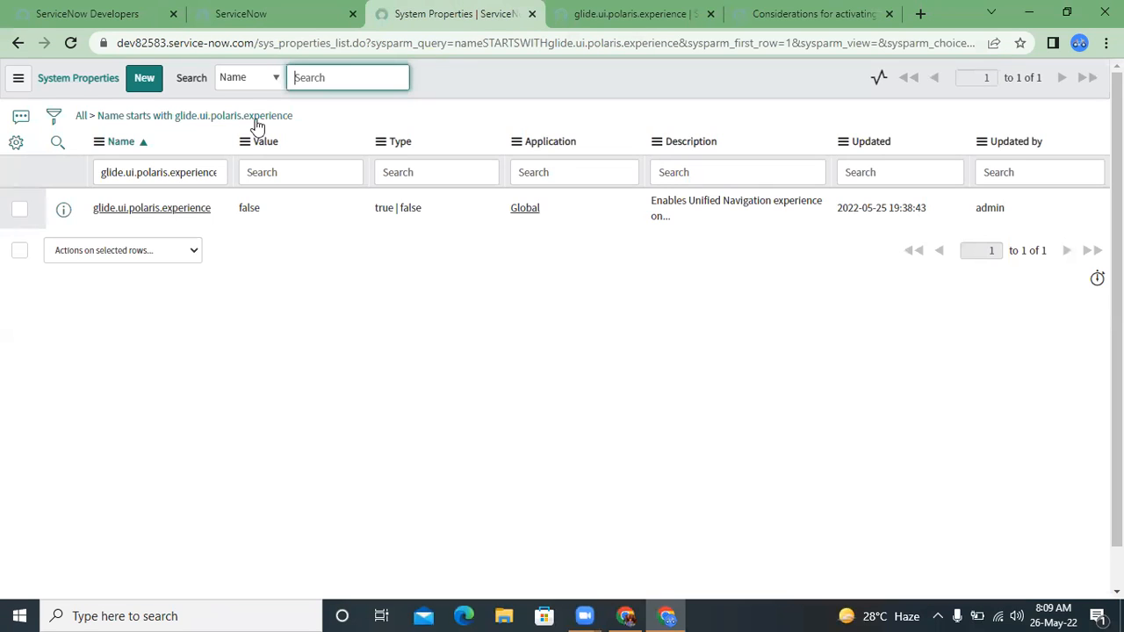
{"action": "left_click", "coordinate": [615, 10]}
{"action": "left_click", "coordinate": [470, 10]}
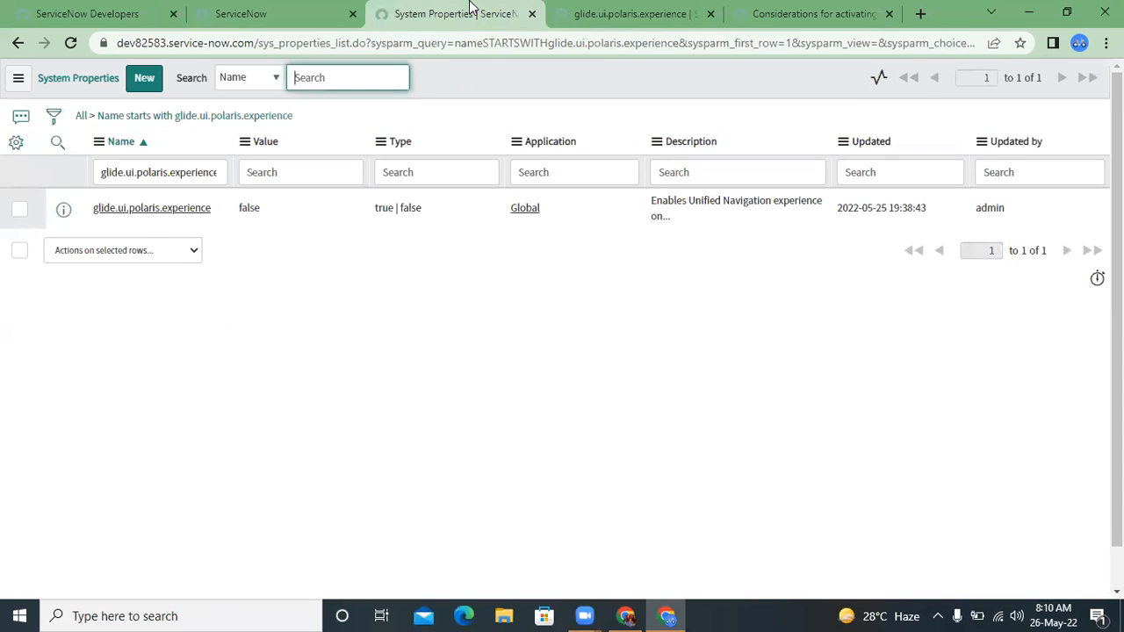
Open the incident list from the instance's navigator filter with incident.list.
{"action": "left_click", "coordinate": [269, 11]}
{"action": "type", "text": "incident"}
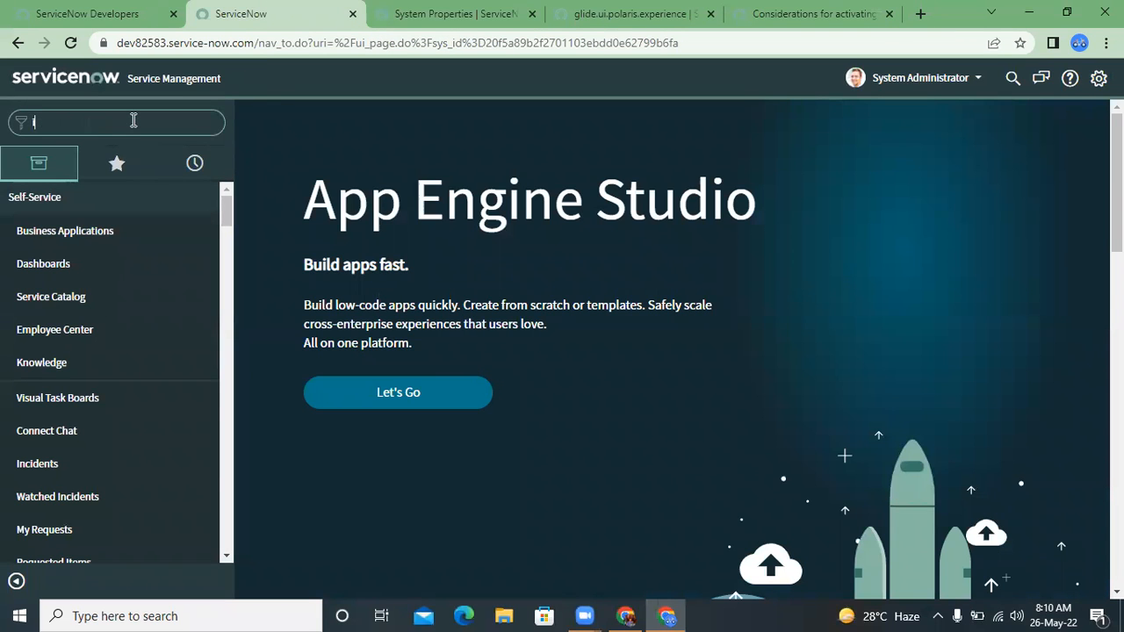
{"action": "type", "text": ".list"}
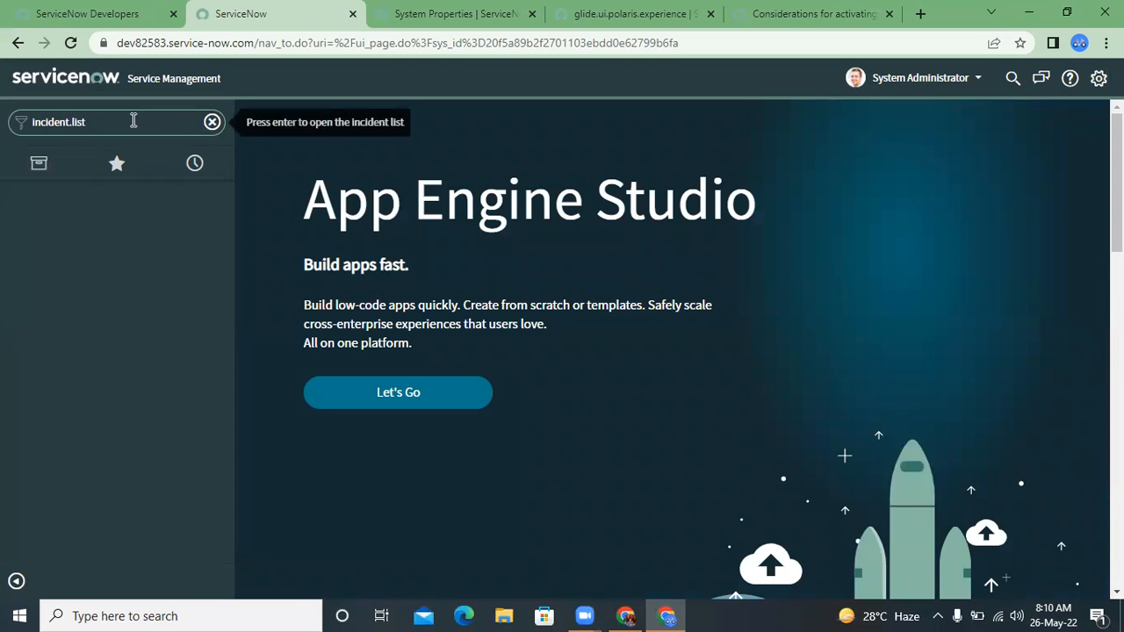
{"action": "key", "text": "Return"}
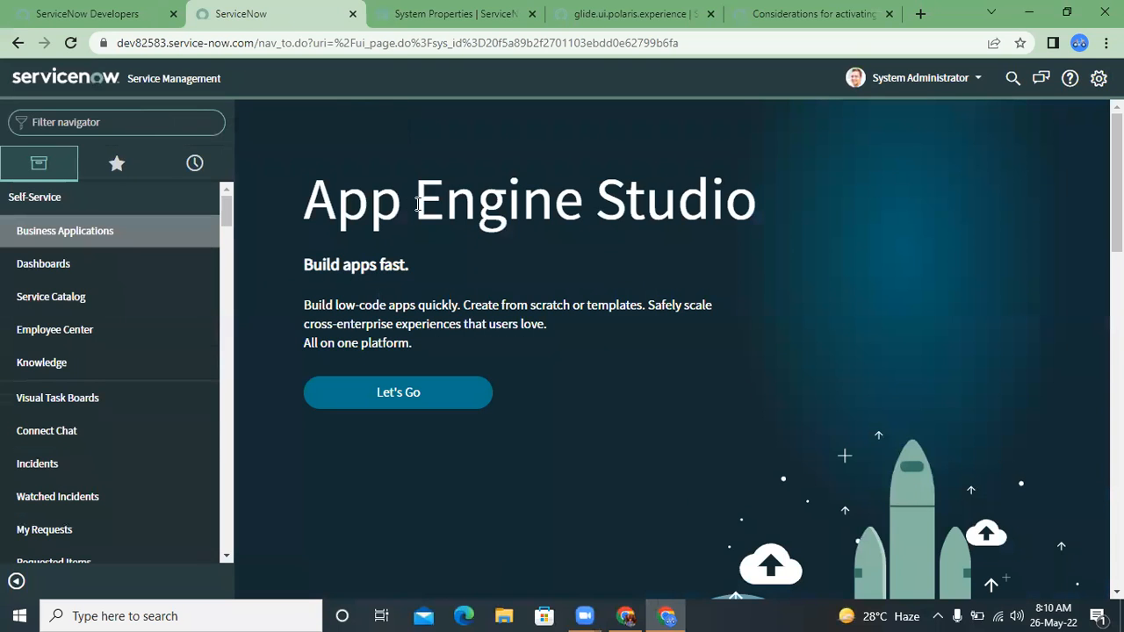
Look over the incident list in the classic interface and open the System Administrator user menu.
{"action": "scroll", "coordinate": [467, 249], "scroll_direction": "down", "scroll_amount": 7}
{"action": "scroll", "coordinate": [468, 251], "scroll_direction": "up", "scroll_amount": 7}
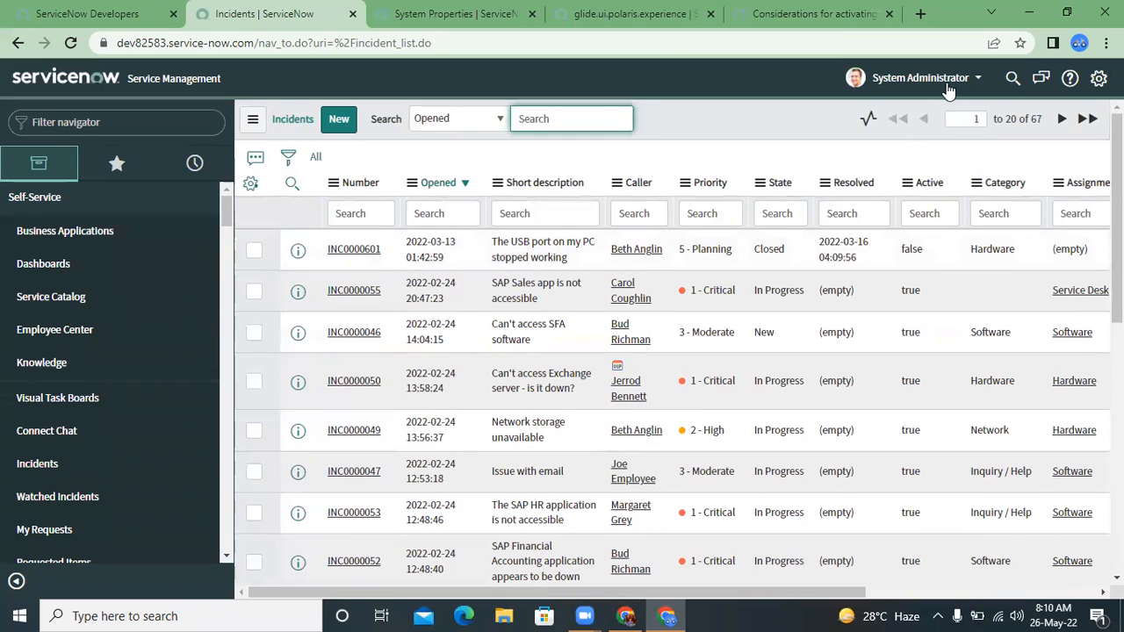
{"action": "left_click", "coordinate": [948, 84]}
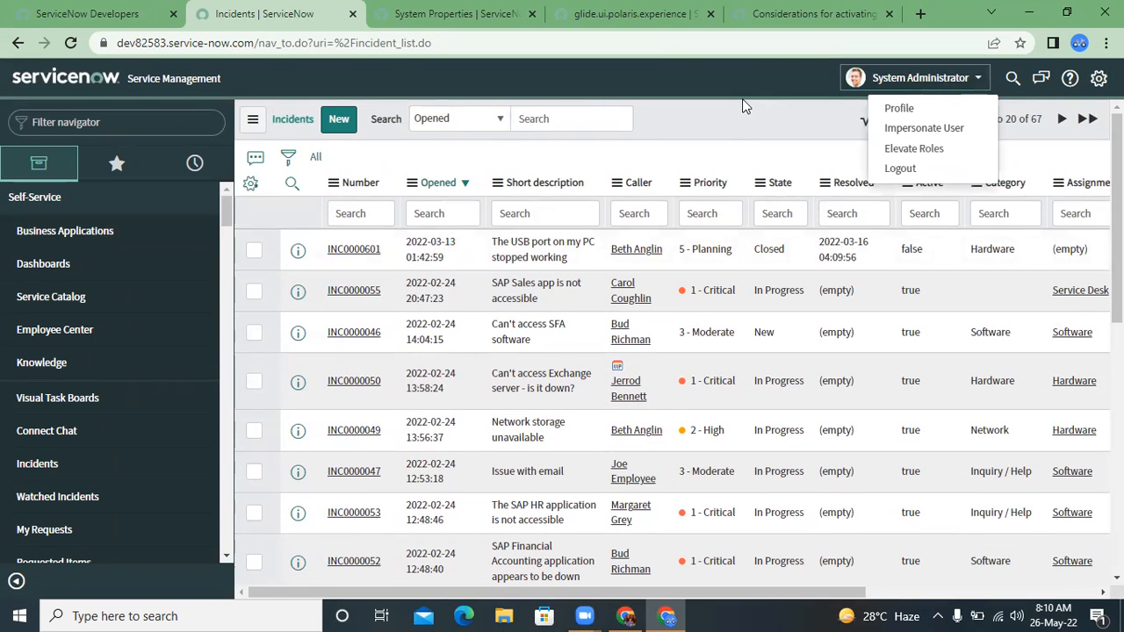
Set the value of the glide.ui.polaris.experience system property to true and save the record.
{"action": "left_click", "coordinate": [633, 14]}
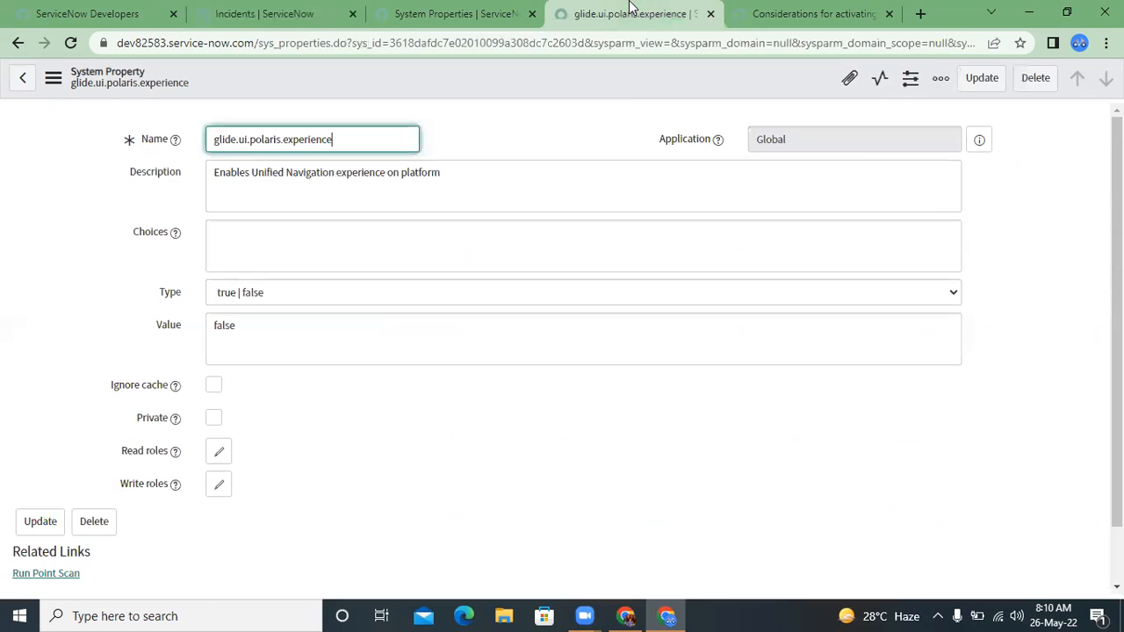
{"action": "left_click", "coordinate": [260, 351]}
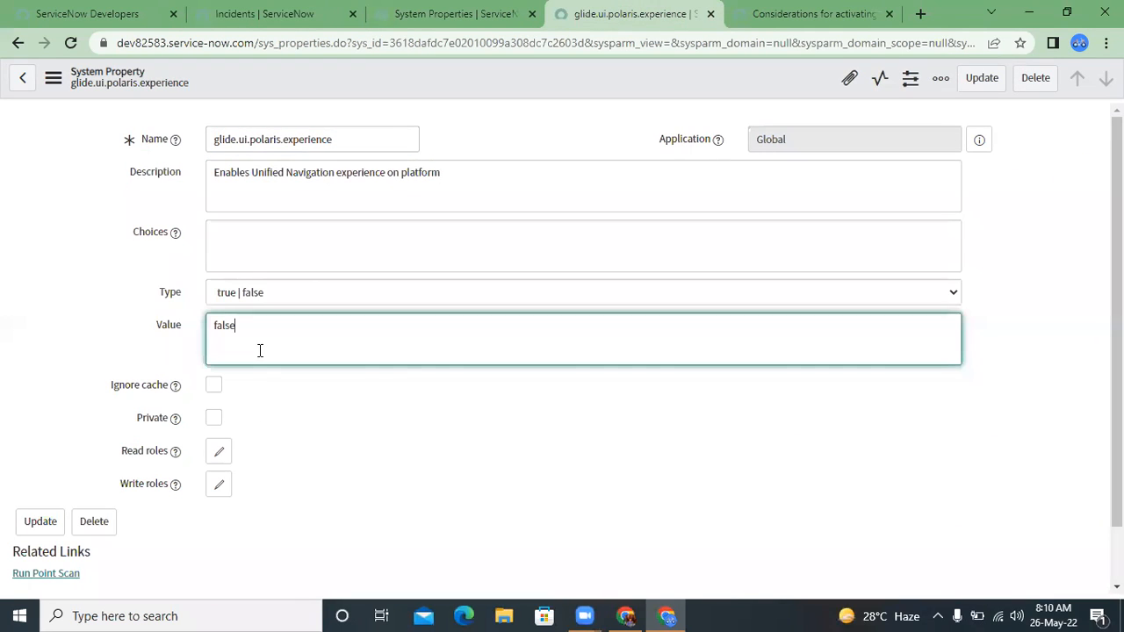
{"action": "double_click", "coordinate": [260, 350]}
{"action": "type", "text": "true"}
{"action": "right_click", "coordinate": [512, 85]}
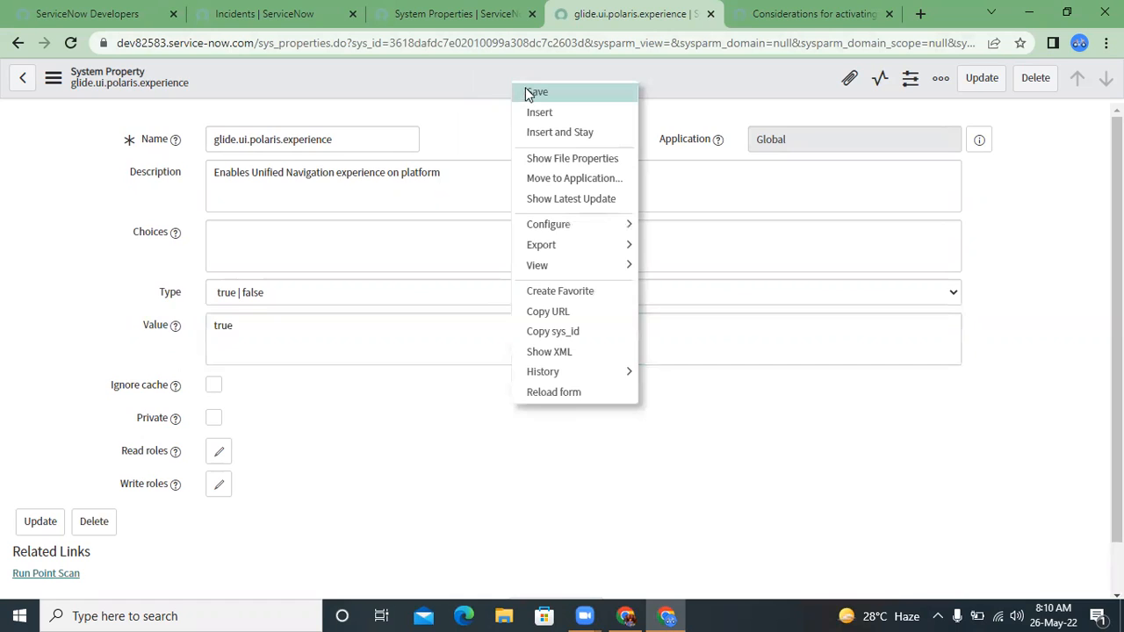
{"action": "left_click", "coordinate": [525, 91]}
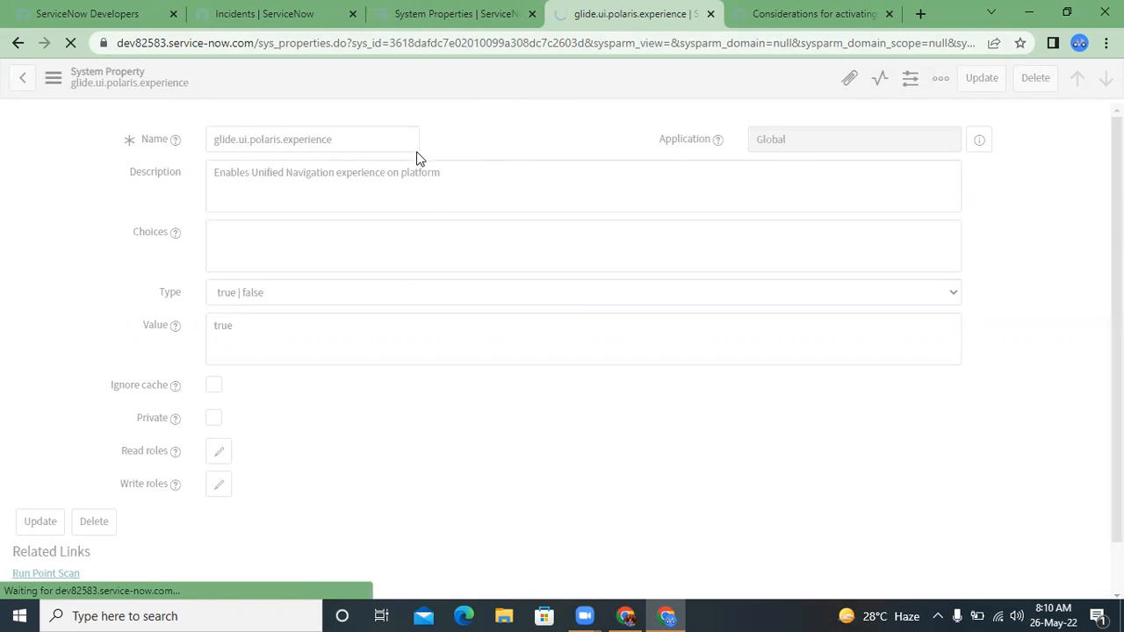
Reload the instance from its base URL, without the incident list path, and view its home page.
{"action": "left_click", "coordinate": [294, 12]}
{"action": "left_click", "coordinate": [670, 12]}
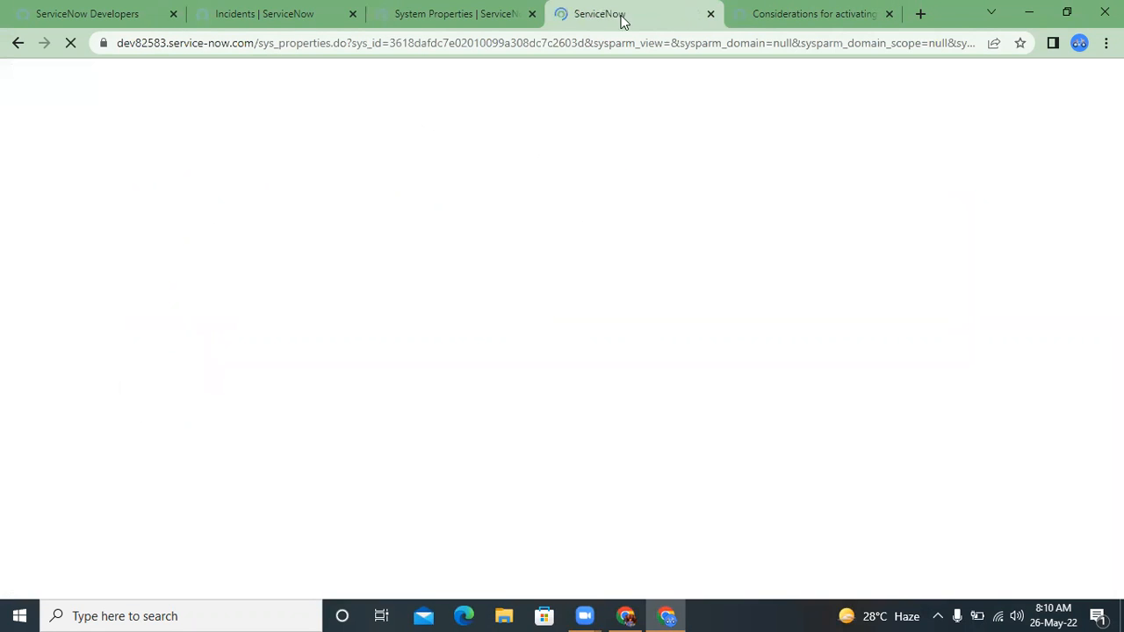
{"action": "left_click", "coordinate": [276, 8]}
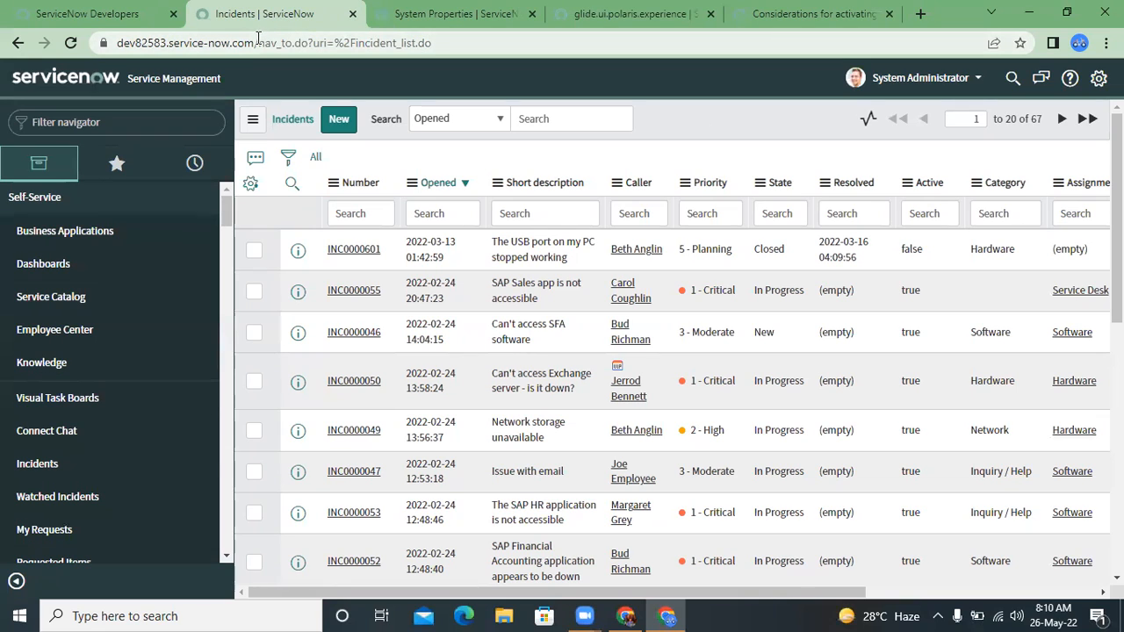
{"action": "left_click_drag", "start_coordinate": [257, 39], "coordinate": [455, 50]}
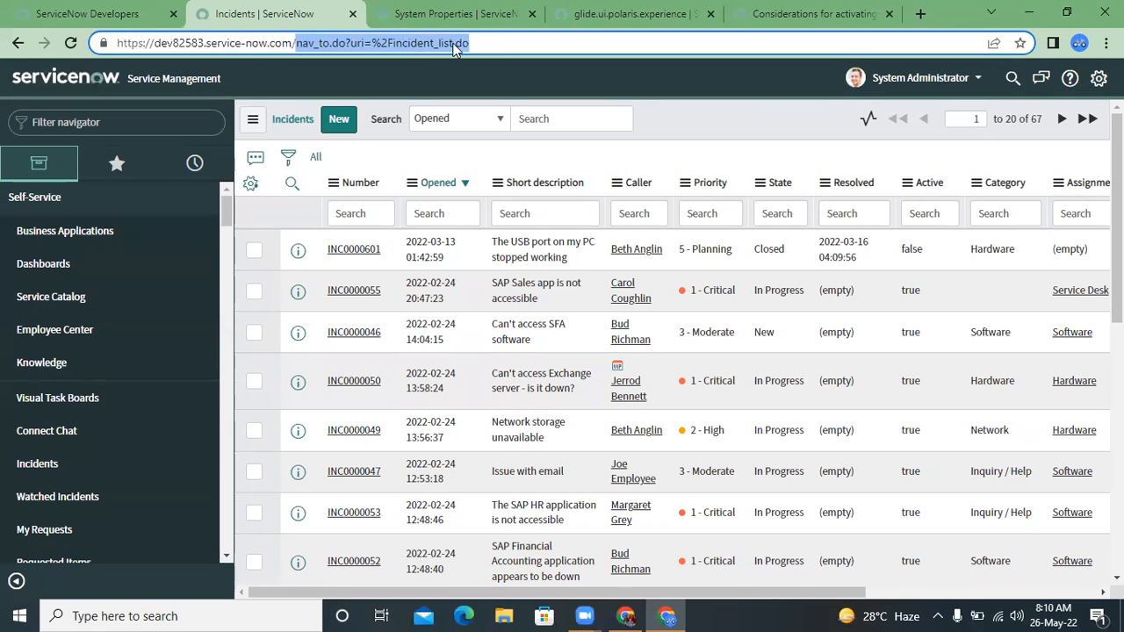
{"action": "key", "text": "BackSpace"}
{"action": "key", "text": "Return"}
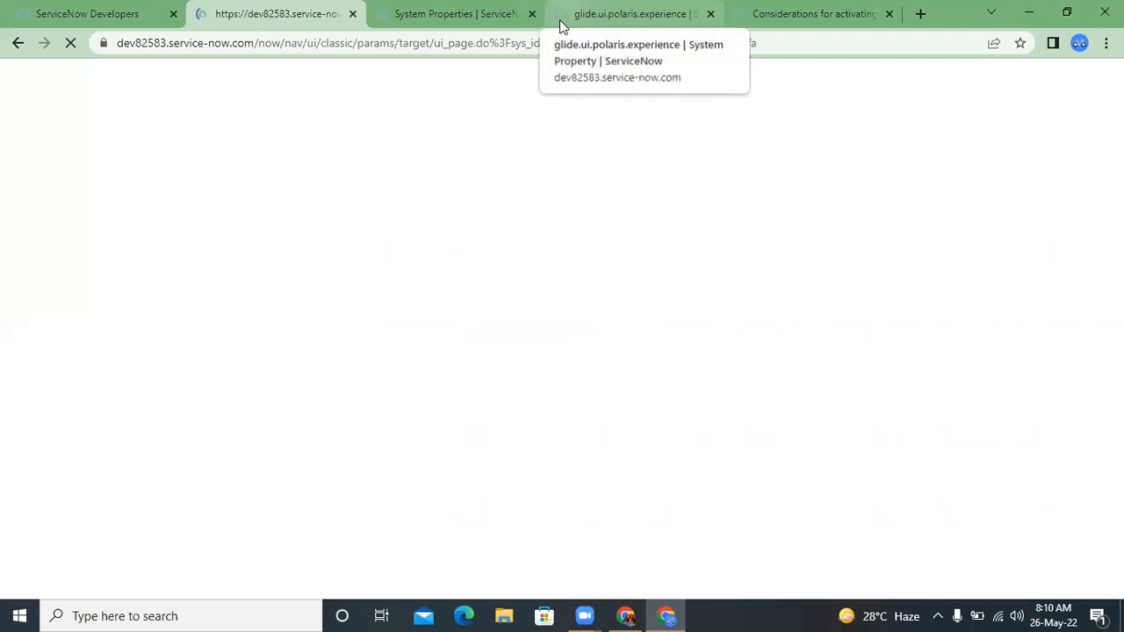
{"action": "left_click", "coordinate": [563, 13]}
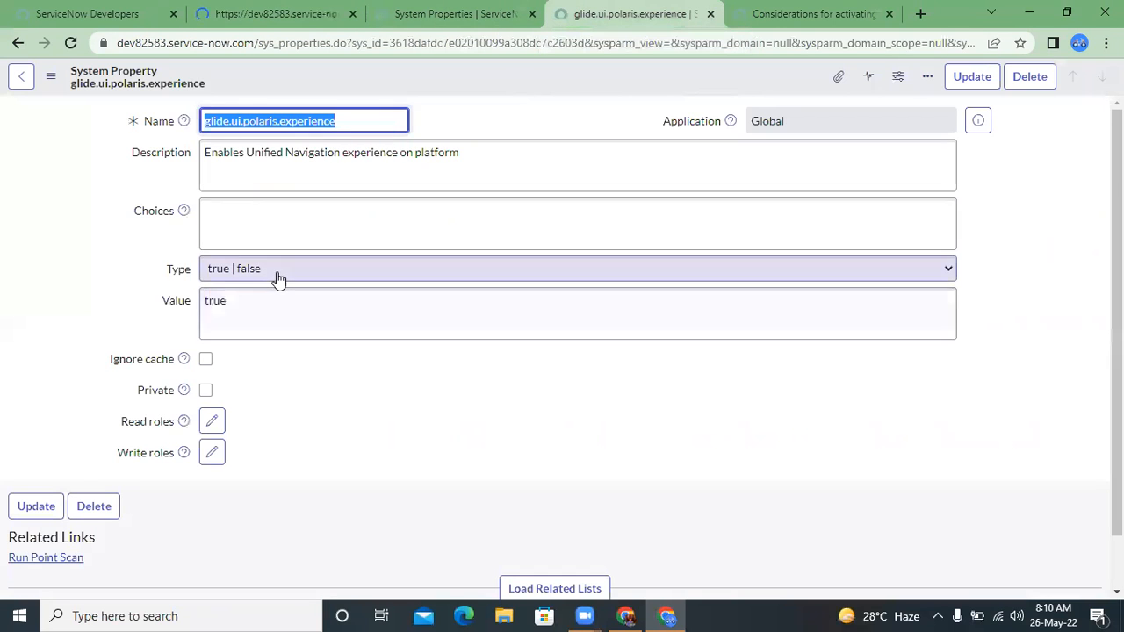
{"action": "left_click", "coordinate": [268, 13]}
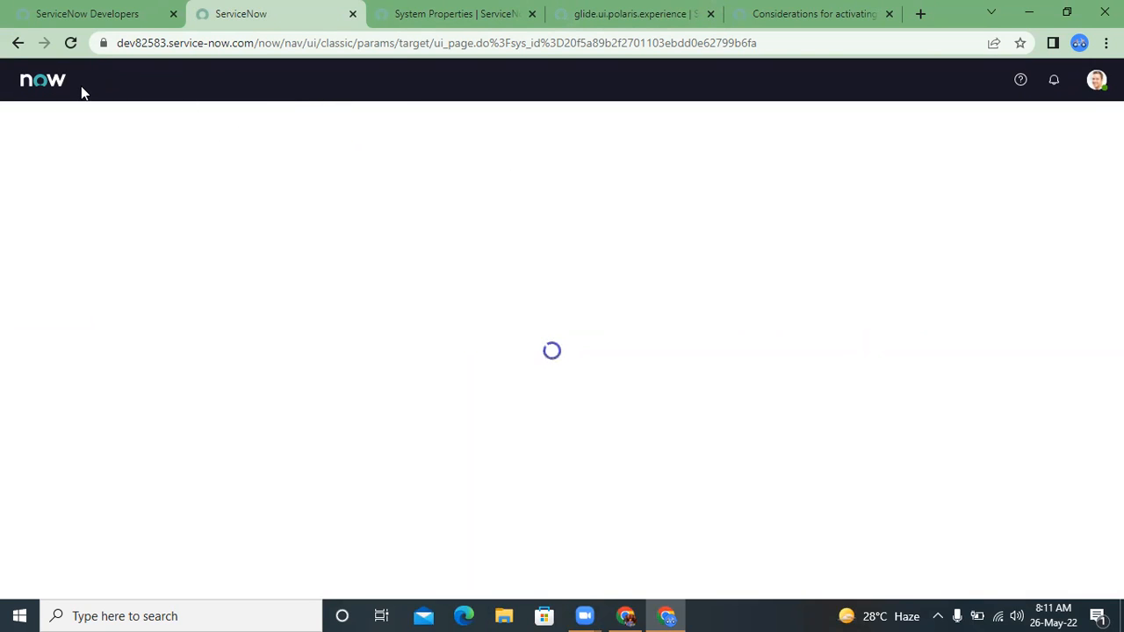
{"action": "left_click", "coordinate": [463, 8]}
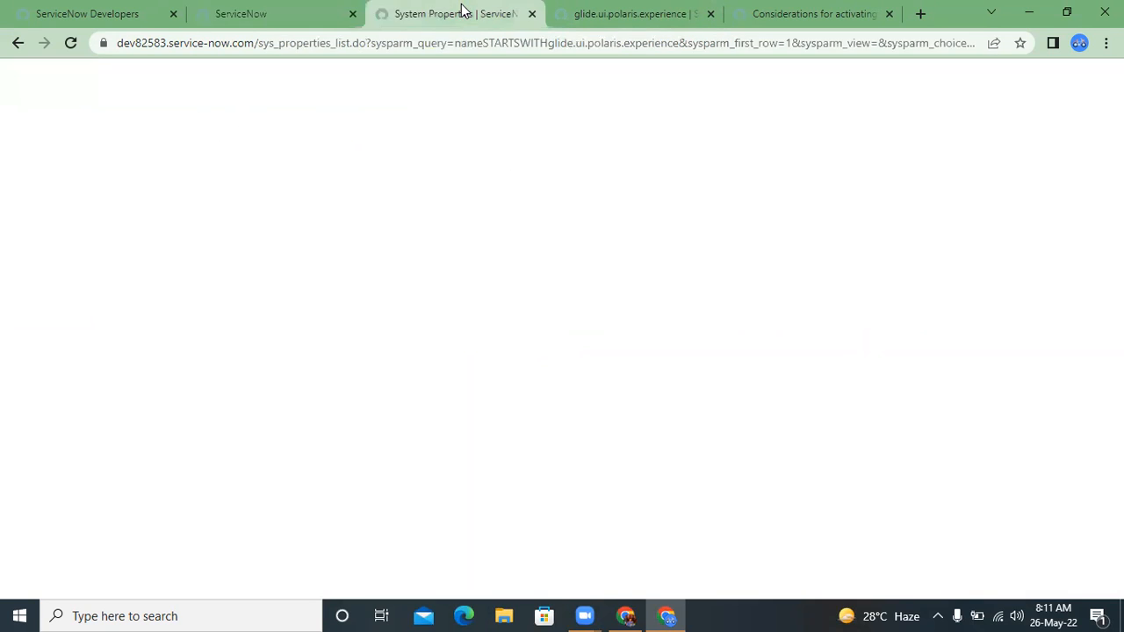
{"action": "left_click", "coordinate": [281, 7]}
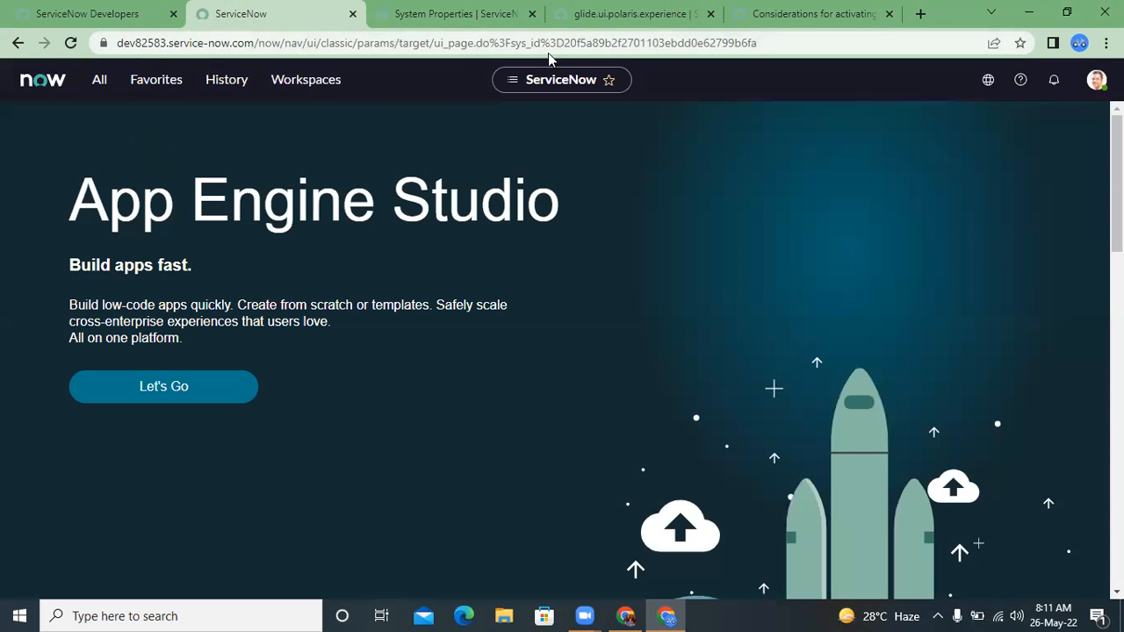
Refresh the system properties list filtered by glide.ui.polaris.experience to check the property's current value.
{"action": "left_click", "coordinate": [491, 9]}
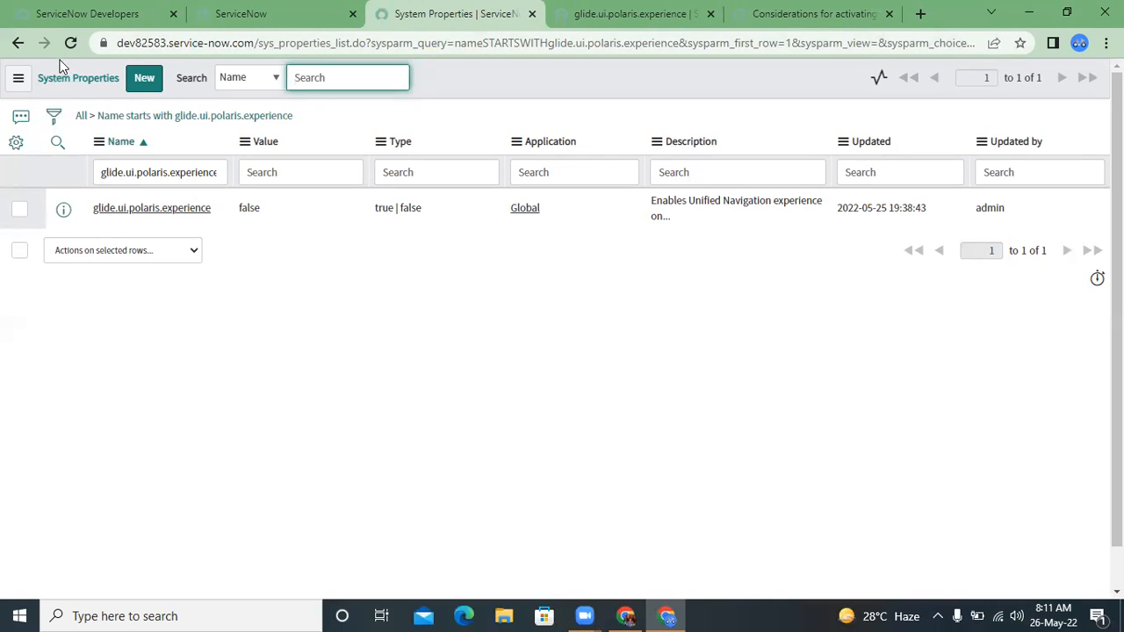
{"action": "left_click", "coordinate": [146, 171]}
{"action": "triple_click", "coordinate": [146, 170]}
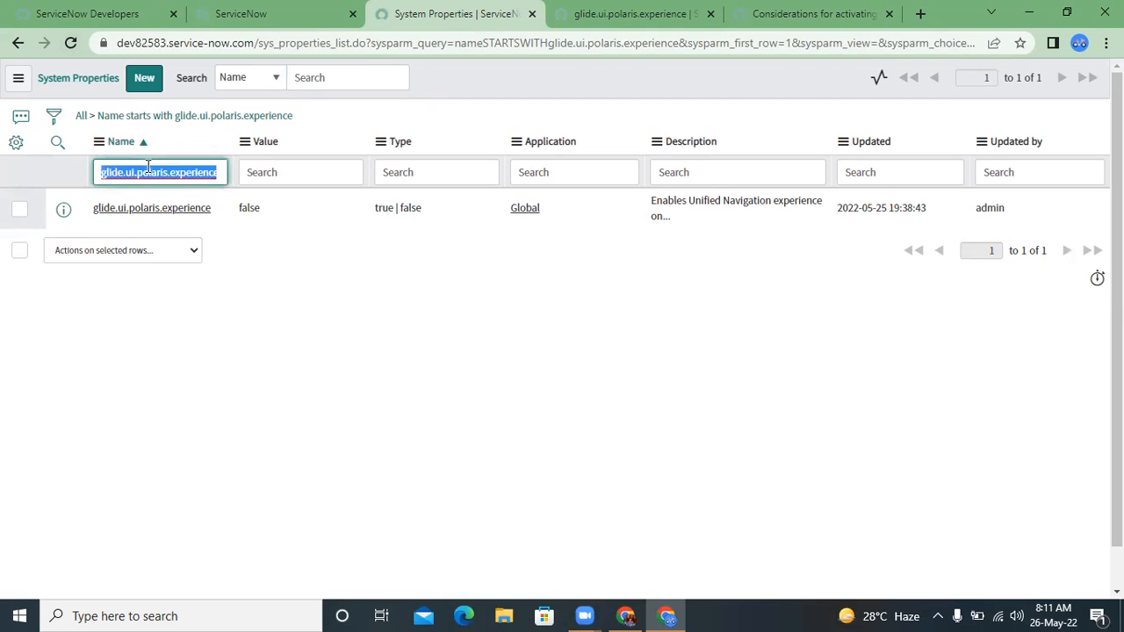
{"action": "left_click", "coordinate": [70, 42]}
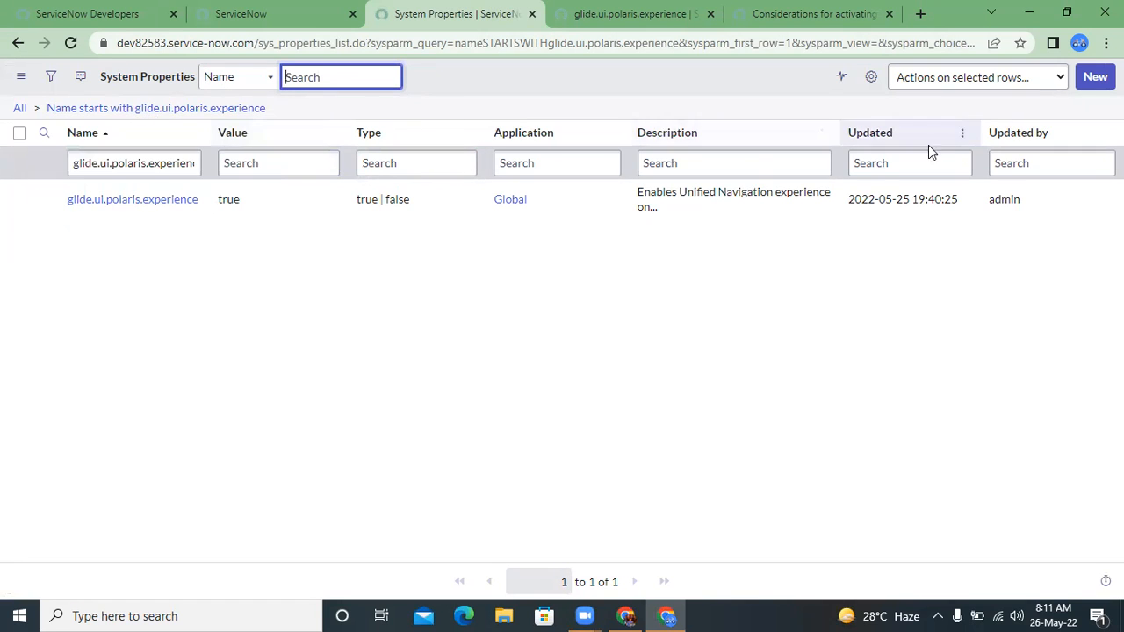
{"action": "left_click", "coordinate": [723, 166]}
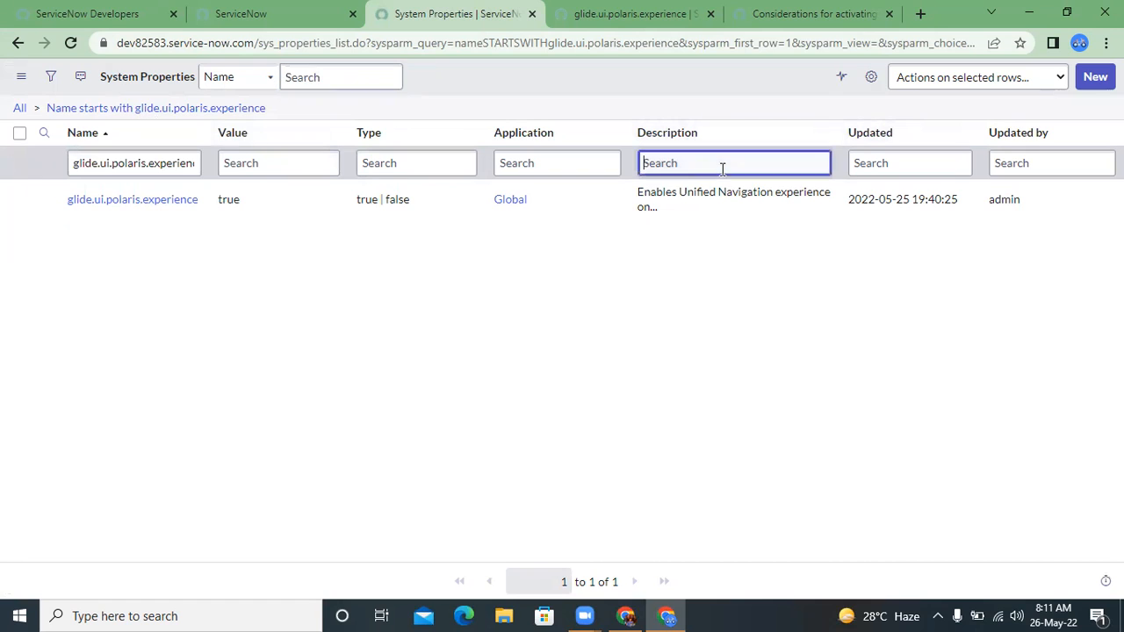
{"action": "left_click", "coordinate": [548, 163]}
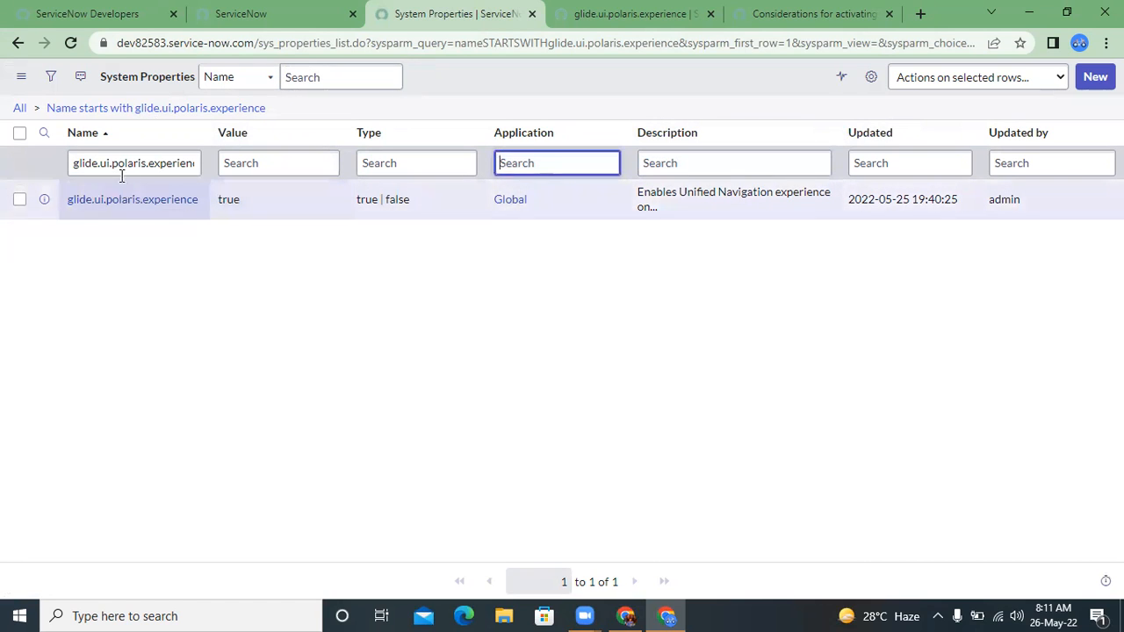
Remove the name filter from the system properties list and look through all properties.
{"action": "left_click", "coordinate": [18, 108]}
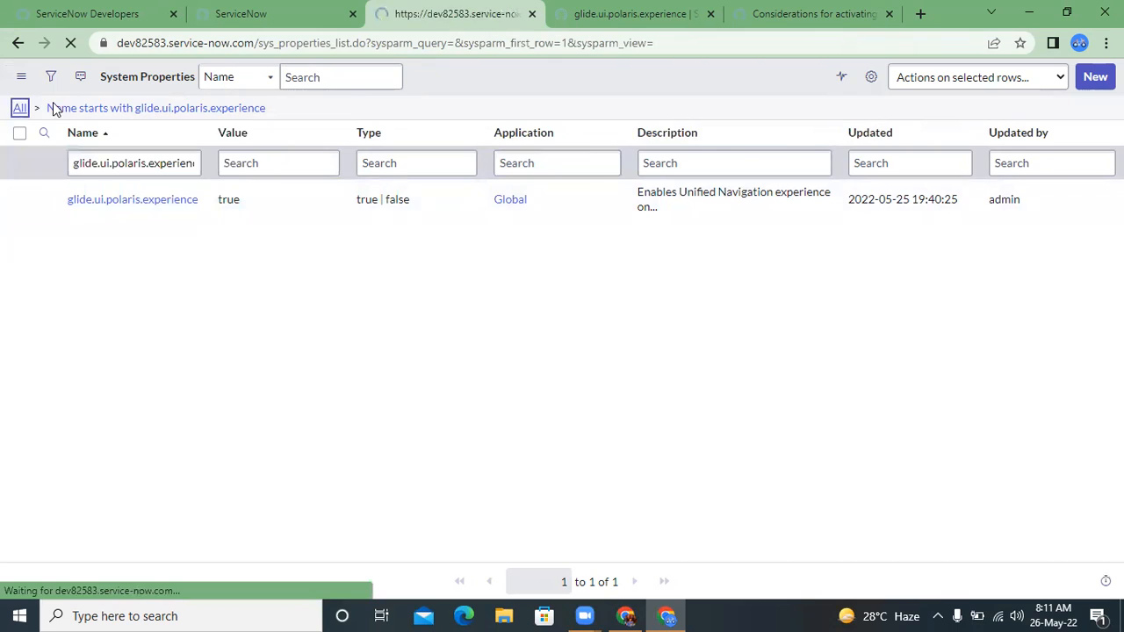
{"action": "scroll", "coordinate": [296, 243], "scroll_direction": "down", "scroll_amount": 5}
{"action": "scroll", "coordinate": [296, 243], "scroll_direction": "up", "scroll_amount": 5}
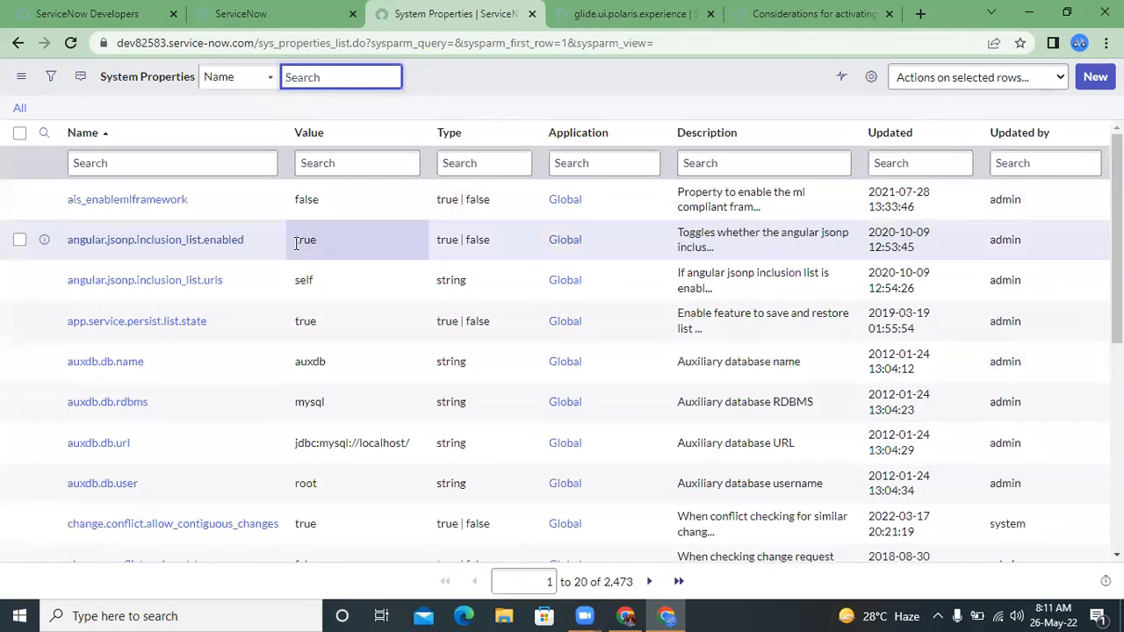
Return to the instance home page, view the full application navigator, and close it.
{"action": "left_click", "coordinate": [286, 8]}
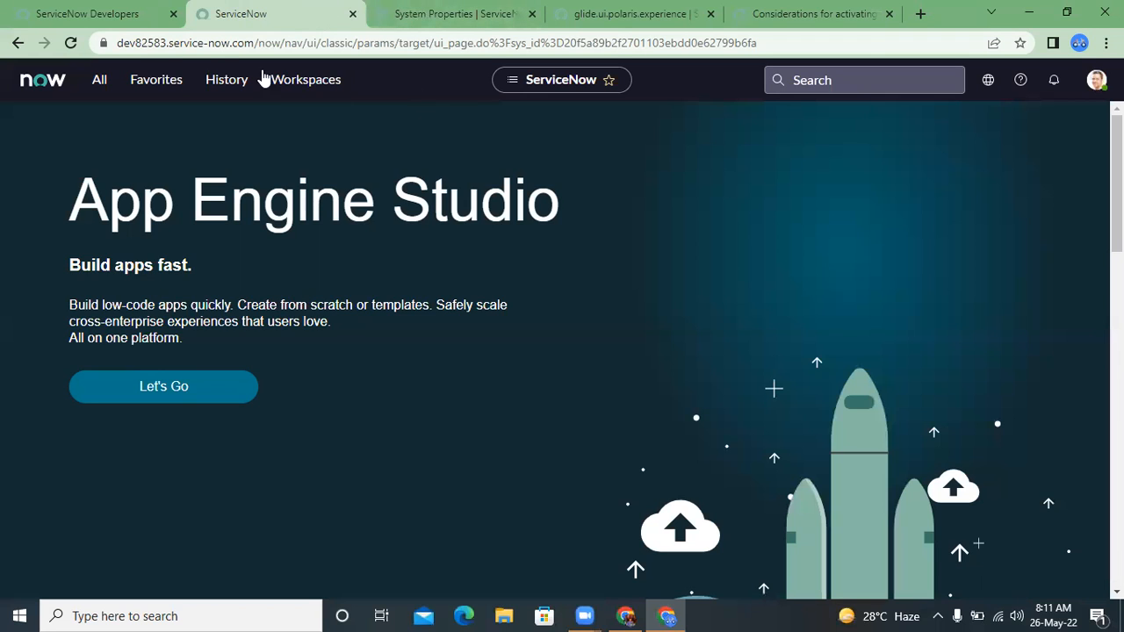
{"action": "left_click", "coordinate": [98, 79]}
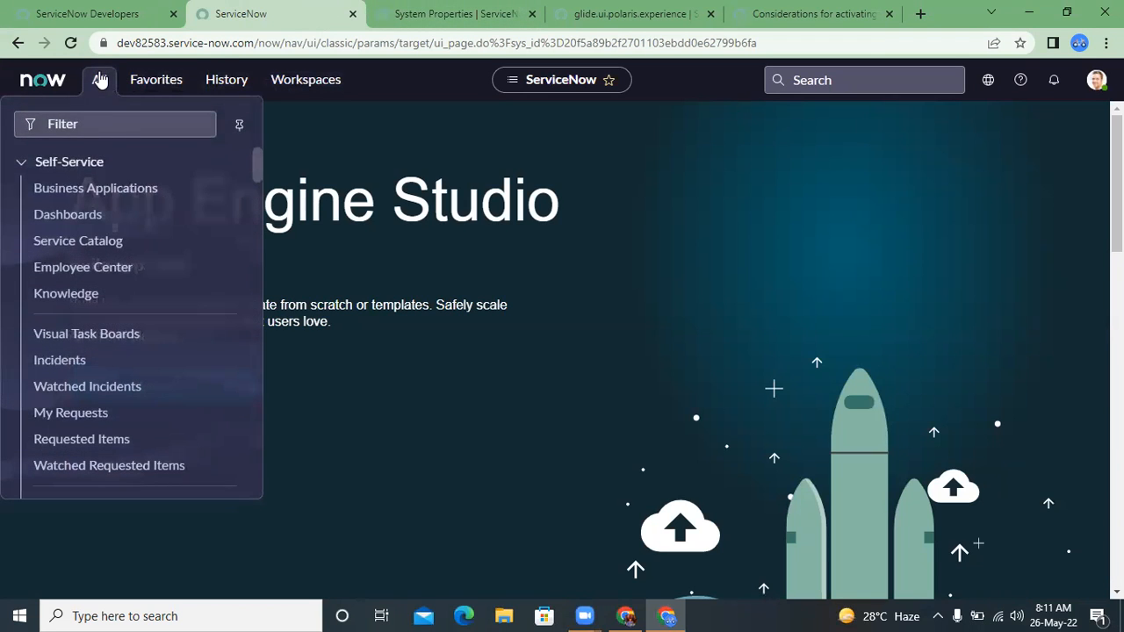
{"action": "left_click", "coordinate": [109, 115]}
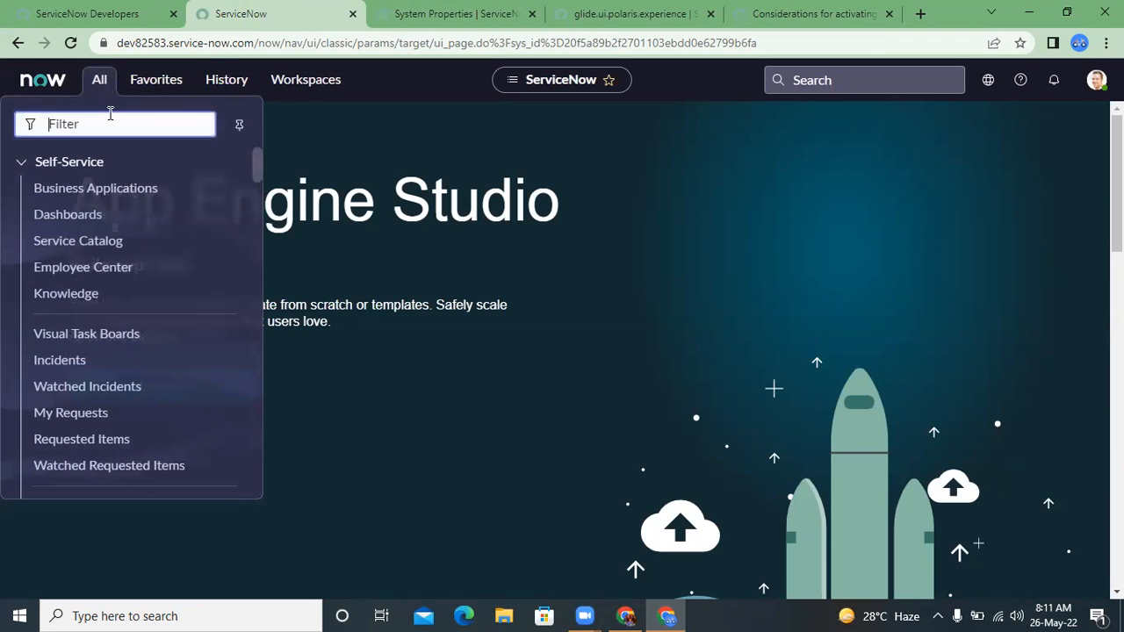
{"action": "right_click", "coordinate": [447, 155]}
{"action": "left_click", "coordinate": [367, 153]}
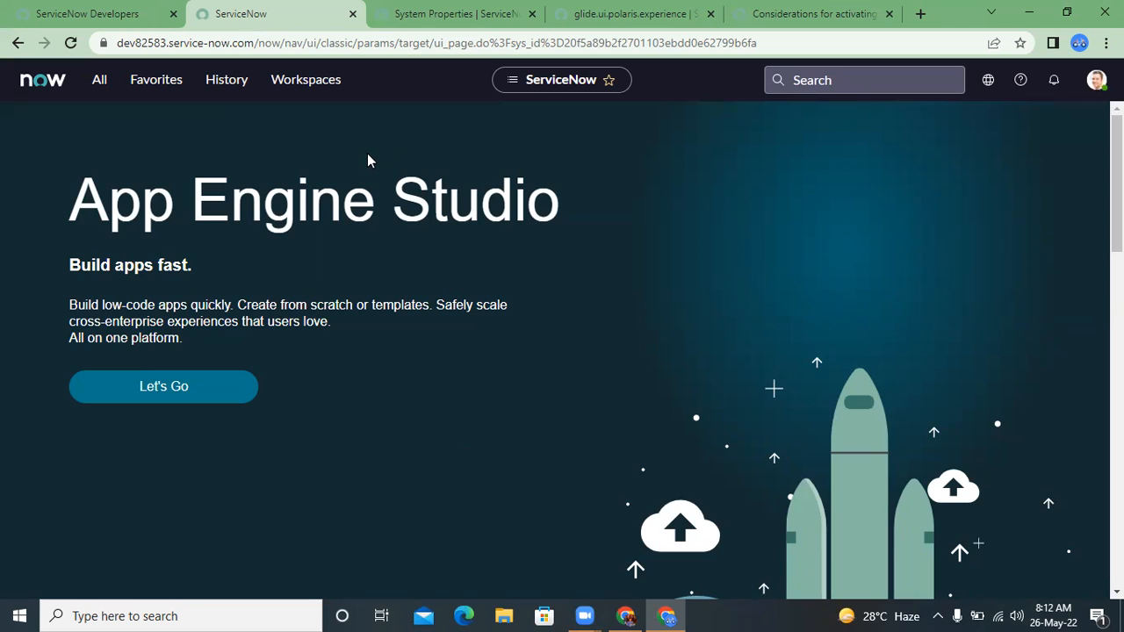
Filter the application navigator for tables and open the System Definition Tables list in a new browser tab.
{"action": "left_click", "coordinate": [110, 98]}
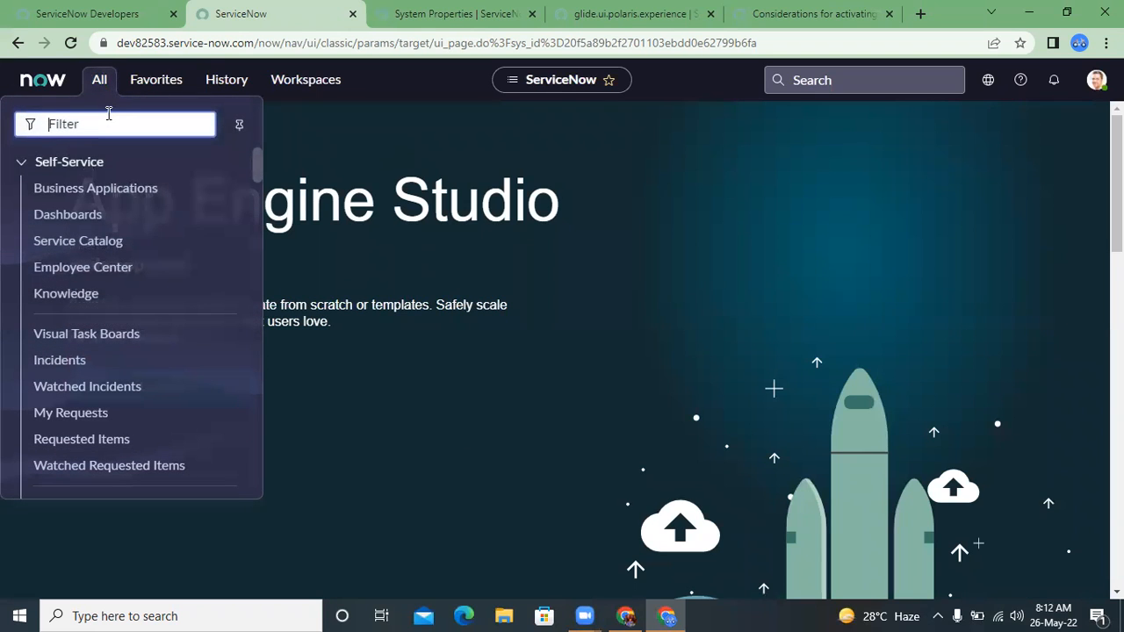
{"action": "type", "text": "tables"}
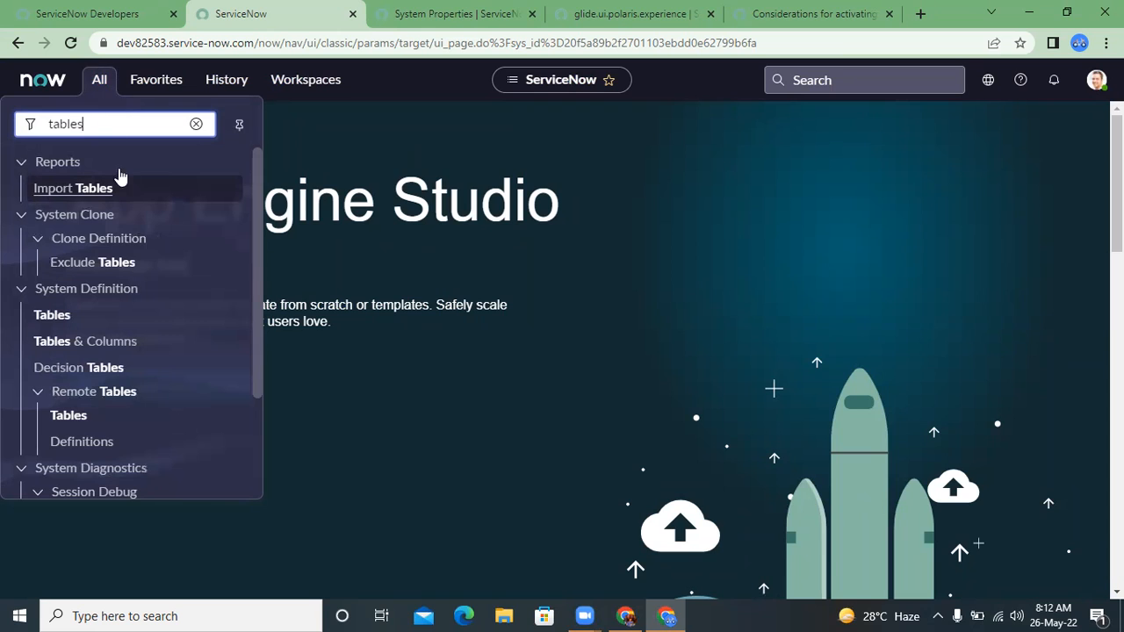
{"action": "scroll", "coordinate": [156, 306], "scroll_direction": "down", "scroll_amount": 1}
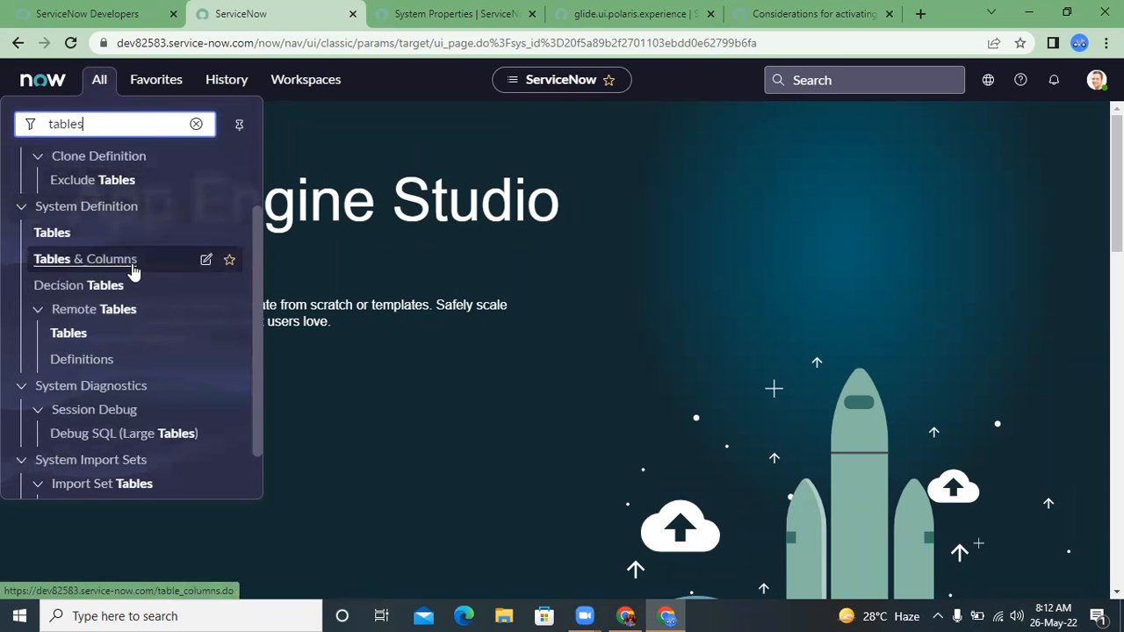
{"action": "middle_click", "coordinate": [53, 232]}
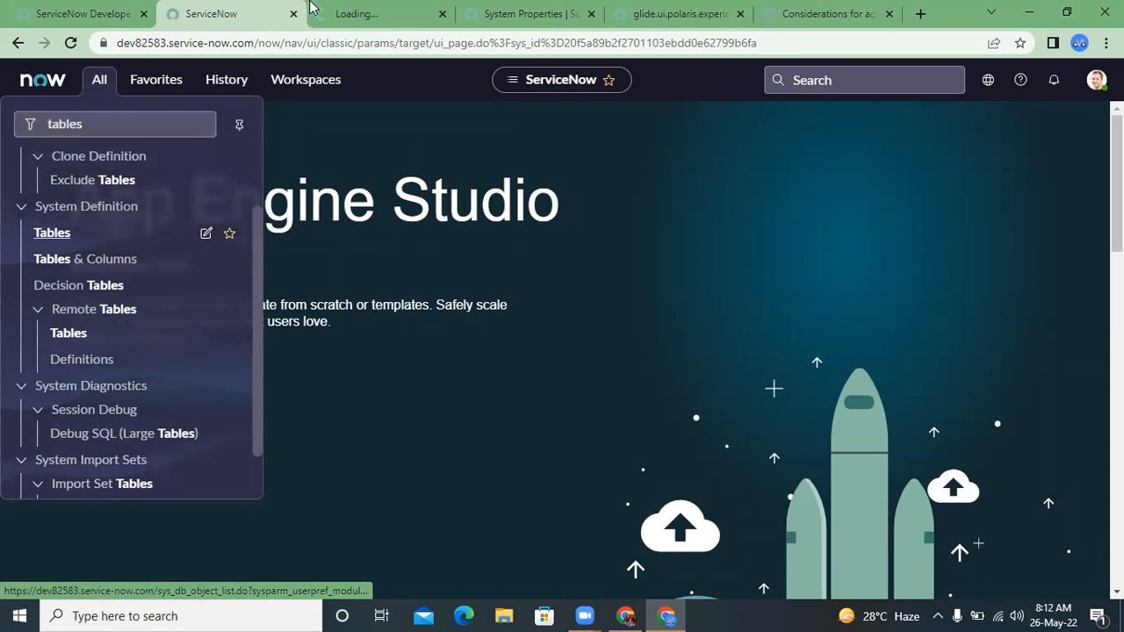
{"action": "left_click", "coordinate": [369, 13]}
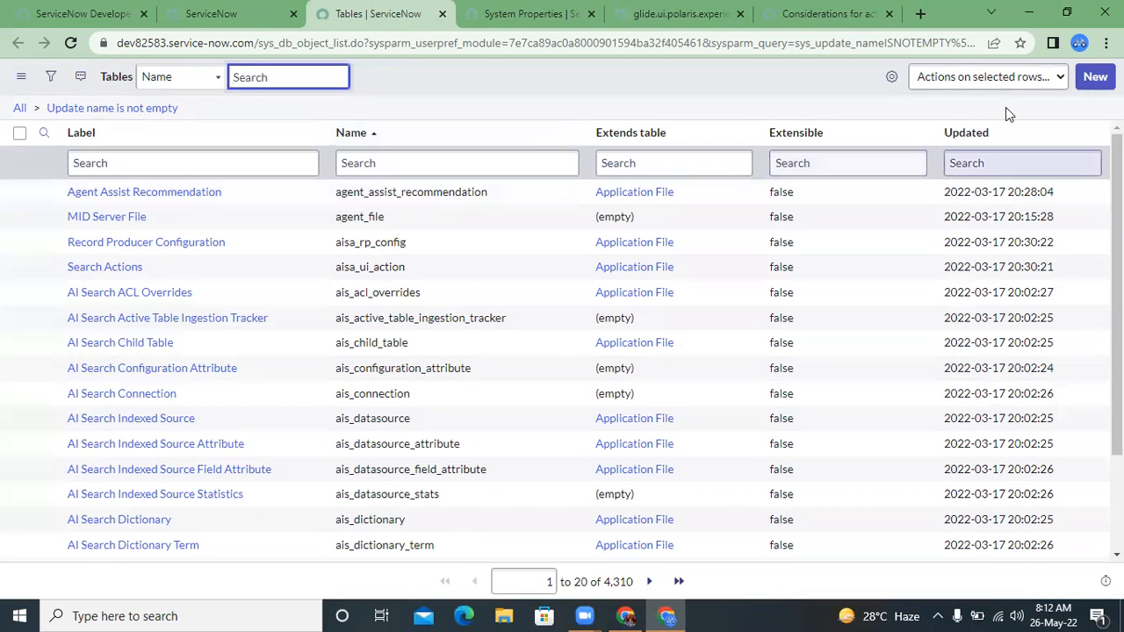
Open a new table record form to check its Application field, and return to the instance home page.
{"action": "left_click", "coordinate": [1094, 87]}
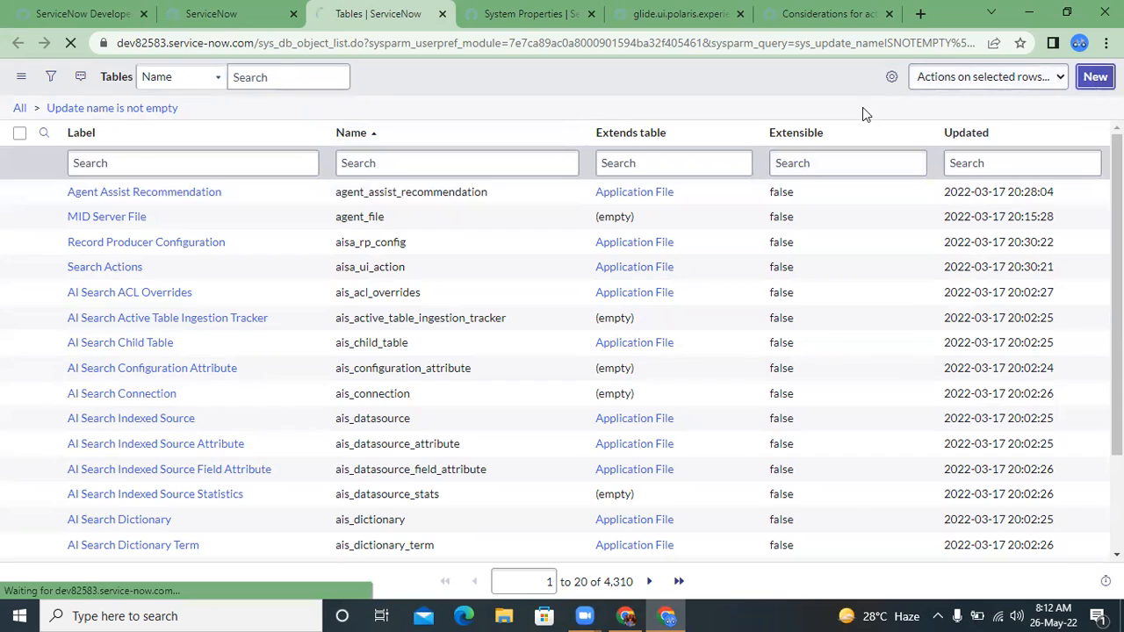
{"action": "left_click", "coordinate": [238, 162]}
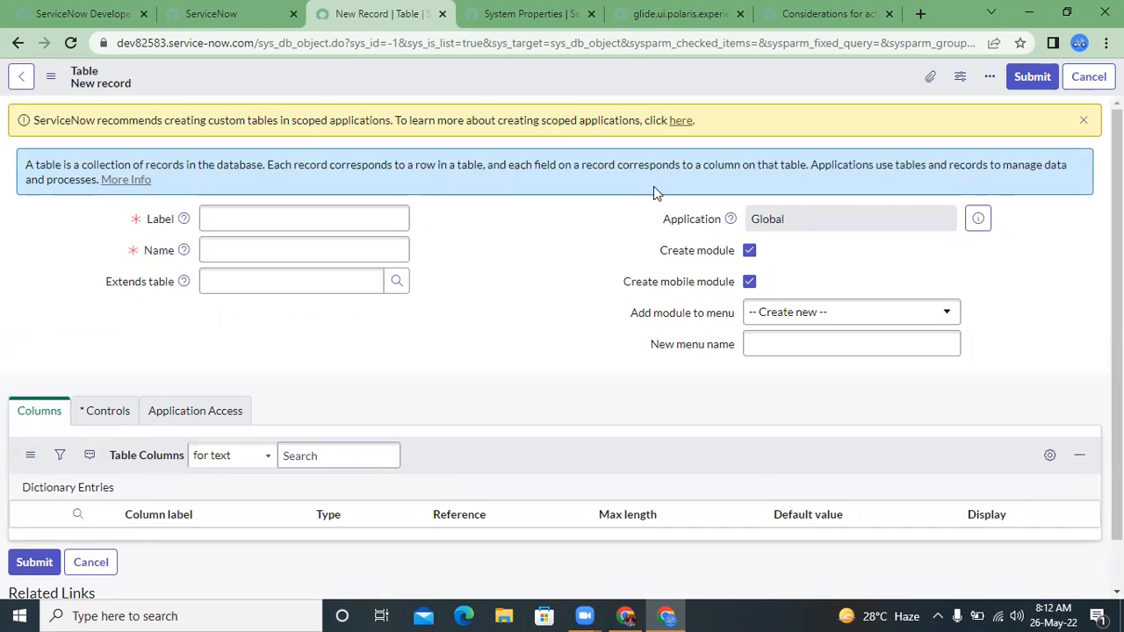
{"action": "left_click_drag", "start_coordinate": [761, 219], "coordinate": [770, 219]}
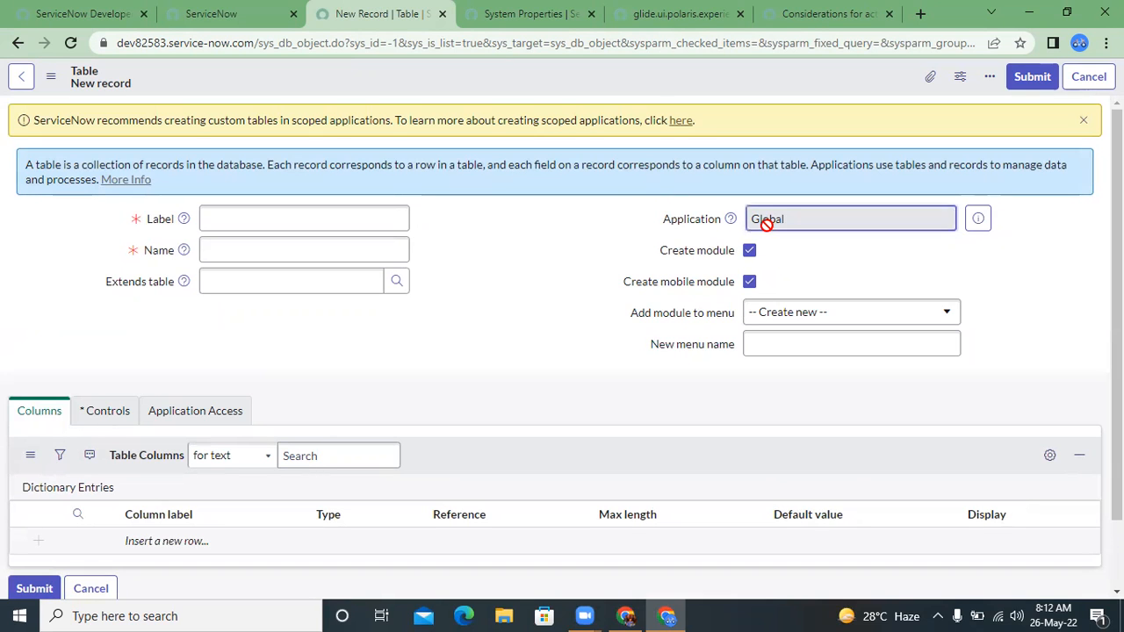
{"action": "left_click", "coordinate": [239, 12]}
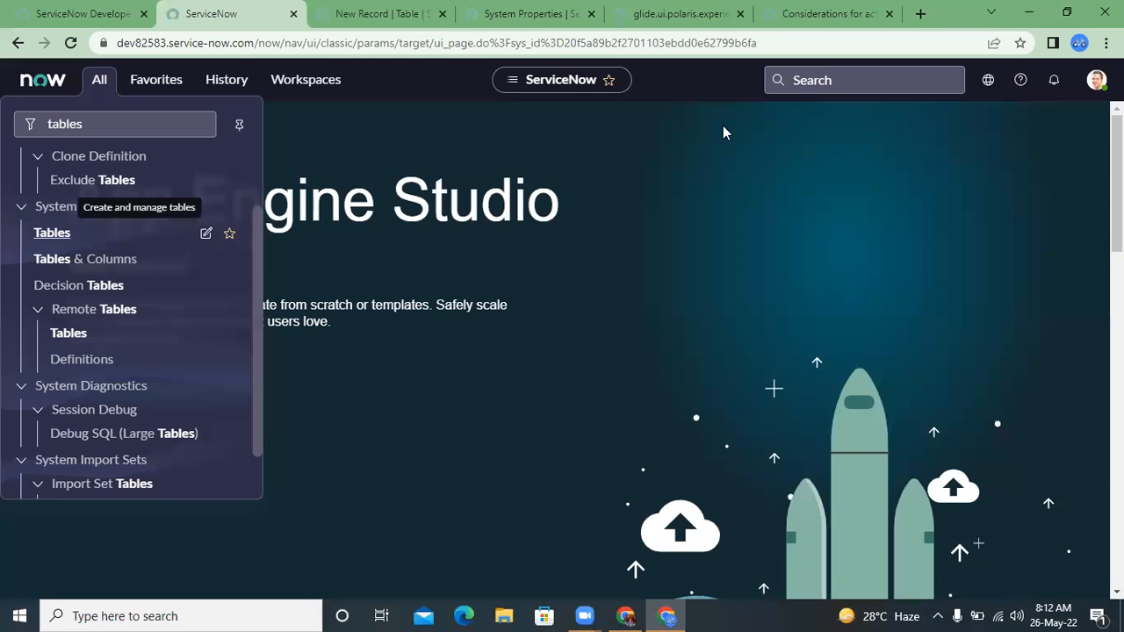
{"action": "left_click", "coordinate": [411, 217]}
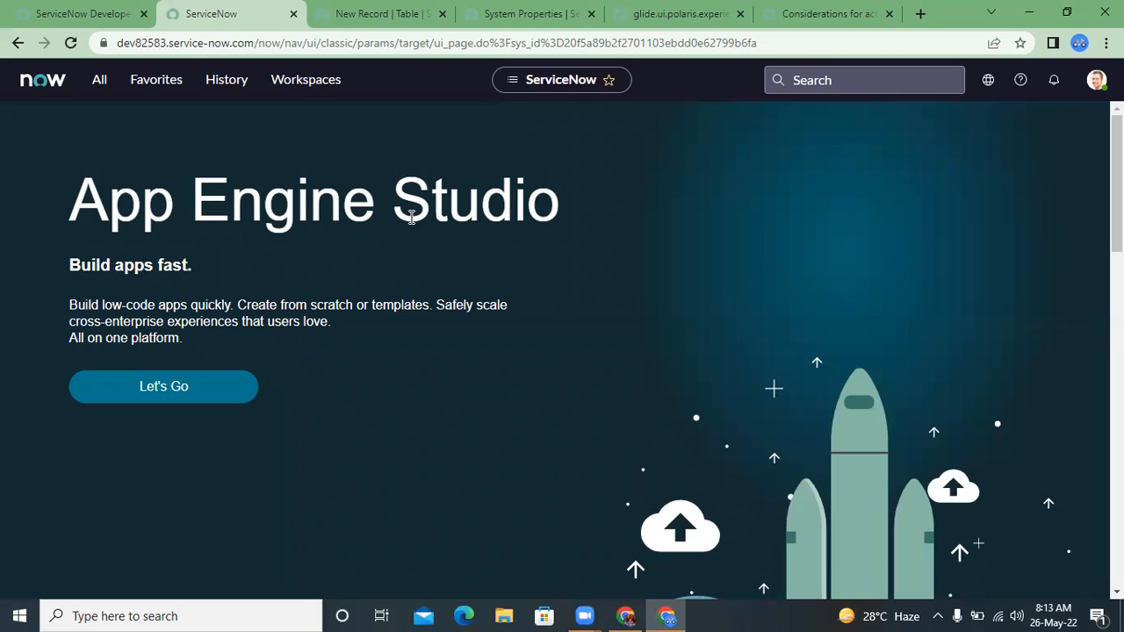
Return to the new table record form and label the table Demo Table, letting its name fill in.
{"action": "left_click", "coordinate": [410, 11]}
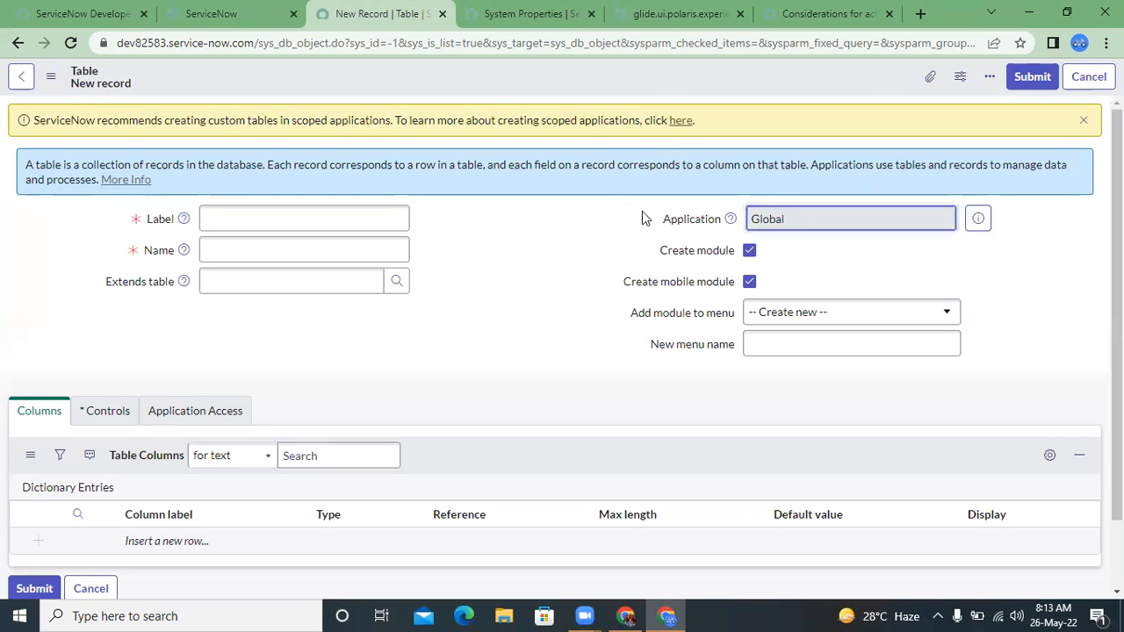
{"action": "left_click", "coordinate": [378, 259]}
{"action": "left_click", "coordinate": [374, 227]}
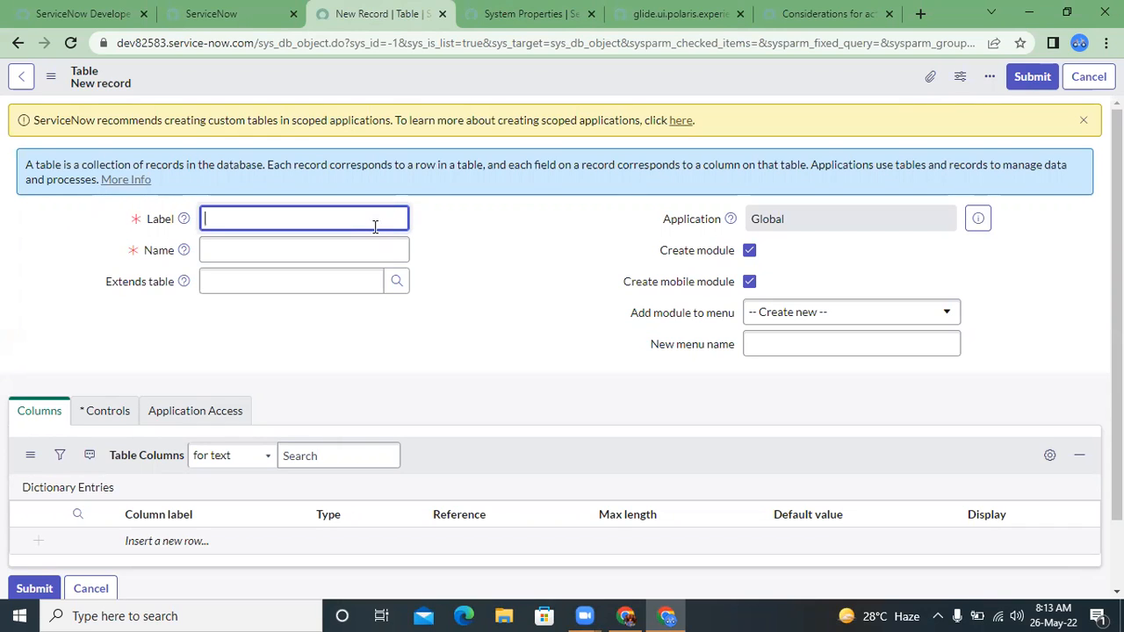
{"action": "type", "text": "Demo Table"}
{"action": "left_click", "coordinate": [316, 248]}
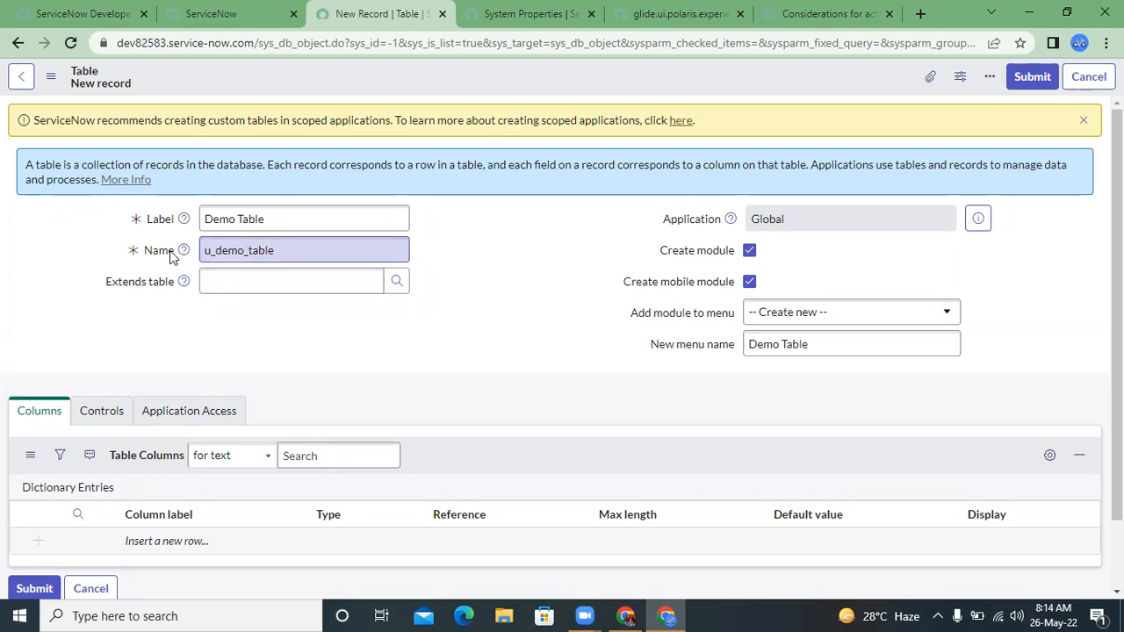
Examine the u_ prefix in the new table's Name field and check the Extends table field.
{"action": "left_click_drag", "start_coordinate": [210, 252], "coordinate": [283, 249]}
{"action": "left_click", "coordinate": [283, 250]}
{"action": "left_click", "coordinate": [464, 244]}
{"action": "left_click_drag", "start_coordinate": [204, 250], "coordinate": [216, 250]}
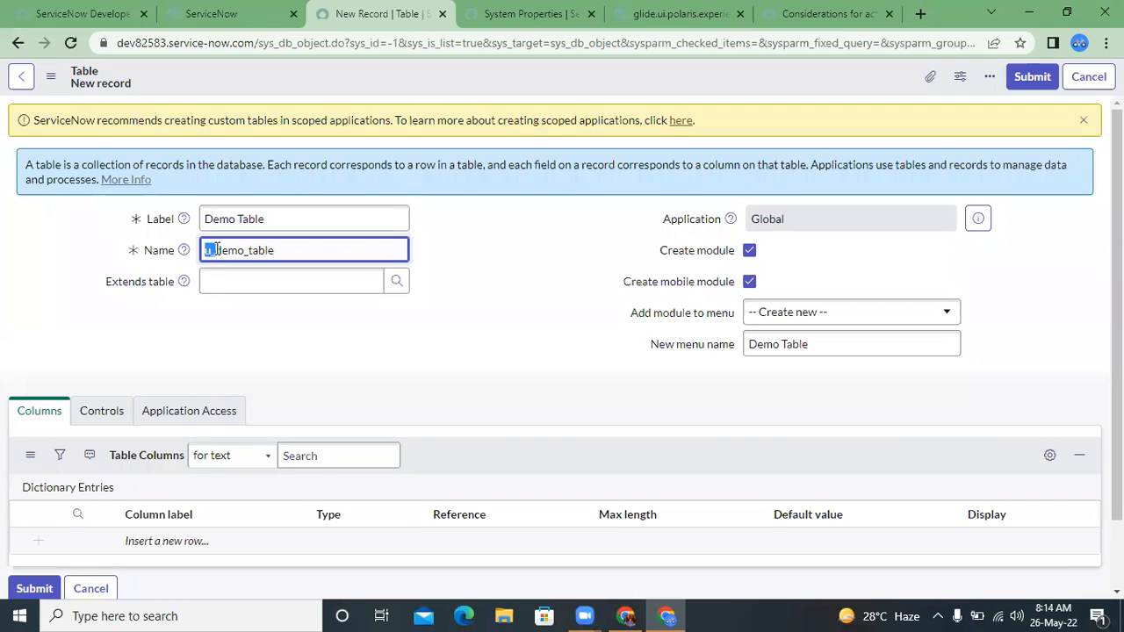
{"action": "left_click", "coordinate": [216, 250]}
{"action": "left_click_drag", "start_coordinate": [208, 251], "coordinate": [217, 250]}
{"action": "left_click", "coordinate": [216, 250]}
{"action": "left_click_drag", "start_coordinate": [190, 251], "coordinate": [216, 250]}
{"action": "double_click", "coordinate": [238, 252]}
{"action": "left_click", "coordinate": [218, 250]}
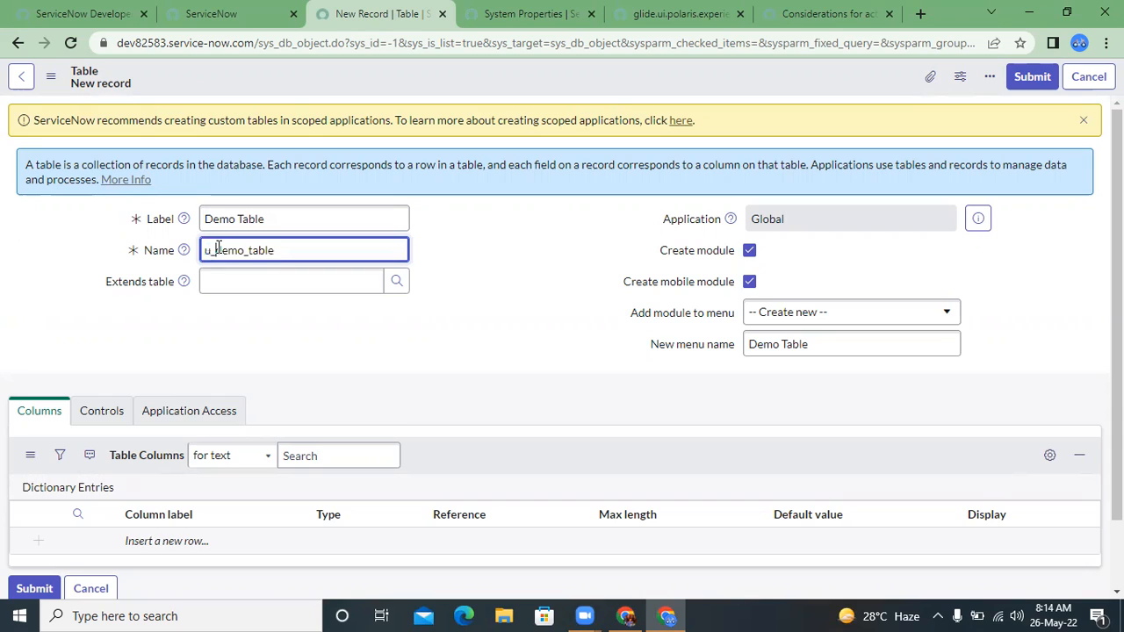
{"action": "left_click", "coordinate": [266, 279]}
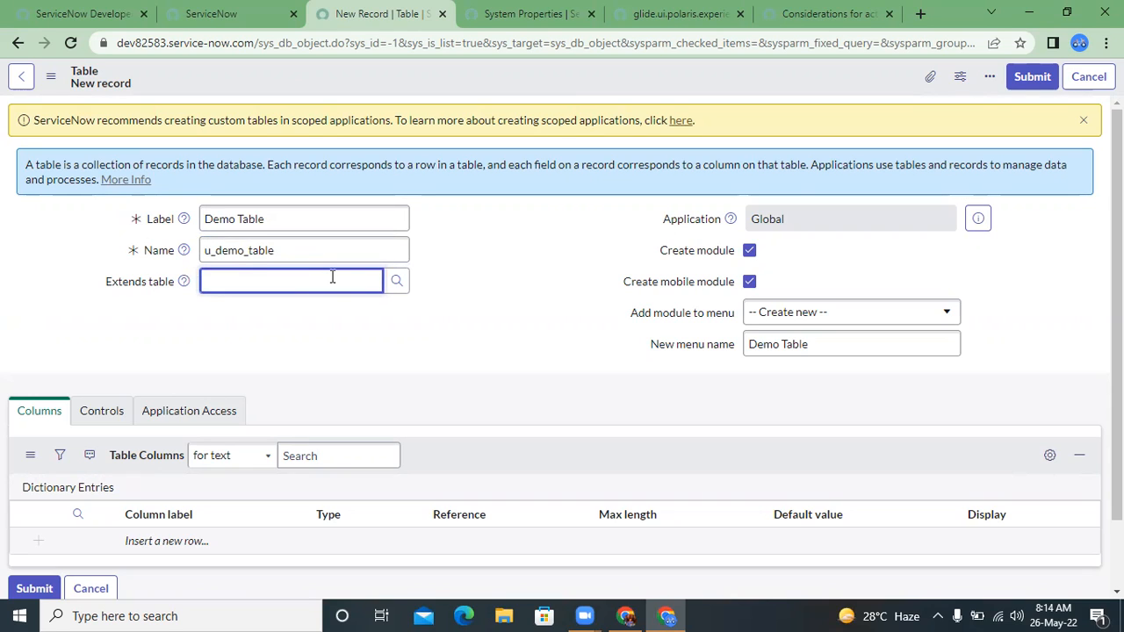
Return to the instance home page and open the task table's list by entering task.LIST in the application navigator filter.
{"action": "left_click", "coordinate": [256, 13]}
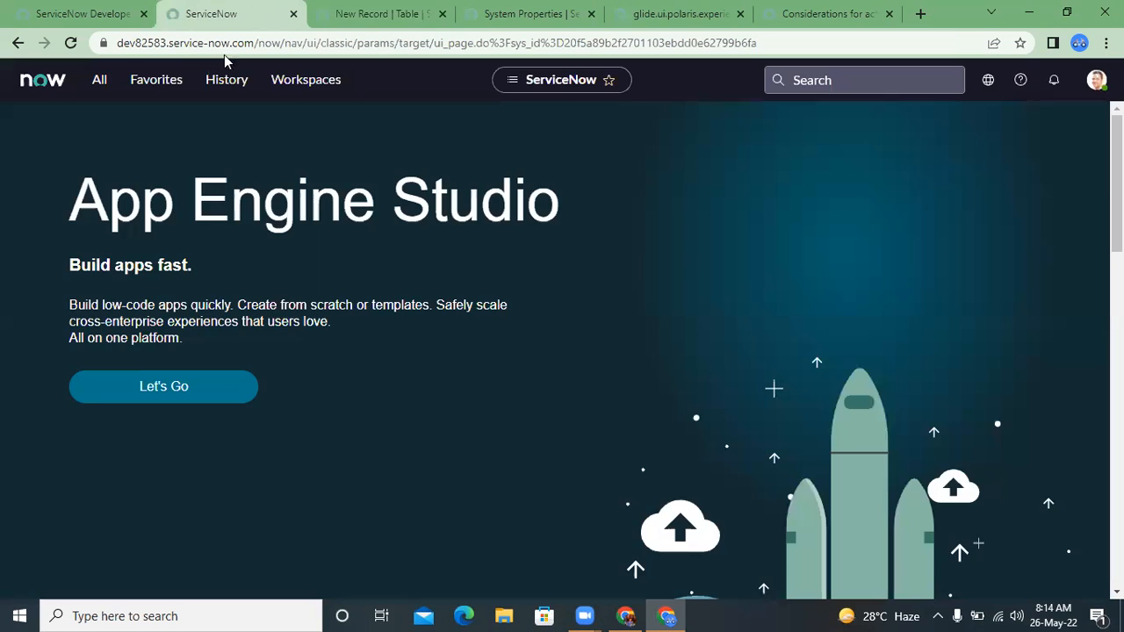
{"action": "left_click", "coordinate": [100, 81]}
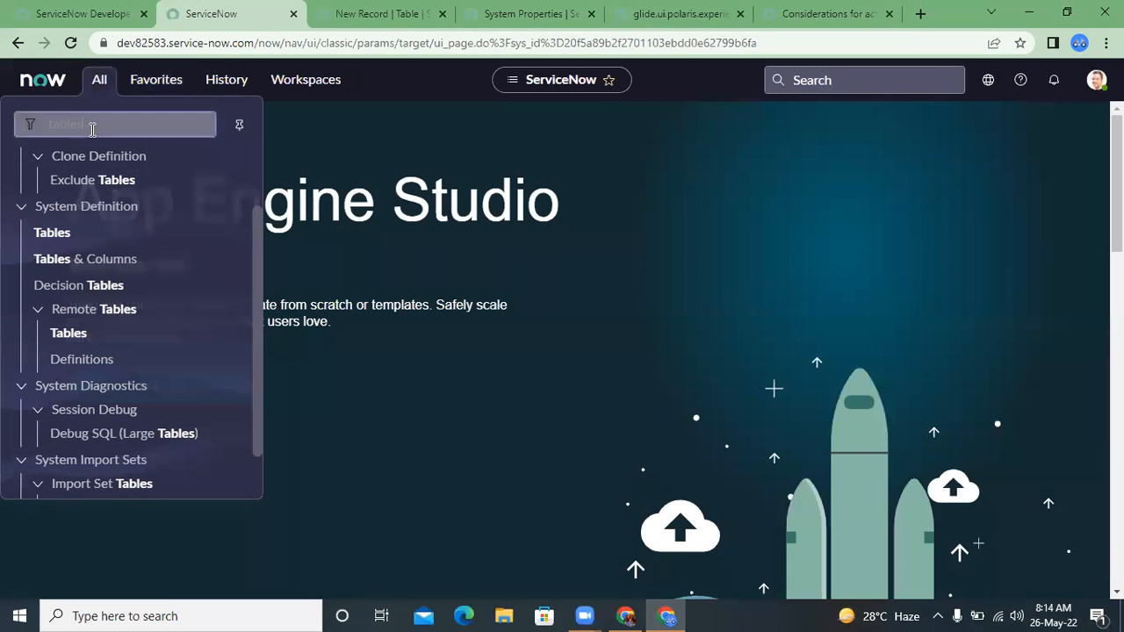
{"action": "double_click", "coordinate": [91, 129]}
{"action": "type", "text": "task"}
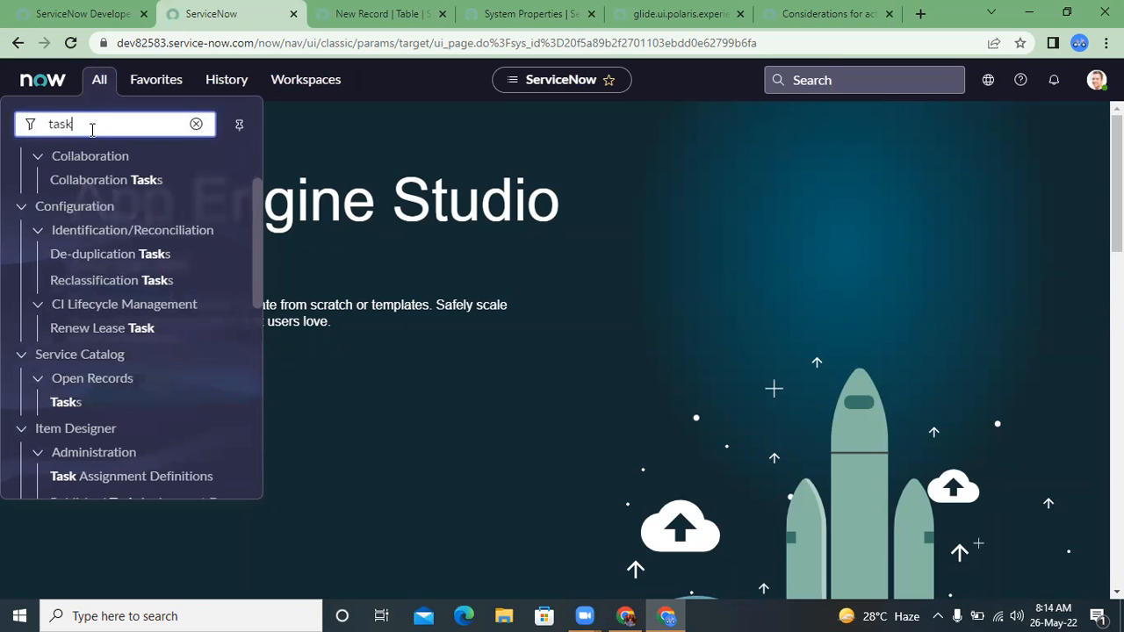
{"action": "type", "text": ".L"}
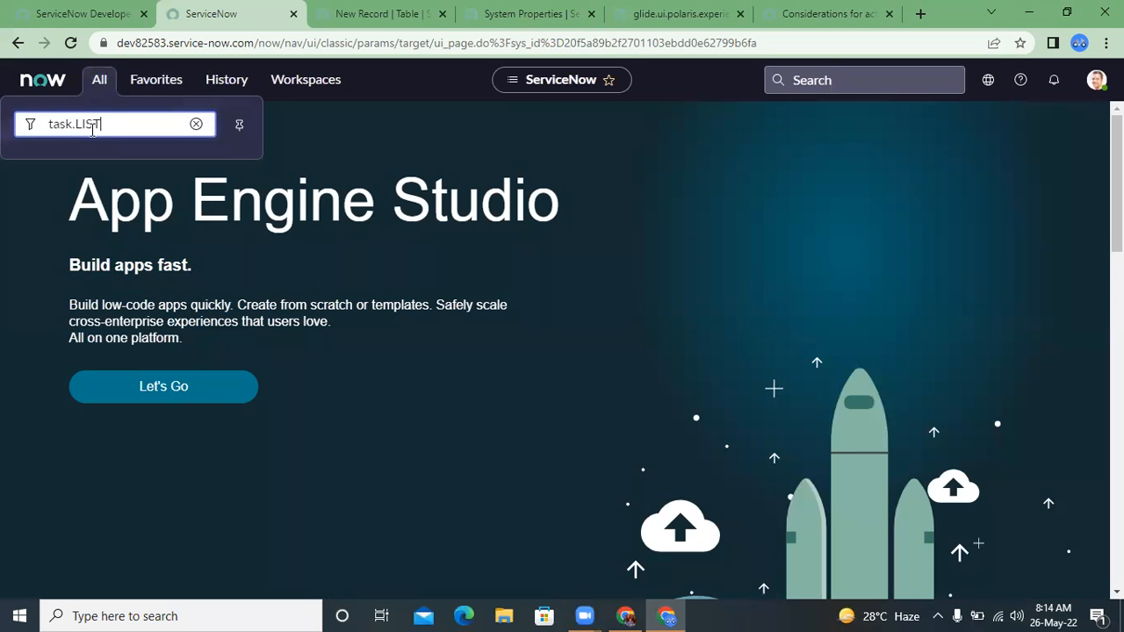
{"action": "type", "text": "IST"}
{"action": "key", "text": "Return"}
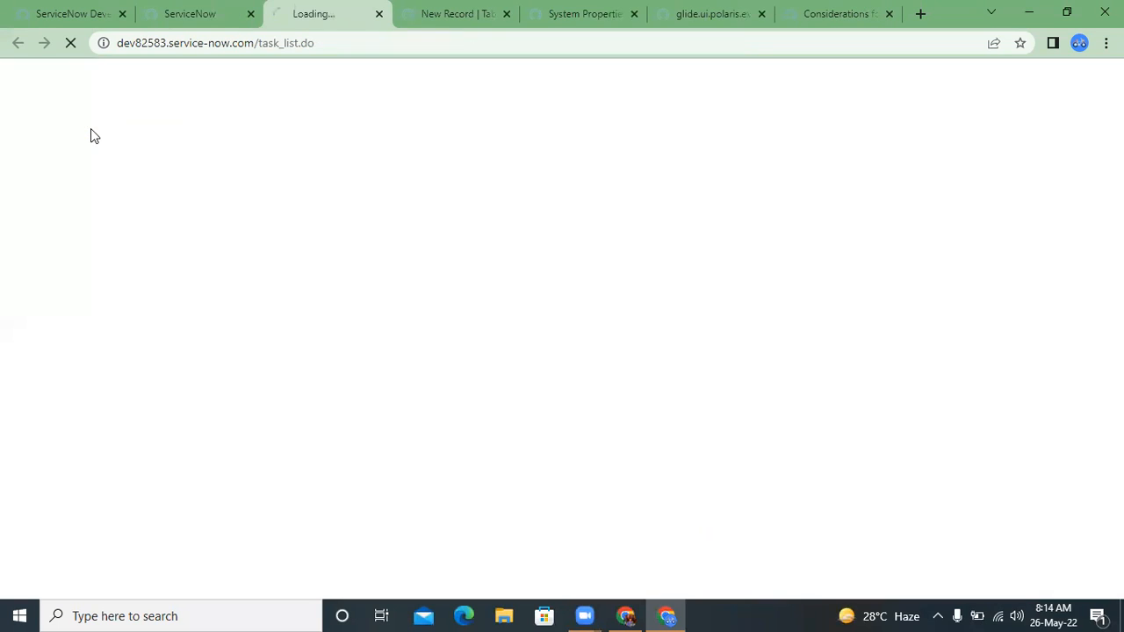
Check the task list's web address, look through its records, and go to the second page.
{"action": "left_click", "coordinate": [292, 44]}
{"action": "left_click", "coordinate": [341, 47]}
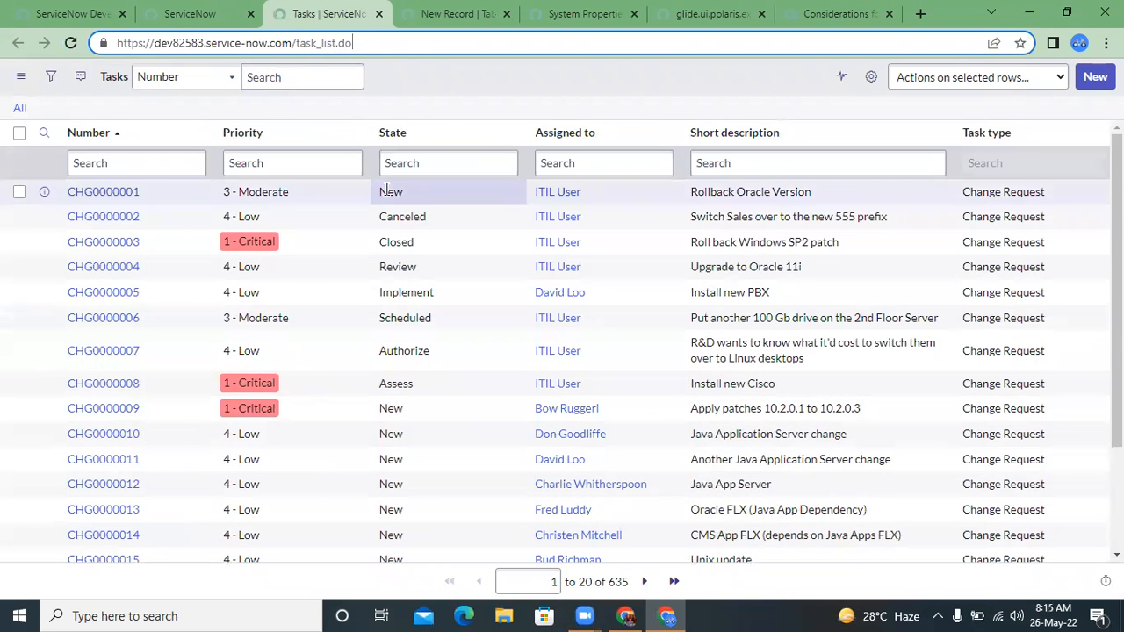
{"action": "scroll", "coordinate": [385, 189], "scroll_direction": "down", "scroll_amount": 2}
{"action": "scroll", "coordinate": [220, 362], "scroll_direction": "up", "scroll_amount": 2}
{"action": "scroll", "coordinate": [221, 361], "scroll_direction": "down", "scroll_amount": 2}
{"action": "scroll", "coordinate": [220, 363], "scroll_direction": "up", "scroll_amount": 2}
{"action": "scroll", "coordinate": [426, 371], "scroll_direction": "down", "scroll_amount": 2}
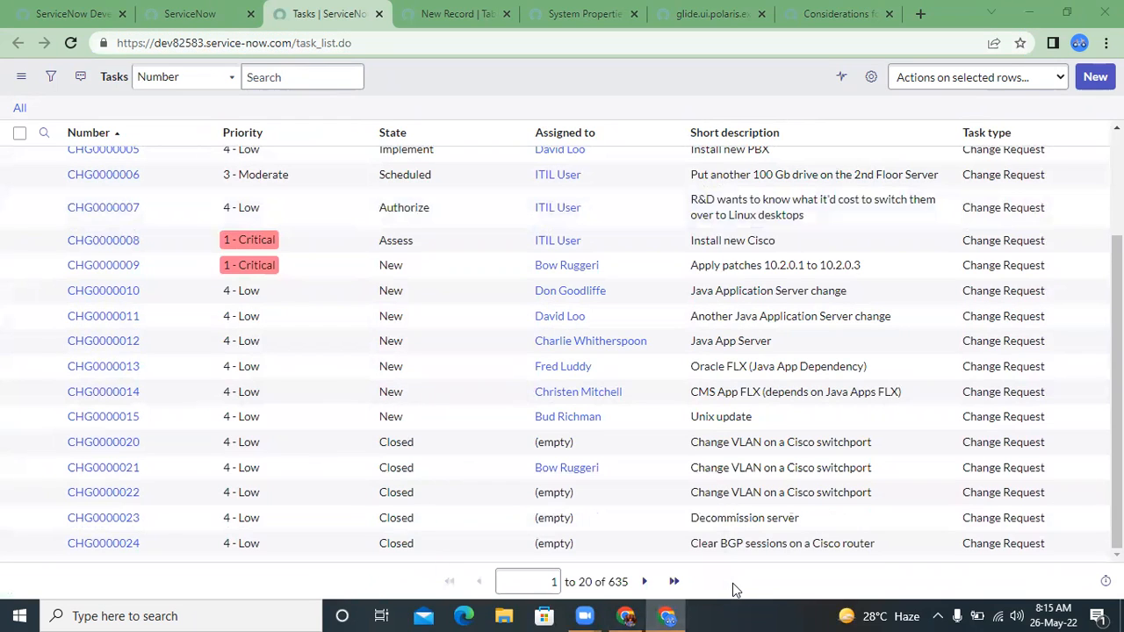
{"action": "left_click_drag", "start_coordinate": [623, 583], "coordinate": [634, 587]}
{"action": "left_click", "coordinate": [634, 587]}
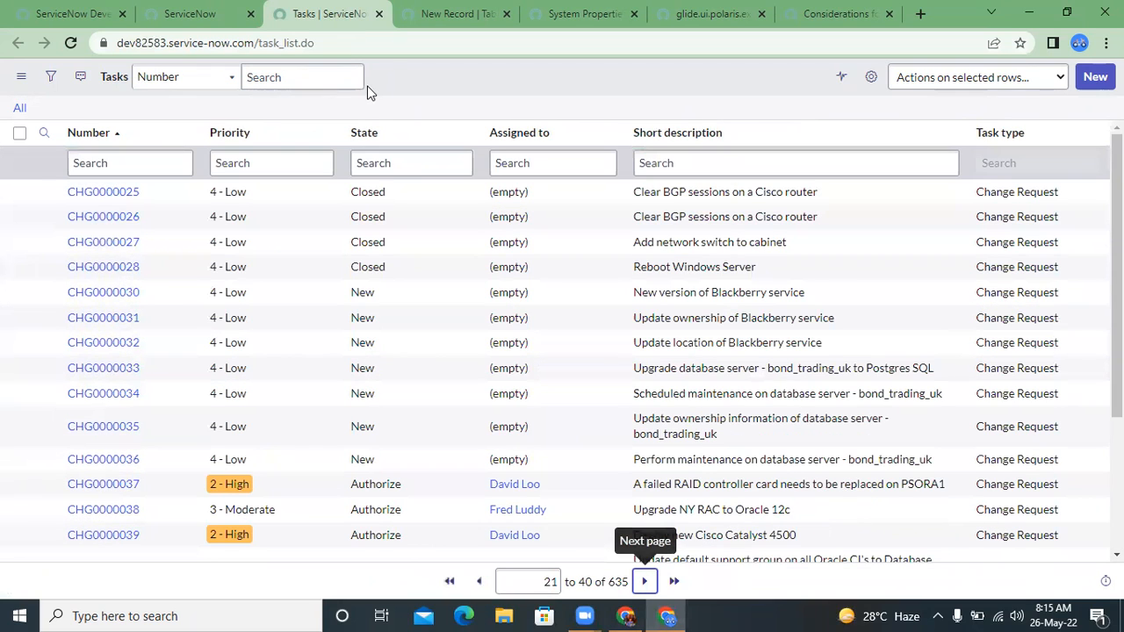
Compare the home page and its application navigator with the task list, and return to the new table form.
{"action": "left_click", "coordinate": [215, 10]}
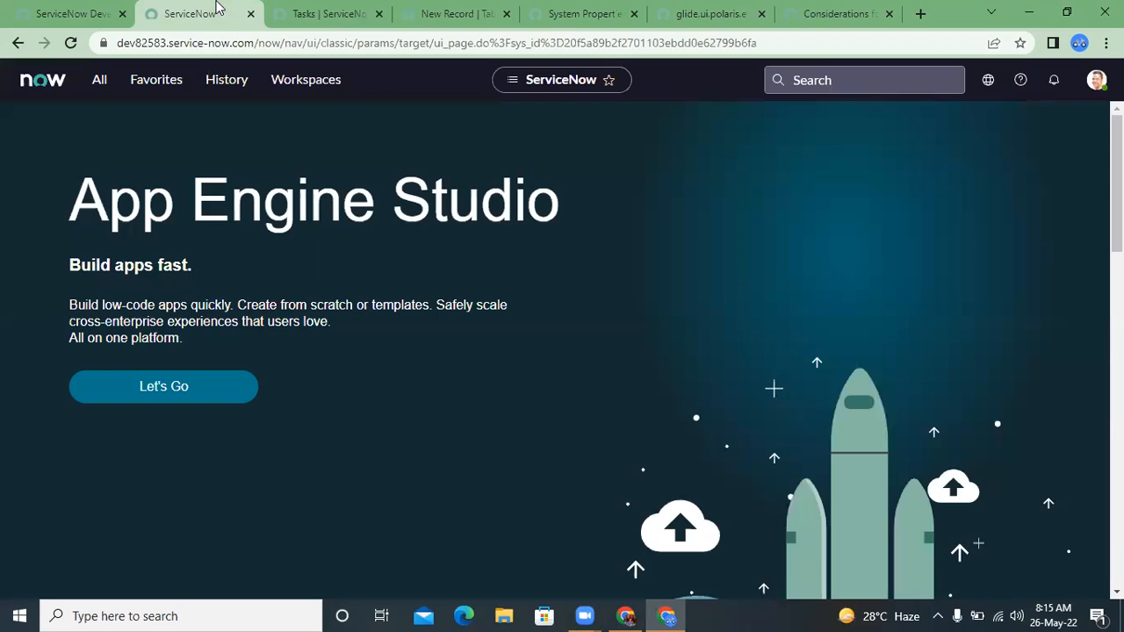
{"action": "left_click", "coordinate": [311, 9]}
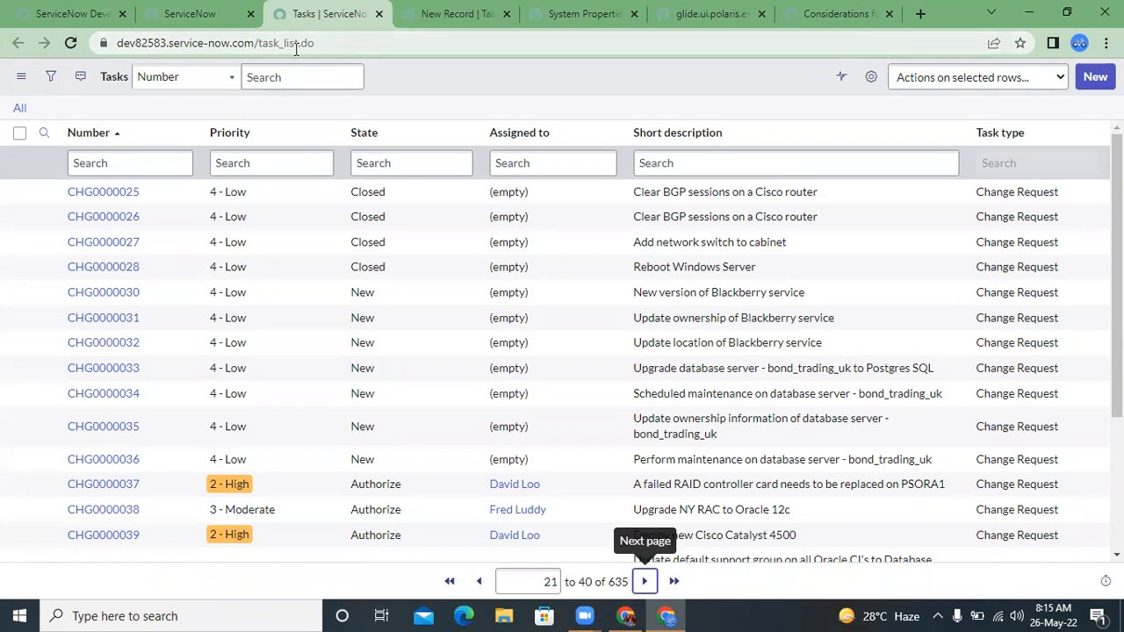
{"action": "left_click", "coordinate": [219, 14]}
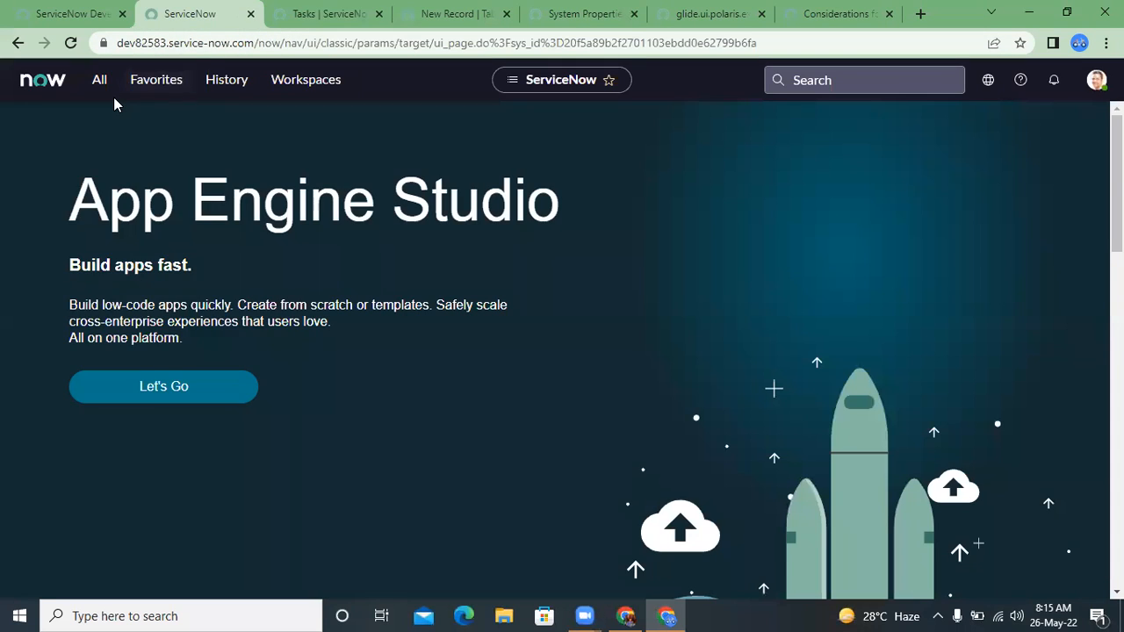
{"action": "left_click", "coordinate": [103, 86]}
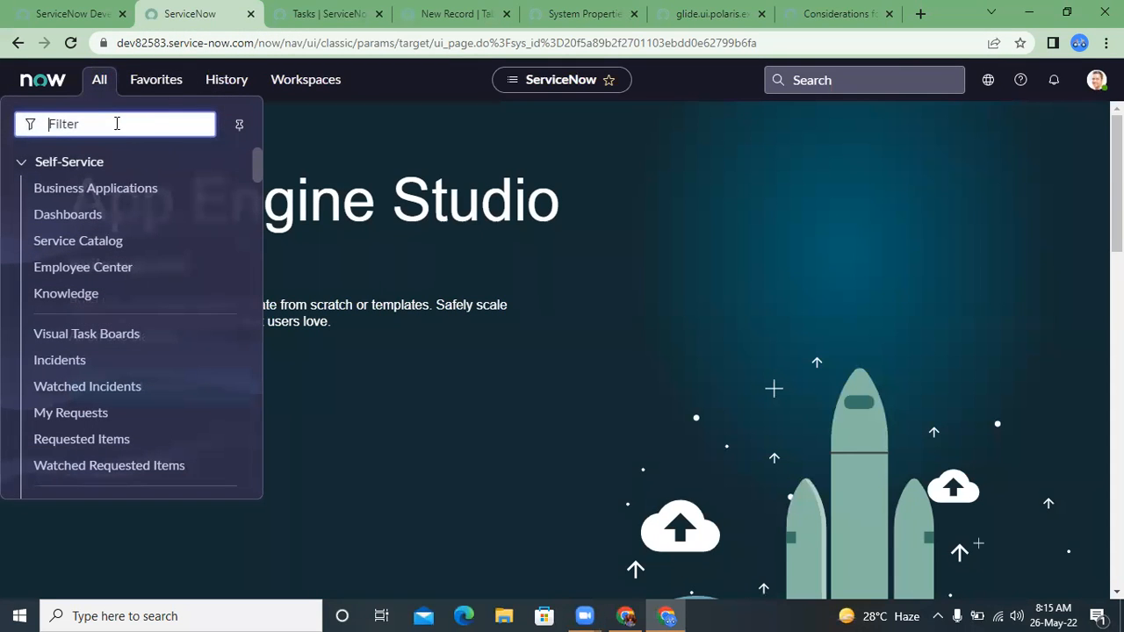
{"action": "left_click", "coordinate": [318, 9]}
{"action": "left_click", "coordinate": [410, 9]}
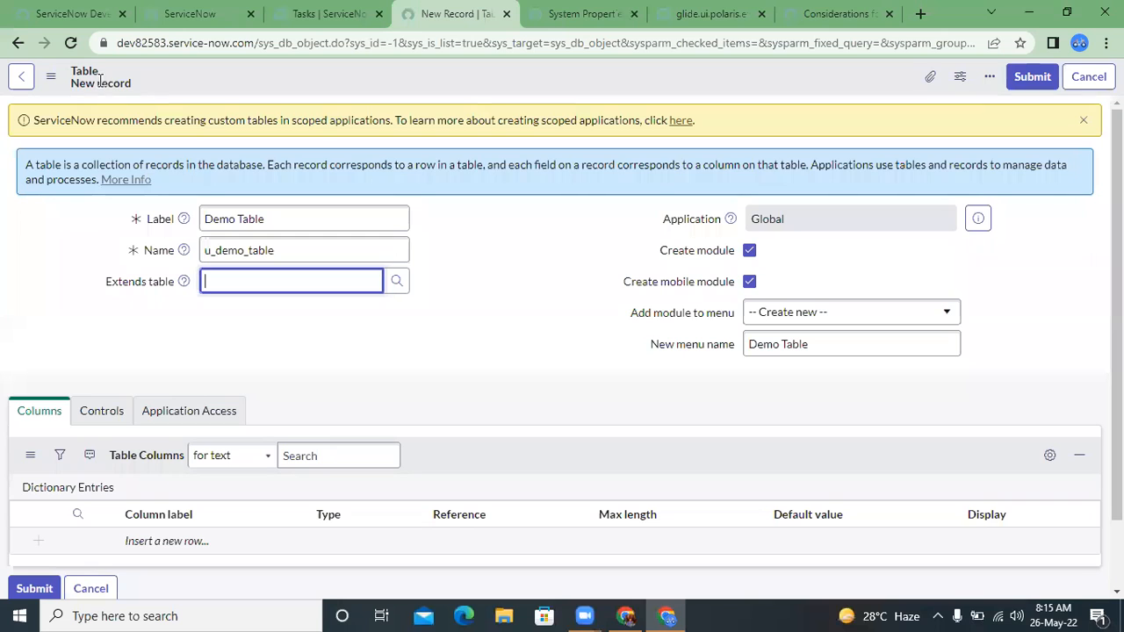
Open the previous Tables list in a separate browser tab and filter its Label column by task.
{"action": "middle_click", "coordinate": [18, 42]}
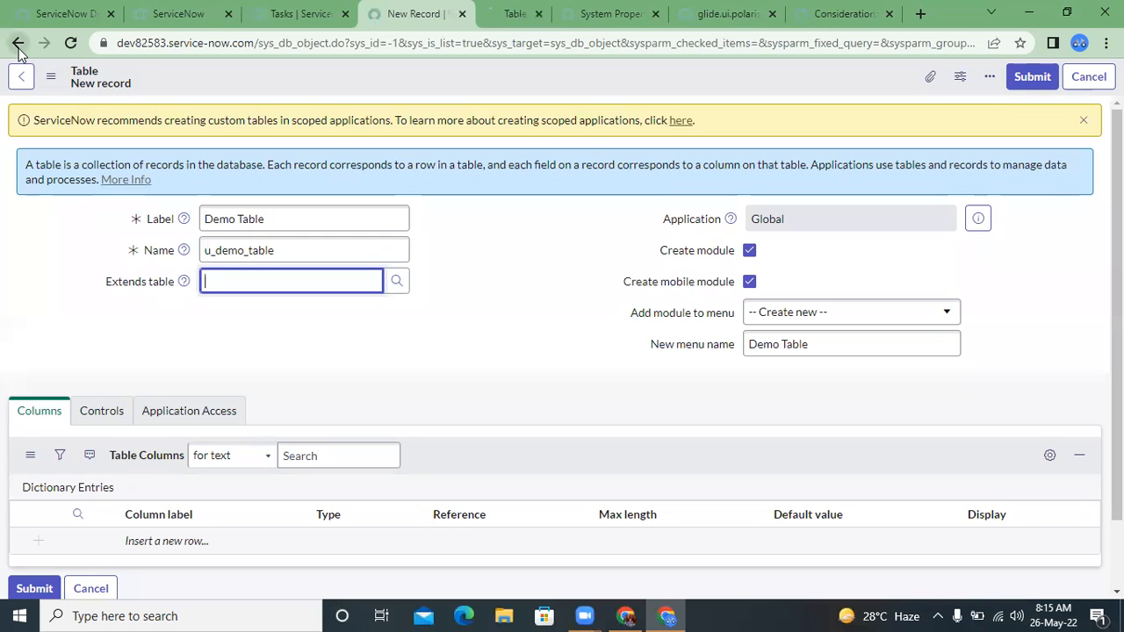
{"action": "left_click", "coordinate": [481, 10]}
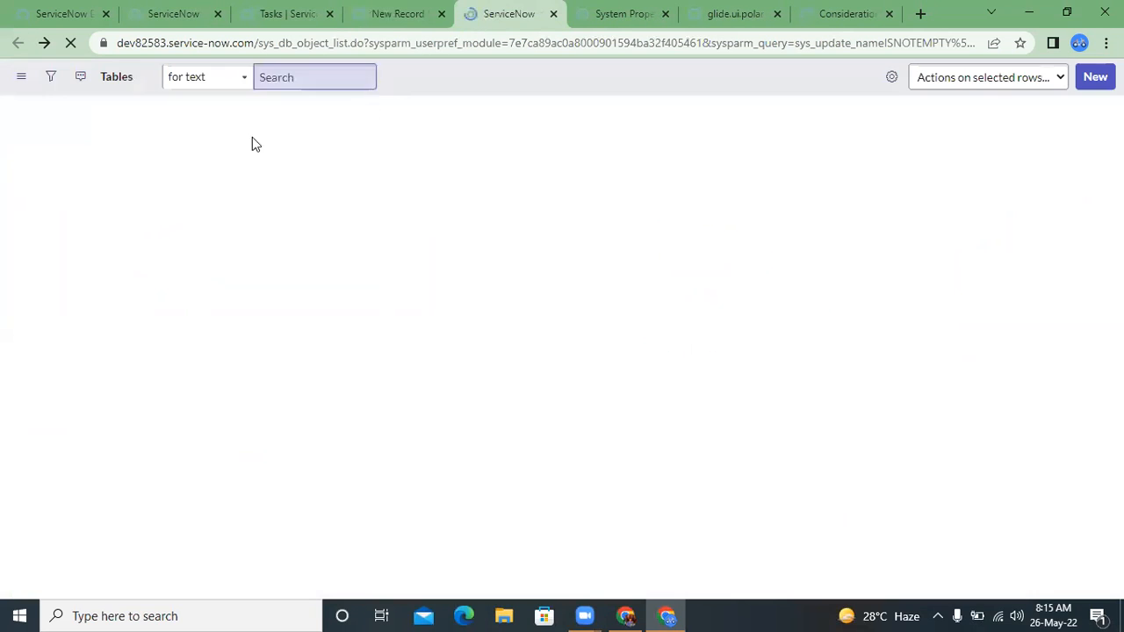
{"action": "left_click", "coordinate": [114, 159]}
{"action": "type", "text": "ta"}
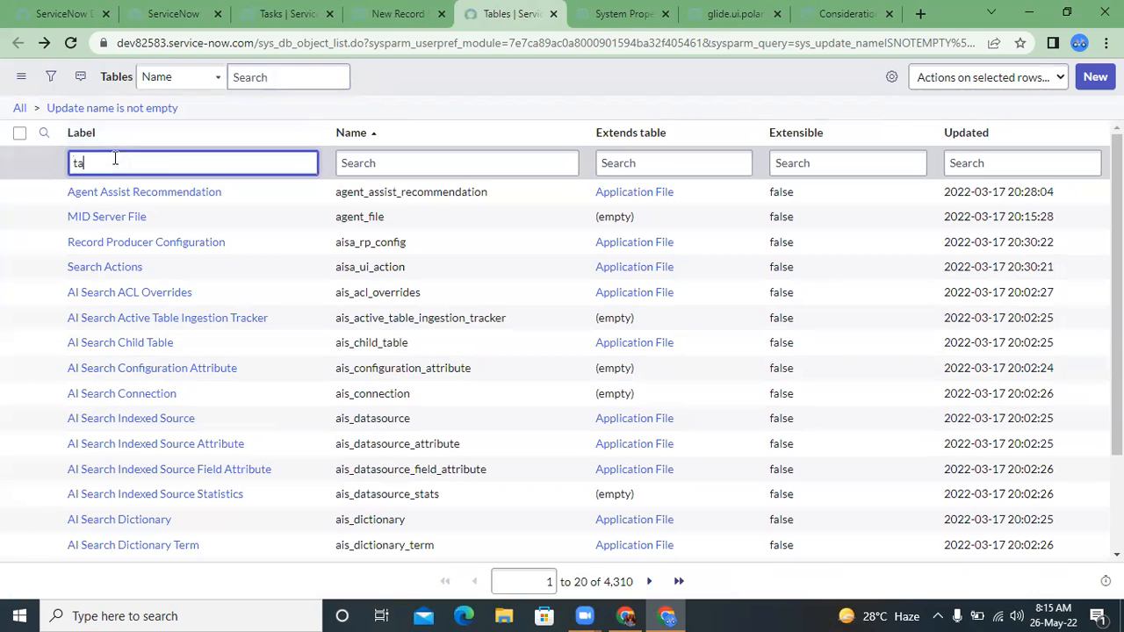
{"action": "type", "text": "sk"}
{"action": "key", "text": "Return"}
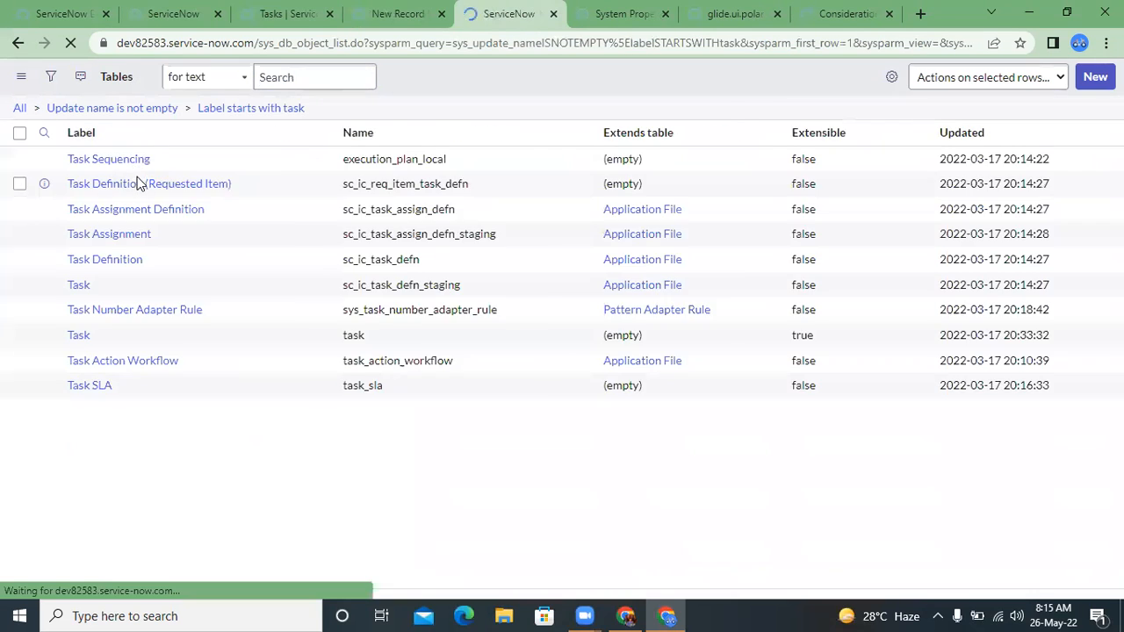
Open the Task table record whose name is task and check its Name field and columns.
{"action": "left_click", "coordinate": [77, 368]}
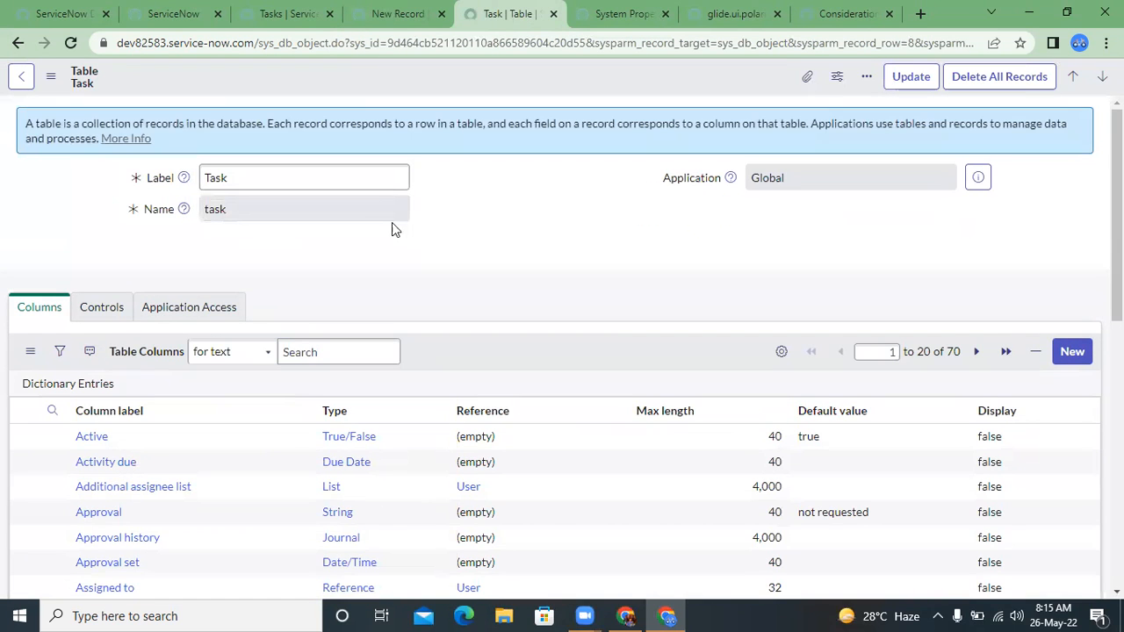
{"action": "double_click", "coordinate": [367, 209]}
{"action": "left_click", "coordinate": [487, 229]}
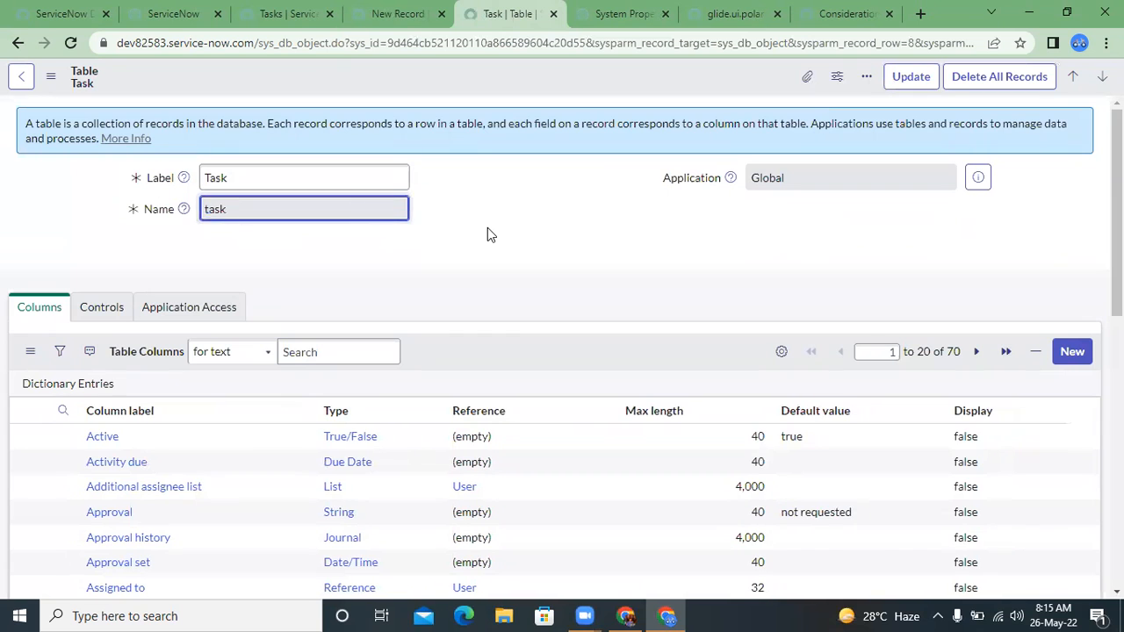
{"action": "scroll", "coordinate": [488, 228], "scroll_direction": "down", "scroll_amount": 4}
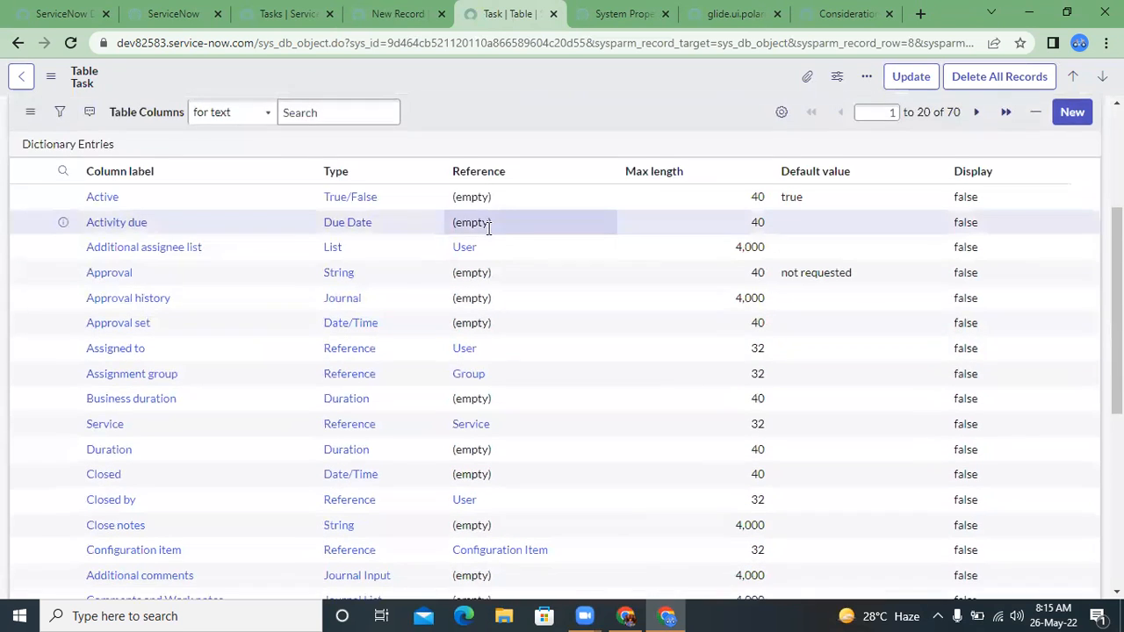
{"action": "scroll", "coordinate": [487, 228], "scroll_direction": "up", "scroll_amount": 4}
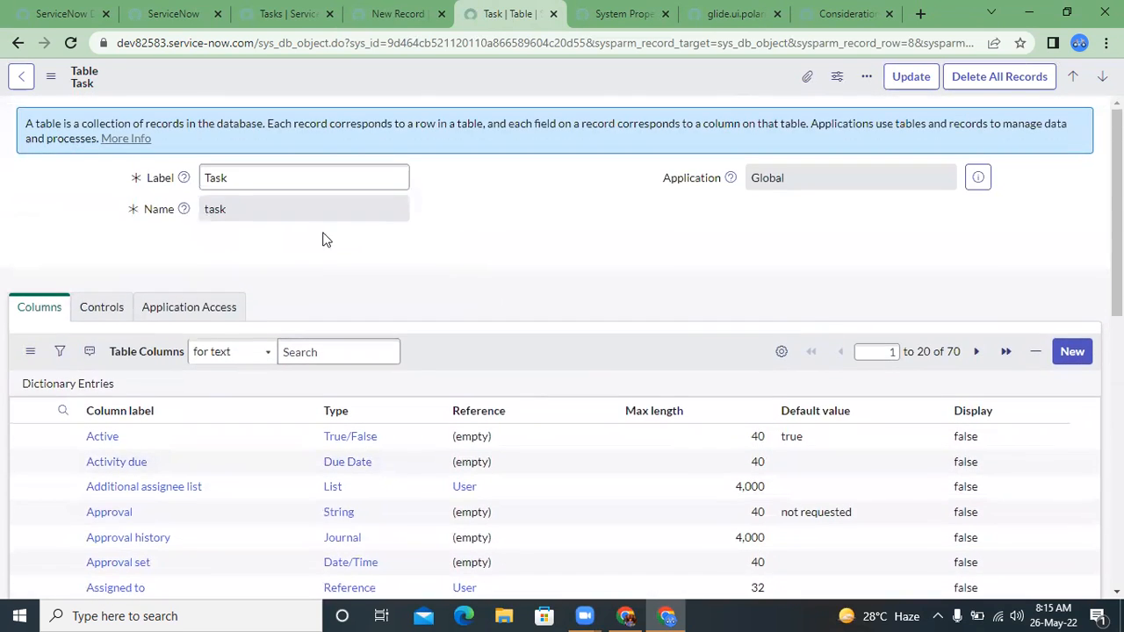
{"action": "left_click_drag", "start_coordinate": [204, 211], "coordinate": [226, 209]}
{"action": "left_click", "coordinate": [224, 209]}
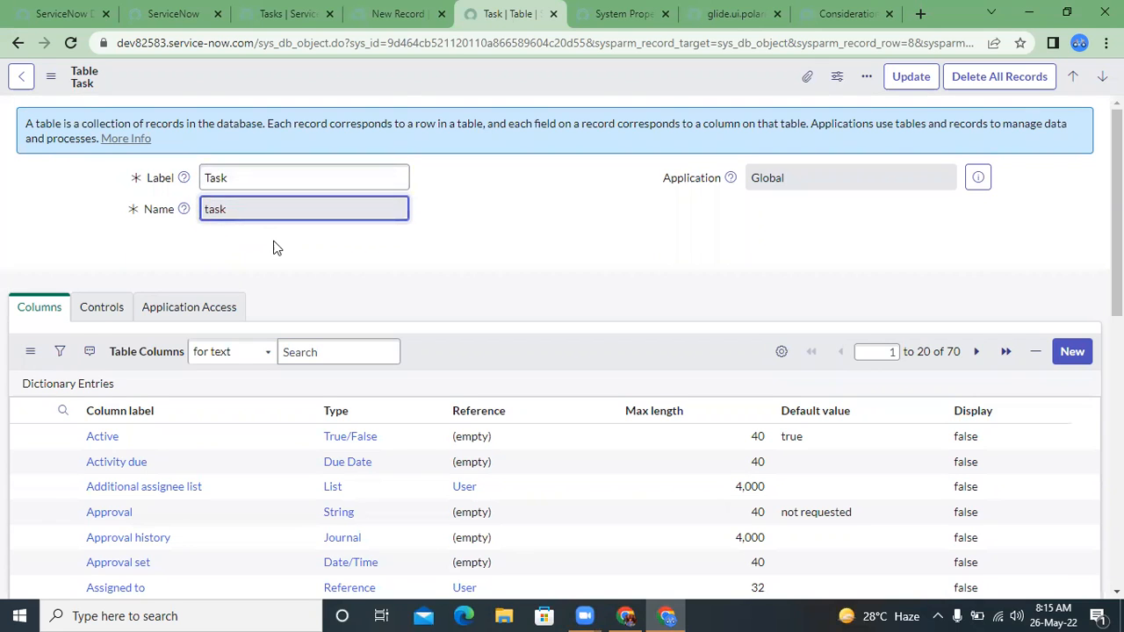
Look through the first page of the Task table's columns, including their types and references.
{"action": "scroll", "coordinate": [279, 248], "scroll_direction": "down", "scroll_amount": 1}
{"action": "scroll", "coordinate": [281, 244], "scroll_direction": "down", "scroll_amount": 1}
{"action": "scroll", "coordinate": [361, 328], "scroll_direction": "down", "scroll_amount": 1}
{"action": "scroll", "coordinate": [361, 328], "scroll_direction": "up", "scroll_amount": 2}
{"action": "scroll", "coordinate": [364, 334], "scroll_direction": "down", "scroll_amount": 1}
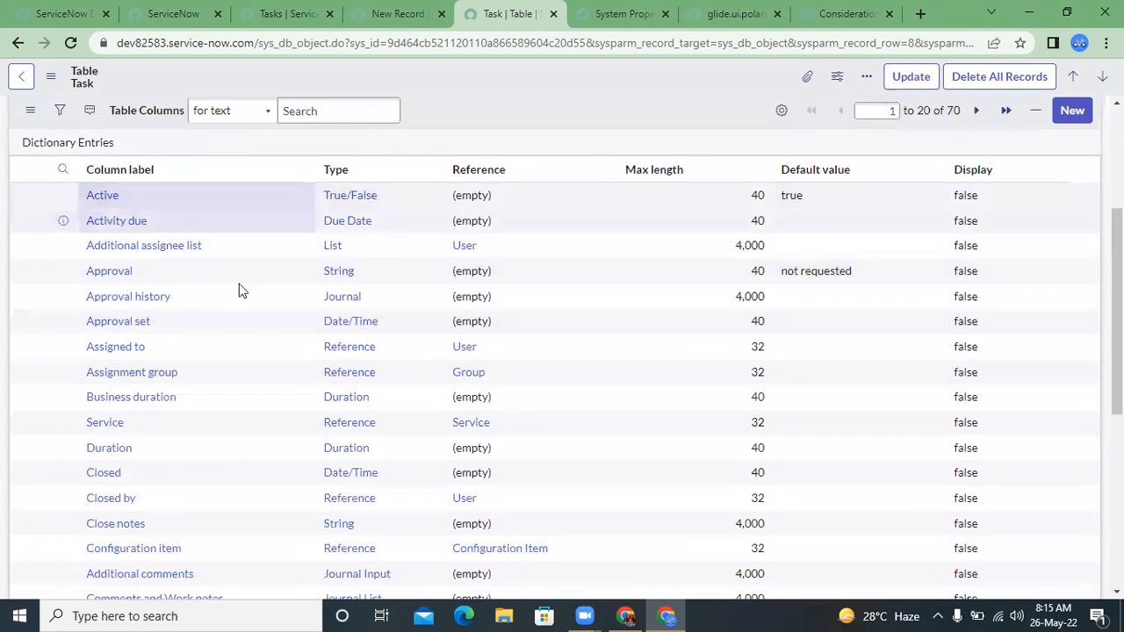
{"action": "scroll", "coordinate": [242, 321], "scroll_direction": "down", "scroll_amount": 3}
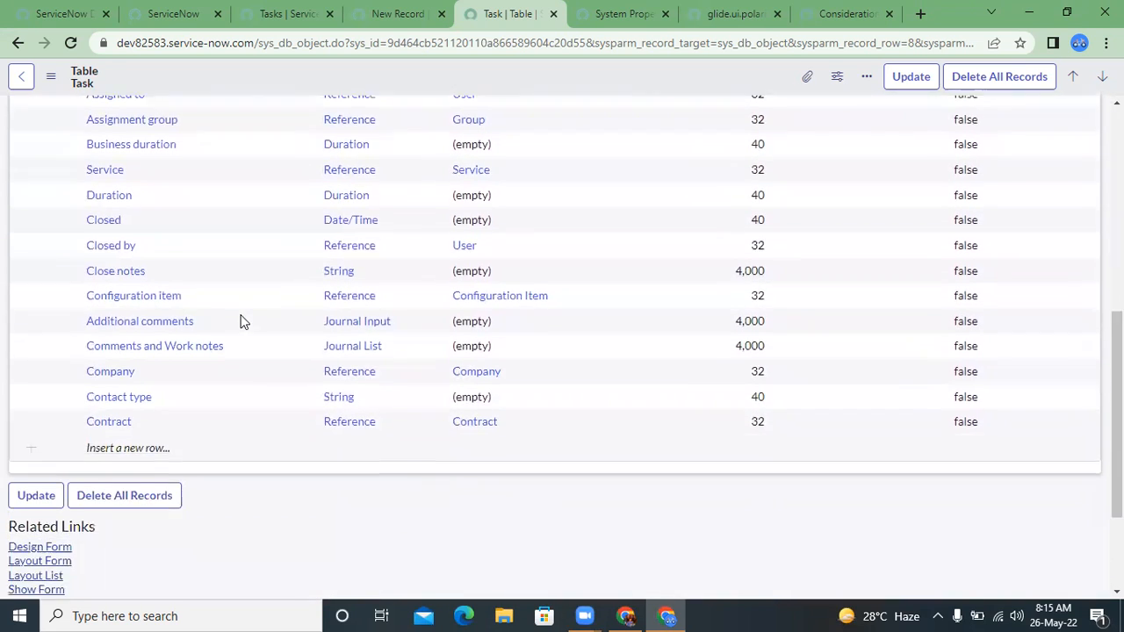
{"action": "scroll", "coordinate": [223, 422], "scroll_direction": "up", "scroll_amount": 1}
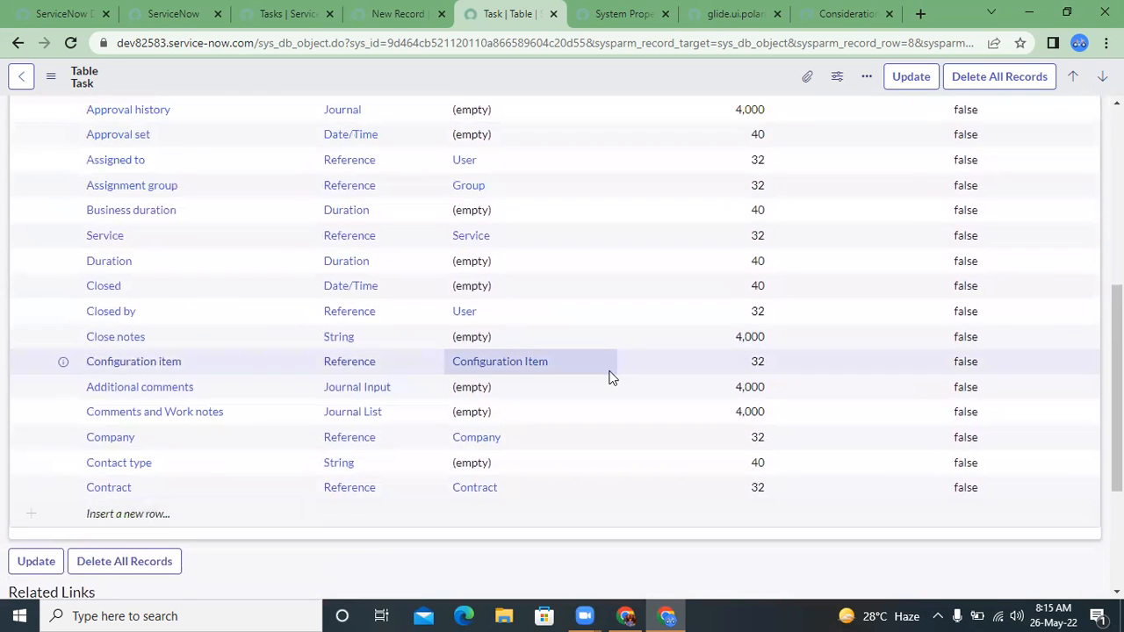
{"action": "scroll", "coordinate": [610, 378], "scroll_direction": "up", "scroll_amount": 2}
{"action": "scroll", "coordinate": [614, 379], "scroll_direction": "up", "scroll_amount": 3}
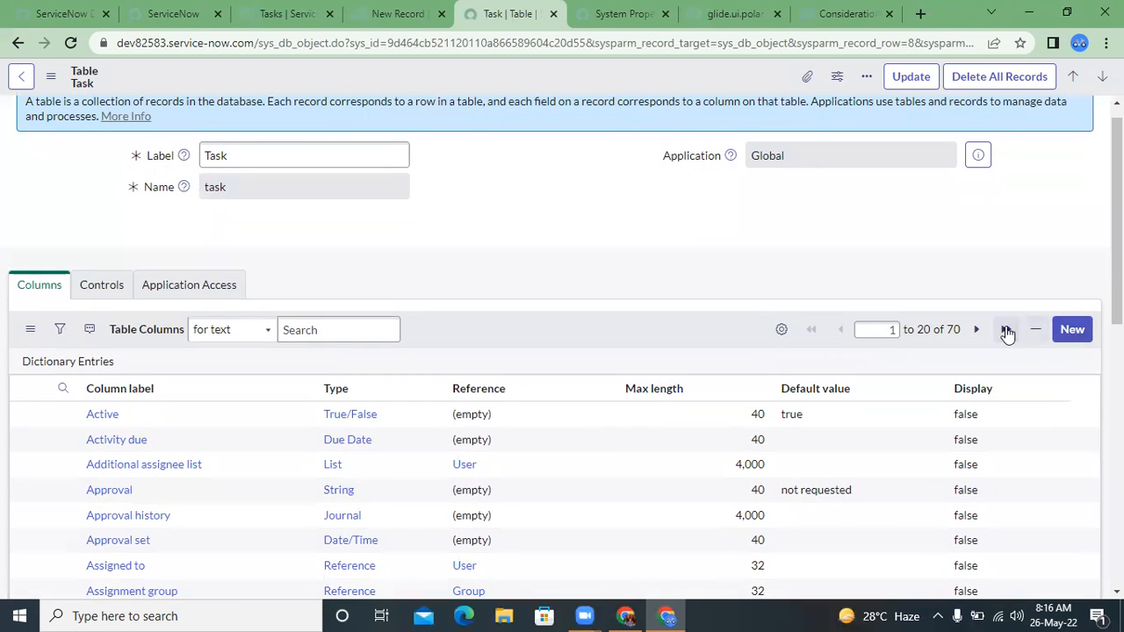
Advance to the second page of the Task table's columns and look through the entries and default values.
{"action": "scroll", "coordinate": [836, 294], "scroll_direction": "down", "scroll_amount": 2}
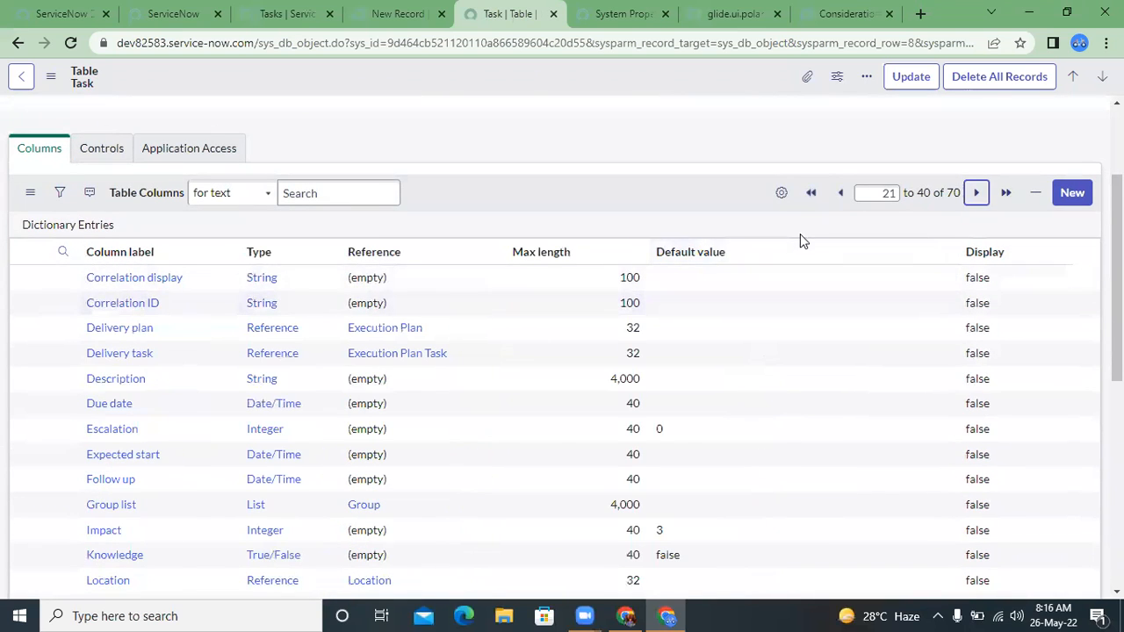
{"action": "scroll", "coordinate": [800, 234], "scroll_direction": "down", "scroll_amount": 1}
{"action": "scroll", "coordinate": [800, 234], "scroll_direction": "down", "scroll_amount": 3}
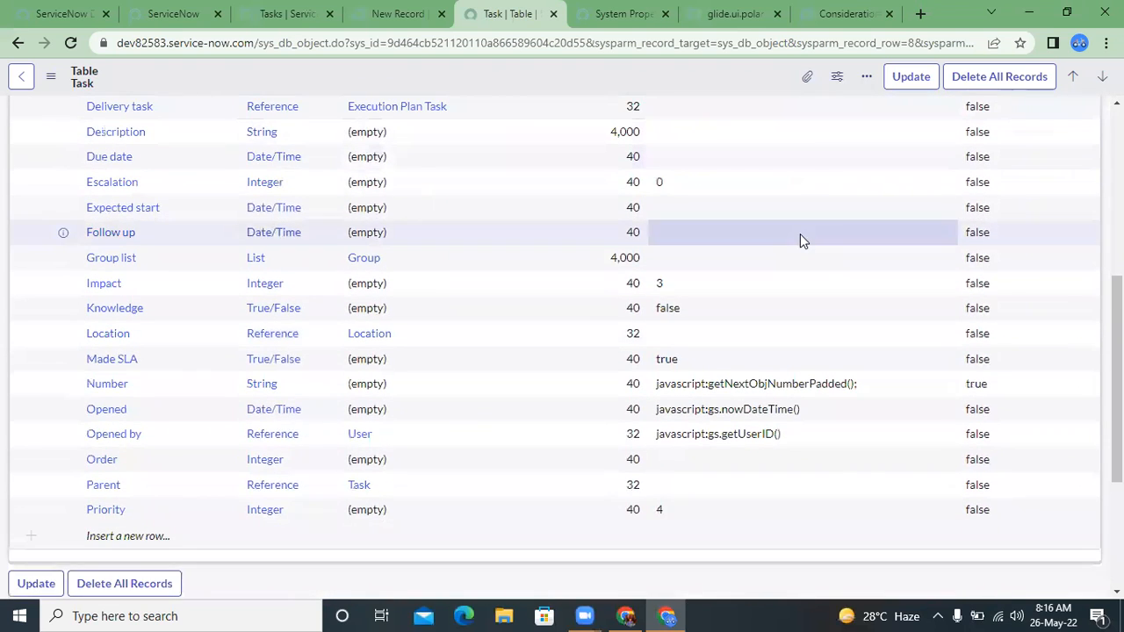
{"action": "scroll", "coordinate": [800, 233], "scroll_direction": "up", "scroll_amount": 2}
{"action": "scroll", "coordinate": [1002, 184], "scroll_direction": "up", "scroll_amount": 2}
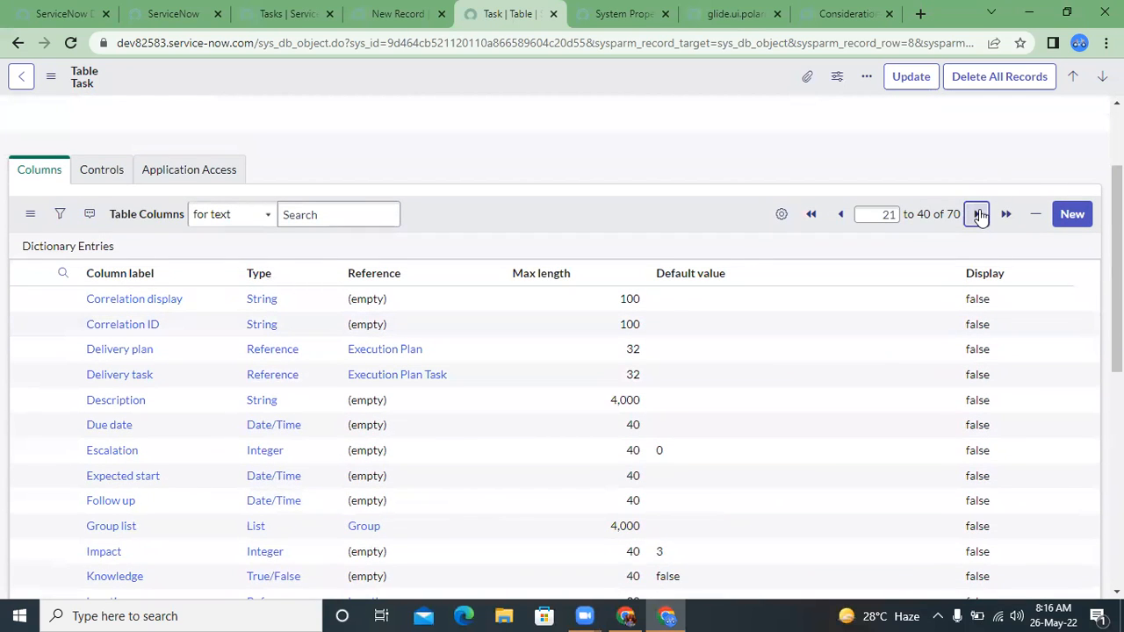
Advance to the third page of the Task table's columns and look through it, comparing it with the Tasks list.
{"action": "left_click", "coordinate": [979, 214]}
{"action": "scroll", "coordinate": [730, 276], "scroll_direction": "down", "scroll_amount": 3}
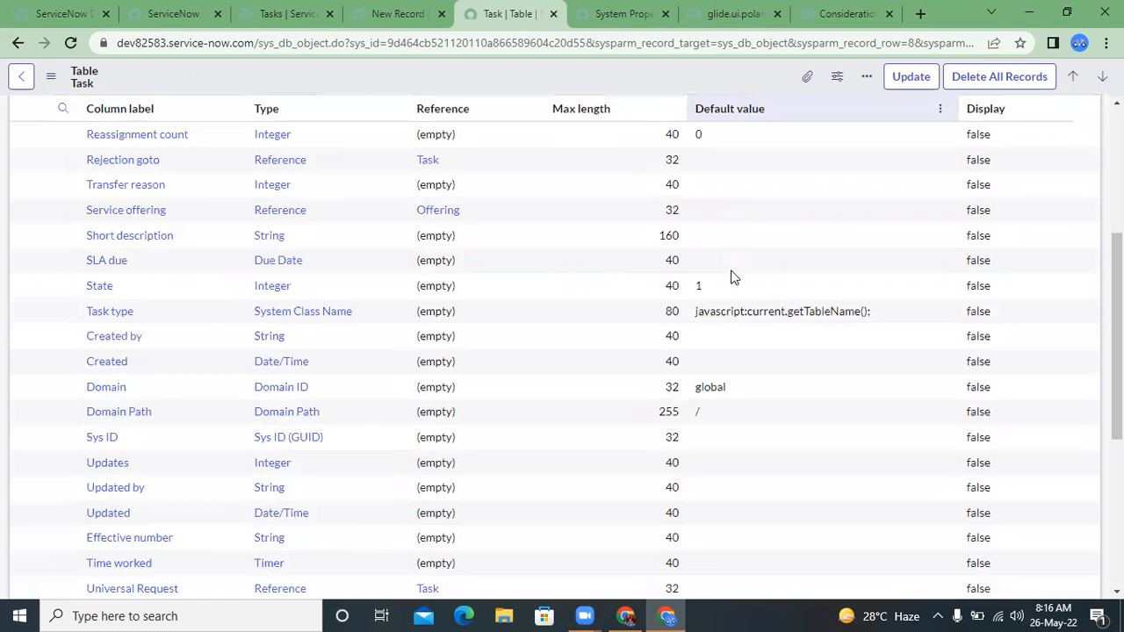
{"action": "scroll", "coordinate": [529, 186], "scroll_direction": "up", "scroll_amount": 3}
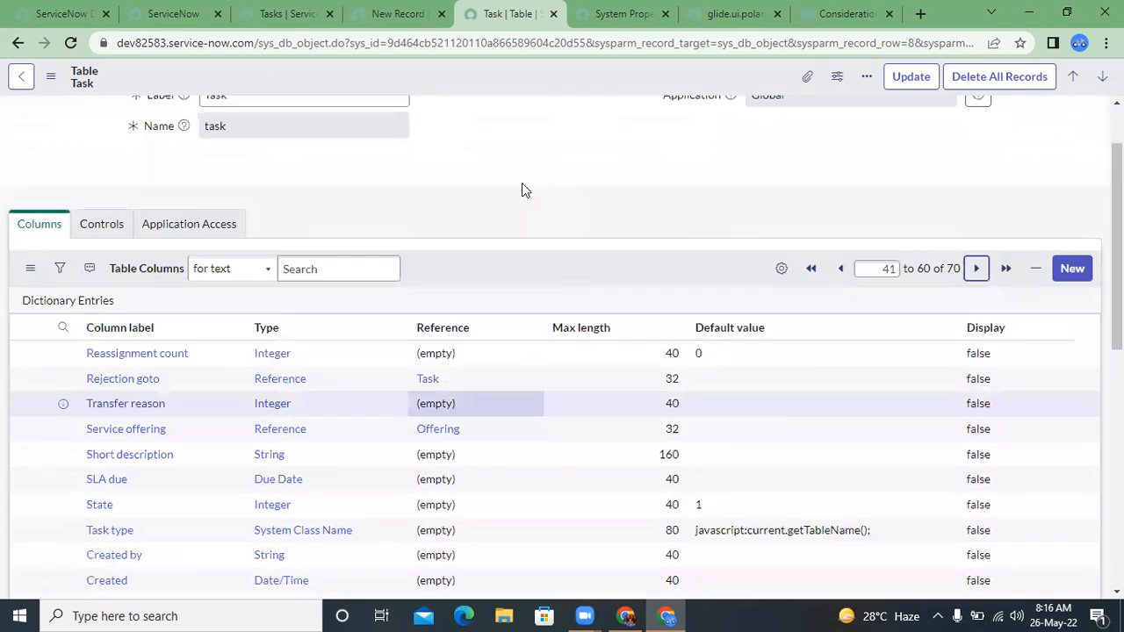
{"action": "scroll", "coordinate": [522, 190], "scroll_direction": "up", "scroll_amount": 3}
{"action": "left_click", "coordinate": [290, 13]}
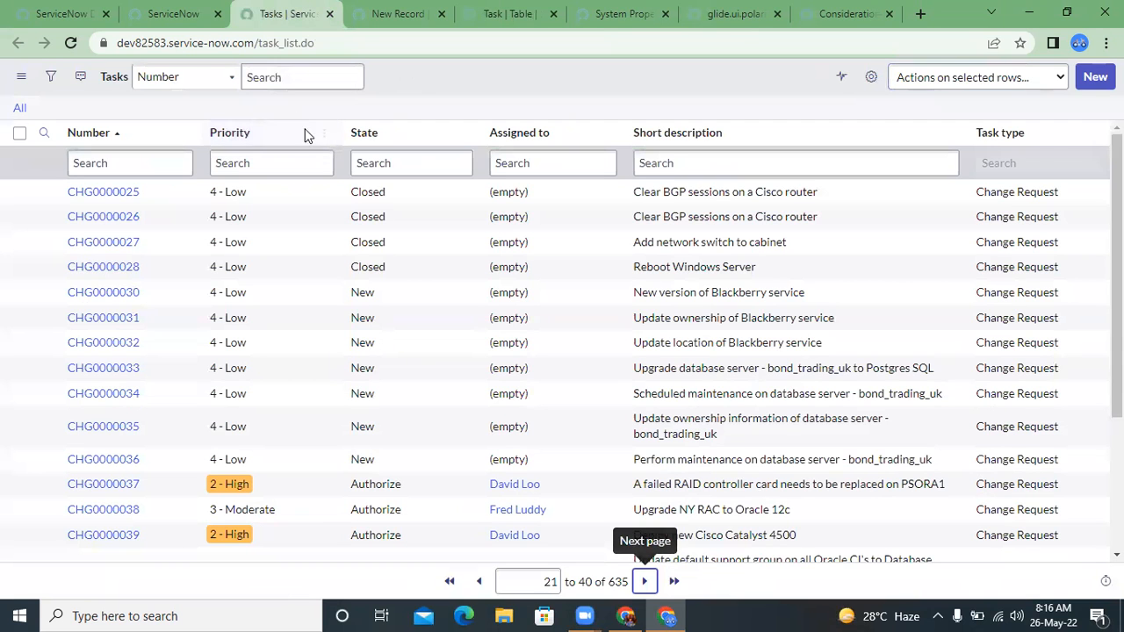
{"action": "left_click", "coordinate": [461, 11]}
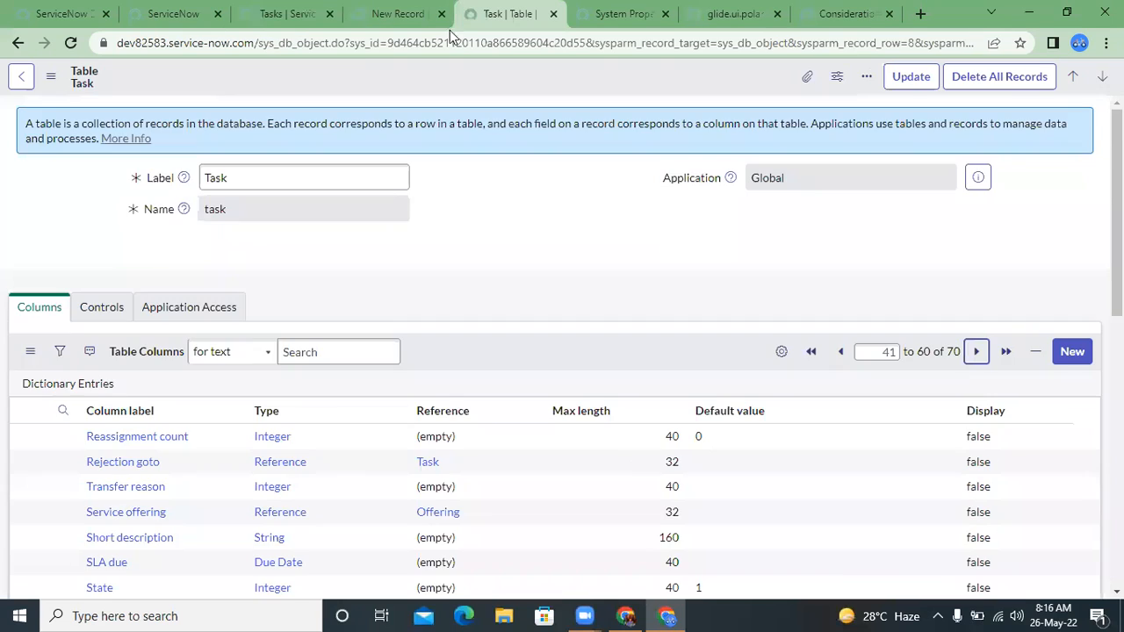
{"action": "scroll", "coordinate": [391, 307], "scroll_direction": "down", "scroll_amount": 2}
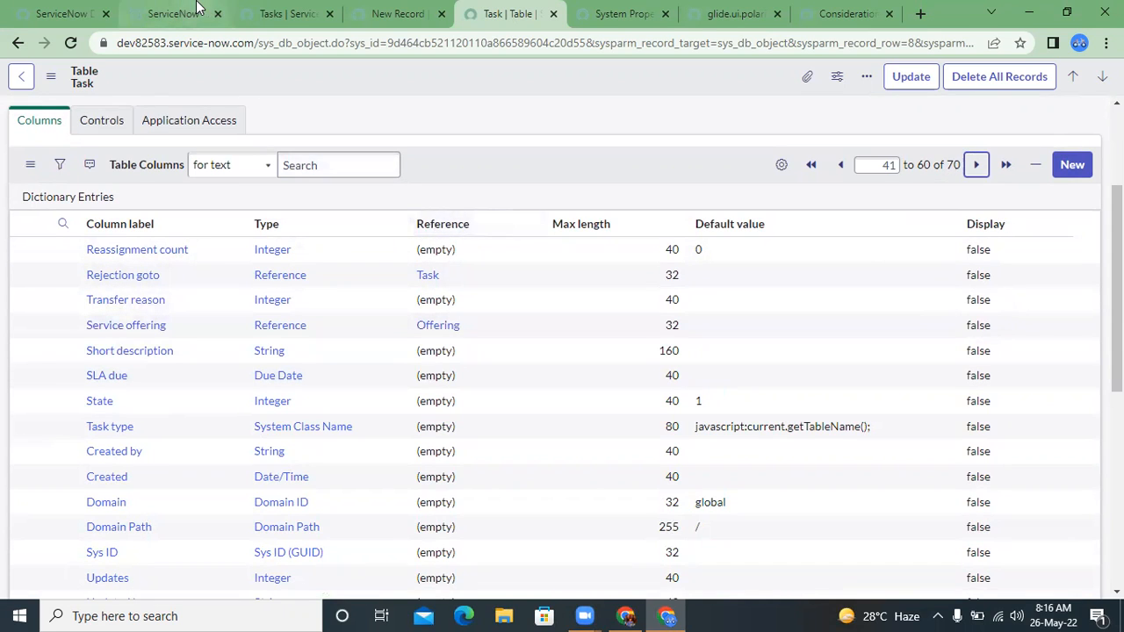
Open the incident table's list from the home page's application navigator with incident.LIST.
{"action": "left_click", "coordinate": [173, 13]}
{"action": "left_click", "coordinate": [95, 82]}
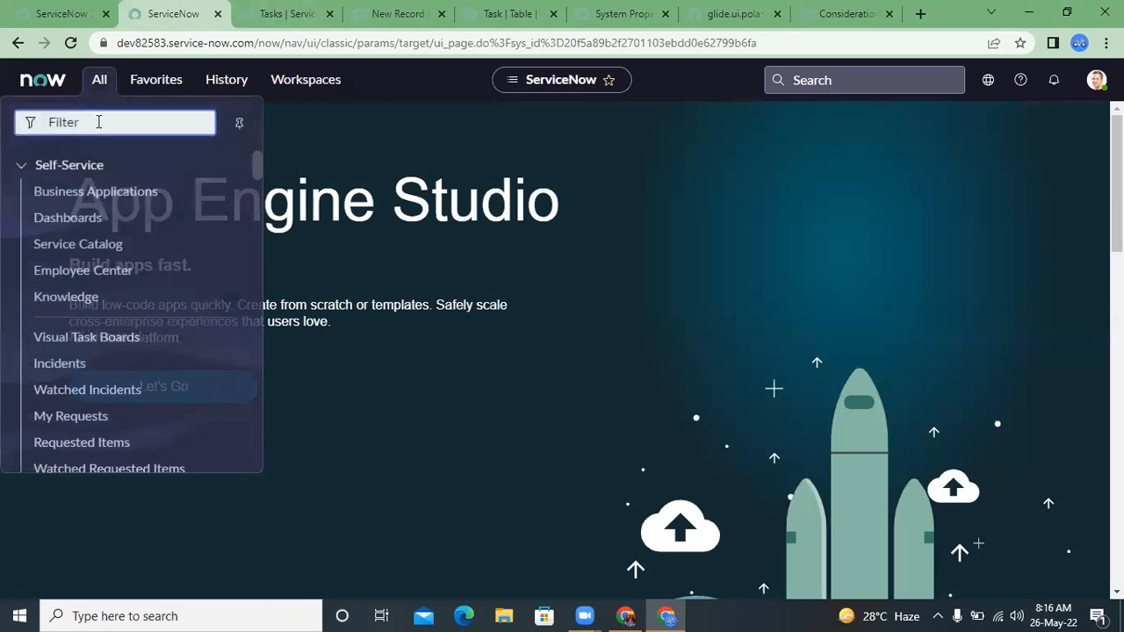
{"action": "type", "text": "incident."}
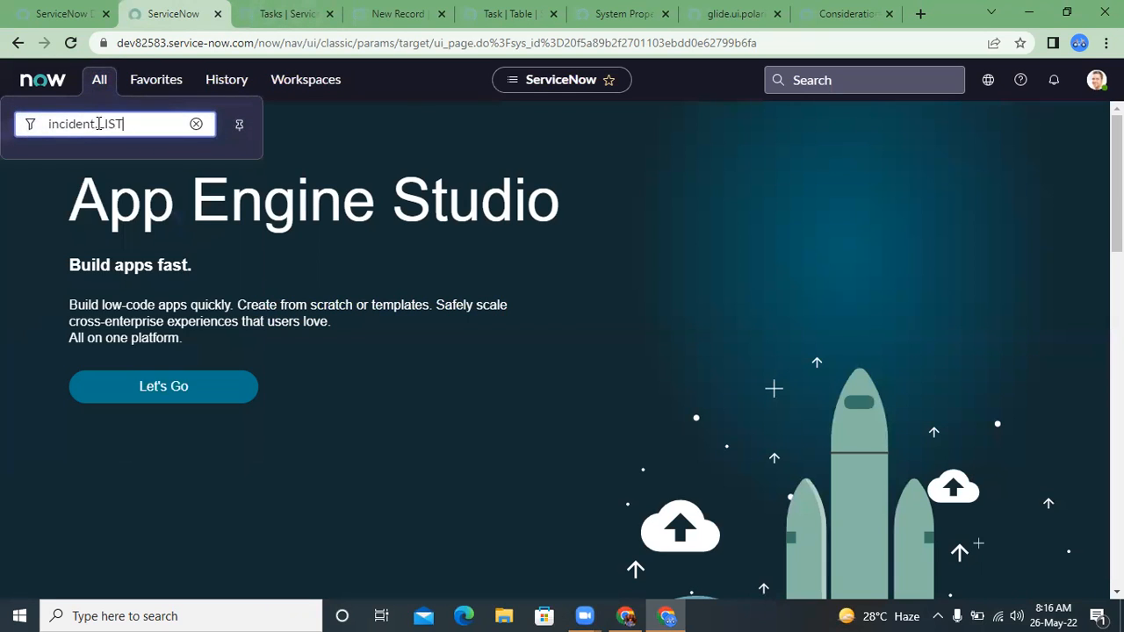
{"action": "type", "text": "LIST"}
{"action": "key", "text": "Return"}
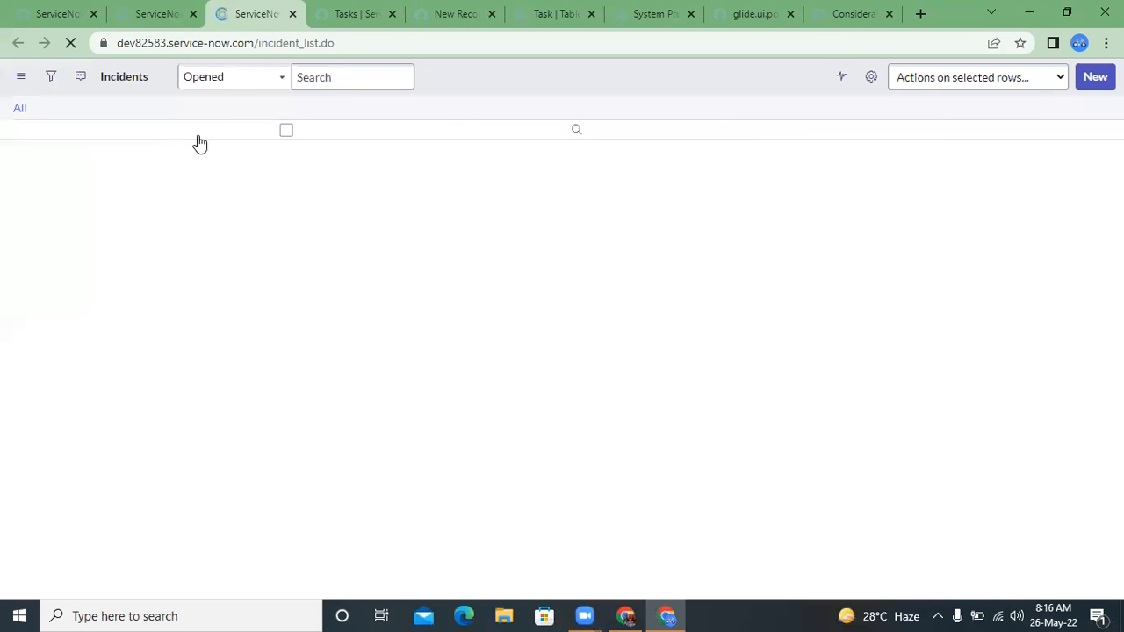
Open the first incident in the list and examine its form fields and its Resolution Information section.
{"action": "left_click", "coordinate": [104, 200]}
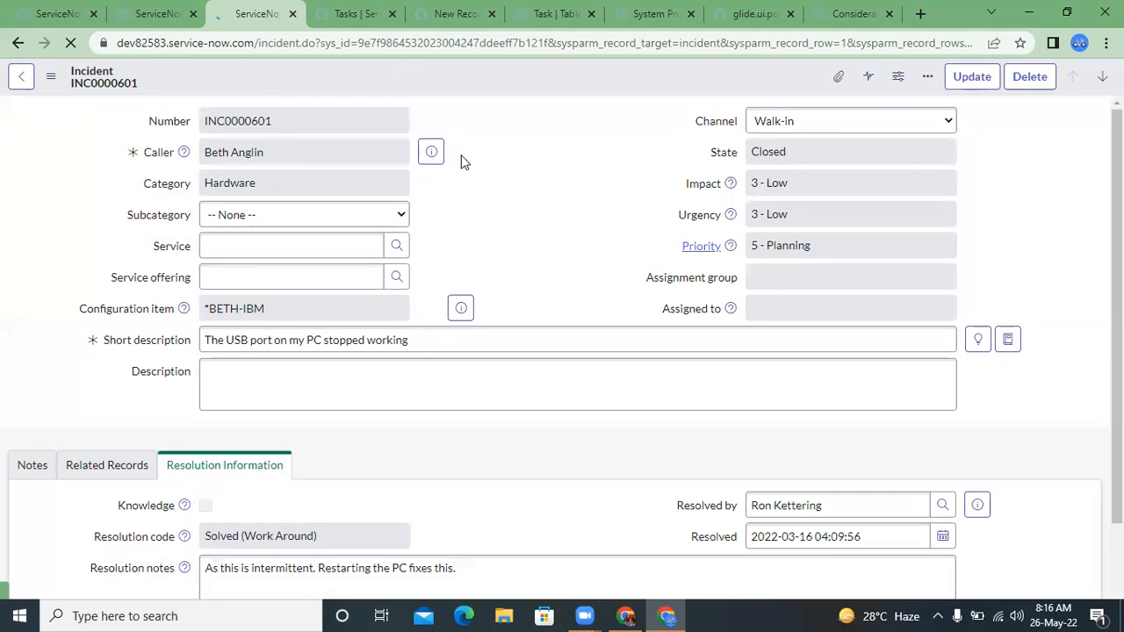
{"action": "left_click", "coordinate": [132, 124]}
{"action": "left_click", "coordinate": [181, 249]}
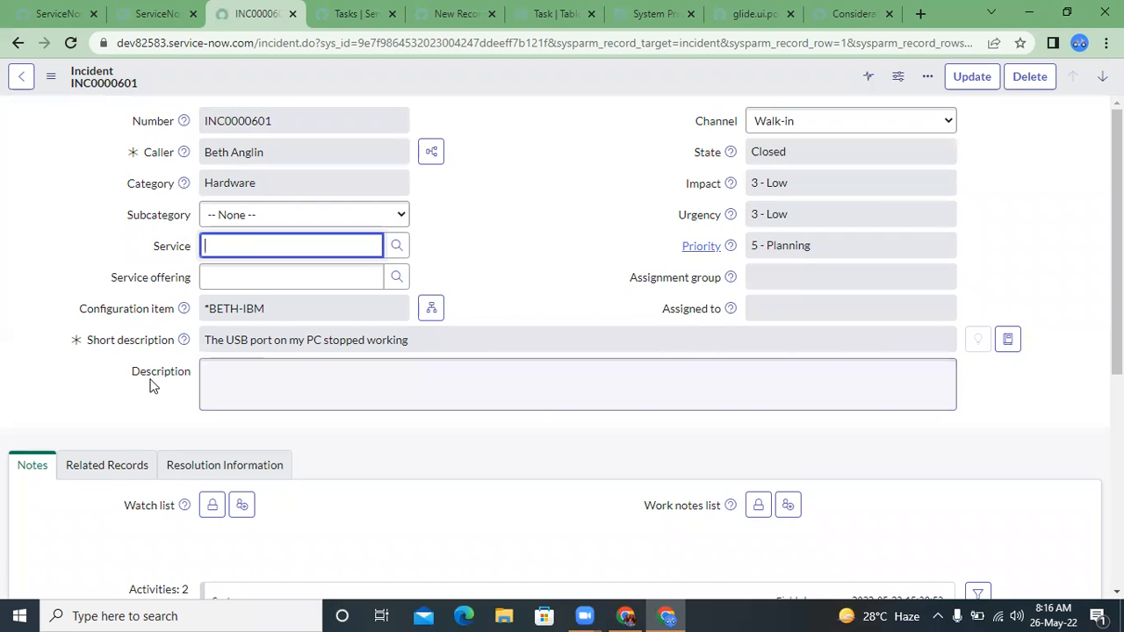
{"action": "scroll", "coordinate": [150, 384], "scroll_direction": "down", "scroll_amount": 2}
{"action": "scroll", "coordinate": [150, 384], "scroll_direction": "down", "scroll_amount": 1}
{"action": "left_click", "coordinate": [221, 251]}
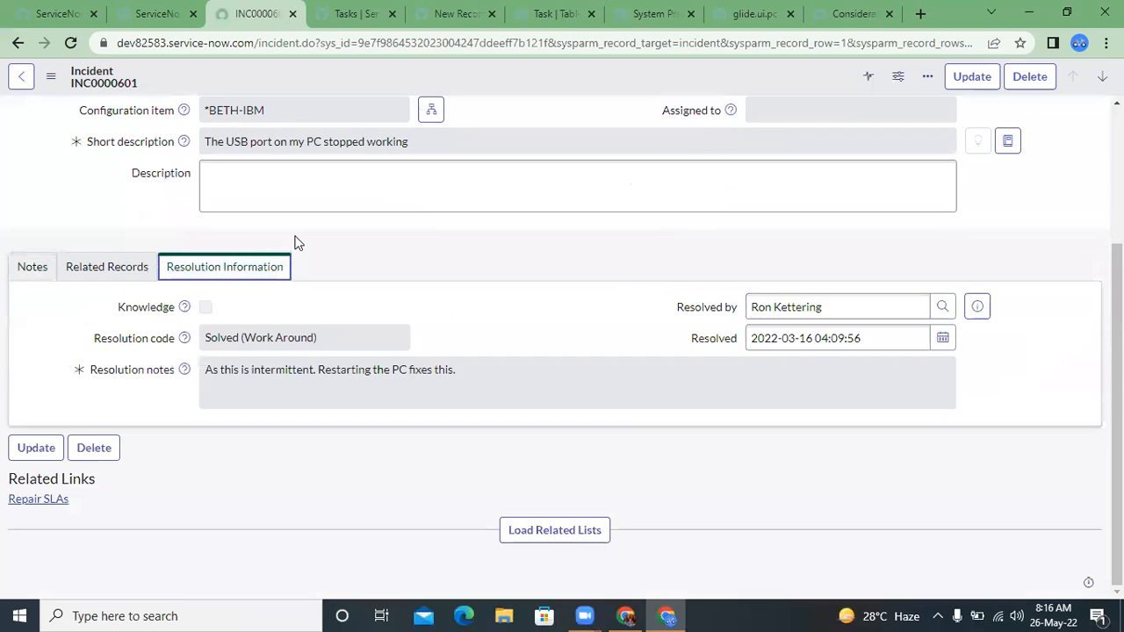
Return to the Task table record and look through the last page of its columns.
{"action": "left_click", "coordinate": [343, 15]}
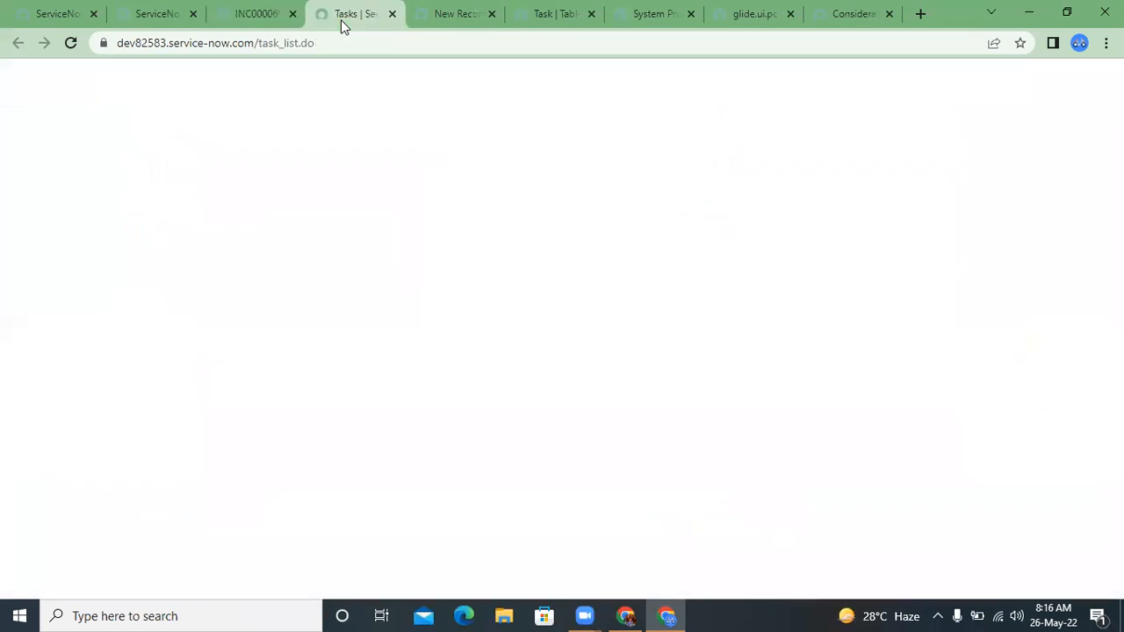
{"action": "left_click", "coordinate": [553, 14]}
{"action": "scroll", "coordinate": [421, 287], "scroll_direction": "up", "scroll_amount": 3}
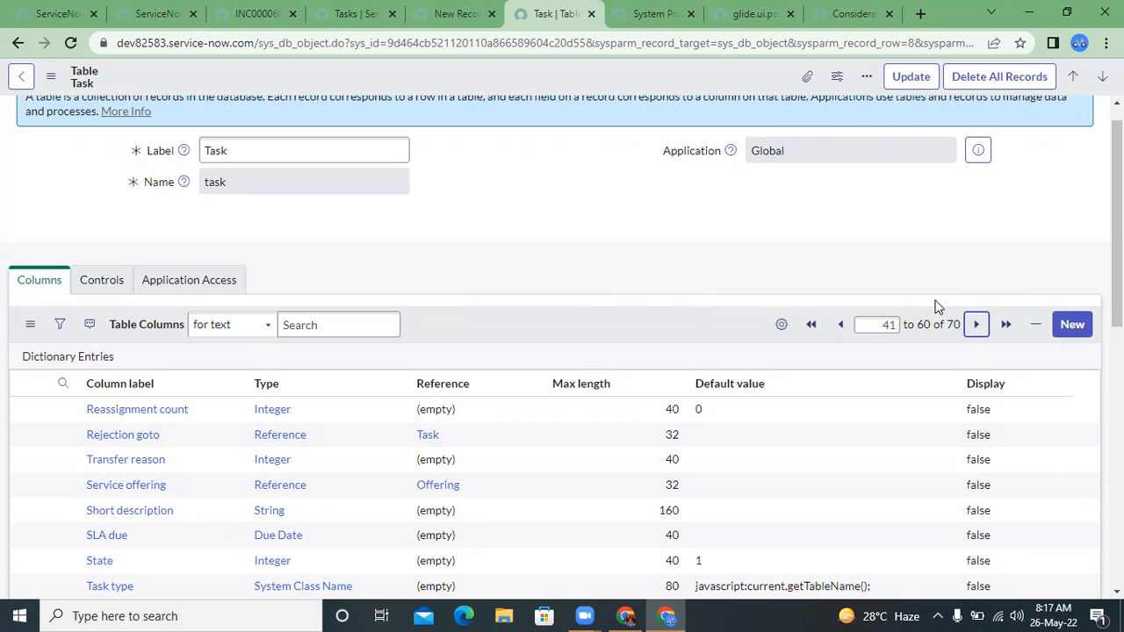
{"action": "scroll", "coordinate": [936, 301], "scroll_direction": "down", "scroll_amount": 3}
{"action": "scroll", "coordinate": [936, 303], "scroll_direction": "up", "scroll_amount": 2}
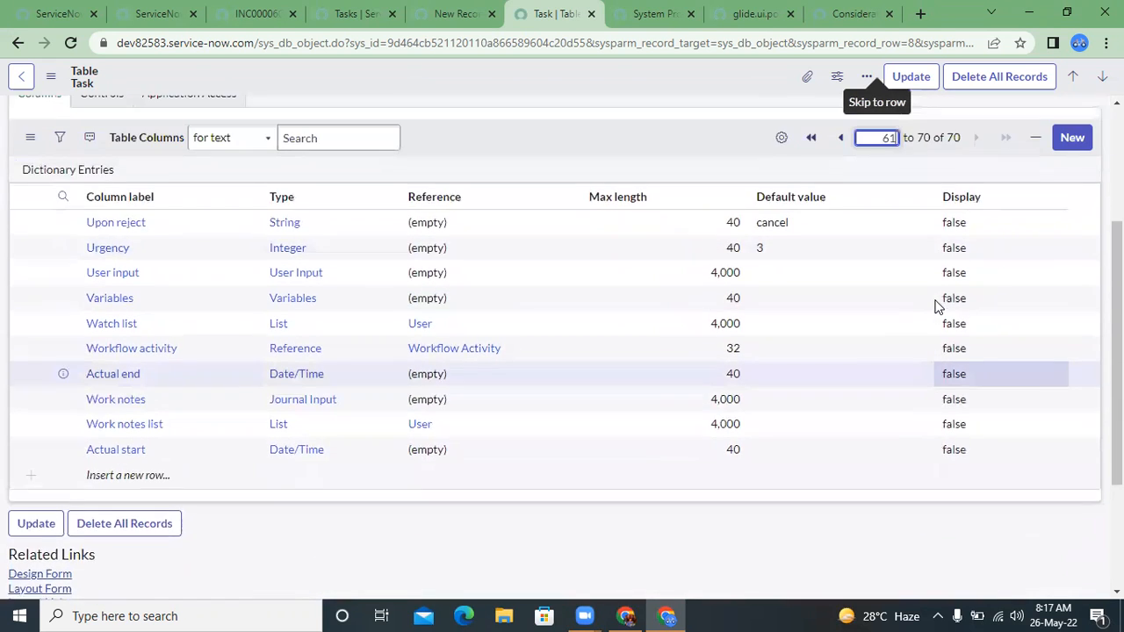
{"action": "left_click", "coordinate": [842, 207]}
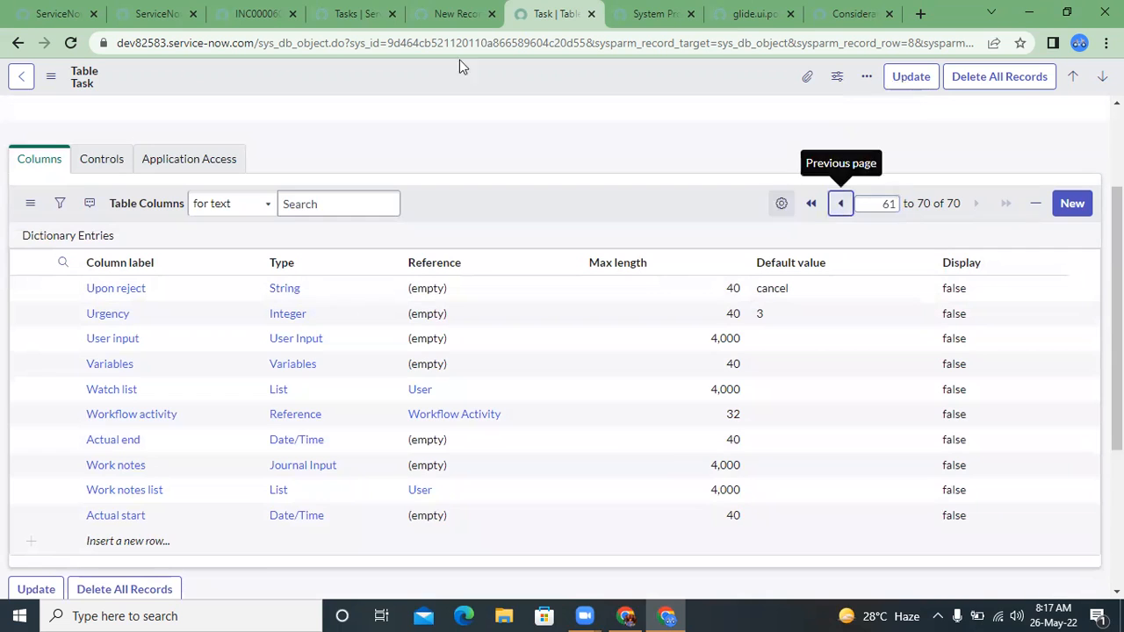
Revisit the open incident record and the Tasks list to compare them.
{"action": "left_click", "coordinate": [158, 14]}
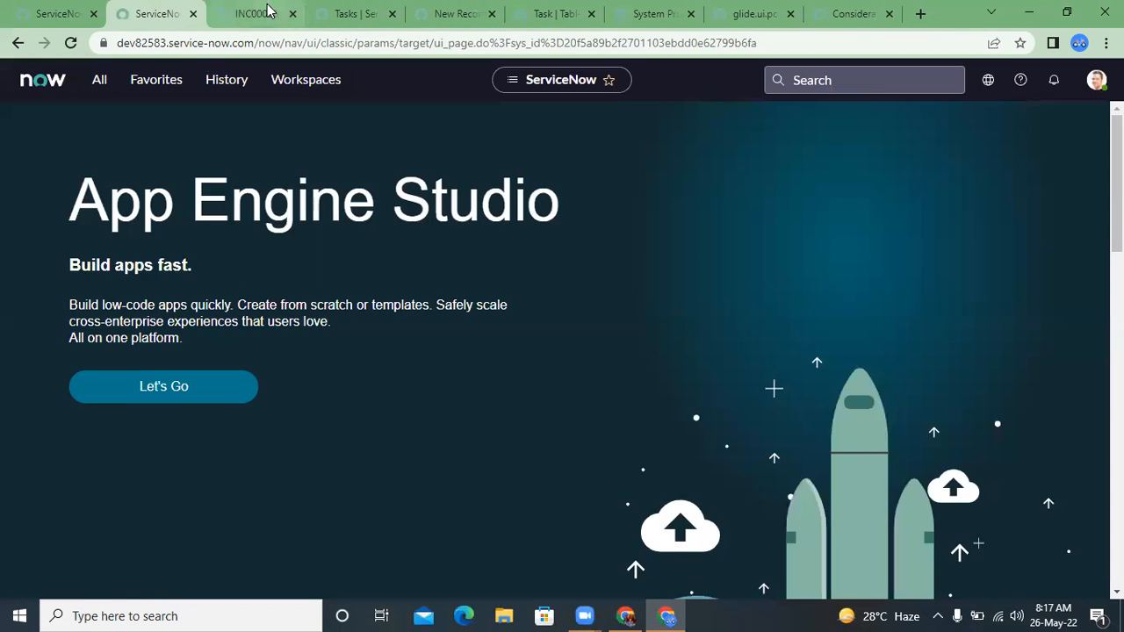
{"action": "left_click", "coordinate": [255, 10]}
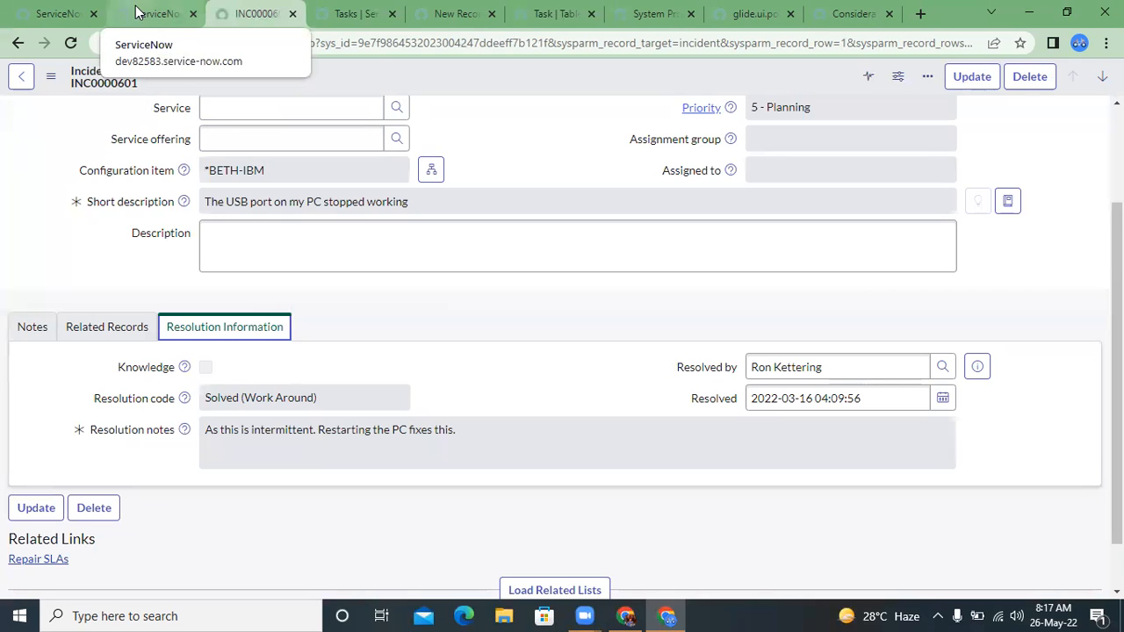
{"action": "left_click", "coordinate": [347, 13]}
{"action": "left_click", "coordinate": [452, 14]}
{"action": "left_click", "coordinate": [347, 13]}
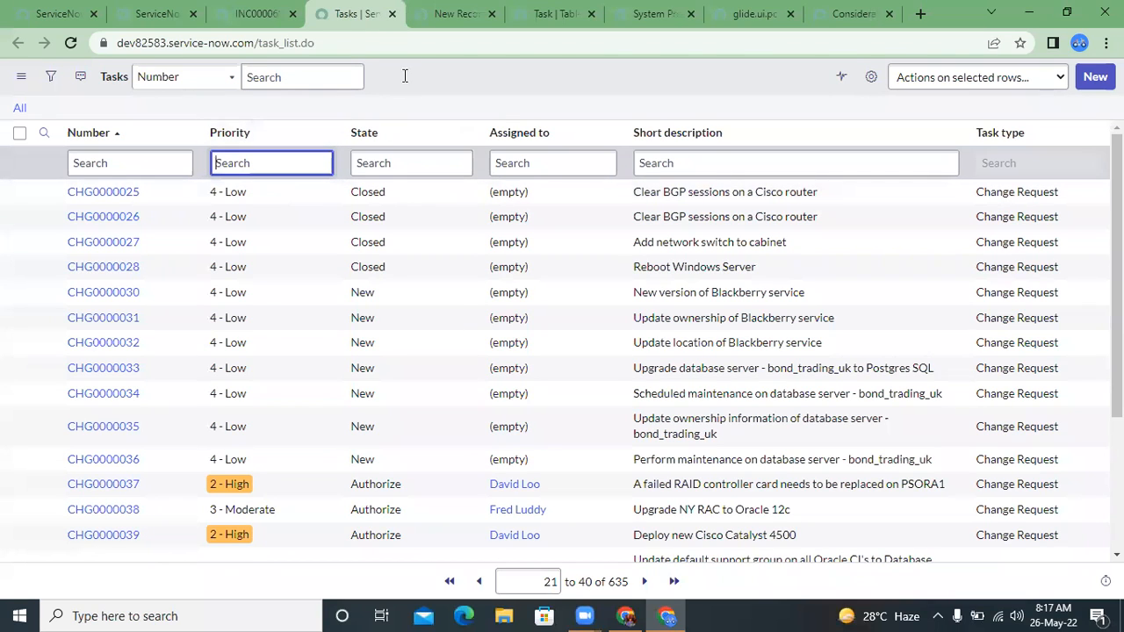
Return to the new Demo Table record and examine its Extends table field and empty Columns section.
{"action": "left_click", "coordinate": [448, 13]}
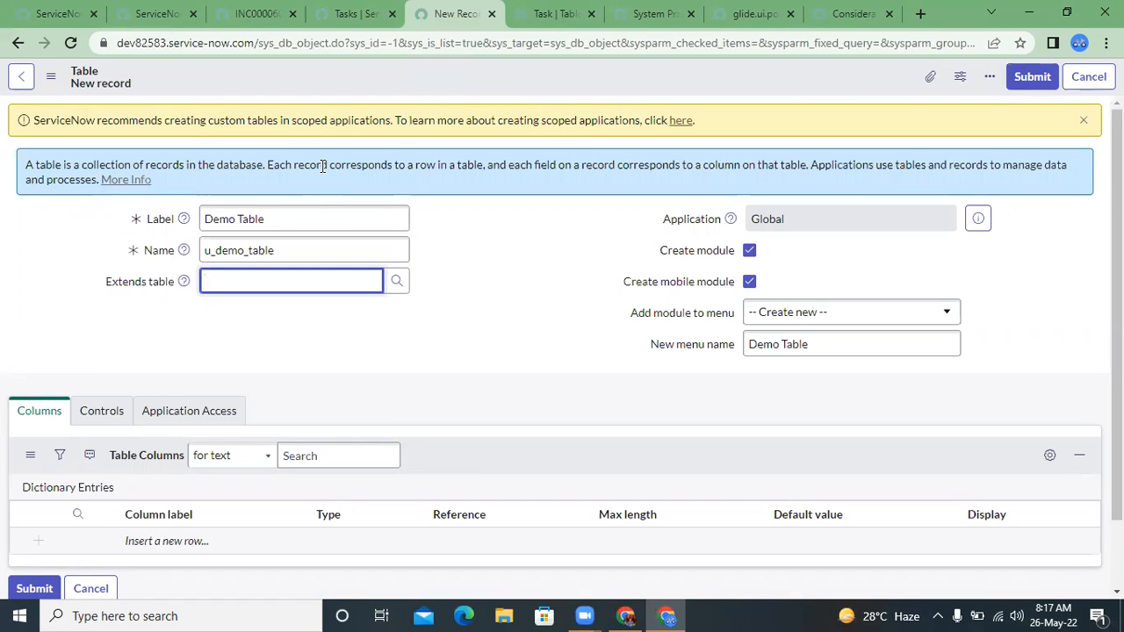
{"action": "left_click", "coordinate": [299, 309]}
{"action": "left_click", "coordinate": [252, 282]}
{"action": "scroll", "coordinate": [343, 286], "scroll_direction": "down", "scroll_amount": 2}
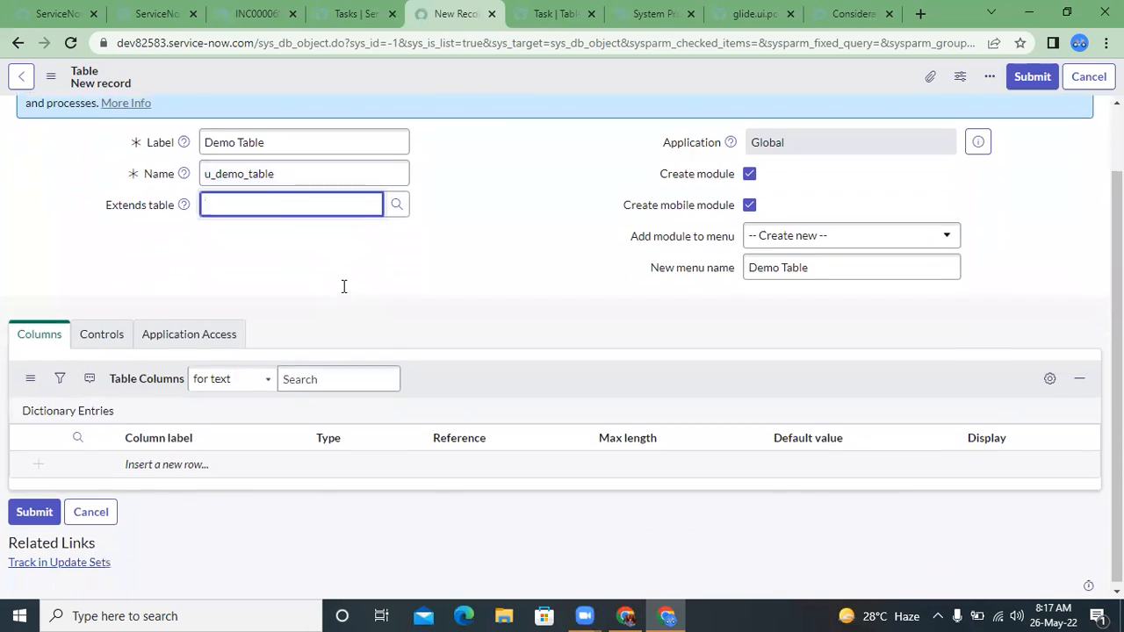
{"action": "scroll", "coordinate": [351, 286], "scroll_direction": "up", "scroll_amount": 2}
{"action": "left_click", "coordinate": [442, 340]}
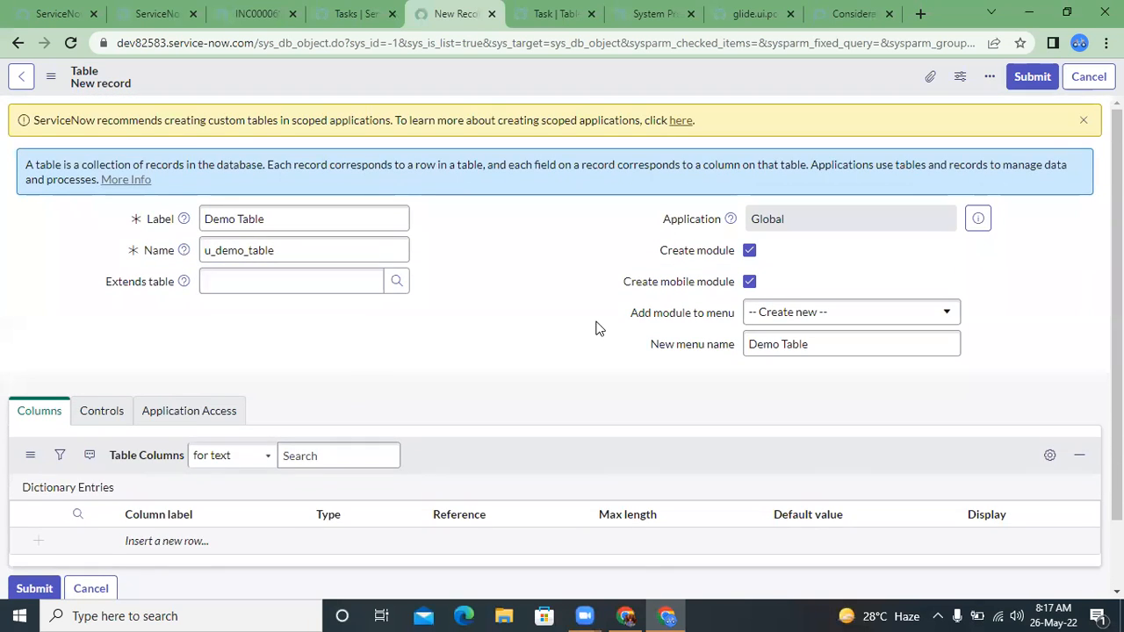
Toggle the Create module option of the Demo Table record off and on to compare the dependent fields, leaving it enabled.
{"action": "scroll", "coordinate": [596, 328], "scroll_direction": "down", "scroll_amount": 1}
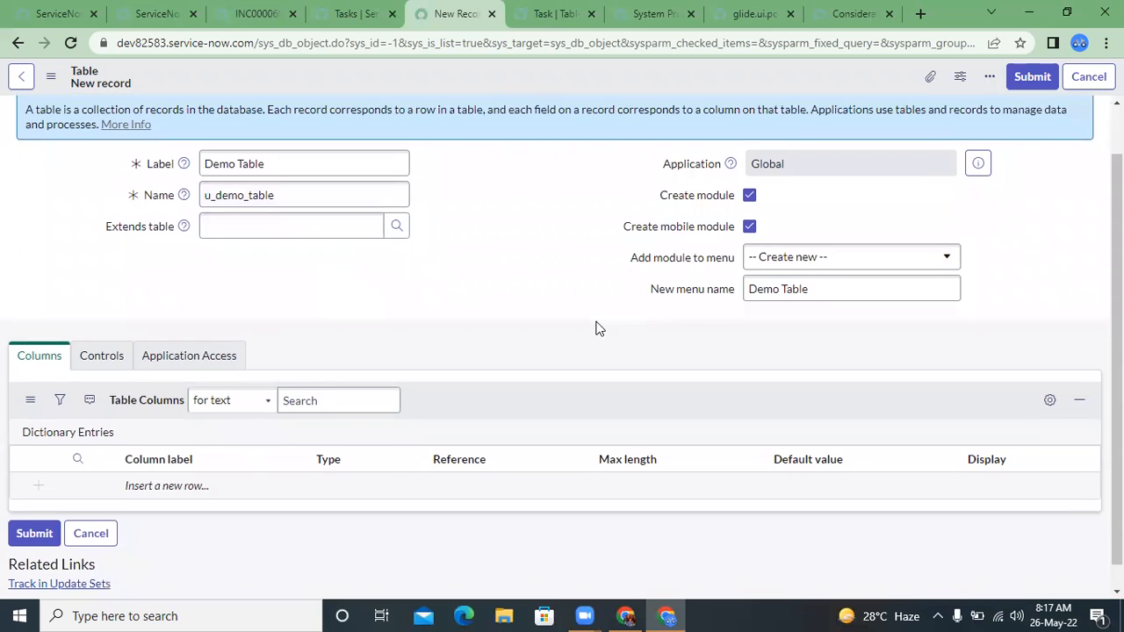
{"action": "left_click", "coordinate": [749, 196]}
{"action": "left_click", "coordinate": [749, 202]}
{"action": "left_click", "coordinate": [749, 202]}
{"action": "left_click", "coordinate": [749, 202]}
{"action": "left_click", "coordinate": [749, 202]}
{"action": "left_click", "coordinate": [749, 202]}
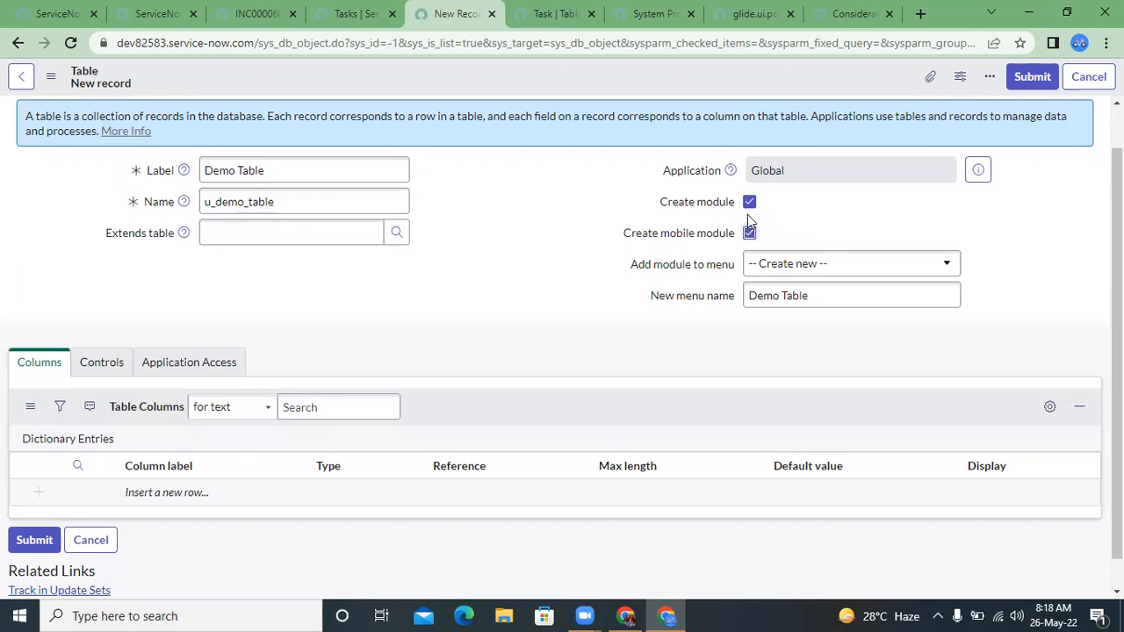
{"action": "left_click", "coordinate": [749, 202]}
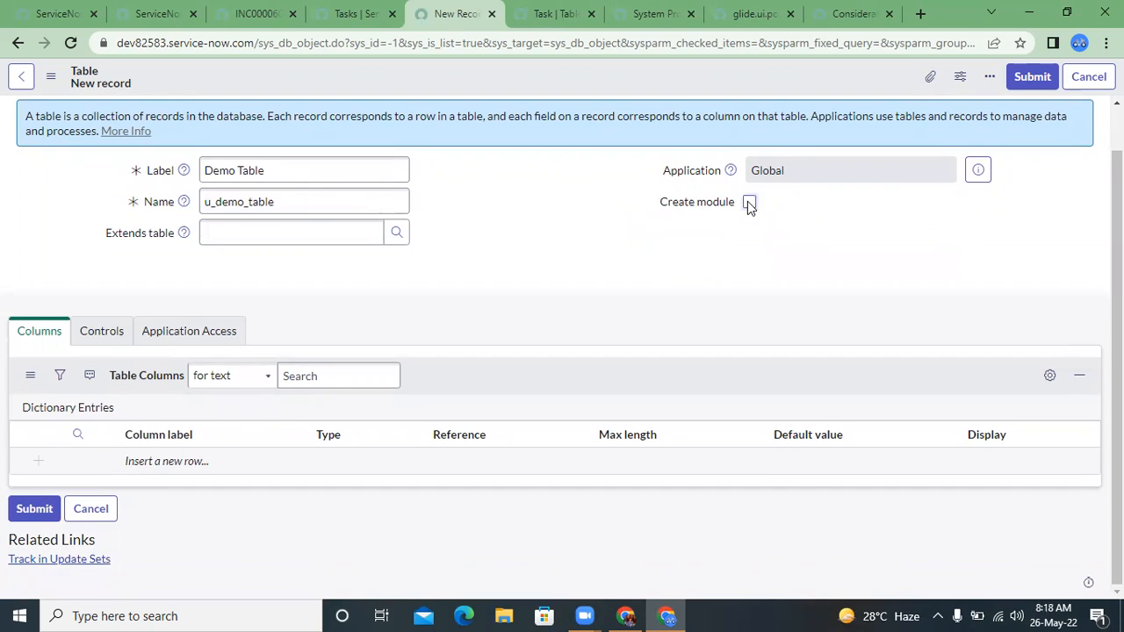
{"action": "left_click", "coordinate": [749, 202]}
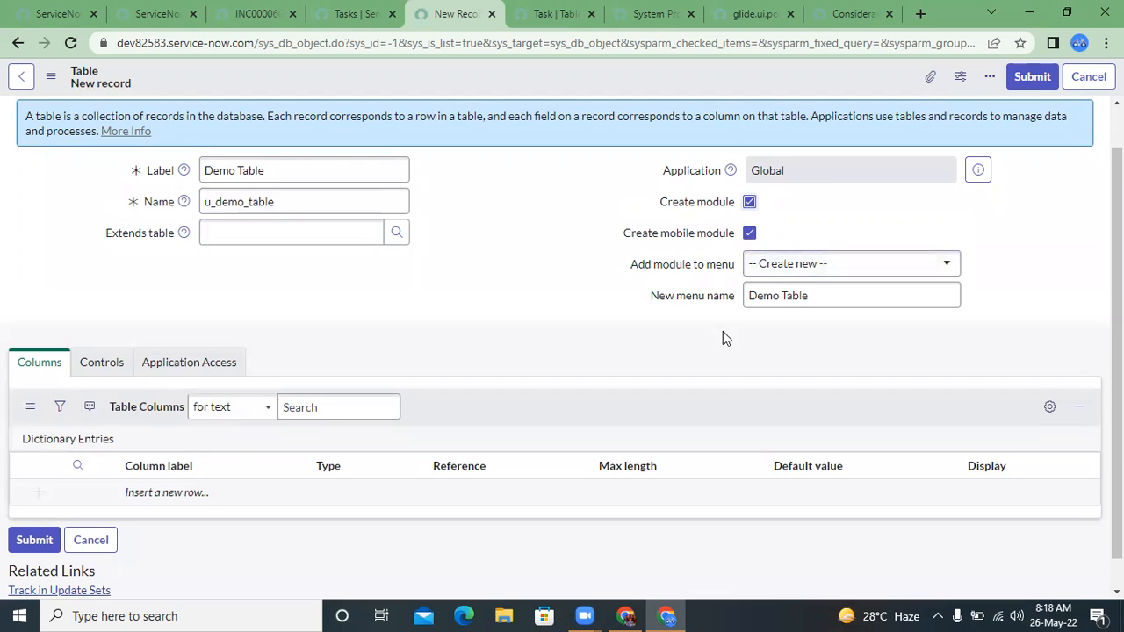
{"action": "left_click", "coordinate": [751, 204]}
{"action": "left_click", "coordinate": [749, 203]}
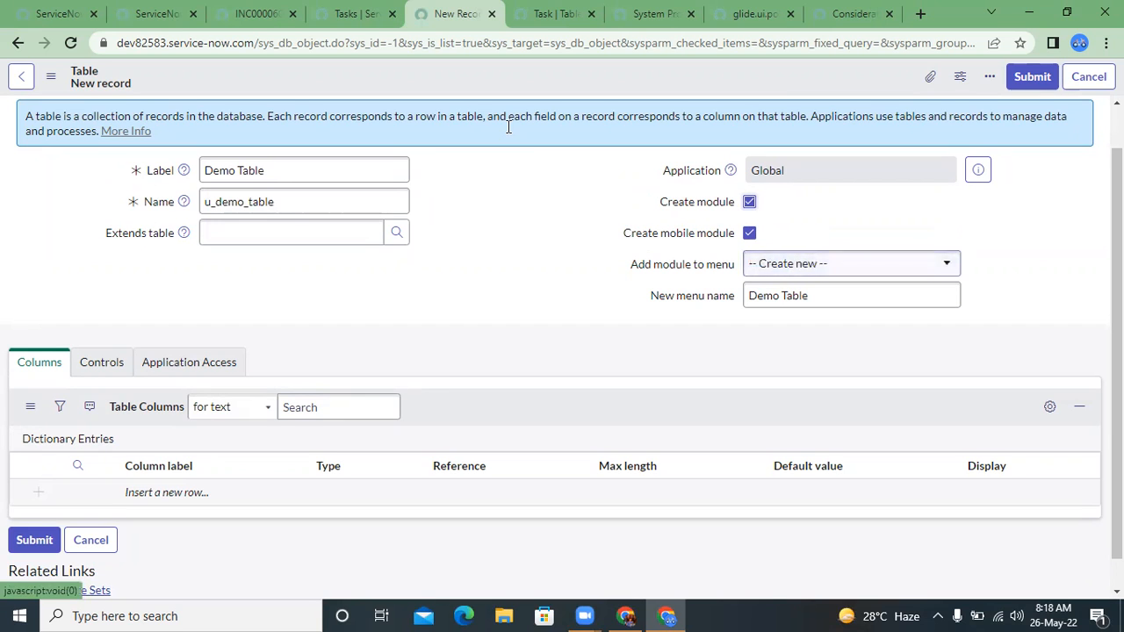
Check the application navigator on the home page, then toggle Create module off and on again in the Demo Table record.
{"action": "left_click", "coordinate": [128, 7]}
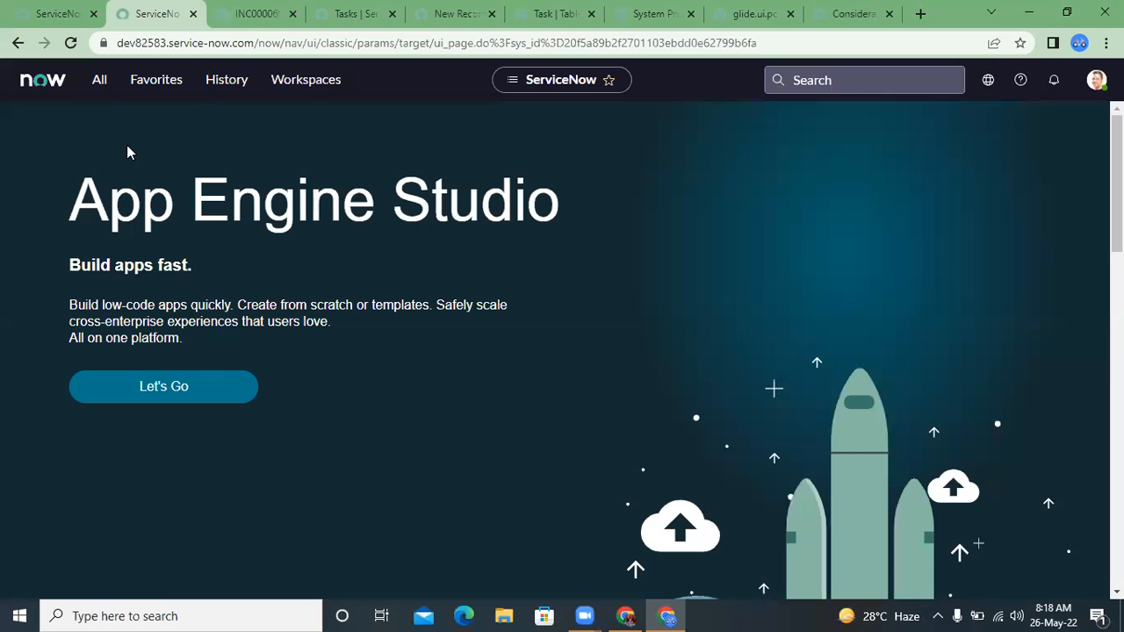
{"action": "left_click", "coordinate": [99, 79]}
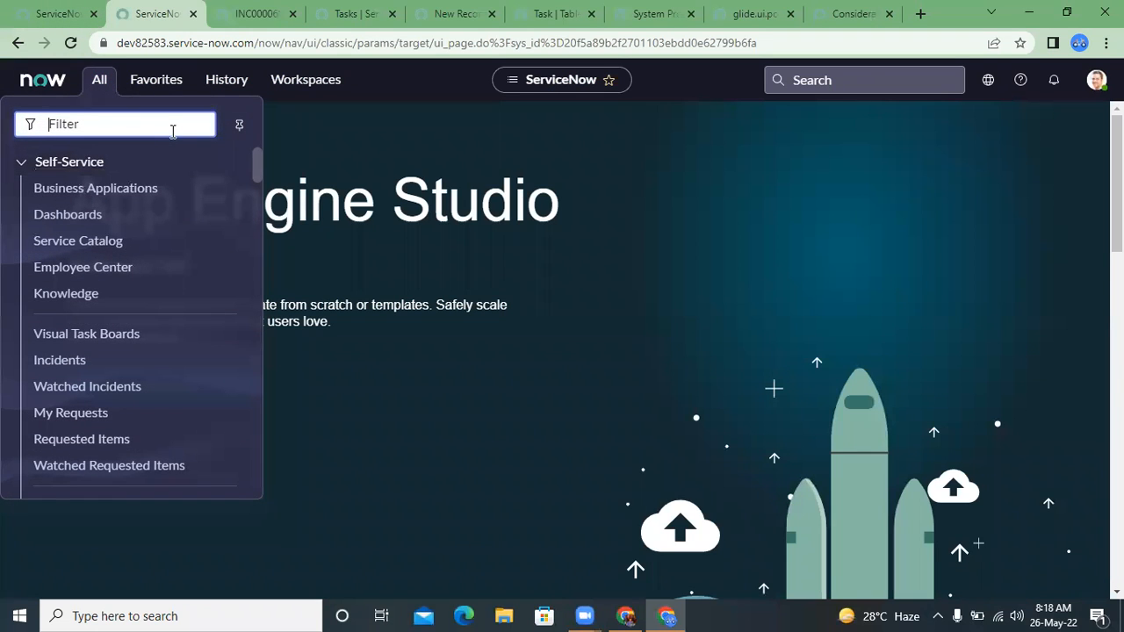
{"action": "left_click", "coordinate": [500, 9]}
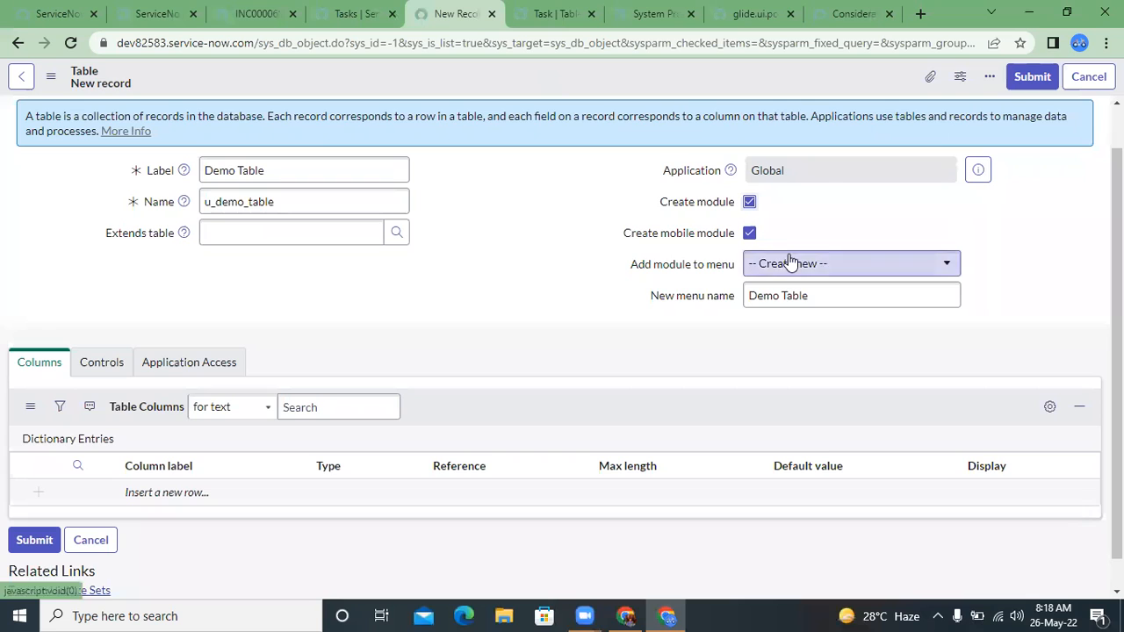
{"action": "left_click", "coordinate": [749, 203]}
{"action": "left_click", "coordinate": [749, 203]}
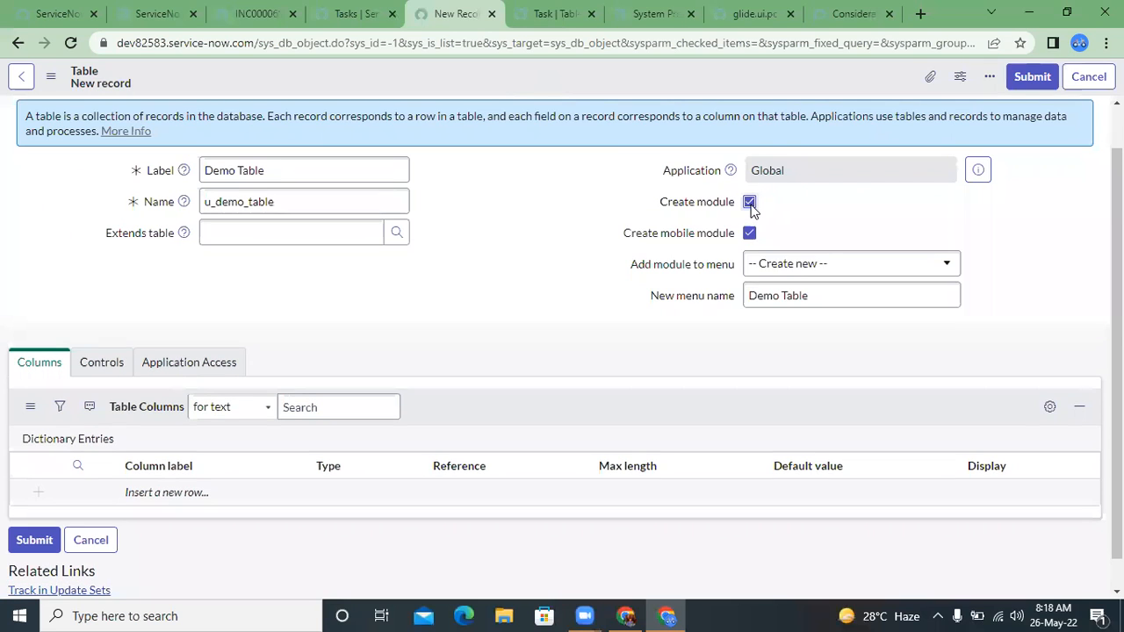
Examine the New menu name and Add module to menu fields of the Demo Table record, keeping Create new selected.
{"action": "left_click", "coordinate": [774, 293]}
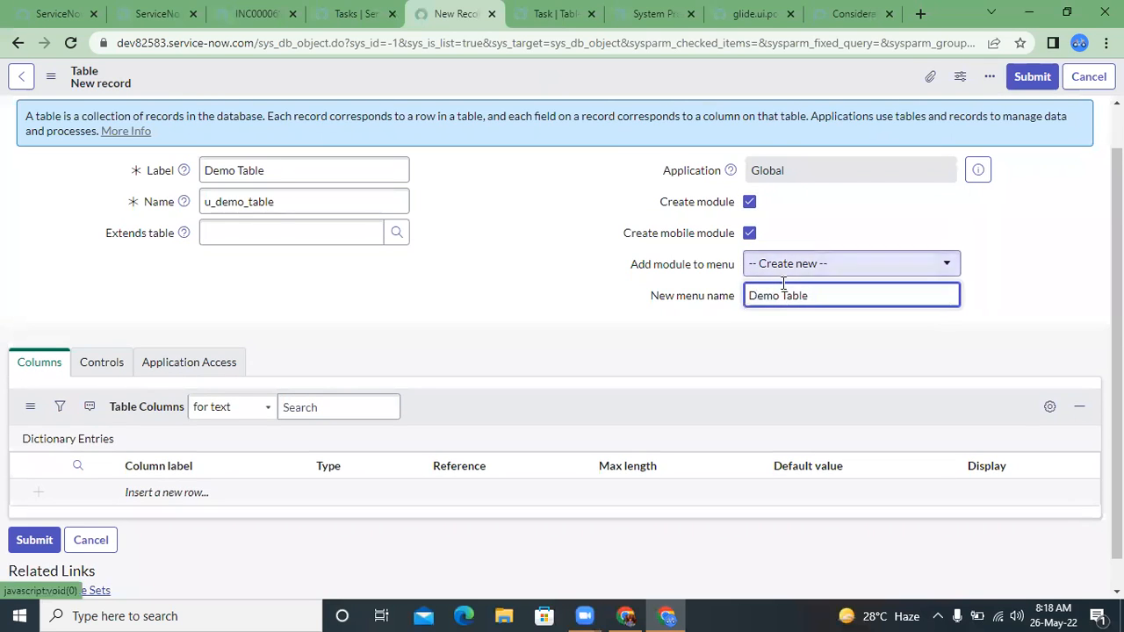
{"action": "left_click_drag", "start_coordinate": [774, 295], "coordinate": [823, 296]}
{"action": "left_click", "coordinate": [823, 296]}
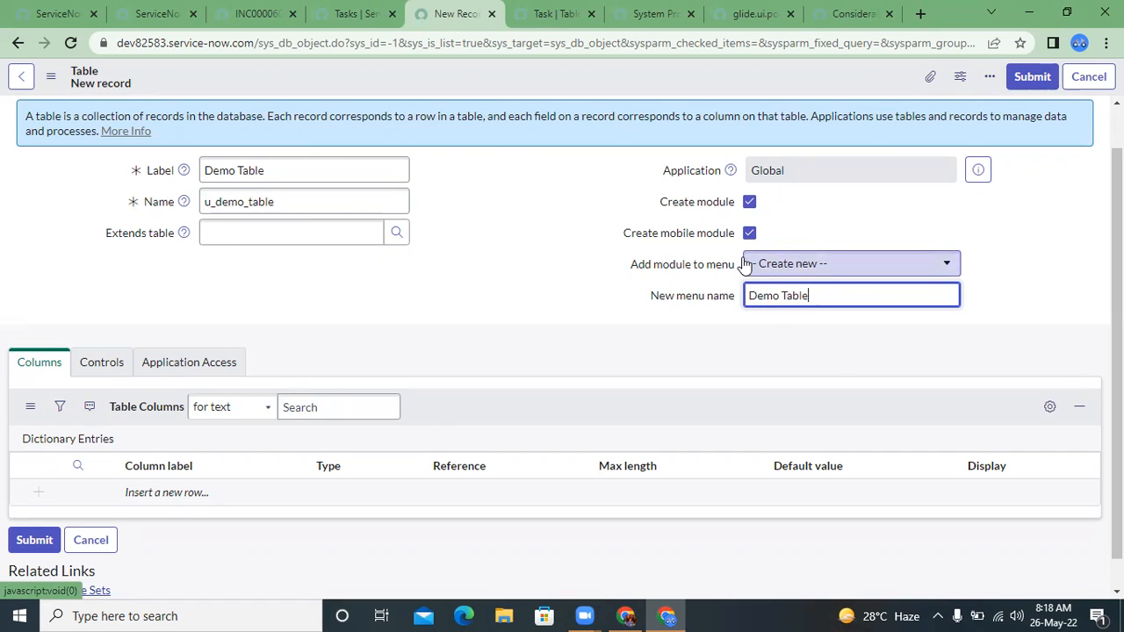
{"action": "left_click", "coordinate": [773, 262]}
{"action": "left_click", "coordinate": [783, 225]}
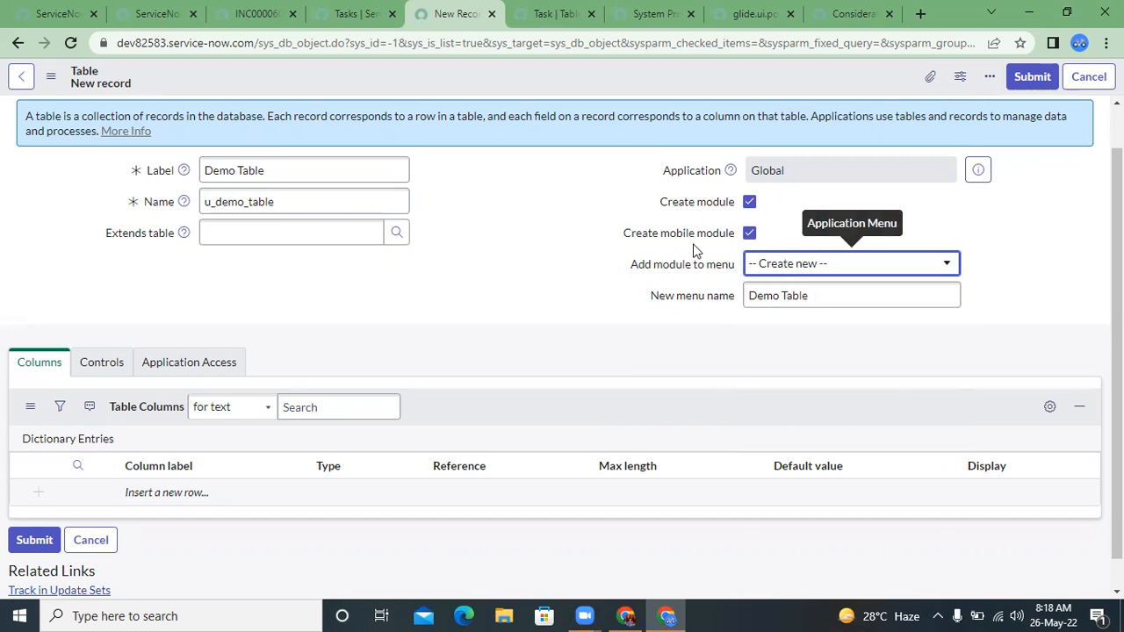
{"action": "left_click", "coordinate": [770, 224]}
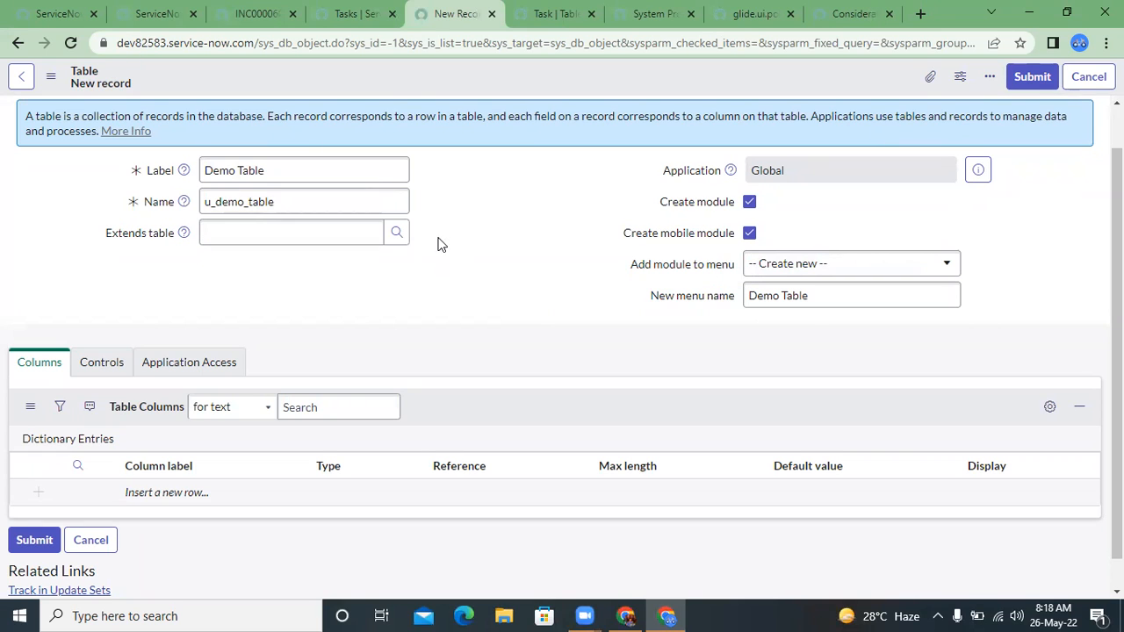
Examine the Self-Service menu in the home page's application navigator by collapsing and expanding it, then return to the Demo Table record.
{"action": "left_click", "coordinate": [145, 24]}
{"action": "left_click", "coordinate": [104, 80]}
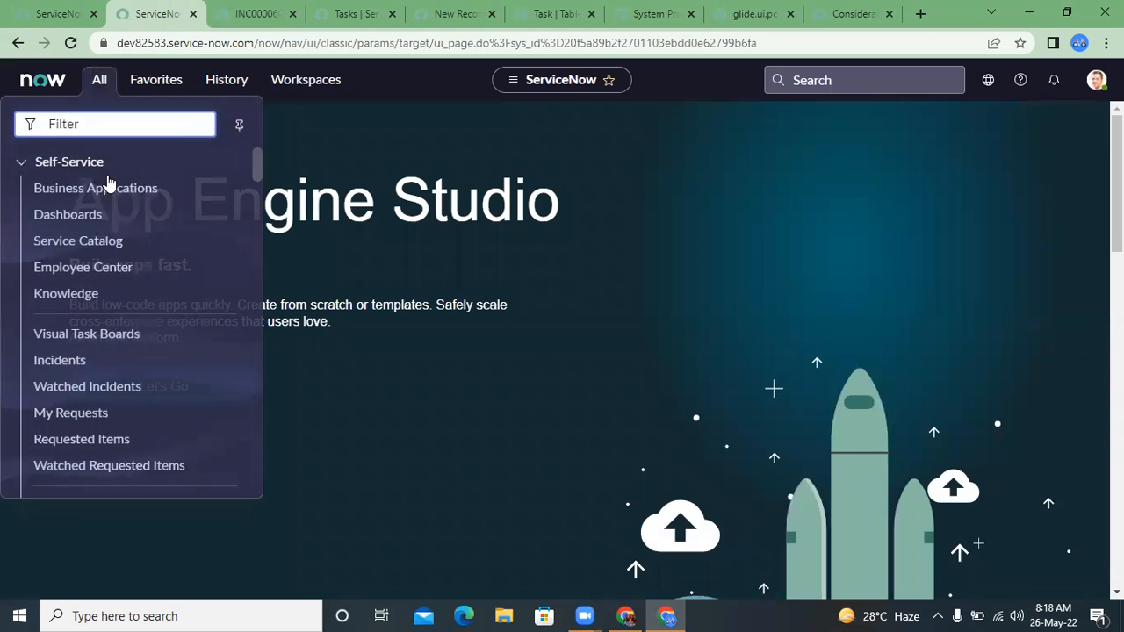
{"action": "left_click", "coordinate": [20, 165]}
{"action": "left_click", "coordinate": [20, 164]}
{"action": "left_click", "coordinate": [516, 8]}
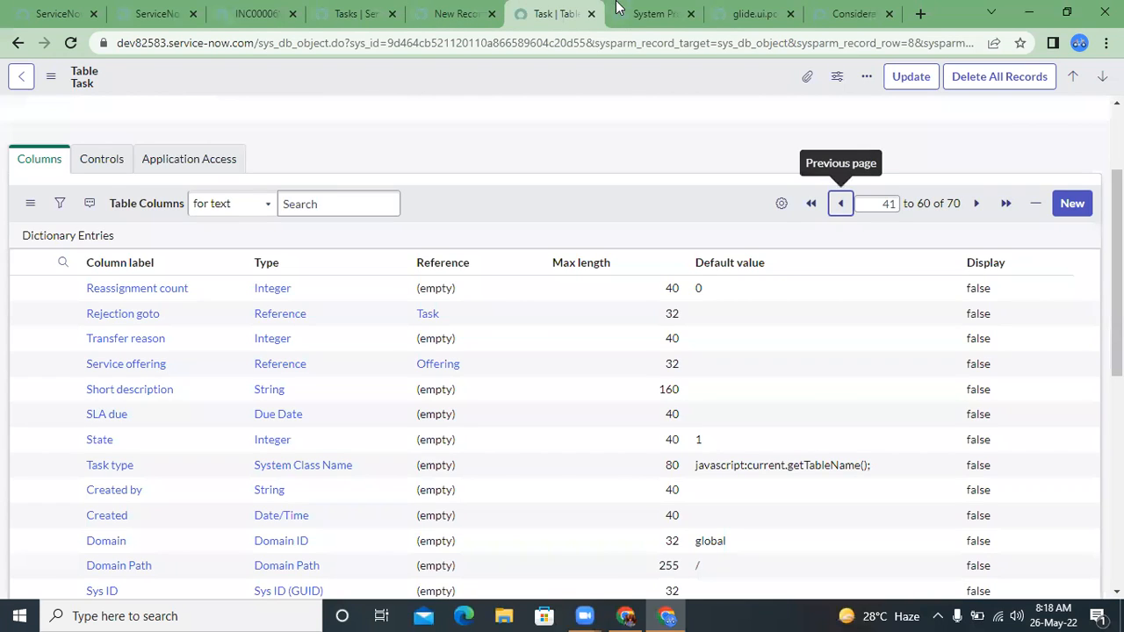
{"action": "scroll", "coordinate": [606, 107], "scroll_direction": "up", "scroll_amount": 2}
{"action": "left_click", "coordinate": [627, 7]}
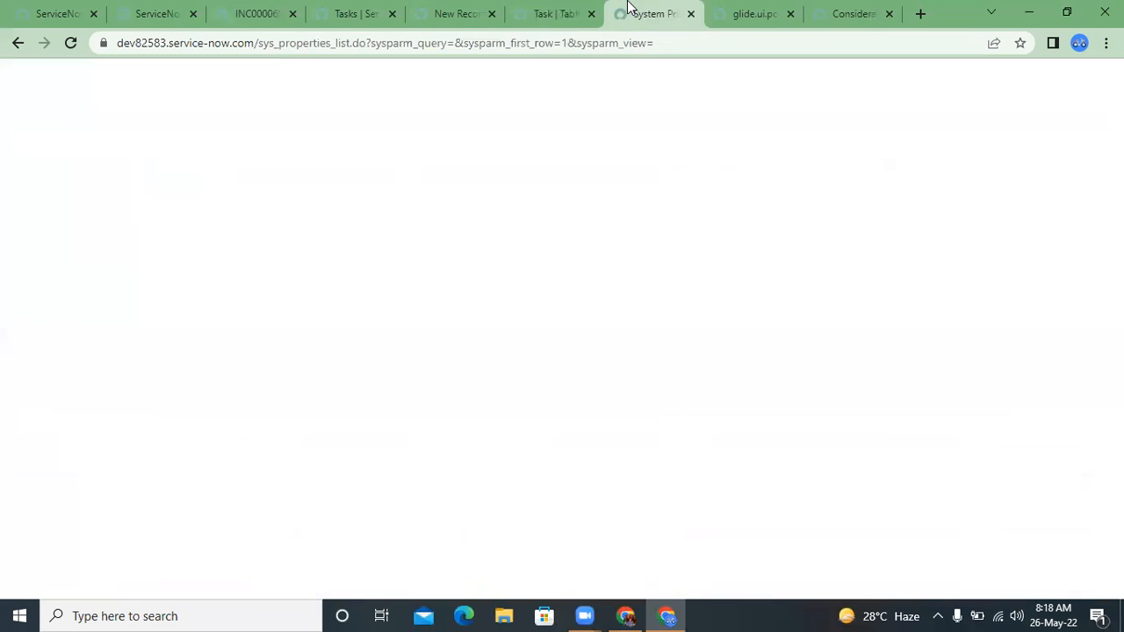
{"action": "left_click", "coordinate": [455, 7]}
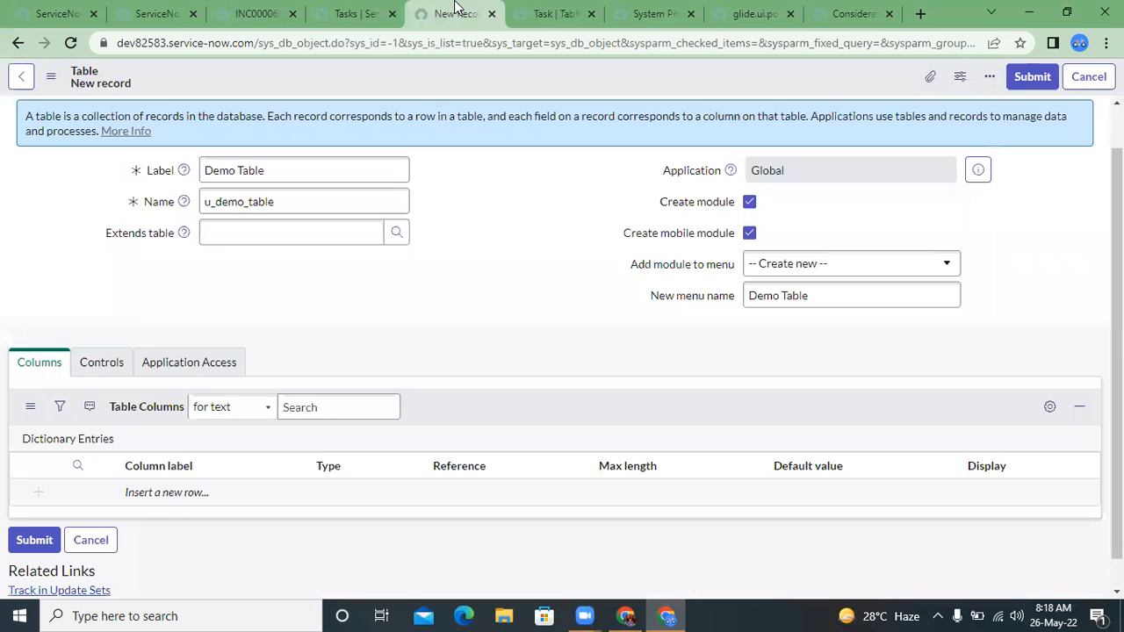
Collapse and expand the Self-Service menu once more to compare its modules with the Demo Table record's menu settings.
{"action": "left_click", "coordinate": [154, 11]}
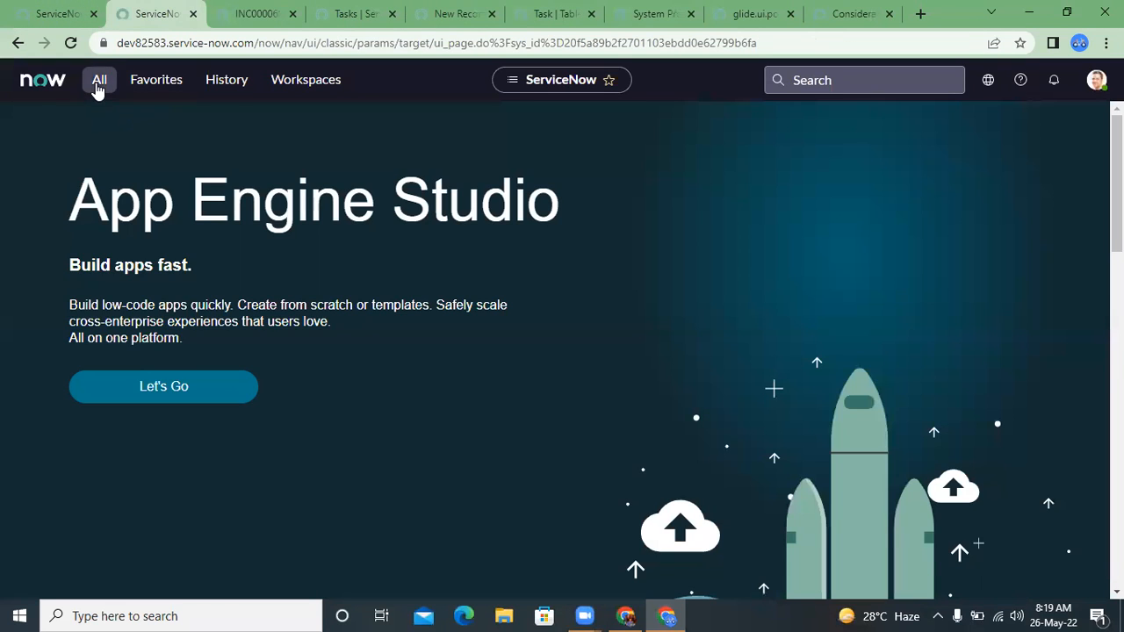
{"action": "left_click", "coordinate": [96, 86]}
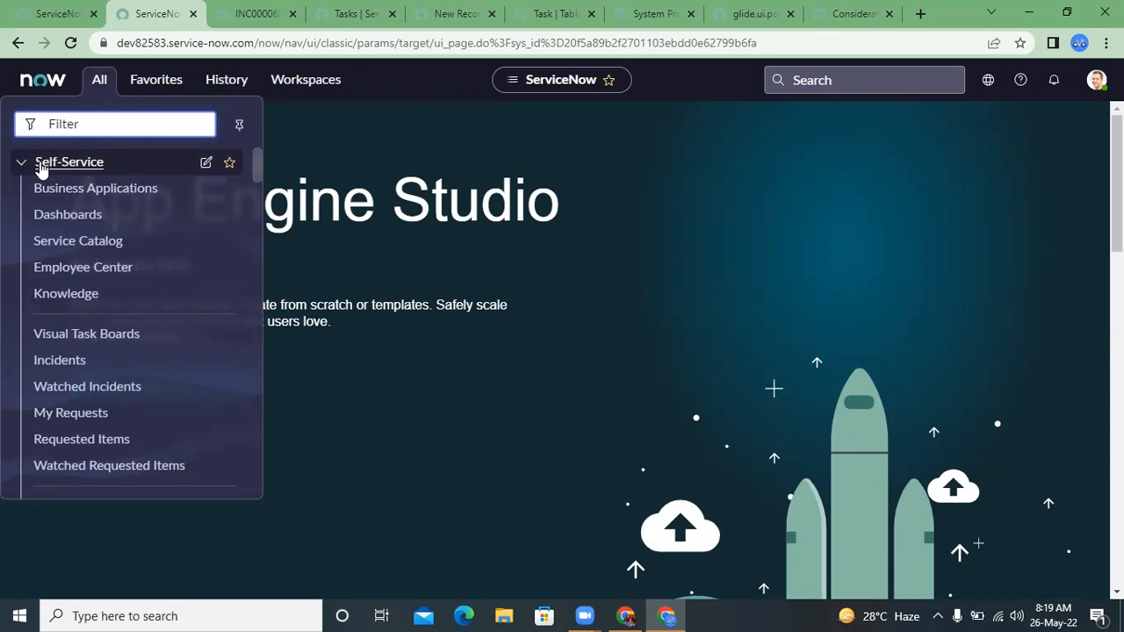
{"action": "left_click", "coordinate": [20, 165]}
{"action": "left_click", "coordinate": [21, 164]}
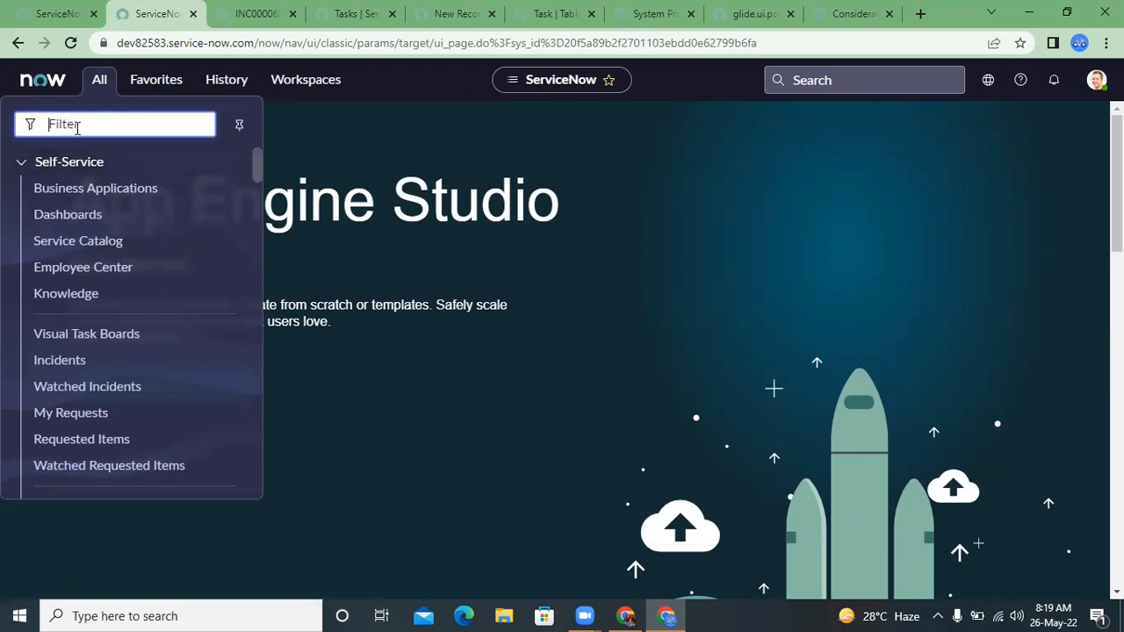
{"action": "left_click", "coordinate": [455, 13]}
Filter the application navigator for "application men" and open the Application Menus list of System Definition in a separate browser tab.
{"action": "left_click", "coordinate": [149, 13]}
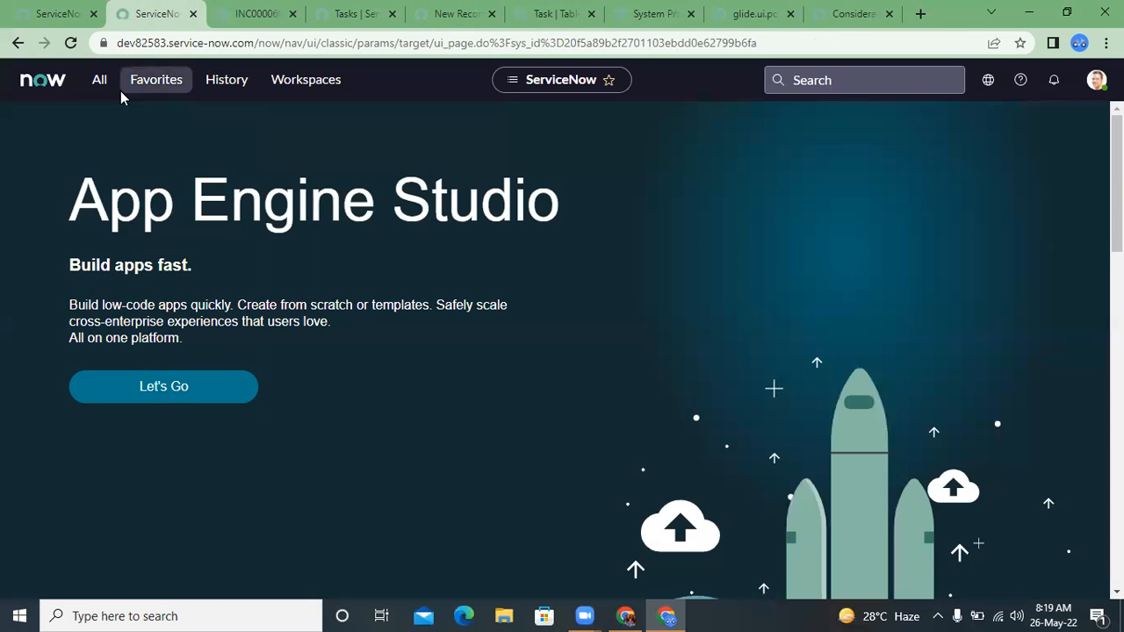
{"action": "left_click", "coordinate": [102, 88]}
{"action": "type", "text": "applicatio"}
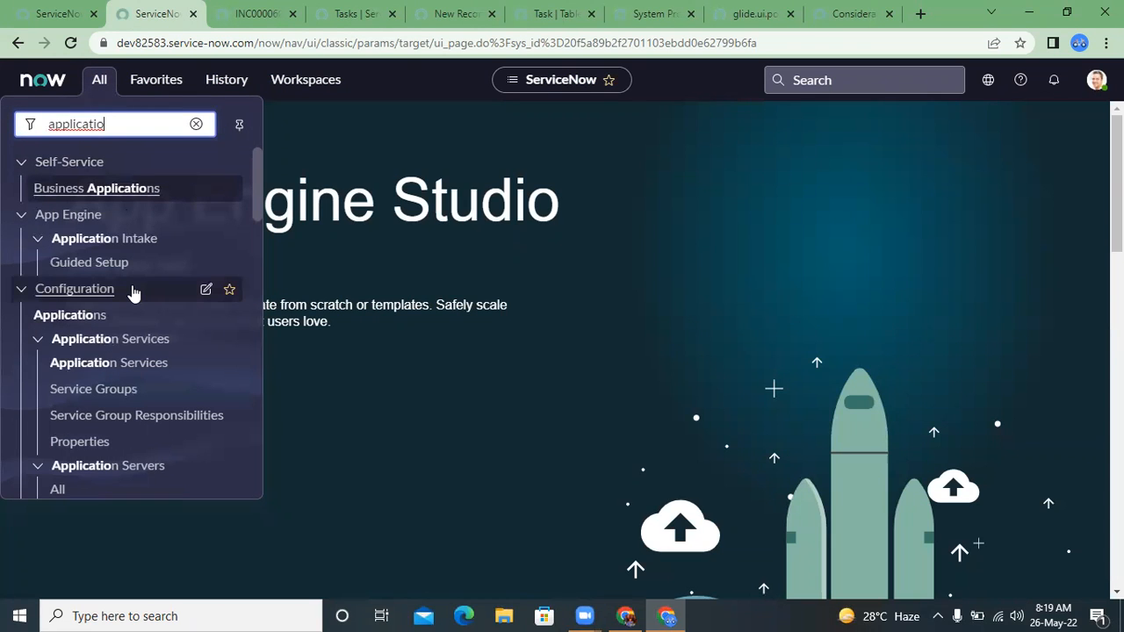
{"action": "type", "text": "n"}
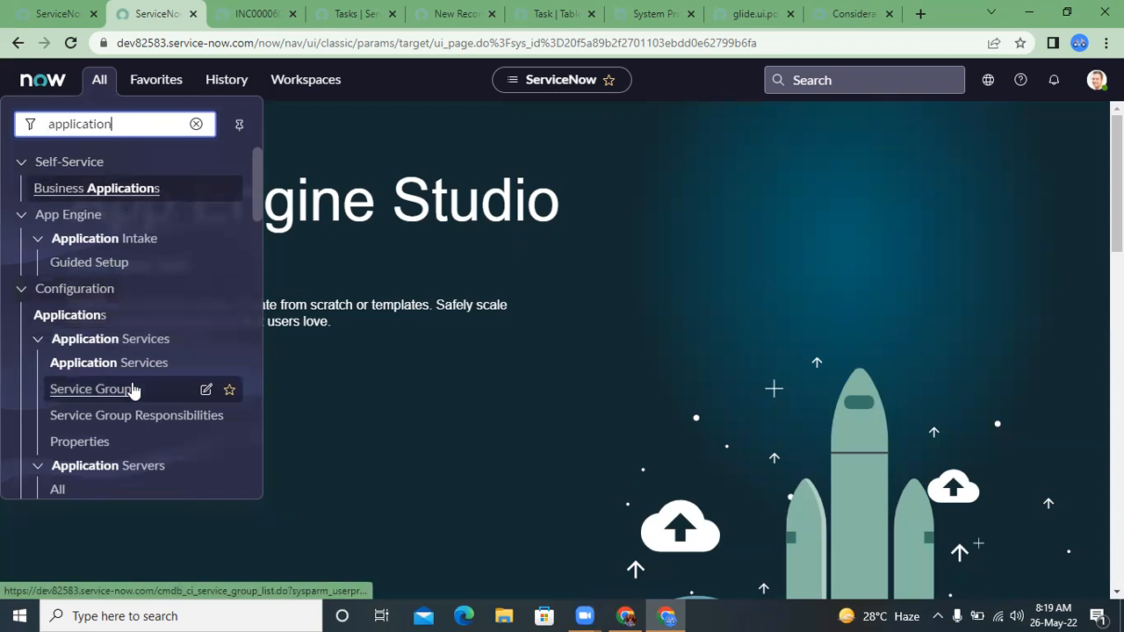
{"action": "scroll", "coordinate": [133, 389], "scroll_direction": "down", "scroll_amount": 4}
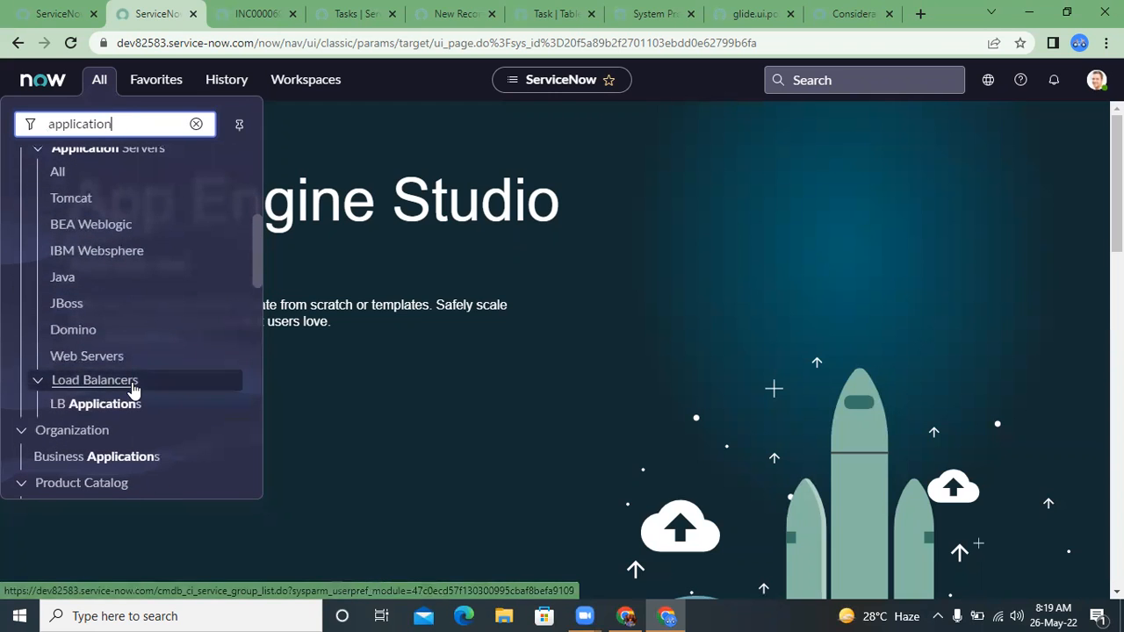
{"action": "scroll", "coordinate": [133, 389], "scroll_direction": "down", "scroll_amount": 10}
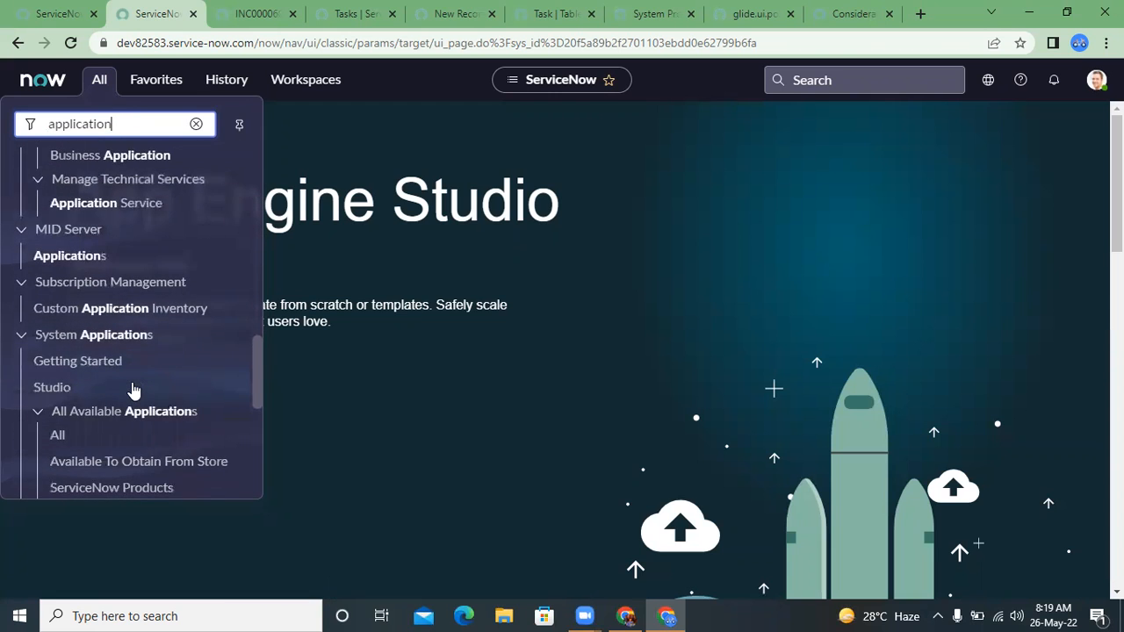
{"action": "scroll", "coordinate": [134, 389], "scroll_direction": "down", "scroll_amount": 8}
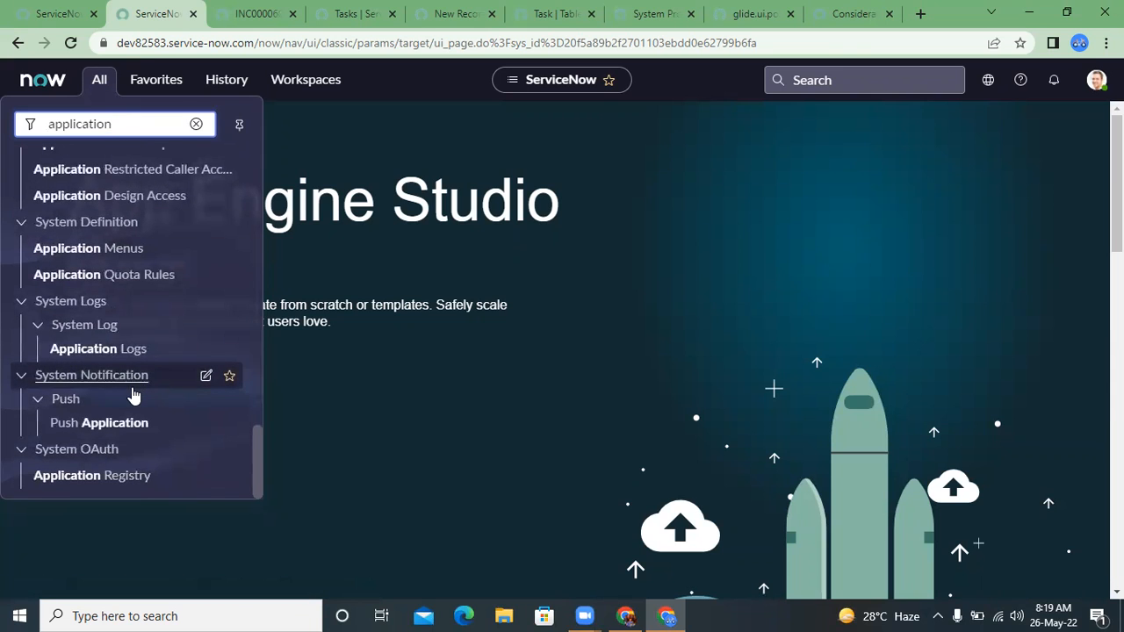
{"action": "scroll", "coordinate": [123, 152], "scroll_direction": "up", "scroll_amount": 20}
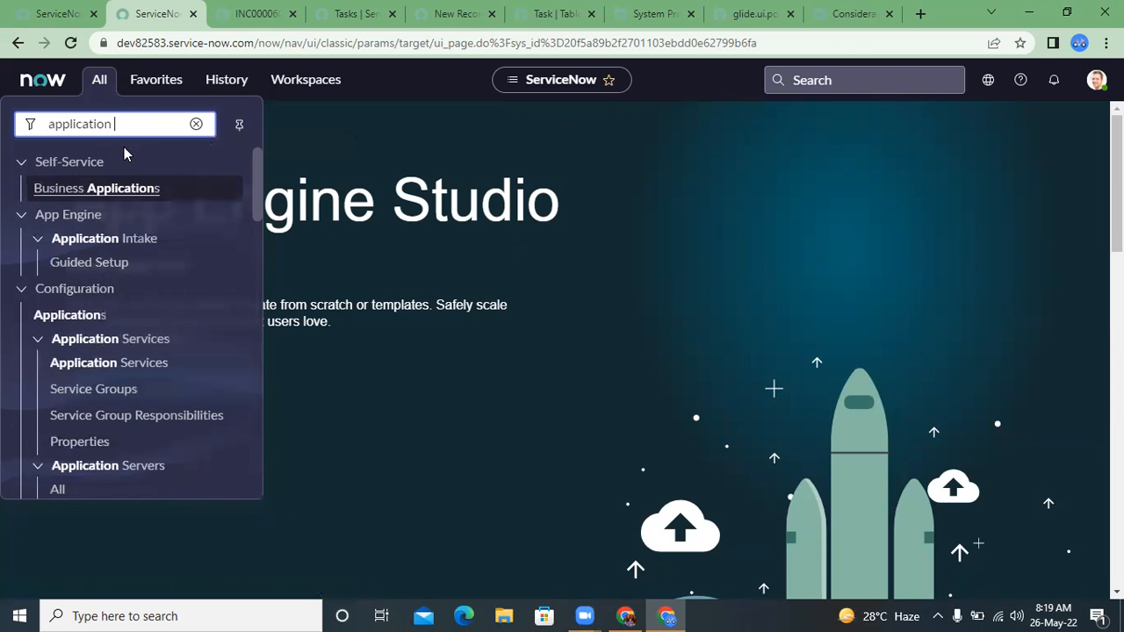
{"action": "scroll", "coordinate": [123, 153], "scroll_direction": "down", "scroll_amount": 1}
{"action": "type", "text": "en"}
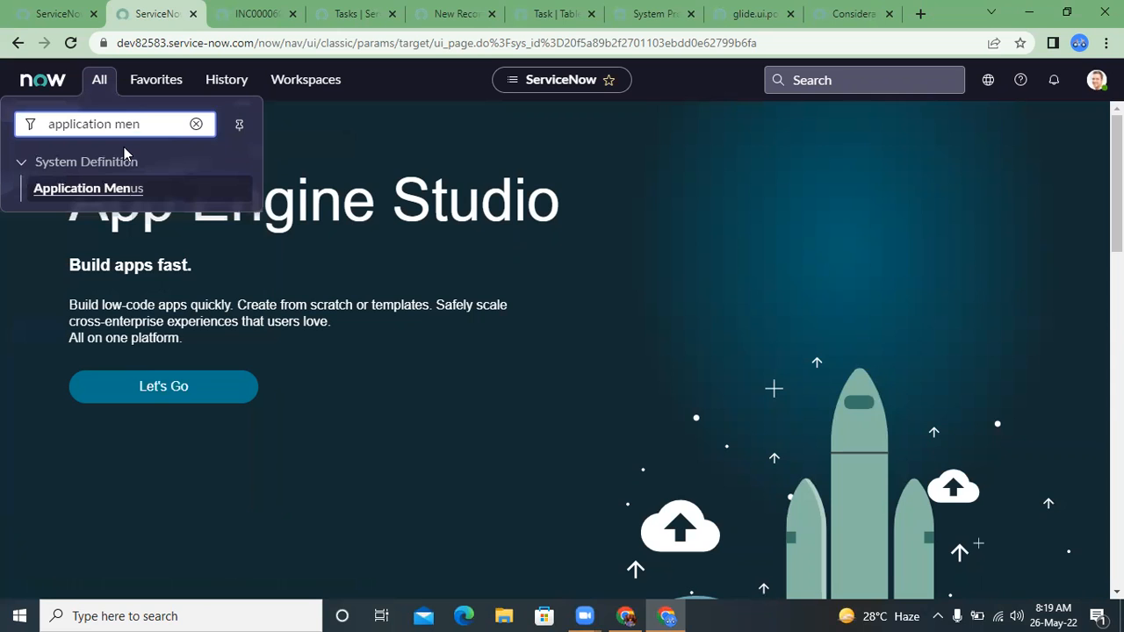
{"action": "middle_click", "coordinate": [120, 188]}
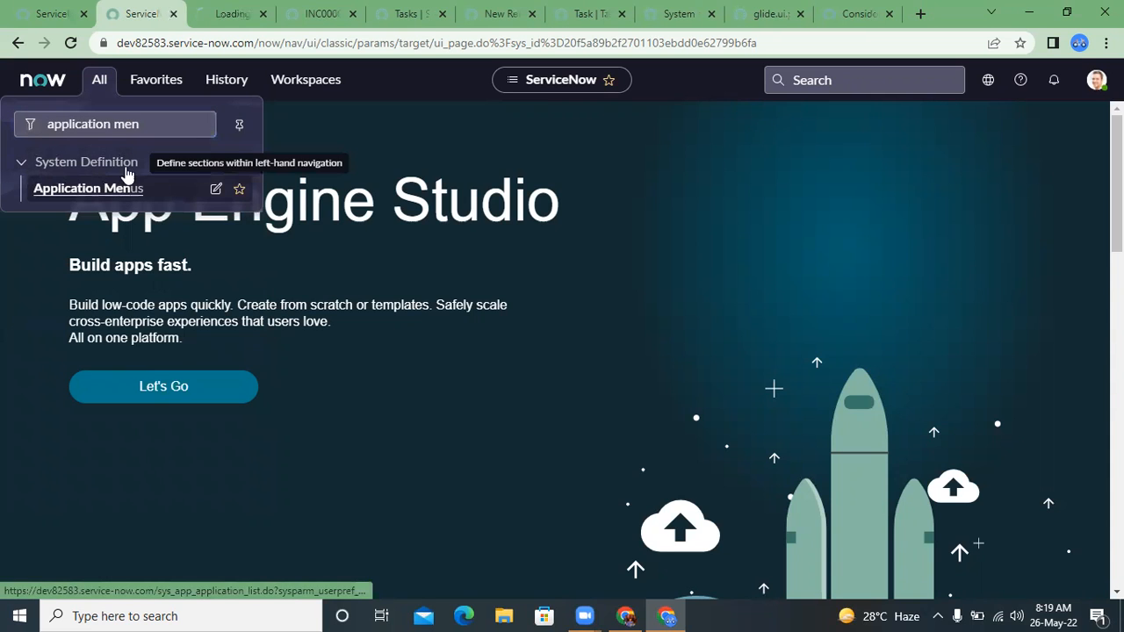
{"action": "left_click", "coordinate": [198, 11]}
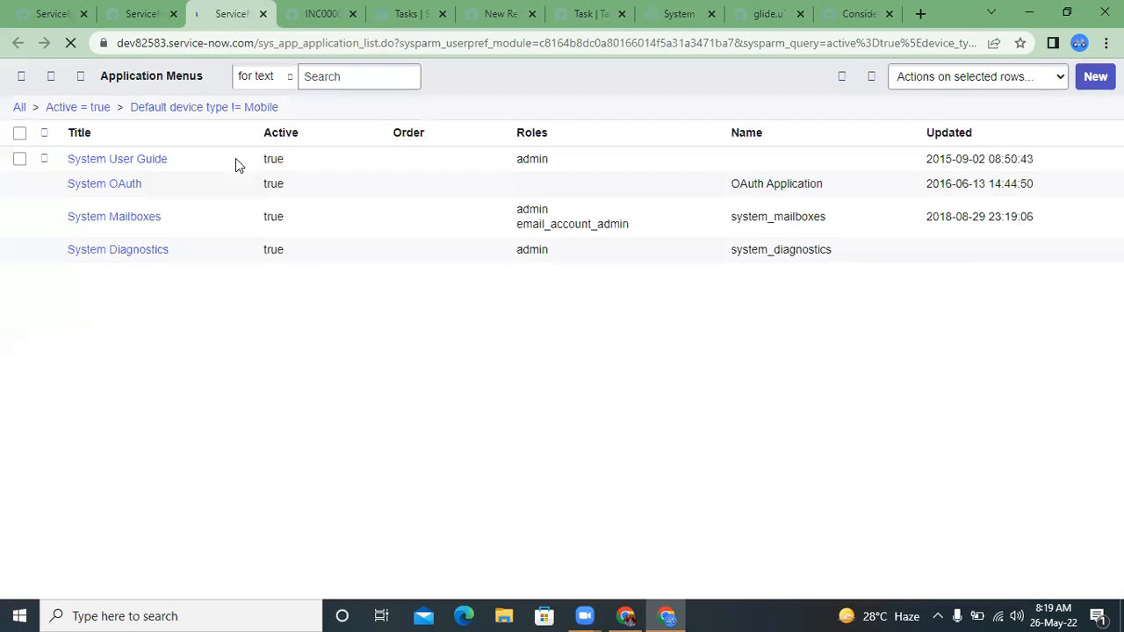
Clear the application navigator's filter on the home page, then collapse and expand the Self-Service menu.
{"action": "left_click", "coordinate": [145, 11]}
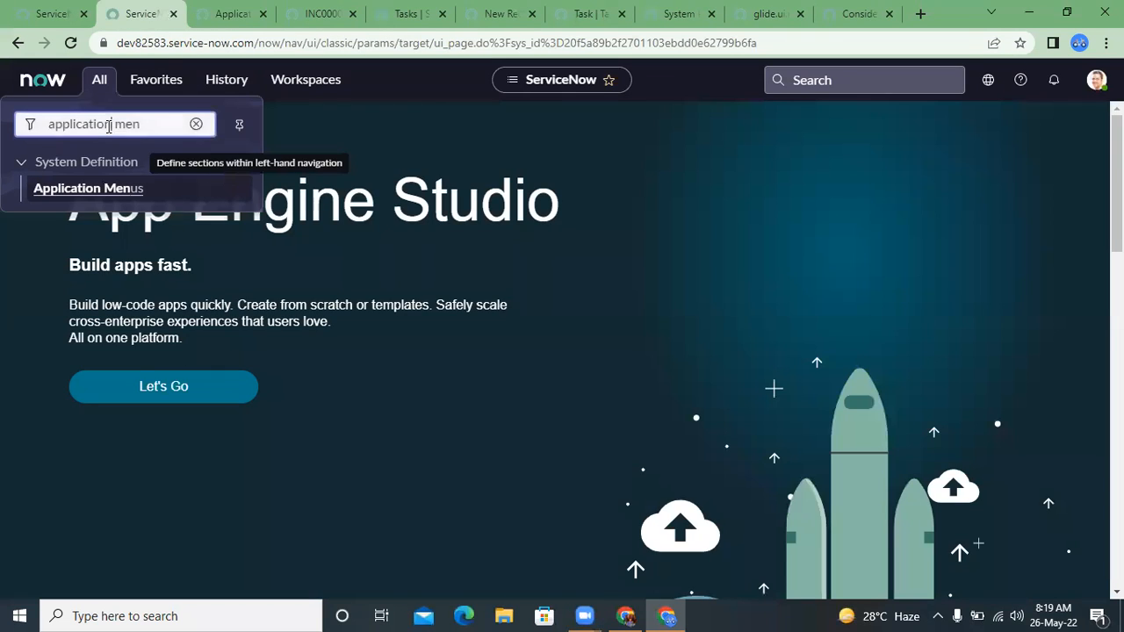
{"action": "left_click_drag", "start_coordinate": [143, 128], "coordinate": [21, 130]}
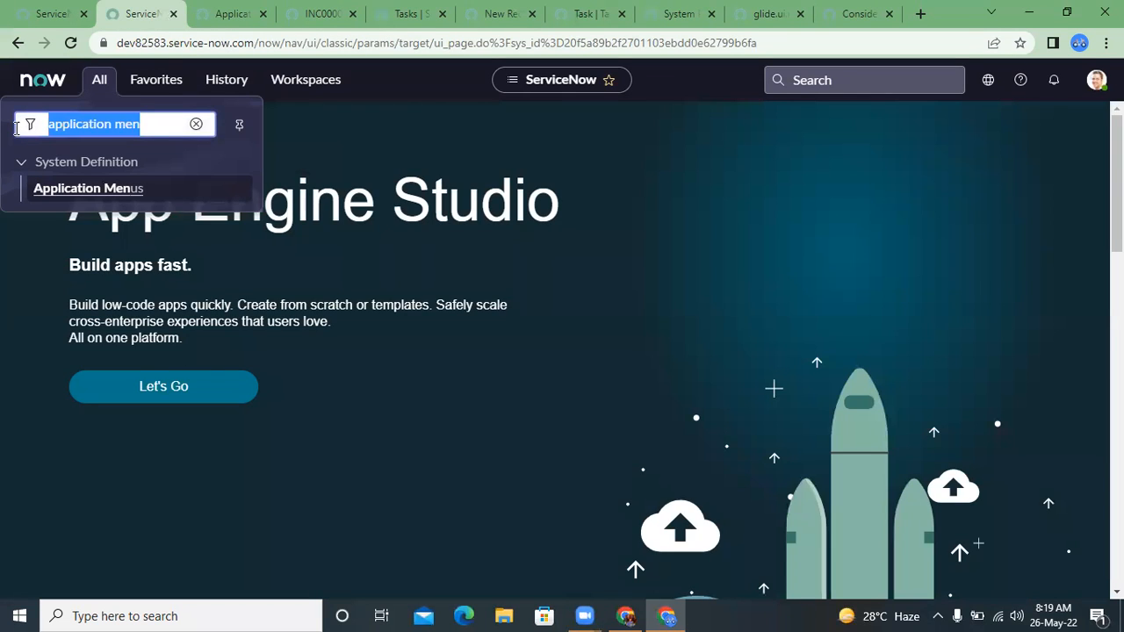
{"action": "key", "text": "BackSpace"}
{"action": "left_click", "coordinate": [21, 161]}
{"action": "left_click", "coordinate": [20, 162]}
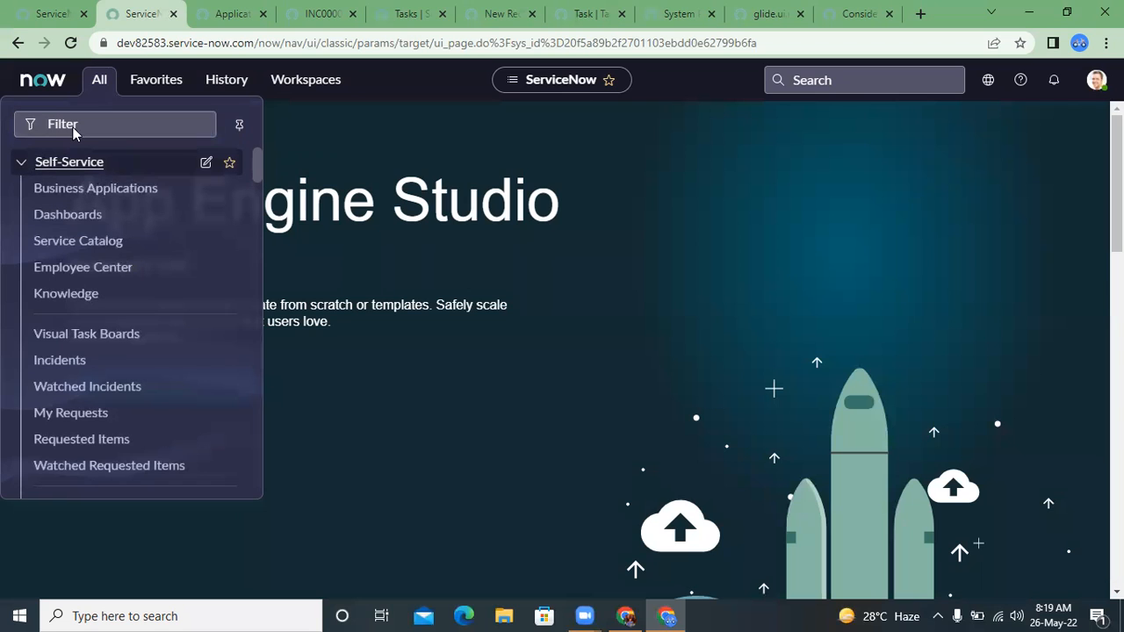
Filter the Application Menus list by the title "self service" and remove the Default device type condition.
{"action": "left_click", "coordinate": [235, 14]}
{"action": "left_click", "coordinate": [130, 159]}
{"action": "type", "text": "self service"}
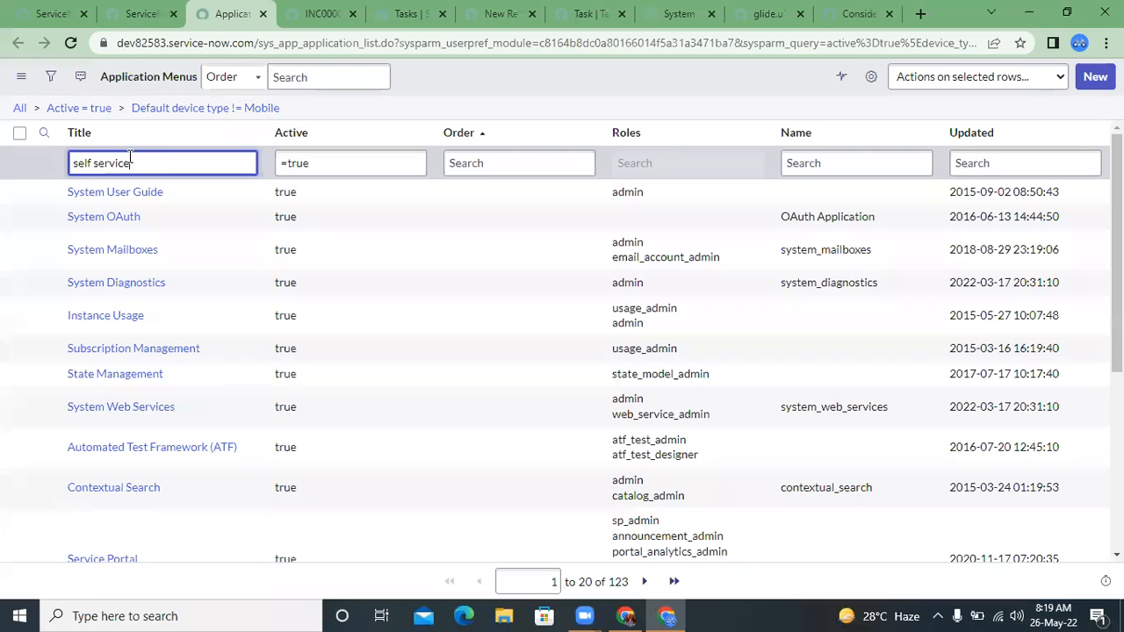
{"action": "key", "text": "Return"}
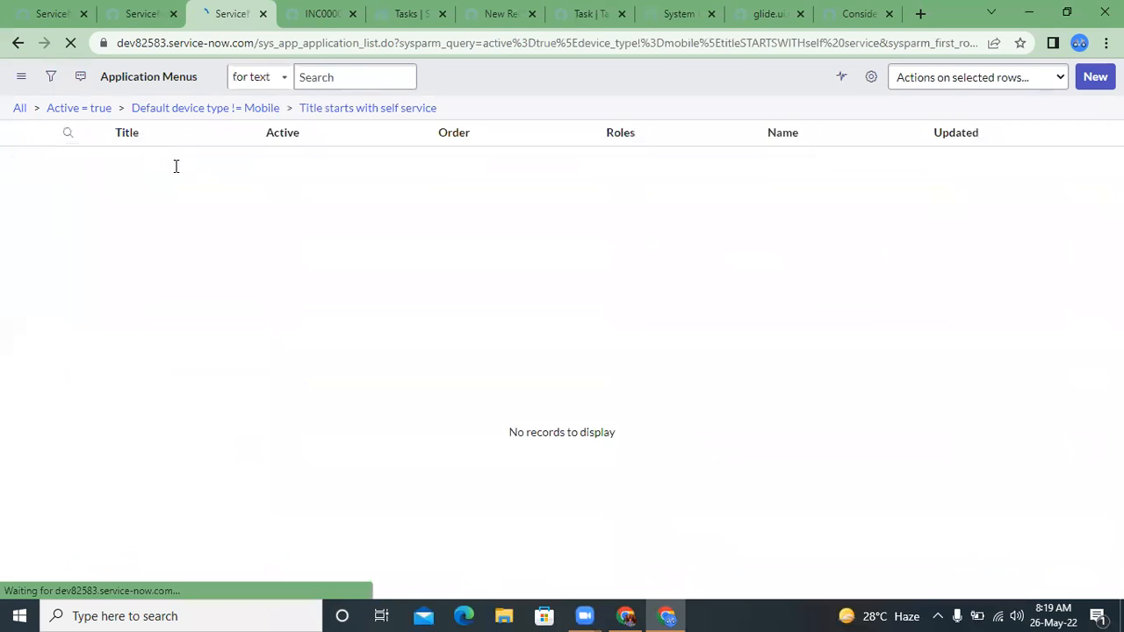
{"action": "left_click", "coordinate": [185, 170]}
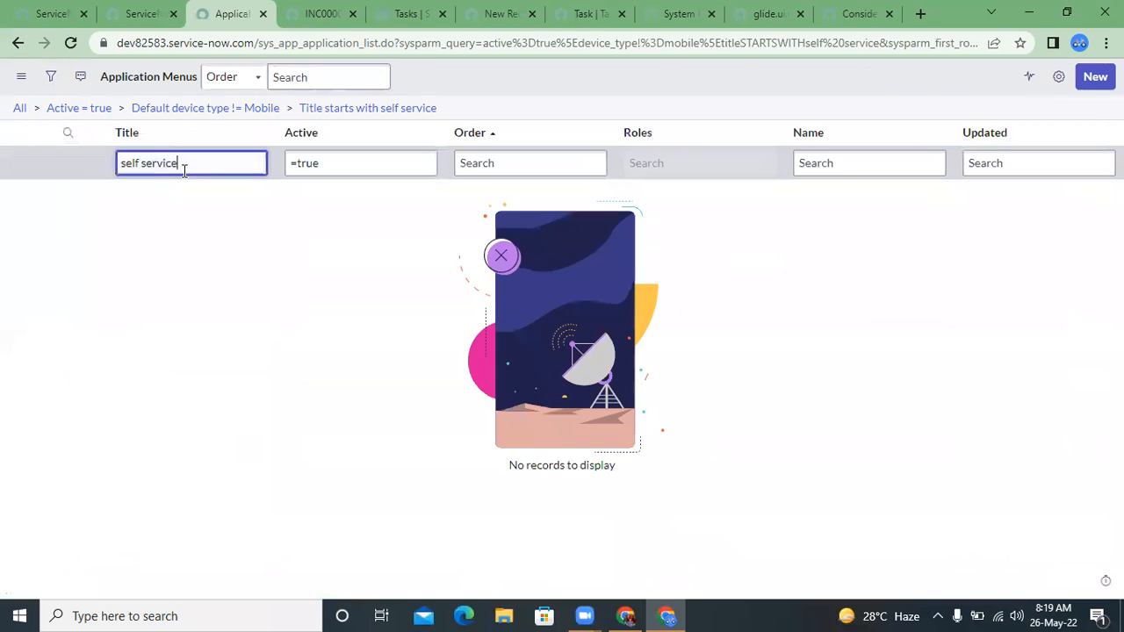
{"action": "left_click", "coordinate": [123, 115]}
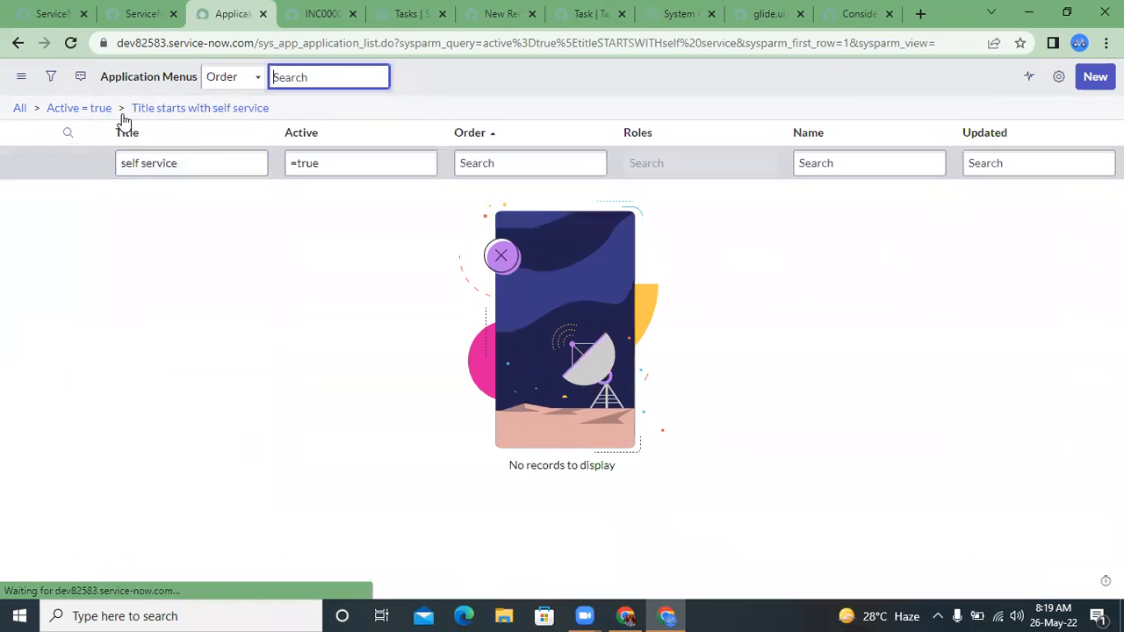
Check the spelling of the Self-Service menu in the navigator and change the Application Menus title filter to "self-service".
{"action": "left_click", "coordinate": [136, 9]}
{"action": "left_click", "coordinate": [102, 80]}
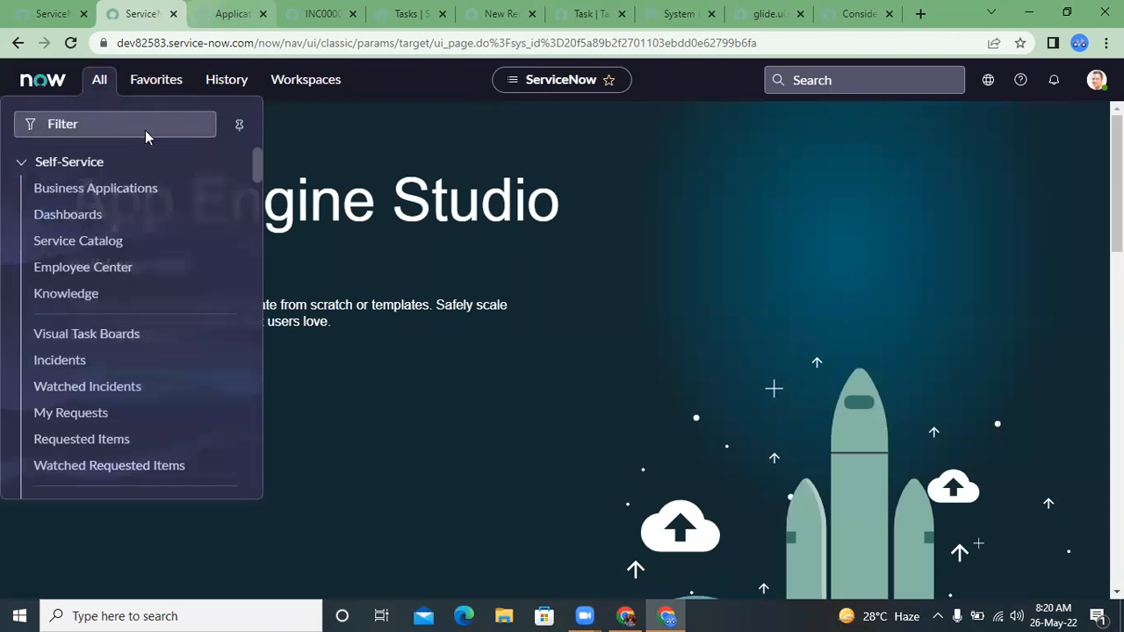
{"action": "key", "text": "ctrl+Tab"}
{"action": "left_click", "coordinate": [142, 163]}
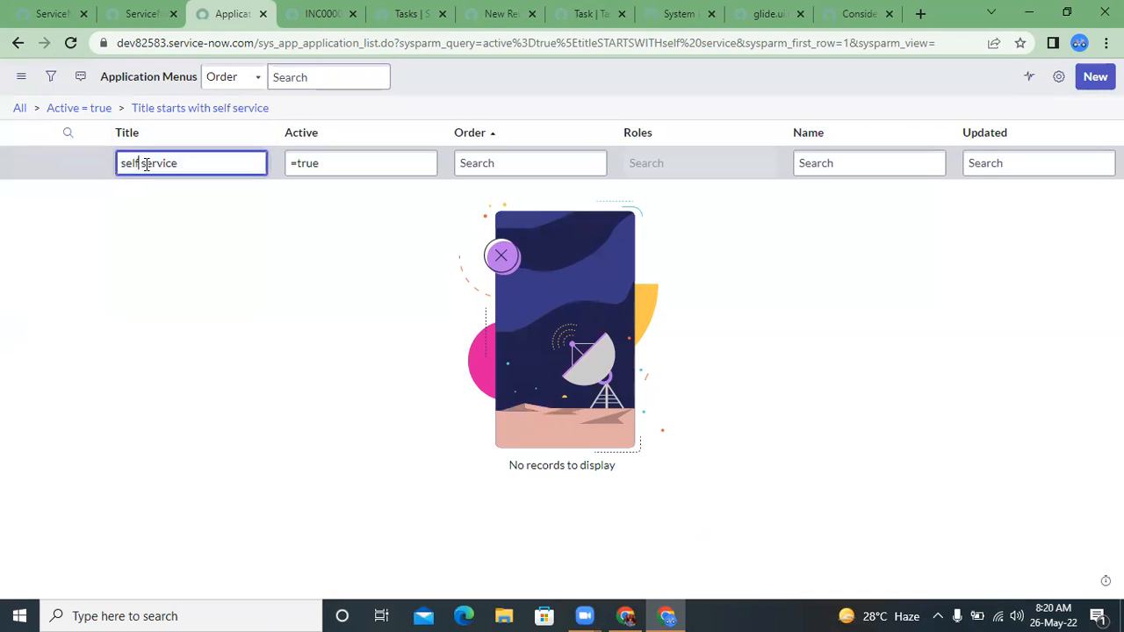
{"action": "key", "text": "Delete"}
{"action": "type", "text": "-"}
{"action": "key", "text": "Return"}
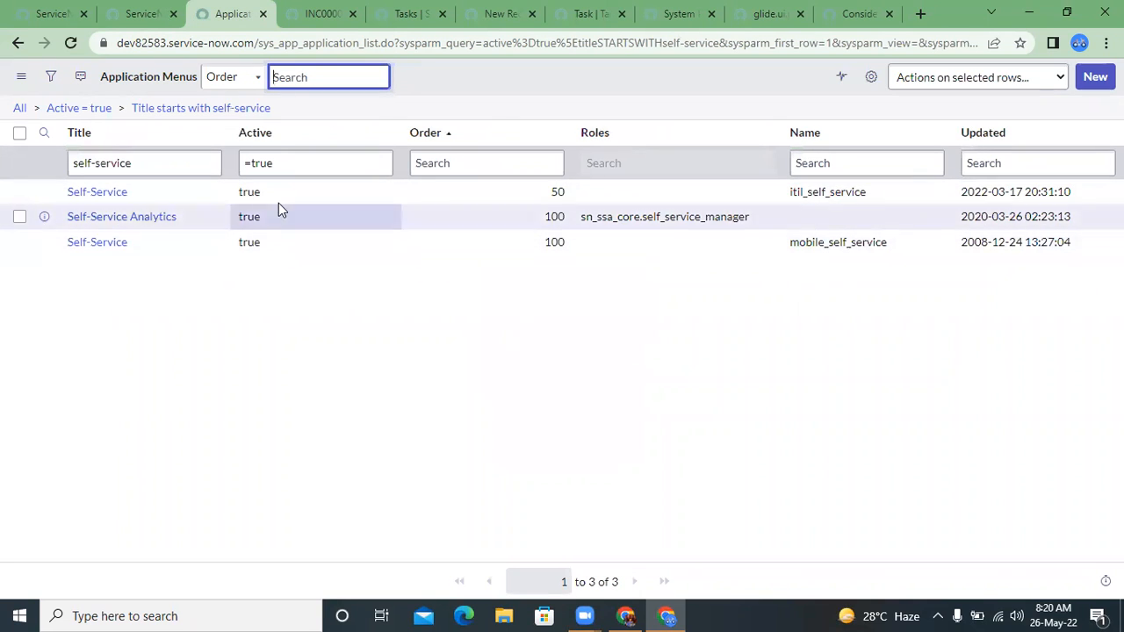
Open the Self-Service application menu record named itil_self_service and examine its Title, Roles, Category and Hint fields.
{"action": "left_click", "coordinate": [114, 191]}
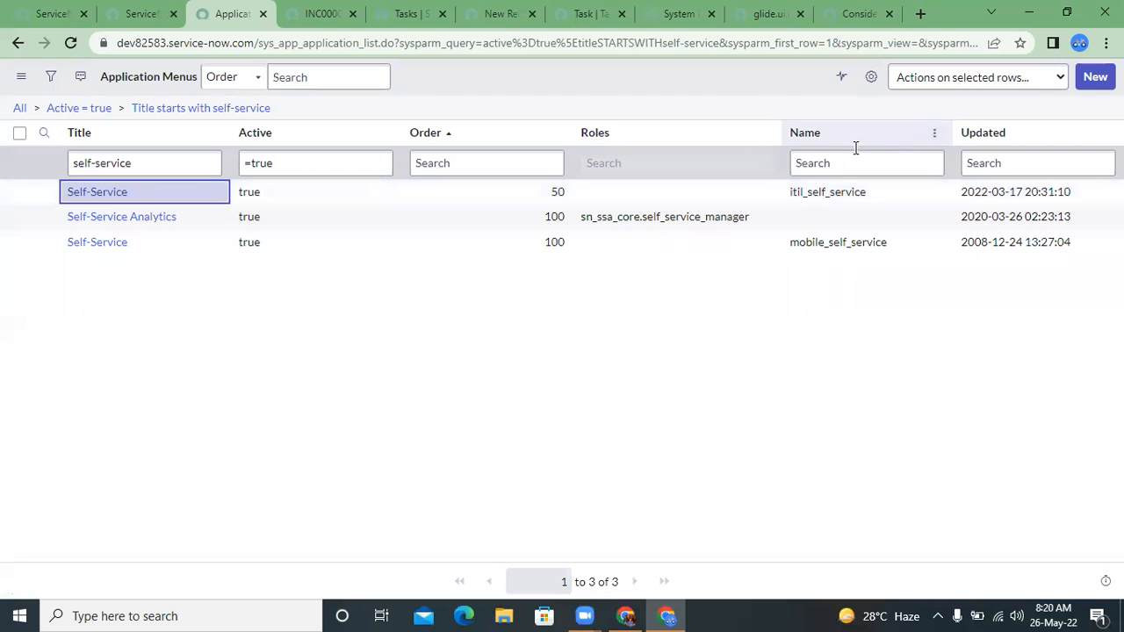
{"action": "left_click", "coordinate": [103, 193]}
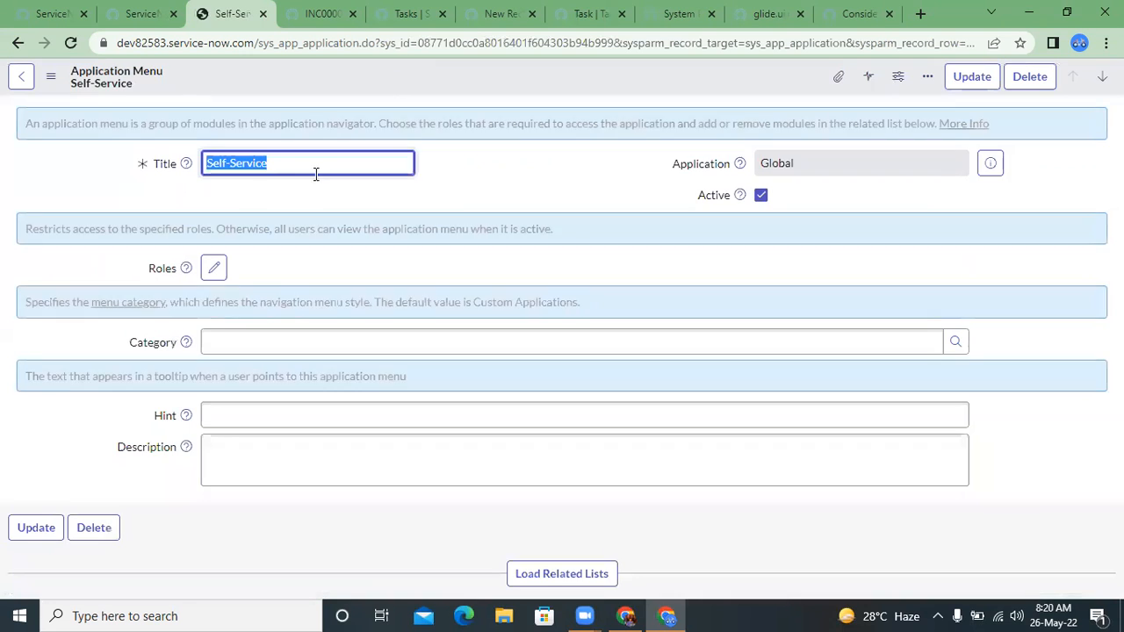
{"action": "left_click", "coordinate": [318, 226]}
{"action": "scroll", "coordinate": [317, 226], "scroll_direction": "down", "scroll_amount": 1}
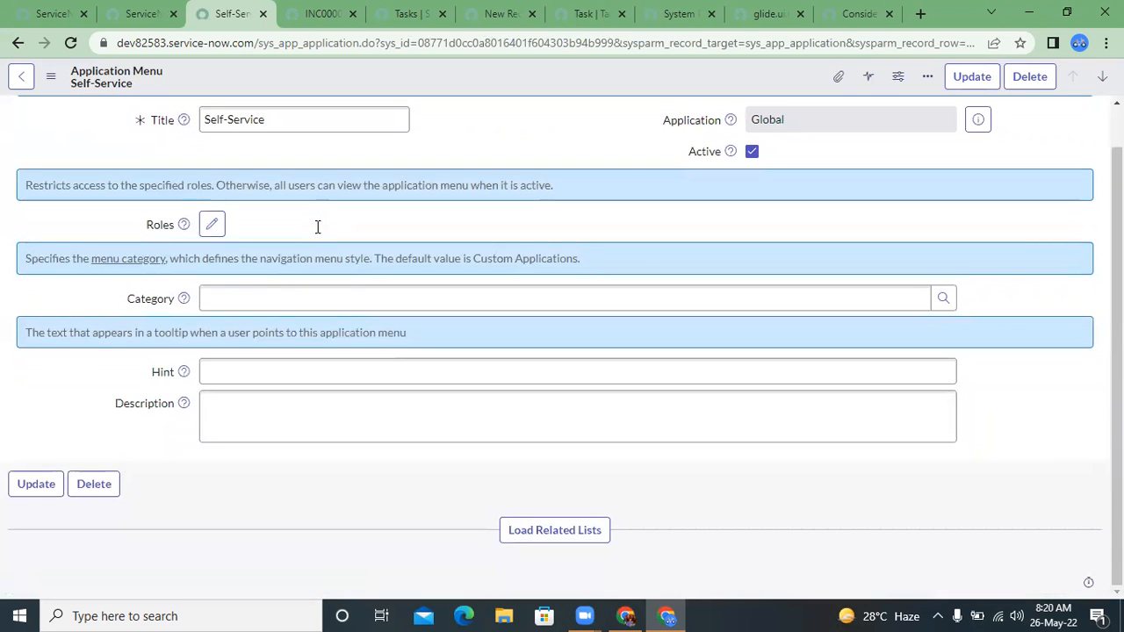
{"action": "left_click", "coordinate": [409, 377]}
{"action": "scroll", "coordinate": [409, 378], "scroll_direction": "up", "scroll_amount": 1}
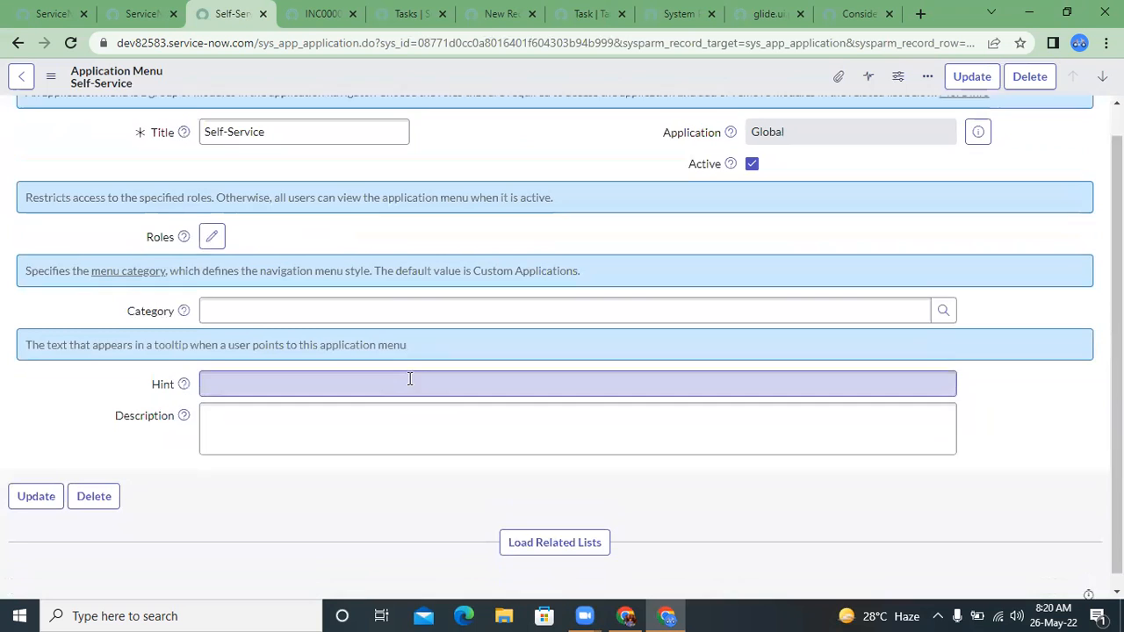
Load the related lists of the Self-Service application menu and examine the titles, tables and order of its modules.
{"action": "left_click", "coordinate": [520, 536]}
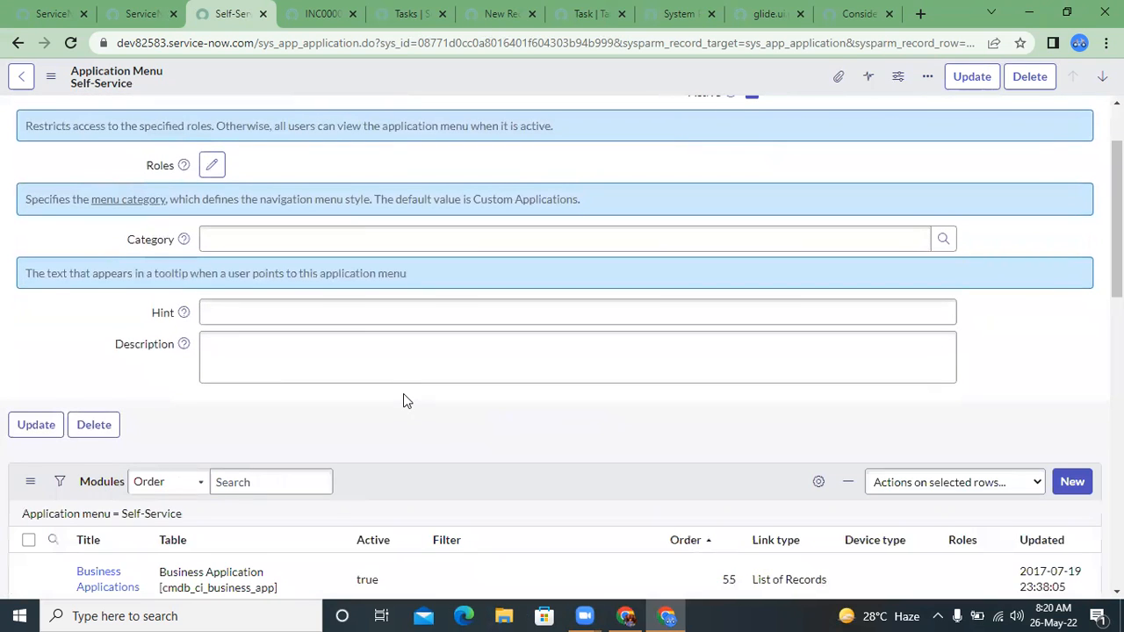
{"action": "scroll", "coordinate": [403, 393], "scroll_direction": "down", "scroll_amount": 2}
{"action": "scroll", "coordinate": [246, 389], "scroll_direction": "down", "scroll_amount": 8}
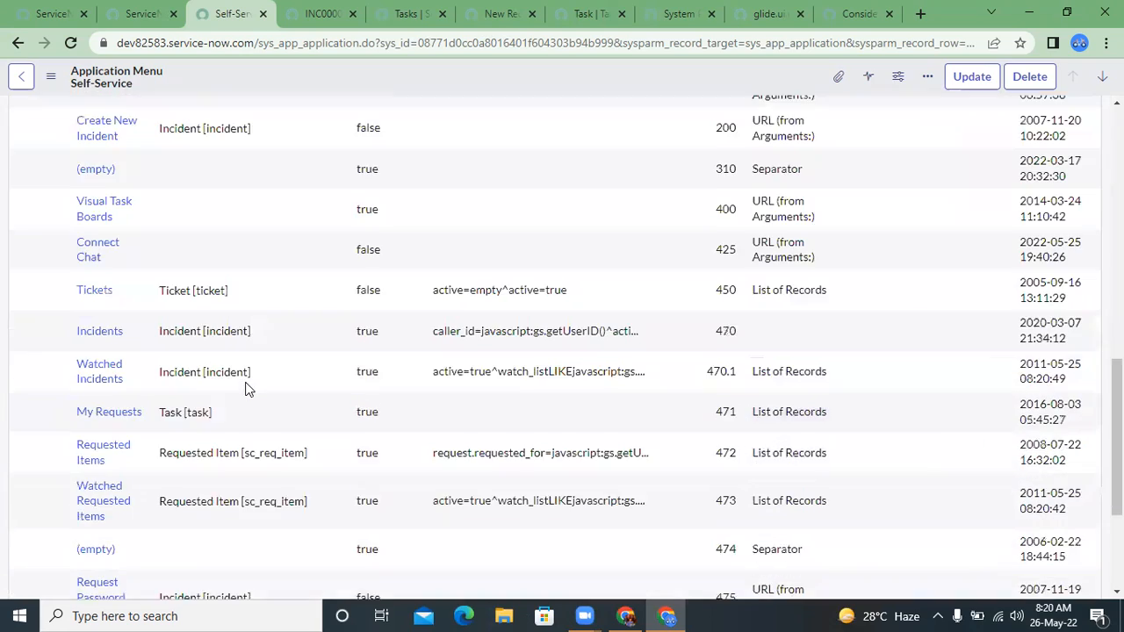
{"action": "scroll", "coordinate": [249, 390], "scroll_direction": "up", "scroll_amount": 11}
{"action": "scroll", "coordinate": [246, 390], "scroll_direction": "down", "scroll_amount": 5}
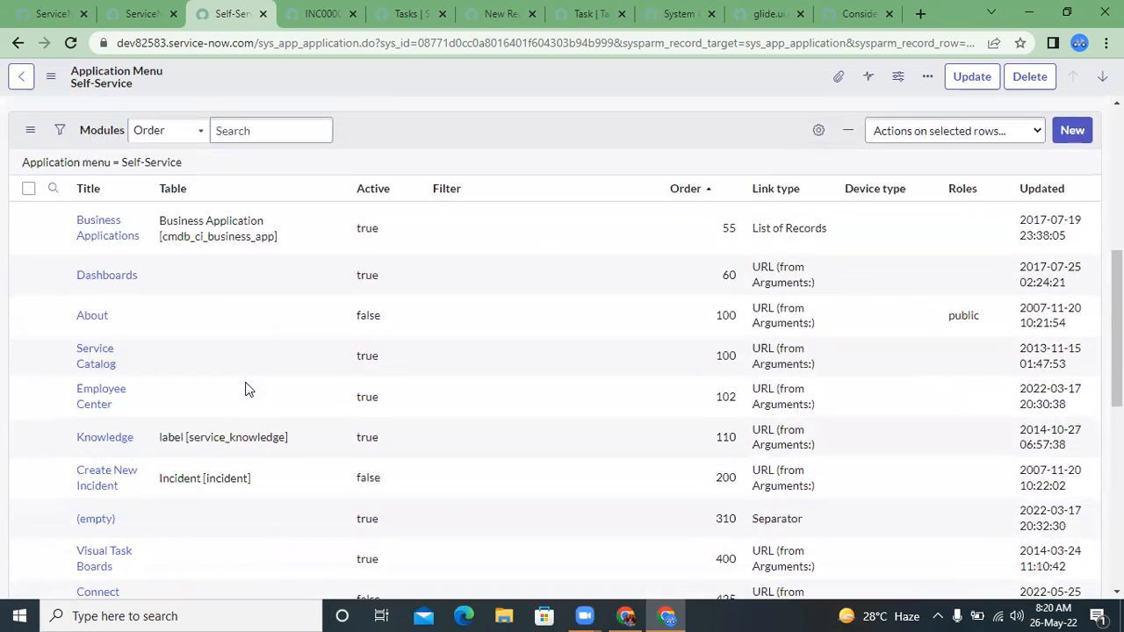
{"action": "scroll", "coordinate": [184, 311], "scroll_direction": "down", "scroll_amount": 2}
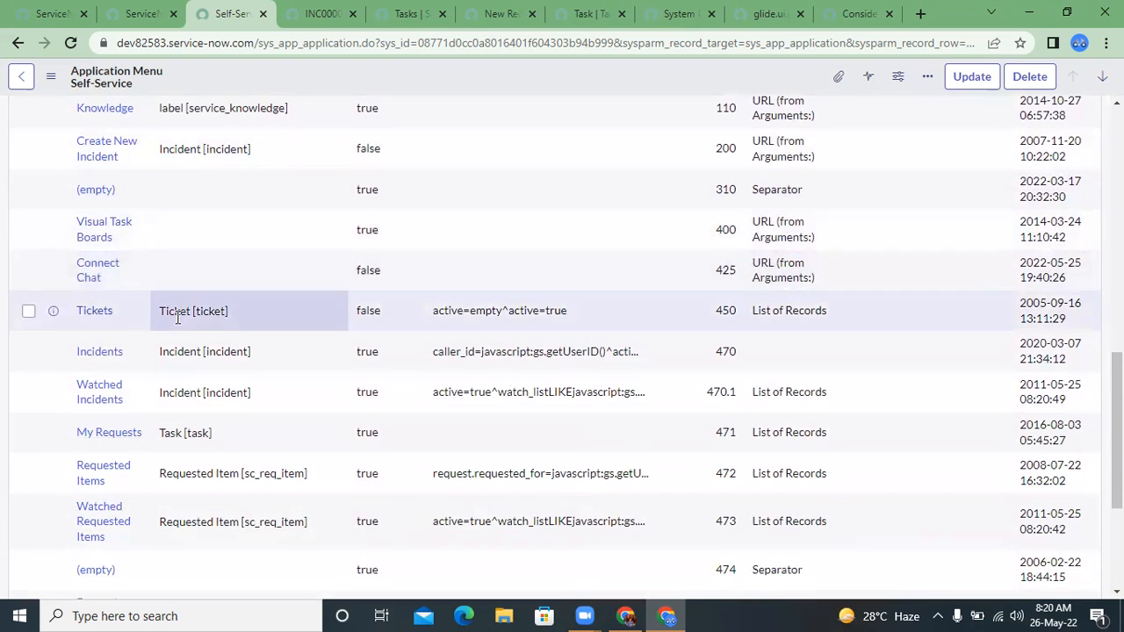
Compare the remaining modules of the Self-Service application menu record with the modules listed under Self-Service in the navigator.
{"action": "scroll", "coordinate": [154, 289], "scroll_direction": "down", "scroll_amount": 2}
{"action": "scroll", "coordinate": [159, 336], "scroll_direction": "down", "scroll_amount": 1}
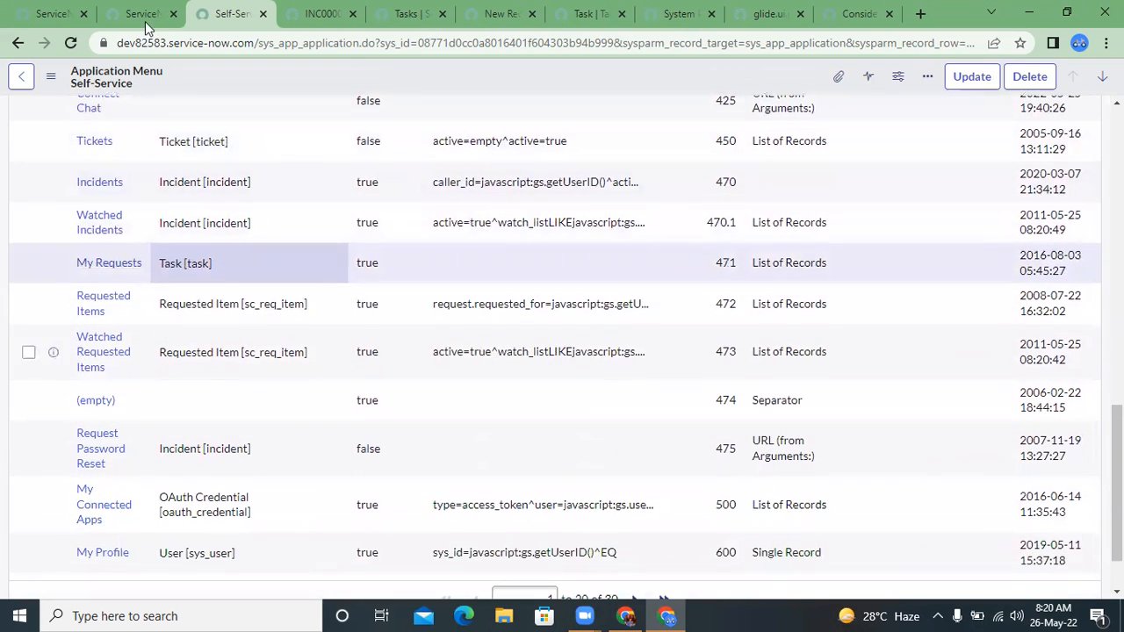
{"action": "left_click", "coordinate": [133, 13]}
{"action": "left_click", "coordinate": [102, 80]}
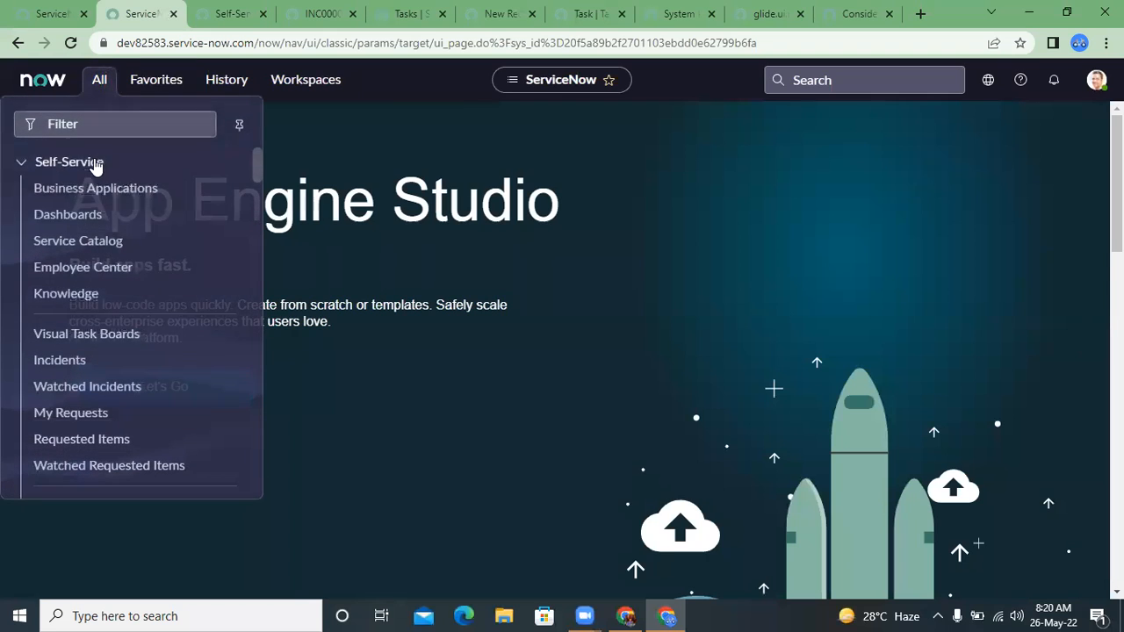
{"action": "scroll", "coordinate": [91, 254], "scroll_direction": "down", "scroll_amount": 3}
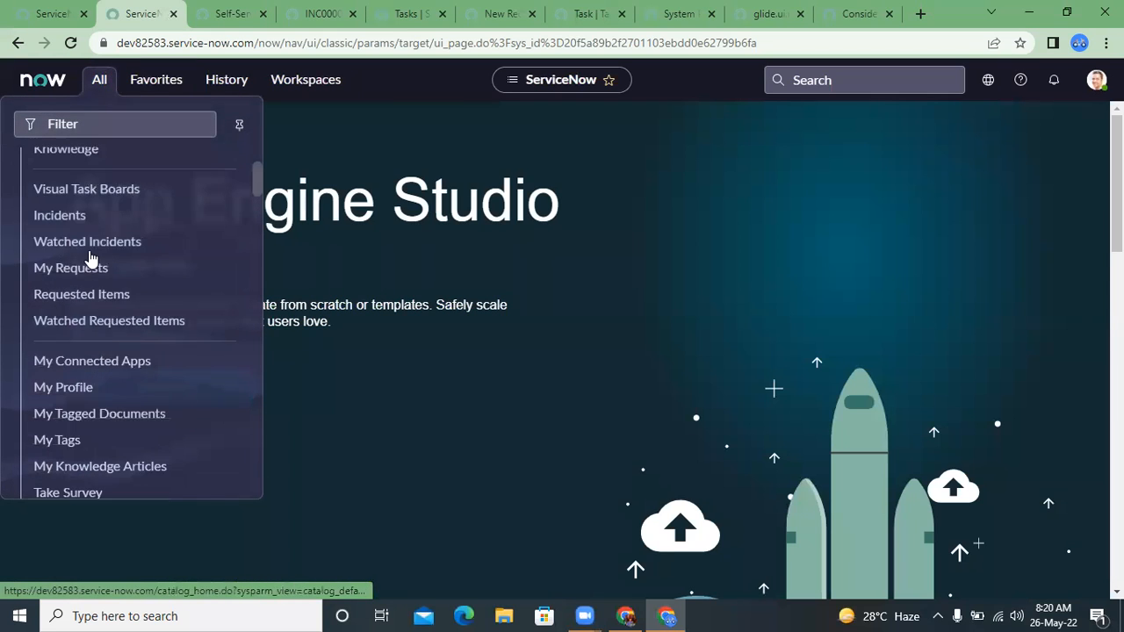
{"action": "scroll", "coordinate": [91, 255], "scroll_direction": "up", "scroll_amount": 3}
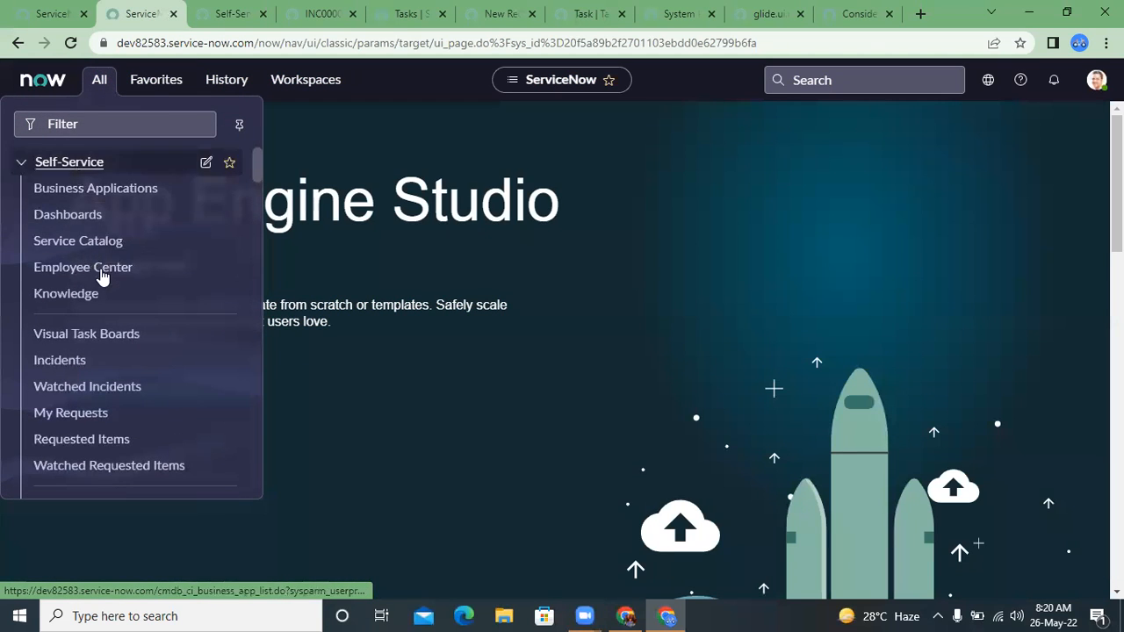
{"action": "scroll", "coordinate": [103, 276], "scroll_direction": "down", "scroll_amount": 5}
{"action": "scroll", "coordinate": [103, 276], "scroll_direction": "up", "scroll_amount": 4}
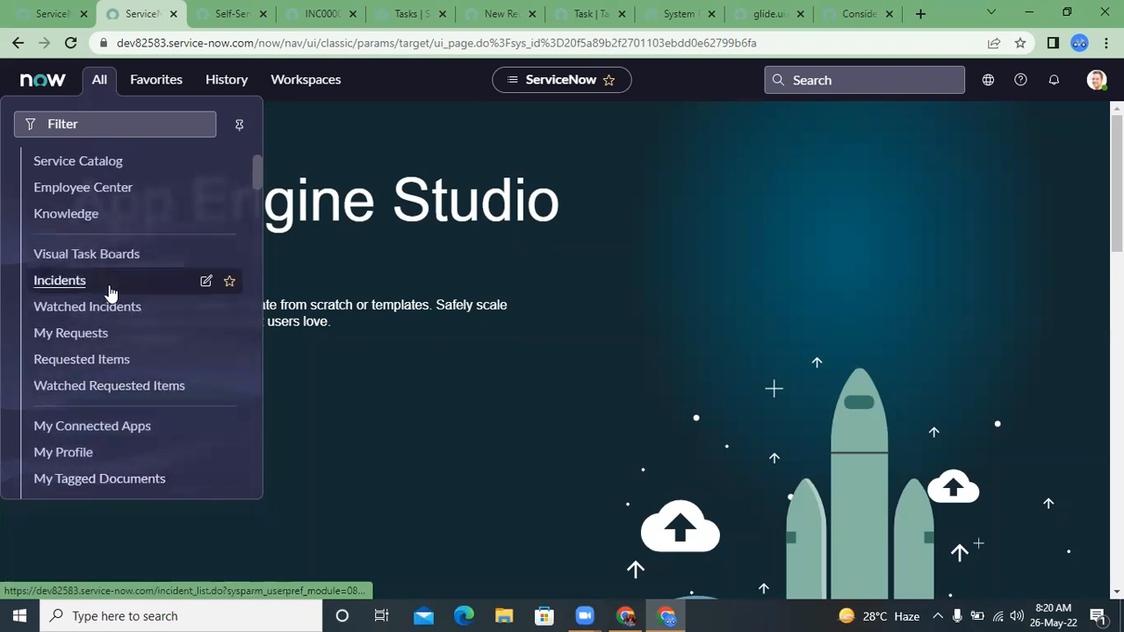
{"action": "scroll", "coordinate": [108, 293], "scroll_direction": "up", "scroll_amount": 1}
Search the Modules related list of the Self-Service record by the title "incident" and examine the Incidents module.
{"action": "left_click", "coordinate": [232, 14]}
{"action": "scroll", "coordinate": [233, 382], "scroll_direction": "down", "scroll_amount": 1}
{"action": "scroll", "coordinate": [233, 382], "scroll_direction": "up", "scroll_amount": 9}
{"action": "scroll", "coordinate": [232, 380], "scroll_direction": "down", "scroll_amount": 1}
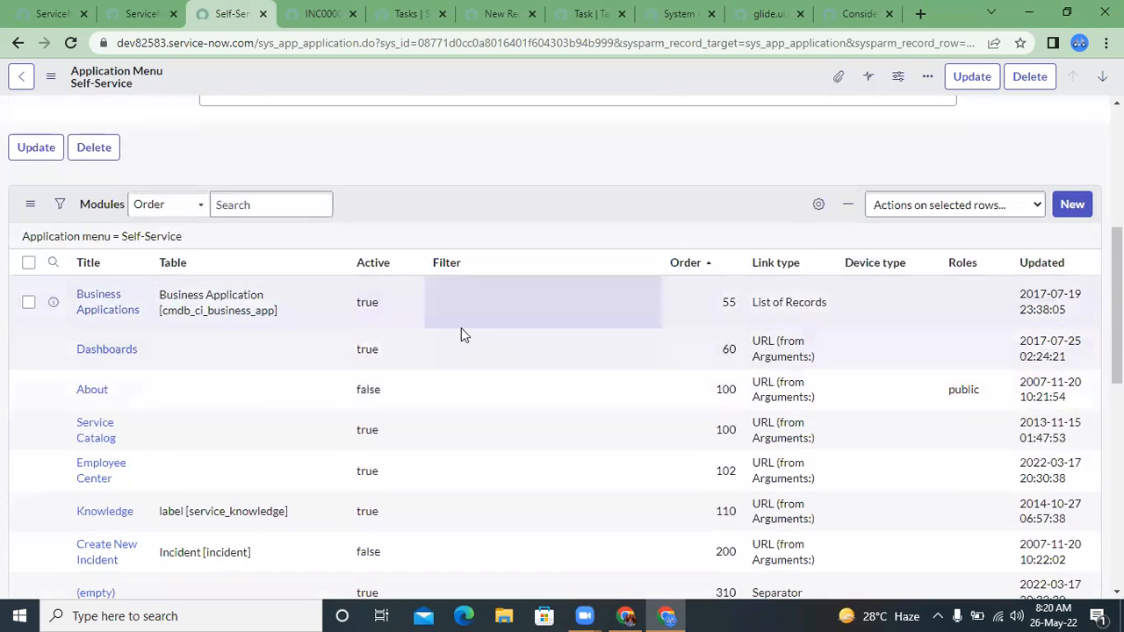
{"action": "right_click", "coordinate": [50, 263]}
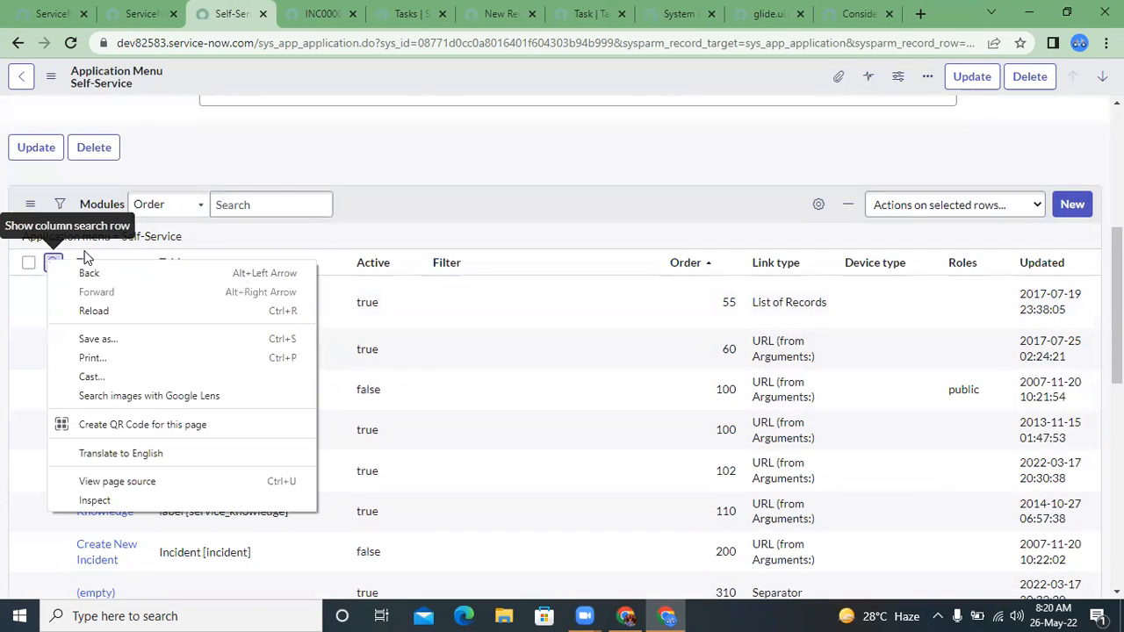
{"action": "left_click", "coordinate": [54, 262]}
{"action": "left_click", "coordinate": [97, 290]}
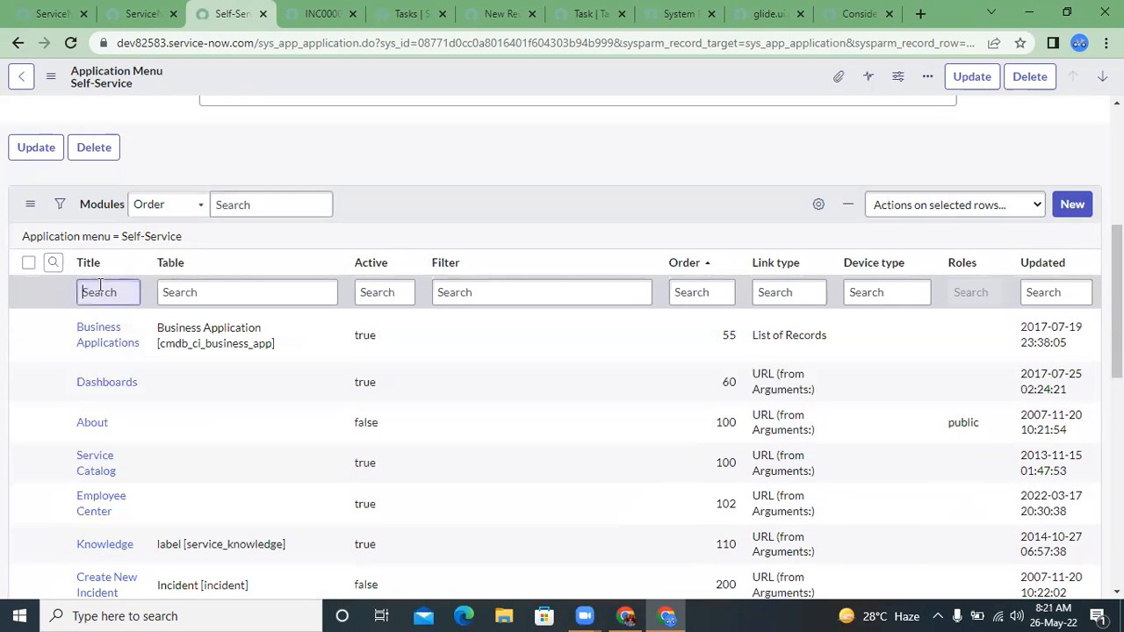
{"action": "type", "text": "incident"}
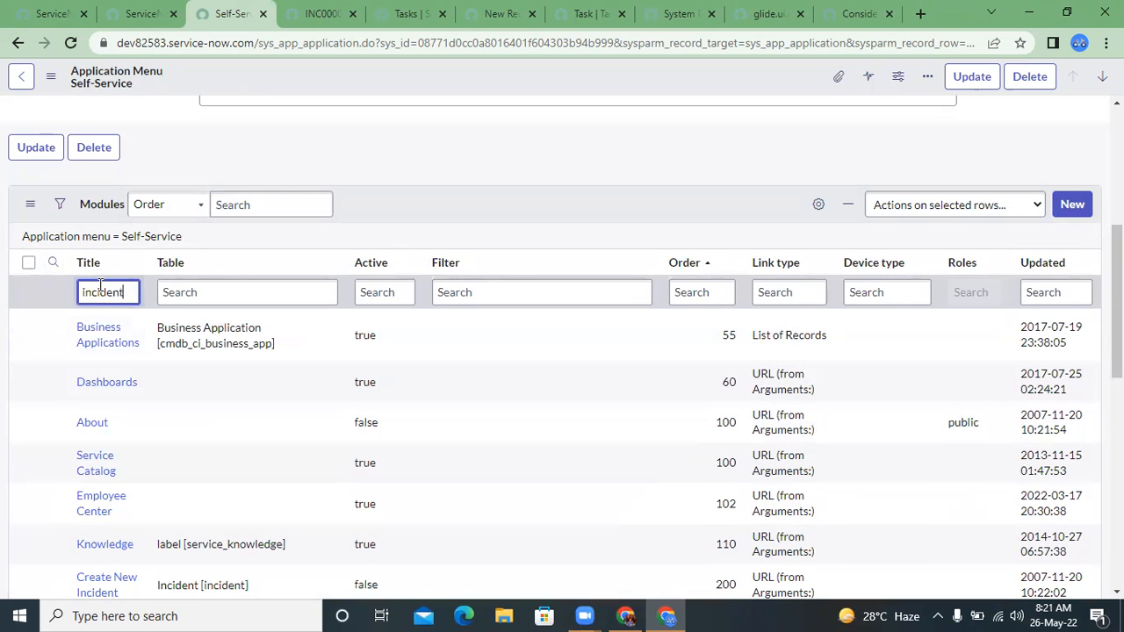
{"action": "key", "text": "Return"}
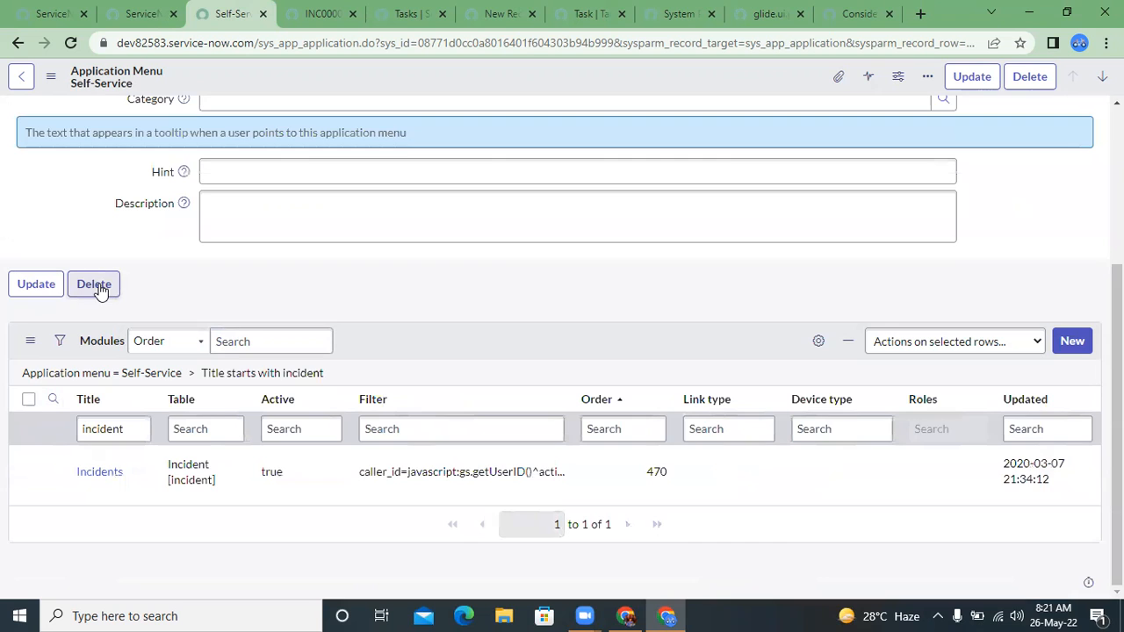
{"action": "left_click", "coordinate": [269, 426]}
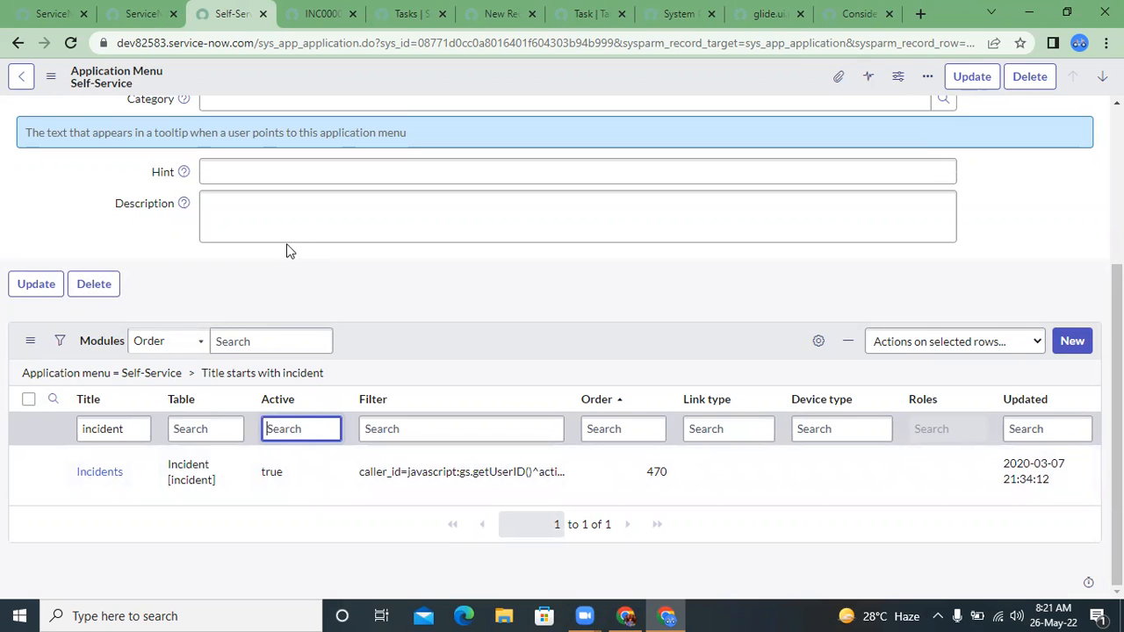
Collapse and expand the Self-Service menu in the navigator to examine how its modules are grouped, leaving it collapsed.
{"action": "left_click", "coordinate": [137, 11]}
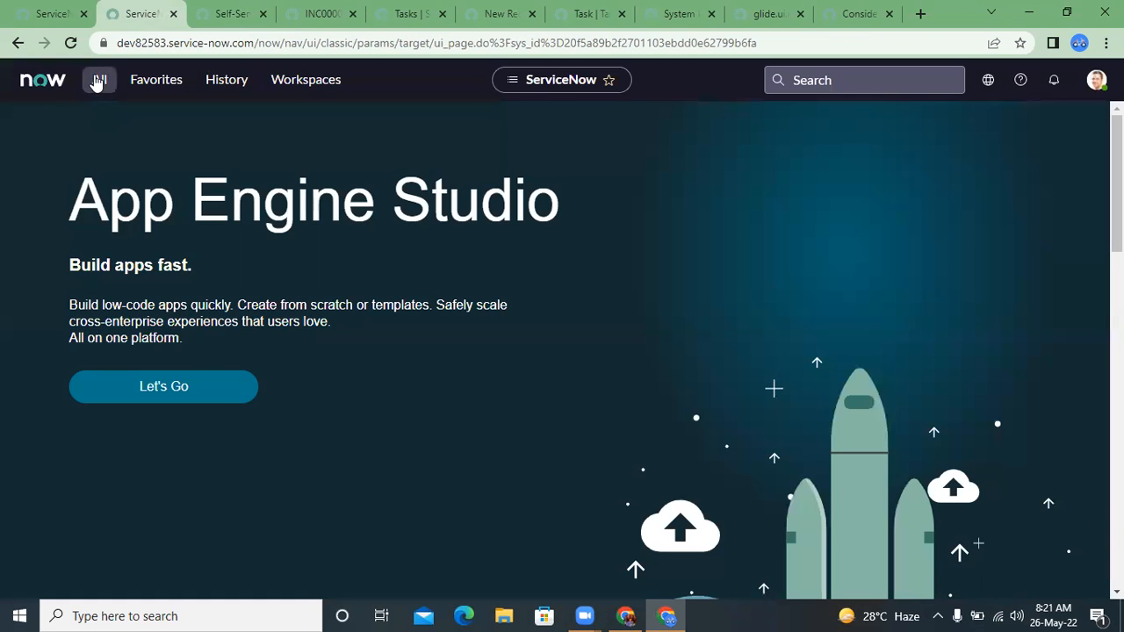
{"action": "left_click", "coordinate": [99, 79]}
{"action": "scroll", "coordinate": [95, 169], "scroll_direction": "up", "scroll_amount": 1}
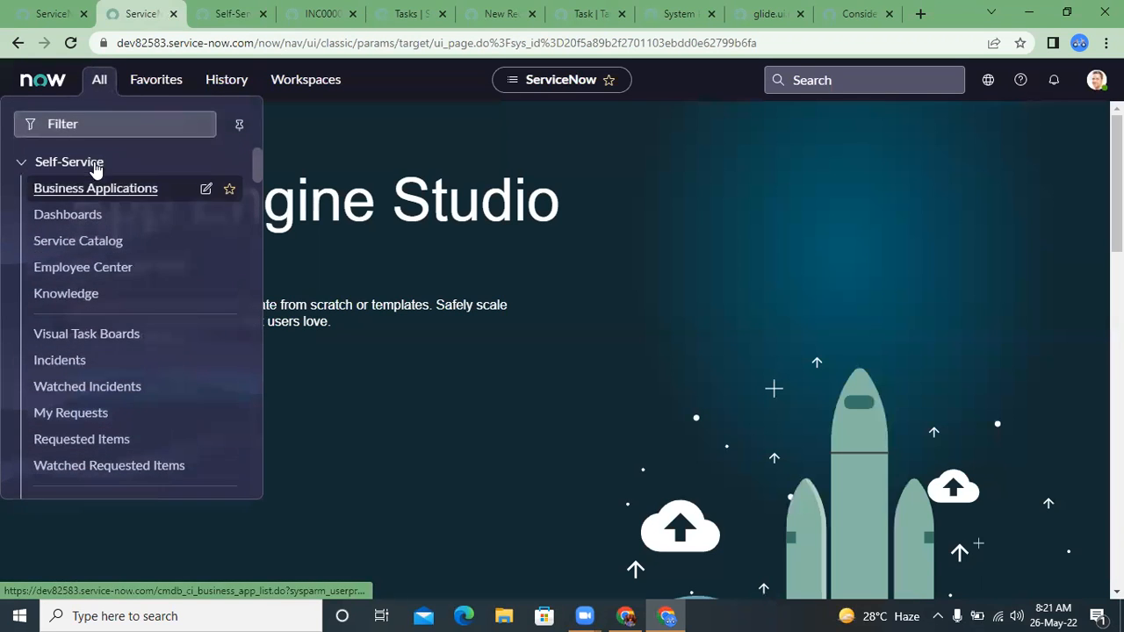
{"action": "left_click", "coordinate": [21, 164]}
{"action": "left_click", "coordinate": [21, 164]}
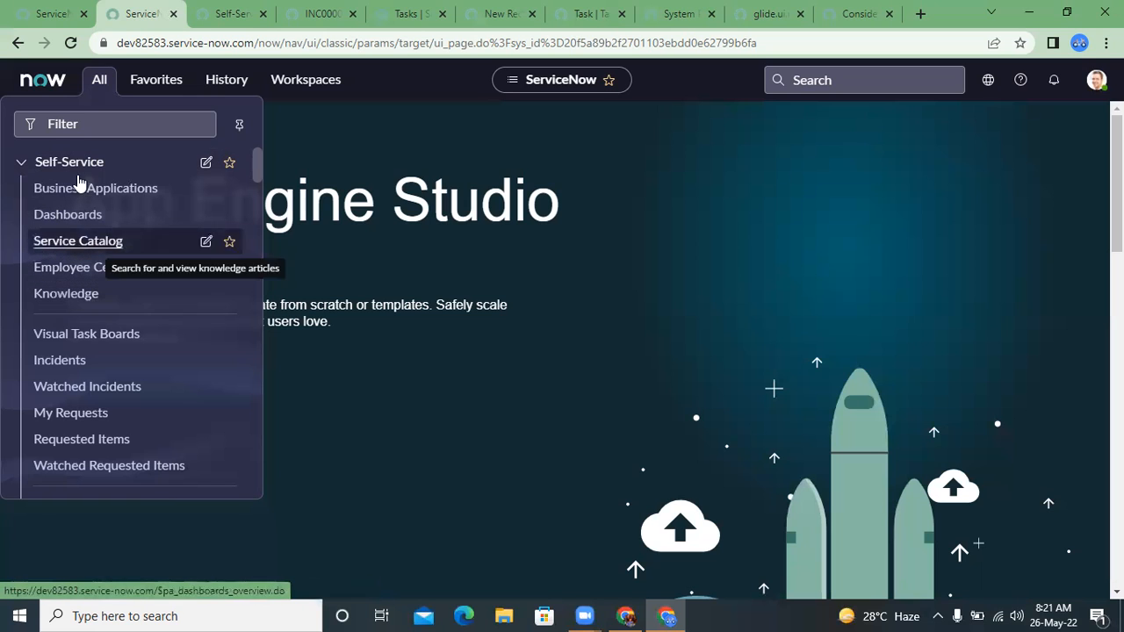
{"action": "left_click", "coordinate": [22, 164]}
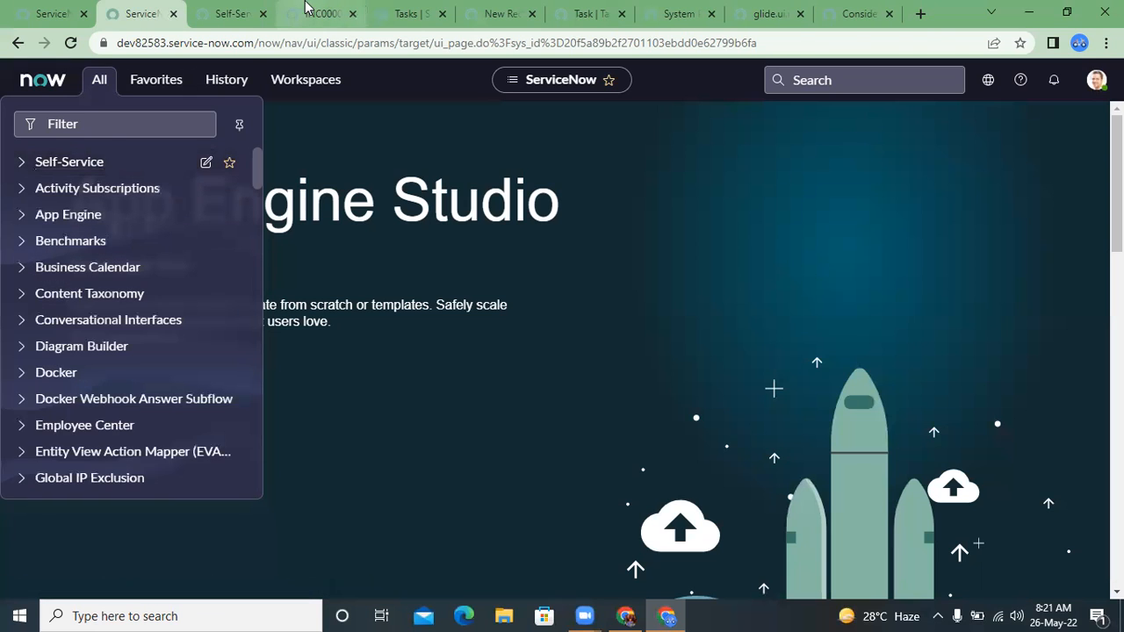
Return to the new Demo Table record and toggle Create module off and on to show its dependent fields.
{"action": "left_click", "coordinate": [317, 13]}
{"action": "left_click", "coordinate": [529, 11]}
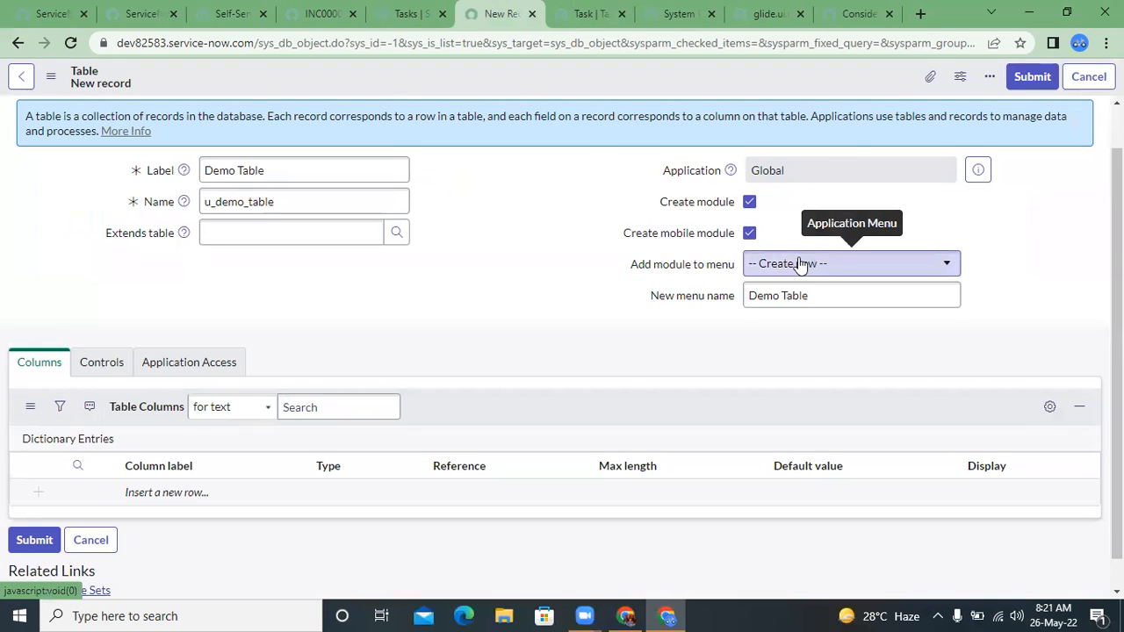
{"action": "left_click", "coordinate": [749, 203]}
{"action": "left_click", "coordinate": [749, 202]}
{"action": "left_click", "coordinate": [749, 203]}
{"action": "left_click", "coordinate": [749, 203]}
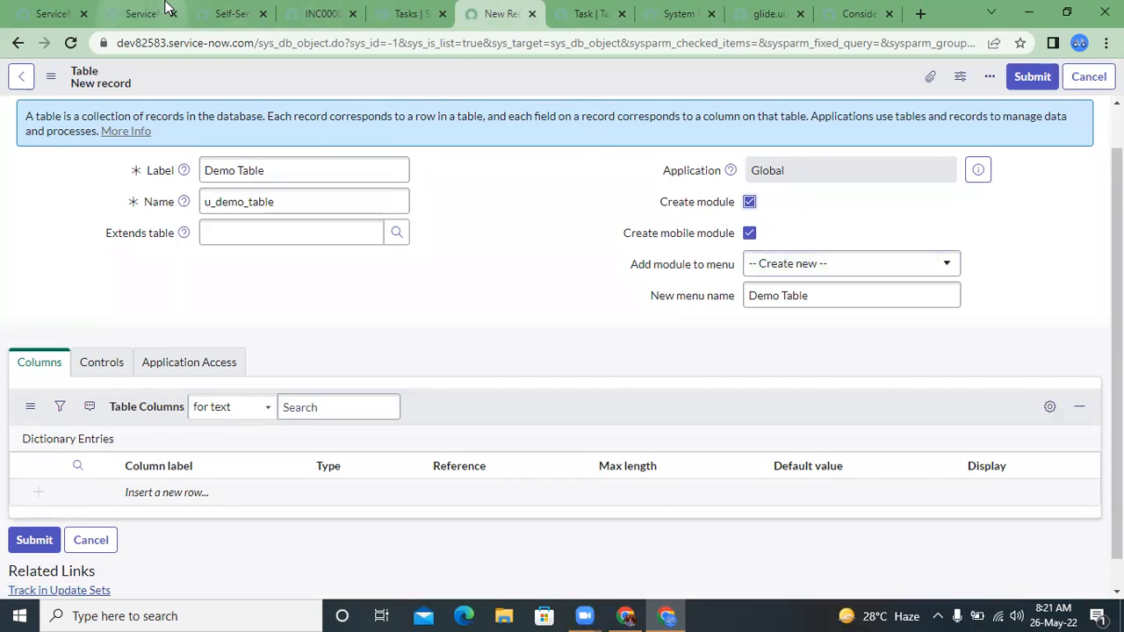
Revisit the Self-Service menu and incident records, and turn off Create module on the new Demo Table record.
{"action": "left_click", "coordinate": [140, 14]}
{"action": "left_click", "coordinate": [221, 10]}
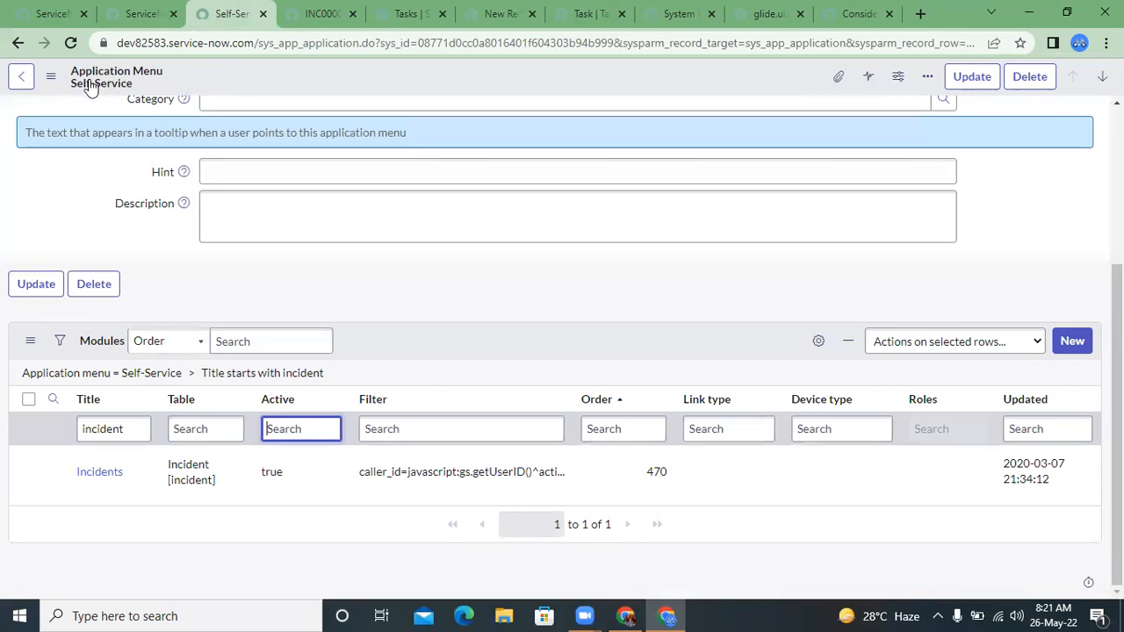
{"action": "left_click", "coordinate": [330, 13]}
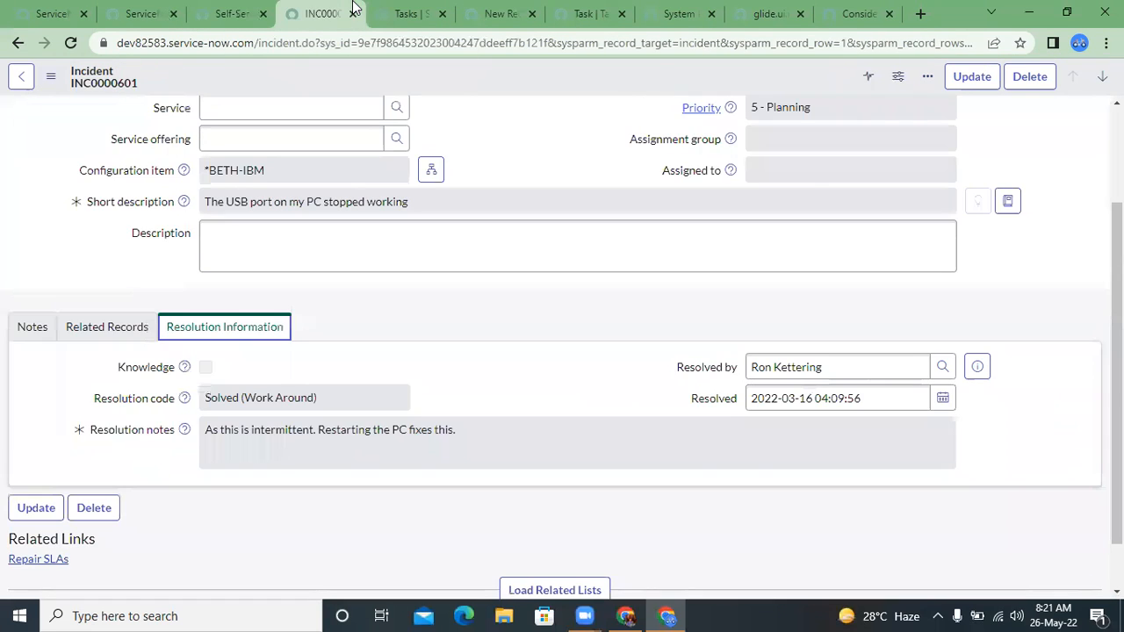
{"action": "left_click", "coordinate": [400, 13]}
{"action": "left_click", "coordinate": [497, 13]}
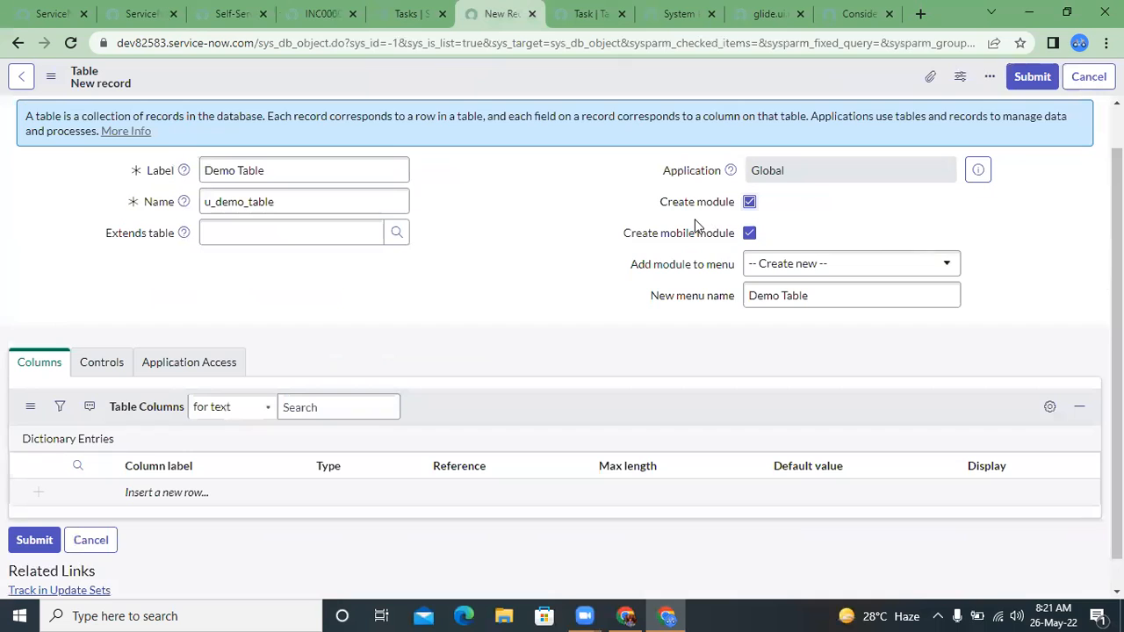
{"action": "left_click", "coordinate": [750, 202]}
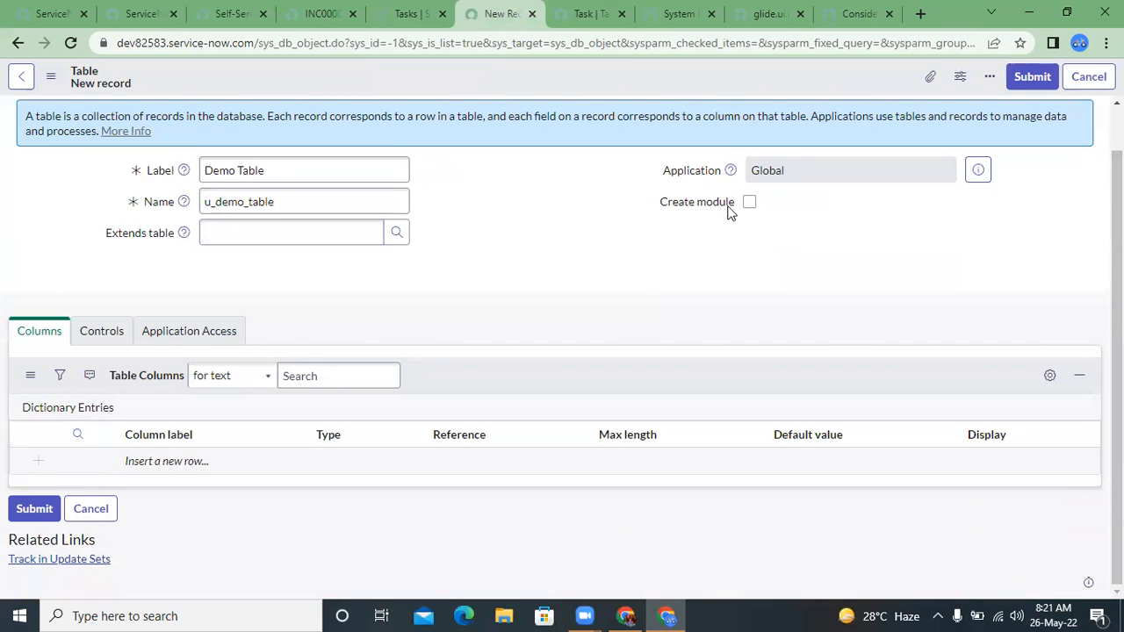
{"action": "left_click", "coordinate": [244, 224]}
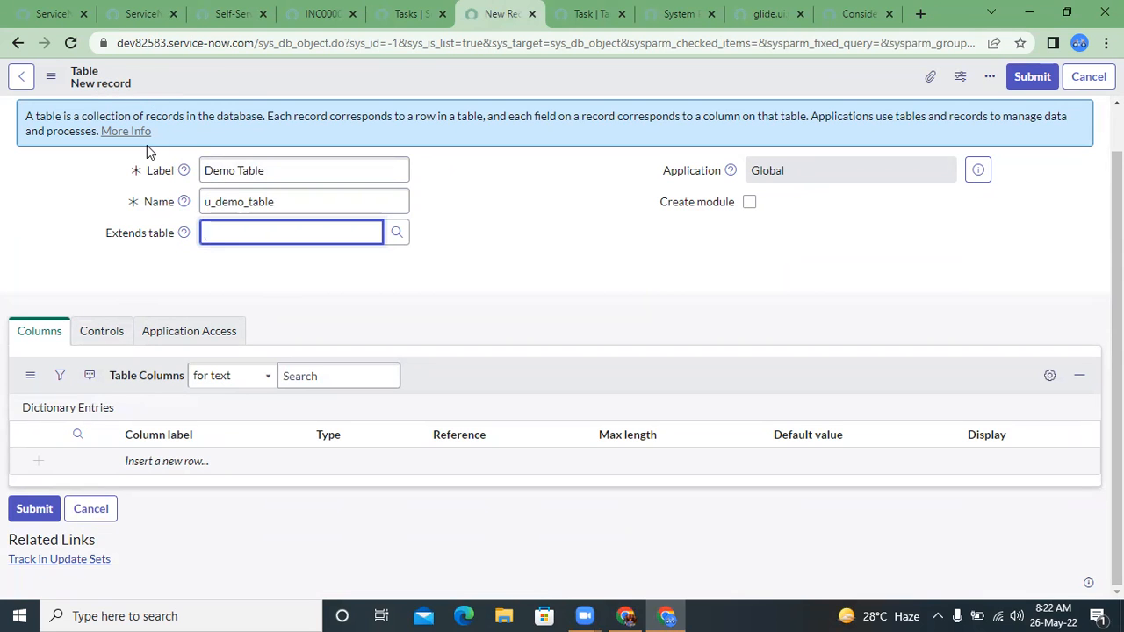
Look through the Columns, Controls and Application Access sections of the new Demo Table record and return to Controls.
{"action": "left_click", "coordinate": [114, 333]}
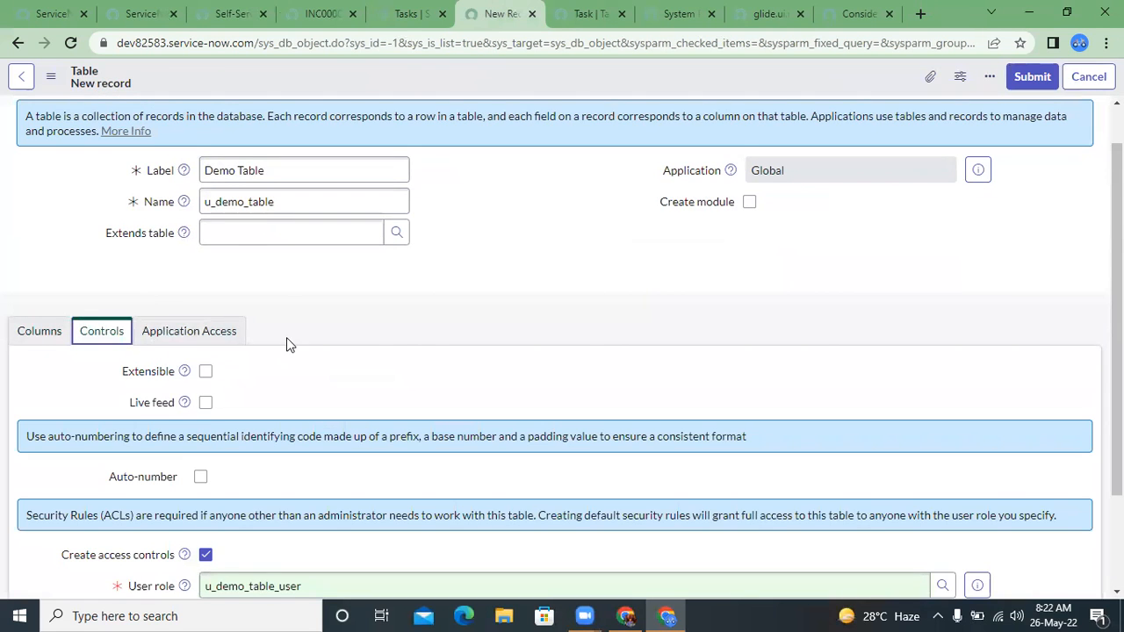
{"action": "scroll", "coordinate": [286, 341], "scroll_direction": "down", "scroll_amount": 3}
{"action": "left_click", "coordinate": [11, 210]}
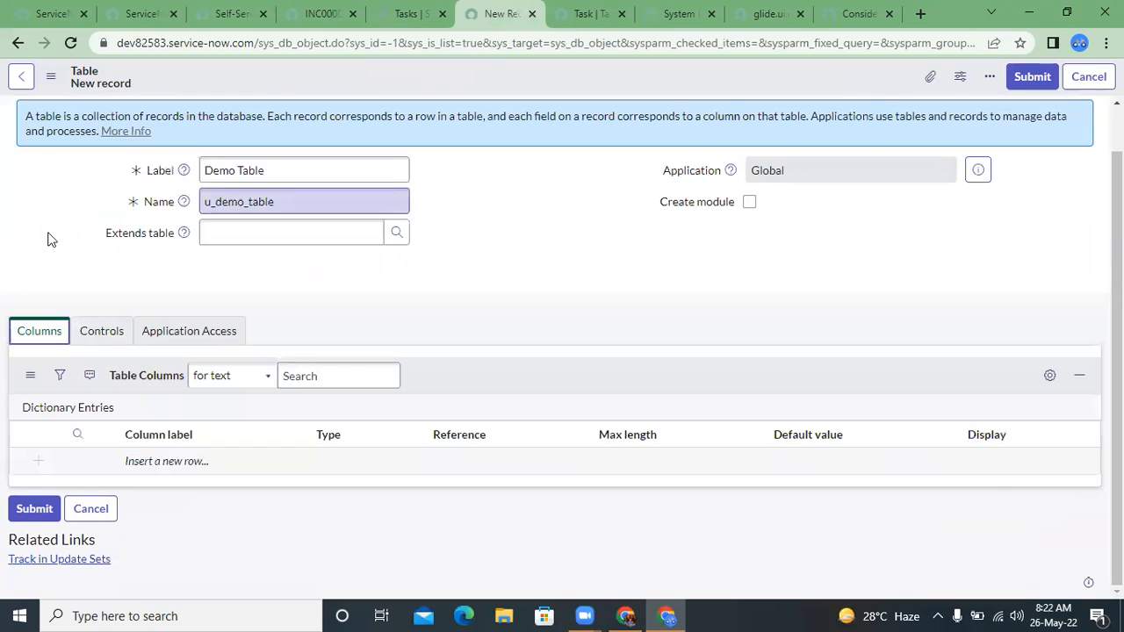
{"action": "left_click", "coordinate": [114, 334]}
{"action": "left_click", "coordinate": [172, 341]}
{"action": "left_click", "coordinate": [48, 334]}
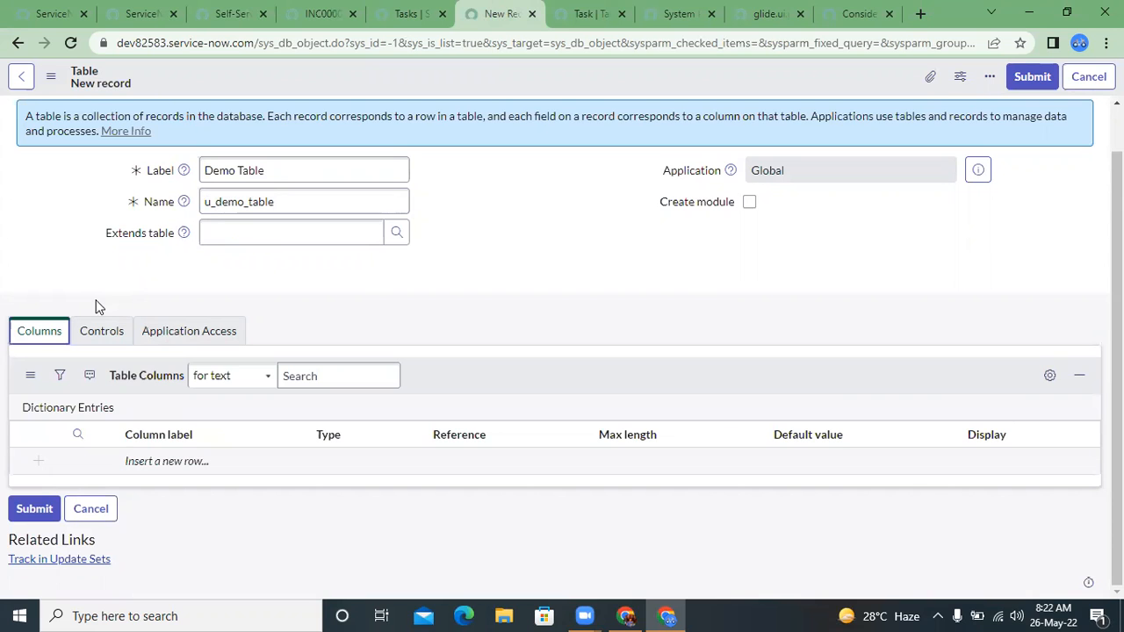
{"action": "left_click", "coordinate": [100, 331]}
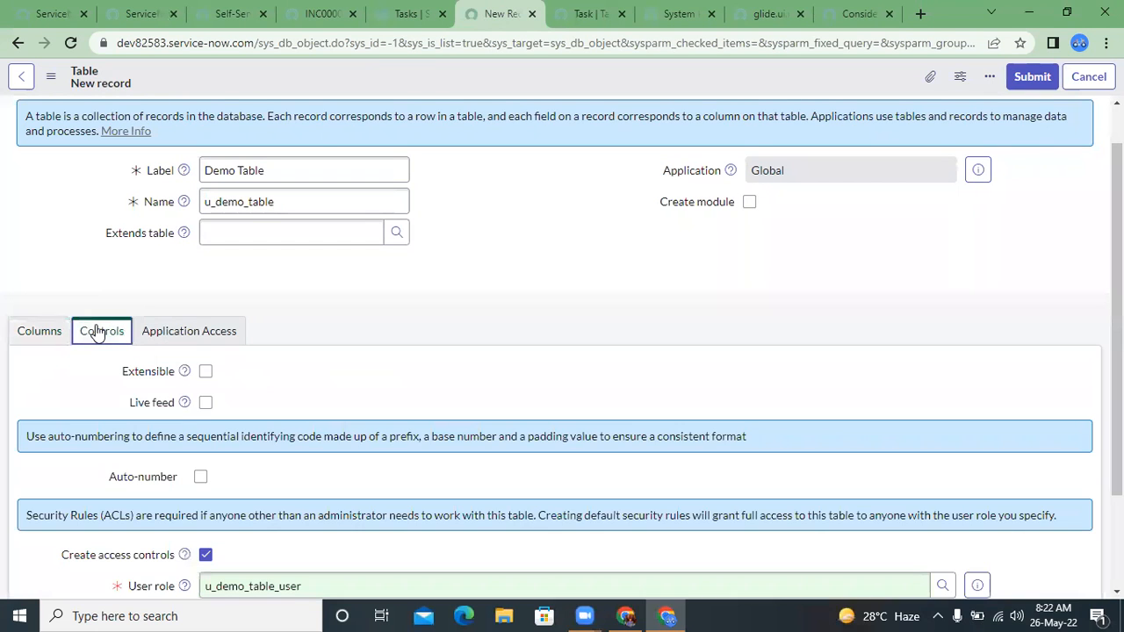
Examine the Extensible control of the Demo Table in relation to its Extends table field.
{"action": "scroll", "coordinate": [105, 294], "scroll_direction": "down", "scroll_amount": 2}
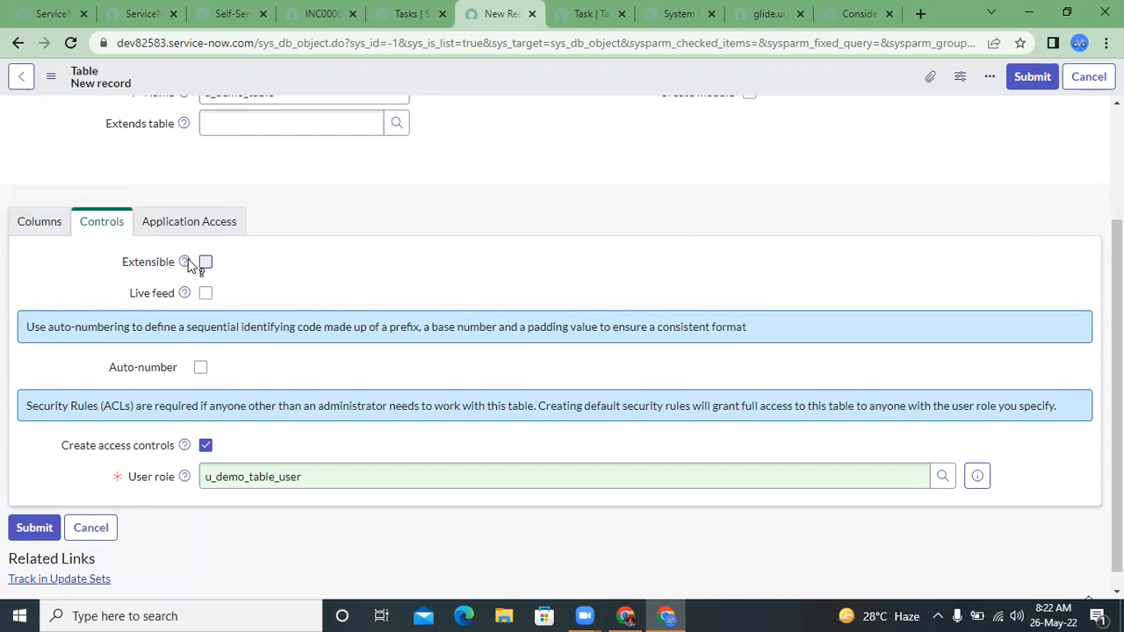
{"action": "mouse_move", "coordinate": [187, 263]}
{"action": "left_click", "coordinate": [209, 261]}
{"action": "scroll", "coordinate": [209, 261], "scroll_direction": "up", "scroll_amount": 2}
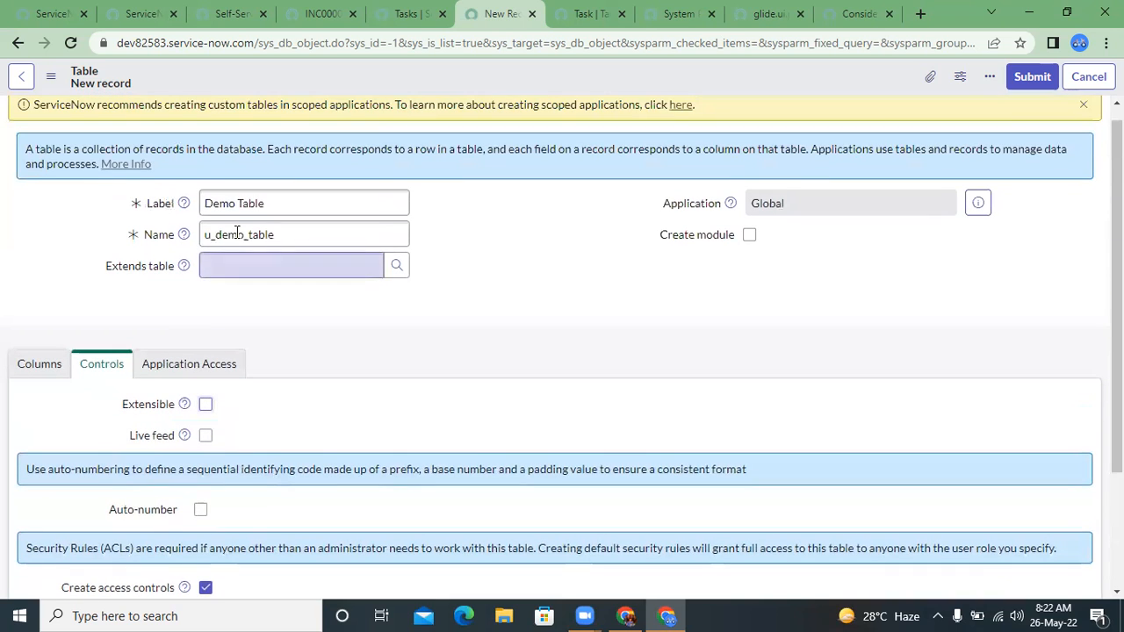
{"action": "left_click", "coordinate": [477, 212]}
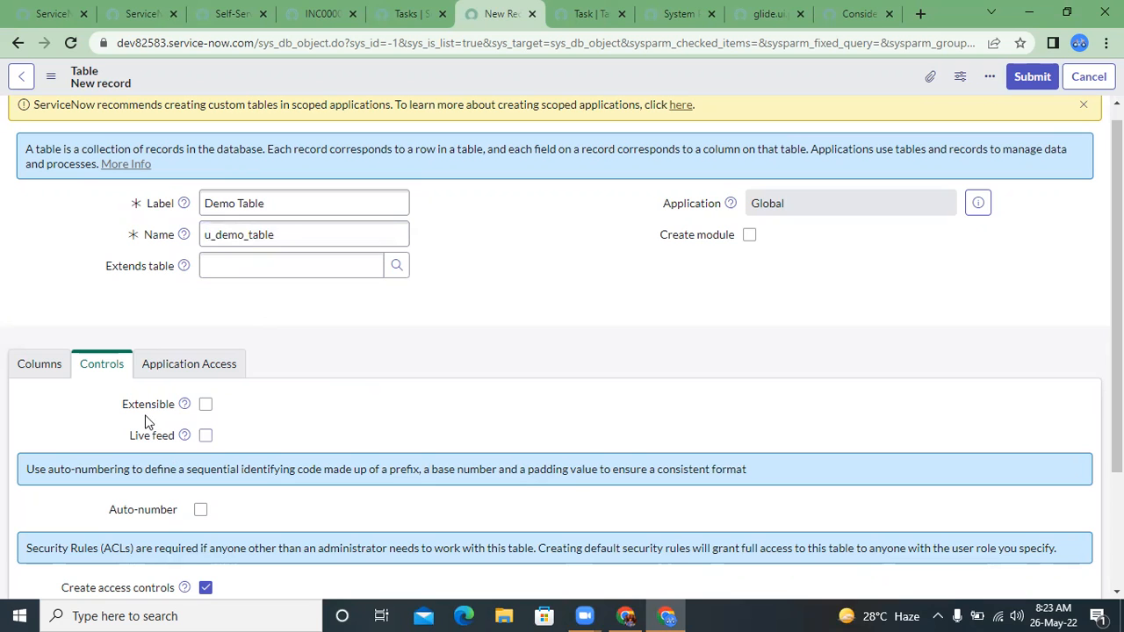
Read what the Live feed and Auto-number controls of the Demo Table are for.
{"action": "scroll", "coordinate": [245, 412], "scroll_direction": "down", "scroll_amount": 1}
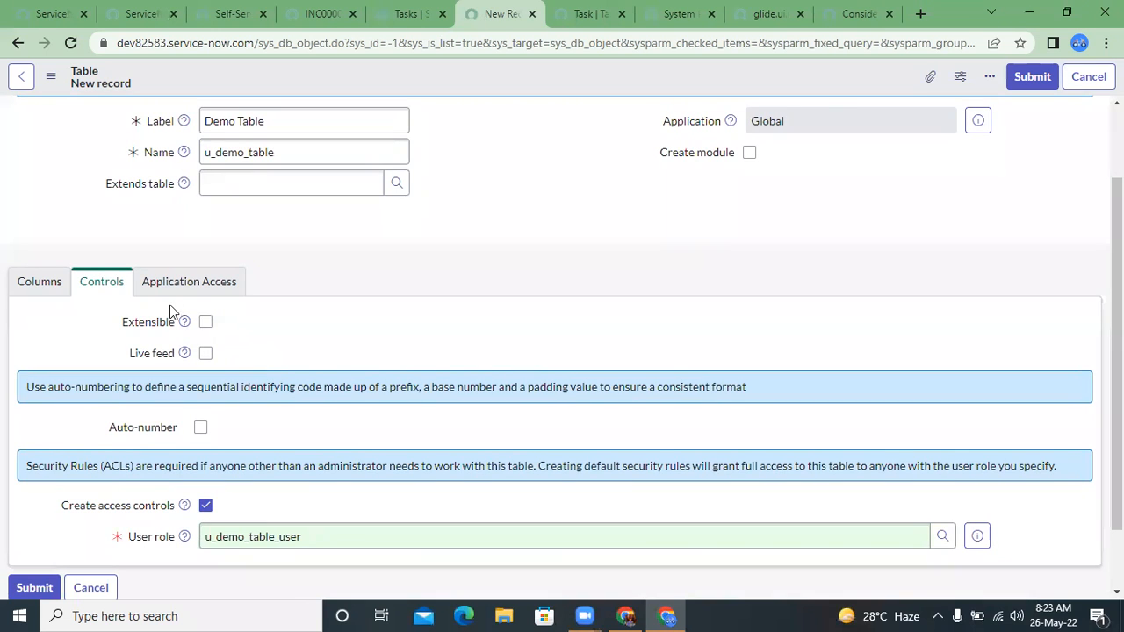
{"action": "scroll", "coordinate": [224, 333], "scroll_direction": "down", "scroll_amount": 1}
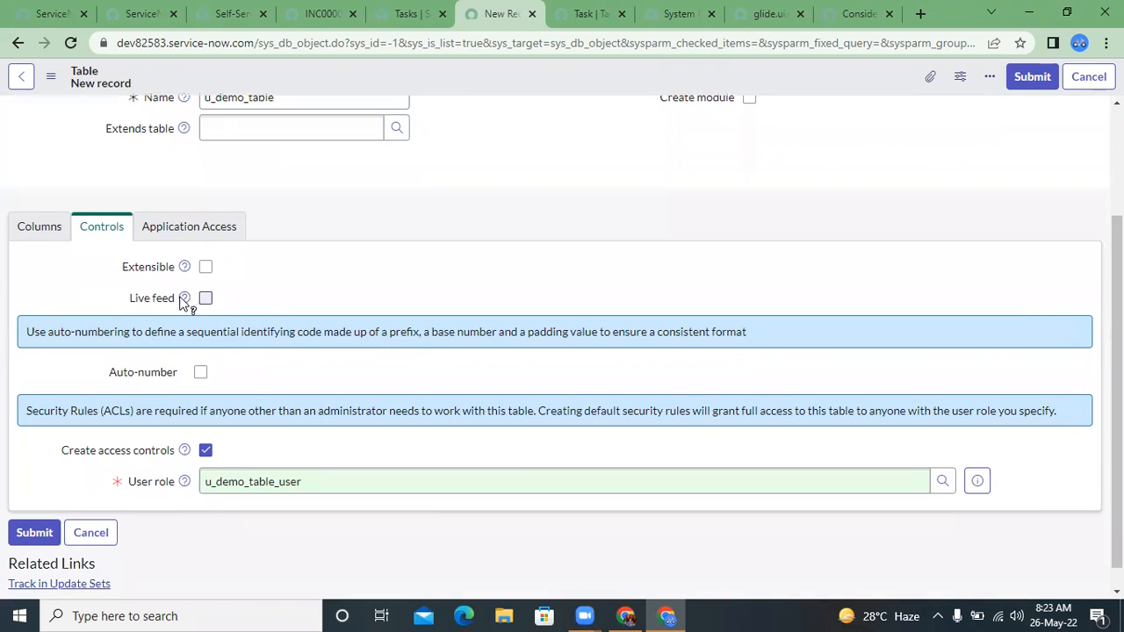
{"action": "mouse_move", "coordinate": [185, 300]}
{"action": "scroll", "coordinate": [224, 335], "scroll_direction": "down", "scroll_amount": 1}
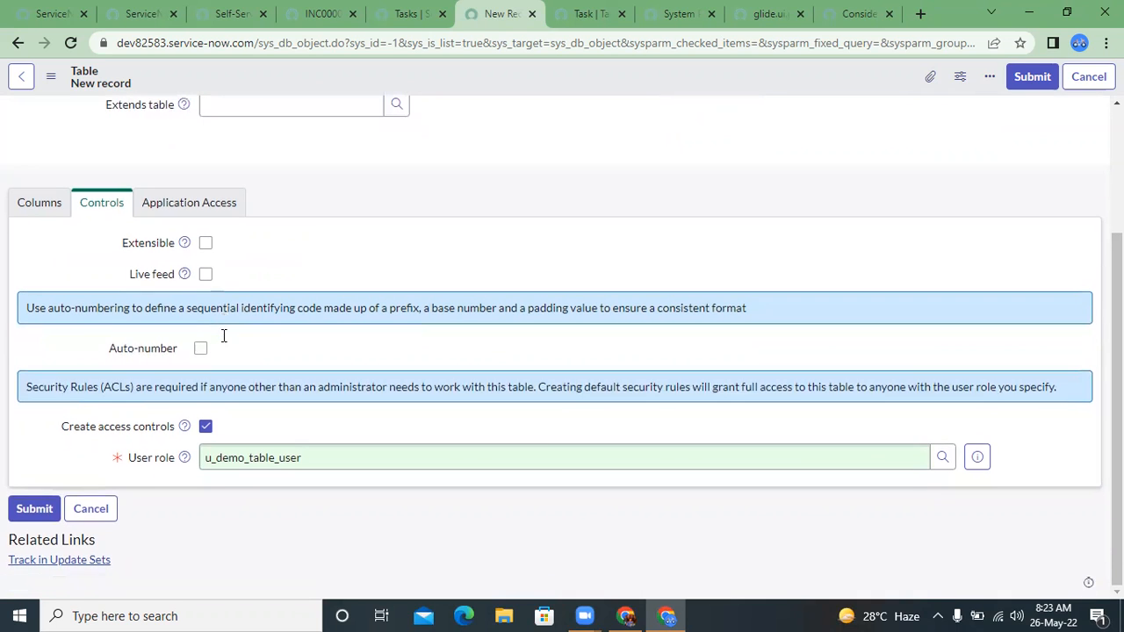
Examine the Number field of the open incident record as an example of the Auto-number control.
{"action": "double_click", "coordinate": [123, 352]}
{"action": "left_click", "coordinate": [321, 14]}
{"action": "scroll", "coordinate": [252, 177], "scroll_direction": "up", "scroll_amount": 3}
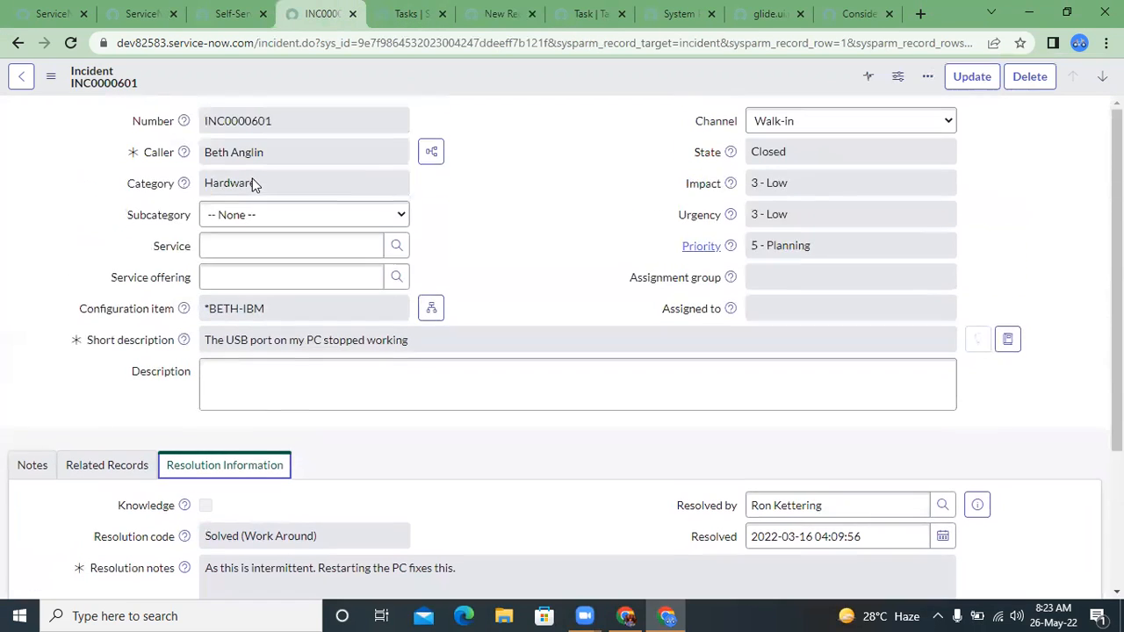
{"action": "double_click", "coordinate": [232, 120]}
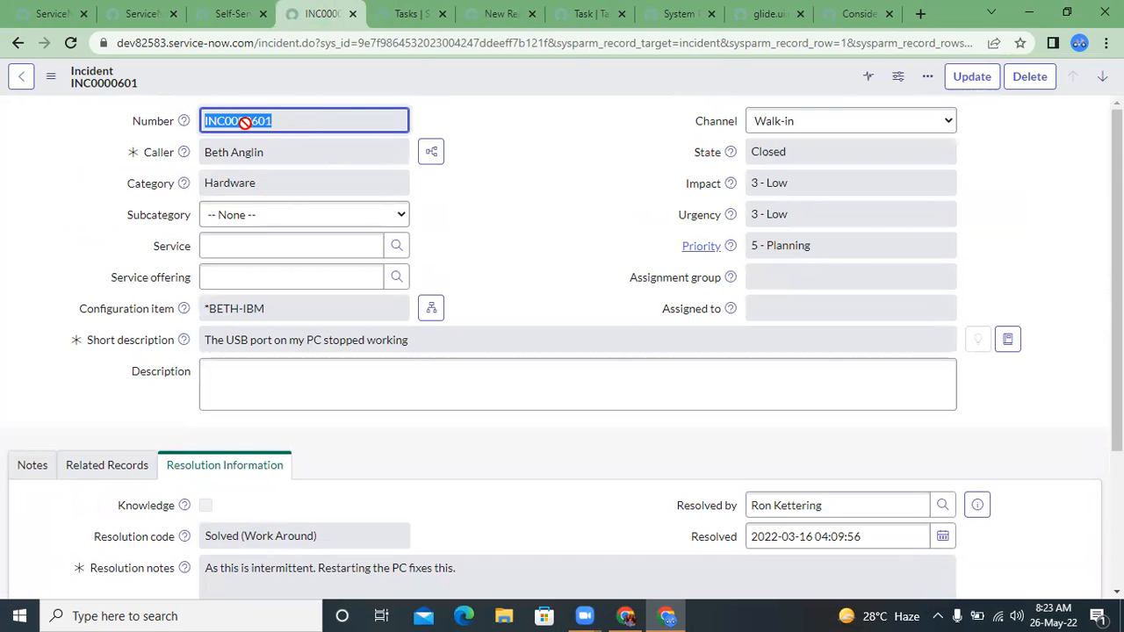
{"action": "left_click", "coordinate": [373, 88]}
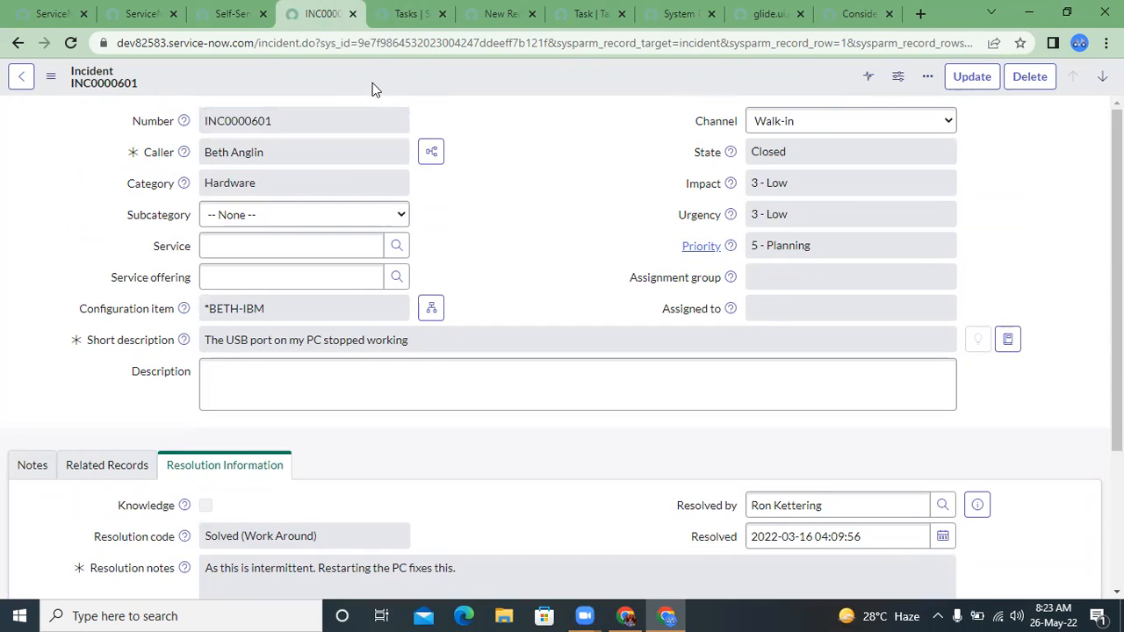
Return to the new Demo Table record and enable its Auto-number control.
{"action": "left_click", "coordinate": [417, 14]}
{"action": "left_click", "coordinate": [496, 13]}
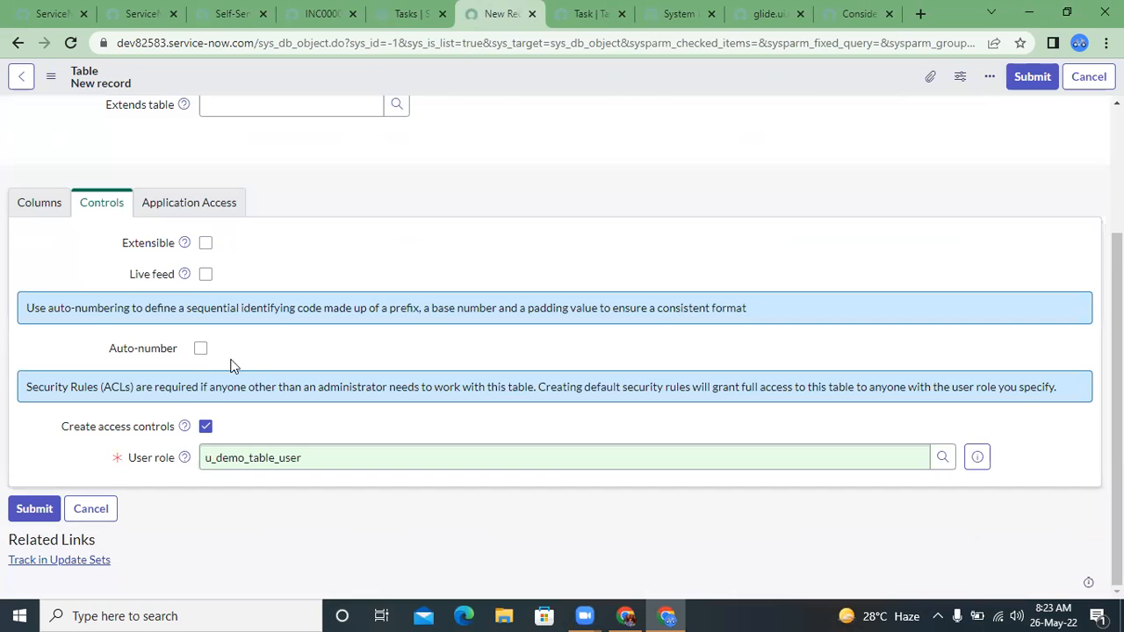
{"action": "left_click", "coordinate": [201, 350]}
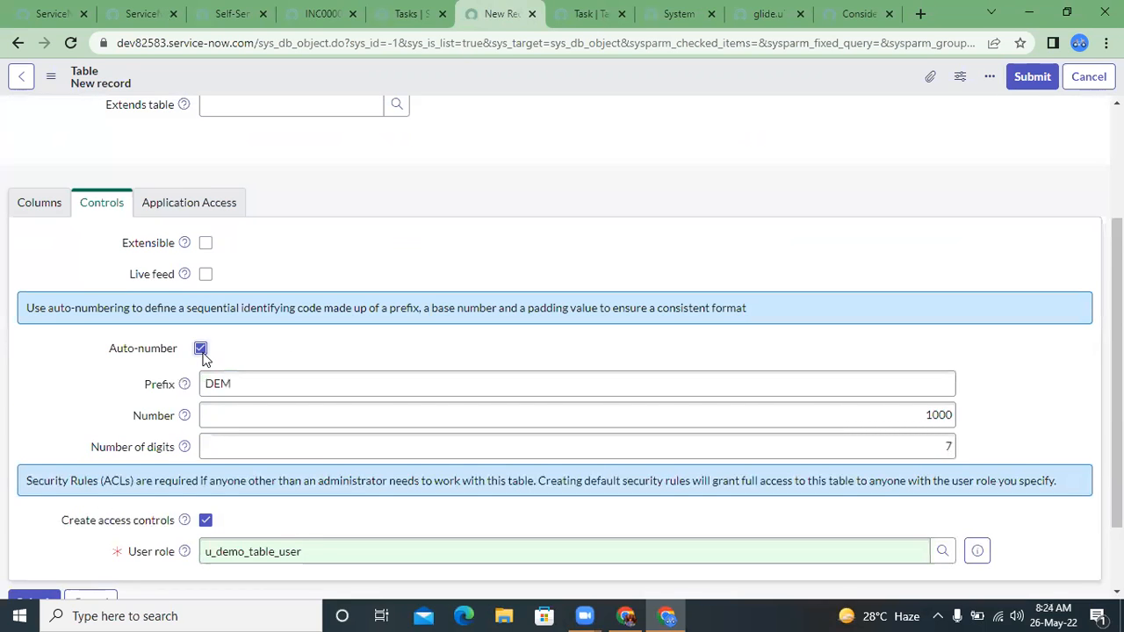
{"action": "scroll", "coordinate": [201, 351], "scroll_direction": "down", "scroll_amount": 2}
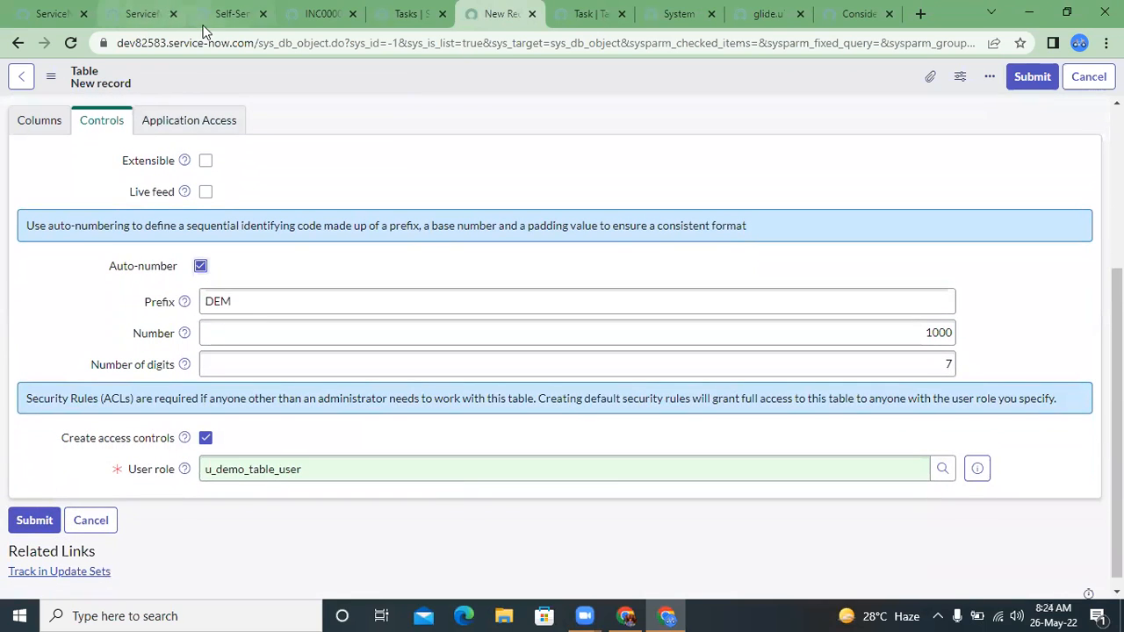
Set the auto-number prefix of the Demo Table to DET.
{"action": "left_click", "coordinate": [234, 303]}
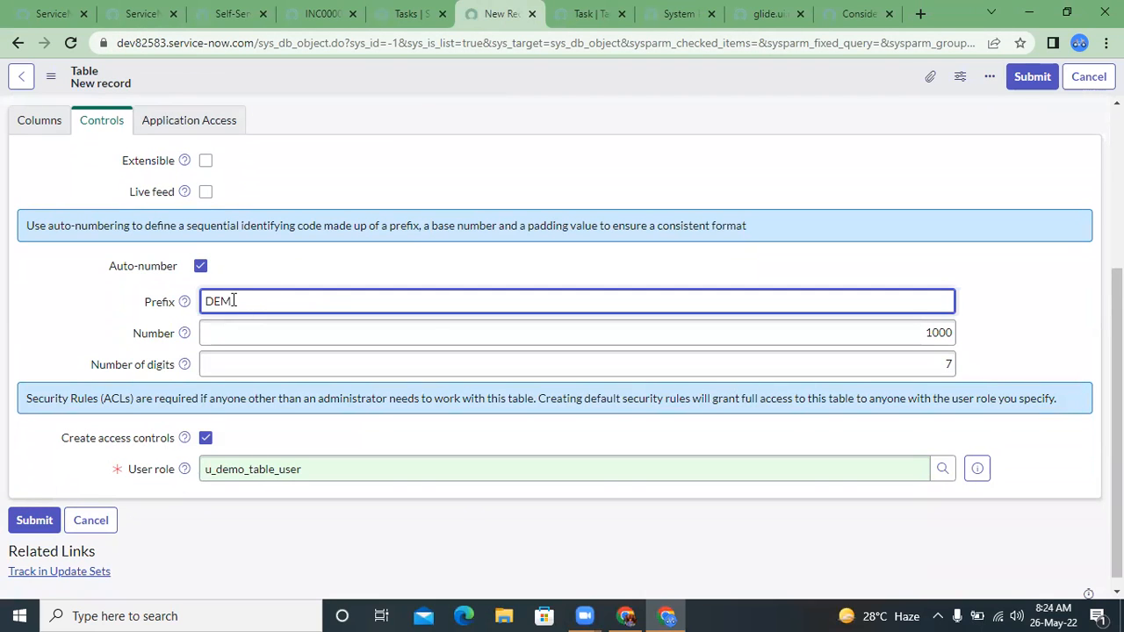
{"action": "double_click", "coordinate": [232, 300]}
{"action": "scroll", "coordinate": [276, 259], "scroll_direction": "up", "scroll_amount": 3}
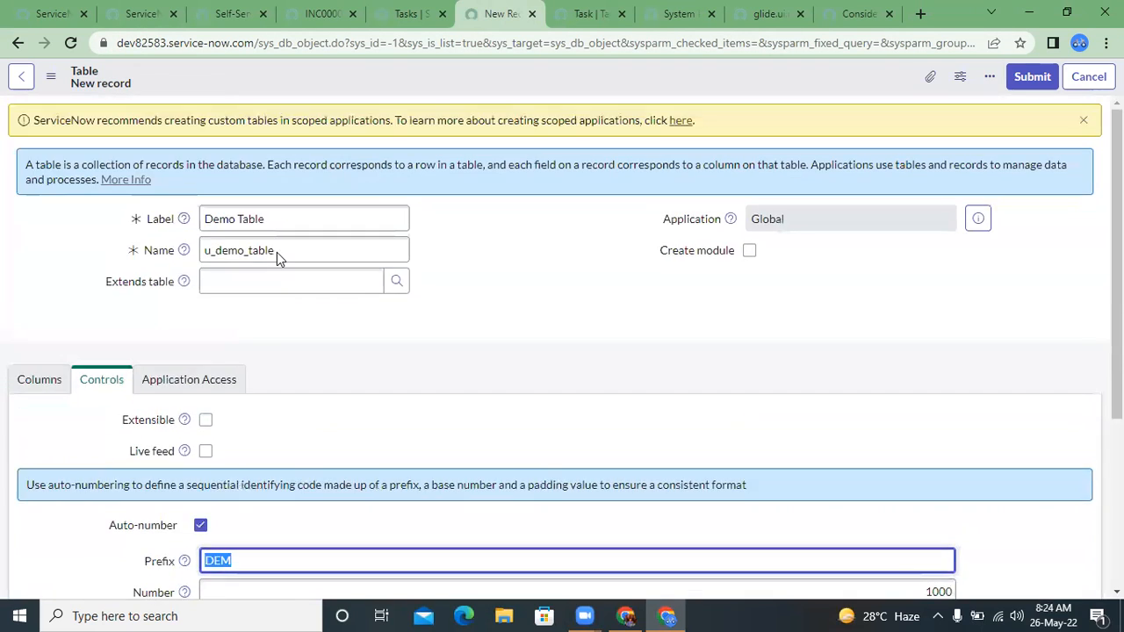
{"action": "scroll", "coordinate": [420, 397], "scroll_direction": "down", "scroll_amount": 3}
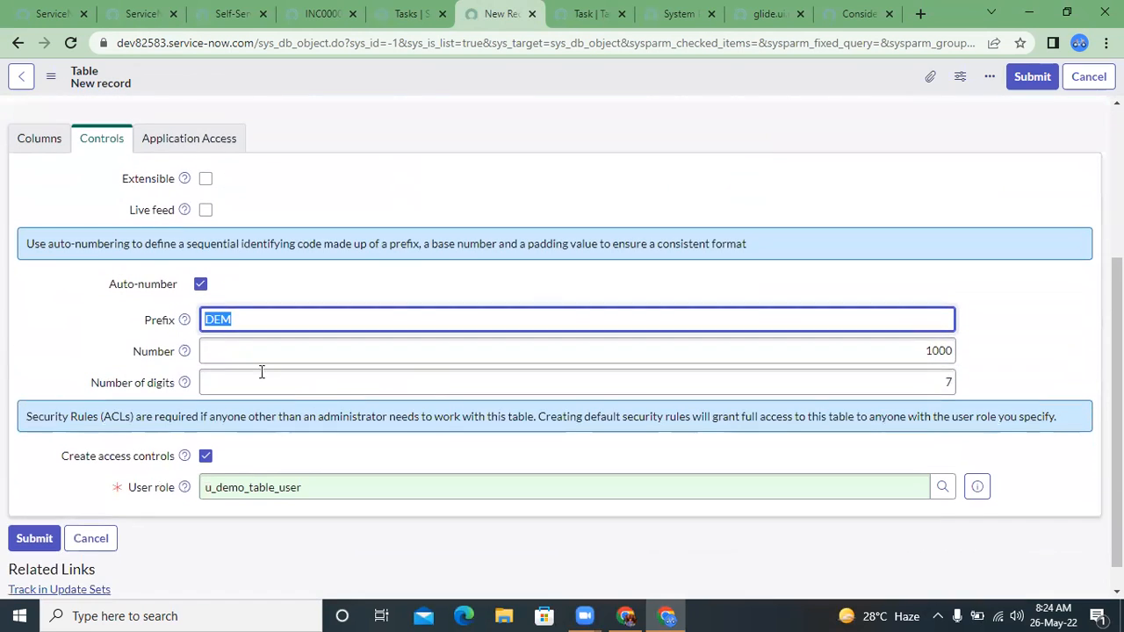
{"action": "left_click", "coordinate": [234, 323]}
{"action": "double_click", "coordinate": [233, 330]}
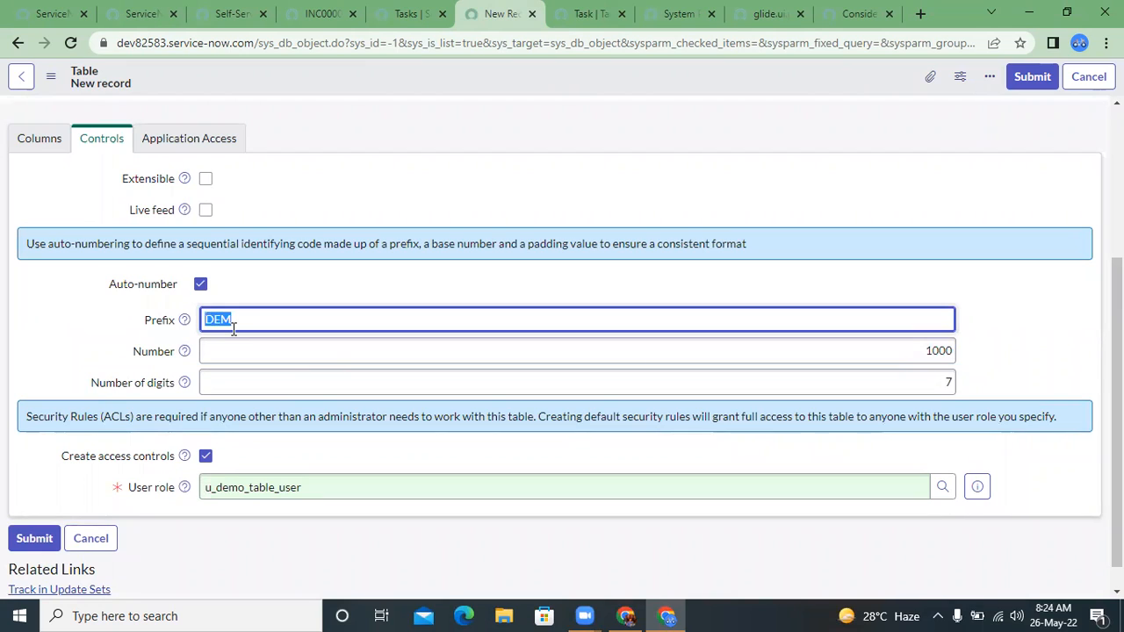
{"action": "type", "text": "DET"}
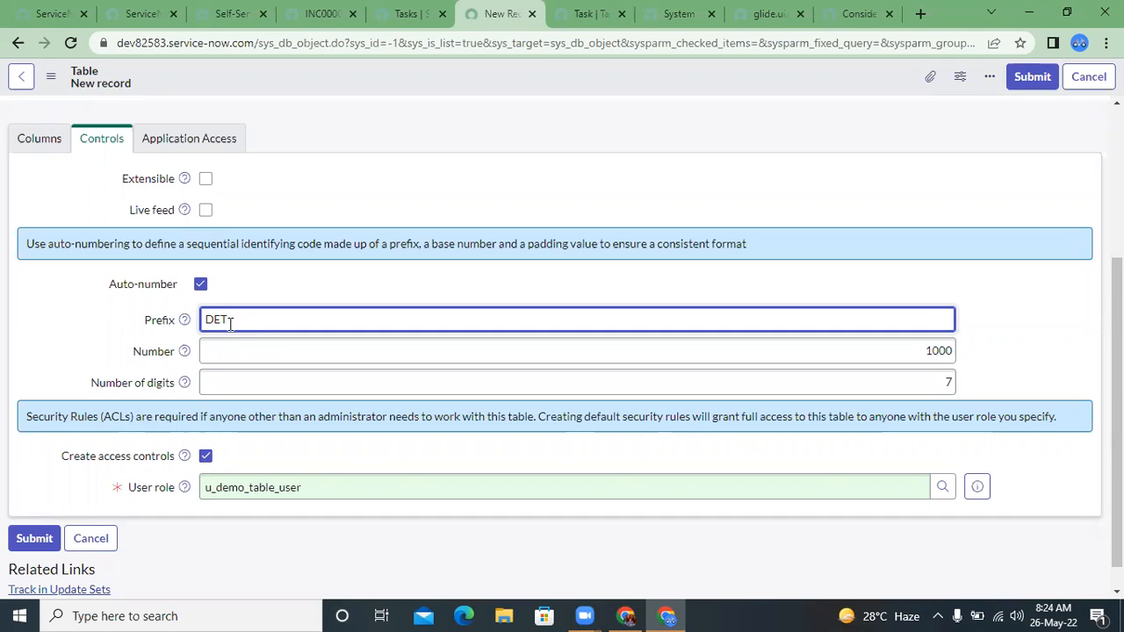
{"action": "double_click", "coordinate": [231, 324]}
{"action": "left_click", "coordinate": [237, 333]}
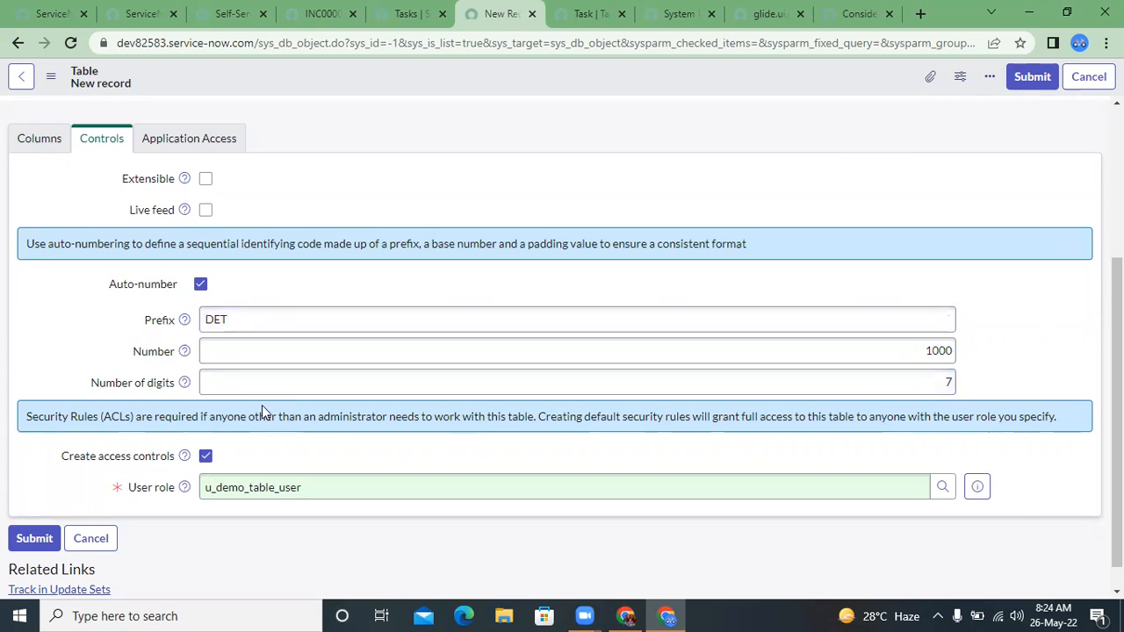
Read what the auto-number Number field is for and relate it to the prefix and Number of digits.
{"action": "left_click", "coordinate": [187, 353]}
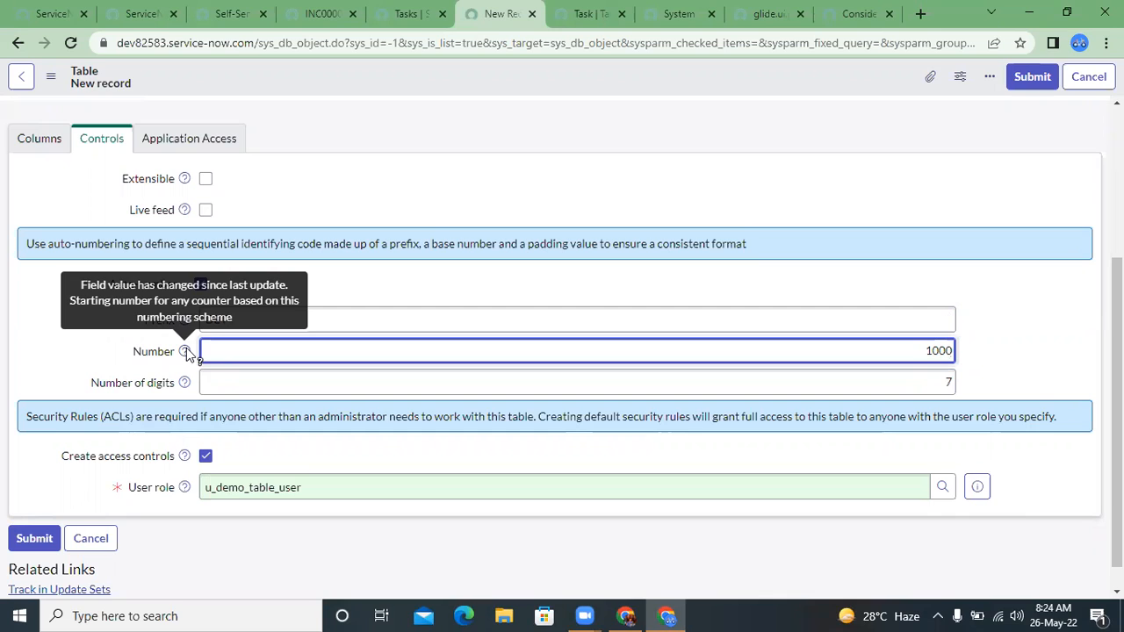
{"action": "left_click", "coordinate": [946, 376]}
{"action": "left_click", "coordinate": [928, 352]}
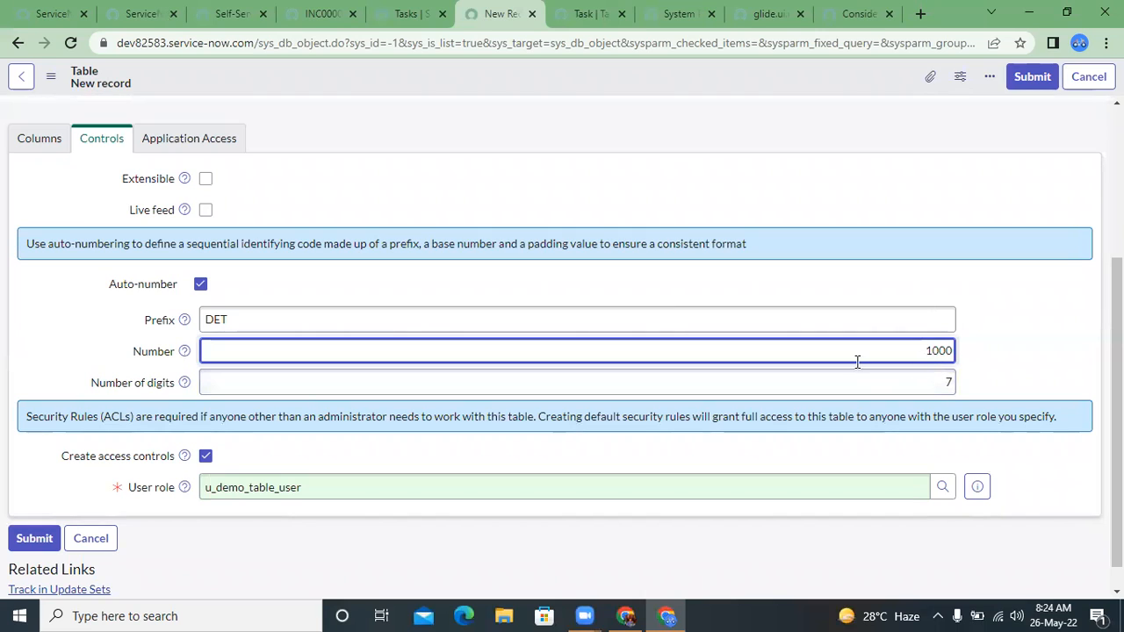
{"action": "left_click", "coordinate": [542, 382]}
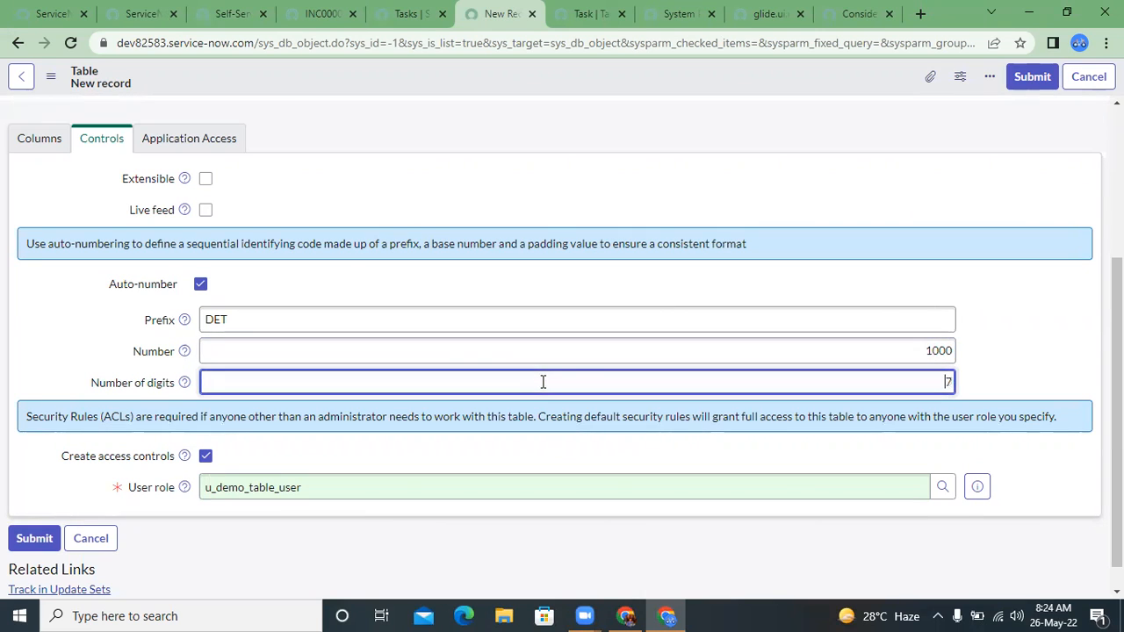
{"action": "left_click", "coordinate": [423, 349]}
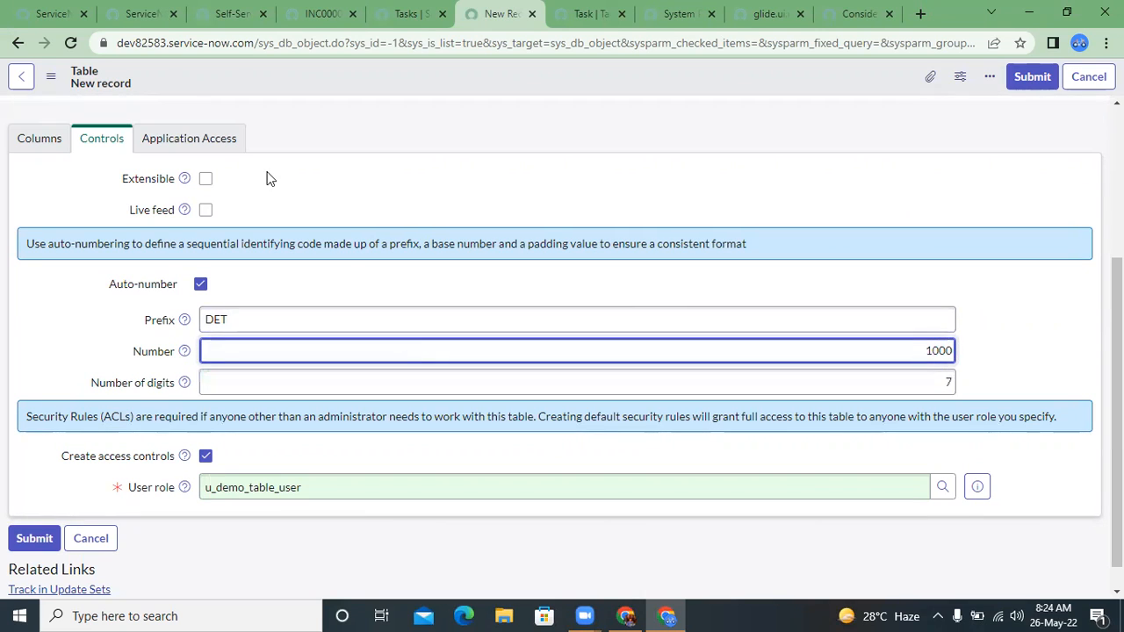
{"action": "double_click", "coordinate": [236, 326]}
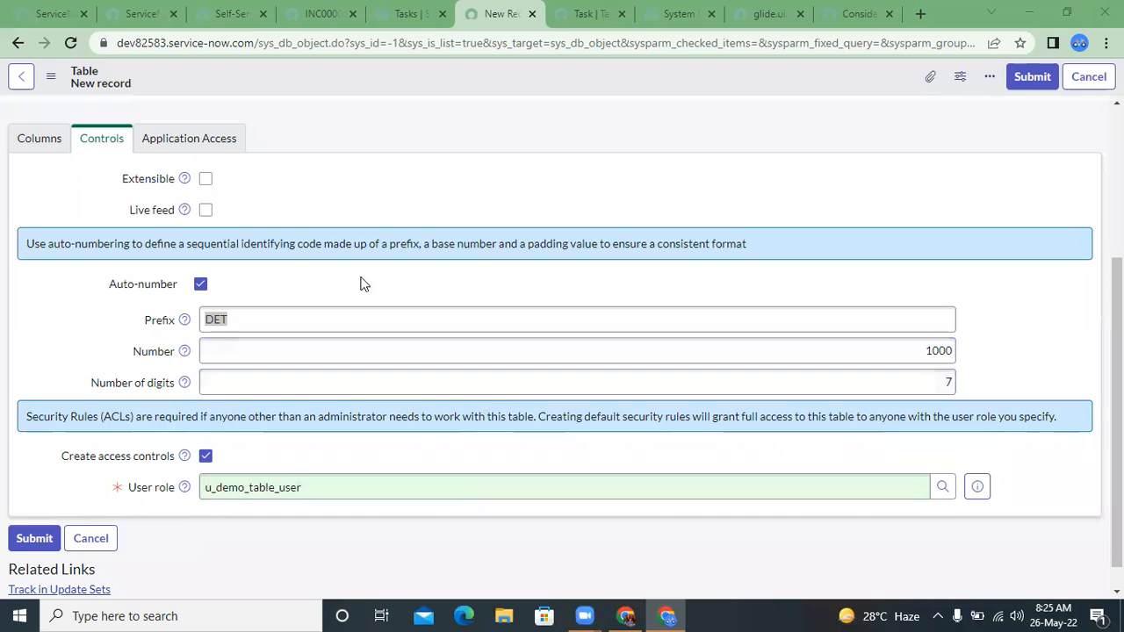
Review the Demo Table's auto-number prefix and starting number, and read the purpose of Number of digits.
{"action": "left_click", "coordinate": [303, 312]}
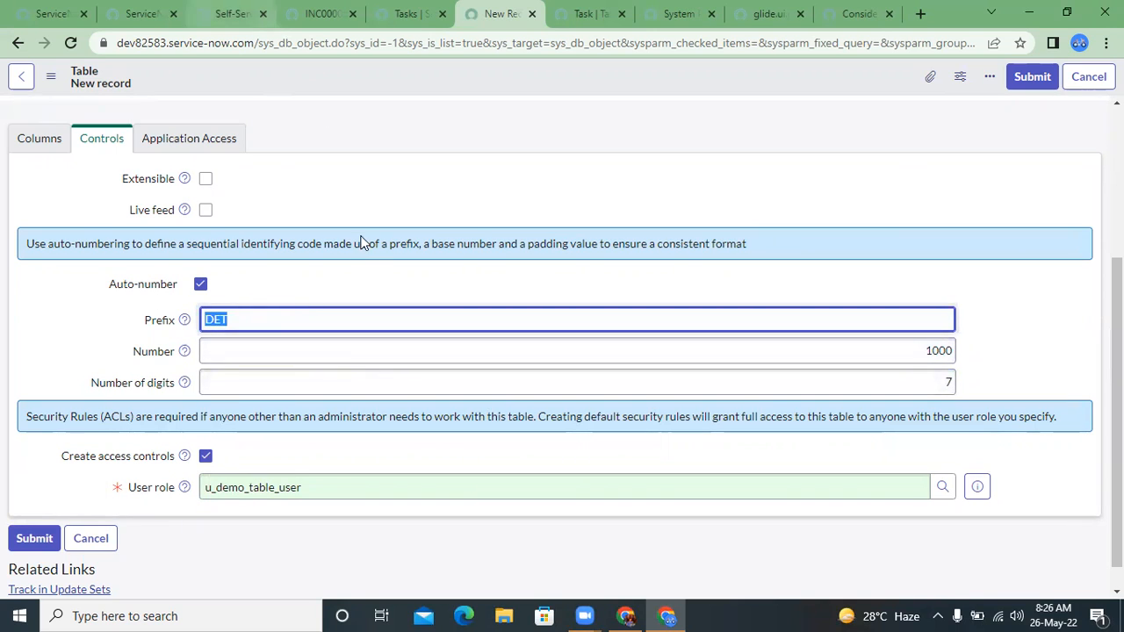
{"action": "left_click", "coordinate": [303, 312]}
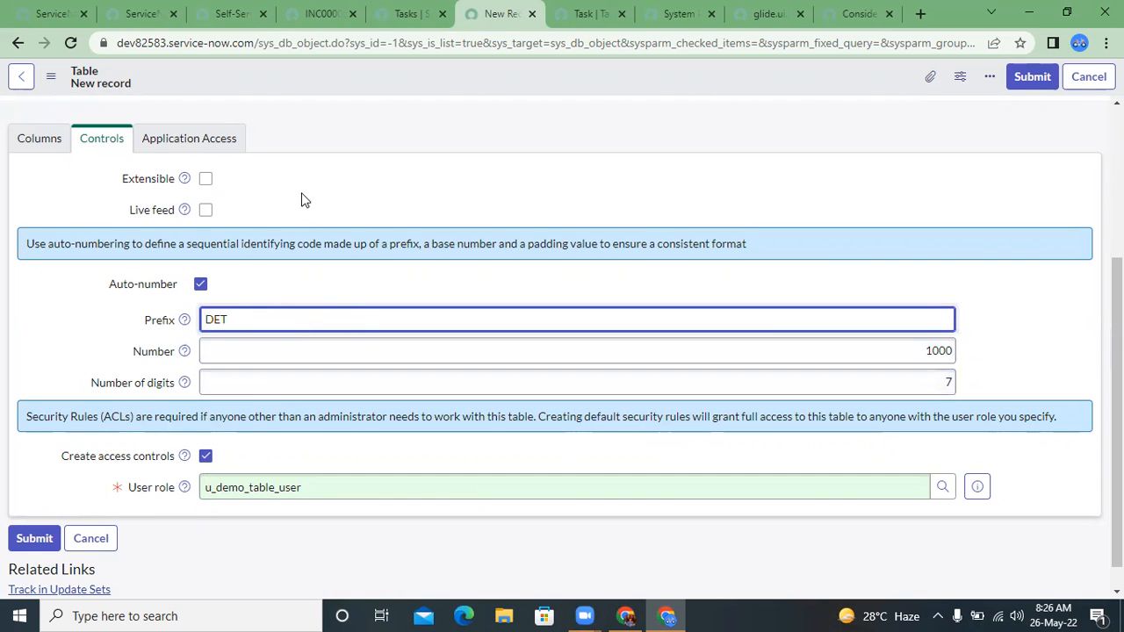
{"action": "scroll", "coordinate": [302, 198], "scroll_direction": "up", "scroll_amount": 1}
{"action": "scroll", "coordinate": [301, 199], "scroll_direction": "up", "scroll_amount": 1}
{"action": "scroll", "coordinate": [301, 199], "scroll_direction": "down", "scroll_amount": 1}
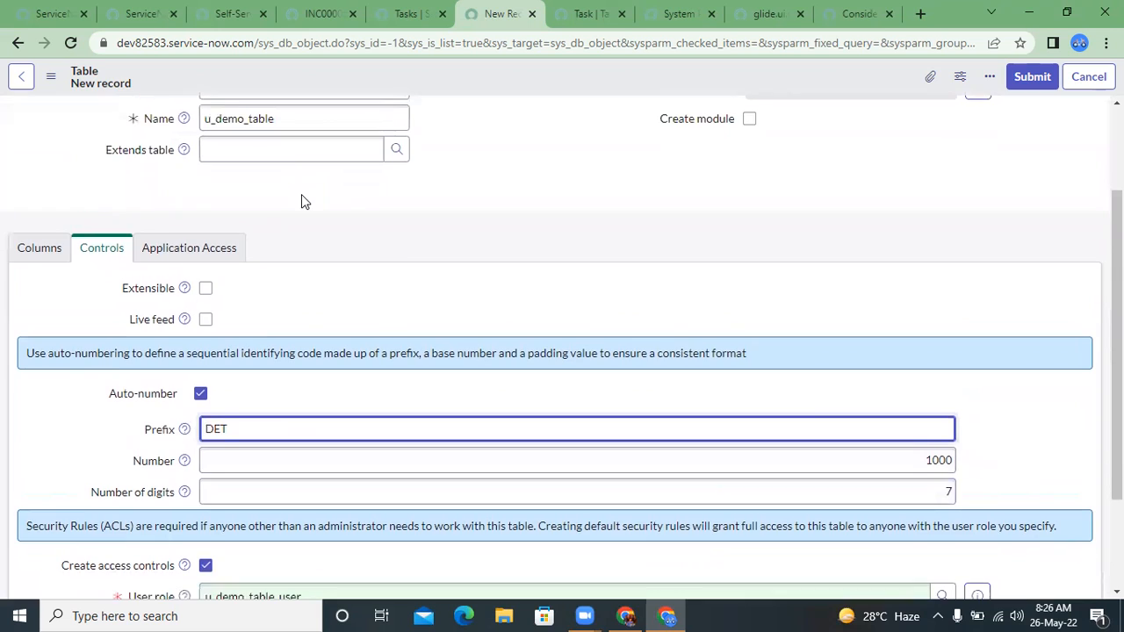
{"action": "scroll", "coordinate": [615, 316], "scroll_direction": "down", "scroll_amount": 3}
{"action": "left_click", "coordinate": [864, 317]}
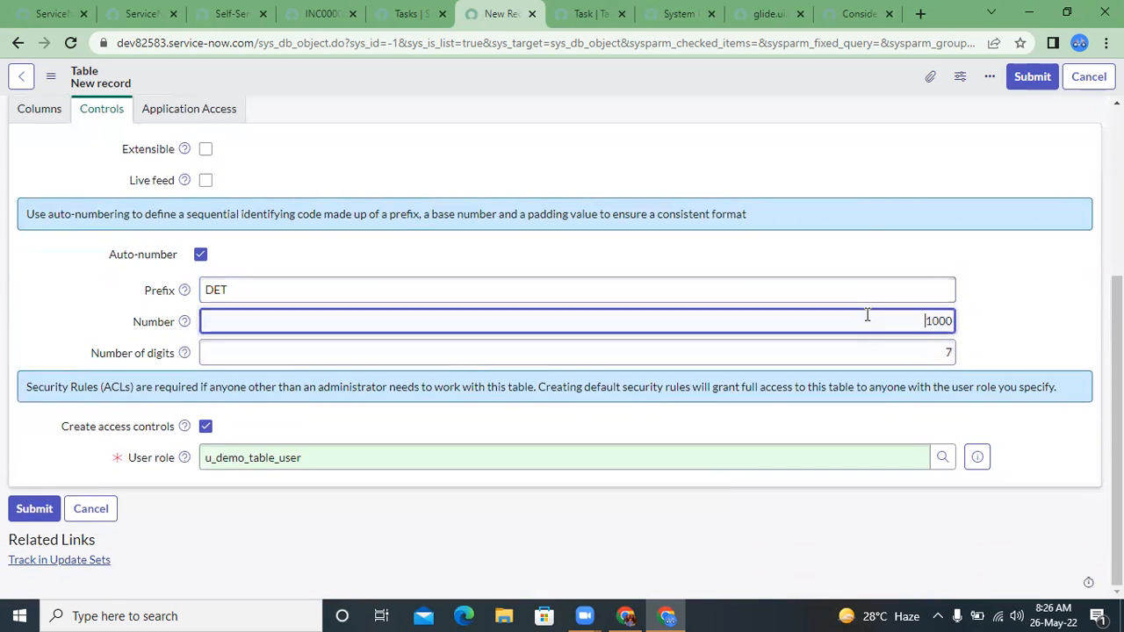
{"action": "left_click", "coordinate": [307, 348]}
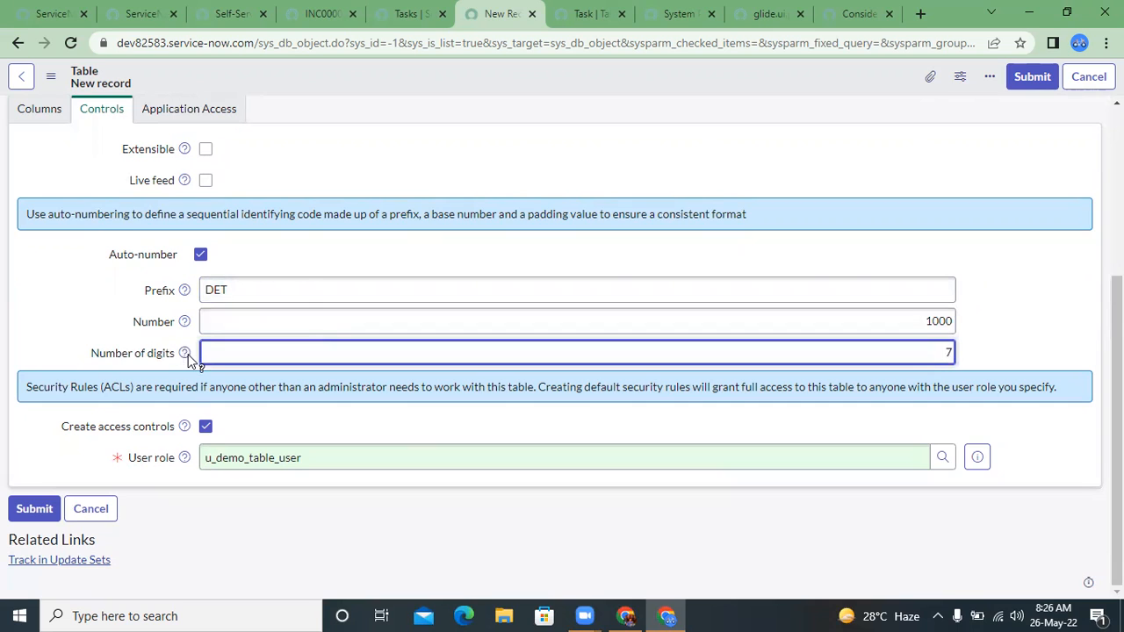
{"action": "mouse_move", "coordinate": [184, 353]}
{"action": "left_click", "coordinate": [339, 388]}
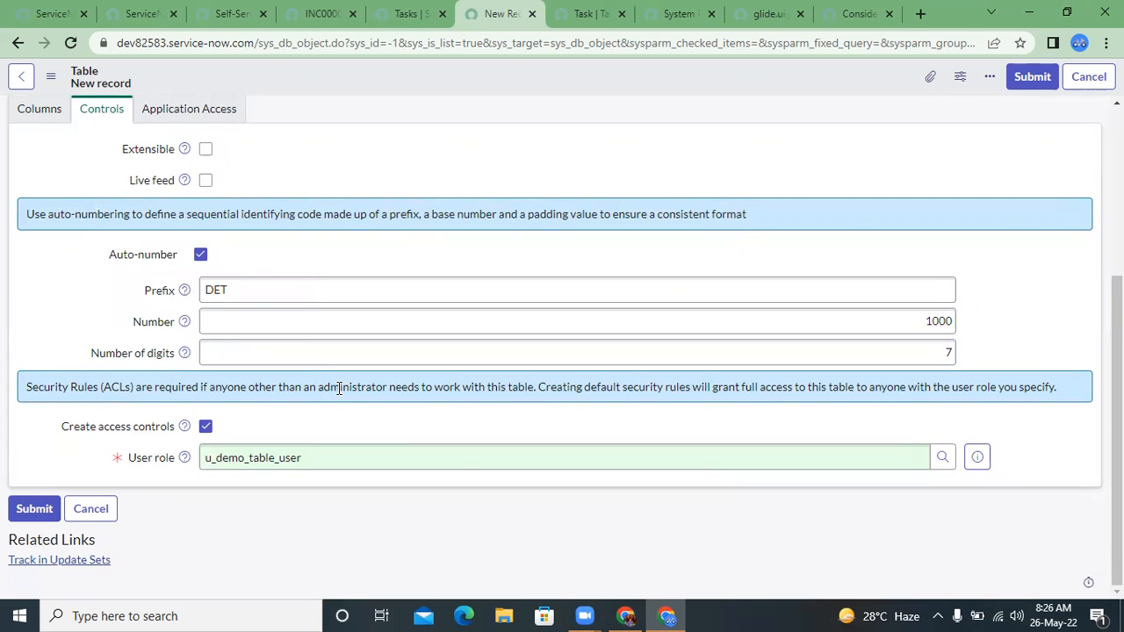
Clear the User role proposed for the Demo Table's access controls.
{"action": "left_click", "coordinate": [207, 427]}
{"action": "left_click", "coordinate": [207, 456]}
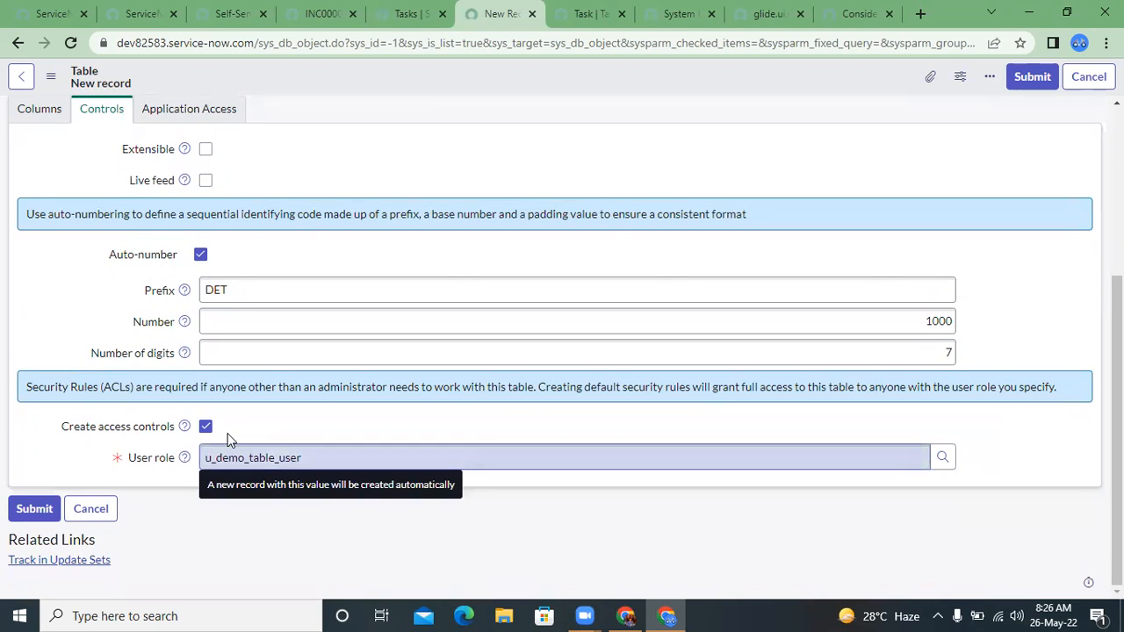
{"action": "left_click", "coordinate": [289, 458]}
{"action": "key", "text": "ctrl+a"}
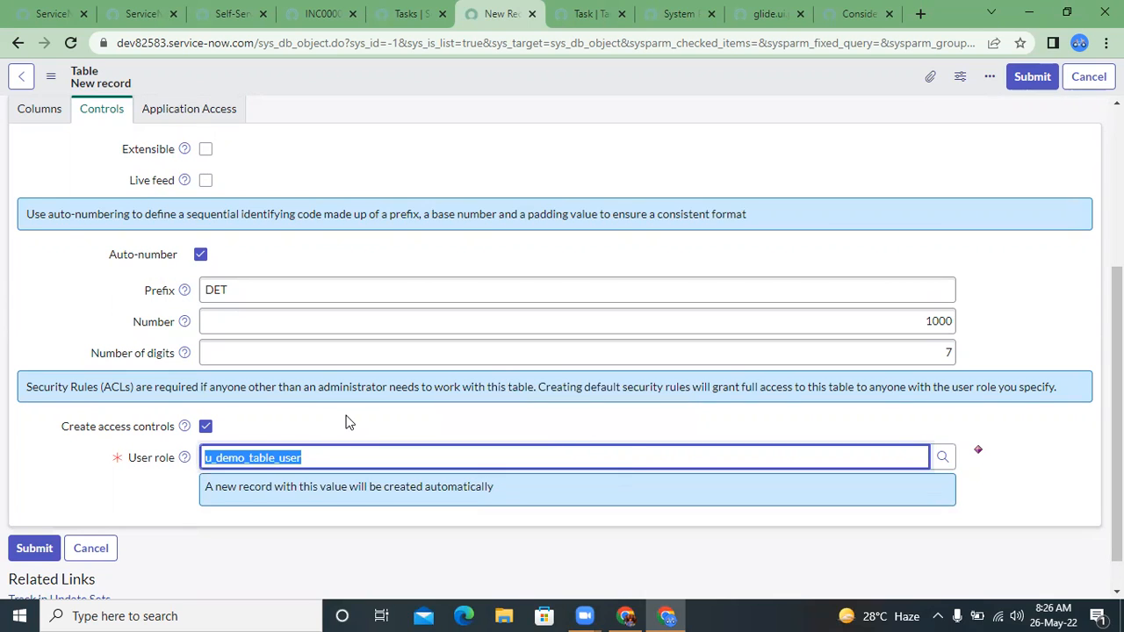
{"action": "left_click", "coordinate": [347, 422]}
{"action": "key", "text": "Tab"}
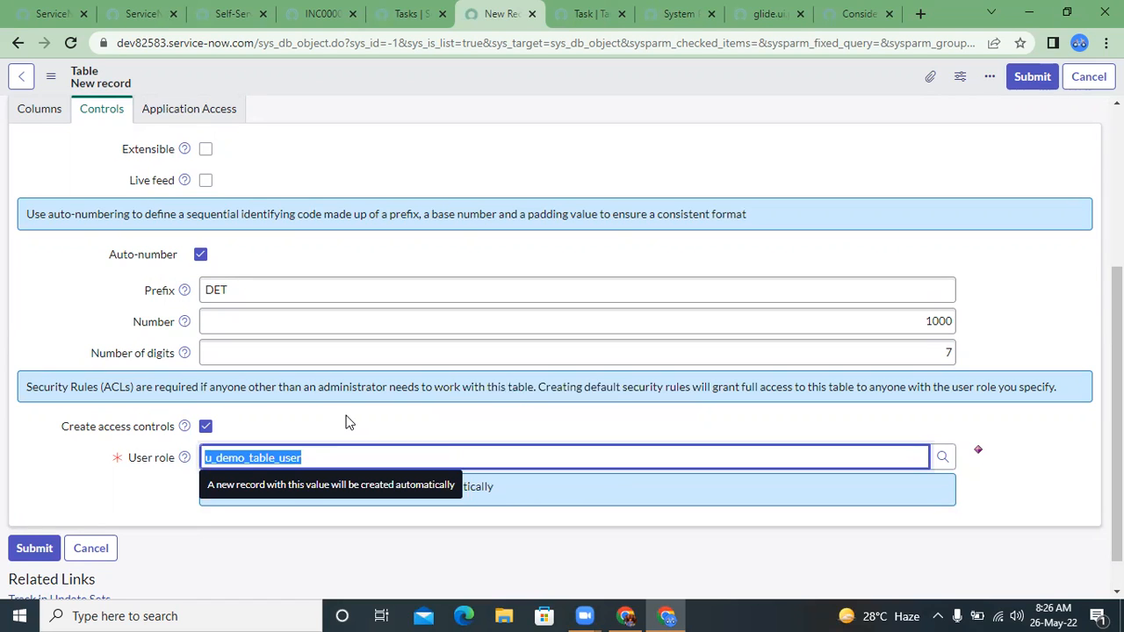
{"action": "key", "text": "BackSpace"}
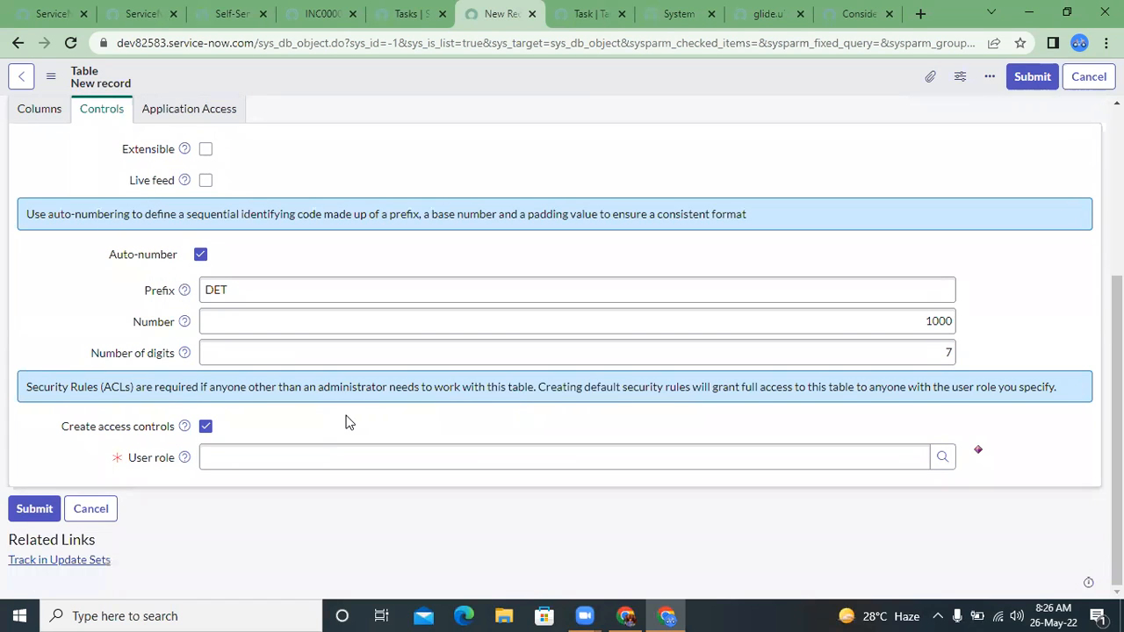
Turn off Create access controls for the Demo Table and save the record without leaving the form.
{"action": "right_click", "coordinate": [194, 406]}
{"action": "left_click", "coordinate": [208, 428]}
{"action": "left_click", "coordinate": [207, 429]}
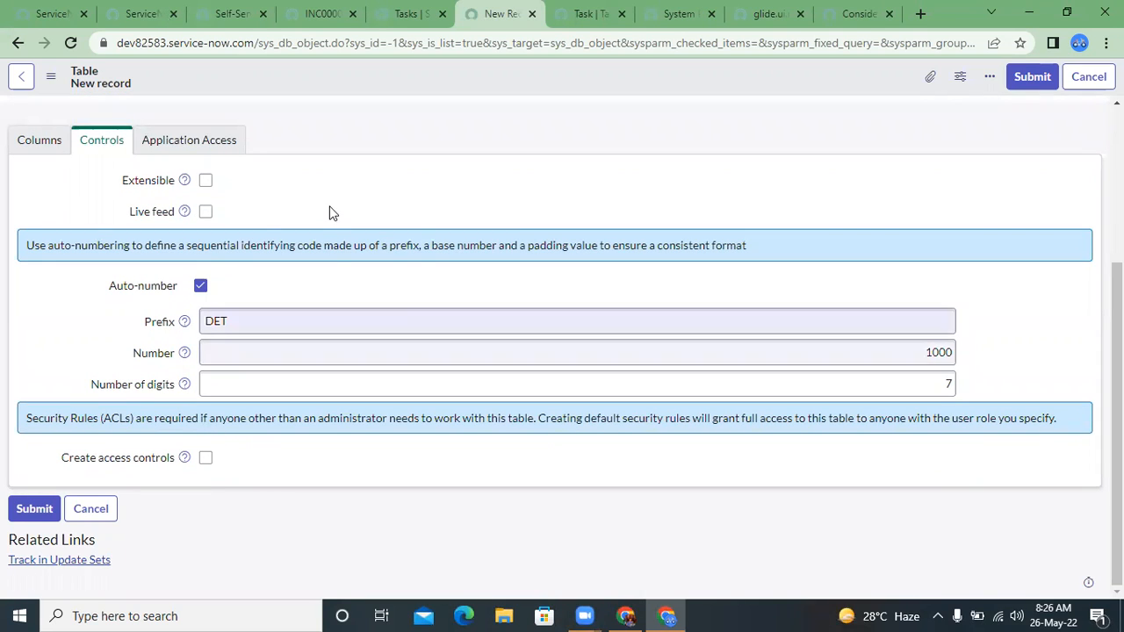
{"action": "right_click", "coordinate": [342, 78]}
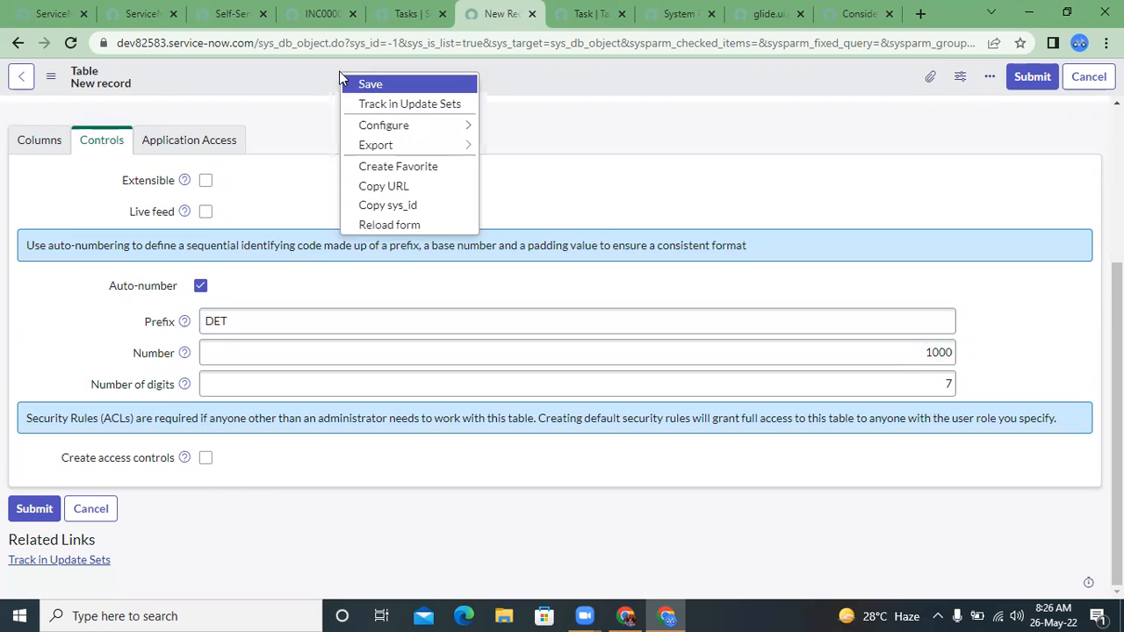
{"action": "left_click", "coordinate": [371, 85]}
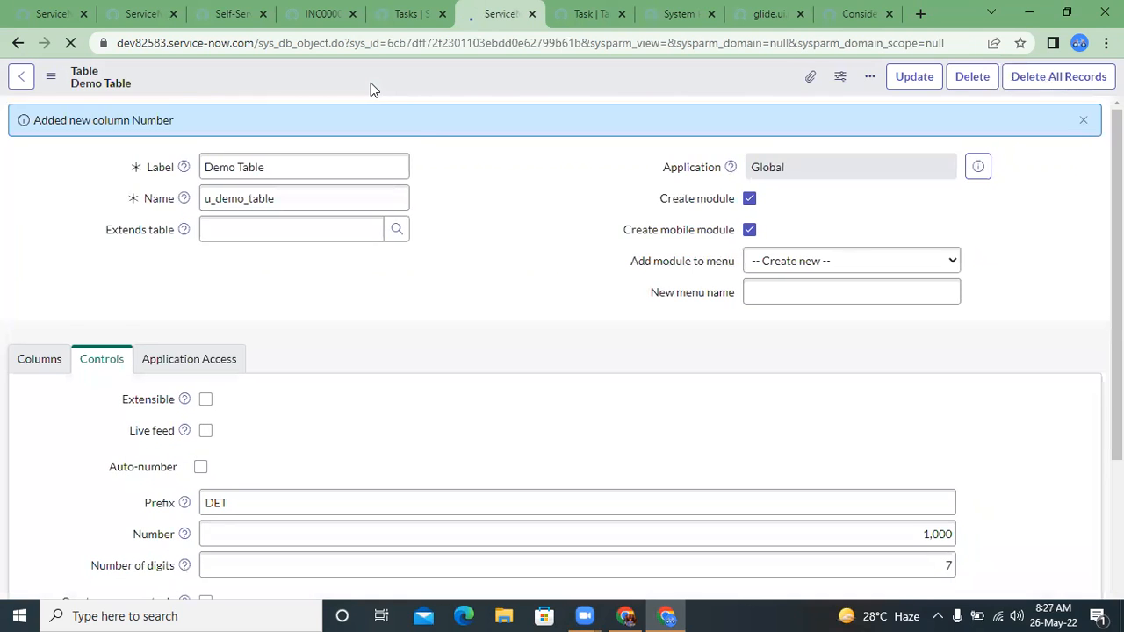
Examine the auto-number settings and the Columns list of the saved Demo Table, including its Number column.
{"action": "scroll", "coordinate": [530, 247], "scroll_direction": "down", "scroll_amount": 3}
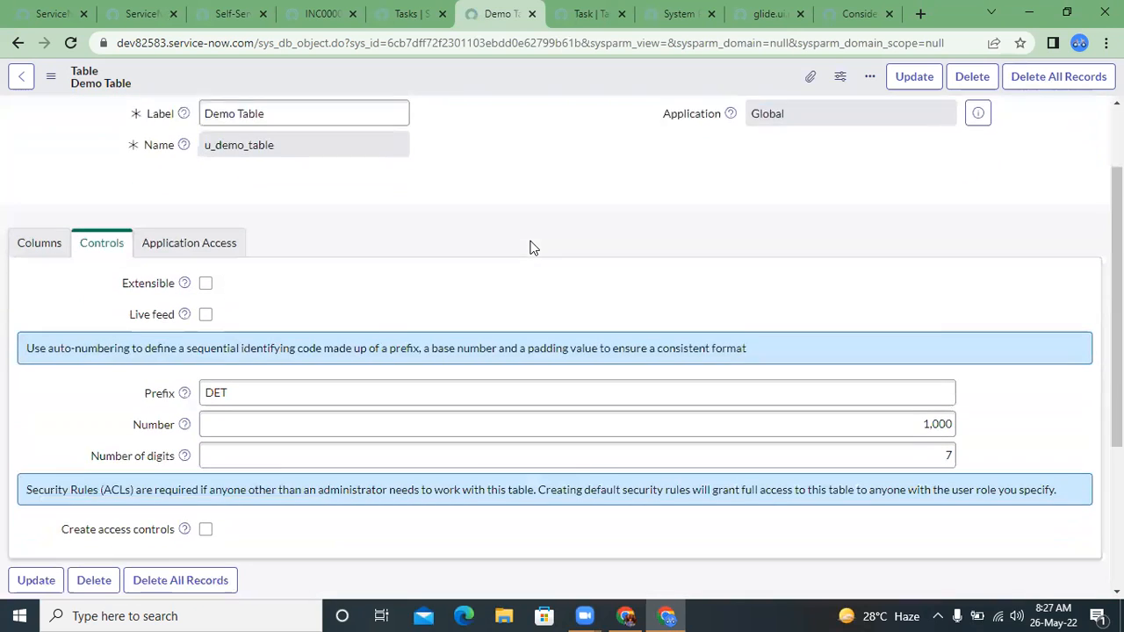
{"action": "scroll", "coordinate": [531, 248], "scroll_direction": "down", "scroll_amount": 1}
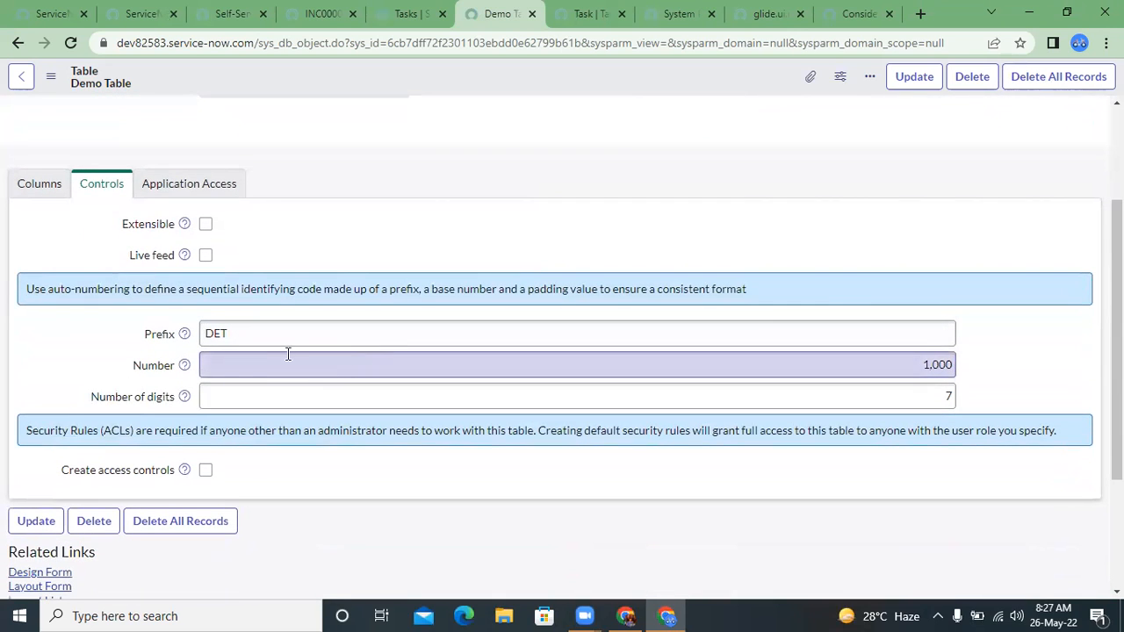
{"action": "left_click", "coordinate": [54, 184]}
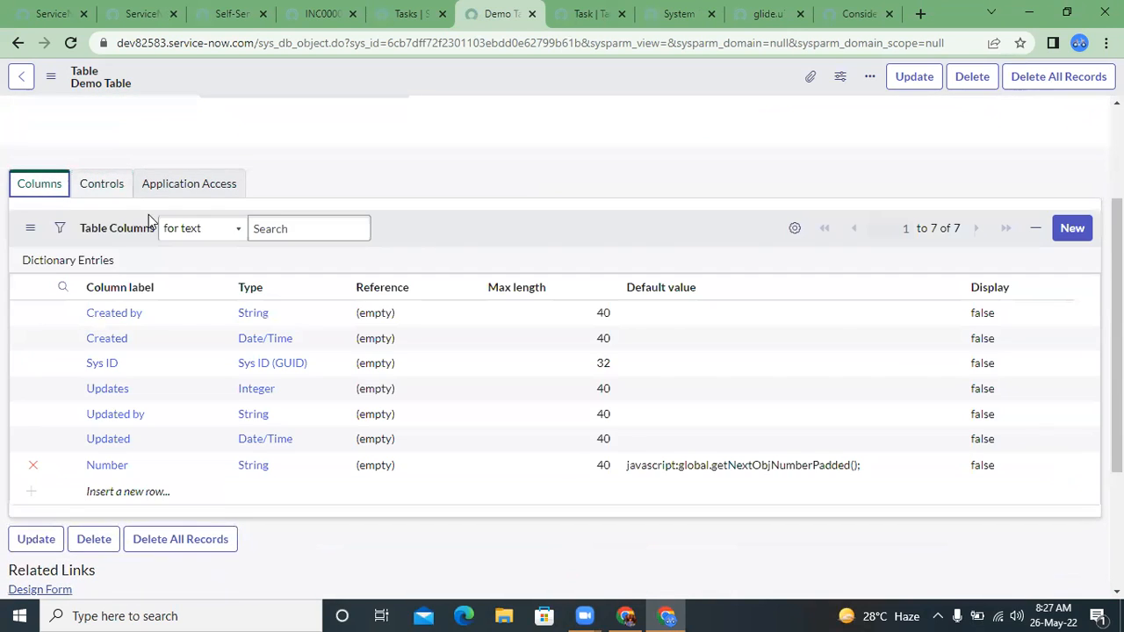
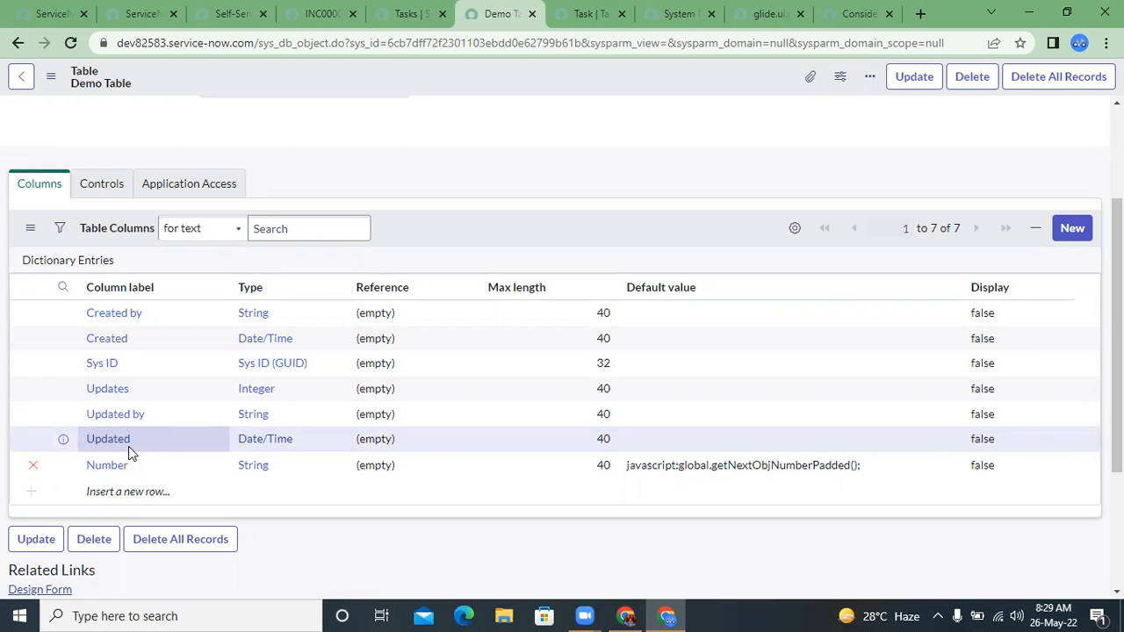
{"action": "left_click", "coordinate": [139, 187]}
{"action": "left_click", "coordinate": [108, 189]}
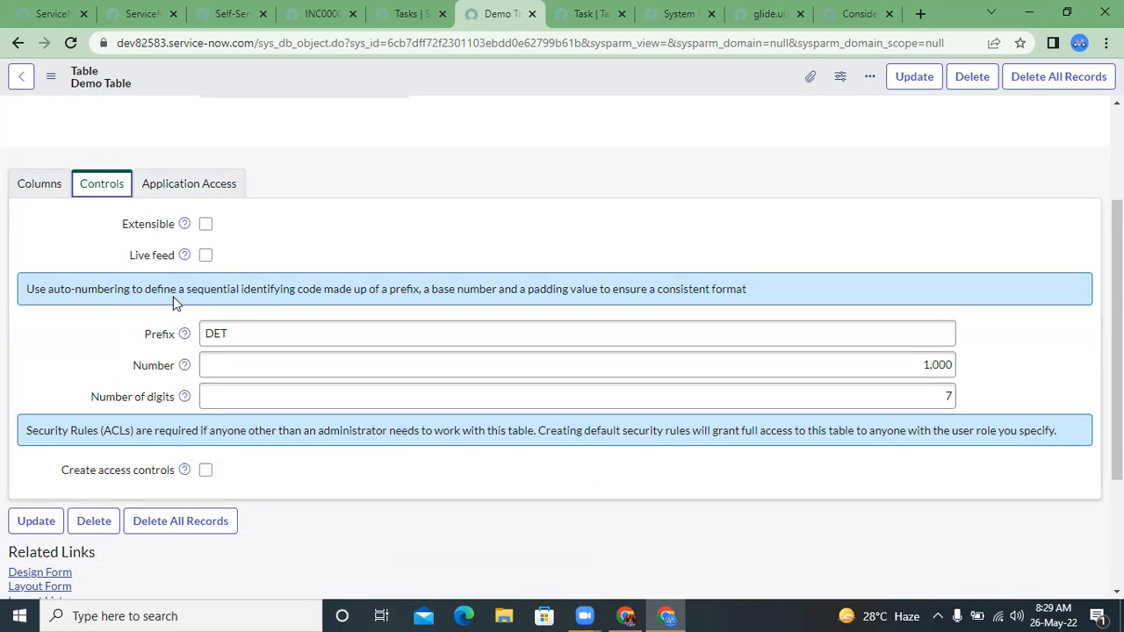
{"action": "left_click", "coordinate": [40, 178]}
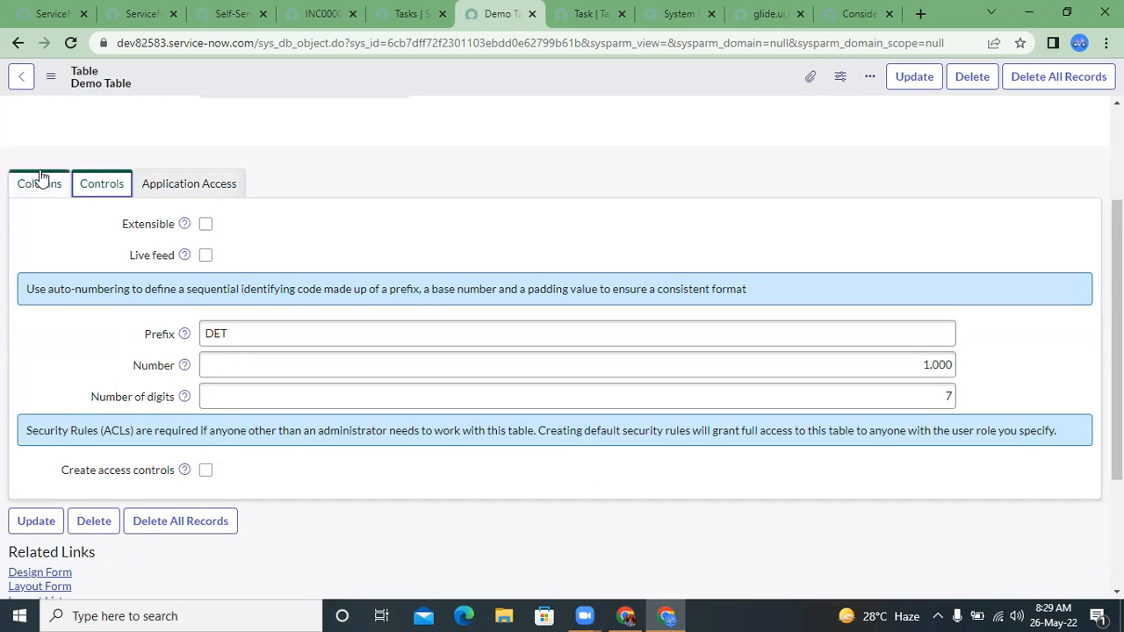
{"action": "double_click", "coordinate": [40, 172]}
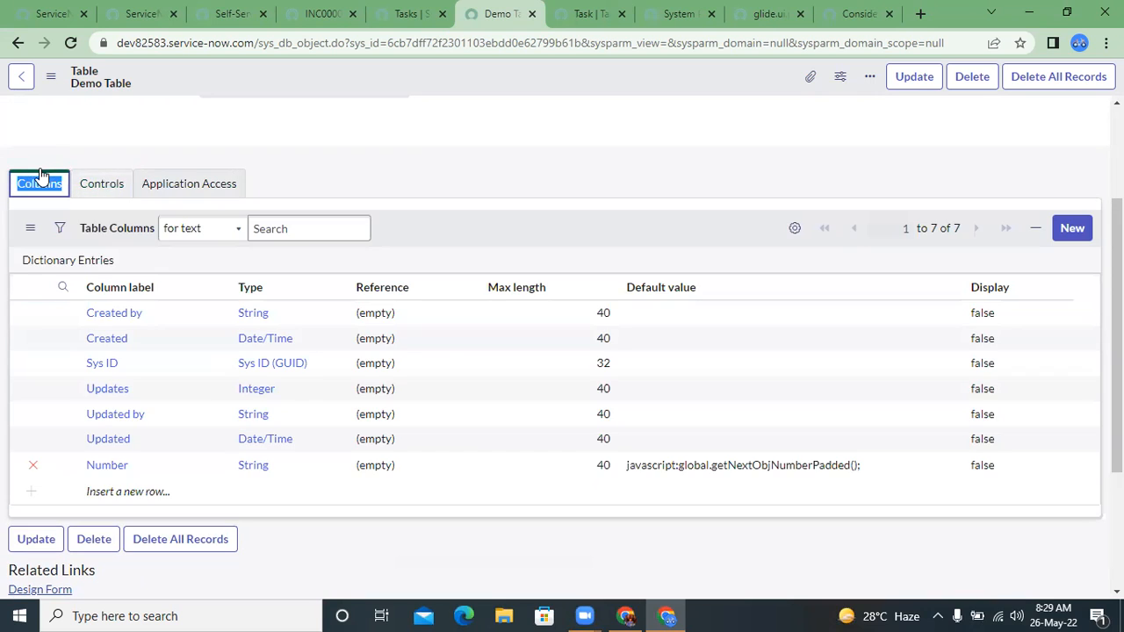
{"action": "left_click", "coordinate": [238, 539]}
{"action": "left_click", "coordinate": [34, 465]}
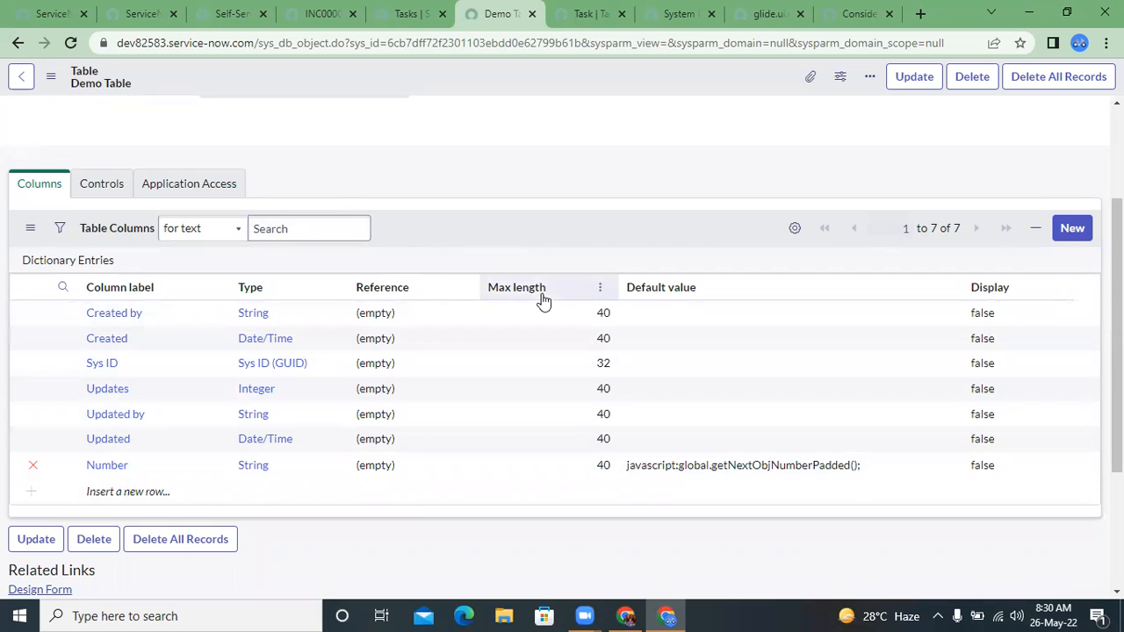
Copy the Demo Table's name u_demo_table and enter it in the application navigator filter as u_demo_table,LIST.
{"action": "scroll", "coordinate": [543, 301], "scroll_direction": "up", "scroll_amount": 3}
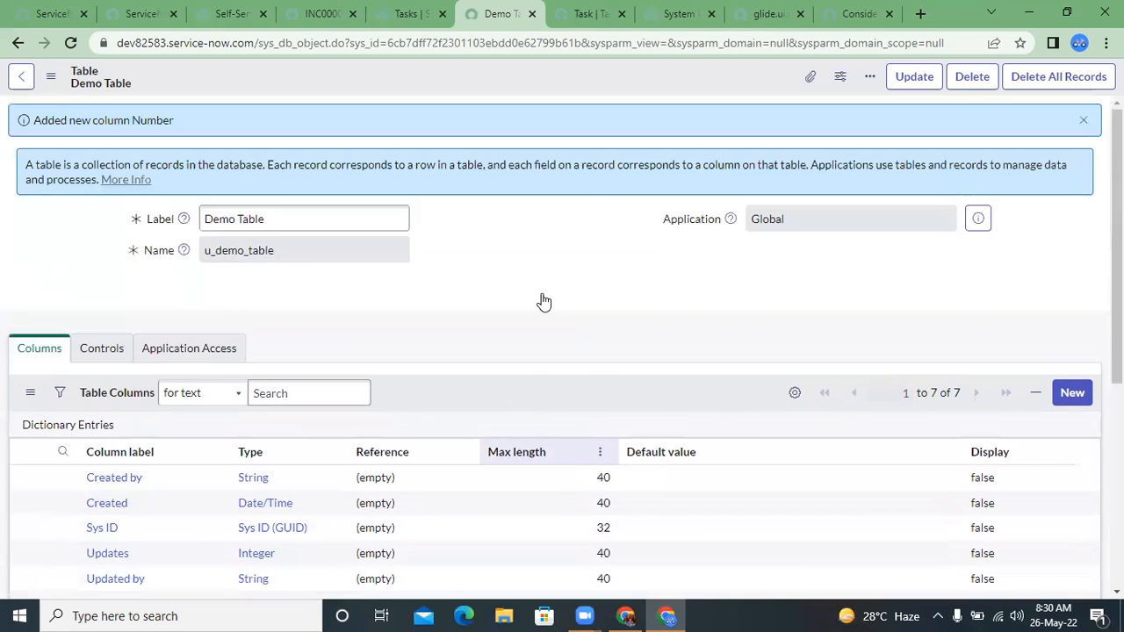
{"action": "left_click", "coordinate": [291, 260]}
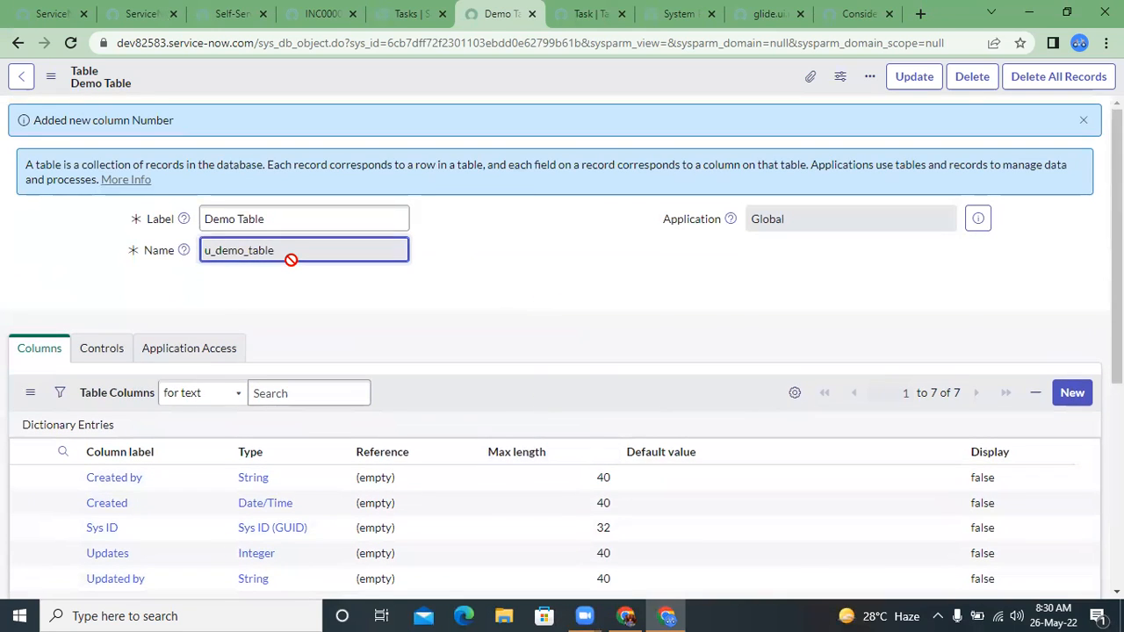
{"action": "double_click", "coordinate": [290, 260]}
{"action": "key", "text": "ctrl+c"}
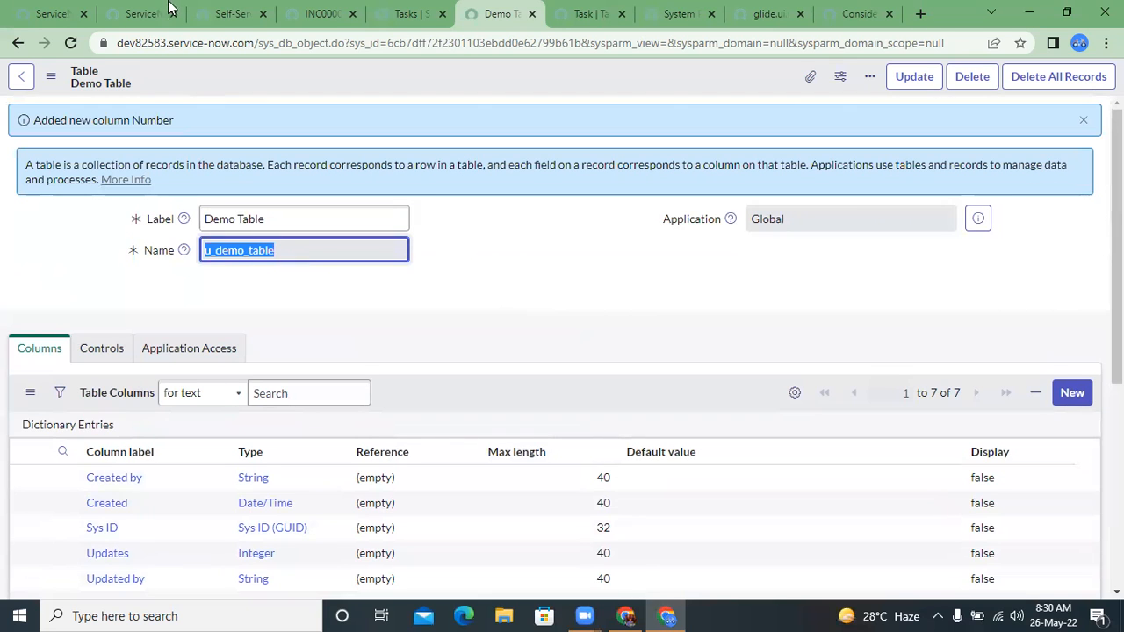
{"action": "left_click", "coordinate": [112, 12]}
{"action": "left_click", "coordinate": [93, 86]}
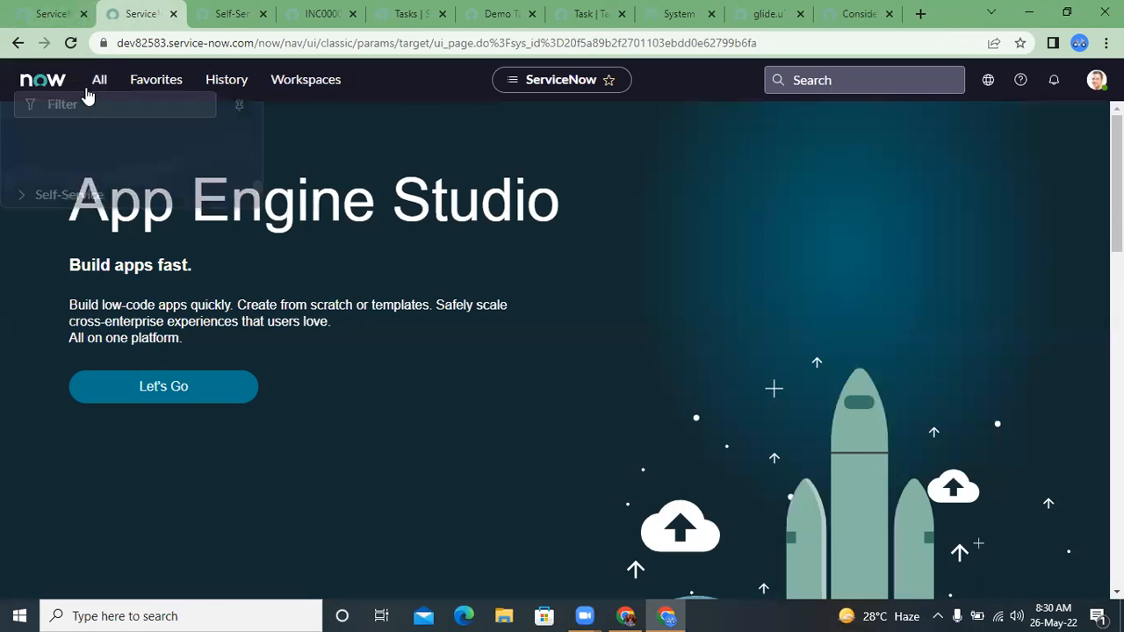
{"action": "key", "text": "ctrl+v"}
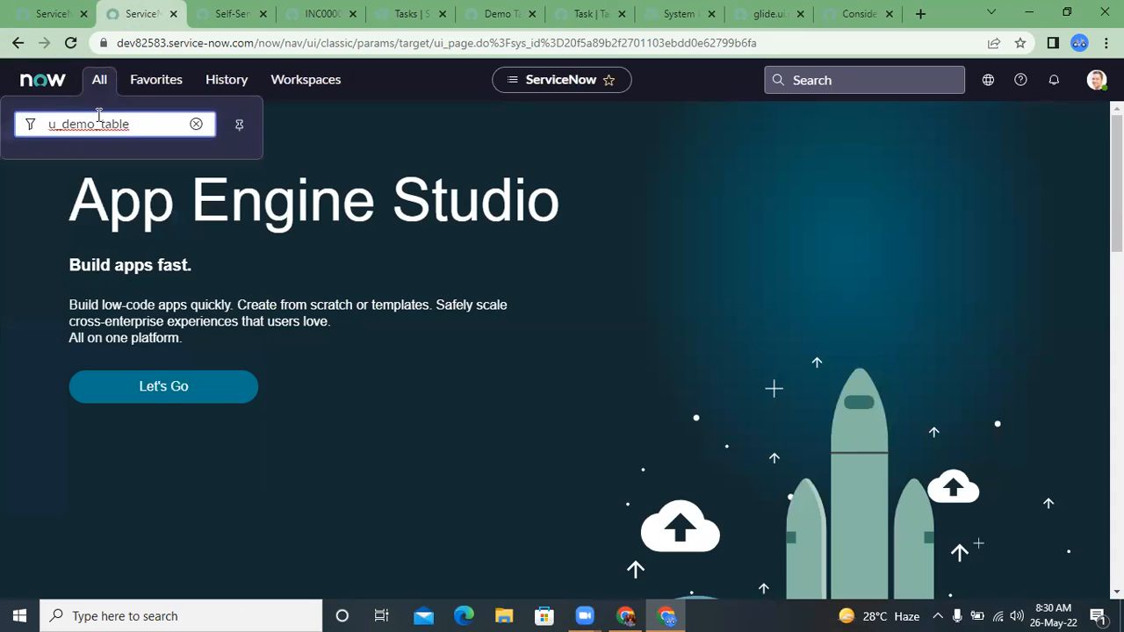
{"action": "type", "text": ".LIS"}
{"action": "type", "text": "T"}
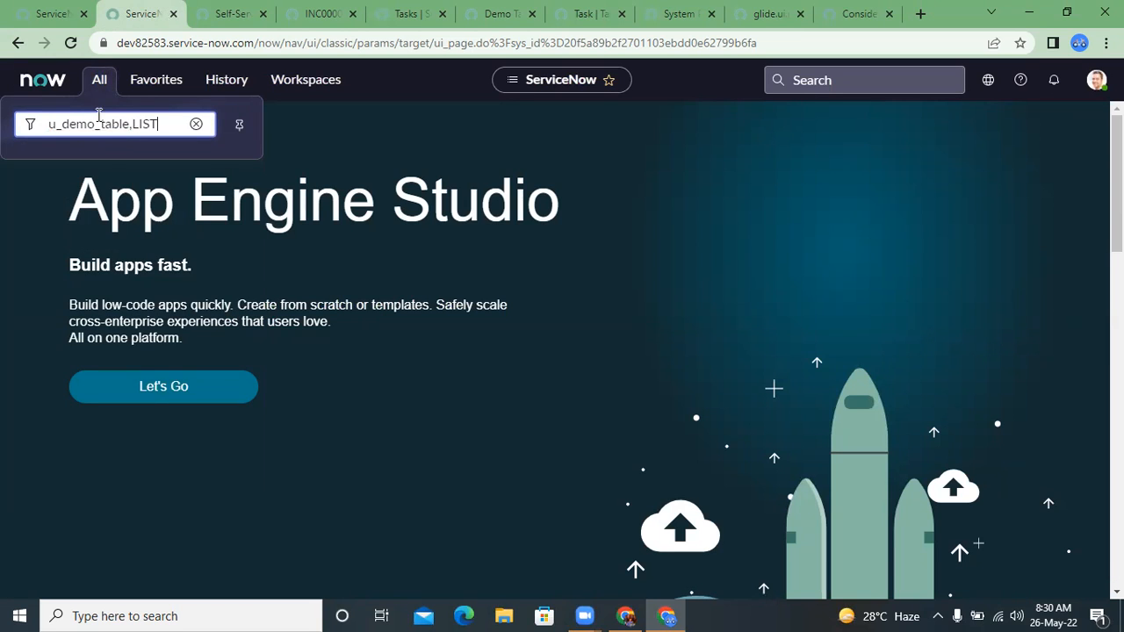
{"action": "left_click", "coordinate": [303, 13]}
{"action": "left_click", "coordinate": [407, 13]}
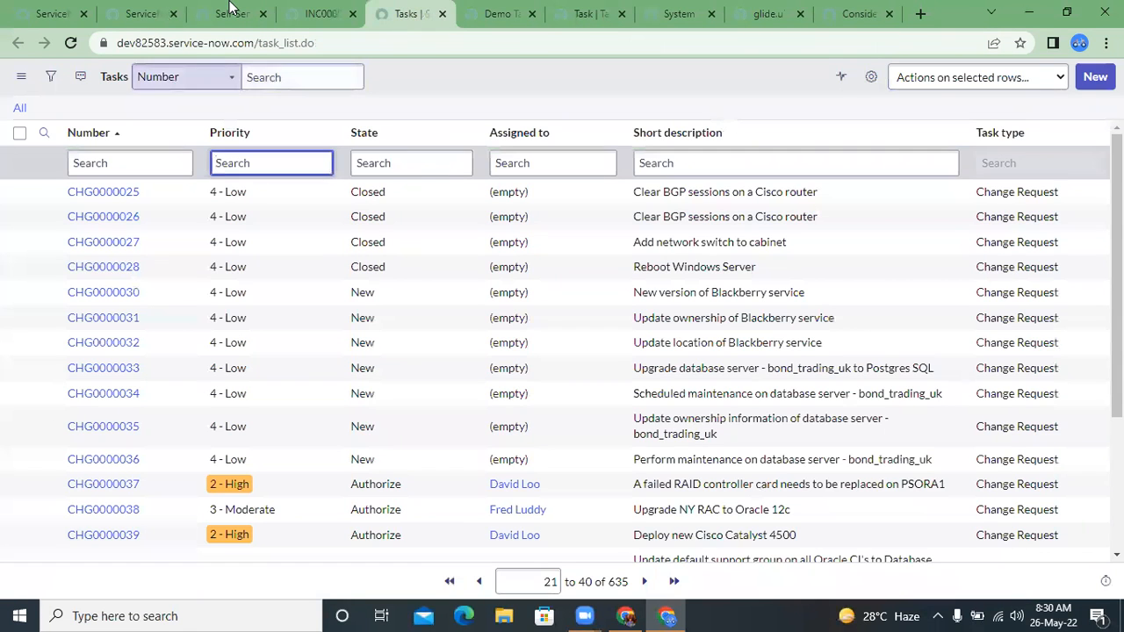
{"action": "left_click", "coordinate": [233, 13]}
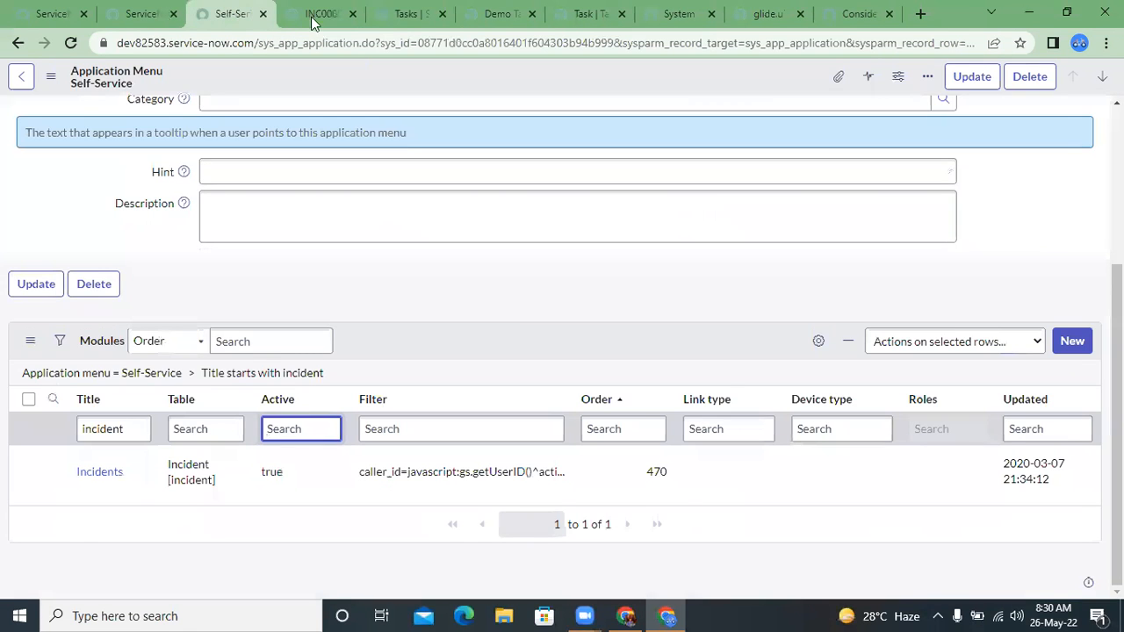
{"action": "left_click", "coordinate": [475, 13]}
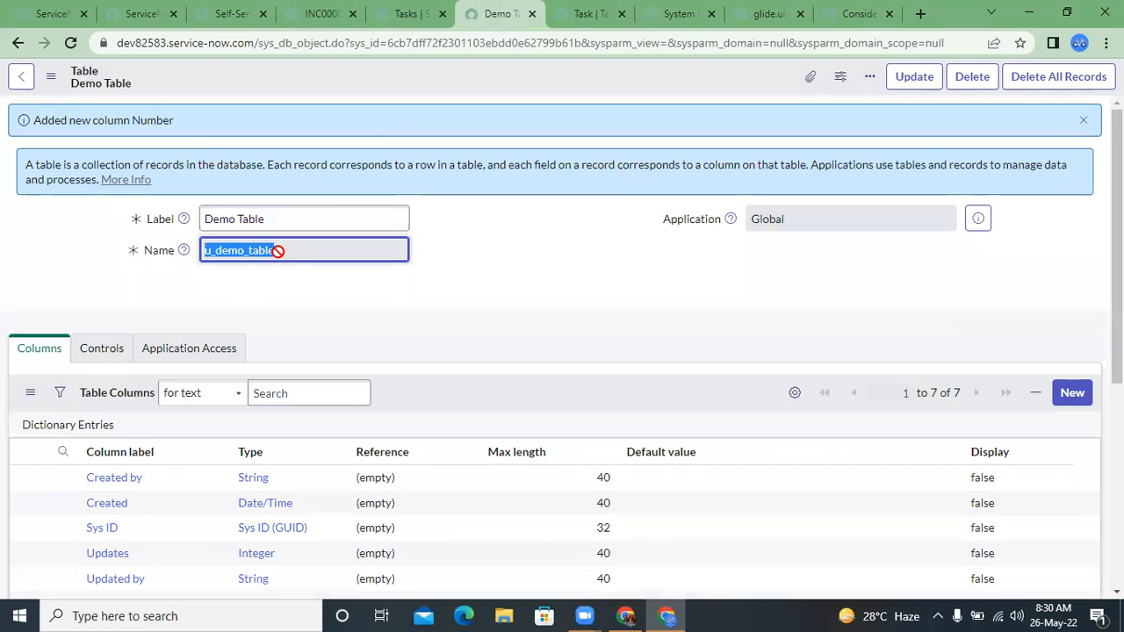
Correct the navigator filter to u_demo_table.LIST and open the Demo Table's record list.
{"action": "left_click", "coordinate": [140, 12]}
{"action": "left_click", "coordinate": [93, 88]}
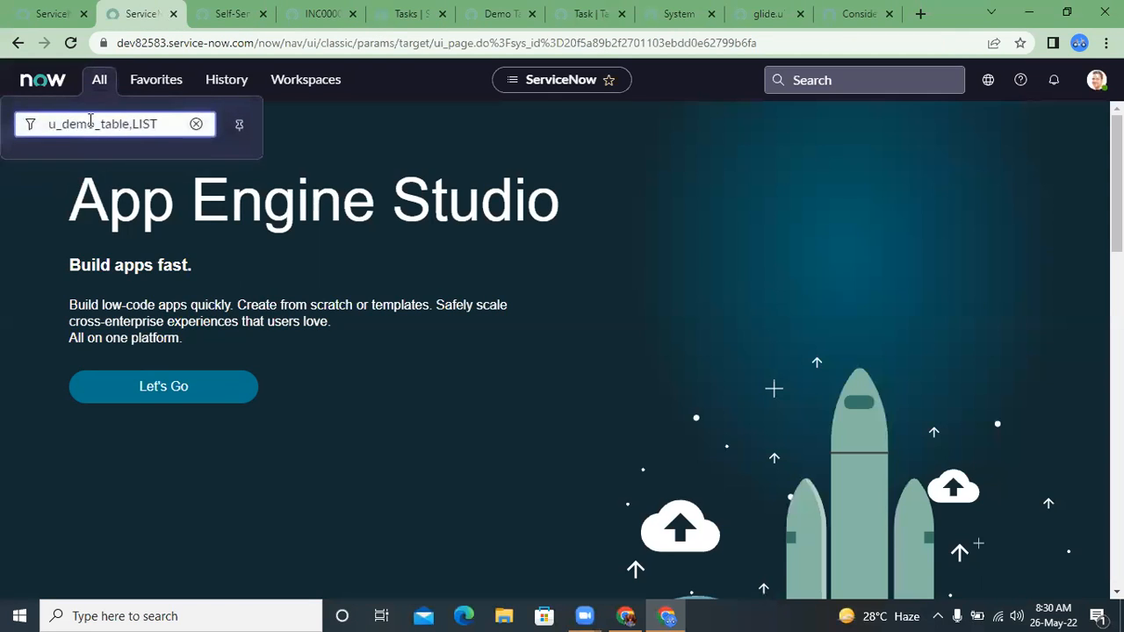
{"action": "double_click", "coordinate": [136, 124]}
{"action": "left_click", "coordinate": [136, 120]}
{"action": "key", "text": "Return"}
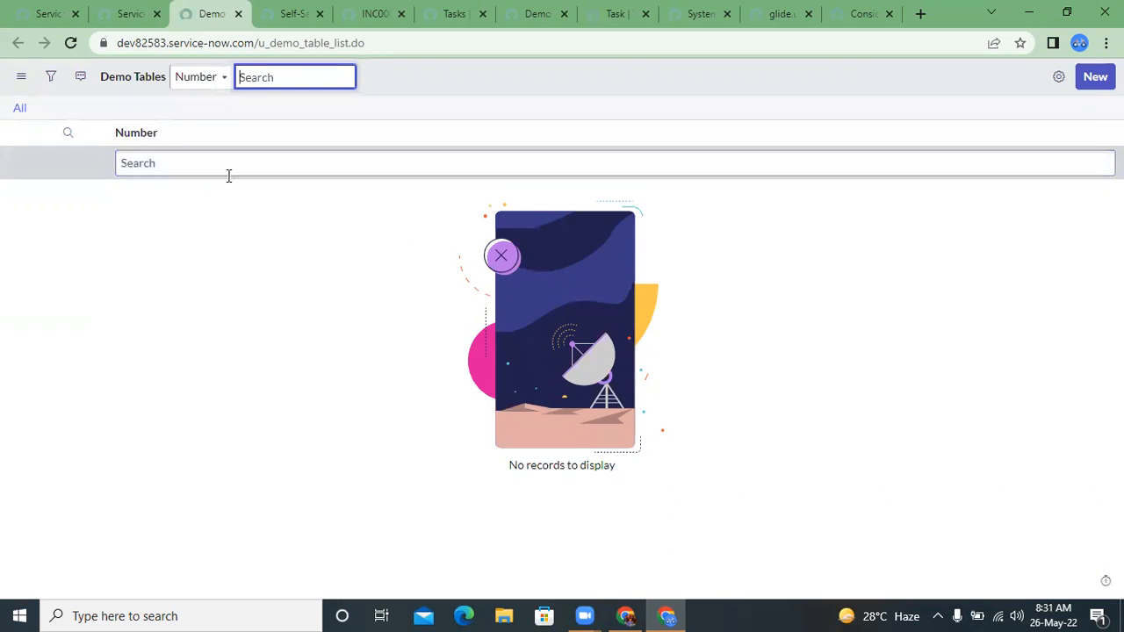
Personalize the Demo Tables list to also show Created, Created by, Tags, Updated, Updated by and Updates.
{"action": "left_click", "coordinate": [1058, 86]}
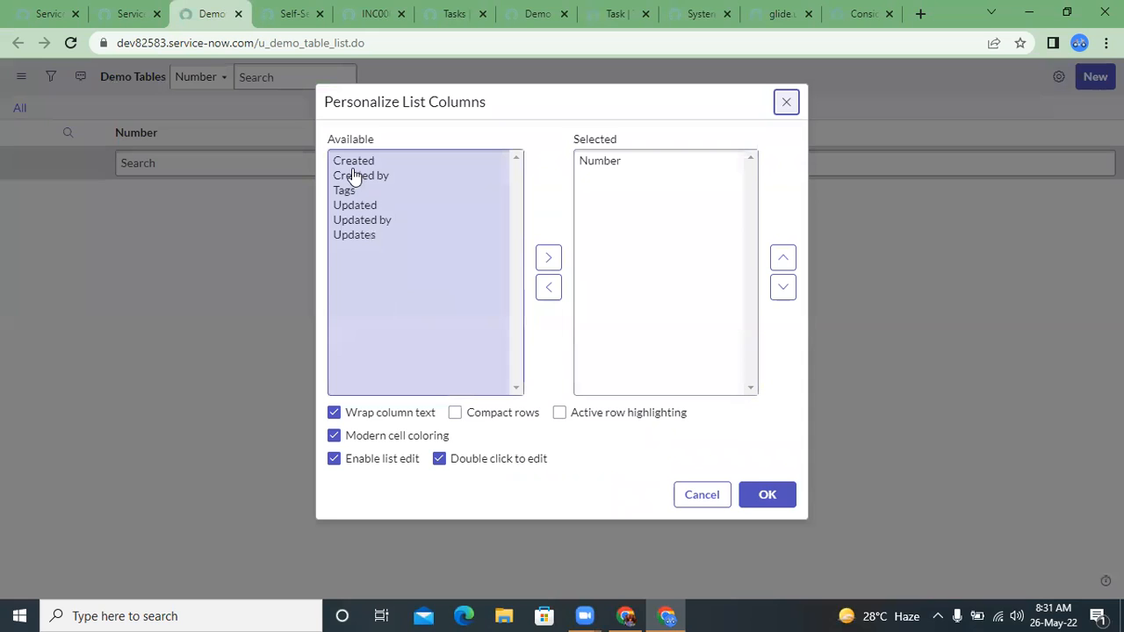
{"action": "left_click", "coordinate": [353, 169]}
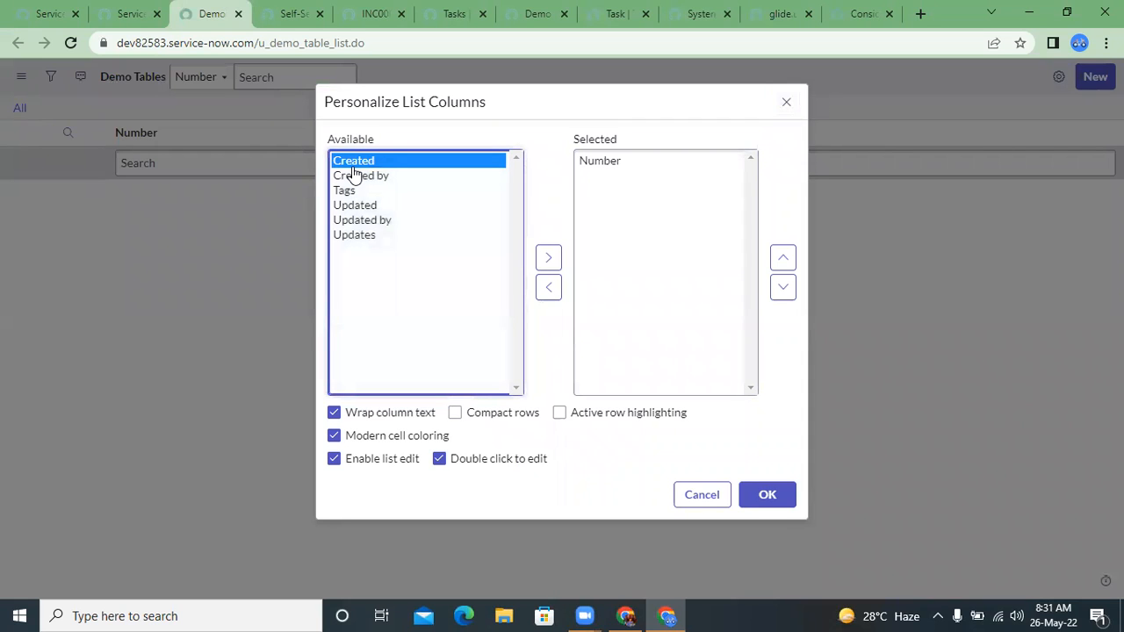
{"action": "left_click", "coordinate": [353, 170], "text": "ctrl"}
{"action": "left_click", "coordinate": [353, 169], "text": "ctrl"}
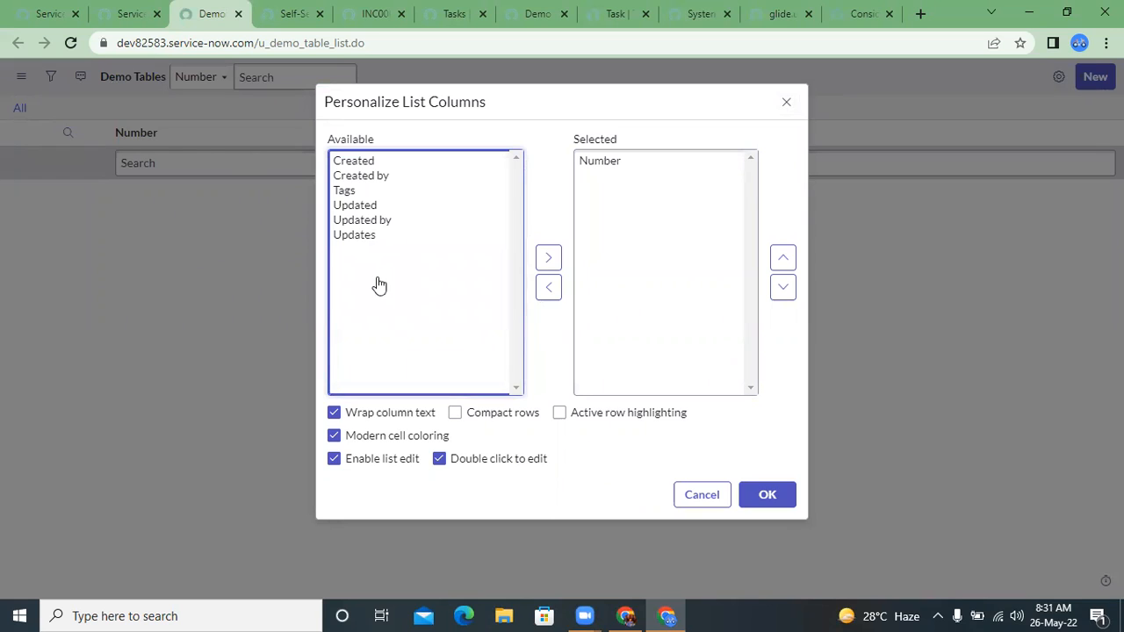
{"action": "left_click", "coordinate": [376, 180], "text": "shift"}
{"action": "key", "text": "shift+Down"}
{"action": "key", "text": "shift+Down"}
{"action": "key", "text": "shift+Down"}
{"action": "left_click", "coordinate": [384, 224]}
{"action": "key", "text": "ctrl+a"}
{"action": "left_click", "coordinate": [547, 259]}
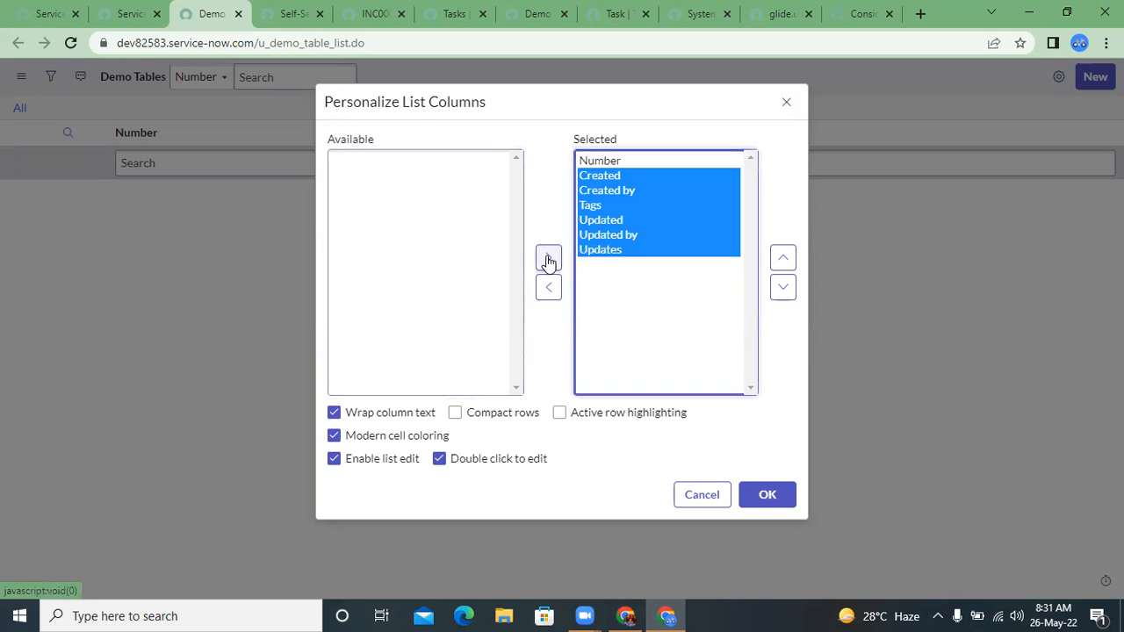
{"action": "left_click", "coordinate": [777, 506]}
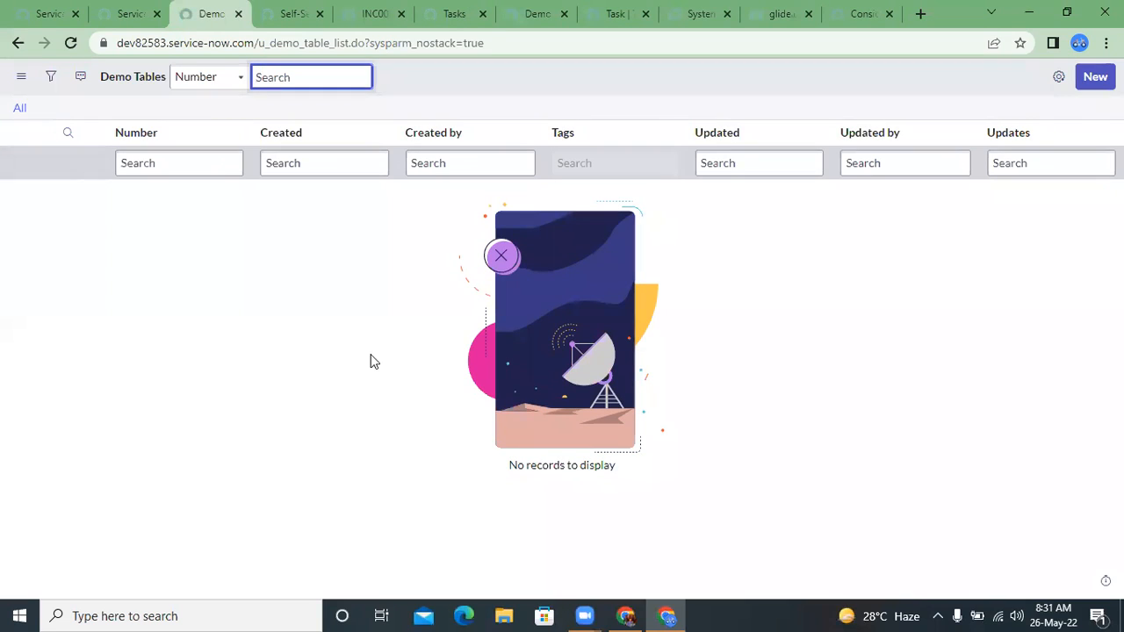
Start a new Demo Table record and examine the prefix and digits of its automatically assigned Number.
{"action": "left_click", "coordinate": [1089, 79]}
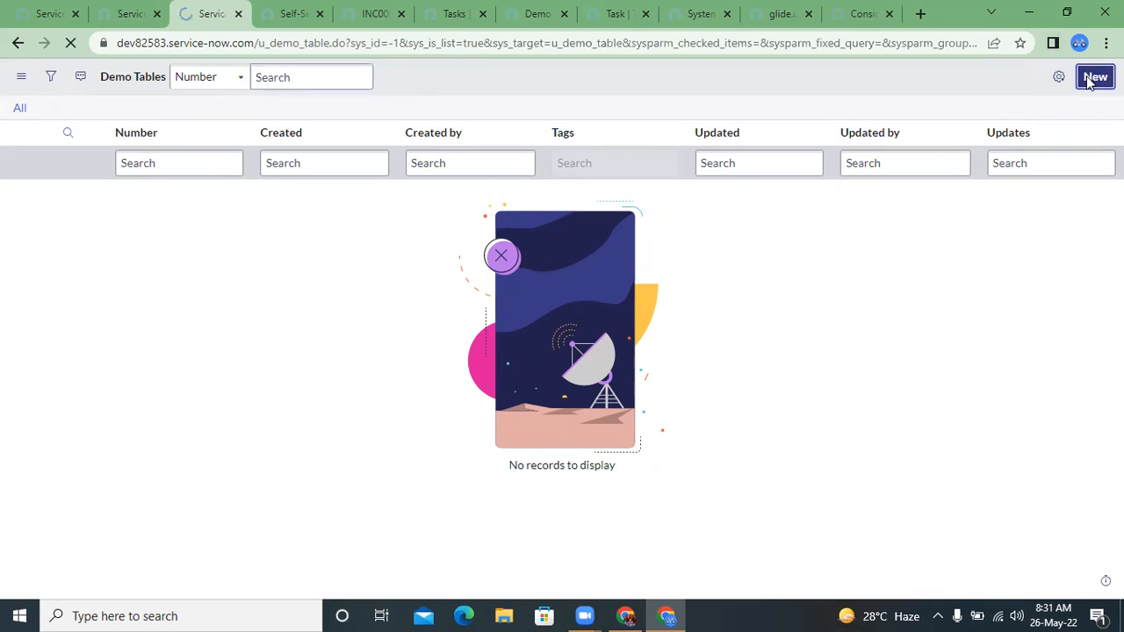
{"action": "left_click", "coordinate": [309, 140]}
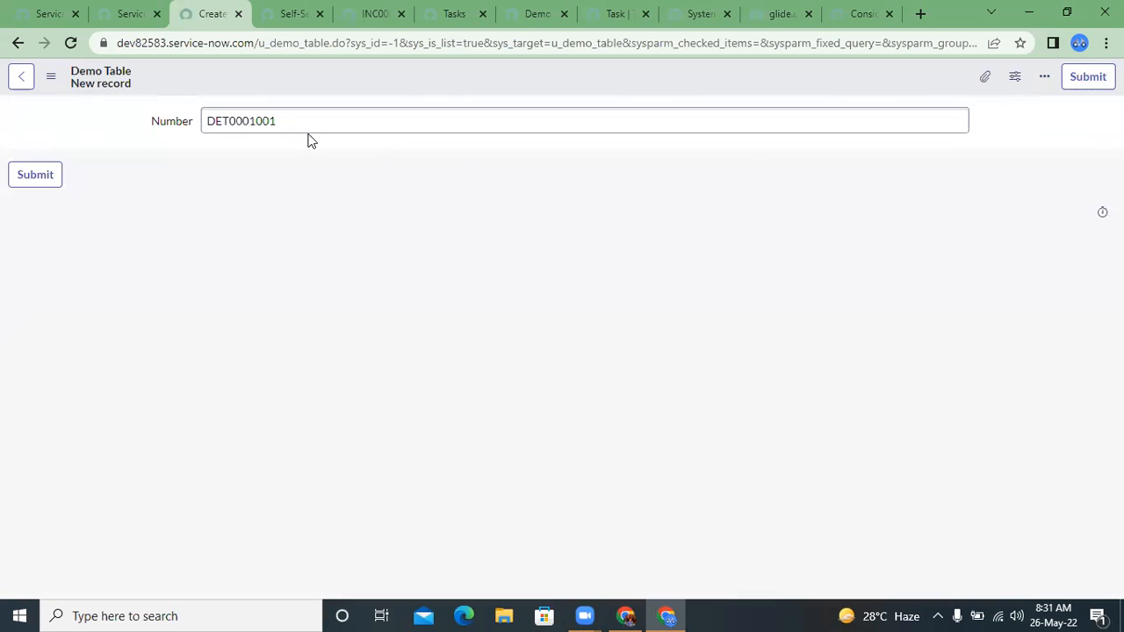
{"action": "left_click", "coordinate": [236, 126]}
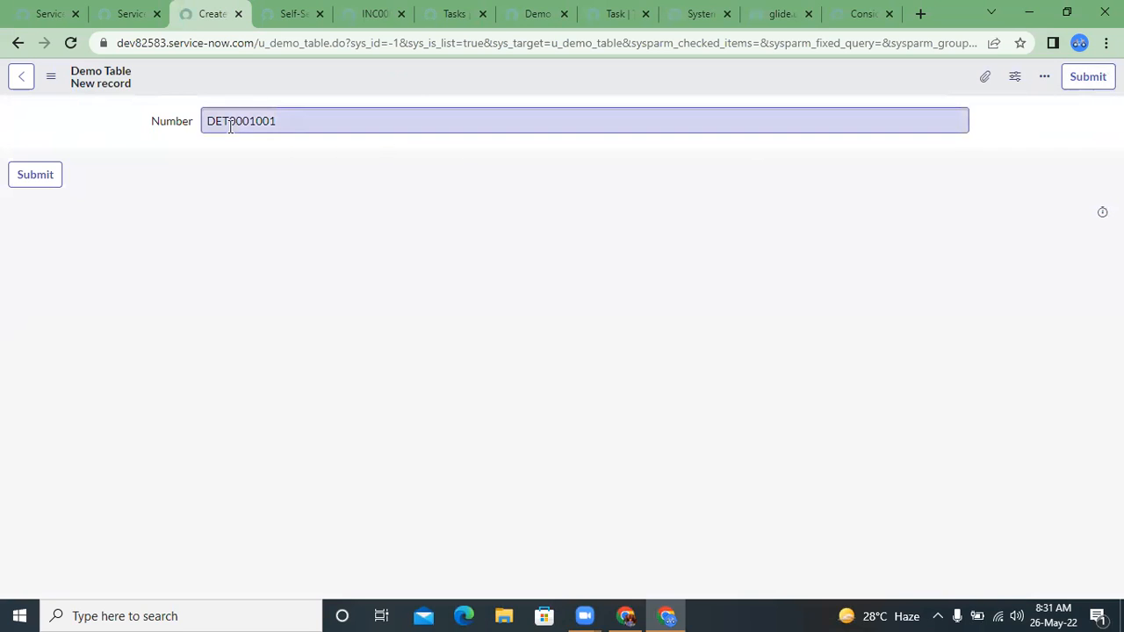
{"action": "left_click_drag", "start_coordinate": [229, 121], "coordinate": [433, 96]}
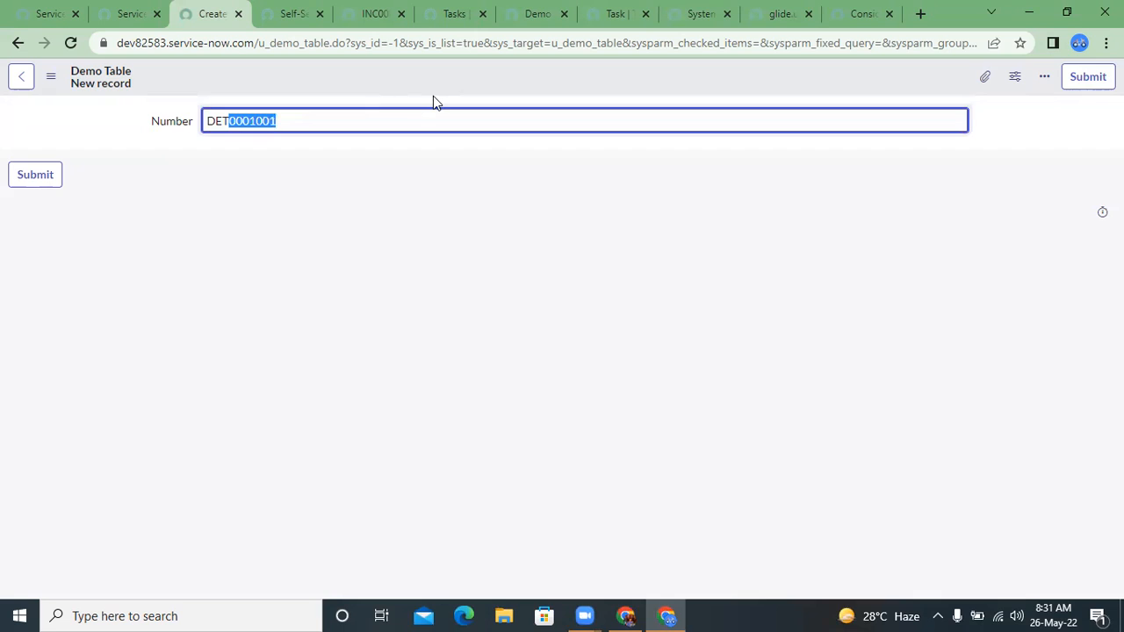
{"action": "left_click", "coordinate": [432, 95]}
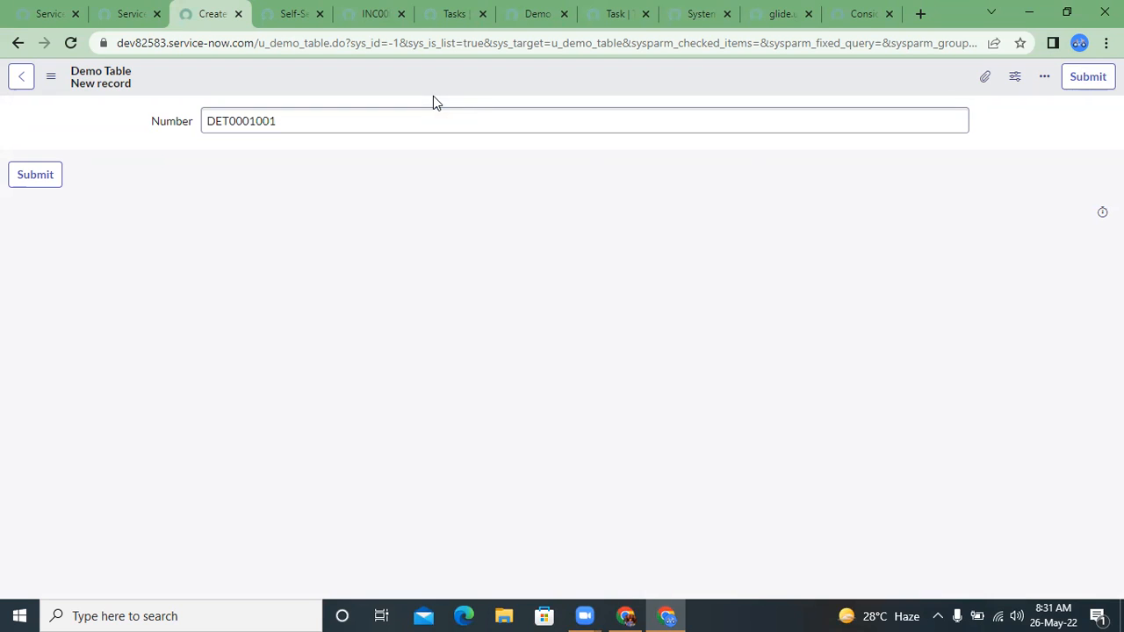
{"action": "left_click", "coordinate": [284, 117]}
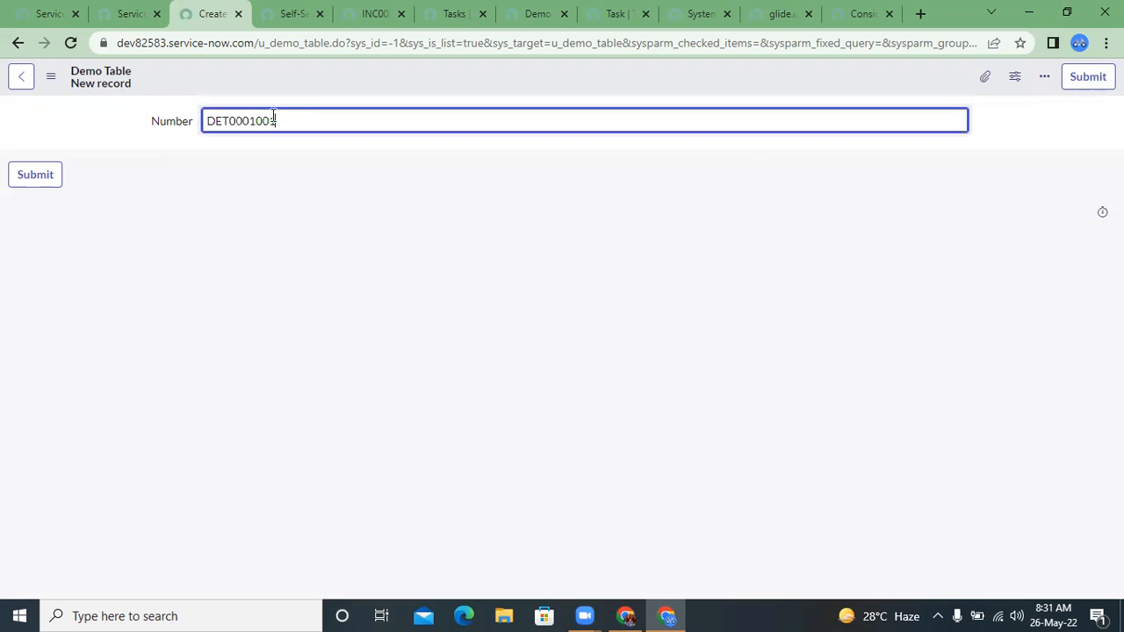
Review the Demo Table's auto-numbering controls: prefix, starting number and number of digits.
{"action": "left_click", "coordinate": [553, 5]}
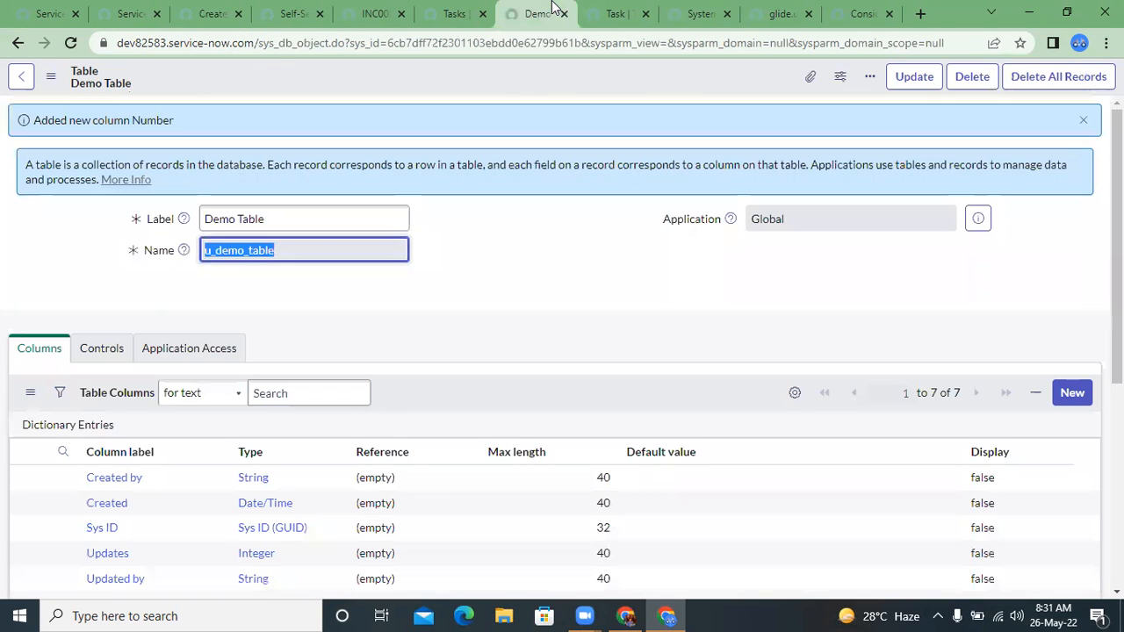
{"action": "left_click", "coordinate": [110, 349]}
{"action": "scroll", "coordinate": [274, 352], "scroll_direction": "down", "scroll_amount": 1}
{"action": "left_click", "coordinate": [227, 404]}
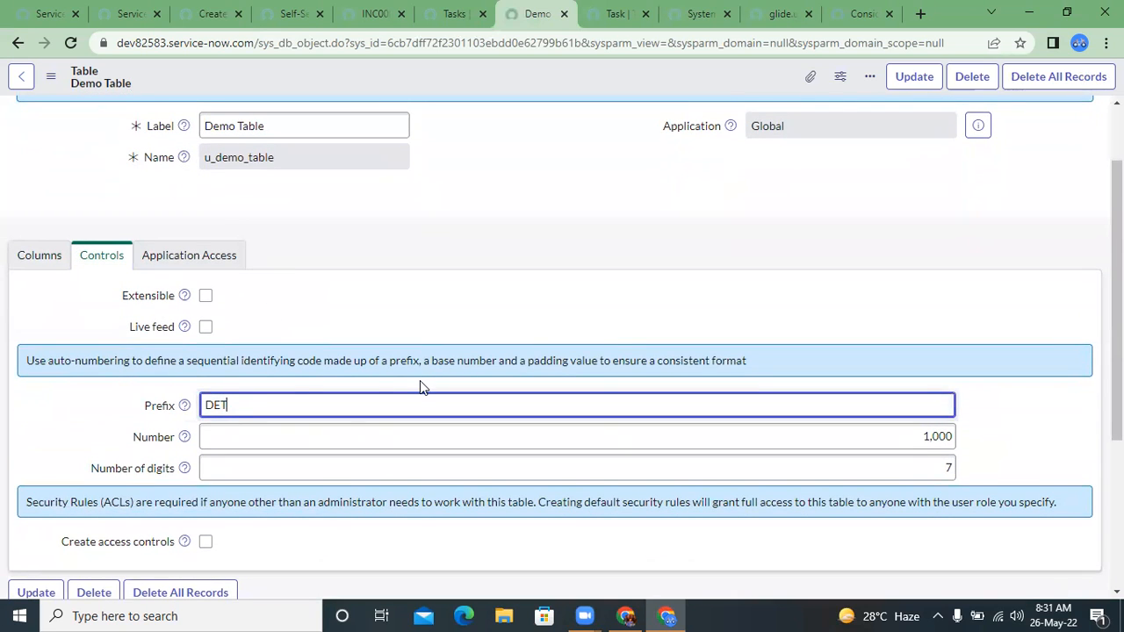
{"action": "scroll", "coordinate": [422, 384], "scroll_direction": "down", "scroll_amount": 2}
{"action": "left_click", "coordinate": [928, 311]}
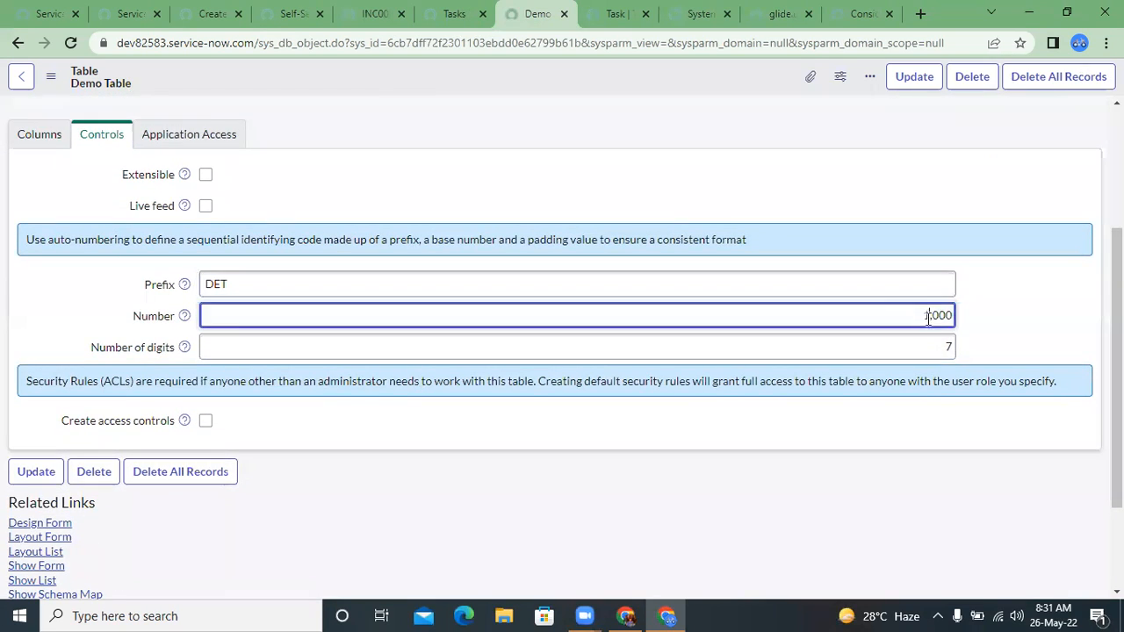
{"action": "double_click", "coordinate": [928, 311]}
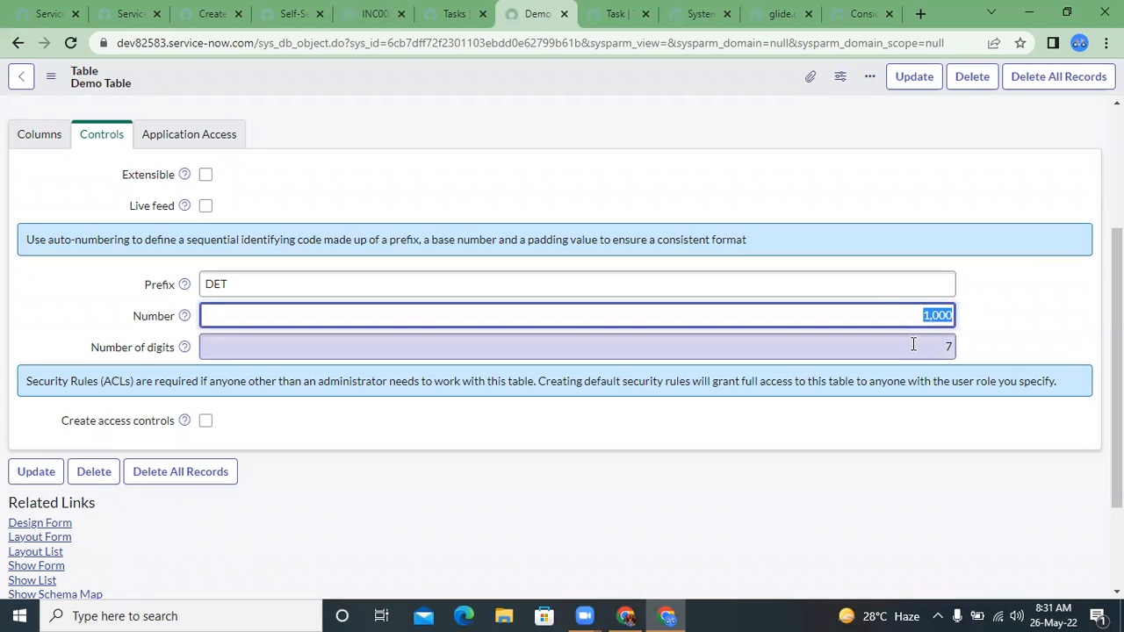
{"action": "left_click", "coordinate": [913, 344]}
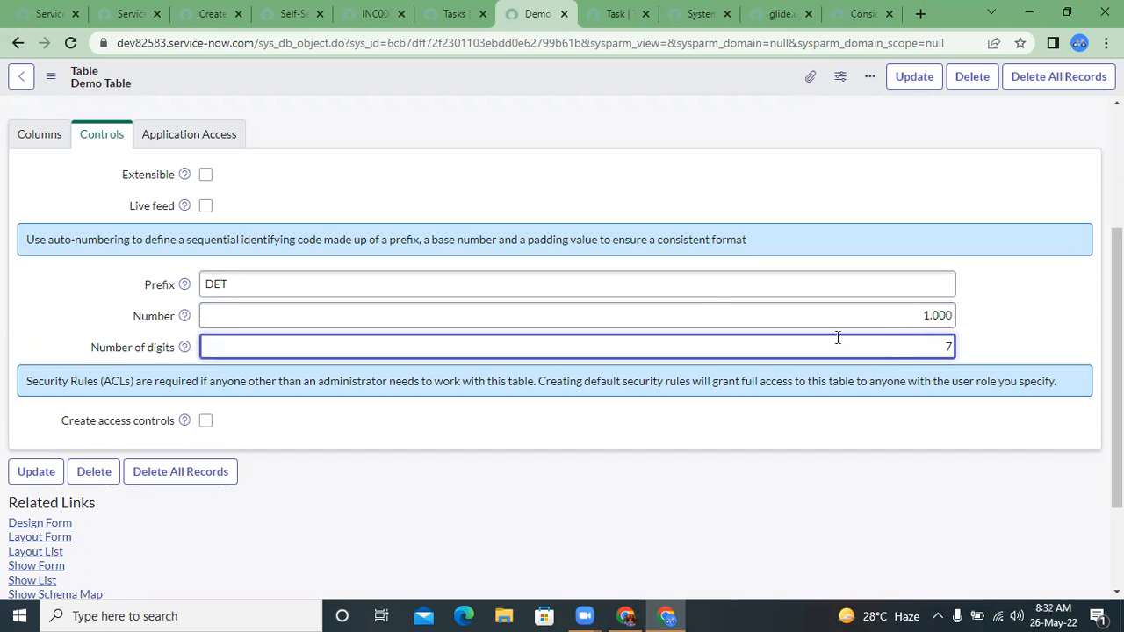
Return to the new Demo Table record form, check the padding in its number, and submit the record.
{"action": "left_click", "coordinate": [319, 8]}
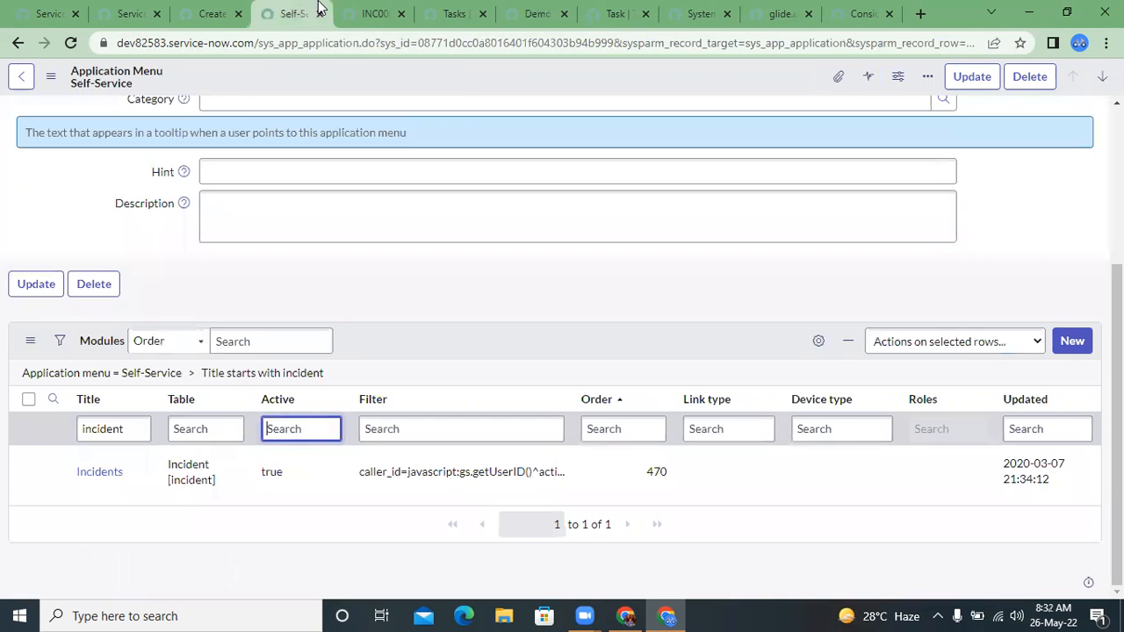
{"action": "left_click", "coordinate": [361, 9]}
{"action": "left_click", "coordinate": [192, 8]}
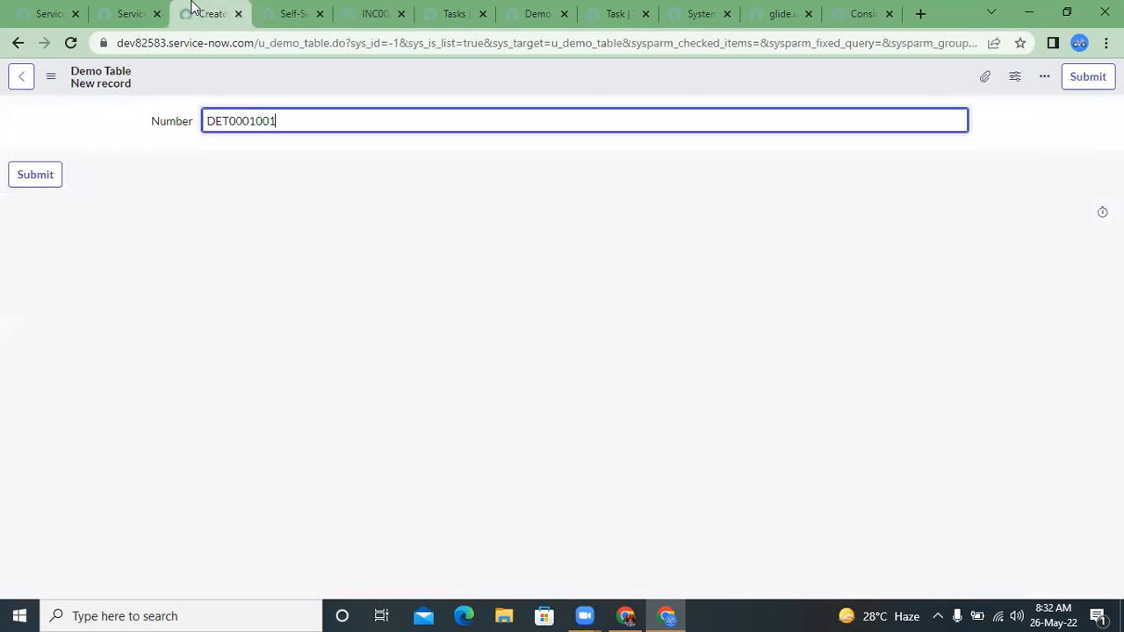
{"action": "mouse_move", "coordinate": [229, 121]}
{"action": "left_mouse_down"}
{"action": "mouse_move", "coordinate": [287, 121]}
{"action": "mouse_move", "coordinate": [248, 121]}
{"action": "left_mouse_up"}
{"action": "left_click", "coordinate": [249, 120]}
{"action": "left_click", "coordinate": [474, 205]}
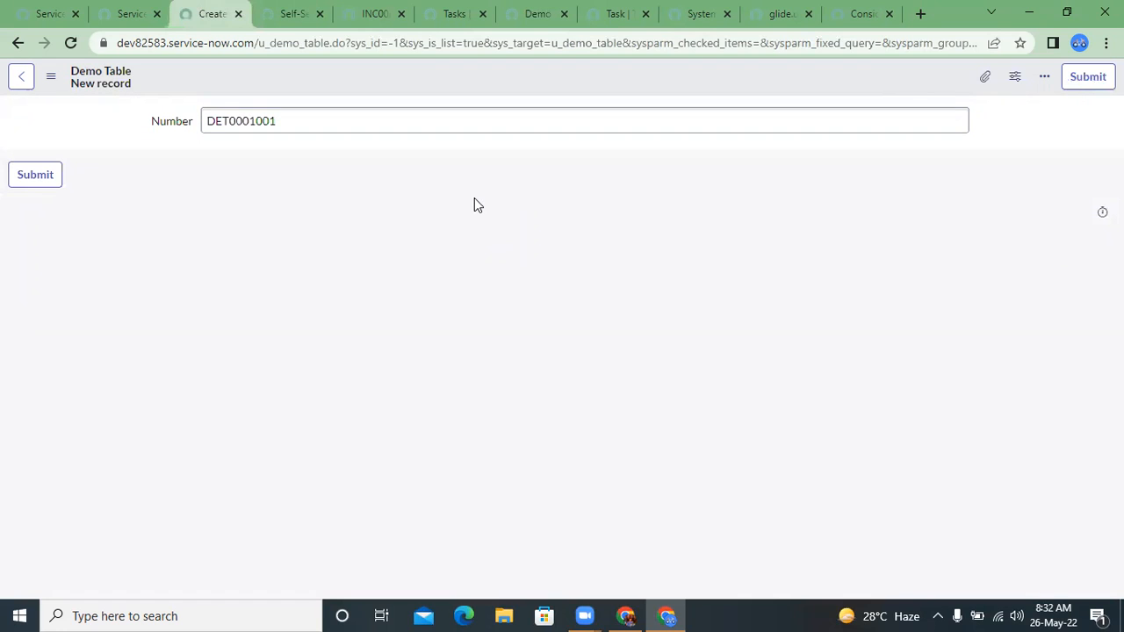
{"action": "left_click", "coordinate": [32, 174]}
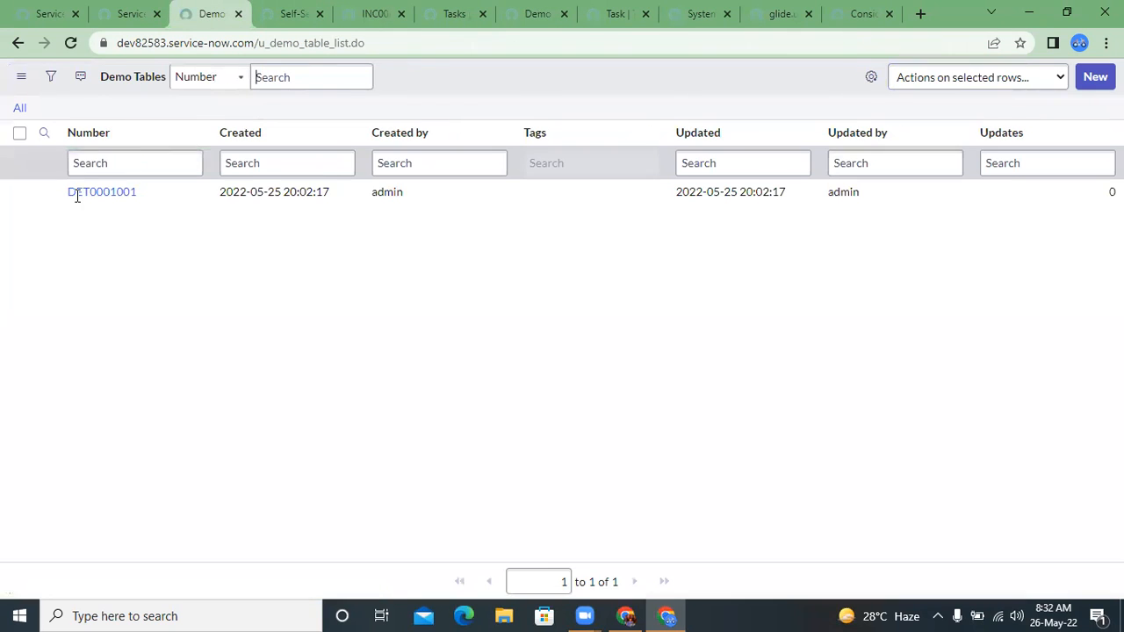
Open record DET0001001 from the Demo Tables list and show its XML in a window moved clear of the form header.
{"action": "left_click", "coordinate": [97, 194]}
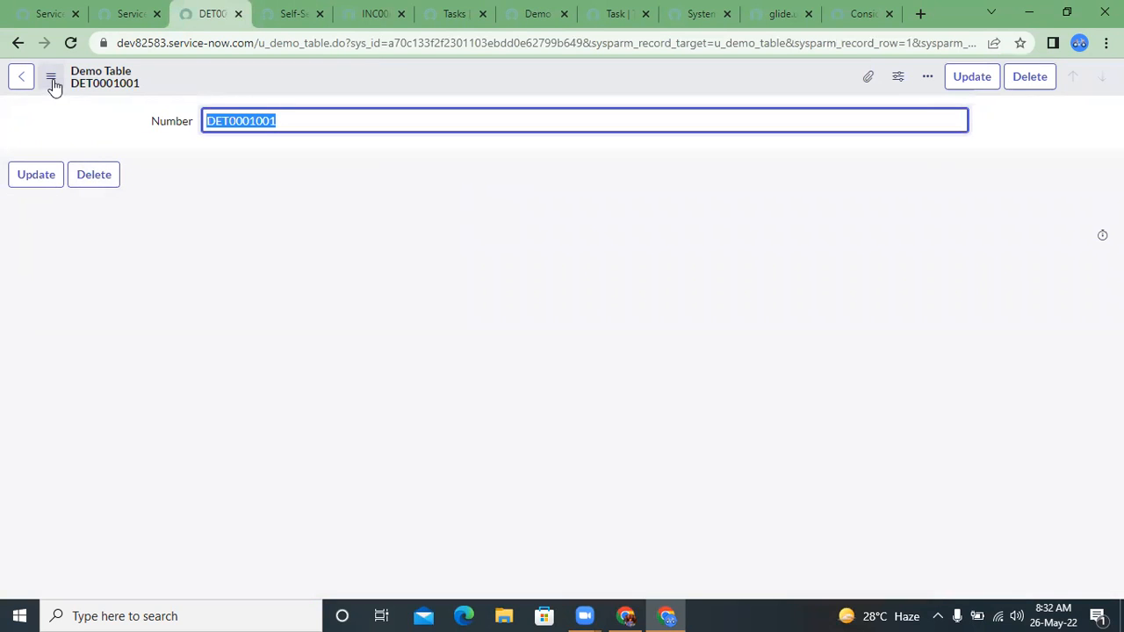
{"action": "left_click", "coordinate": [51, 79]}
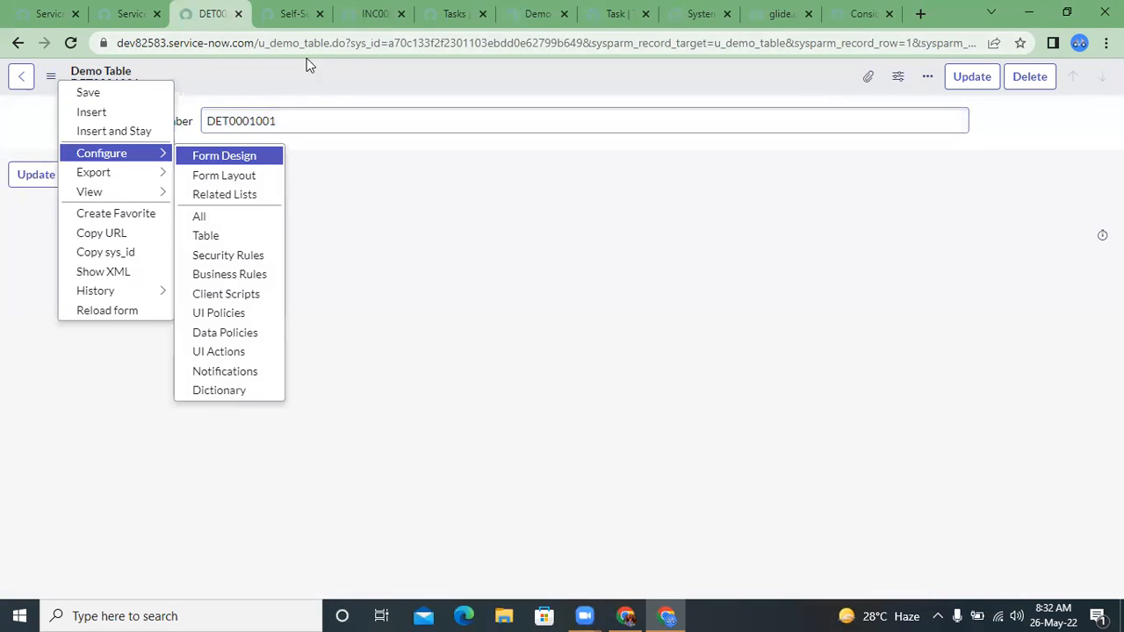
{"action": "left_click", "coordinate": [218, 97]}
{"action": "left_click", "coordinate": [48, 88]}
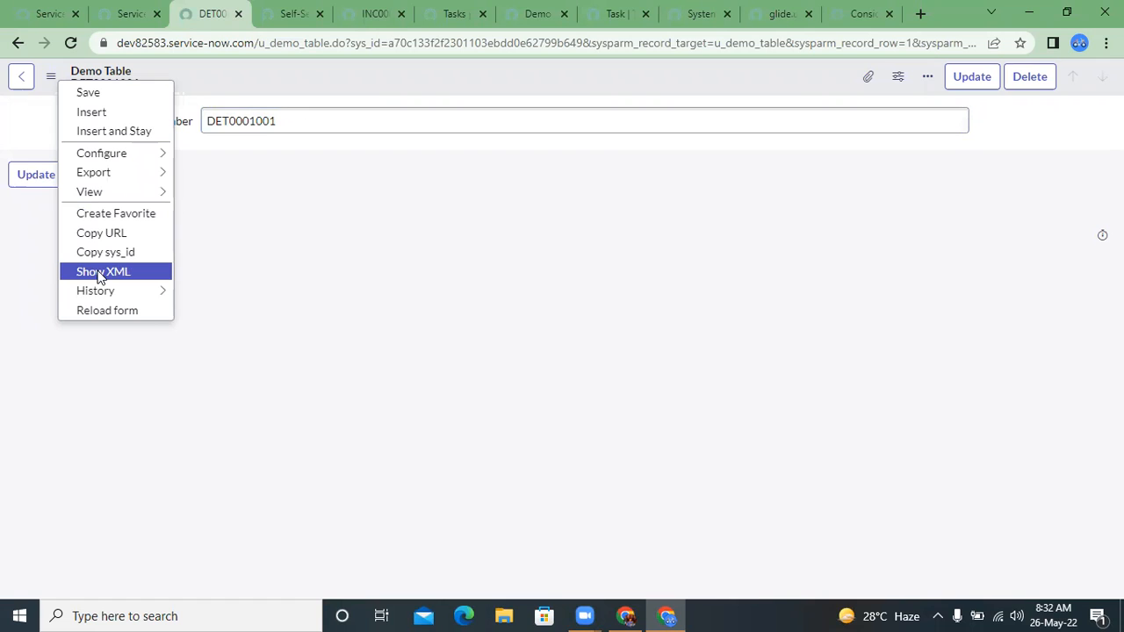
{"action": "left_click", "coordinate": [100, 274]}
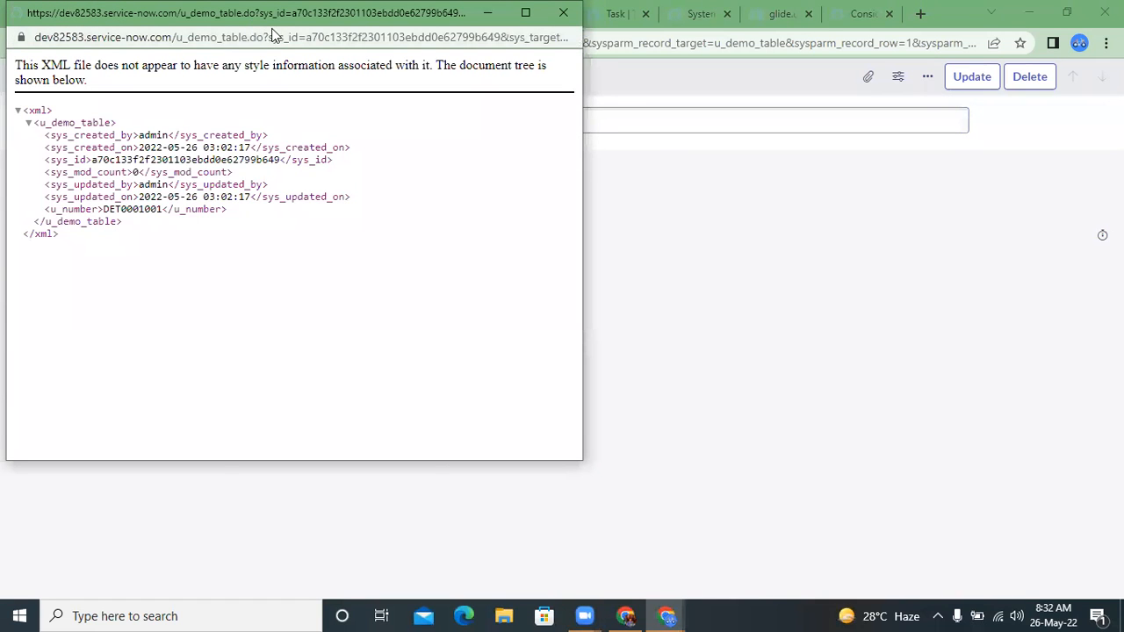
{"action": "left_click_drag", "start_coordinate": [273, 34], "coordinate": [581, 104]}
{"action": "left_click_drag", "start_coordinate": [353, 218], "coordinate": [498, 304]}
{"action": "left_click", "coordinate": [497, 304]}
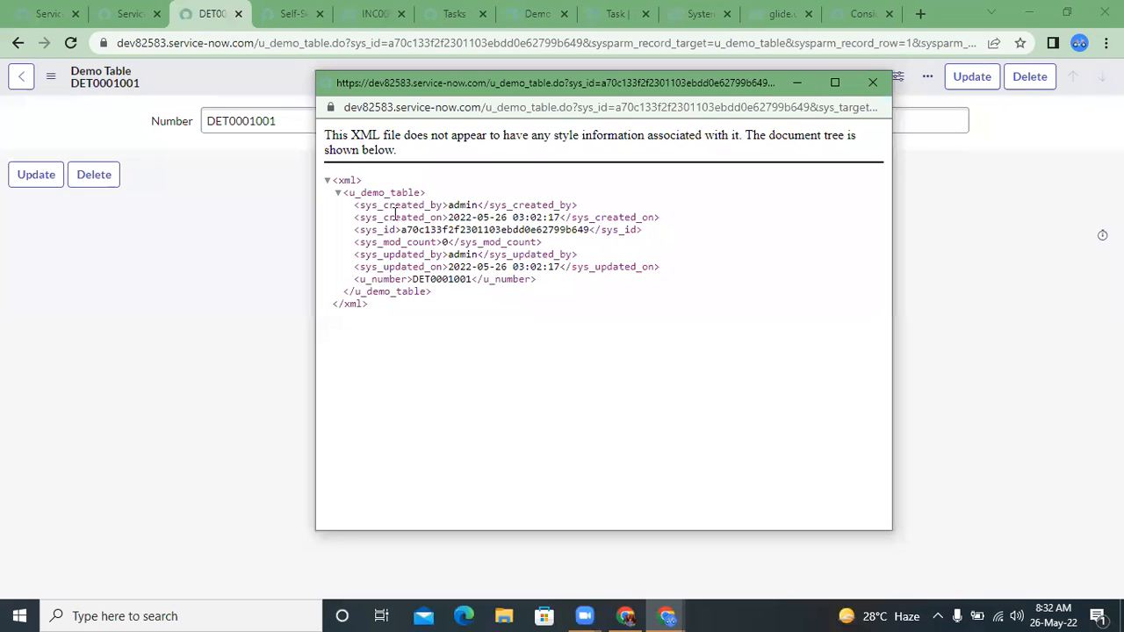
Examine the sys_created_by and sys_id entries in the record's XML.
{"action": "triple_click", "coordinate": [432, 203]}
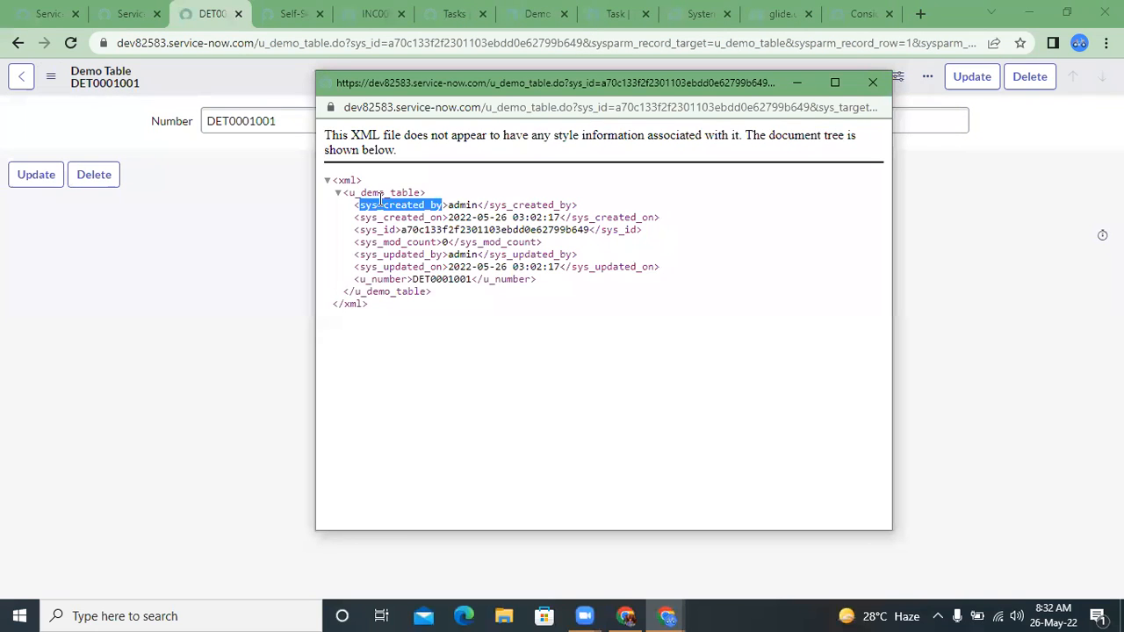
{"action": "double_click", "coordinate": [433, 204]}
{"action": "double_click", "coordinate": [463, 205]}
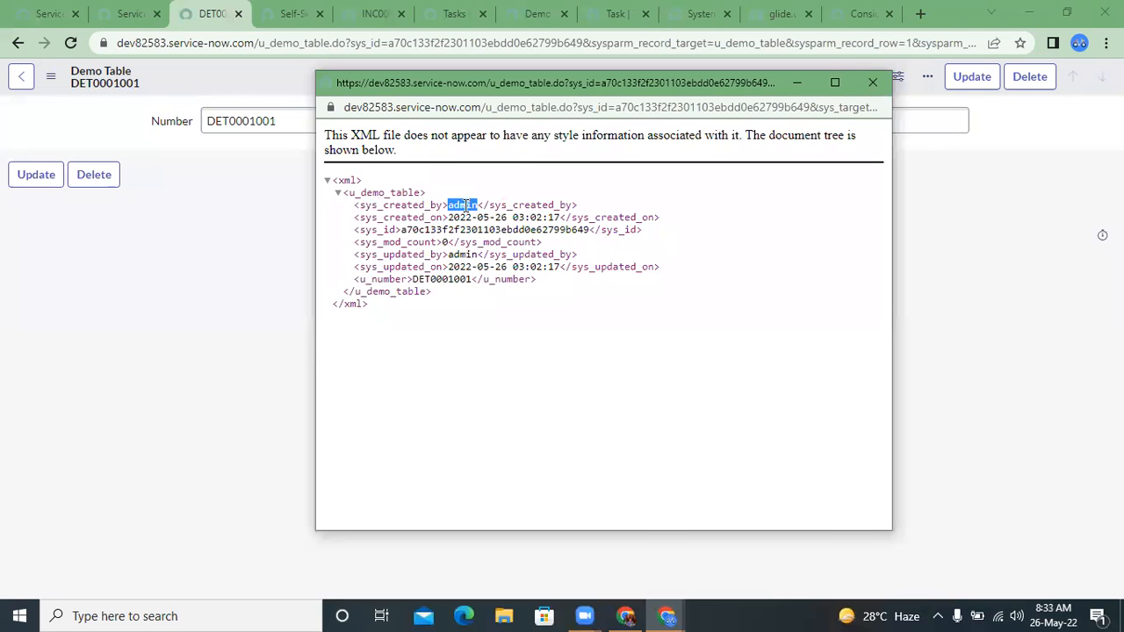
{"action": "left_click", "coordinate": [463, 205]}
{"action": "double_click", "coordinate": [406, 230]}
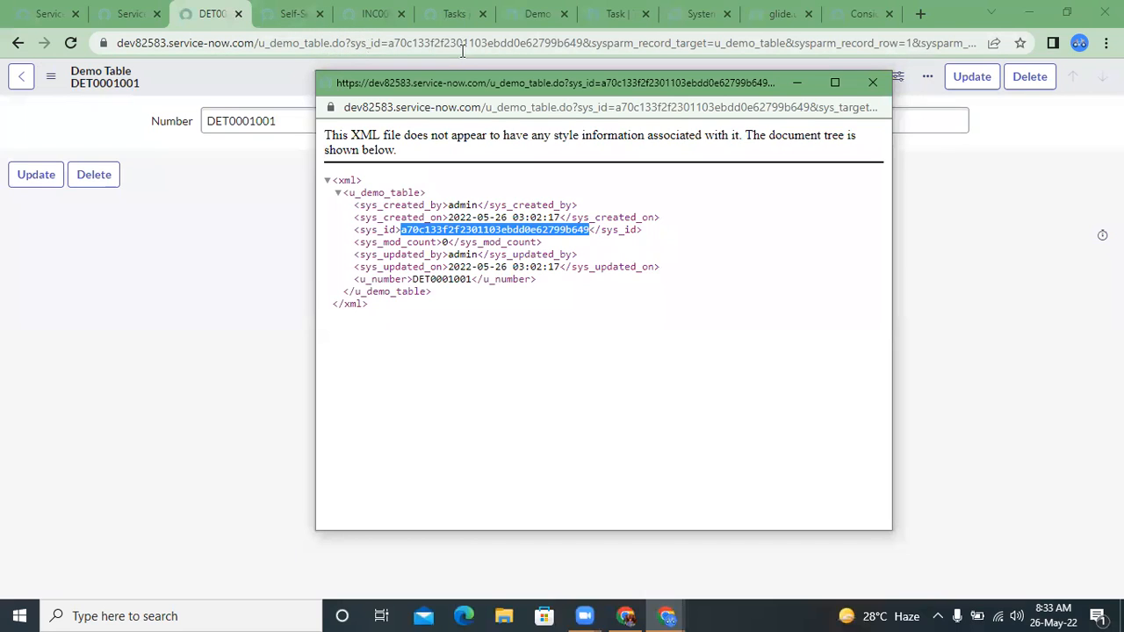
{"action": "double_click", "coordinate": [473, 237]}
{"action": "left_click", "coordinate": [475, 237]}
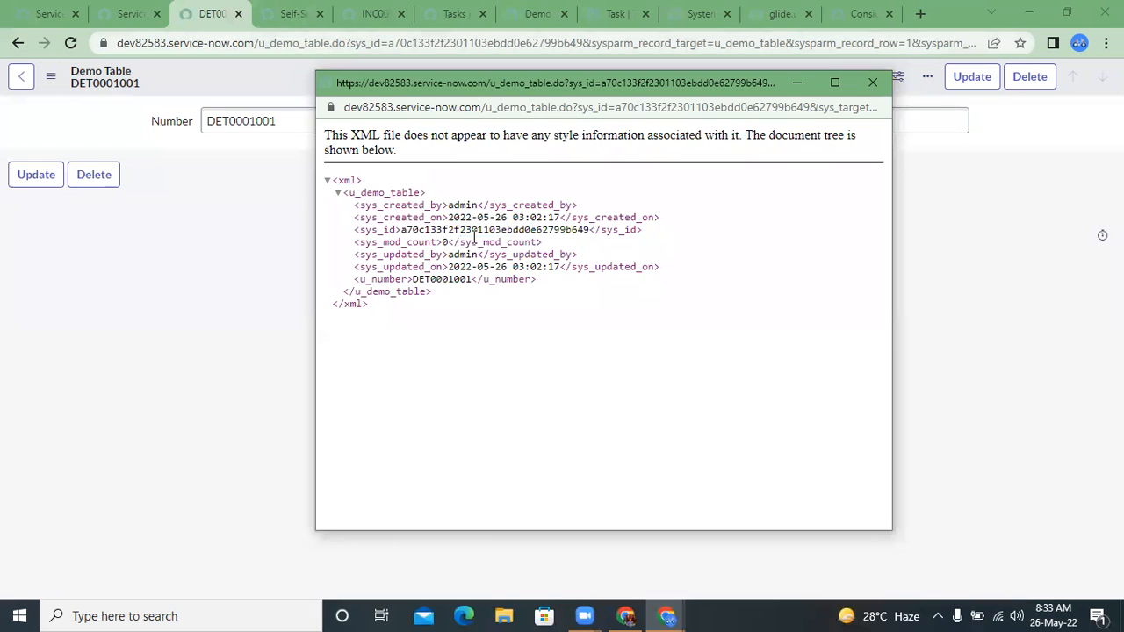
Examine the sys_mod_count, sys_updated_on and u_number entries in the XML, and close the XML window.
{"action": "double_click", "coordinate": [407, 247]}
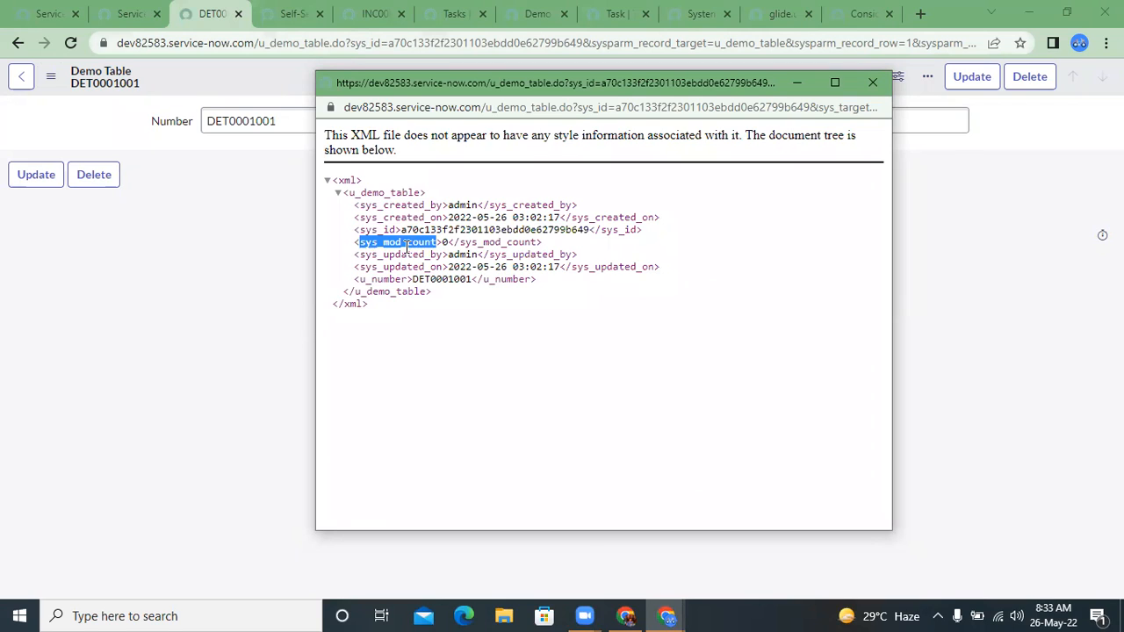
{"action": "double_click", "coordinate": [448, 254]}
{"action": "left_click", "coordinate": [448, 278]}
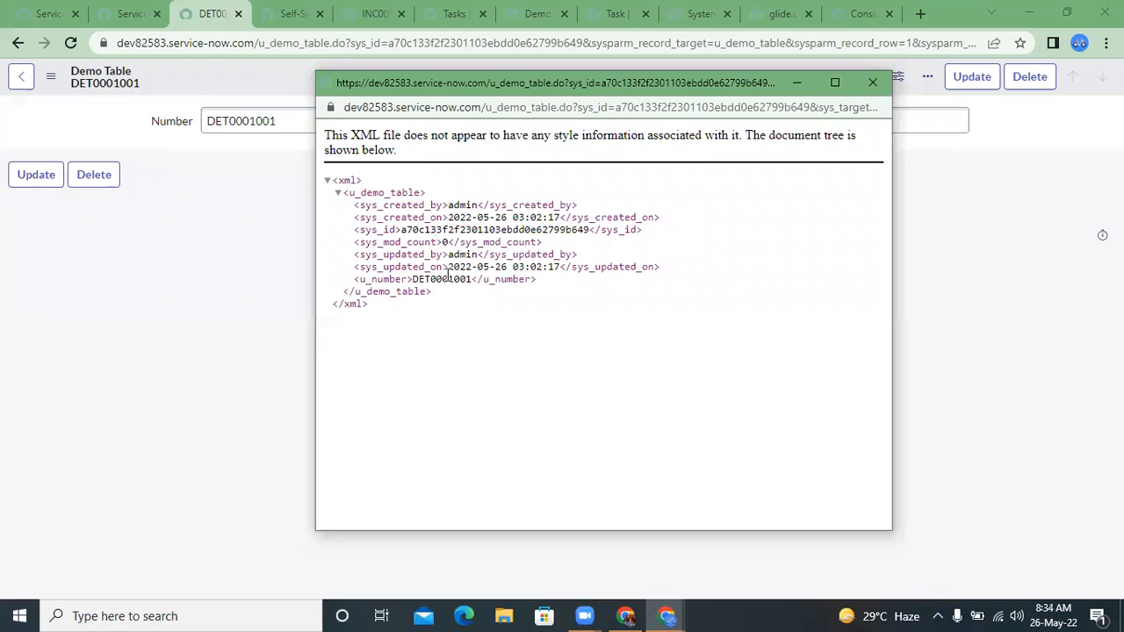
{"action": "left_click_drag", "start_coordinate": [448, 264], "coordinate": [591, 260]}
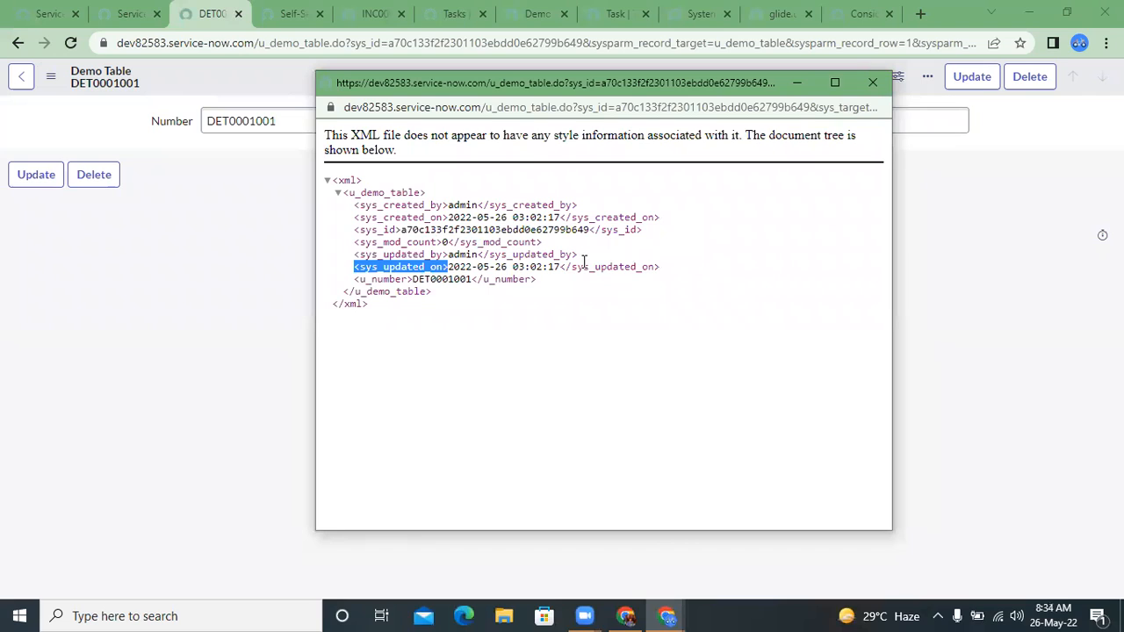
{"action": "double_click", "coordinate": [401, 279]}
{"action": "left_click", "coordinate": [502, 274]}
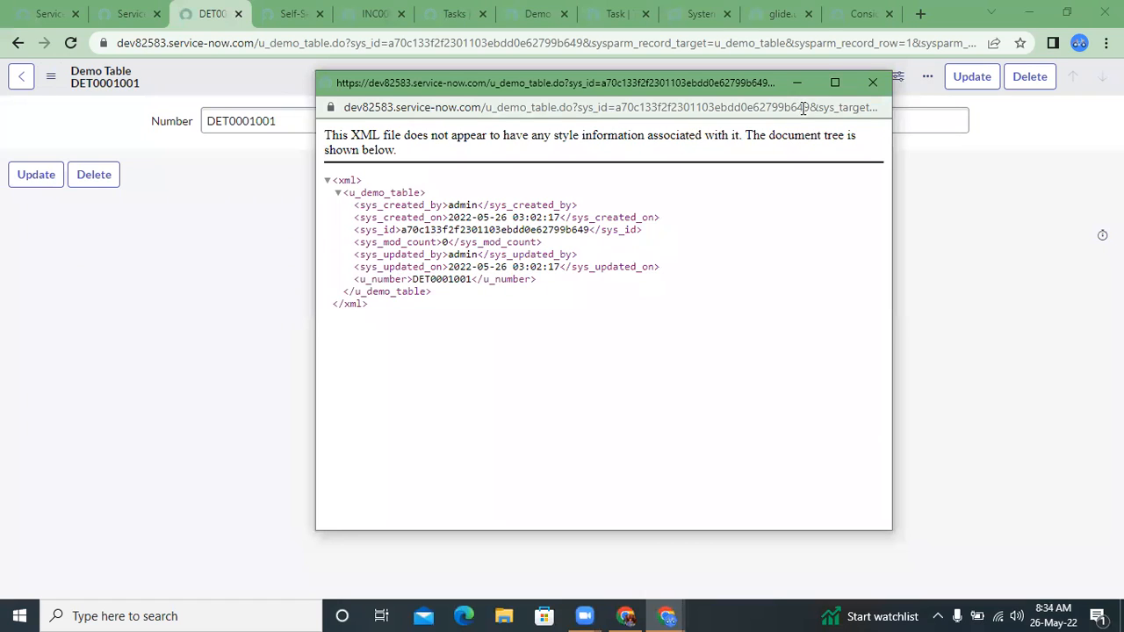
{"action": "left_click", "coordinate": [870, 88]}
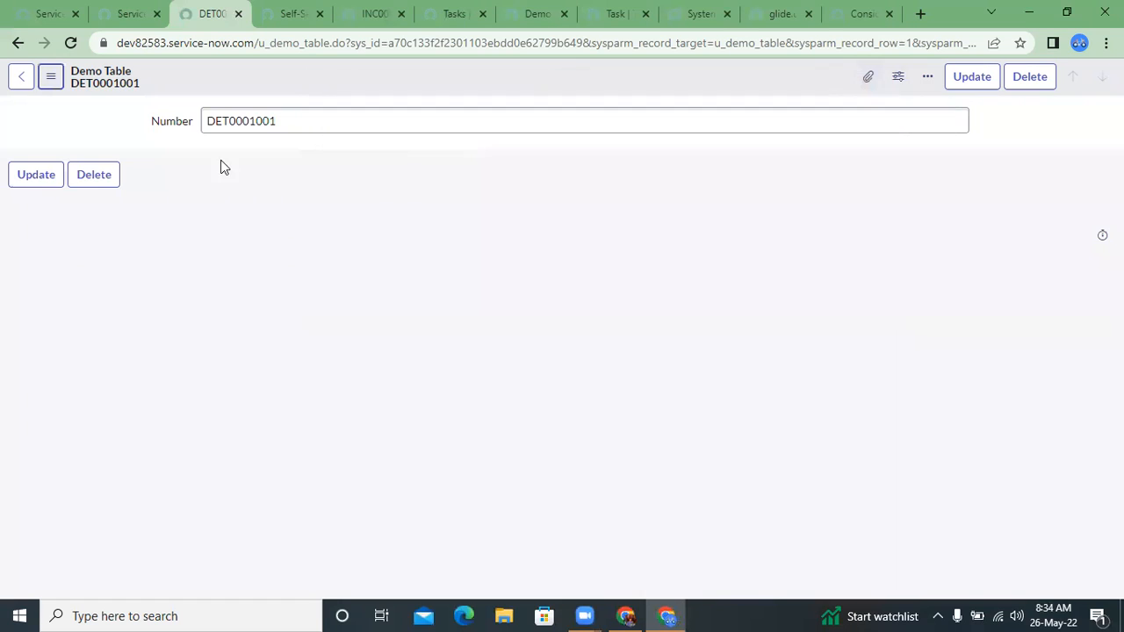
Change the record's Number to DET0001003 and save the record without leaving the form.
{"action": "left_click", "coordinate": [284, 123]}
{"action": "key", "text": "BackSpace"}
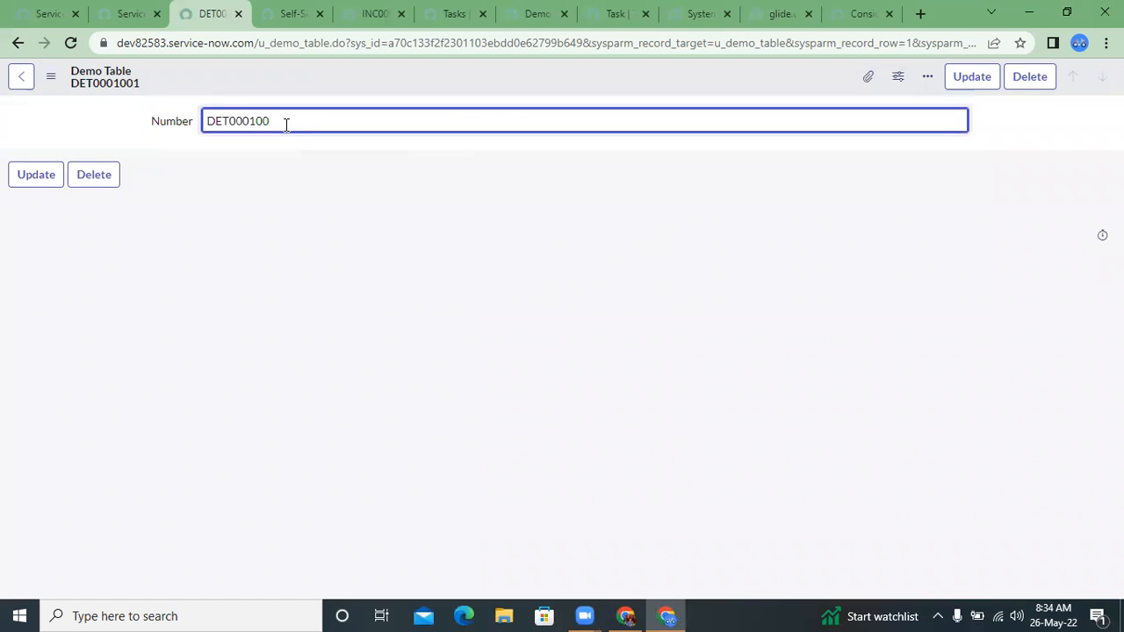
{"action": "type", "text": "3"}
{"action": "right_click", "coordinate": [283, 81]}
{"action": "left_click", "coordinate": [308, 92]}
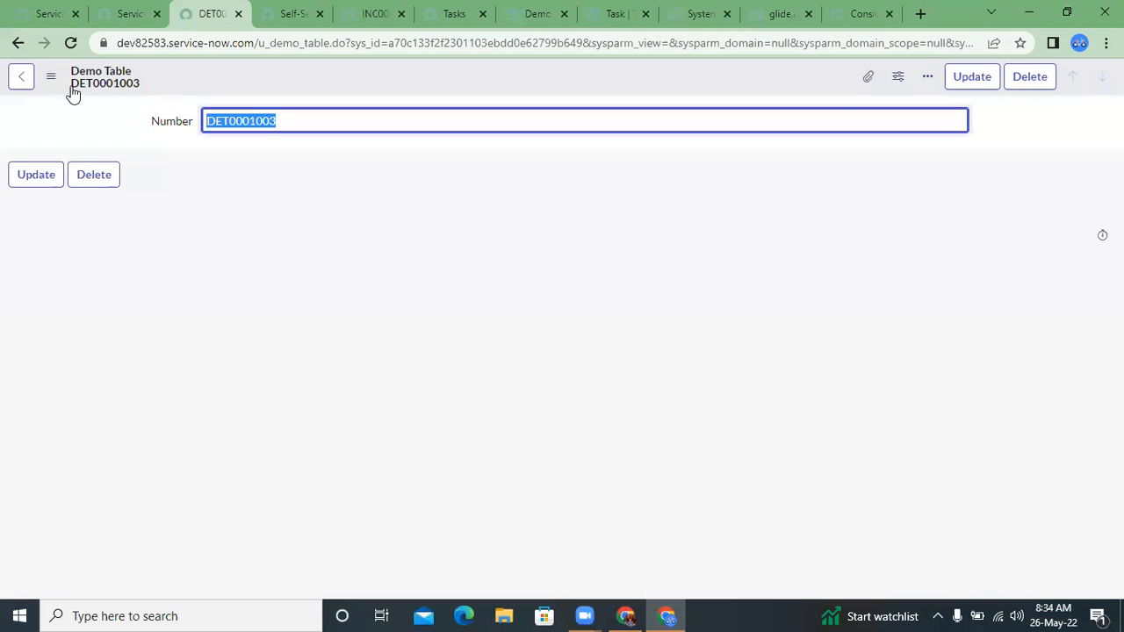
Show the saved record's XML again and check its sys_created_on and sys_mod_count entries.
{"action": "right_click", "coordinate": [58, 85]}
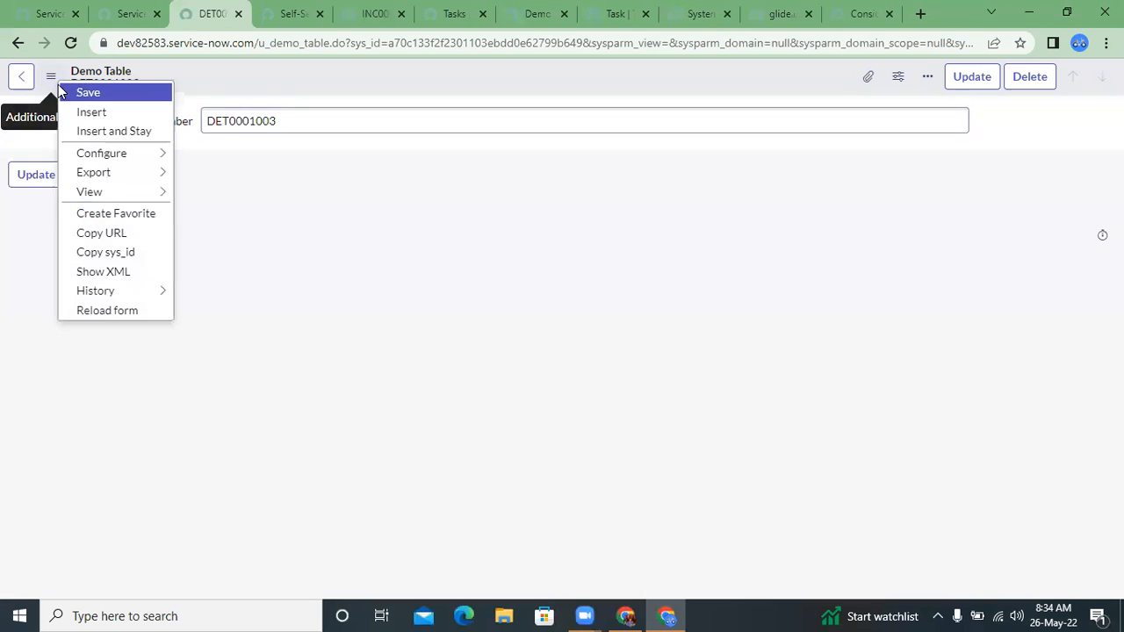
{"action": "left_click", "coordinate": [106, 273]}
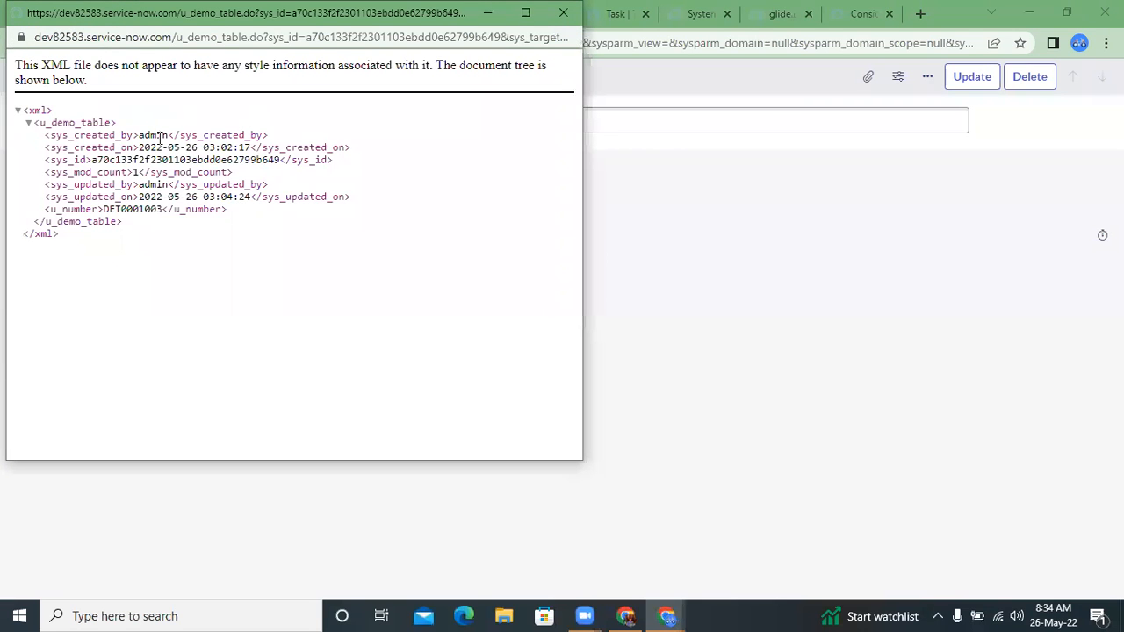
{"action": "triple_click", "coordinate": [247, 147]}
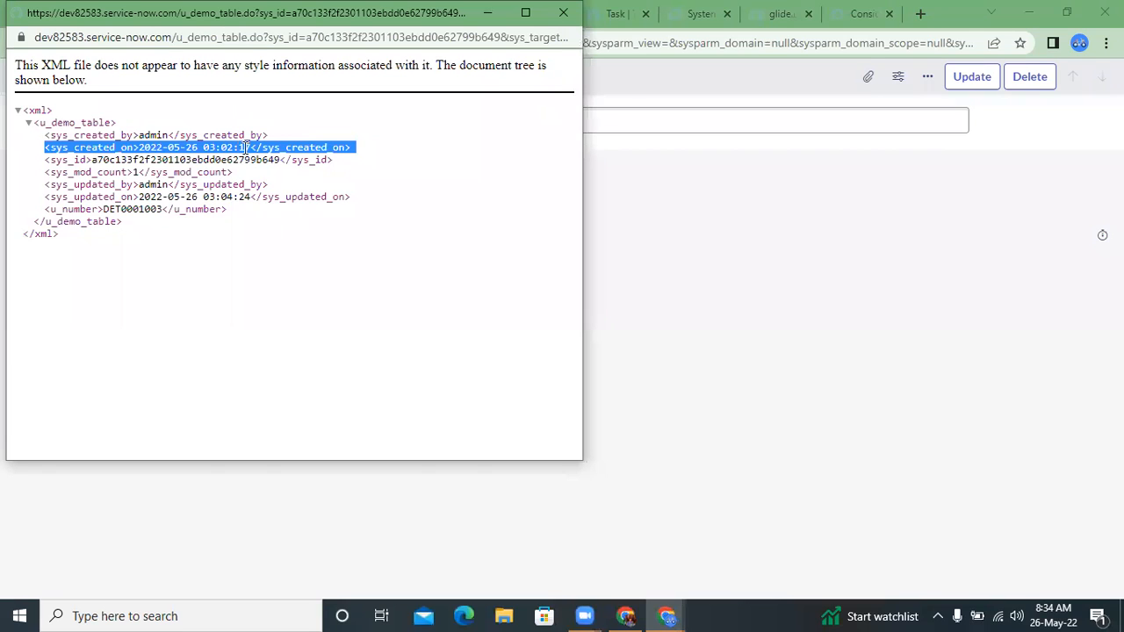
{"action": "left_click", "coordinate": [246, 149]}
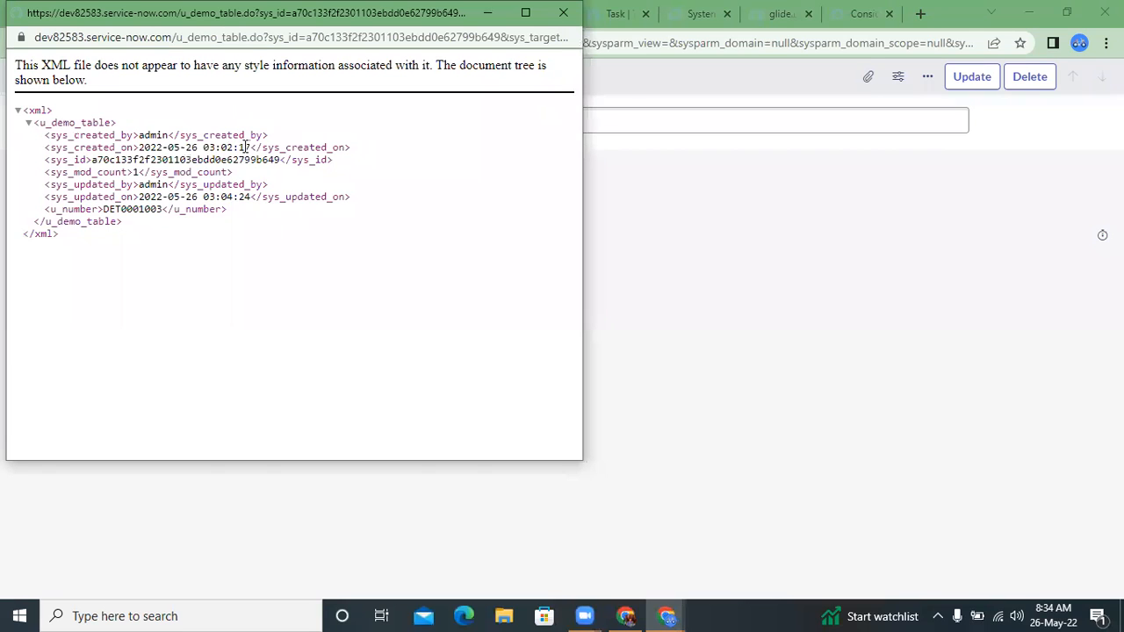
{"action": "double_click", "coordinate": [122, 171]}
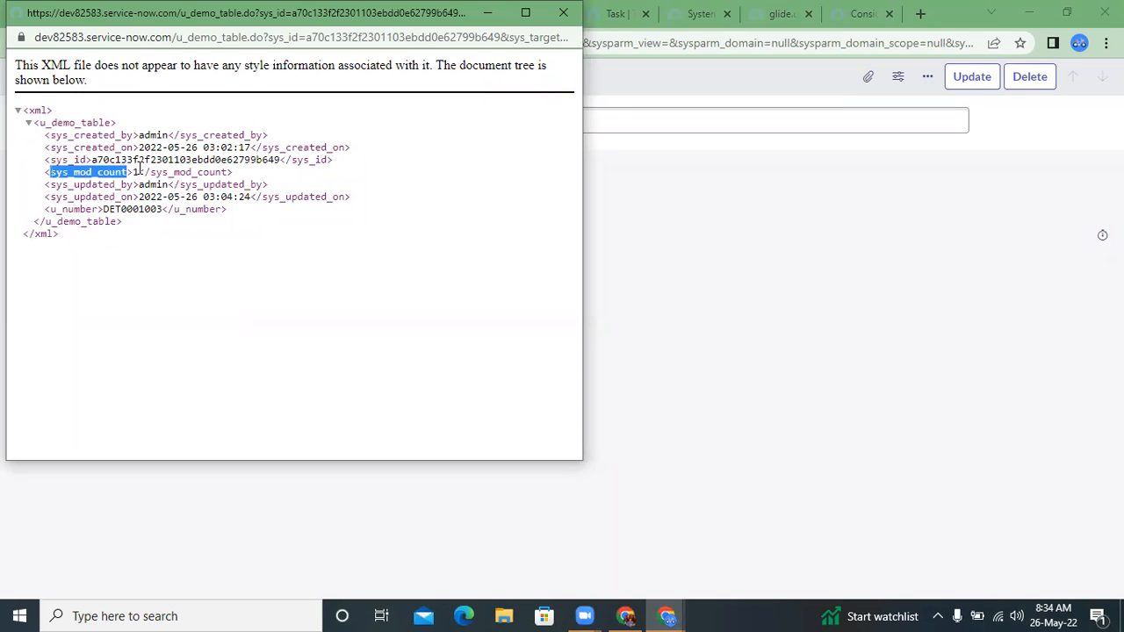
{"action": "left_click", "coordinate": [139, 170]}
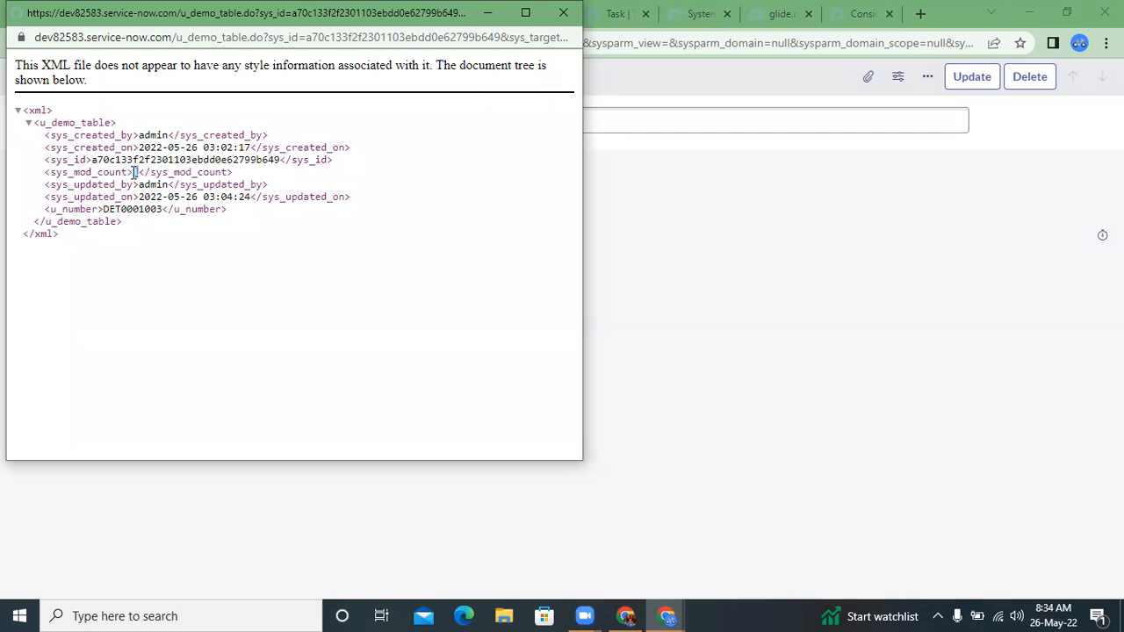
Check the updated-by, updated-on and u_number entries in the XML, and close the XML window.
{"action": "left_click_drag", "start_coordinate": [118, 193], "coordinate": [162, 195]}
{"action": "left_click", "coordinate": [155, 195]}
{"action": "triple_click", "coordinate": [153, 192]}
{"action": "left_click", "coordinate": [132, 197]}
{"action": "left_click_drag", "start_coordinate": [138, 197], "coordinate": [255, 199]}
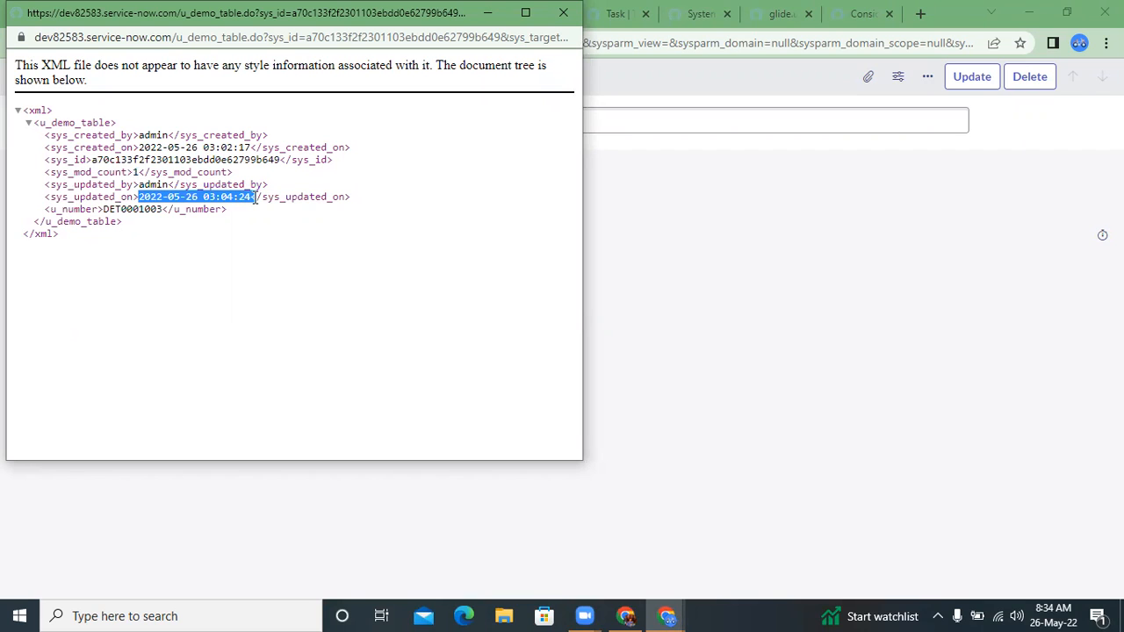
{"action": "left_click", "coordinate": [255, 199]}
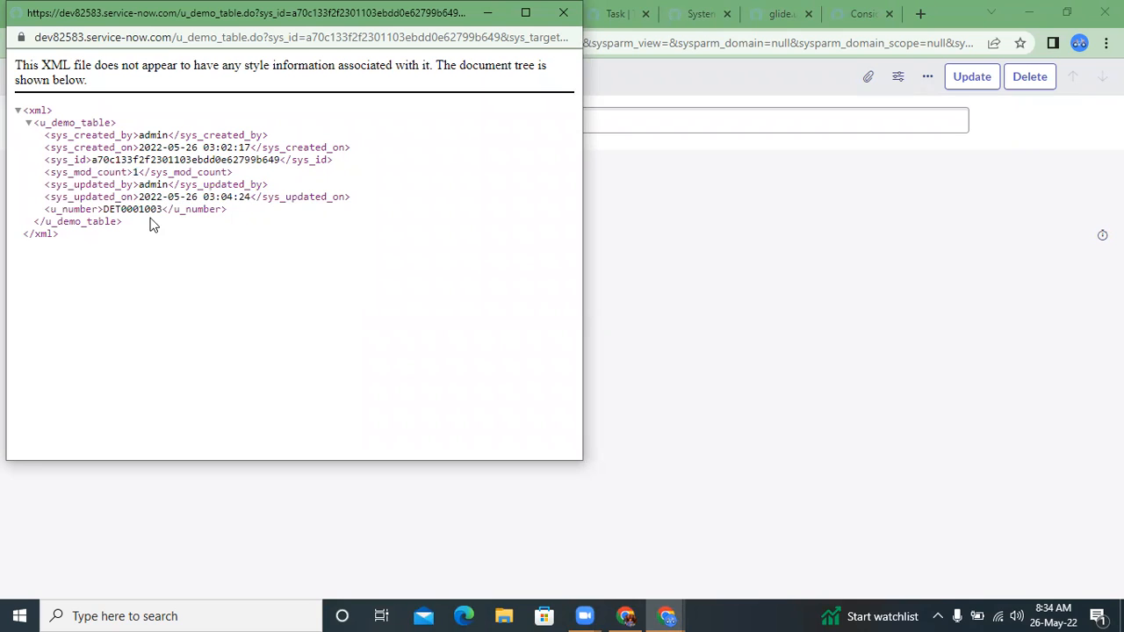
{"action": "double_click", "coordinate": [116, 209]}
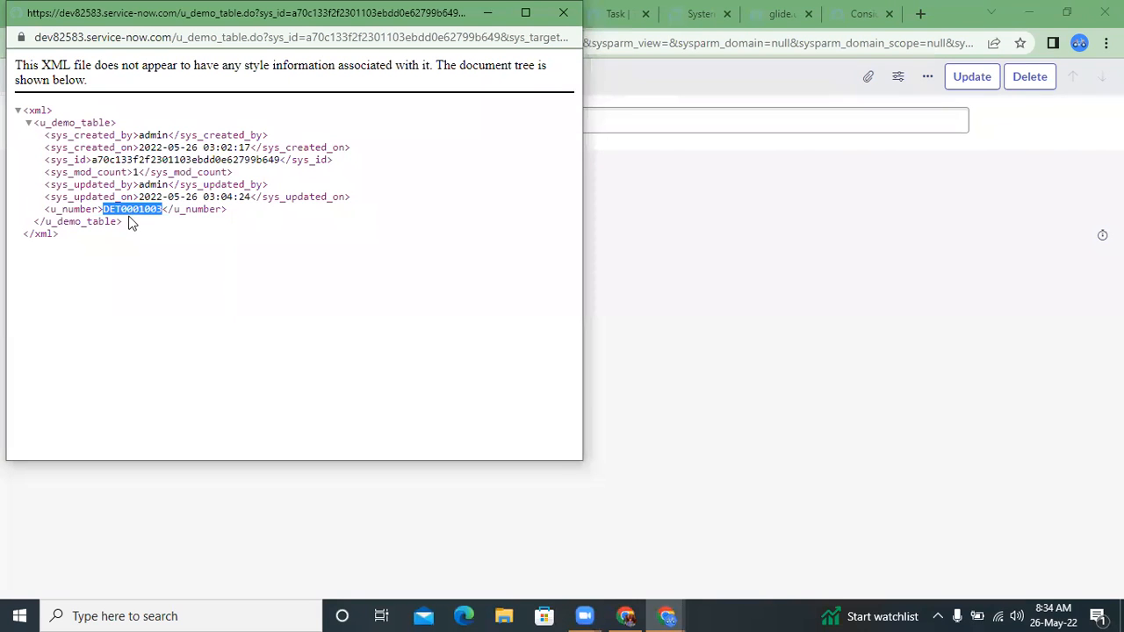
{"action": "left_click", "coordinate": [563, 12]}
{"action": "left_click", "coordinate": [343, 265]}
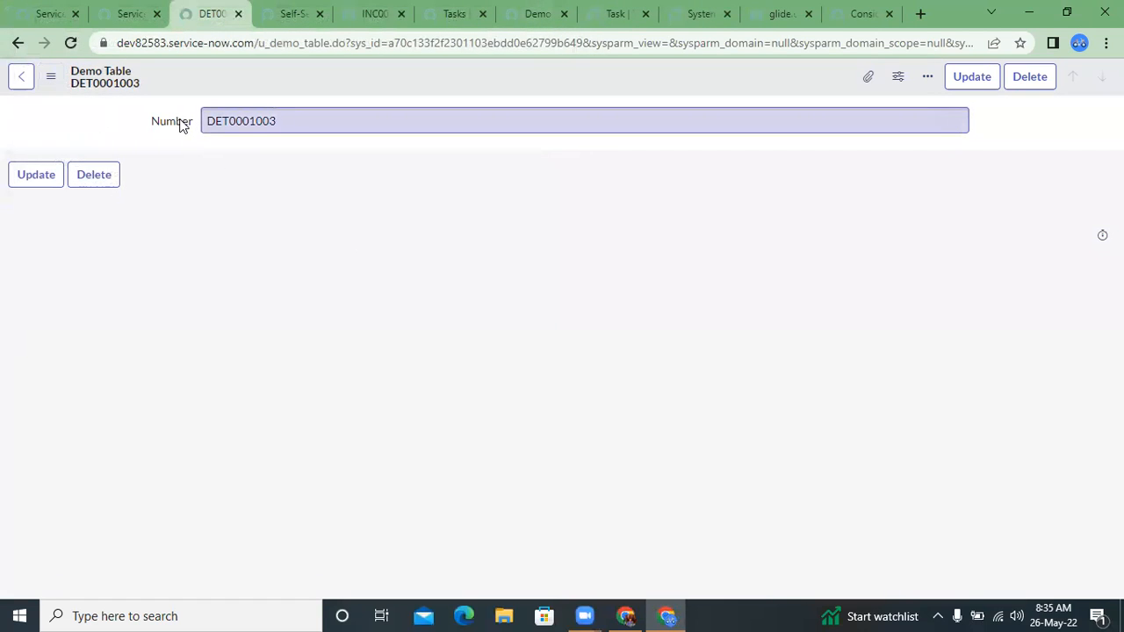
Return to the Demo Table definition and show its list of columns.
{"action": "left_click", "coordinate": [263, 116]}
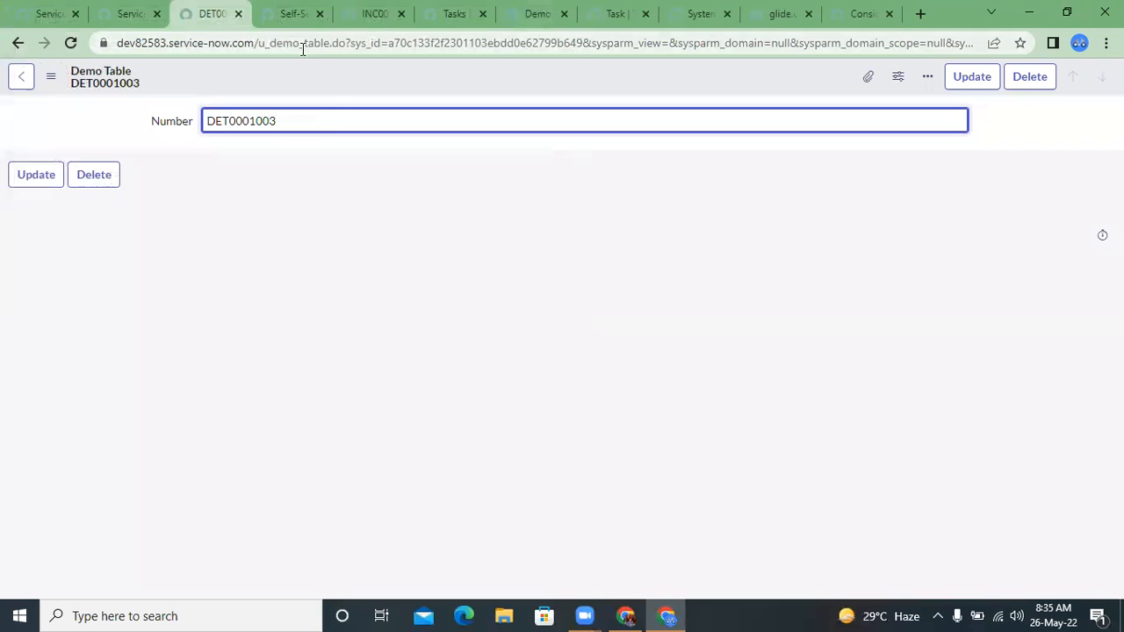
{"action": "left_click", "coordinate": [293, 13]}
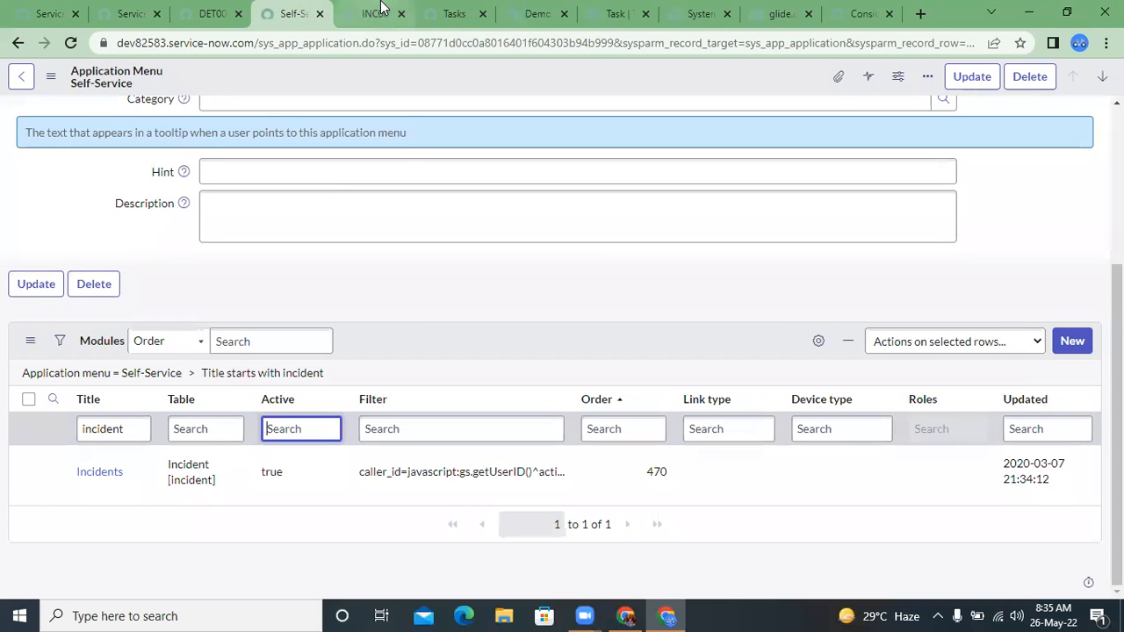
{"action": "left_click", "coordinate": [381, 9]}
{"action": "left_click", "coordinate": [452, 11]}
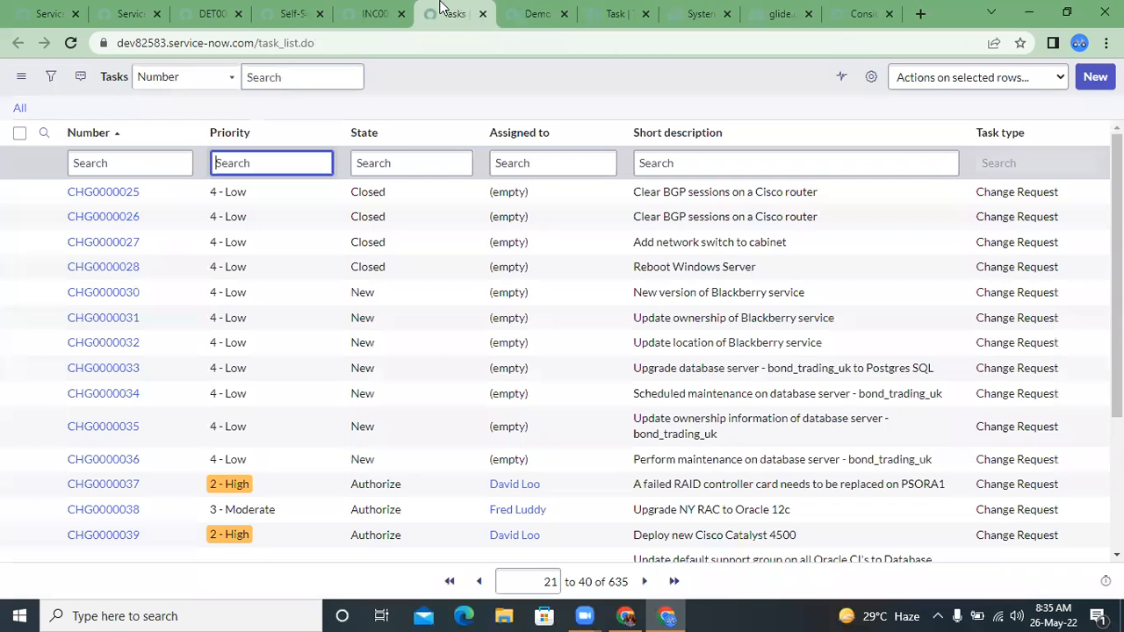
{"action": "left_click", "coordinate": [532, 12]}
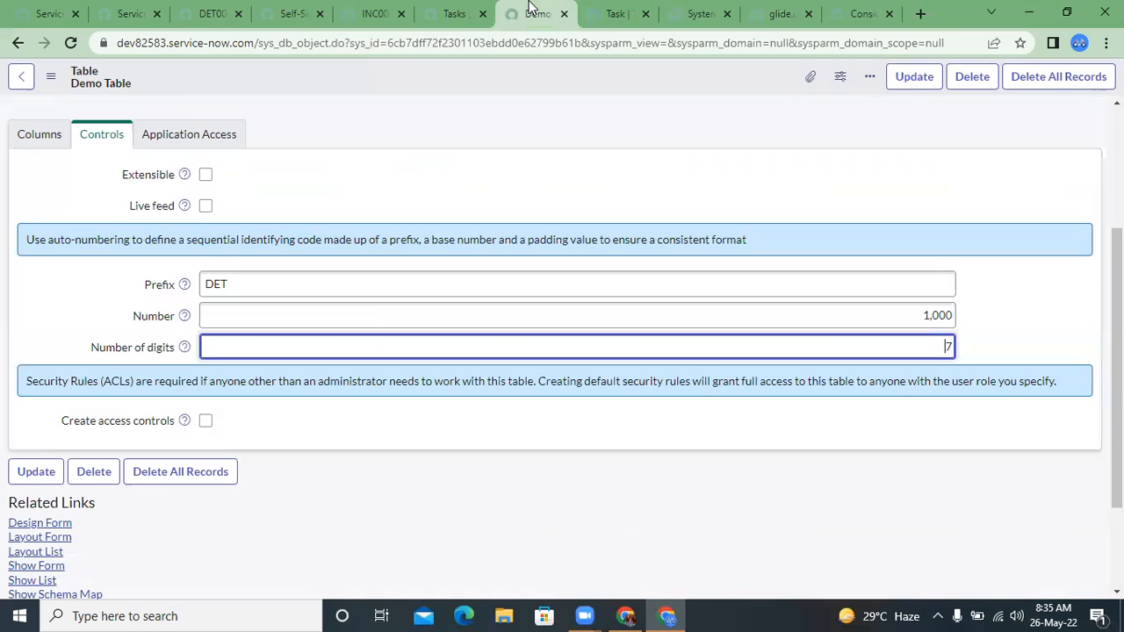
{"action": "left_click", "coordinate": [24, 145]}
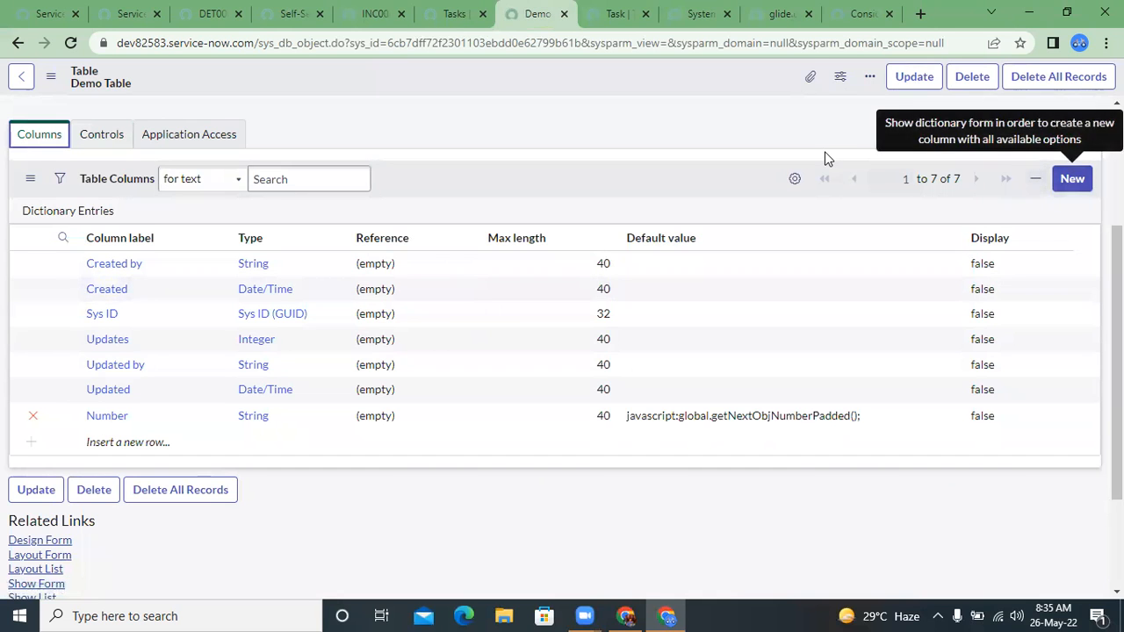
Start a new dictionary entry for the Demo Table from its column list.
{"action": "scroll", "coordinate": [826, 161], "scroll_direction": "up", "scroll_amount": 3}
{"action": "scroll", "coordinate": [825, 162], "scroll_direction": "down", "scroll_amount": 5}
{"action": "scroll", "coordinate": [826, 163], "scroll_direction": "up", "scroll_amount": 1}
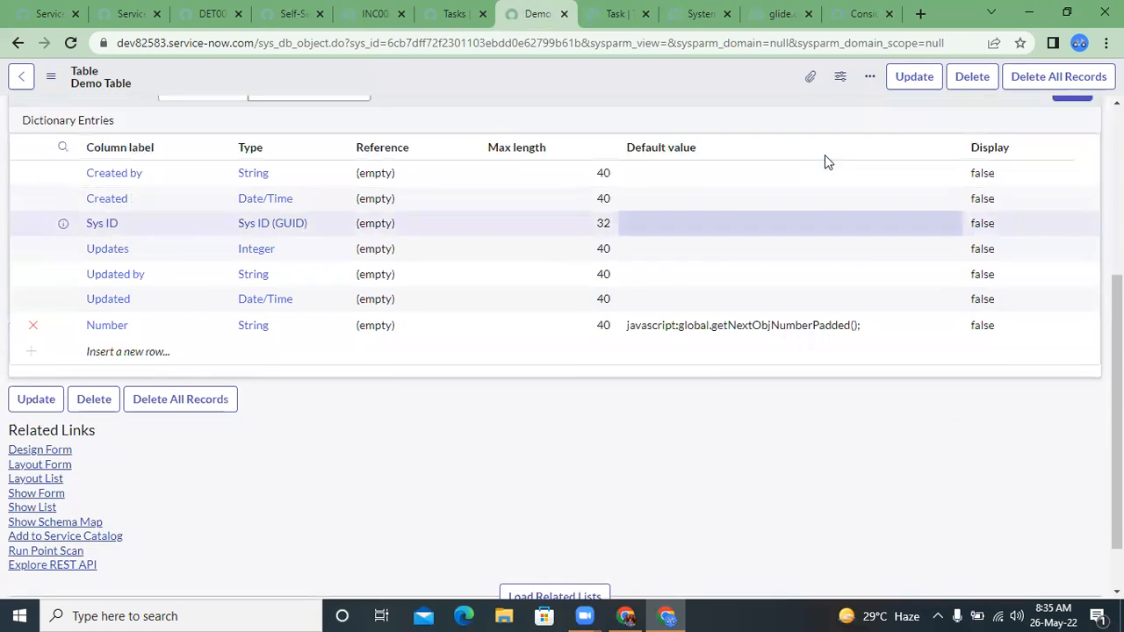
{"action": "scroll", "coordinate": [824, 155], "scroll_direction": "up", "scroll_amount": 5}
{"action": "scroll", "coordinate": [843, 263], "scroll_direction": "down", "scroll_amount": 1}
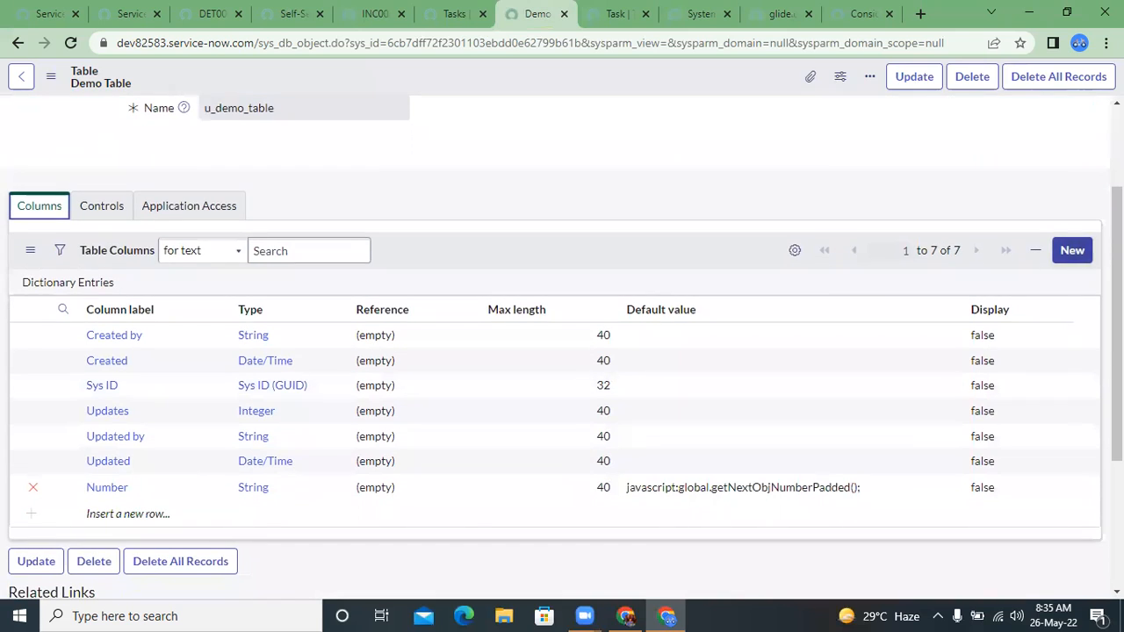
{"action": "left_click", "coordinate": [1080, 251]}
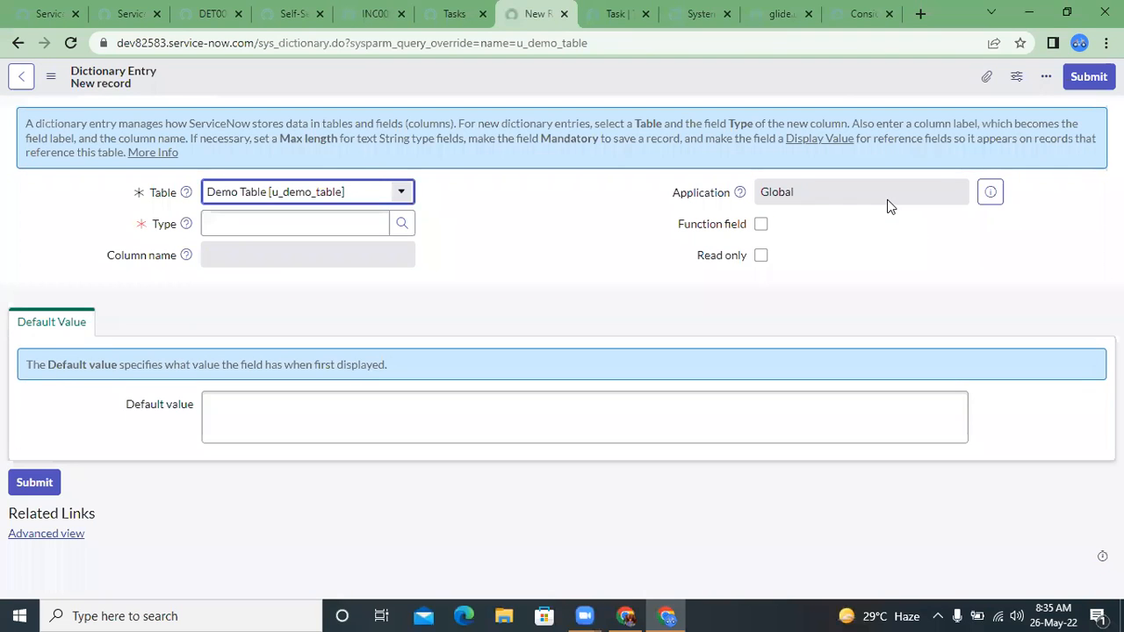
{"action": "double_click", "coordinate": [887, 203]}
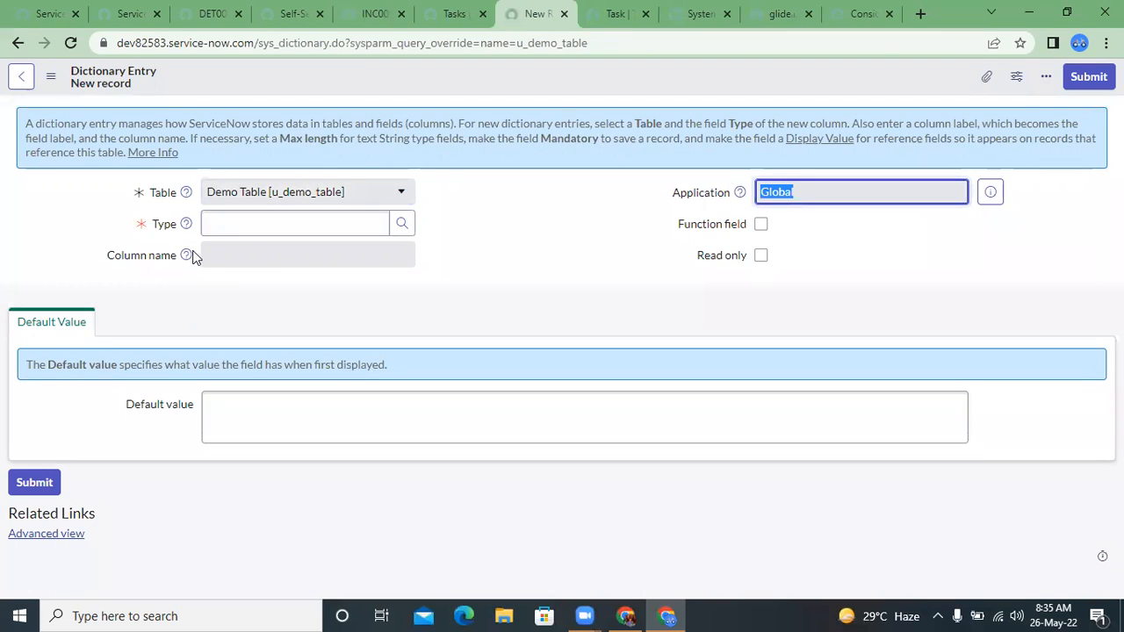
Open the lookup for the new column's Type and examine the available field classes.
{"action": "left_click", "coordinate": [345, 222]}
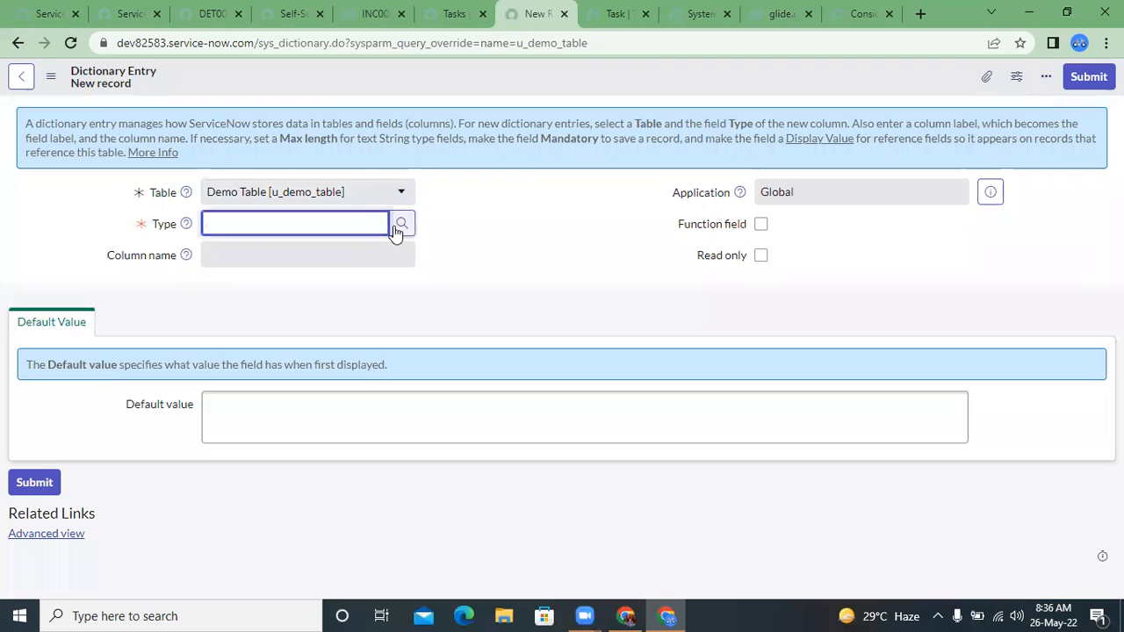
{"action": "left_click", "coordinate": [393, 226]}
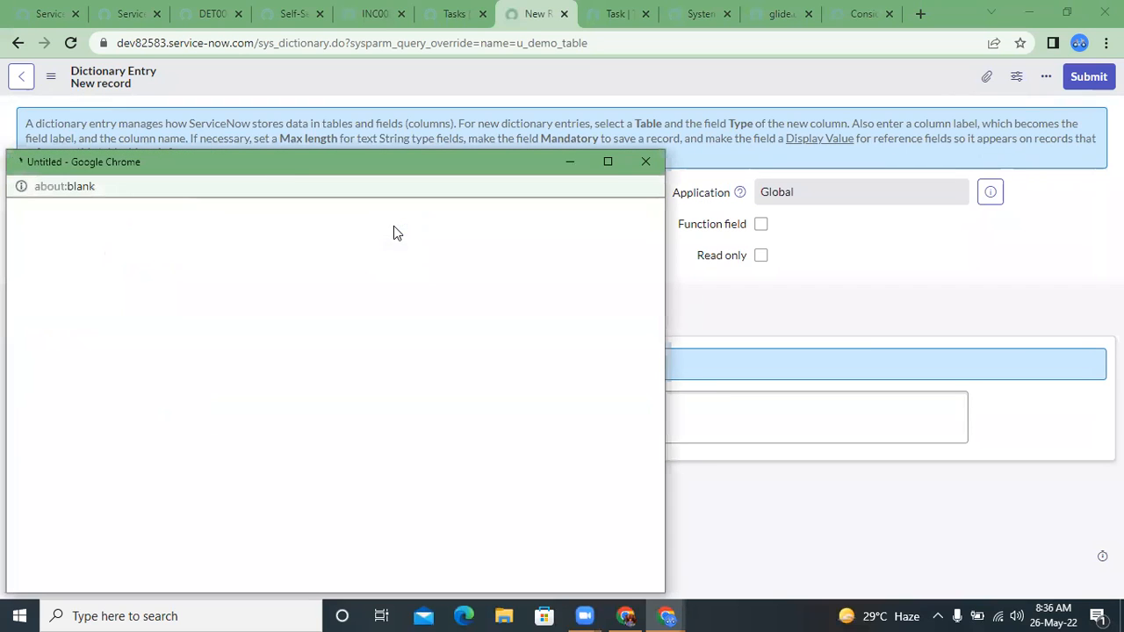
{"action": "left_click_drag", "start_coordinate": [356, 166], "coordinate": [555, 115]}
{"action": "scroll", "coordinate": [541, 235], "scroll_direction": "down", "scroll_amount": 1}
{"action": "scroll", "coordinate": [541, 235], "scroll_direction": "down", "scroll_amount": 2}
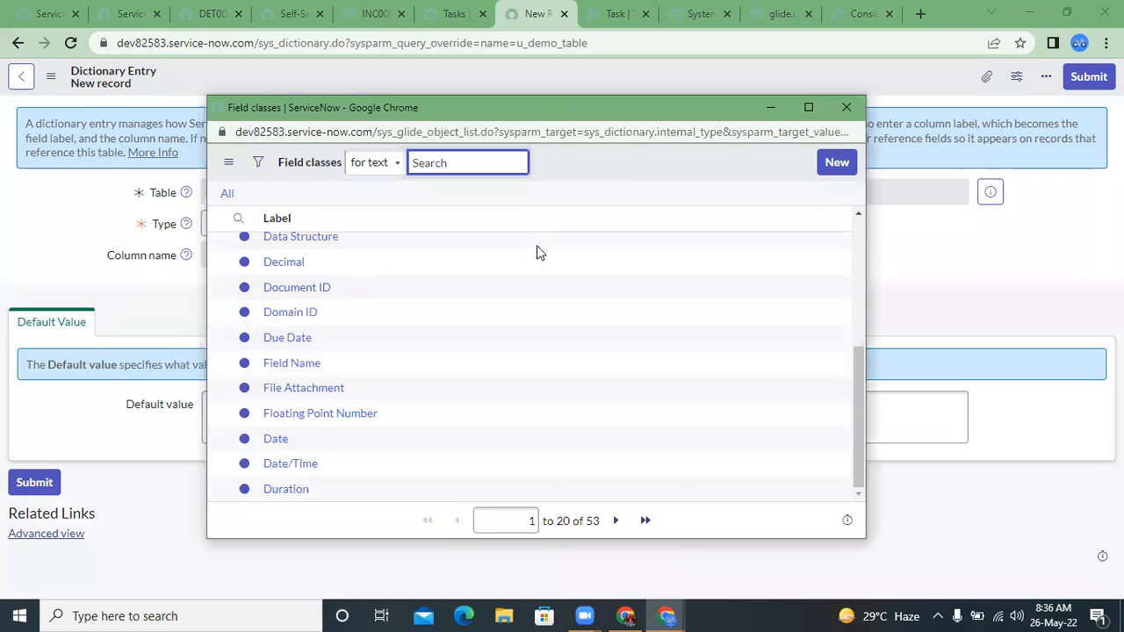
{"action": "scroll", "coordinate": [536, 246], "scroll_direction": "up", "scroll_amount": 3}
{"action": "scroll", "coordinate": [538, 245], "scroll_direction": "down", "scroll_amount": 3}
{"action": "scroll", "coordinate": [539, 245], "scroll_direction": "up", "scroll_amount": 3}
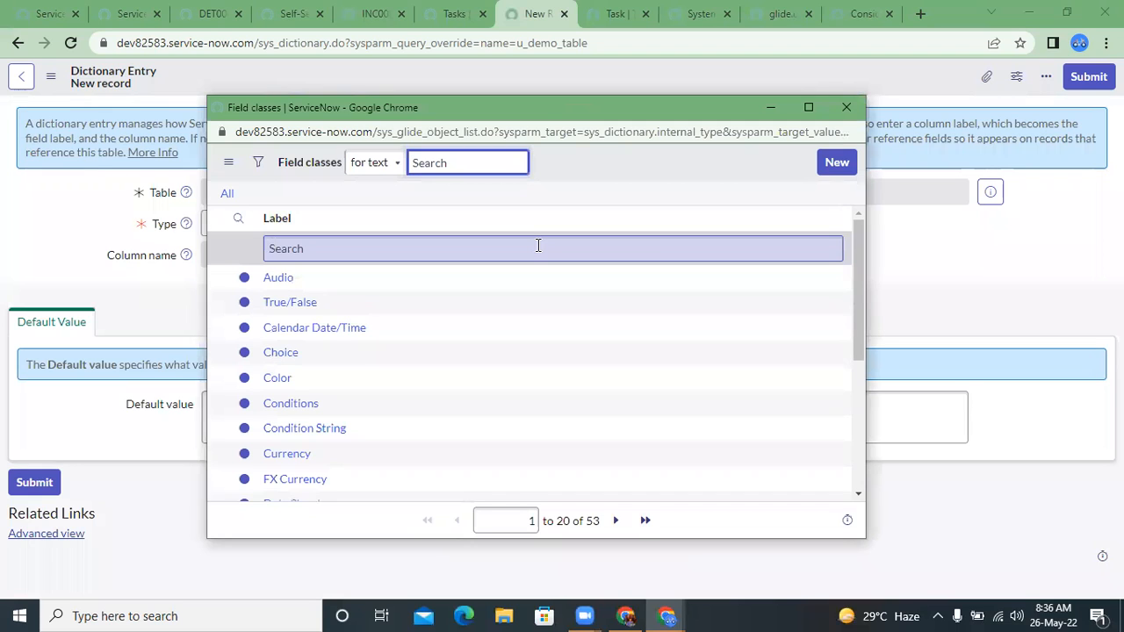
{"action": "scroll", "coordinate": [464, 311], "scroll_direction": "down", "scroll_amount": 5}
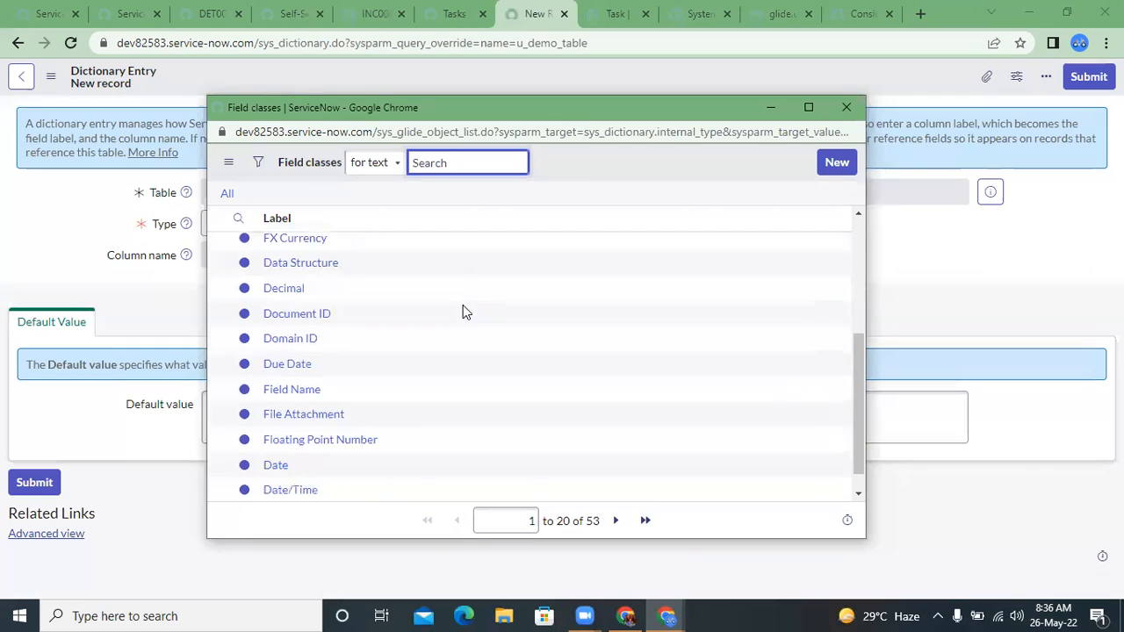
{"action": "scroll", "coordinate": [463, 307], "scroll_direction": "up", "scroll_amount": 5}
Filter the field classes by label "Stri" and choose String as the column's type.
{"action": "left_click", "coordinate": [367, 248]}
{"action": "type", "text": "Stri"}
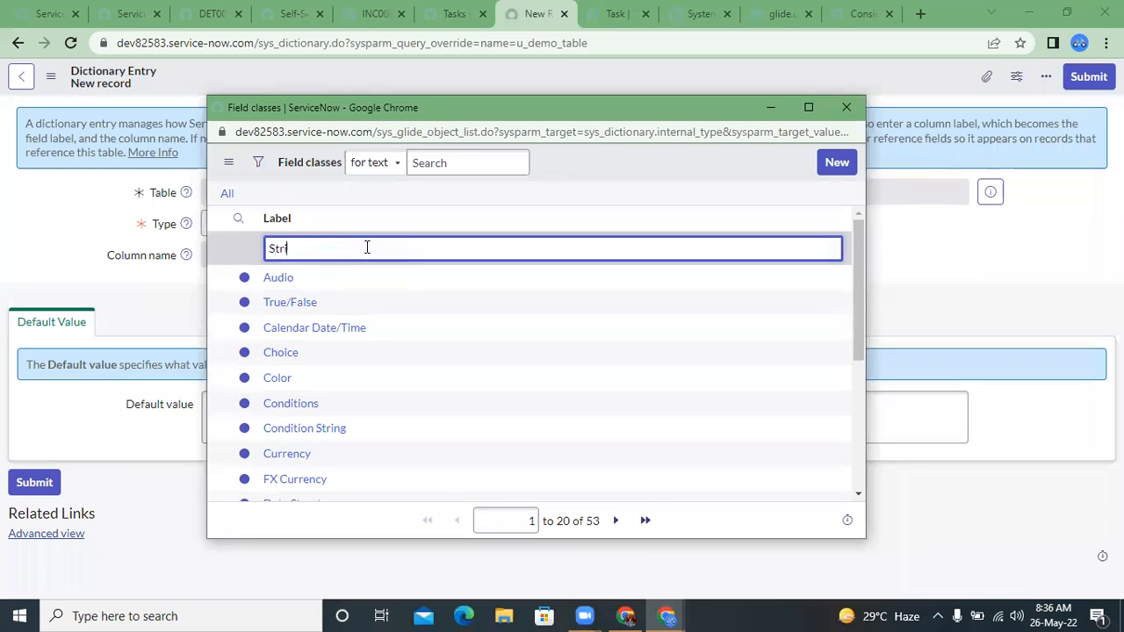
{"action": "key", "text": "Return"}
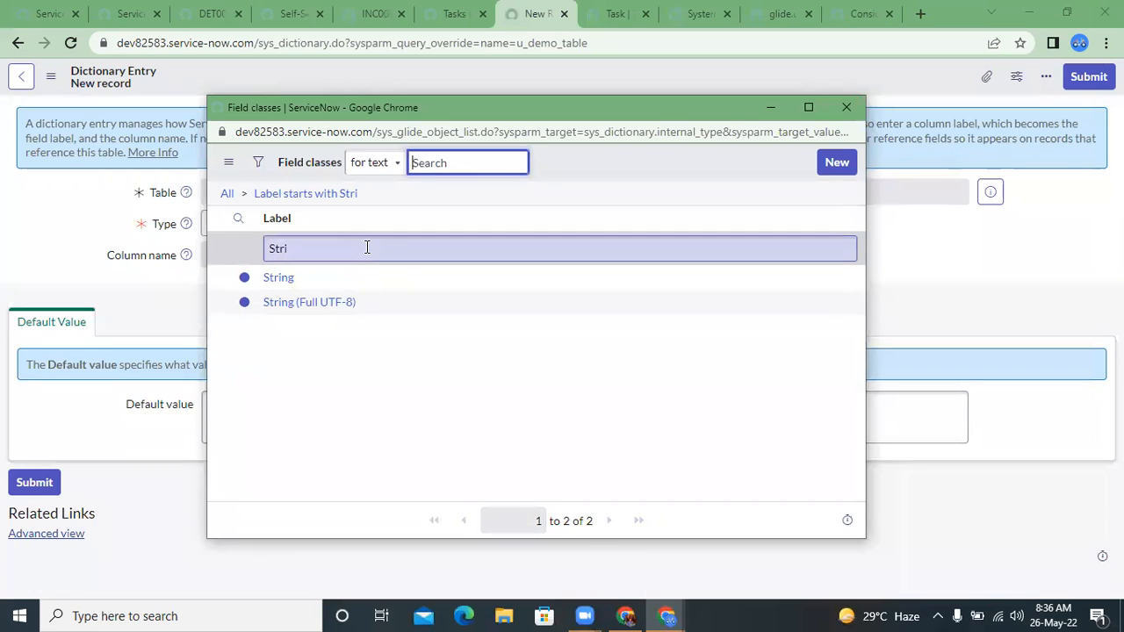
{"action": "left_click", "coordinate": [322, 244]}
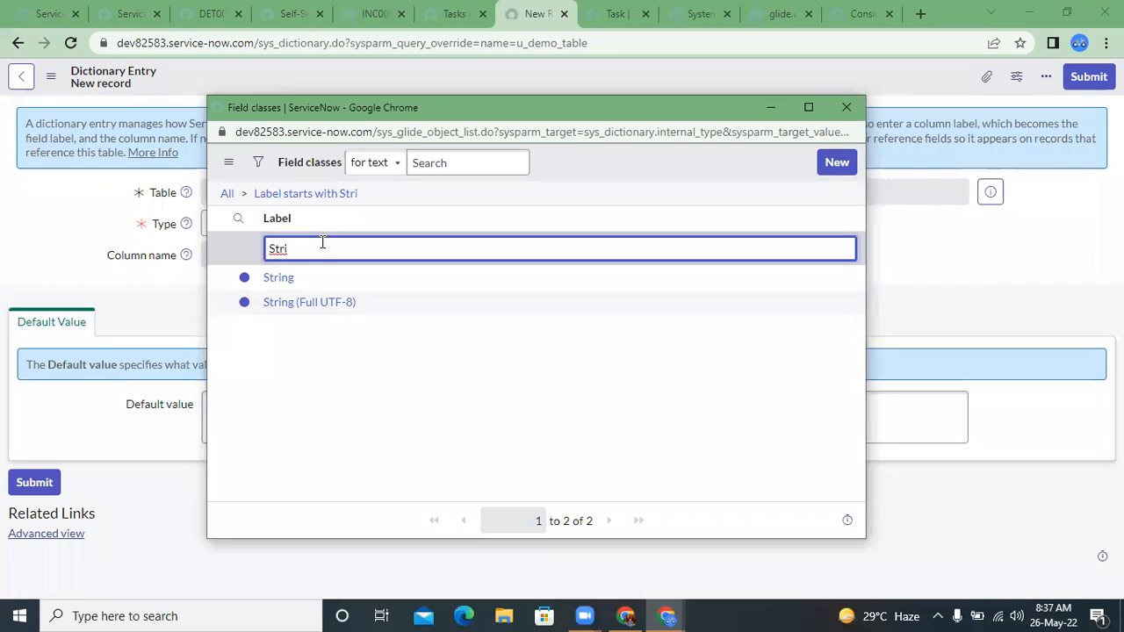
{"action": "left_click", "coordinate": [278, 277]}
Enter Short as the first word of the new column's label.
{"action": "left_click", "coordinate": [280, 254]}
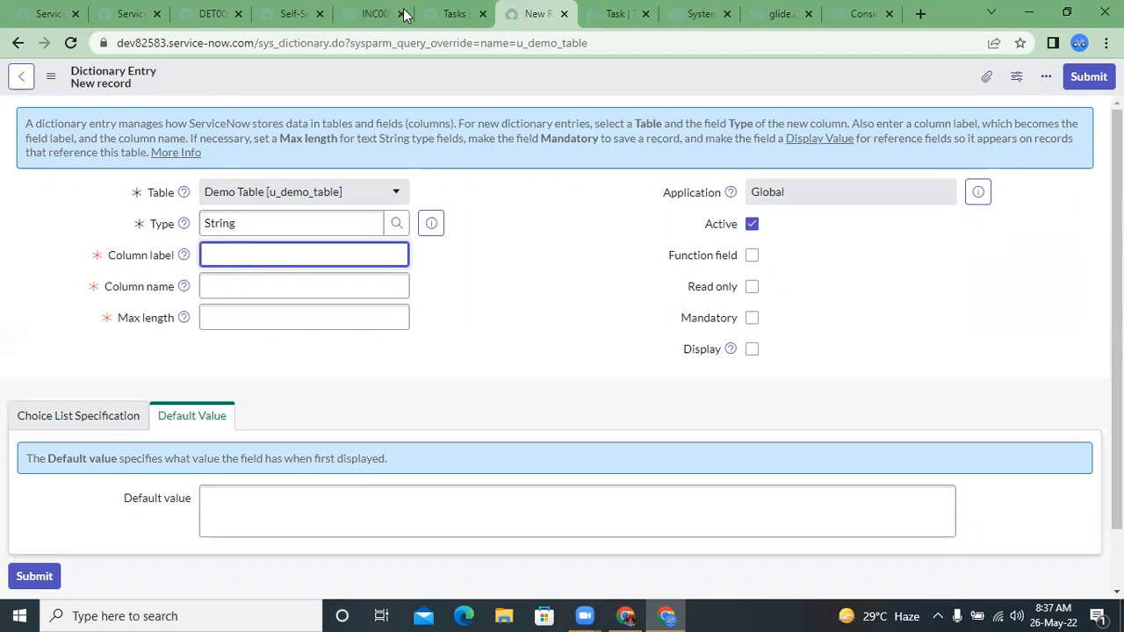
{"action": "left_click", "coordinate": [263, 221]}
{"action": "left_click", "coordinate": [245, 250]}
{"action": "type", "text": "Short"}
Examine the wording and capitalisation of the Configuration item label on the open incident record, and return to the new dictionary entry.
{"action": "key", "text": "ctrl+shift+Tab"}
{"action": "key", "text": "ctrl+shift+Tab"}
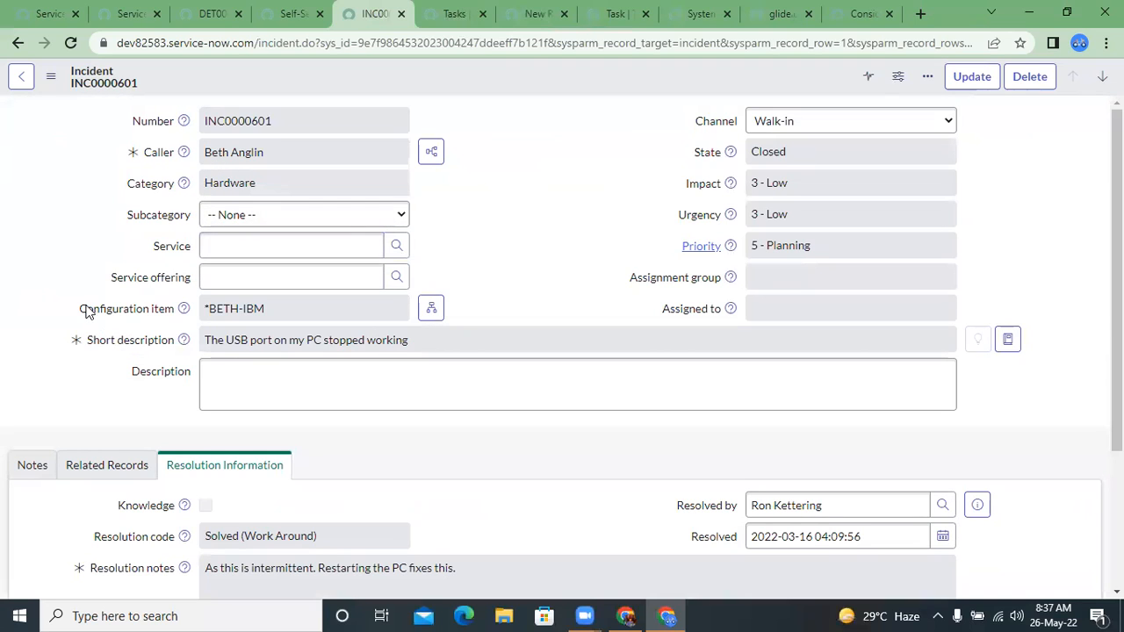
{"action": "left_click_drag", "start_coordinate": [80, 309], "coordinate": [94, 316]}
{"action": "left_click", "coordinate": [84, 314]}
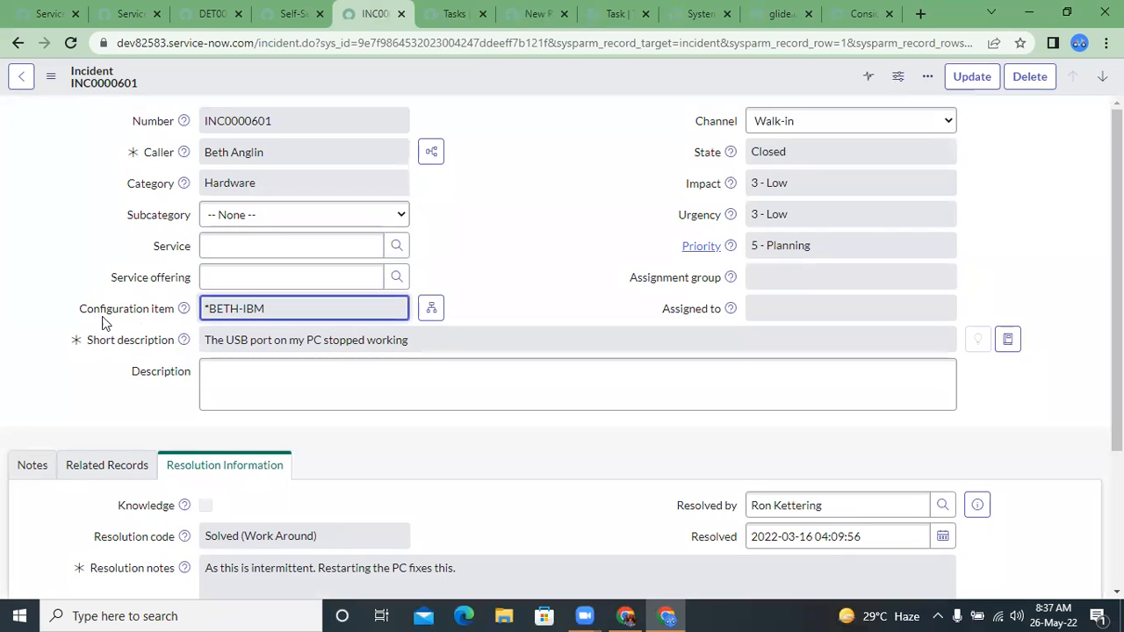
{"action": "left_click_drag", "start_coordinate": [151, 314], "coordinate": [158, 318]}
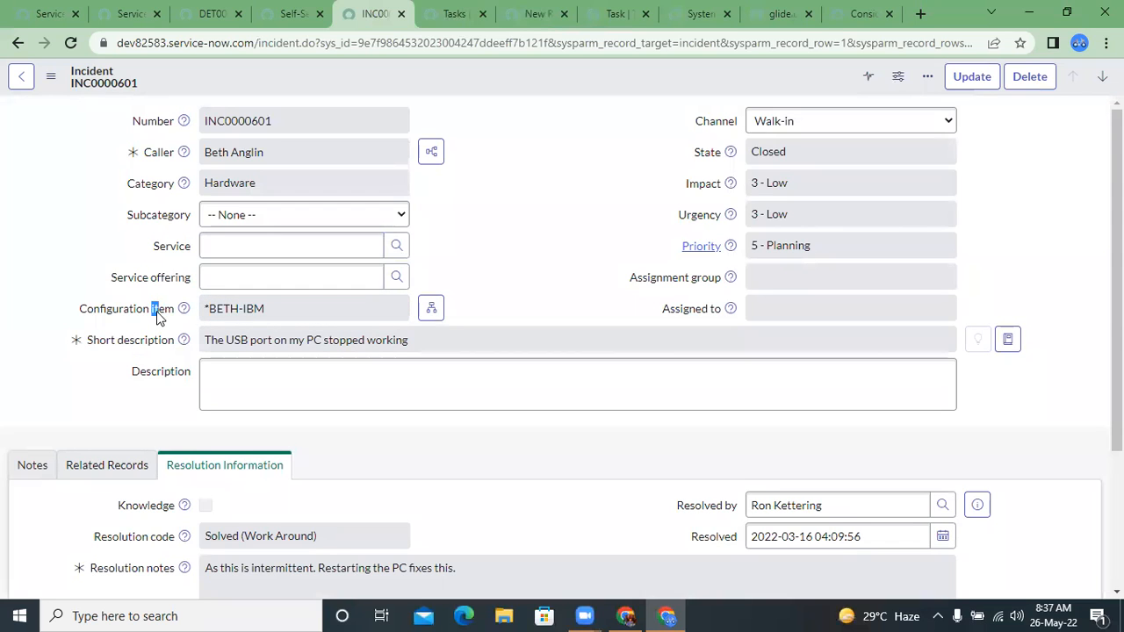
{"action": "left_click", "coordinate": [153, 317]}
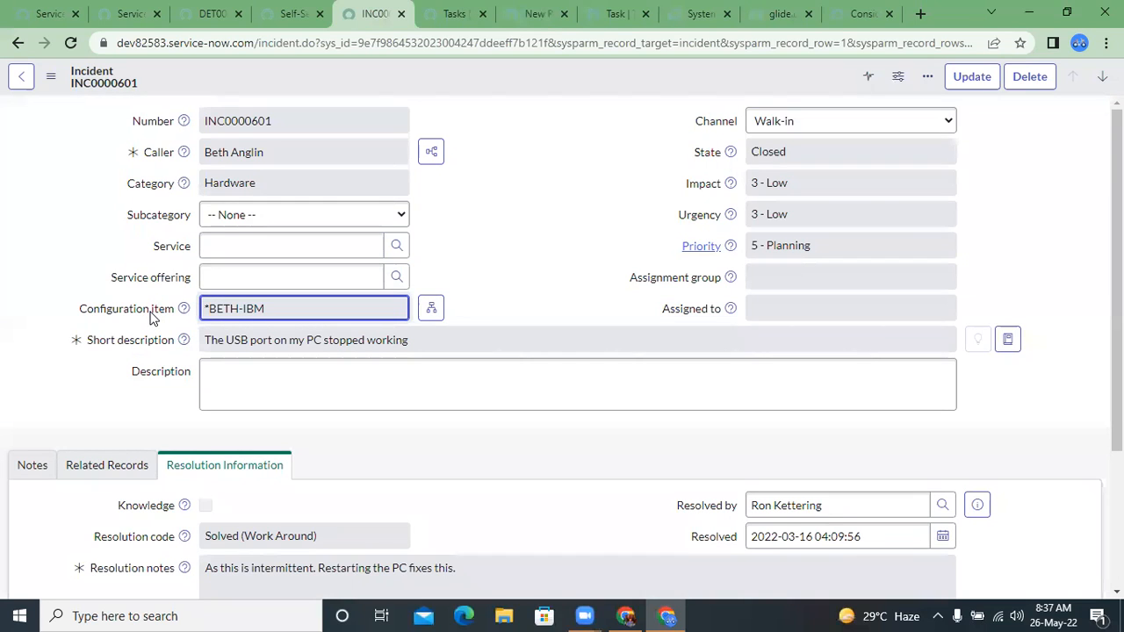
{"action": "left_click_drag", "start_coordinate": [150, 312], "coordinate": [154, 313]}
{"action": "left_click", "coordinate": [156, 313]}
{"action": "triple_click", "coordinate": [155, 315]}
{"action": "left_click", "coordinate": [156, 315]}
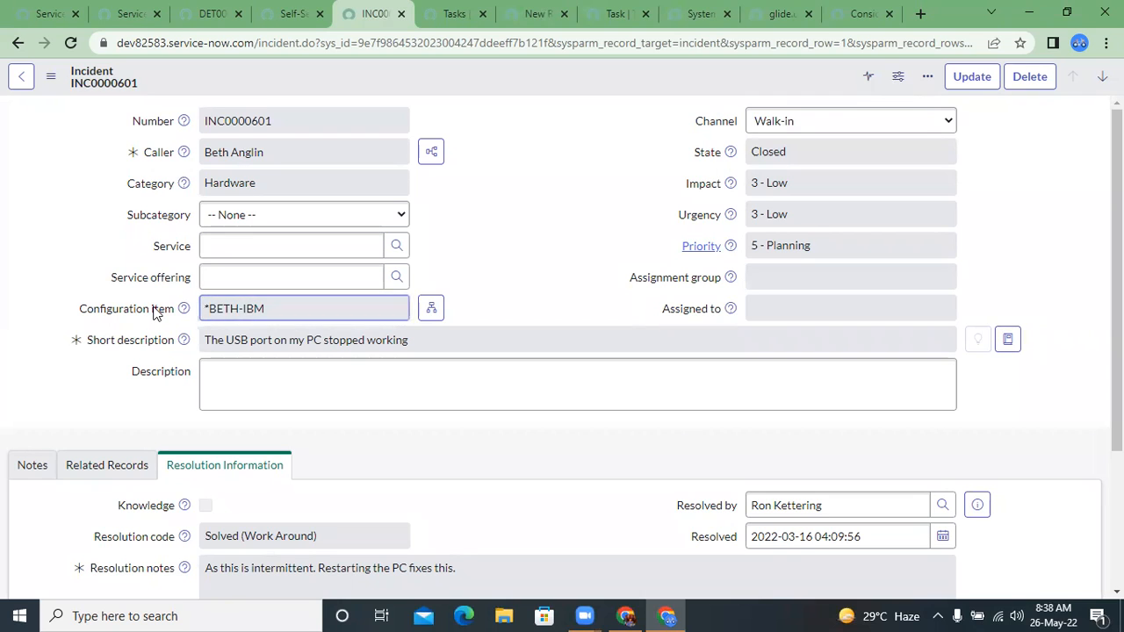
{"action": "left_click_drag", "start_coordinate": [81, 313], "coordinate": [175, 313]}
{"action": "left_click", "coordinate": [174, 314]}
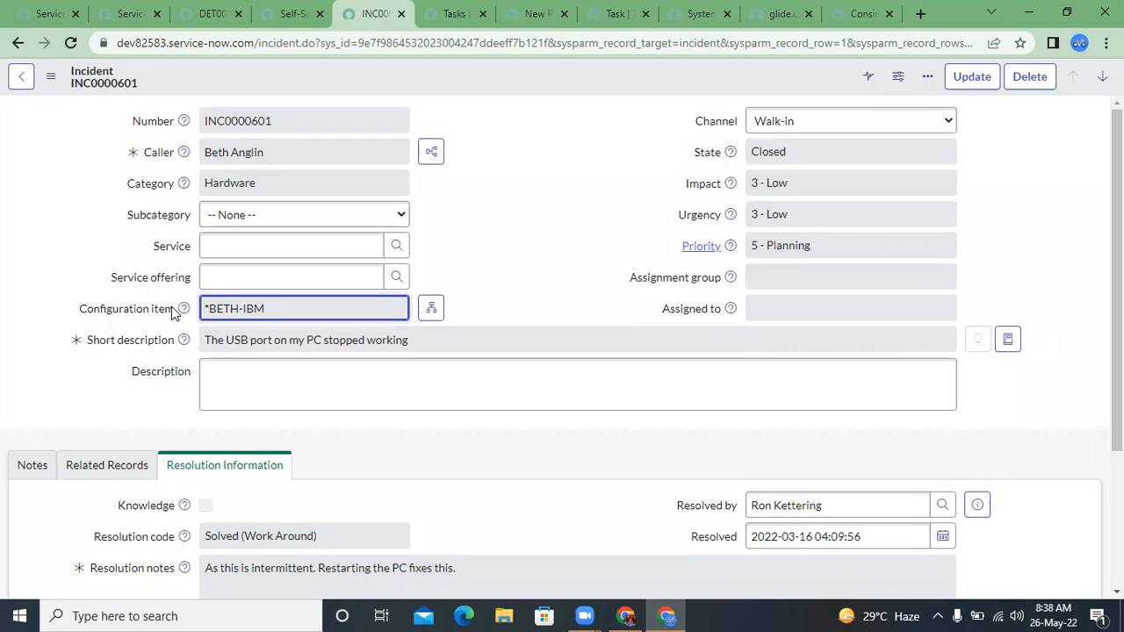
{"action": "left_click", "coordinate": [154, 314]}
{"action": "left_click", "coordinate": [150, 311]}
{"action": "left_click_drag", "start_coordinate": [154, 312], "coordinate": [159, 316]}
{"action": "left_click", "coordinate": [154, 316]}
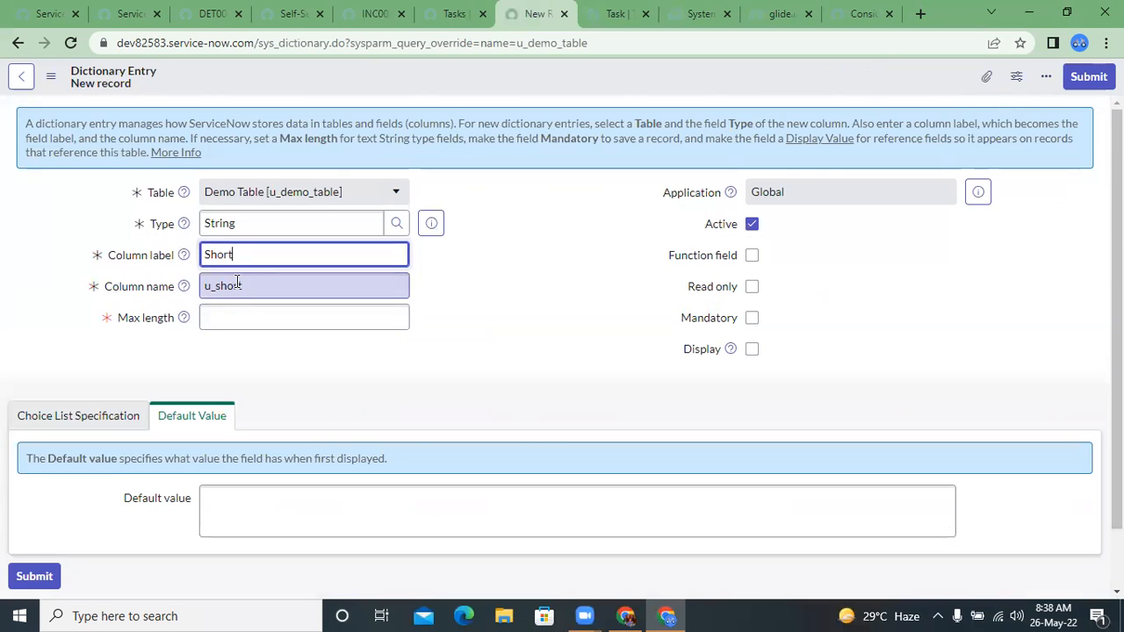
Complete the Column label so that it reads Short description.
{"action": "type", "text": "description"}
{"action": "left_click", "coordinate": [429, 301]}
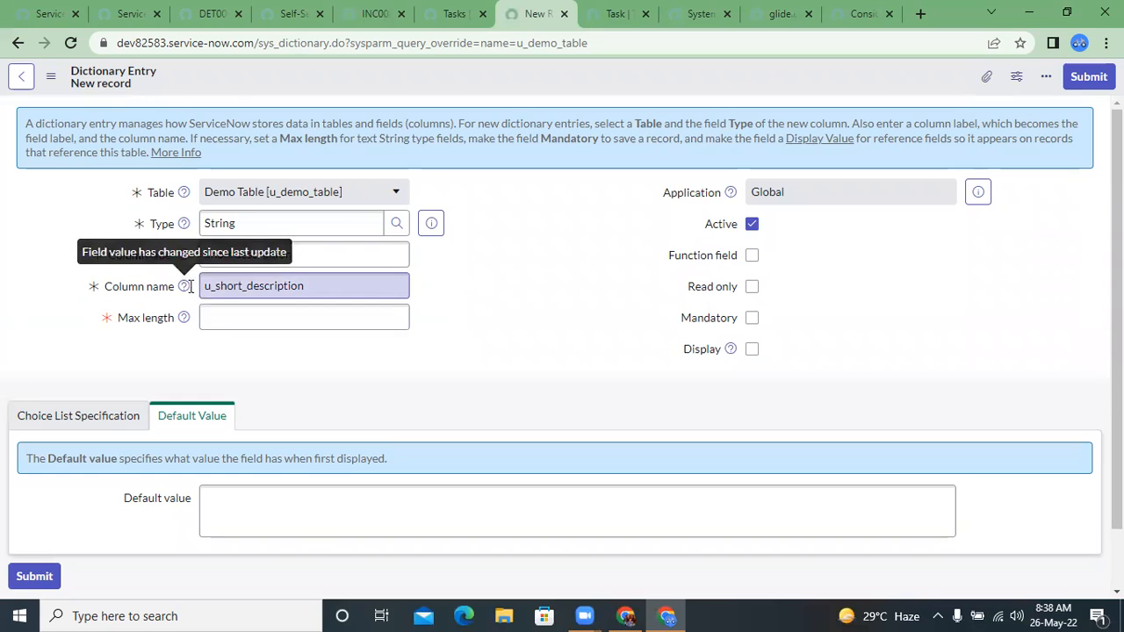
{"action": "left_click", "coordinate": [292, 259]}
Shorten the Column name to u_short_desc and check its u_ prefix.
{"action": "left_click", "coordinate": [247, 291]}
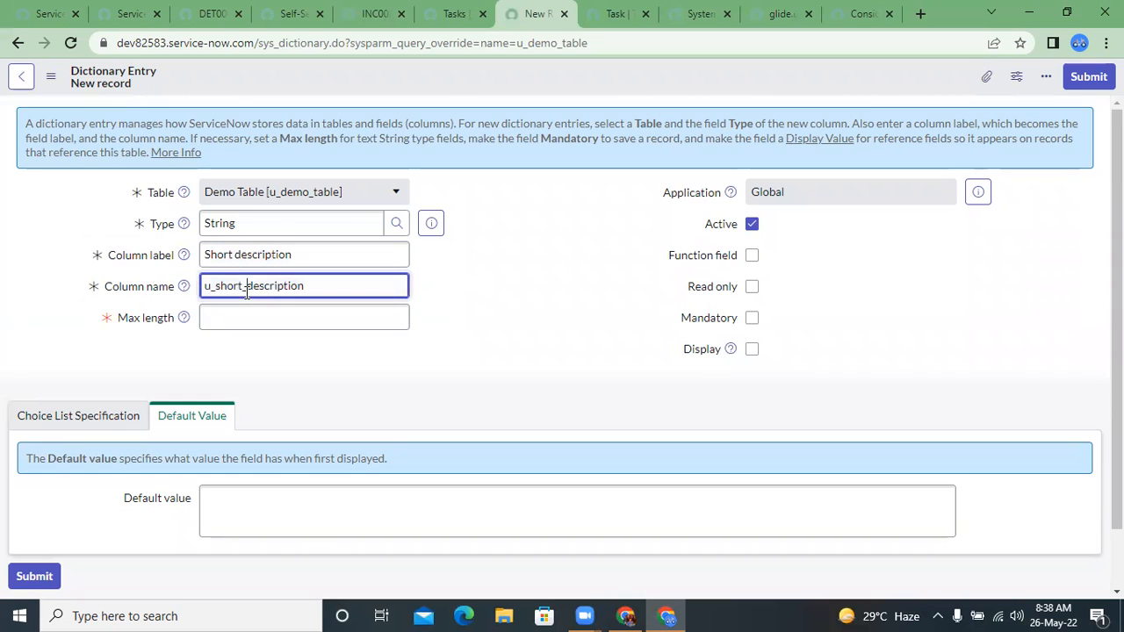
{"action": "left_click_drag", "start_coordinate": [246, 291], "coordinate": [313, 292]}
{"action": "type", "text": "desc"}
{"action": "left_click_drag", "start_coordinate": [309, 291], "coordinate": [218, 282]}
{"action": "key", "text": "ctrl+c"}
{"action": "key", "text": "BackSpace"}
{"action": "key", "text": "ctrl+v"}
{"action": "left_click", "coordinate": [452, 303]}
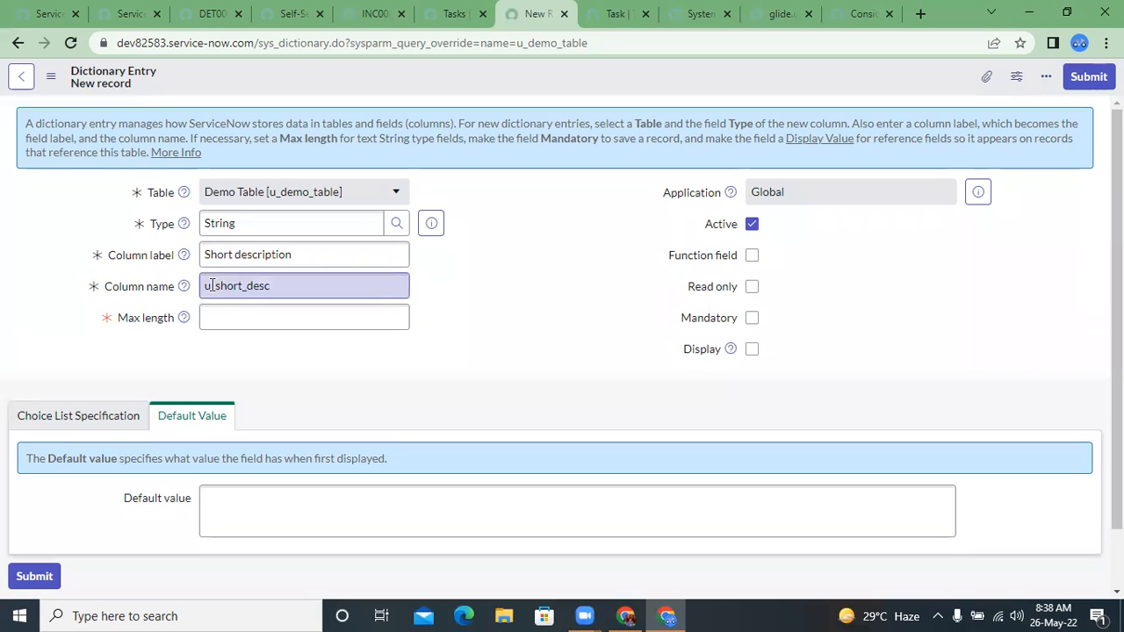
{"action": "double_click", "coordinate": [308, 284]}
{"action": "left_click", "coordinate": [311, 285]}
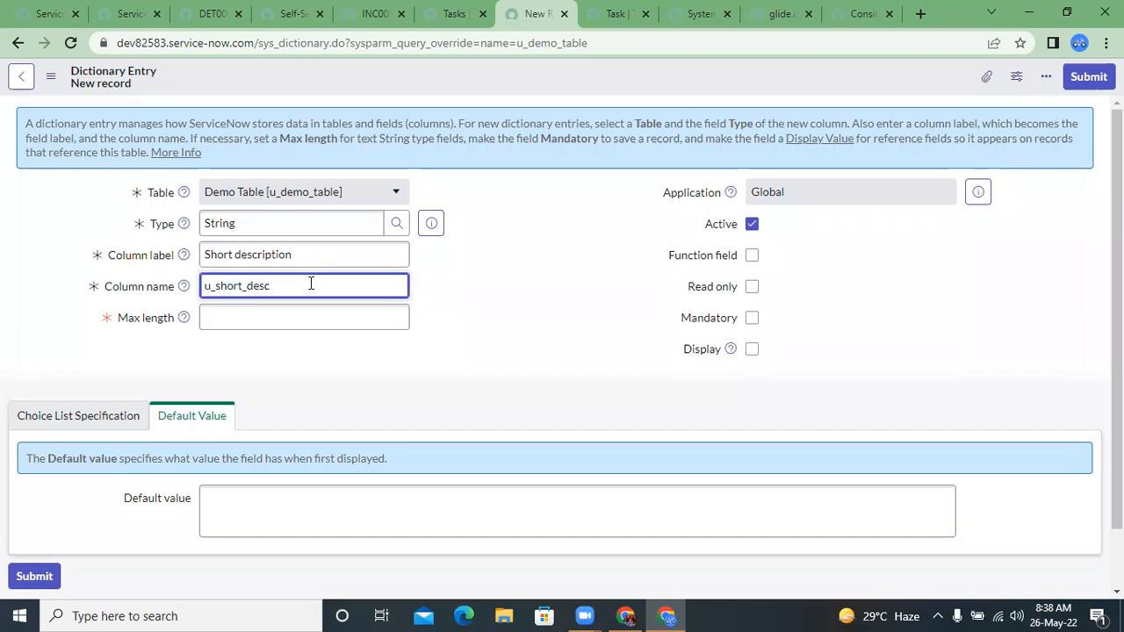
{"action": "left_click_drag", "start_coordinate": [214, 292], "coordinate": [199, 301]}
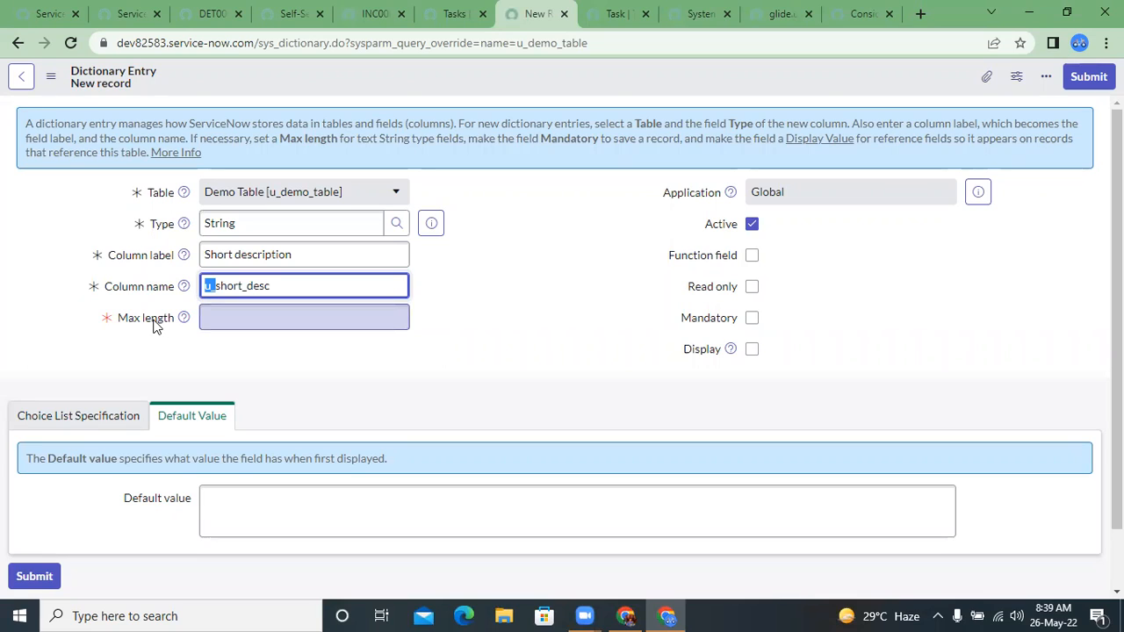
Open the dictionary entry of the incident form's Short description field to check its max length for reference.
{"action": "left_click", "coordinate": [153, 325]}
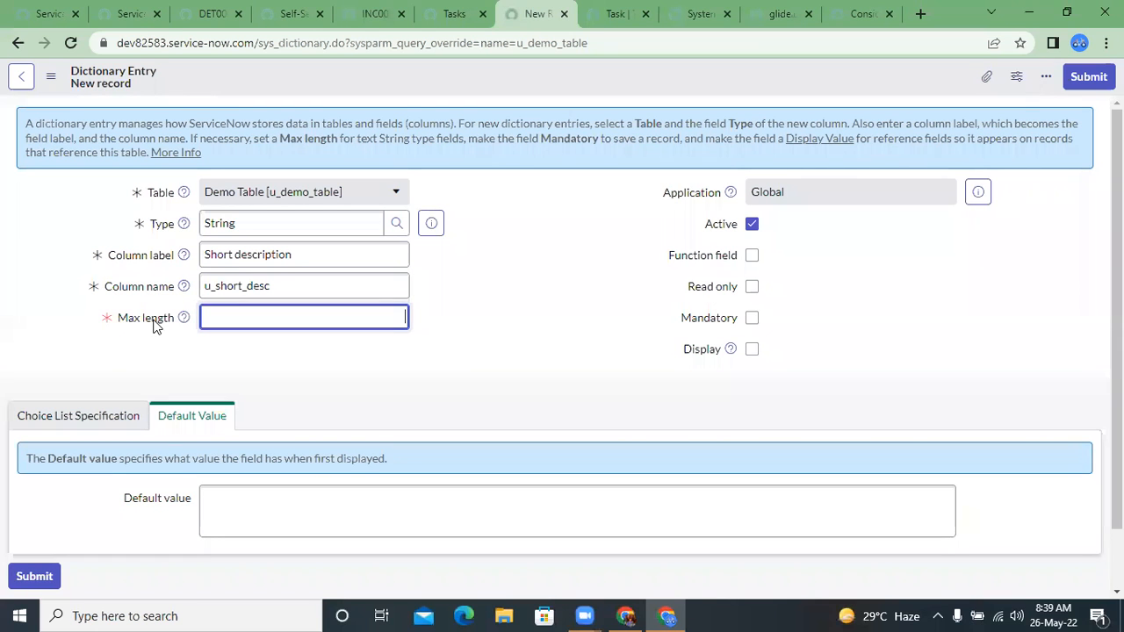
{"action": "left_click", "coordinate": [296, 20]}
{"action": "scroll", "coordinate": [256, 163], "scroll_direction": "up", "scroll_amount": 2}
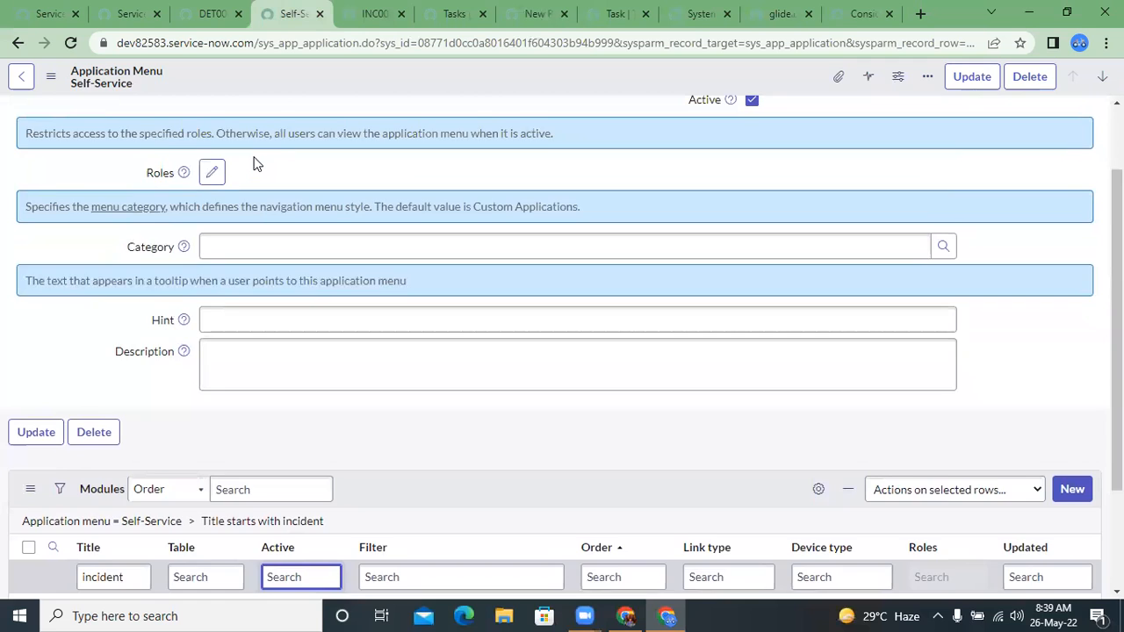
{"action": "scroll", "coordinate": [257, 164], "scroll_direction": "up", "scroll_amount": 1}
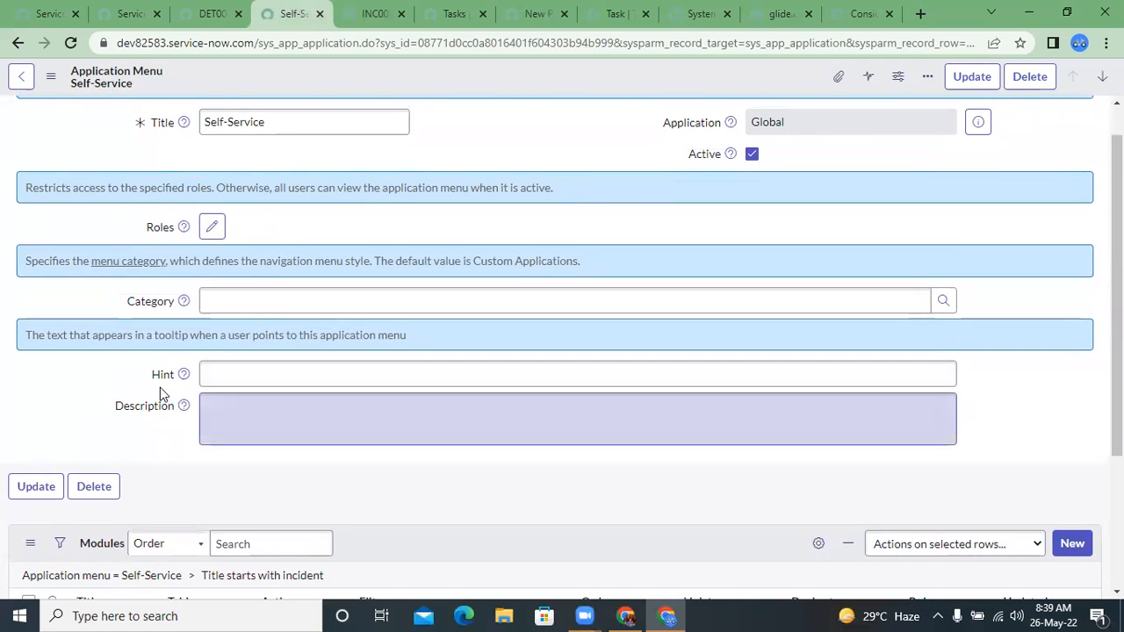
{"action": "left_click", "coordinate": [346, 9]}
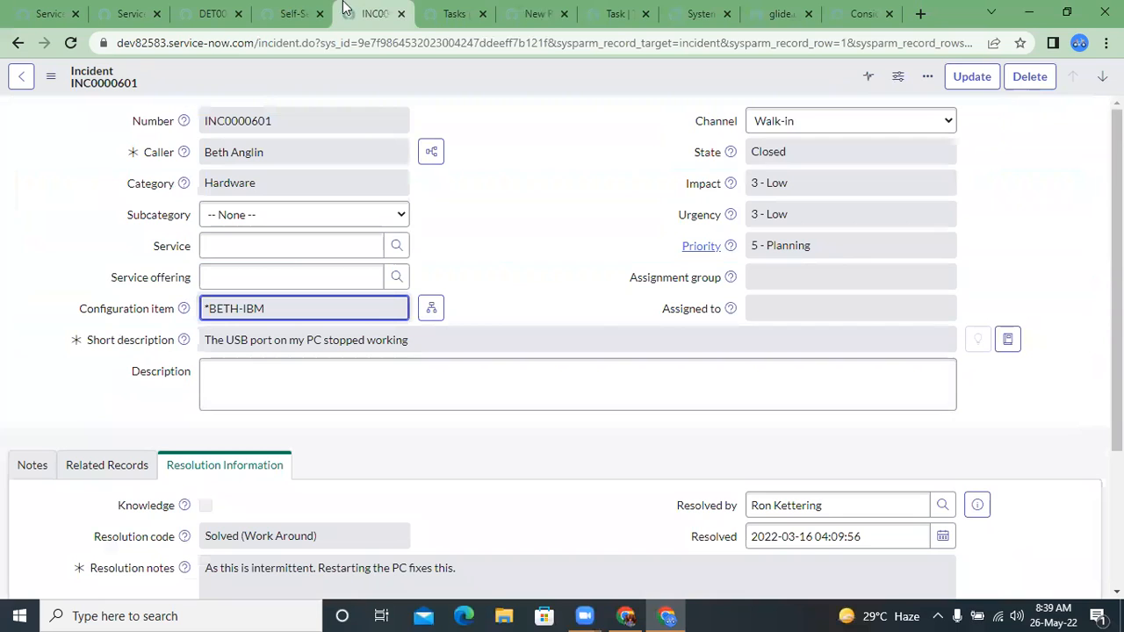
{"action": "right_click", "coordinate": [149, 347]}
{"action": "left_click", "coordinate": [167, 376]}
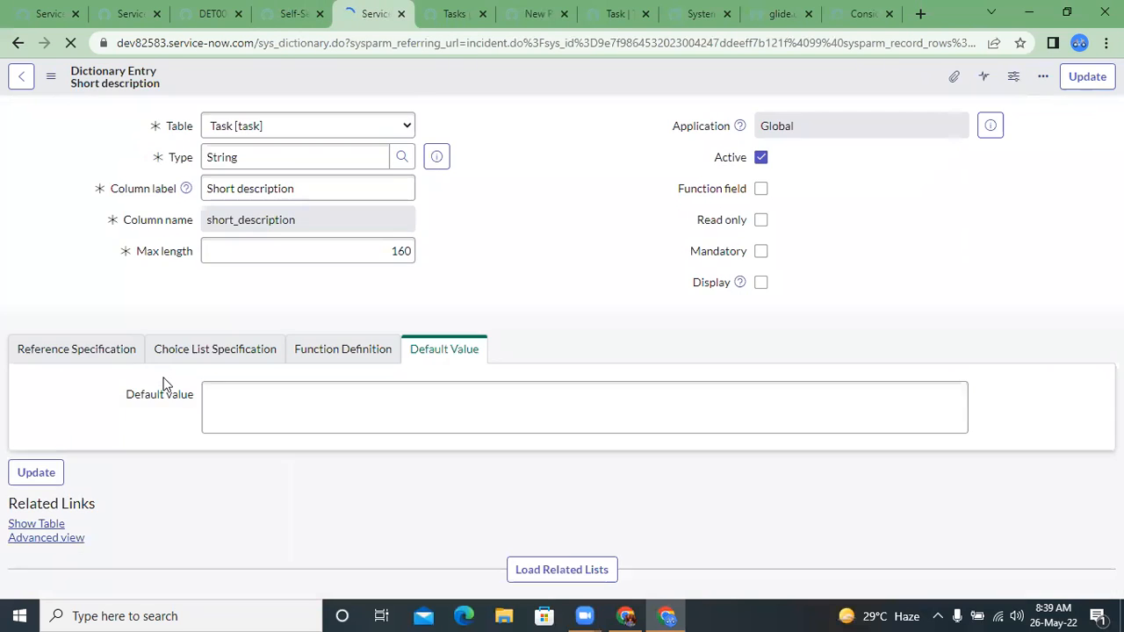
Return to the incident record and reopen its Short description dictionary entry to check the max length.
{"action": "left_click", "coordinate": [19, 44]}
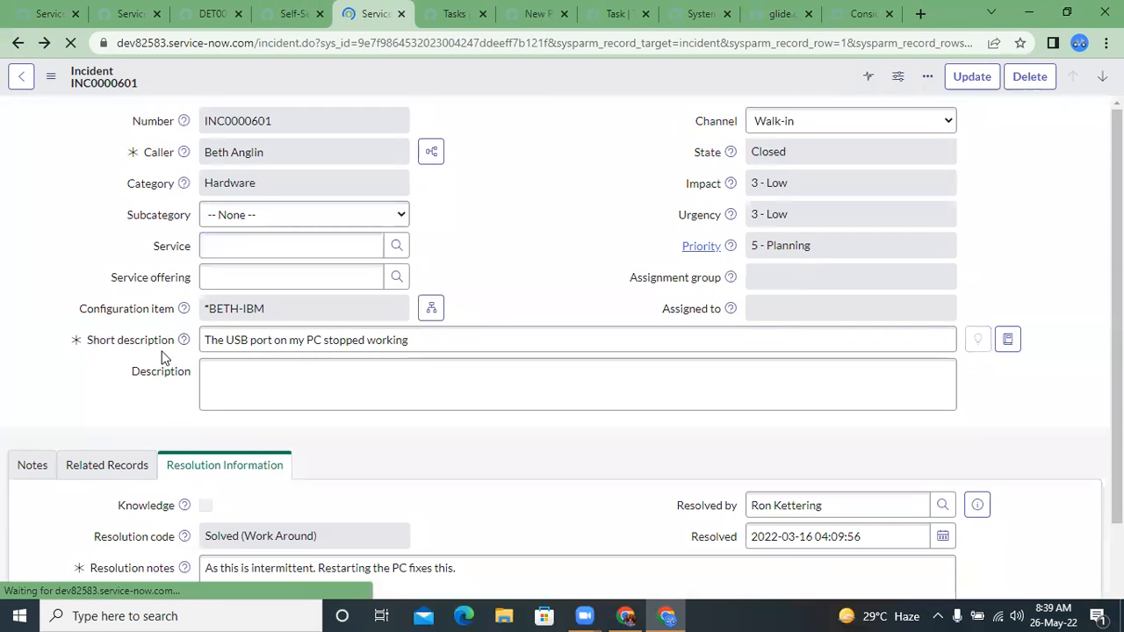
{"action": "left_click", "coordinate": [141, 341]}
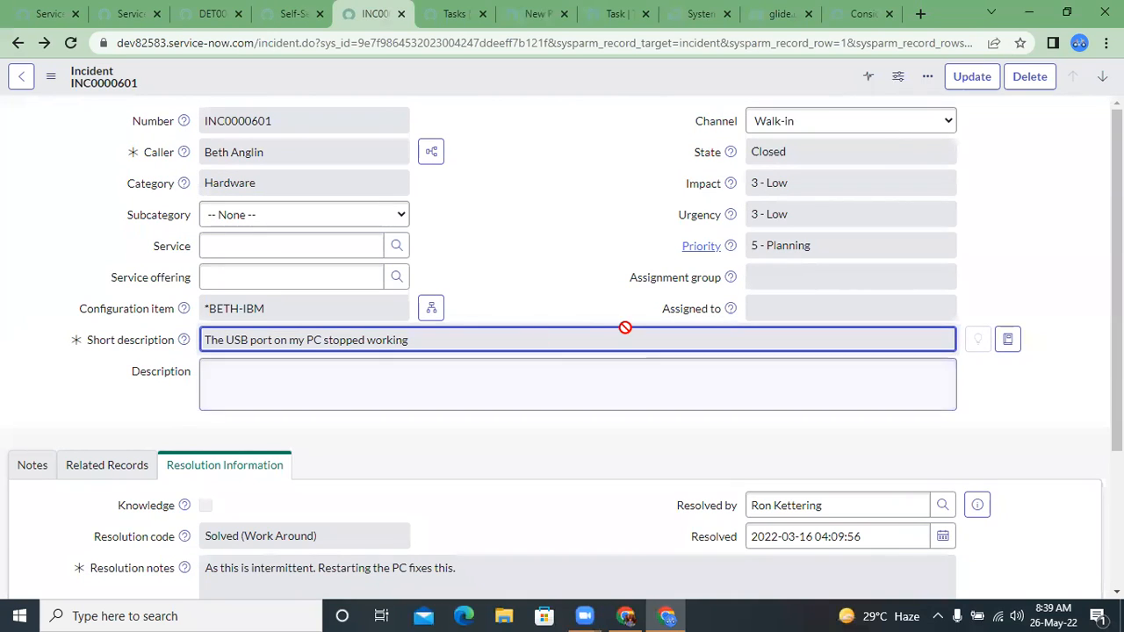
{"action": "left_click", "coordinate": [419, 387]}
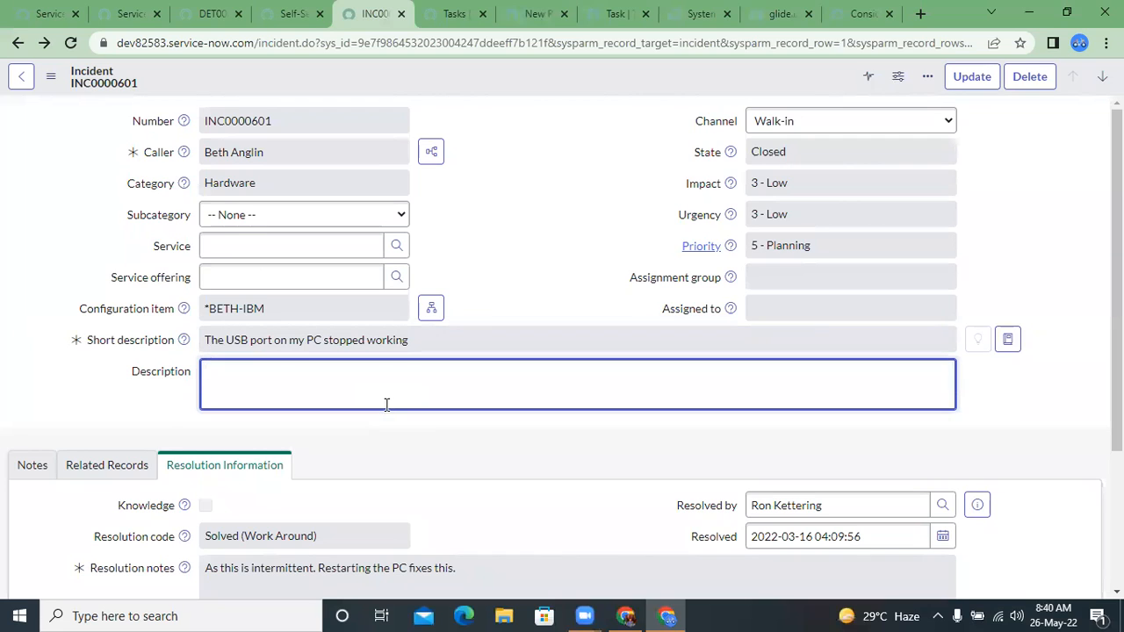
{"action": "right_click", "coordinate": [133, 348]}
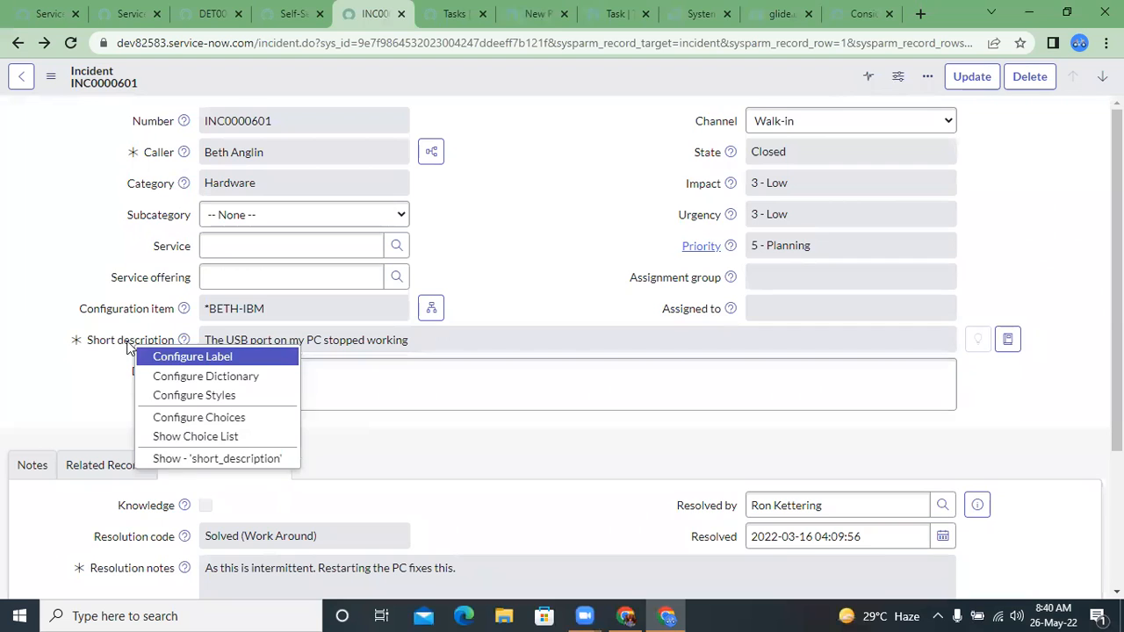
{"action": "left_click", "coordinate": [180, 383]}
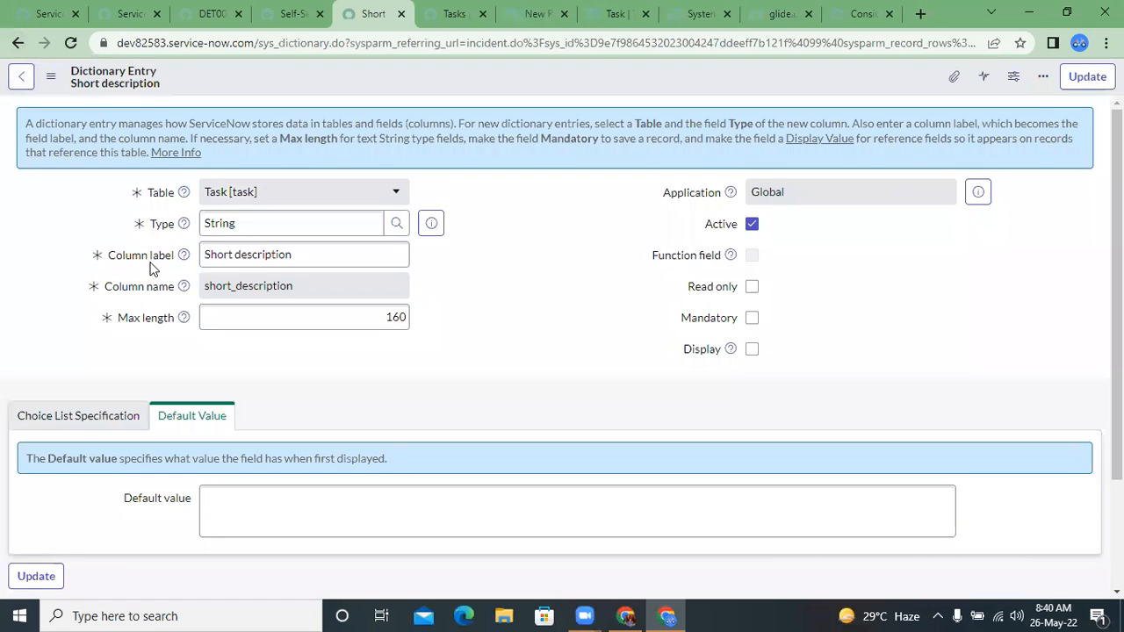
{"action": "double_click", "coordinate": [378, 317]}
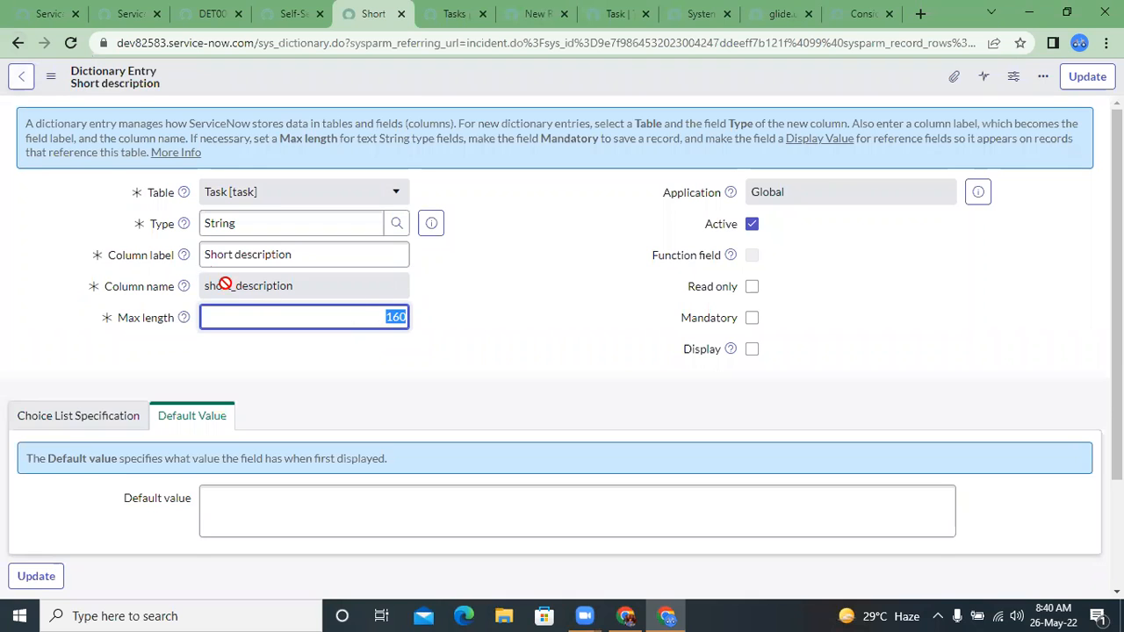
Go back to the incident record and compare its Short description and Description fields.
{"action": "left_click", "coordinate": [19, 49]}
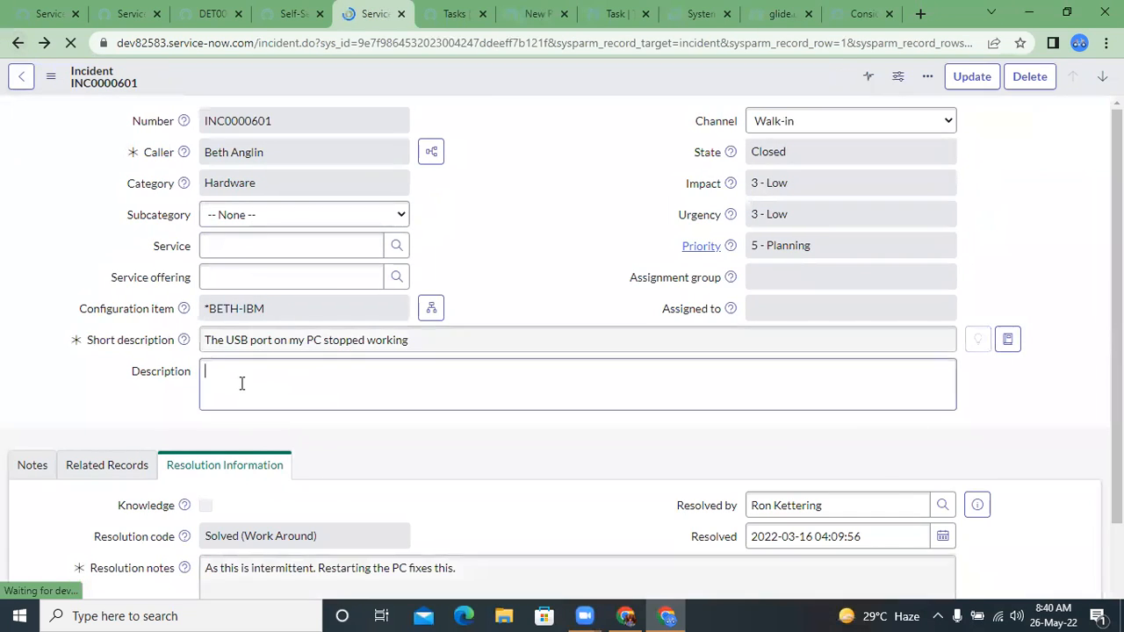
{"action": "left_click", "coordinate": [246, 389]}
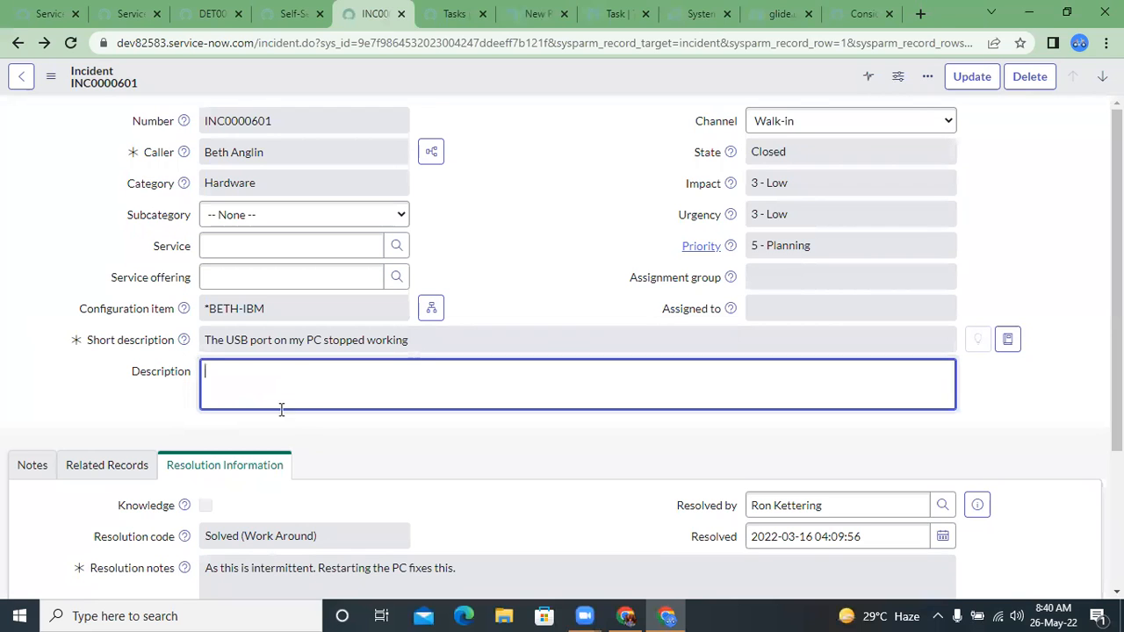
{"action": "left_click", "coordinate": [399, 347]}
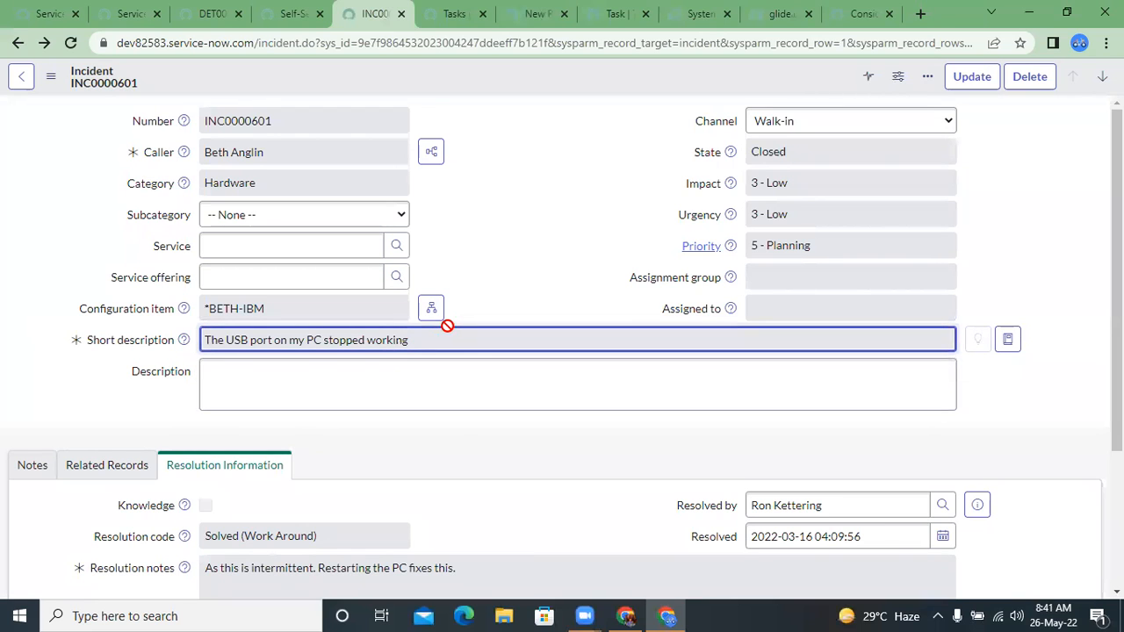
Switch back to the new dictionary entry for Demo Table and set its Max length to 240.
{"action": "key", "text": "ctrl+Tab"}
{"action": "key", "text": "ctrl+Tab"}
{"action": "key", "text": "ctrl+Tab"}
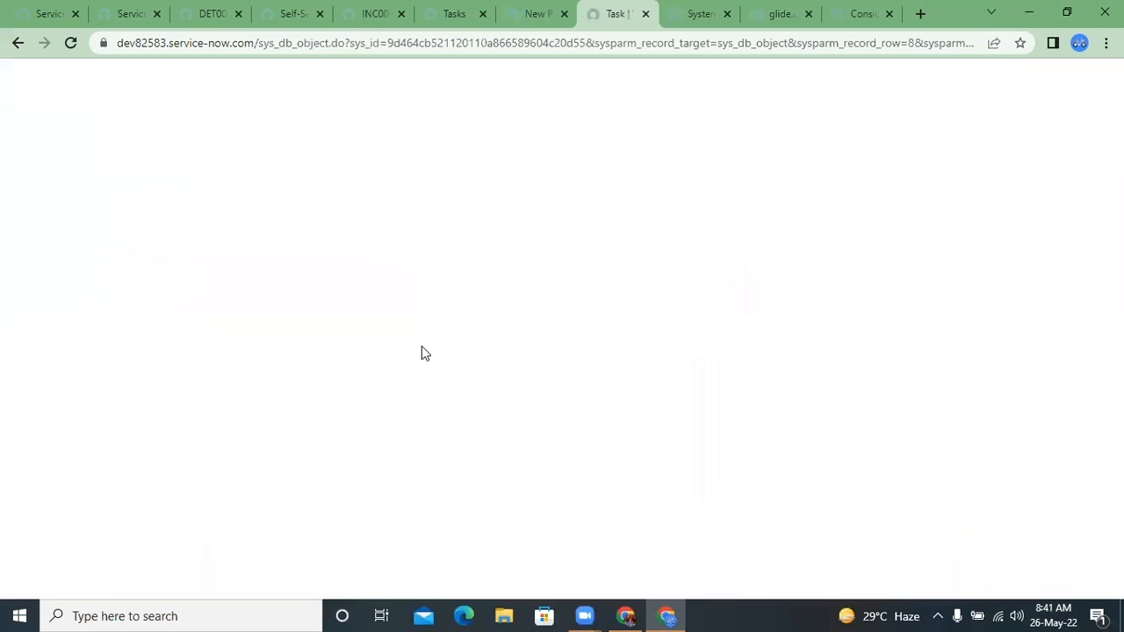
{"action": "key", "text": "ctrl+shift+Tab"}
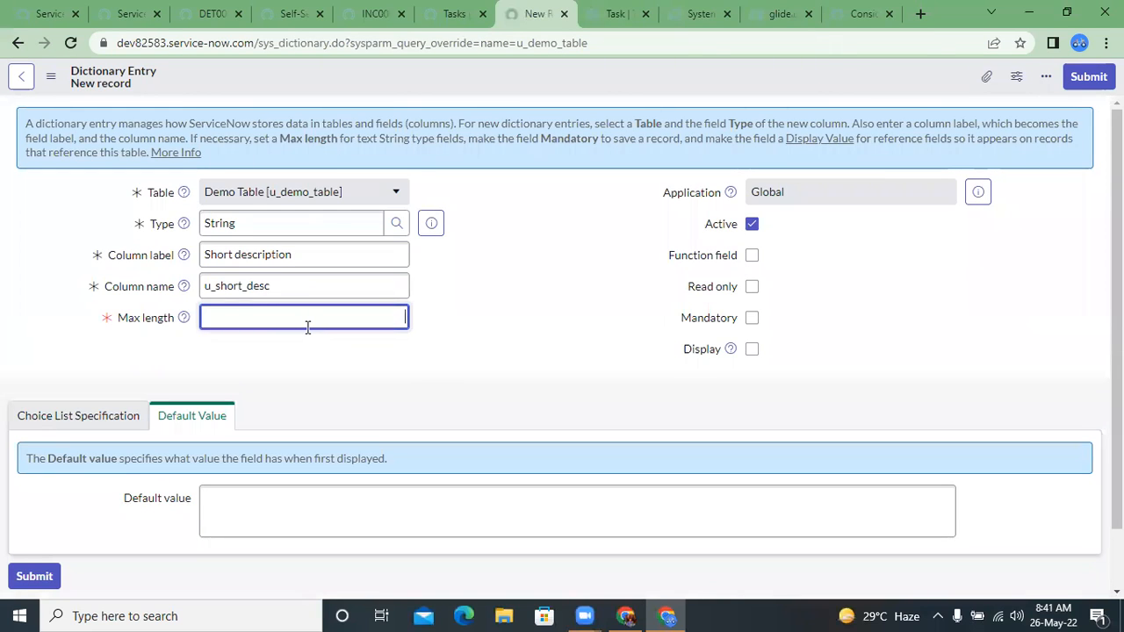
{"action": "type", "text": "240"}
{"action": "left_click", "coordinate": [403, 377]}
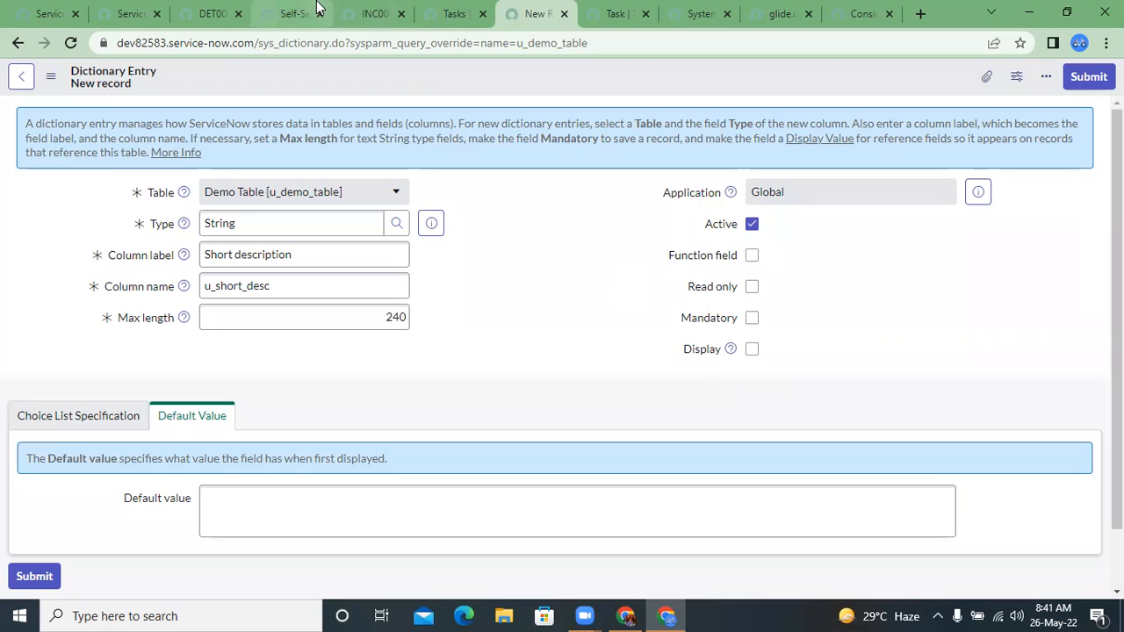
Examine the dictionary entry of the incident's Number field, including its max length and Display setting, and return to the incident.
{"action": "left_click", "coordinate": [187, 9]}
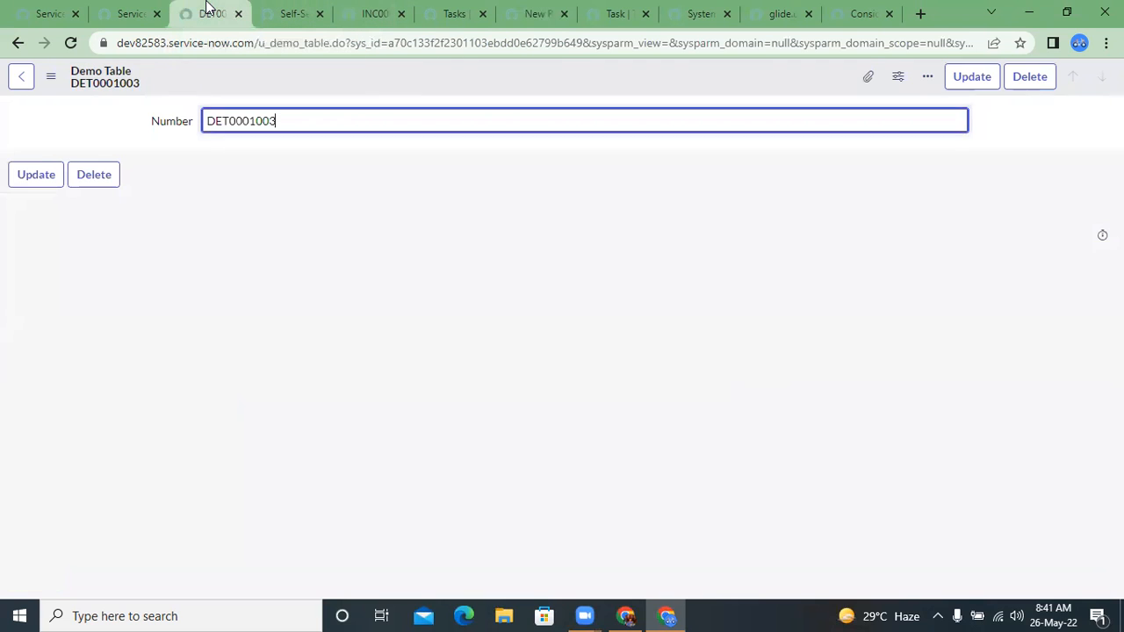
{"action": "left_click", "coordinate": [147, 10]}
{"action": "left_click", "coordinate": [347, 10]}
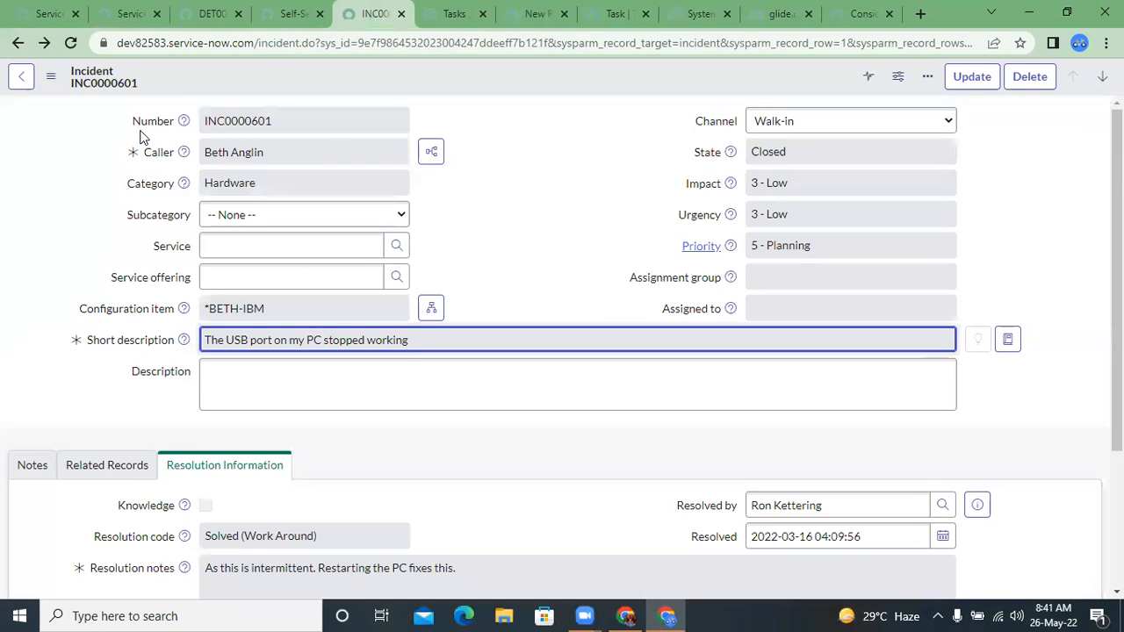
{"action": "double_click", "coordinate": [226, 124]}
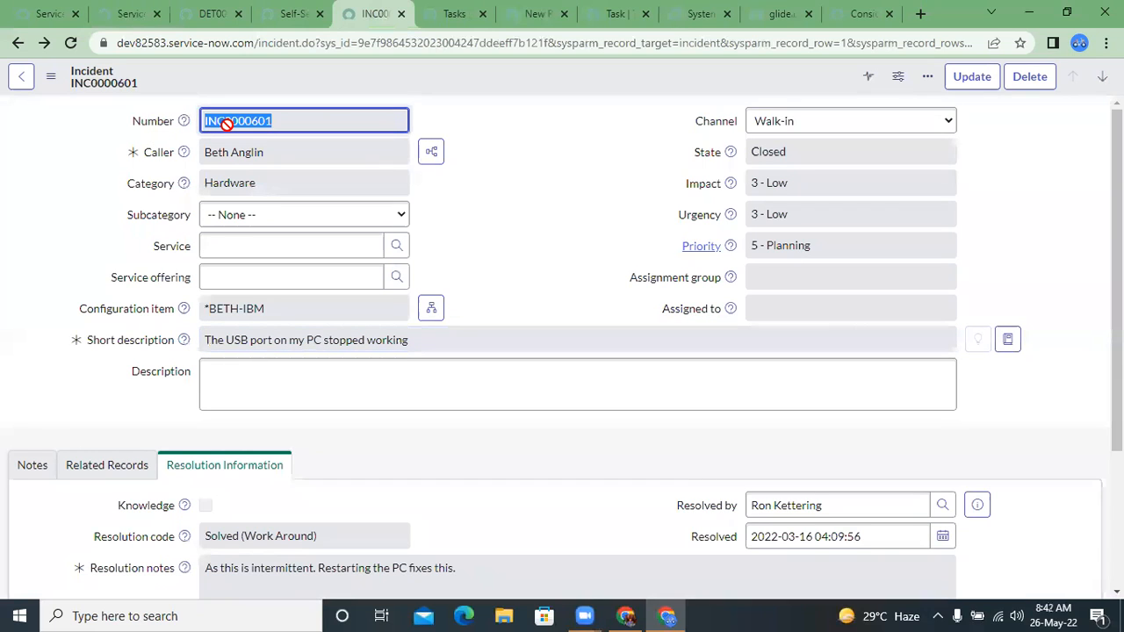
{"action": "right_click", "coordinate": [151, 126]}
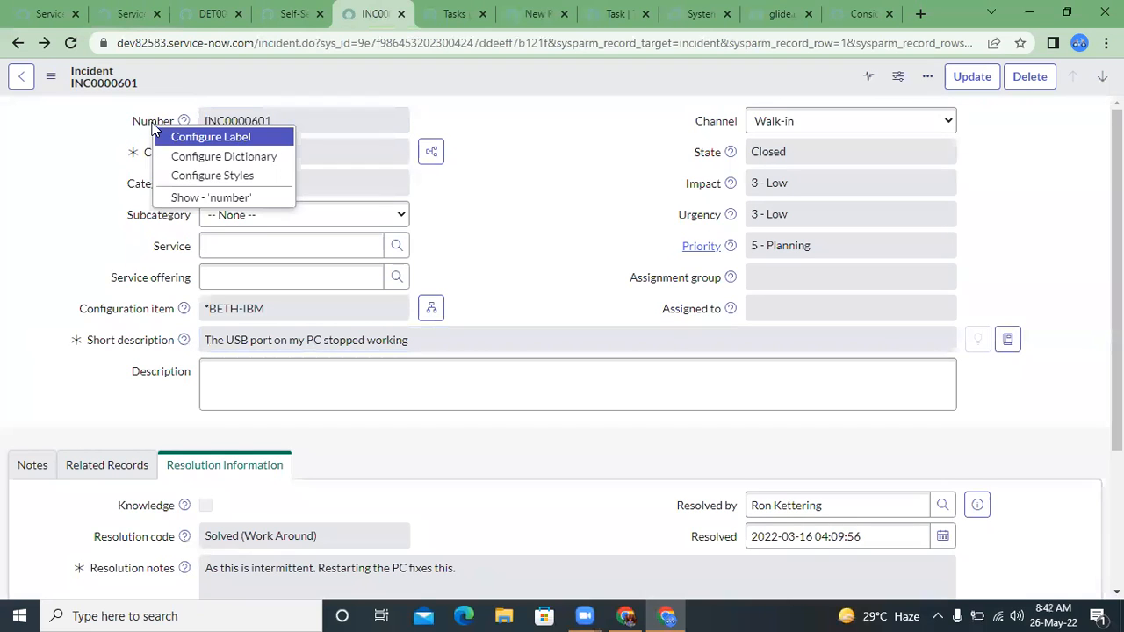
{"action": "left_click", "coordinate": [198, 159]}
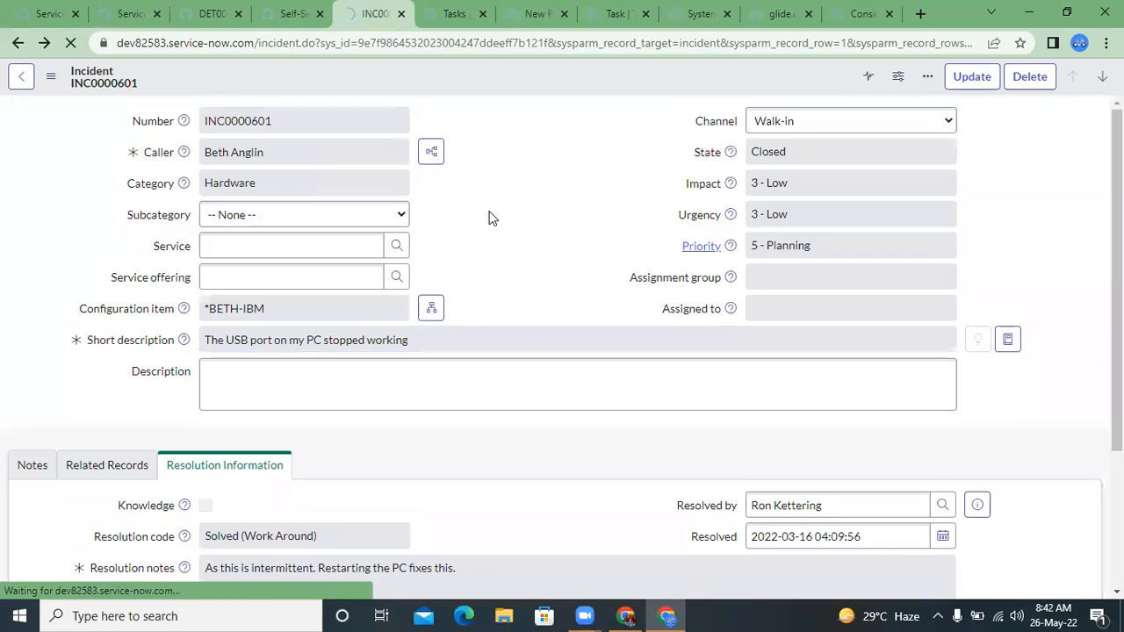
{"action": "mouse_move", "coordinate": [604, 606]}
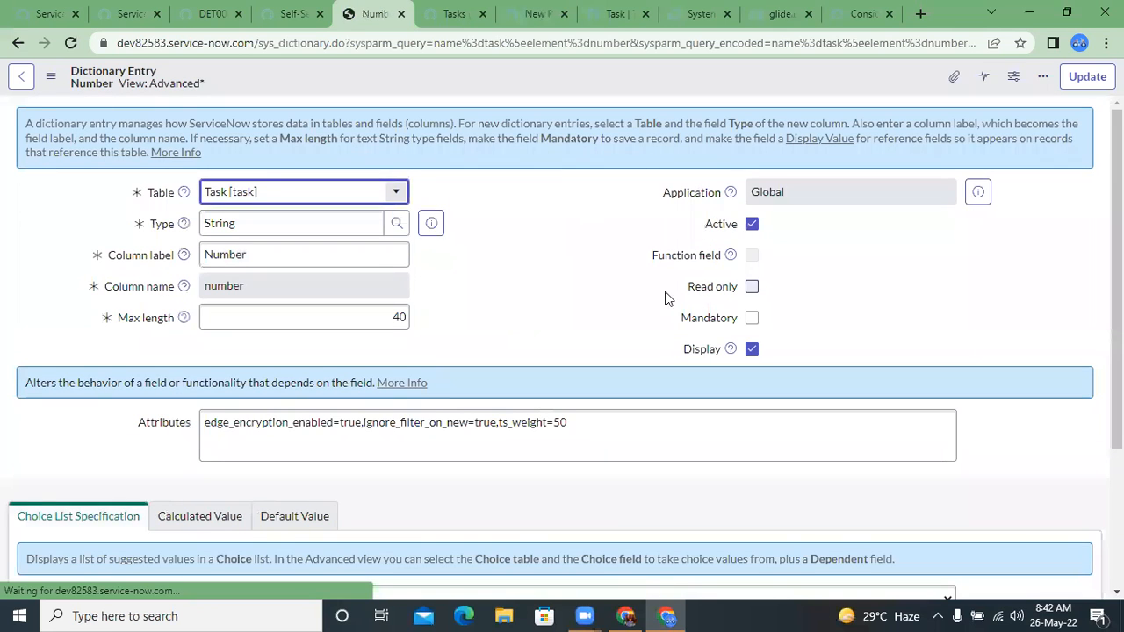
{"action": "left_click", "coordinate": [18, 48]}
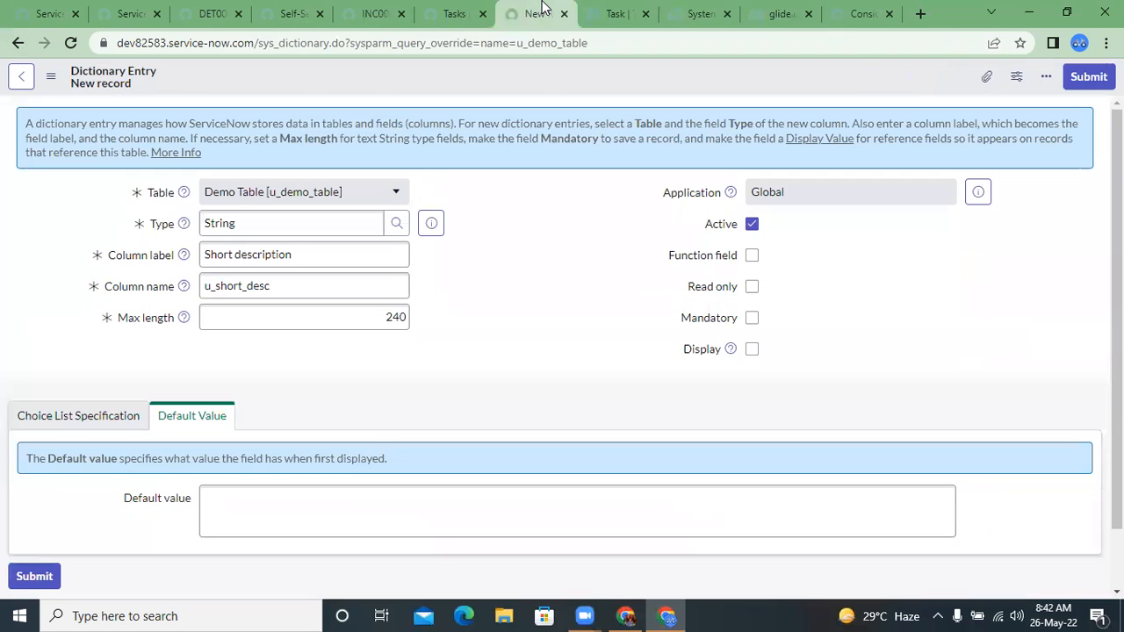
Return to the new dictionary entry, dismiss the Windows Security notification and review the remaining settings on the form.
{"action": "left_click", "coordinate": [538, 14]}
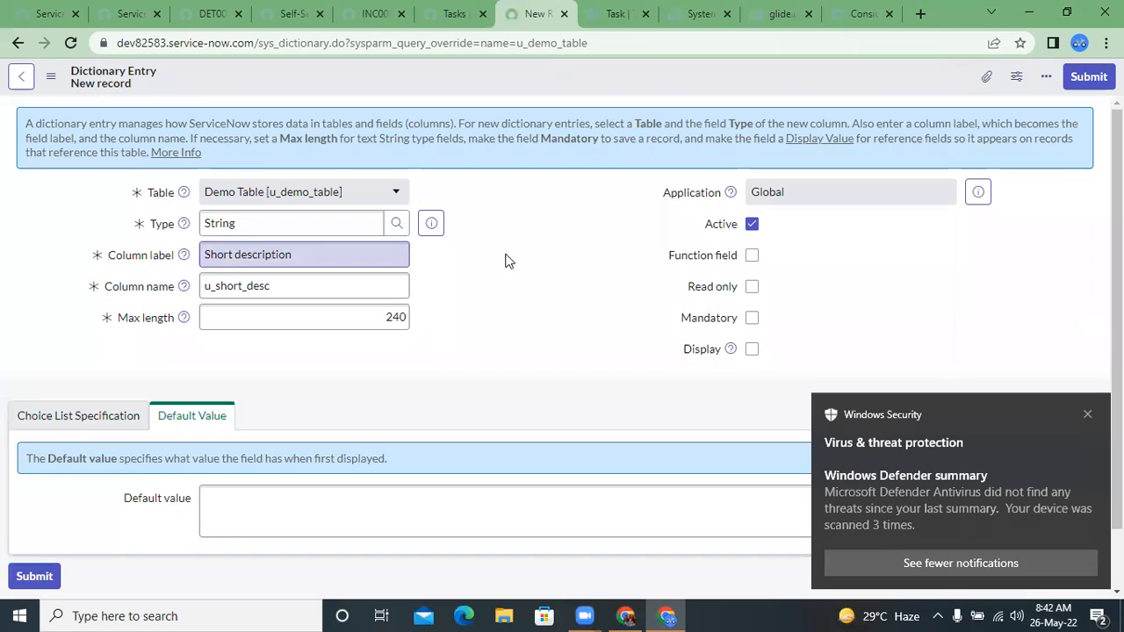
{"action": "left_click", "coordinate": [1087, 414]}
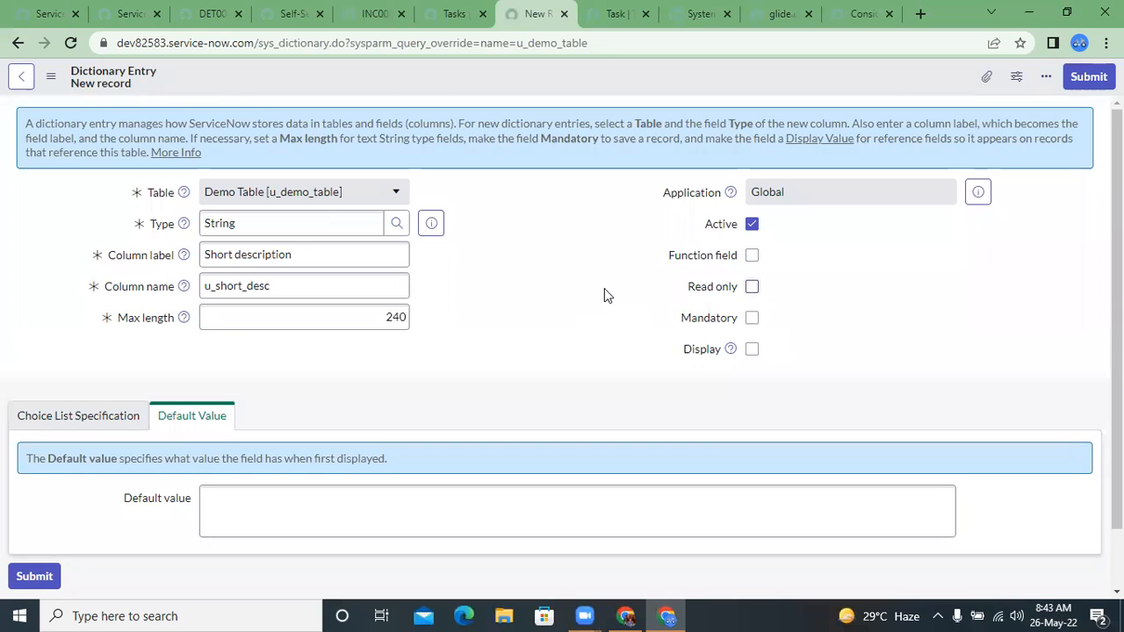
{"action": "scroll", "coordinate": [604, 290], "scroll_direction": "down", "scroll_amount": 1}
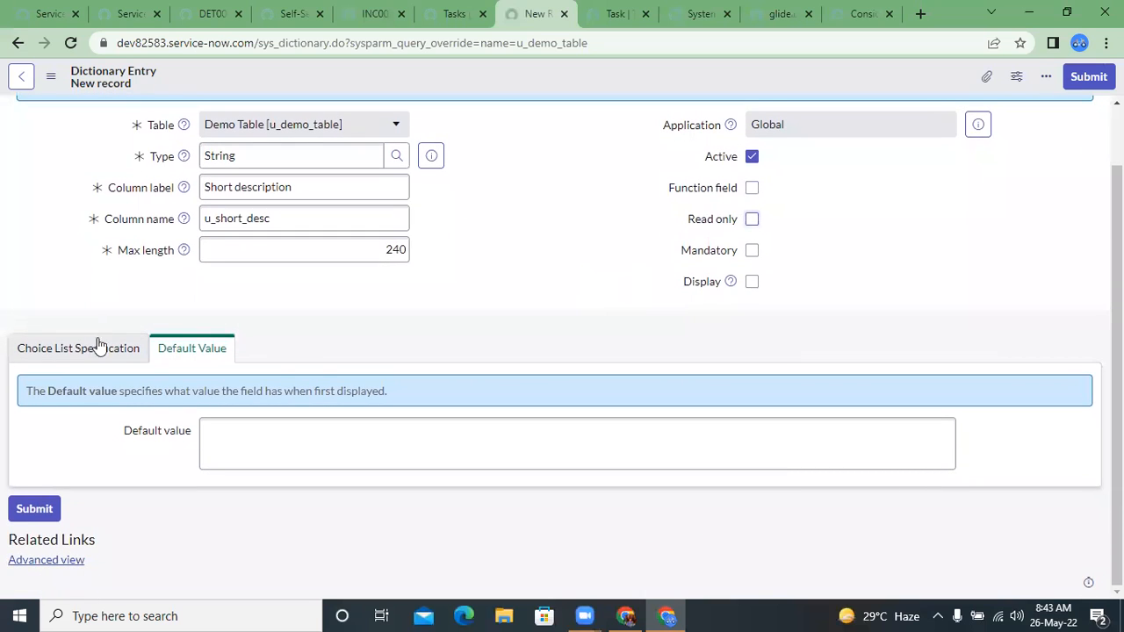
{"action": "scroll", "coordinate": [321, 317], "scroll_direction": "up", "scroll_amount": 1}
{"action": "scroll", "coordinate": [264, 329], "scroll_direction": "down", "scroll_amount": 1}
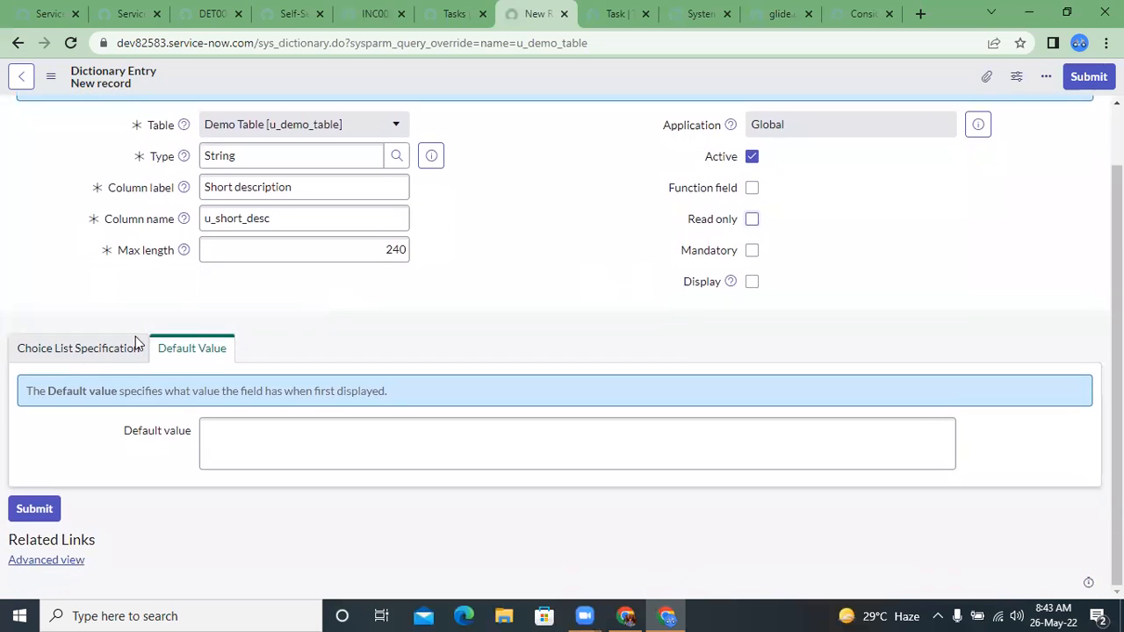
Open the new entry's choice list specification and go through the Choice options from None to Suggestion.
{"action": "left_click", "coordinate": [85, 359]}
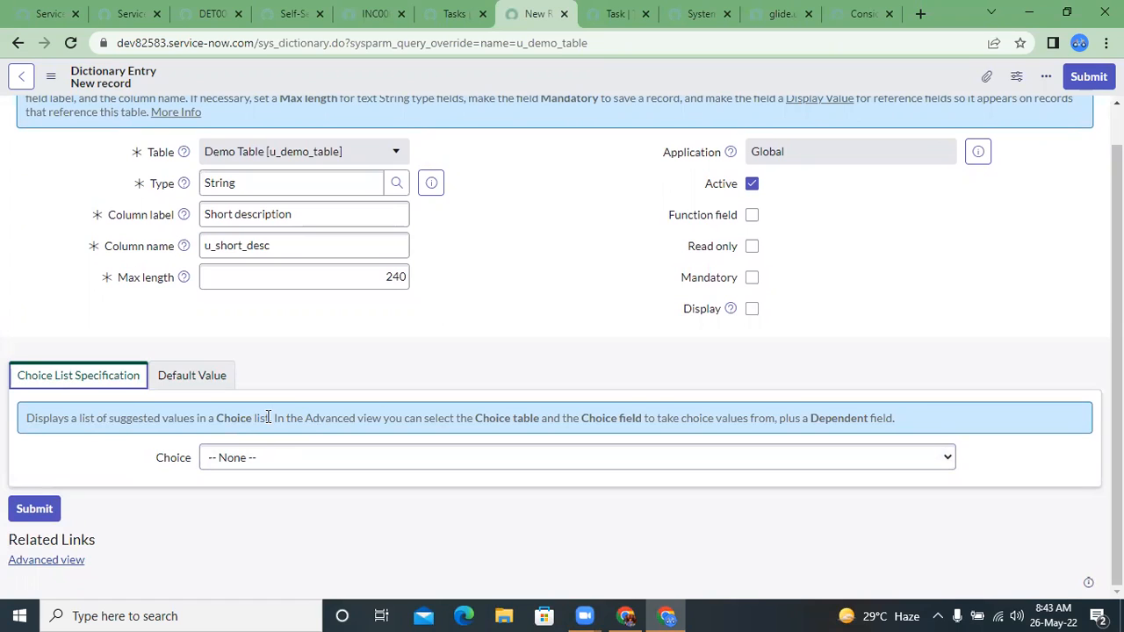
{"action": "left_click", "coordinate": [285, 468]}
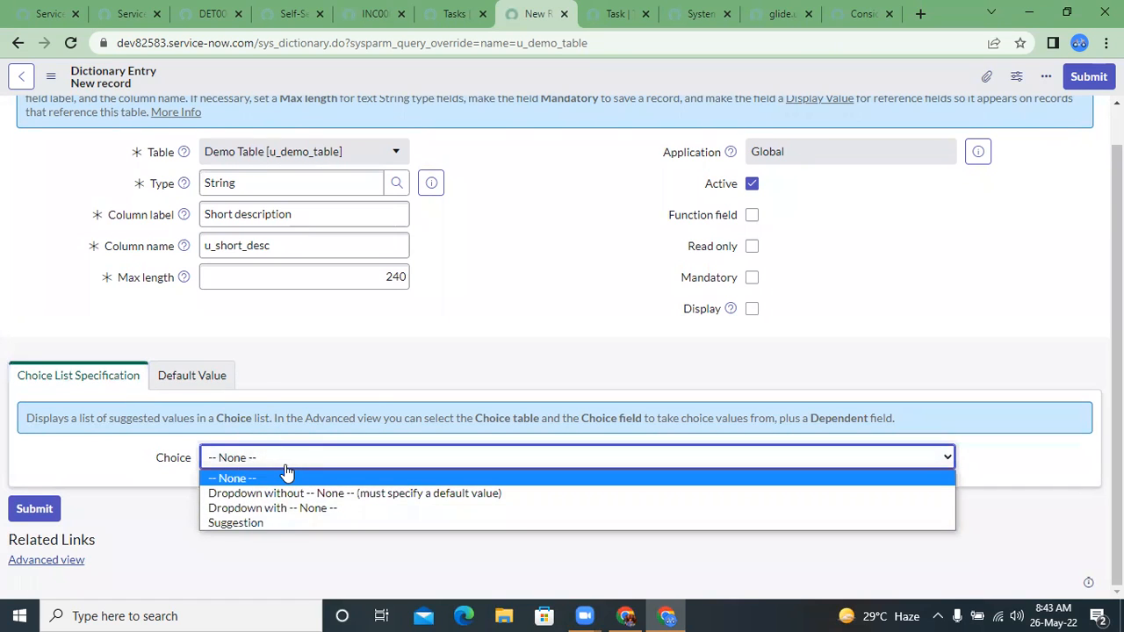
{"action": "key", "text": "Down"}
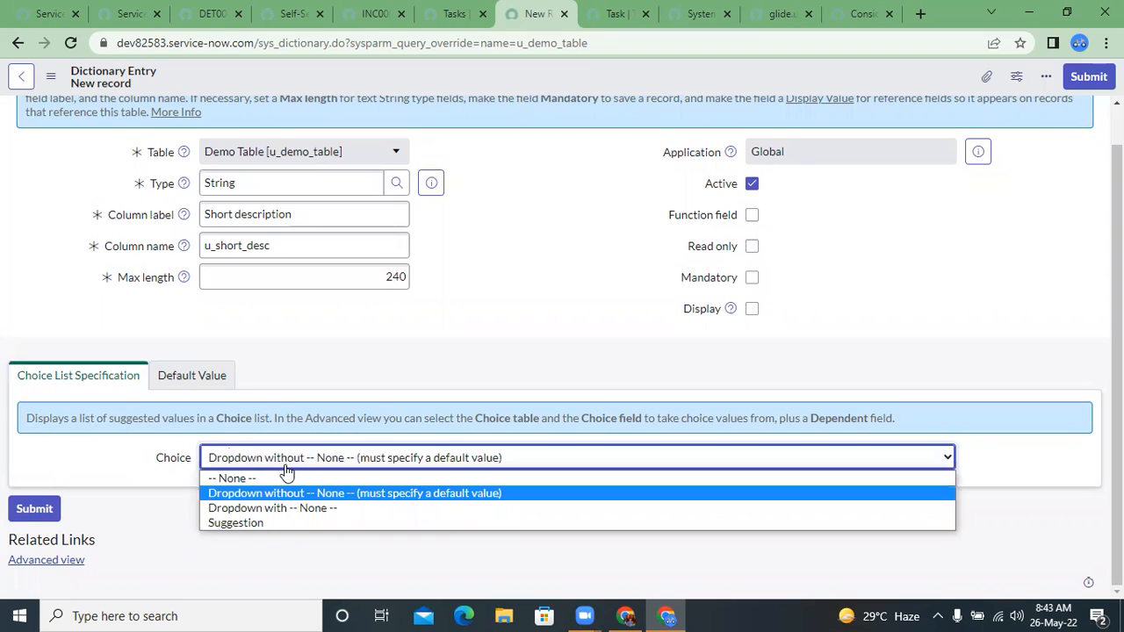
{"action": "key", "text": "Down"}
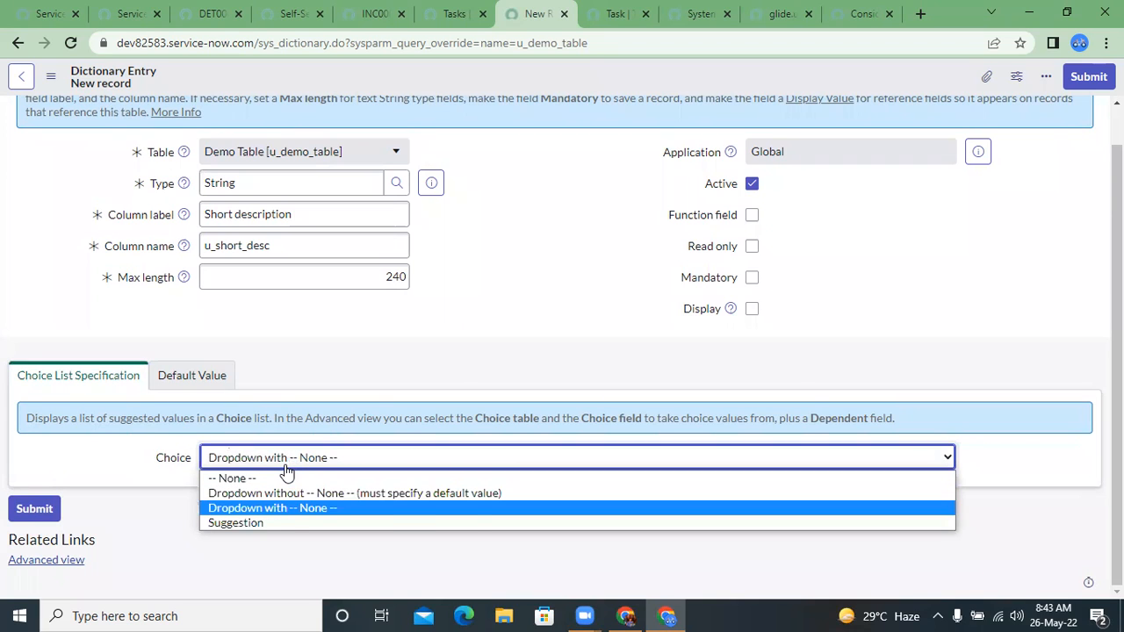
{"action": "key", "text": "Down"}
{"action": "key", "text": "Up"}
{"action": "key", "text": "Up"}
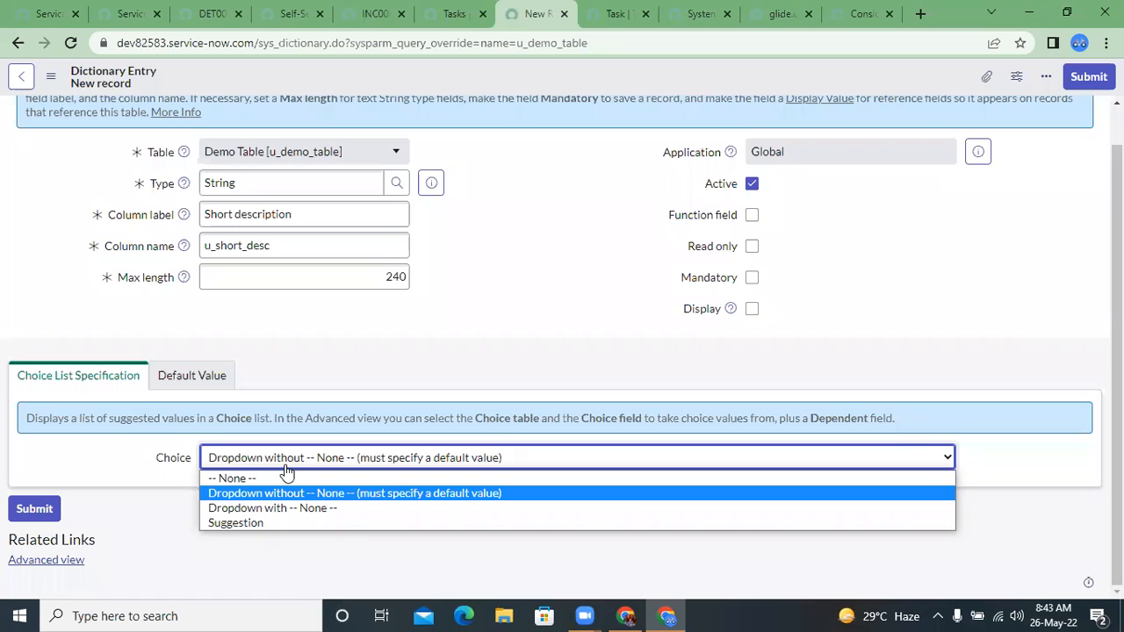
{"action": "key", "text": "Down"}
{"action": "key", "text": "Down"}
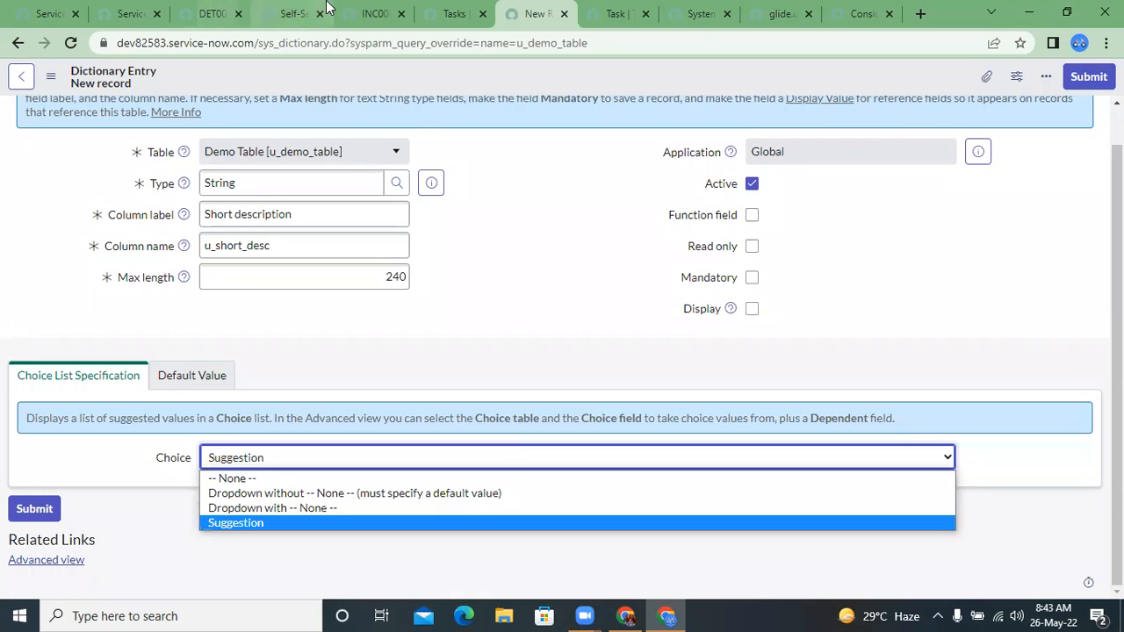
Open the dictionary entry of the incident's Short description field to check its Choice setting and load its related lists.
{"action": "left_click", "coordinate": [373, 14]}
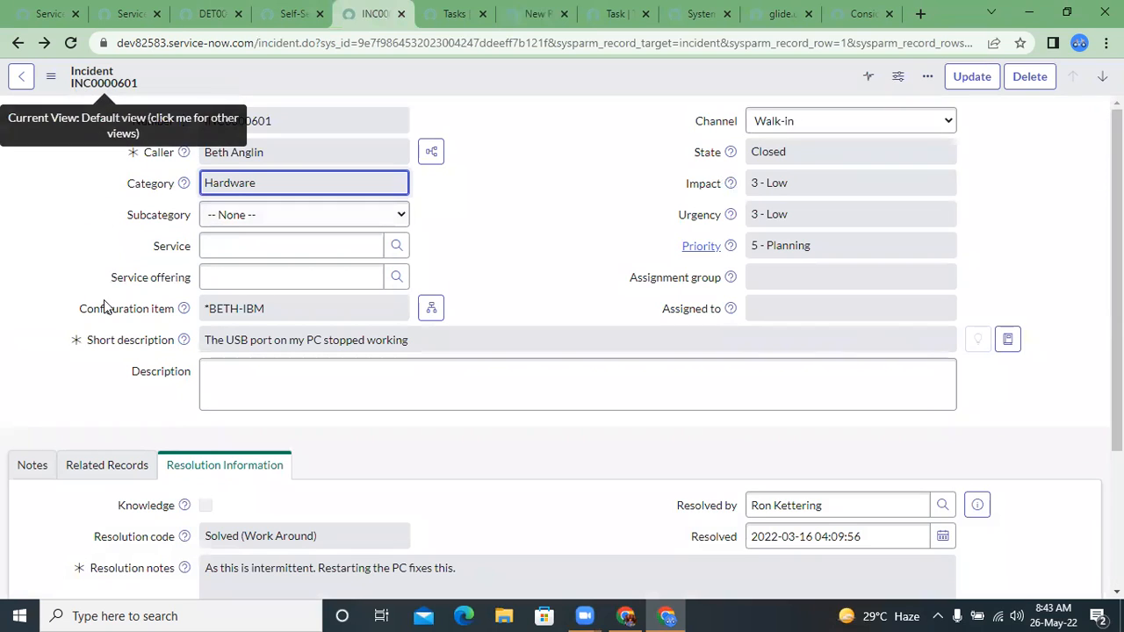
{"action": "left_click", "coordinate": [133, 349]}
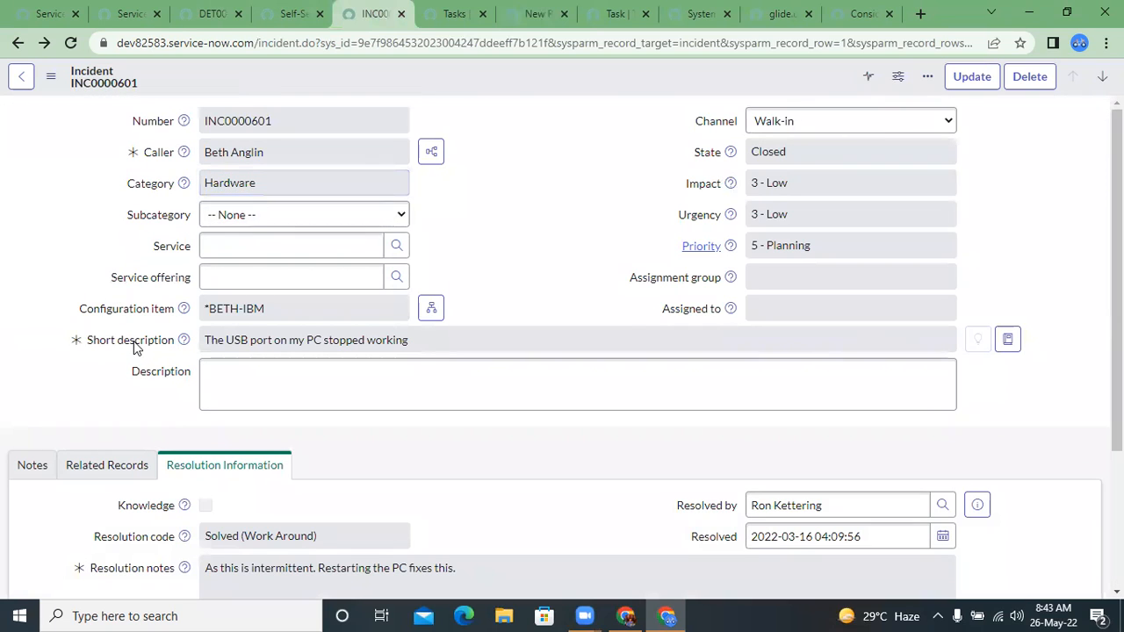
{"action": "right_click", "coordinate": [134, 348]}
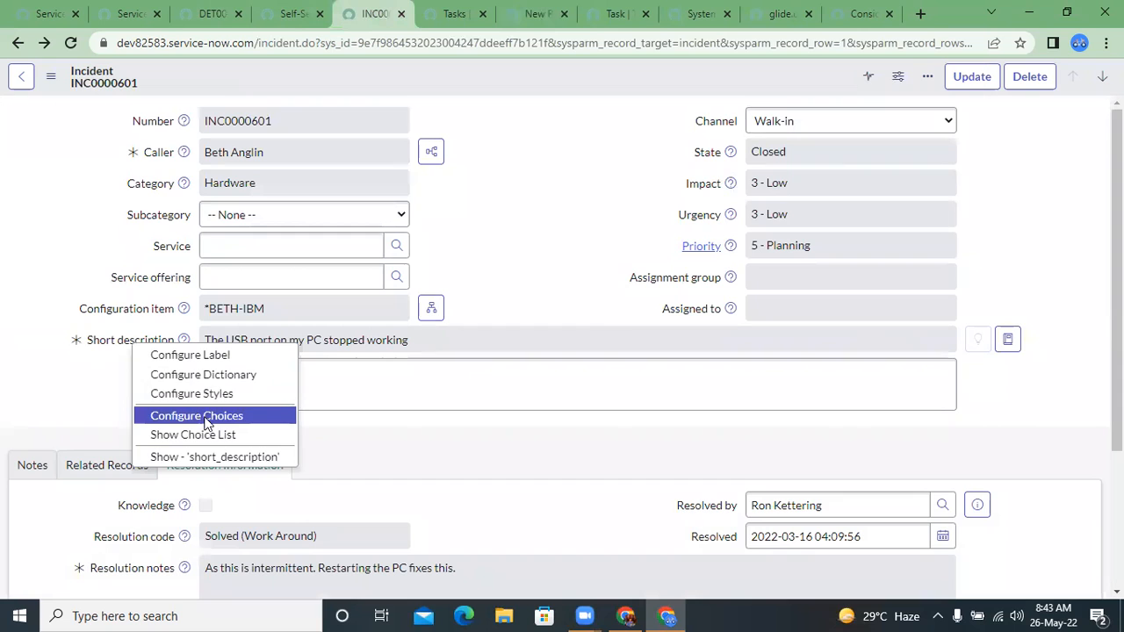
{"action": "left_click", "coordinate": [190, 376]}
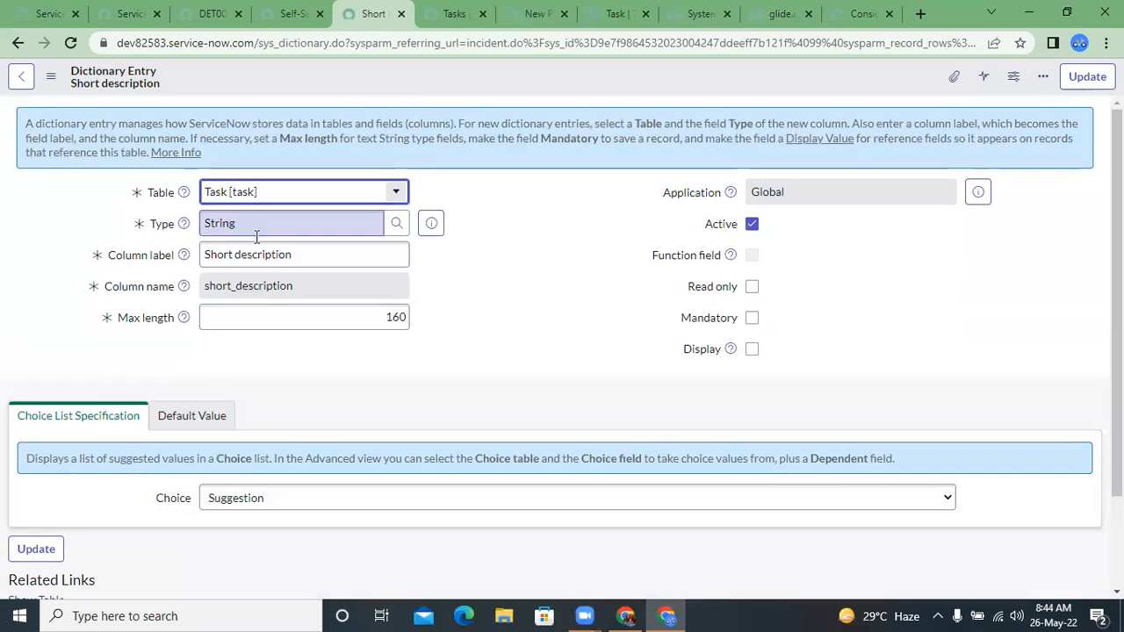
{"action": "scroll", "coordinate": [256, 321], "scroll_direction": "down", "scroll_amount": 2}
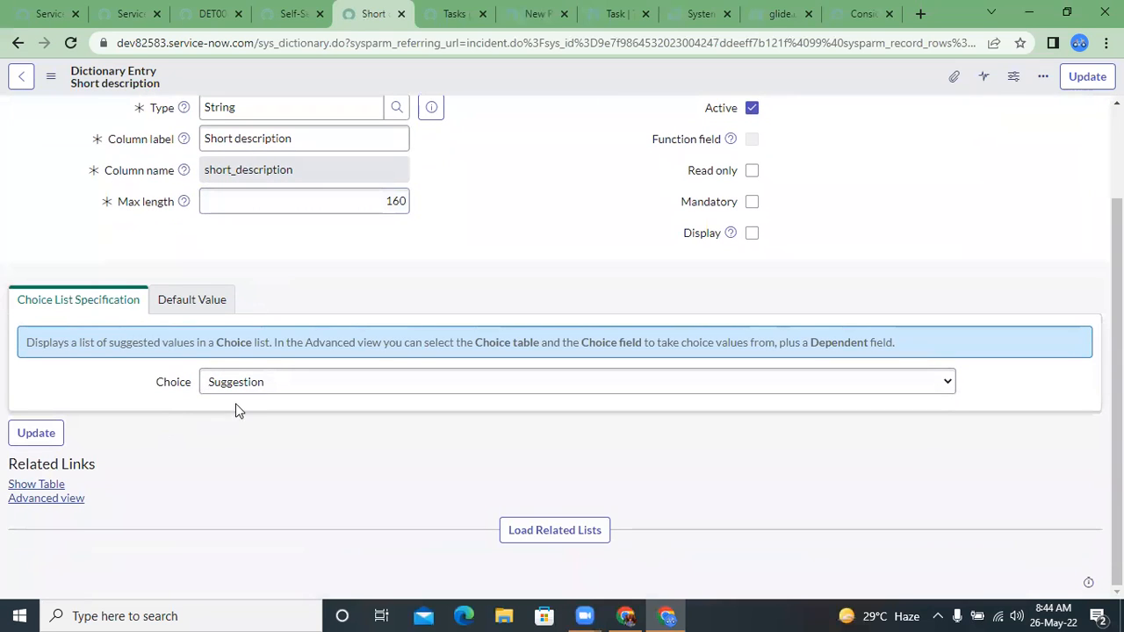
{"action": "left_click", "coordinate": [540, 525]}
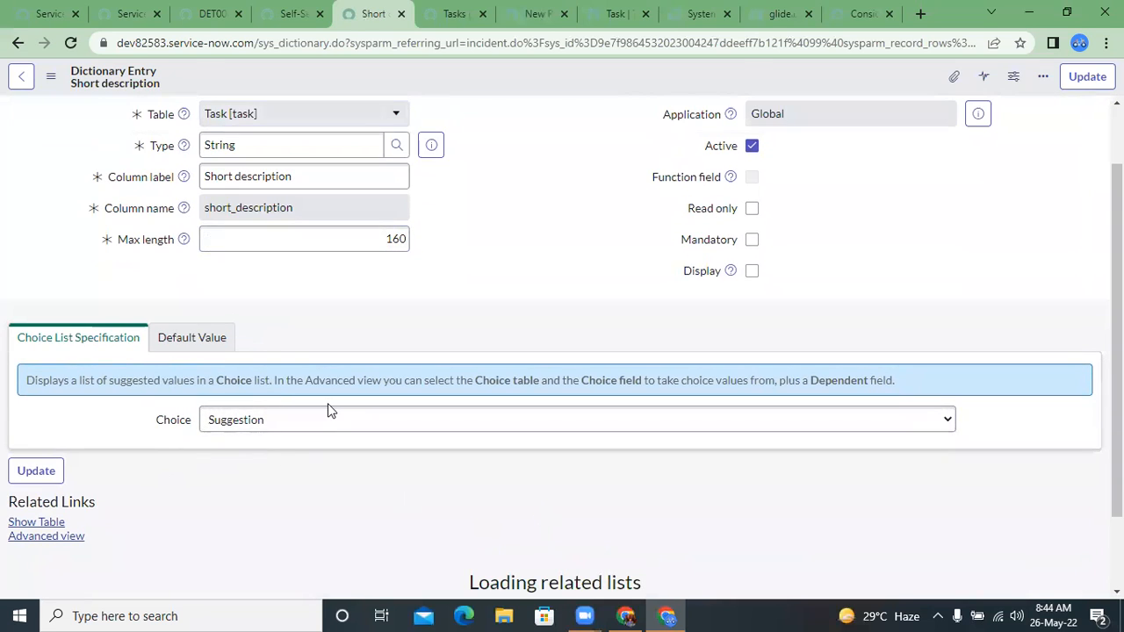
Display the choices defined for the incident's Short description dictionary entry.
{"action": "scroll", "coordinate": [328, 405], "scroll_direction": "down", "scroll_amount": 2}
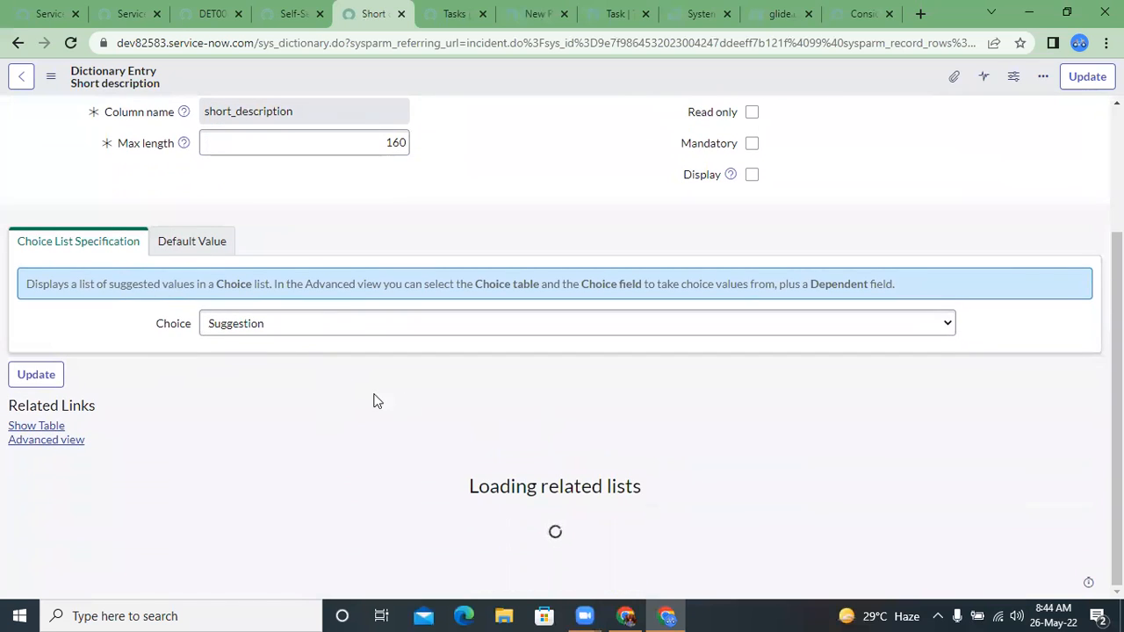
{"action": "scroll", "coordinate": [389, 409], "scroll_direction": "down", "scroll_amount": 4}
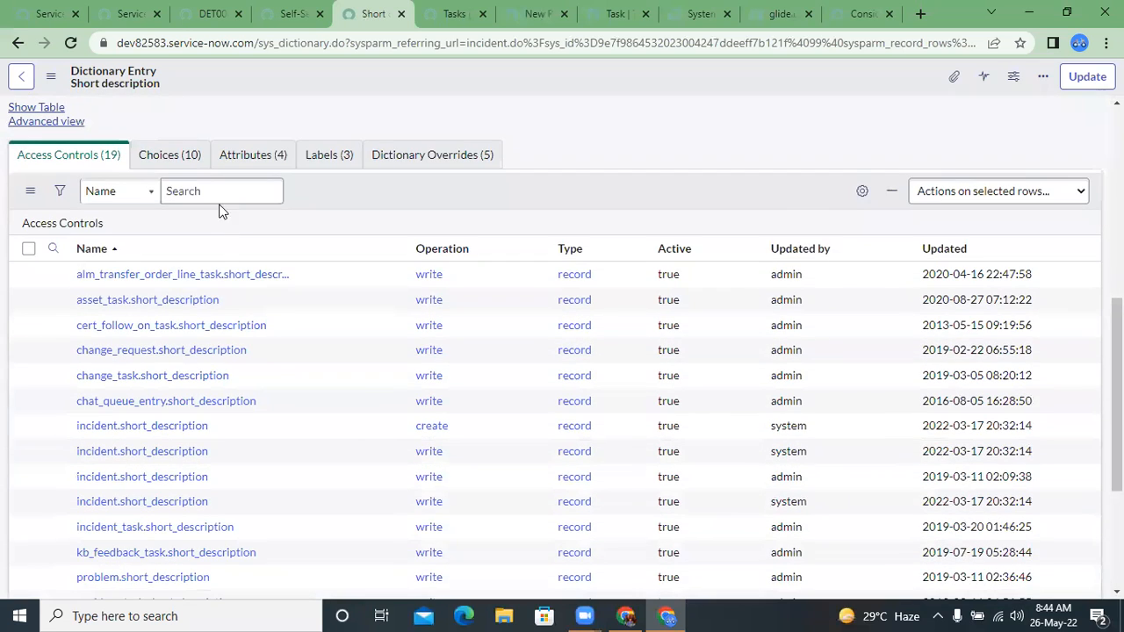
{"action": "left_click", "coordinate": [173, 158]}
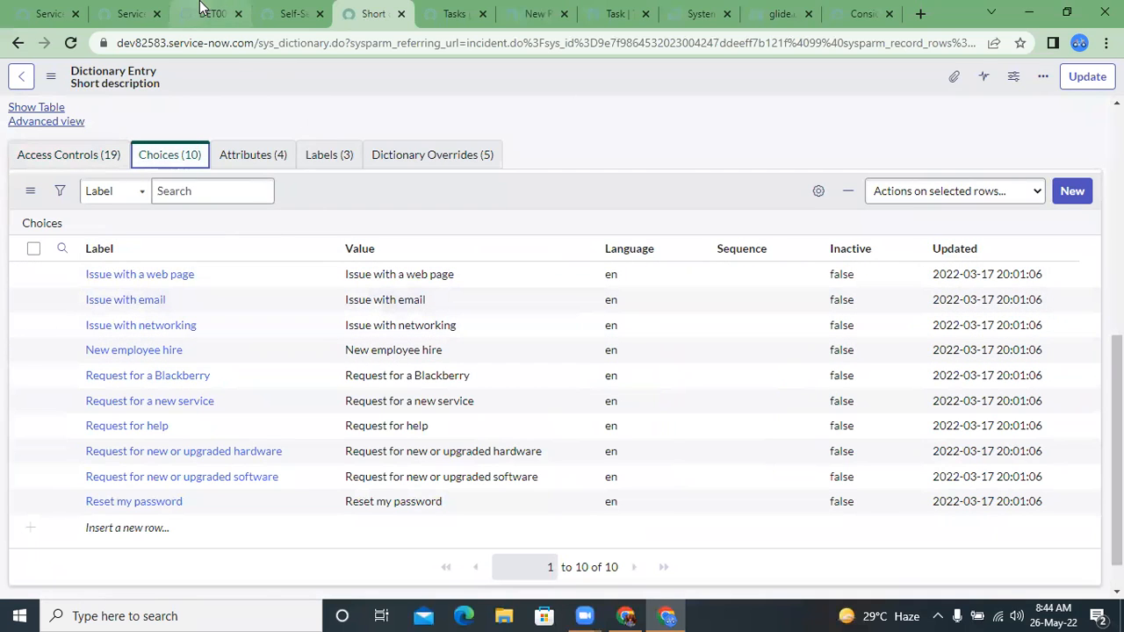
Filter the application navigator for "incident" and open a new incident record.
{"action": "left_click", "coordinate": [288, 12]}
{"action": "left_click", "coordinate": [98, 10]}
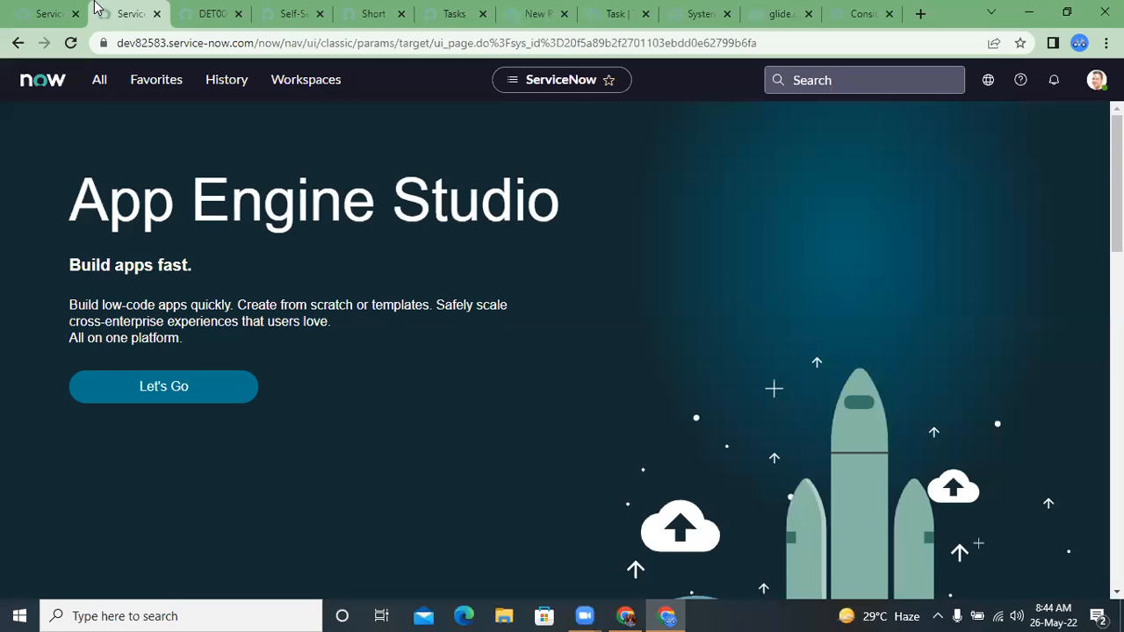
{"action": "left_click", "coordinate": [99, 79]}
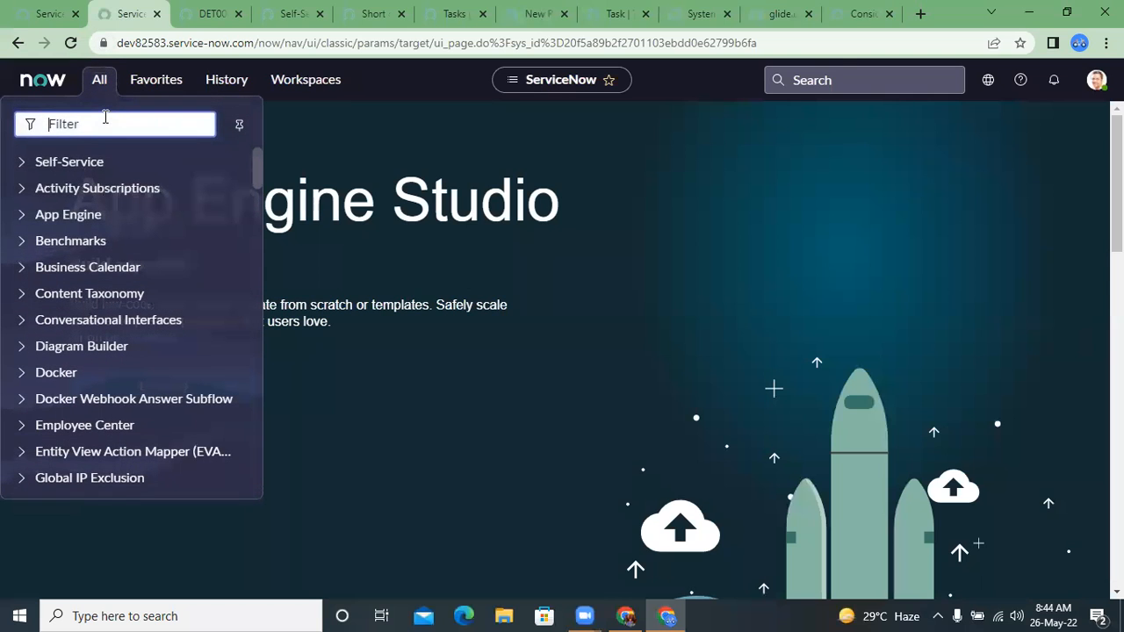
{"action": "type", "text": "inicdent="}
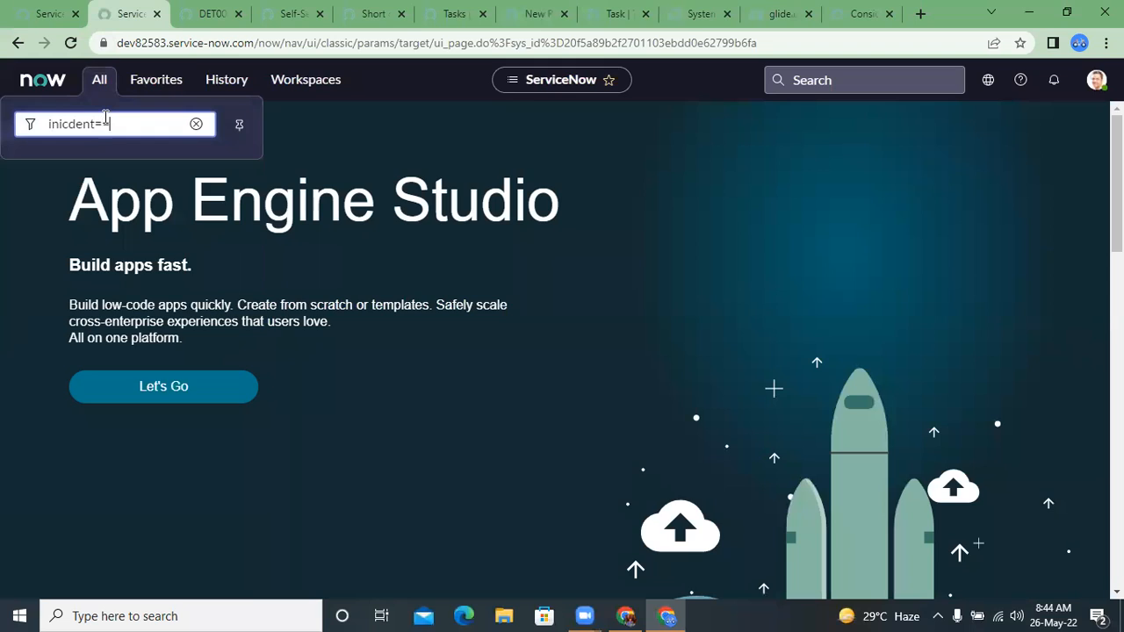
{"action": "key", "text": "BackSpace"}
{"action": "key", "text": "BackSpace"}
{"action": "type", "text": "iden"}
{"action": "type", "text": "cidet"}
{"action": "type", "text": "nt"}
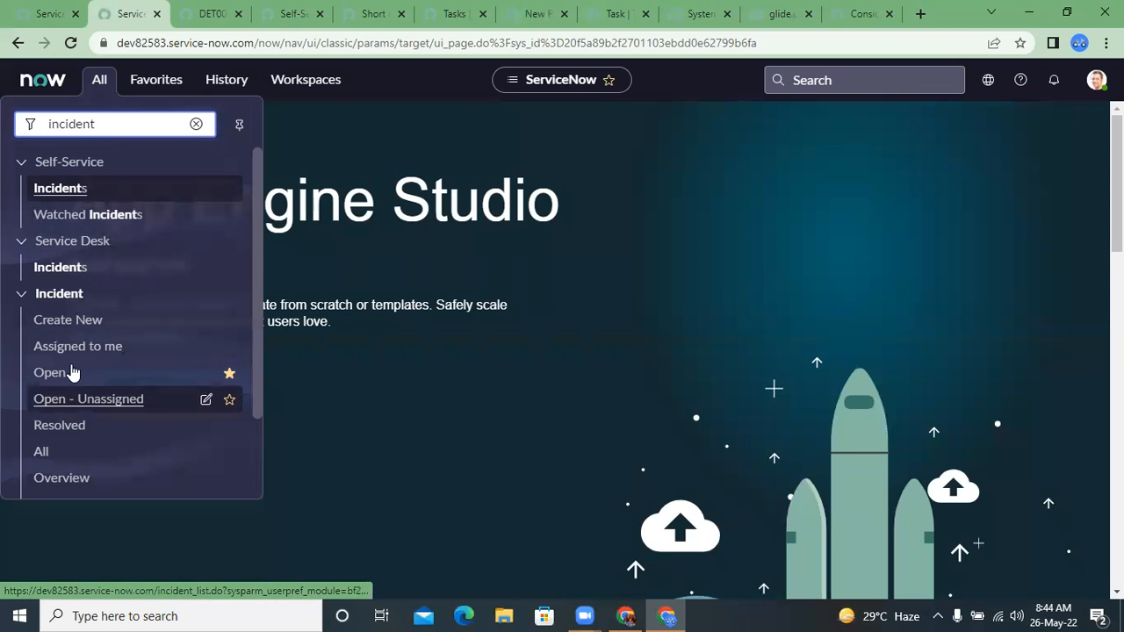
{"action": "left_click", "coordinate": [77, 322]}
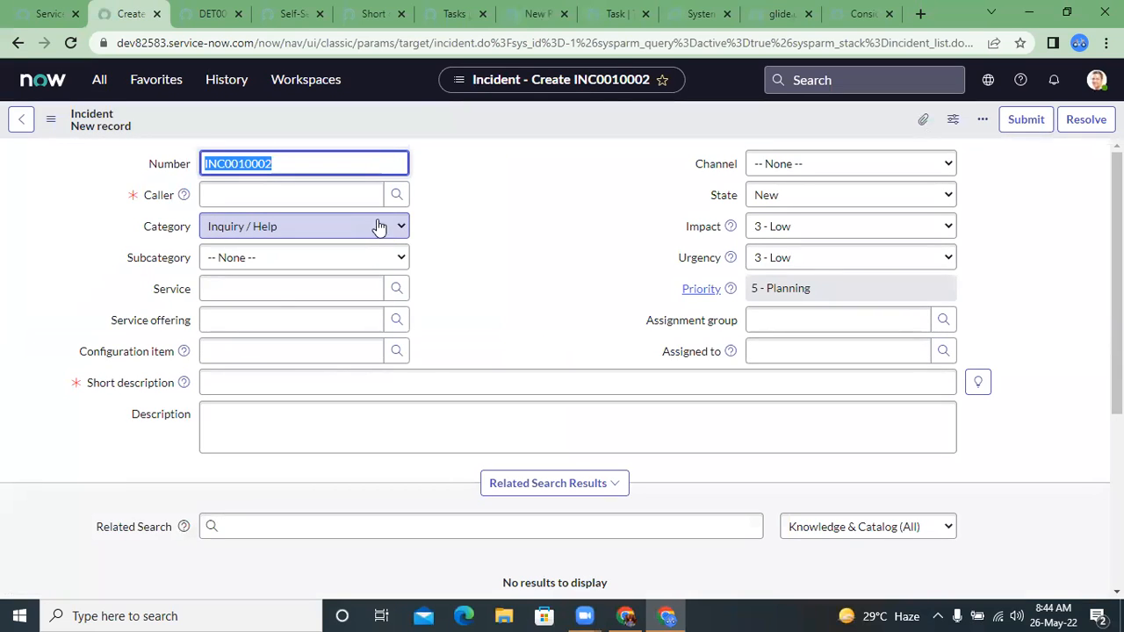
Enter "issue with" as the incident's Short description, view the full list of suggested items and close it.
{"action": "left_click", "coordinate": [431, 369]}
{"action": "type", "text": "issue with"}
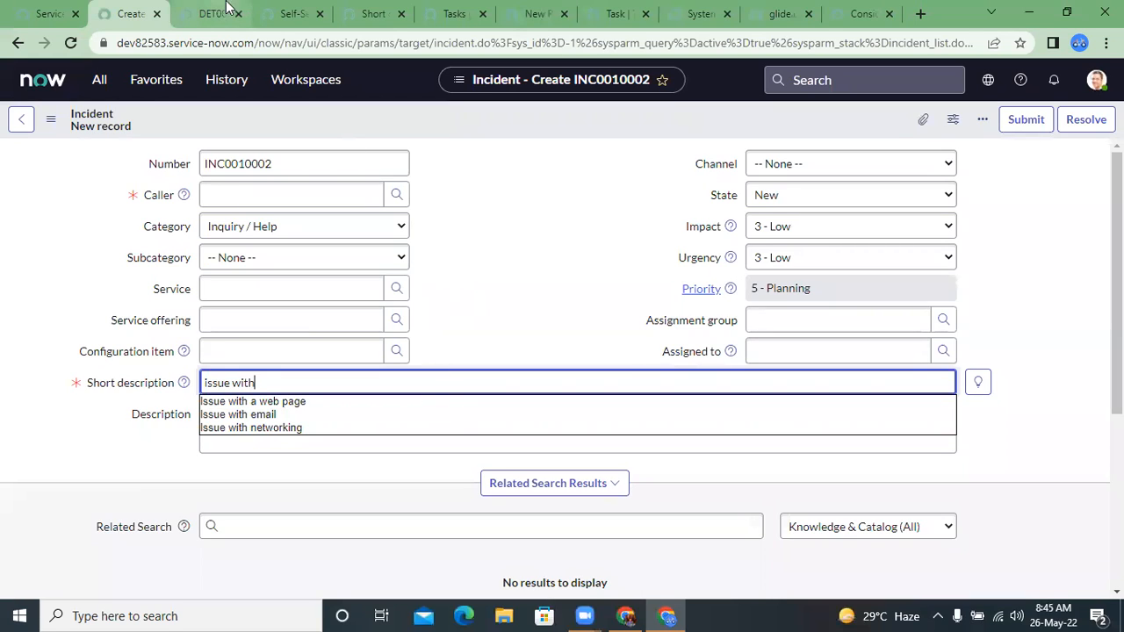
{"action": "left_click", "coordinate": [292, 14]}
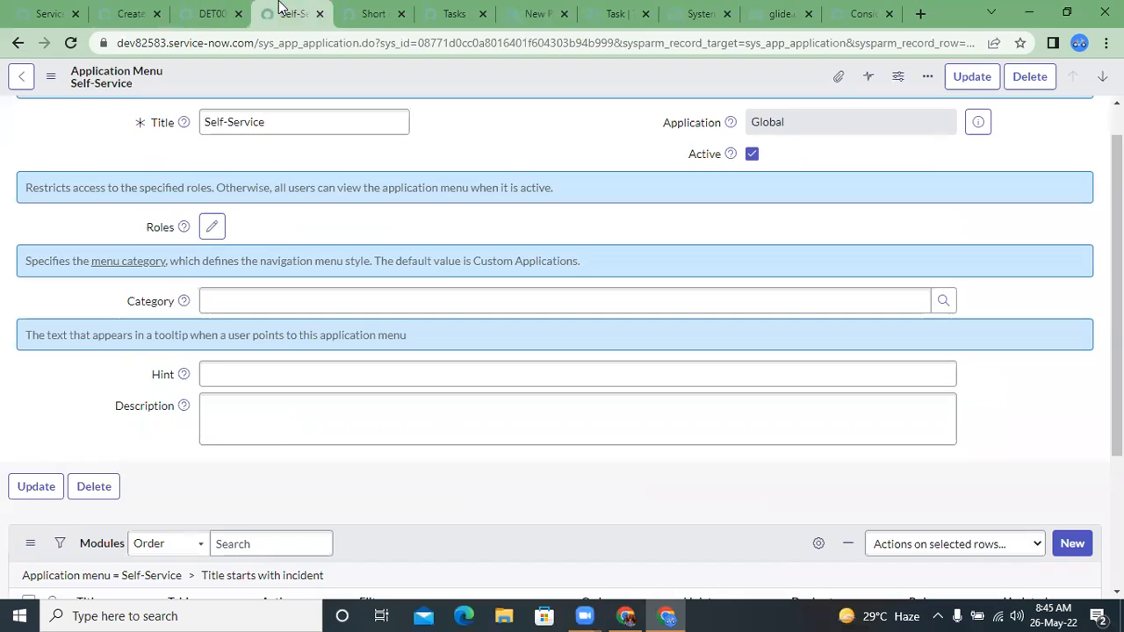
{"action": "left_click", "coordinate": [147, 11]}
{"action": "left_click", "coordinate": [978, 391]}
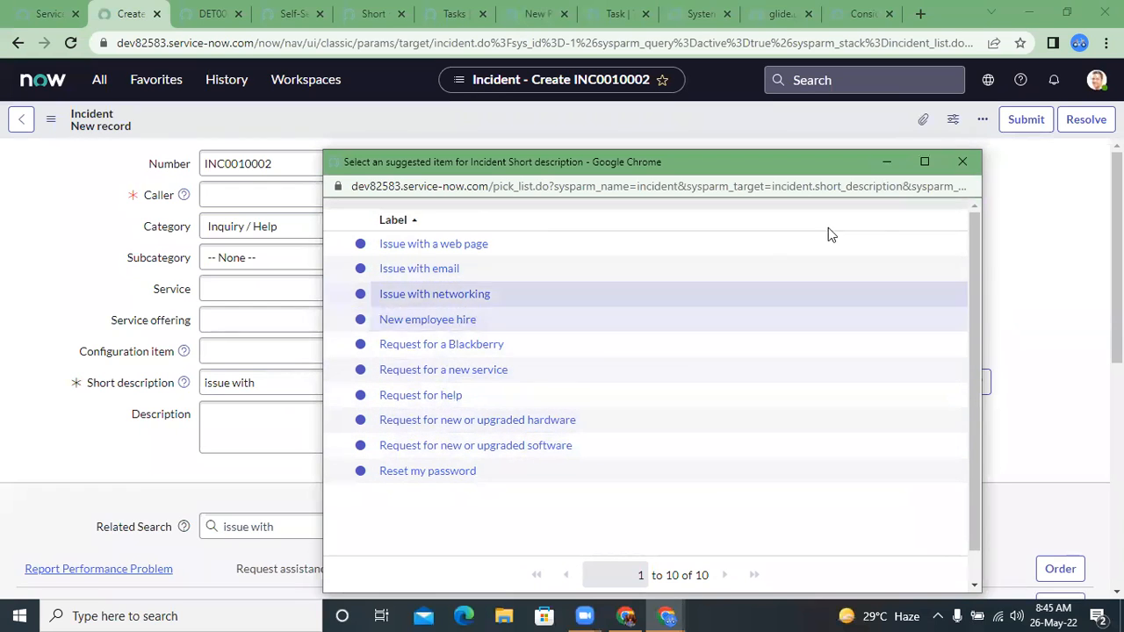
{"action": "left_click", "coordinate": [963, 163]}
{"action": "left_click", "coordinate": [995, 352]}
Return to the Short description dictionary entry and review its available Choice options without changing the selection.
{"action": "key", "text": "ctrl+Tab"}
{"action": "key", "text": "ctrl+Tab"}
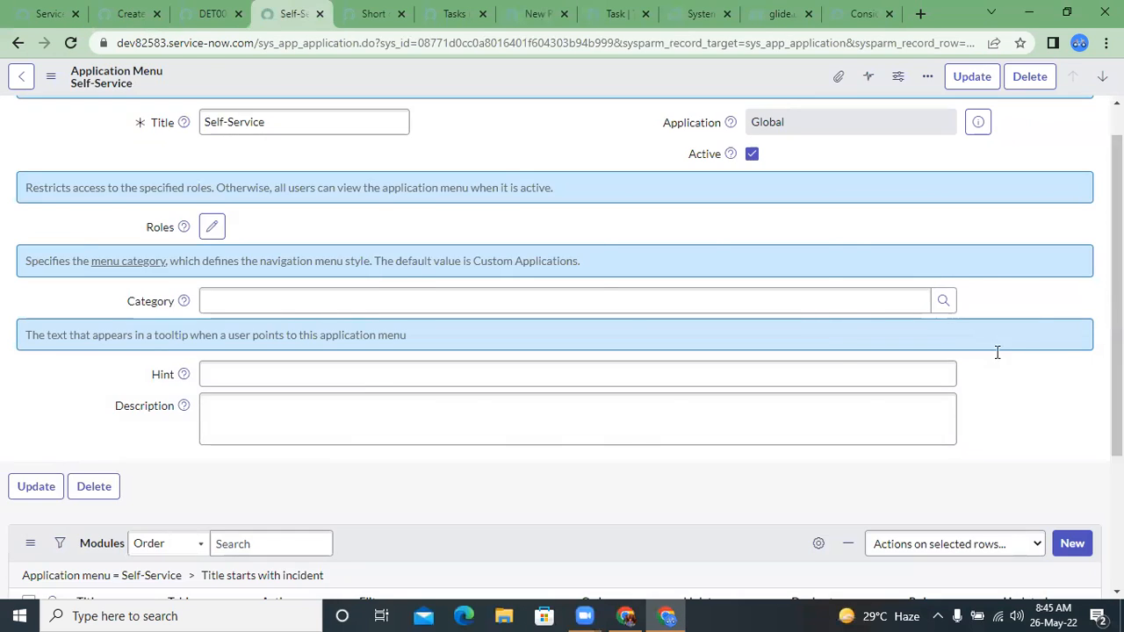
{"action": "key", "text": "ctrl+Tab"}
{"action": "scroll", "coordinate": [998, 353], "scroll_direction": "up", "scroll_amount": 6}
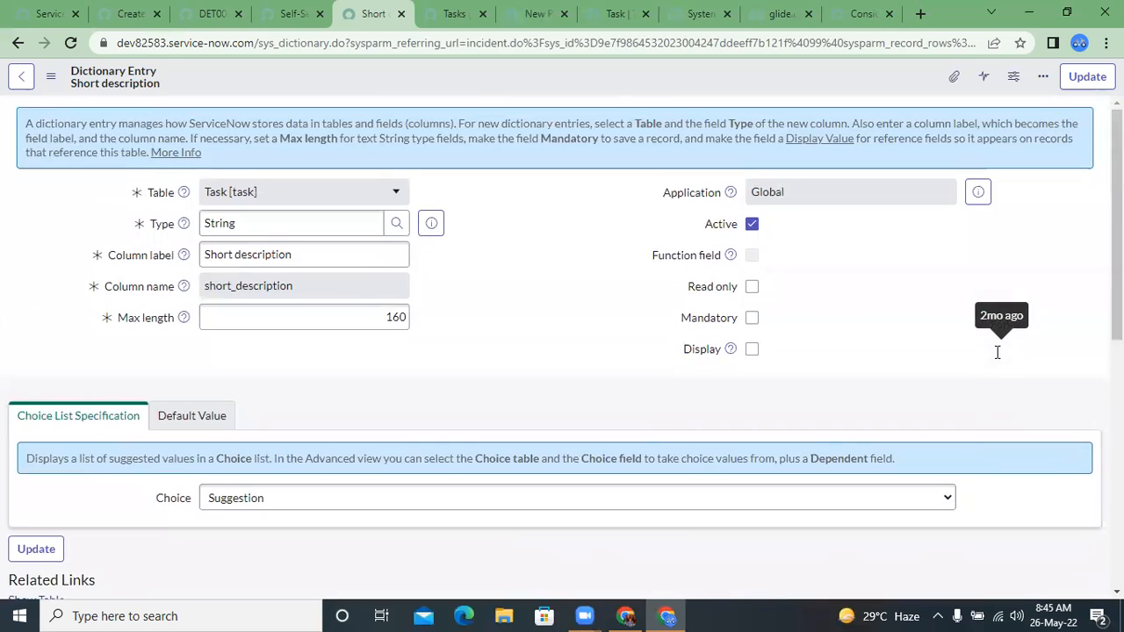
{"action": "scroll", "coordinate": [997, 353], "scroll_direction": "down", "scroll_amount": 6}
{"action": "scroll", "coordinate": [998, 353], "scroll_direction": "up", "scroll_amount": 4}
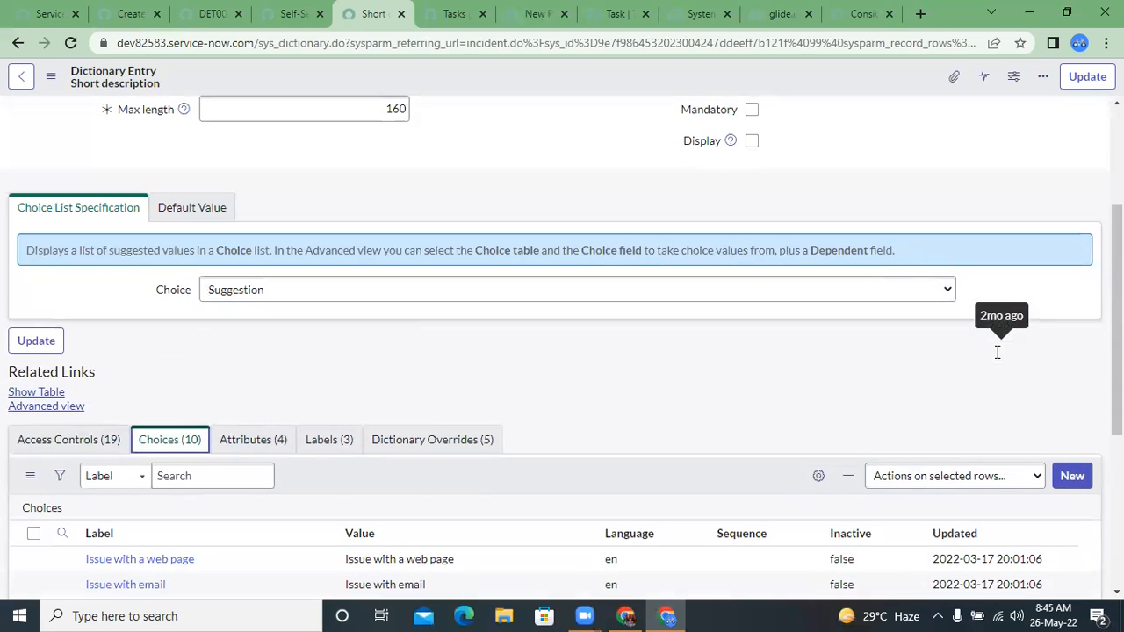
{"action": "left_click", "coordinate": [627, 293]}
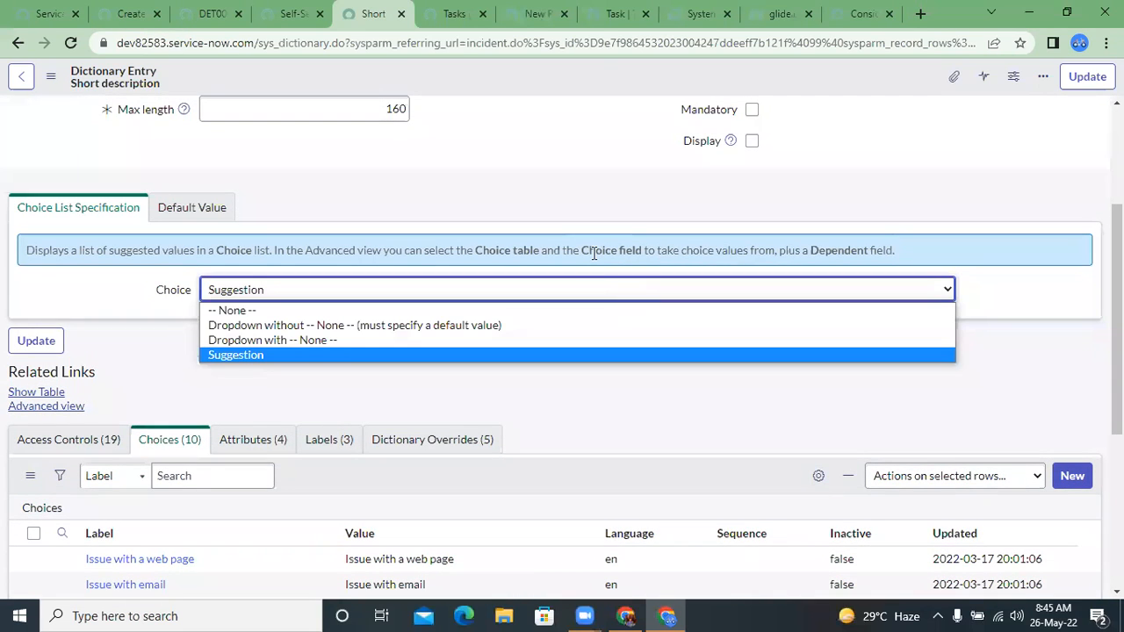
{"action": "left_click", "coordinate": [536, 156]}
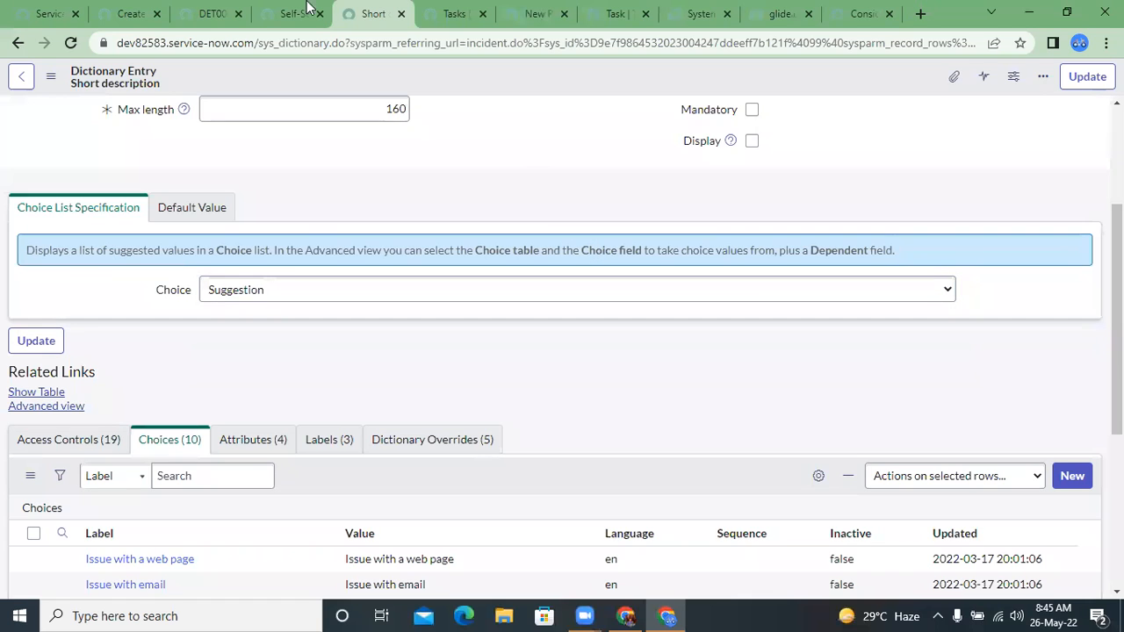
Return to the new incident and compare the dropdown options of its Subcategory and Category fields.
{"action": "left_click", "coordinate": [212, 13]}
{"action": "left_click", "coordinate": [133, 13]}
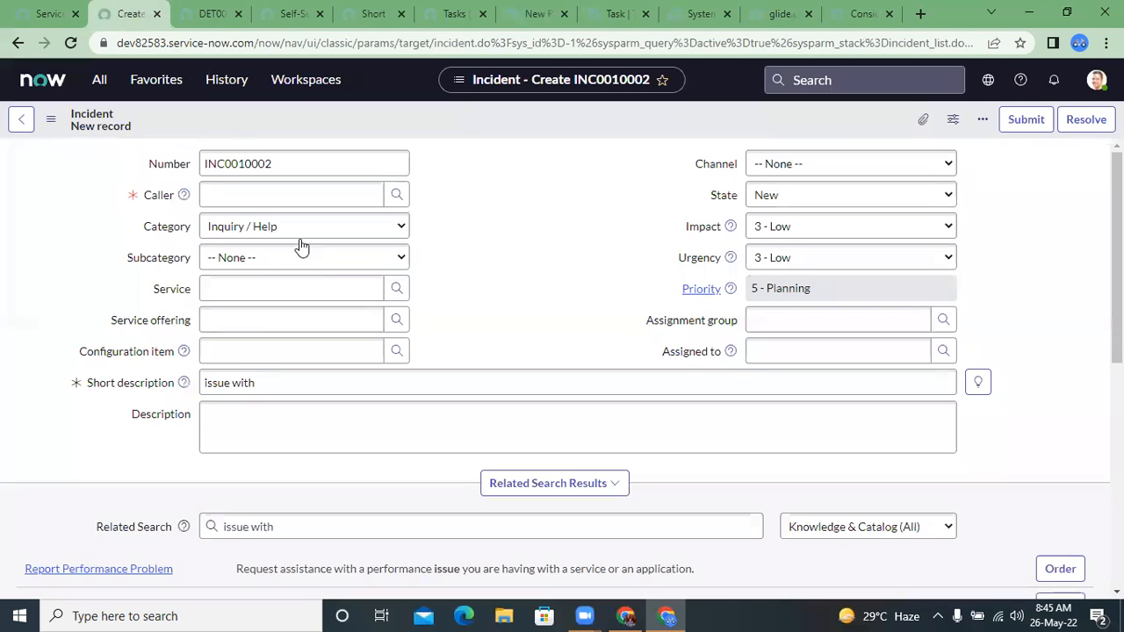
{"action": "left_click", "coordinate": [220, 269]}
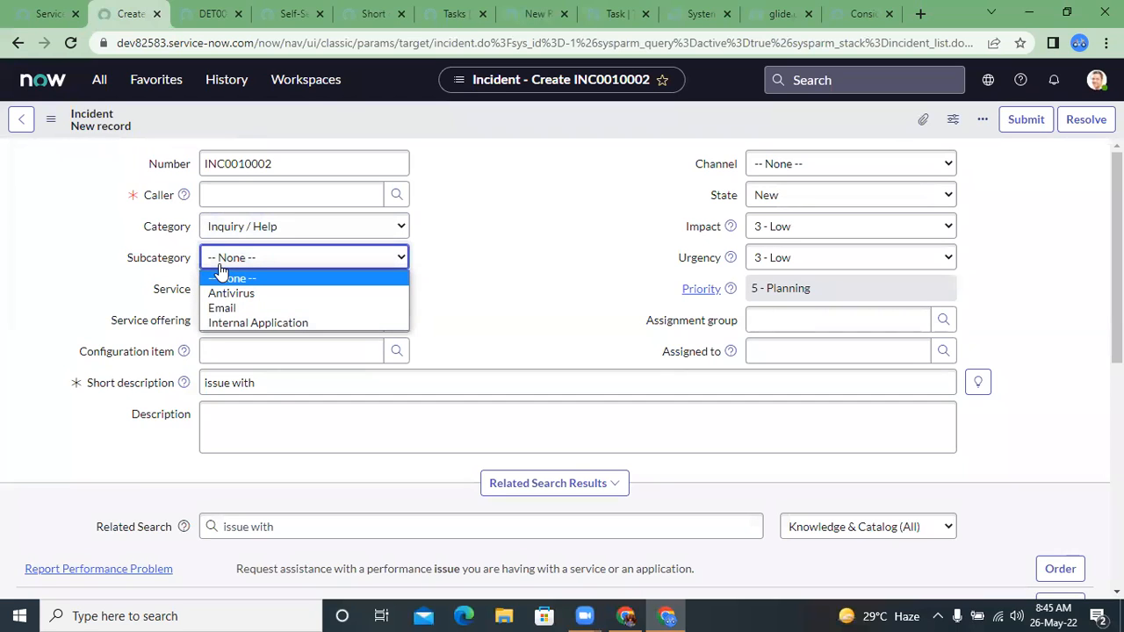
{"action": "left_click", "coordinate": [220, 268]}
{"action": "left_click", "coordinate": [225, 231]}
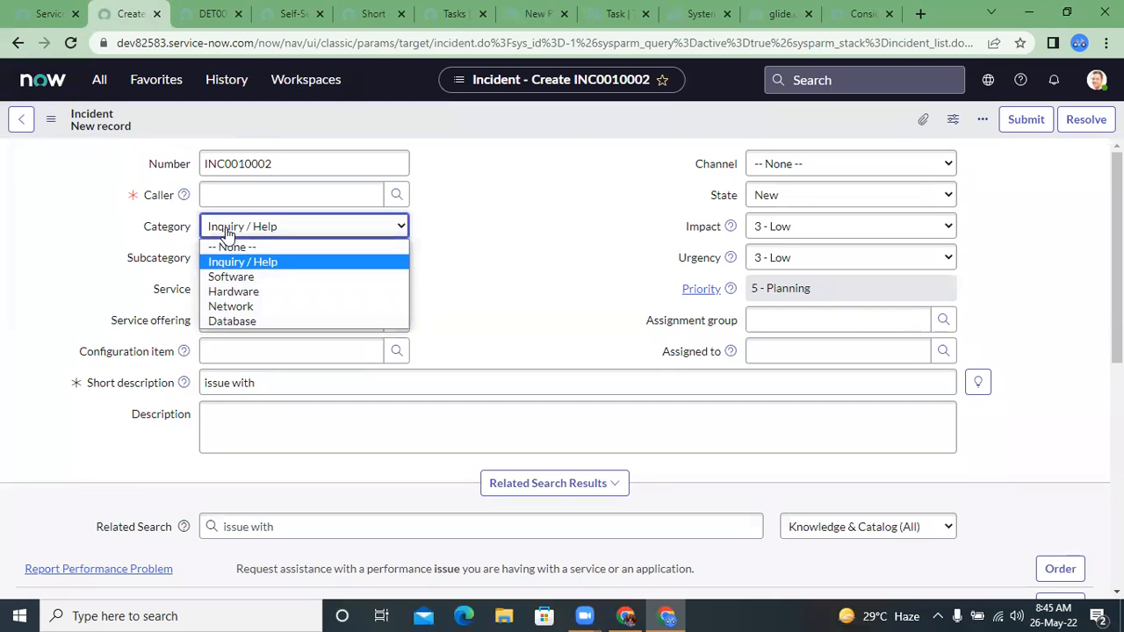
{"action": "left_click", "coordinate": [226, 231]}
{"action": "left_click", "coordinate": [202, 230]}
{"action": "left_click", "coordinate": [283, 226]}
{"action": "left_click", "coordinate": [285, 226]}
{"action": "left_click", "coordinate": [192, 245]}
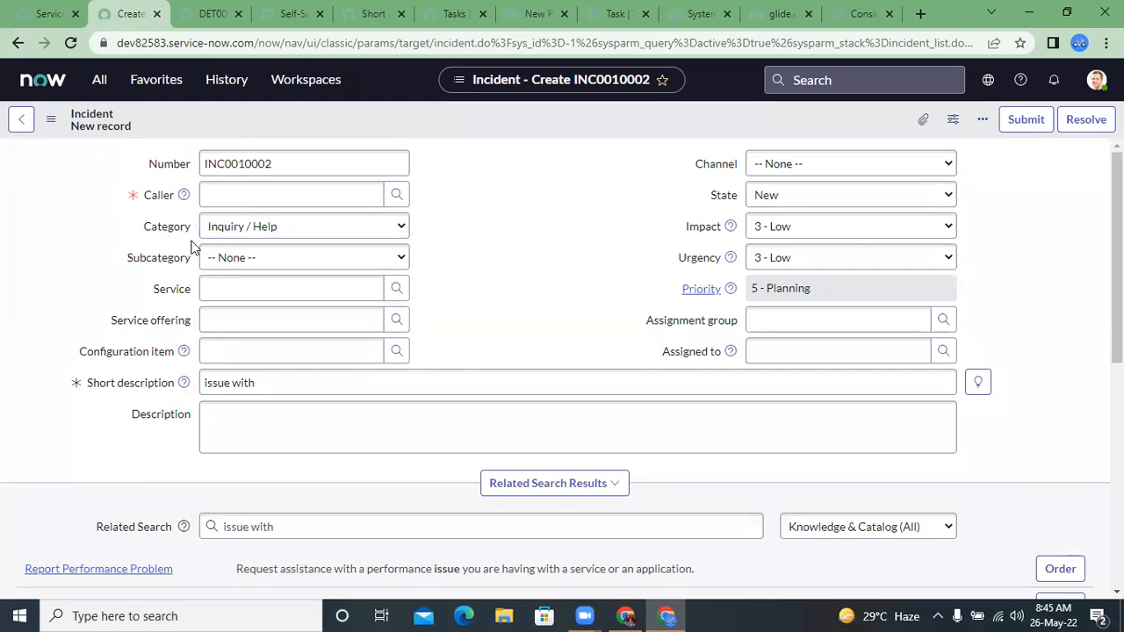
Examine the Subcategory options again, plus the State and Channel dropdowns on the new incident.
{"action": "left_click", "coordinate": [221, 253]}
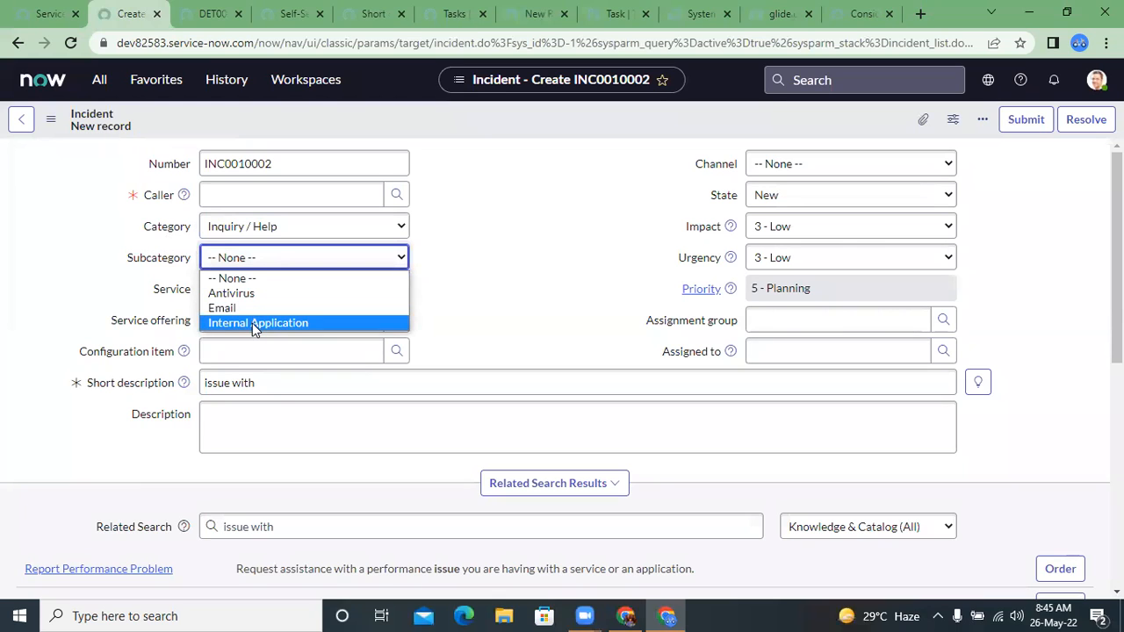
{"action": "left_click", "coordinate": [253, 255]}
{"action": "left_click", "coordinate": [253, 255]}
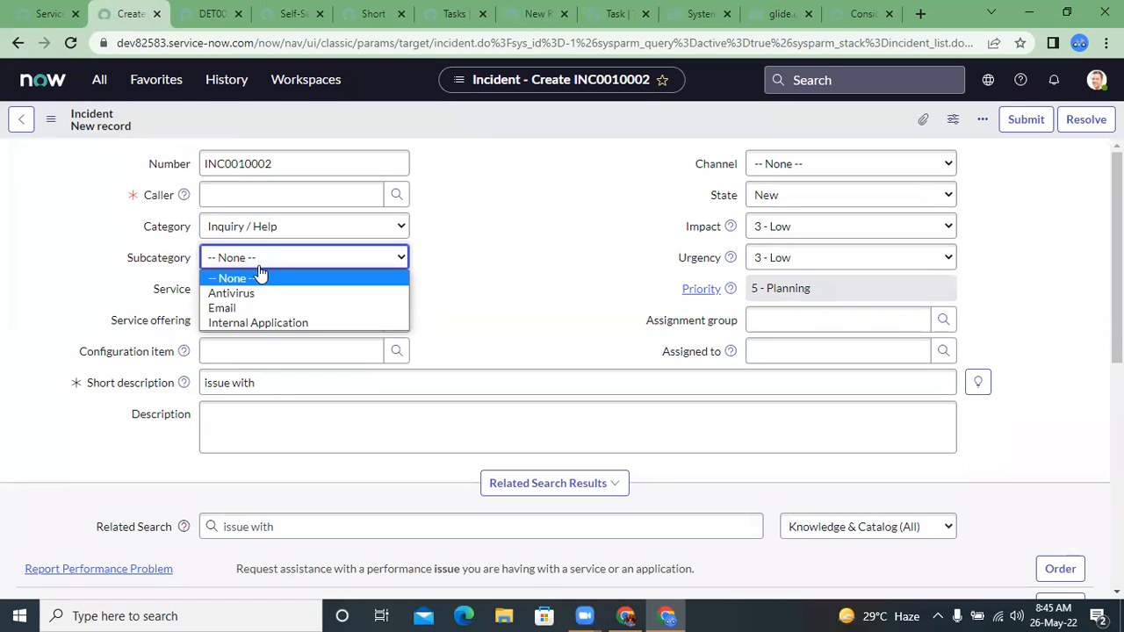
{"action": "left_click", "coordinate": [468, 290]}
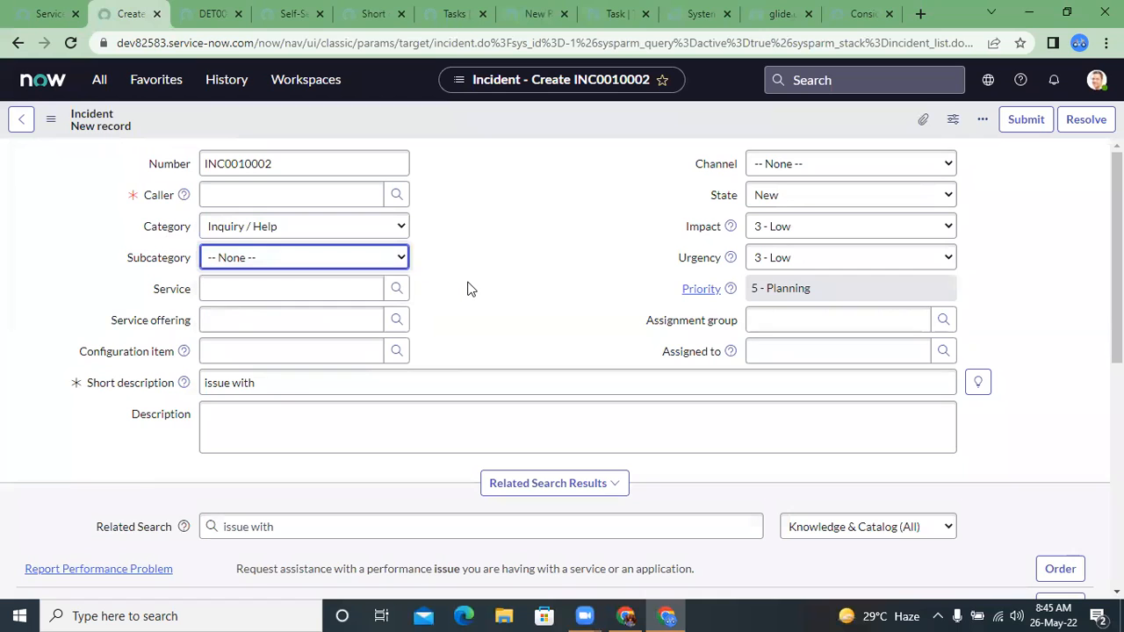
{"action": "left_click", "coordinate": [791, 202]}
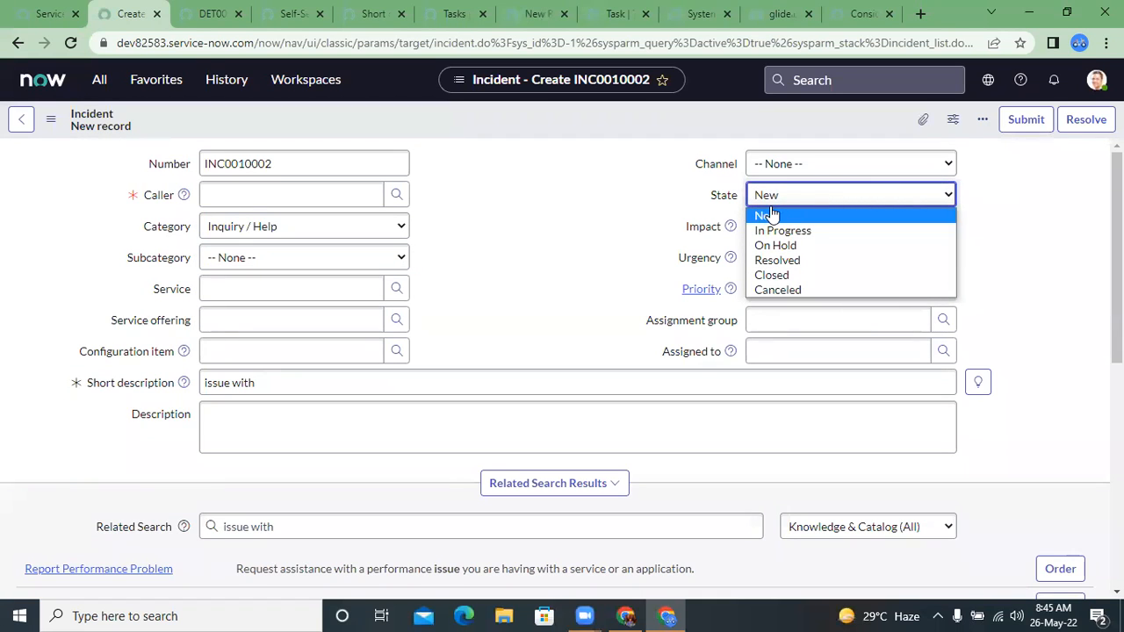
{"action": "left_click", "coordinate": [749, 184]}
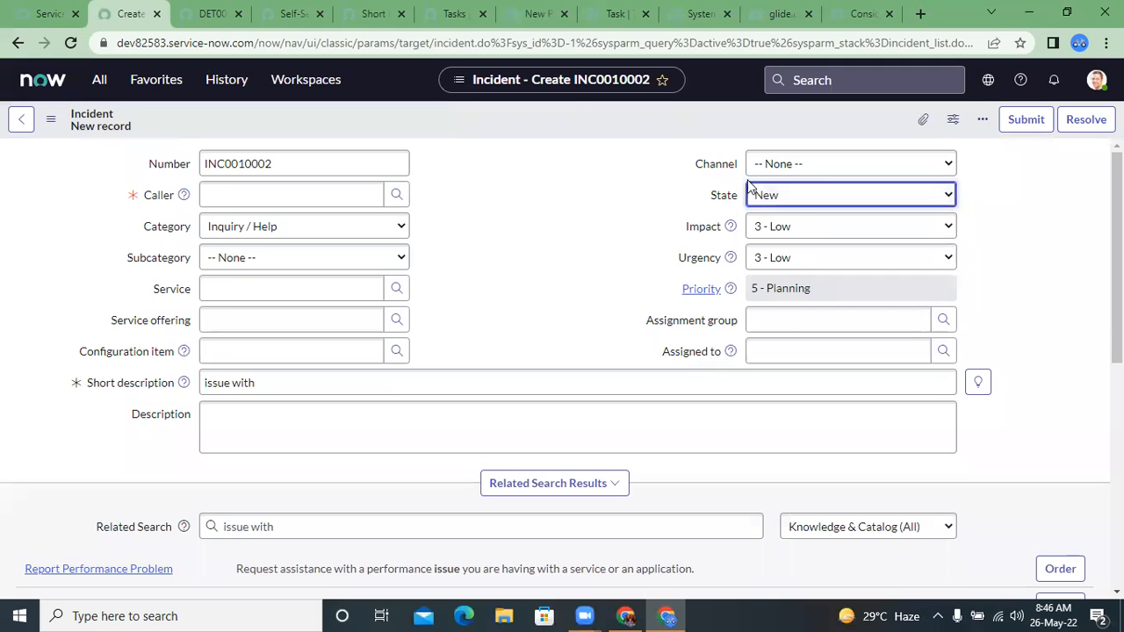
{"action": "left_click", "coordinate": [757, 171]}
{"action": "left_click", "coordinate": [684, 198]}
Set Choice to -- None -- on the incident's Short description dictionary entry and look at its default value settings.
{"action": "key", "text": "ctrl+Tab"}
{"action": "key", "text": "ctrl+Tab"}
{"action": "key", "text": "ctrl+Tab"}
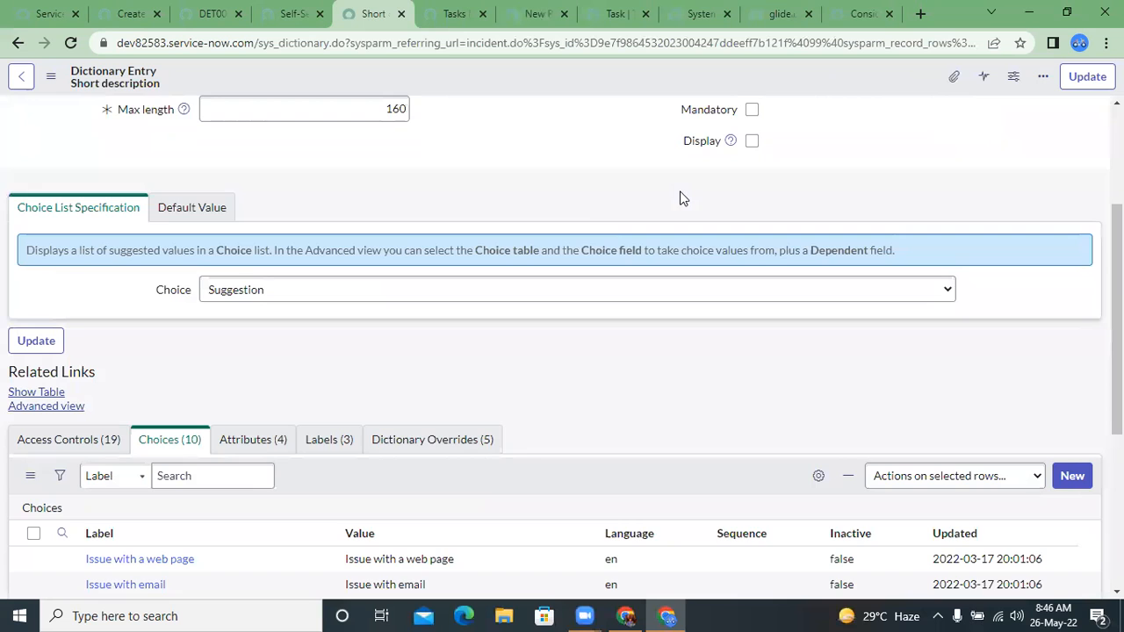
{"action": "scroll", "coordinate": [580, 200], "scroll_direction": "up", "scroll_amount": 2}
{"action": "scroll", "coordinate": [360, 339], "scroll_direction": "down", "scroll_amount": 1}
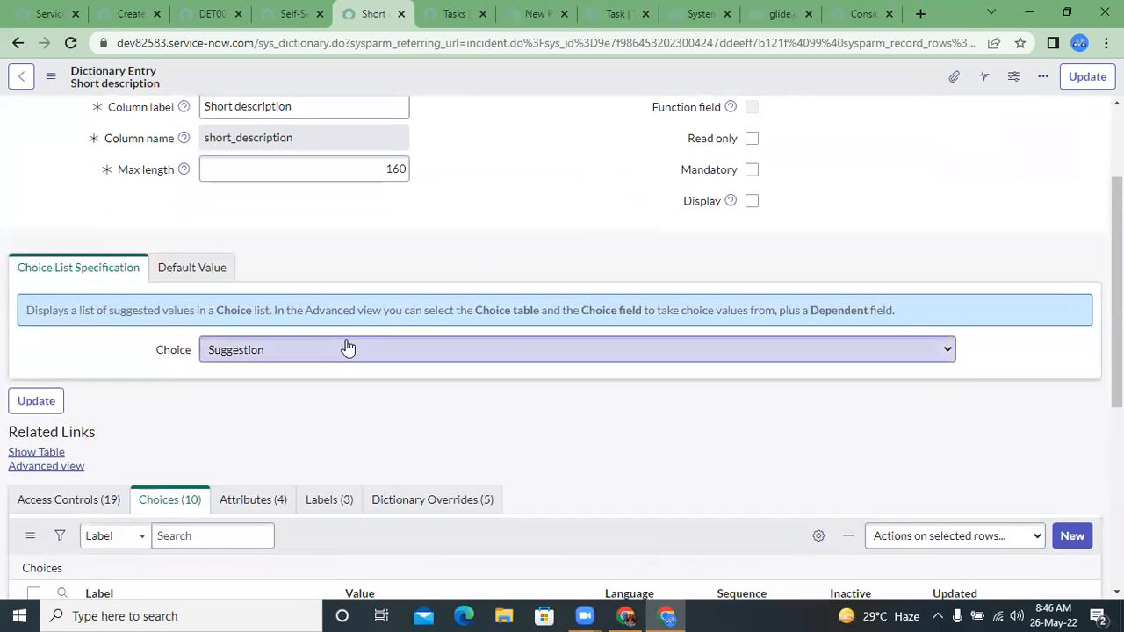
{"action": "left_click", "coordinate": [348, 350]}
{"action": "left_click", "coordinate": [283, 375]}
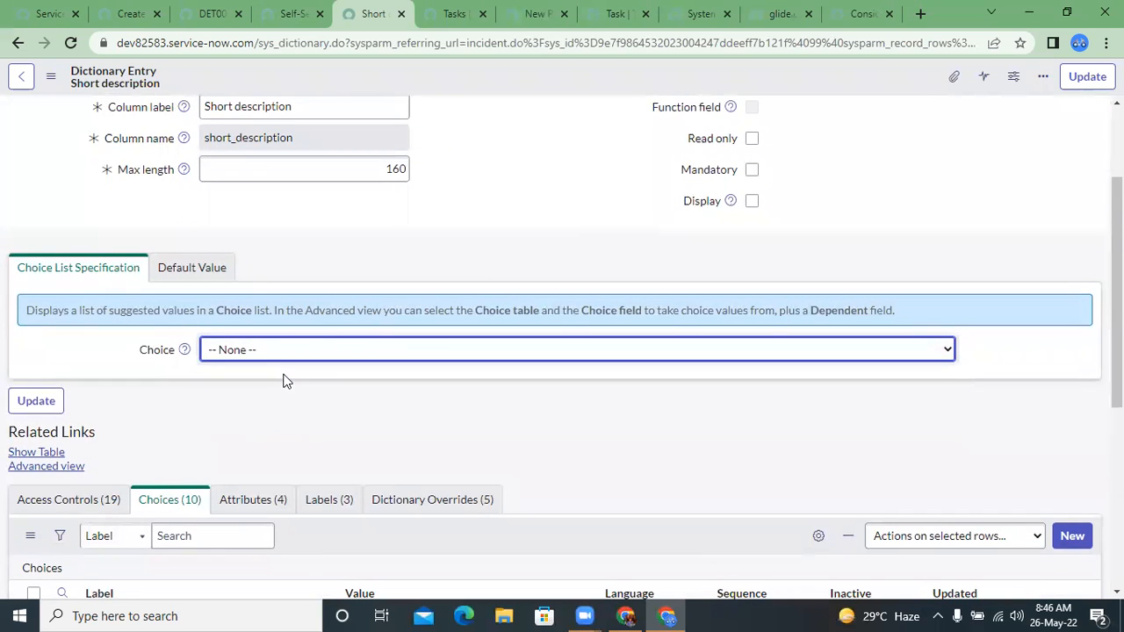
{"action": "left_click", "coordinate": [203, 274]}
{"action": "left_click", "coordinate": [132, 267]}
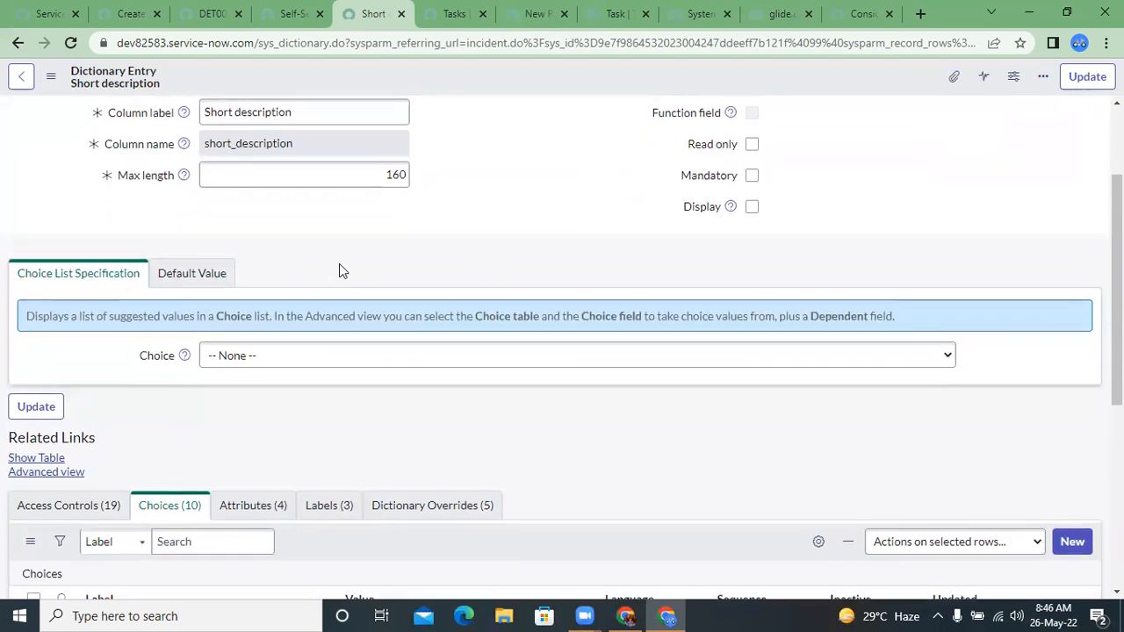
{"action": "scroll", "coordinate": [339, 271], "scroll_direction": "up", "scroll_amount": 2}
On the new Demo Table dictionary entry, set Choice to -- None --, leave the default value empty and submit it.
{"action": "left_click", "coordinate": [472, 10]}
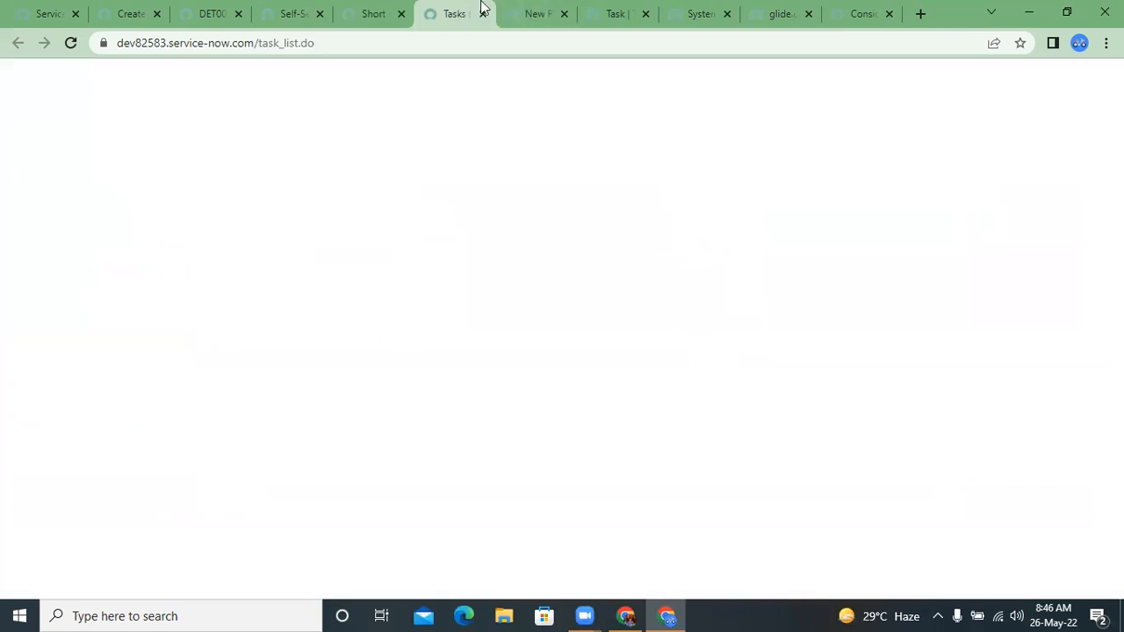
{"action": "left_click", "coordinate": [523, 10]}
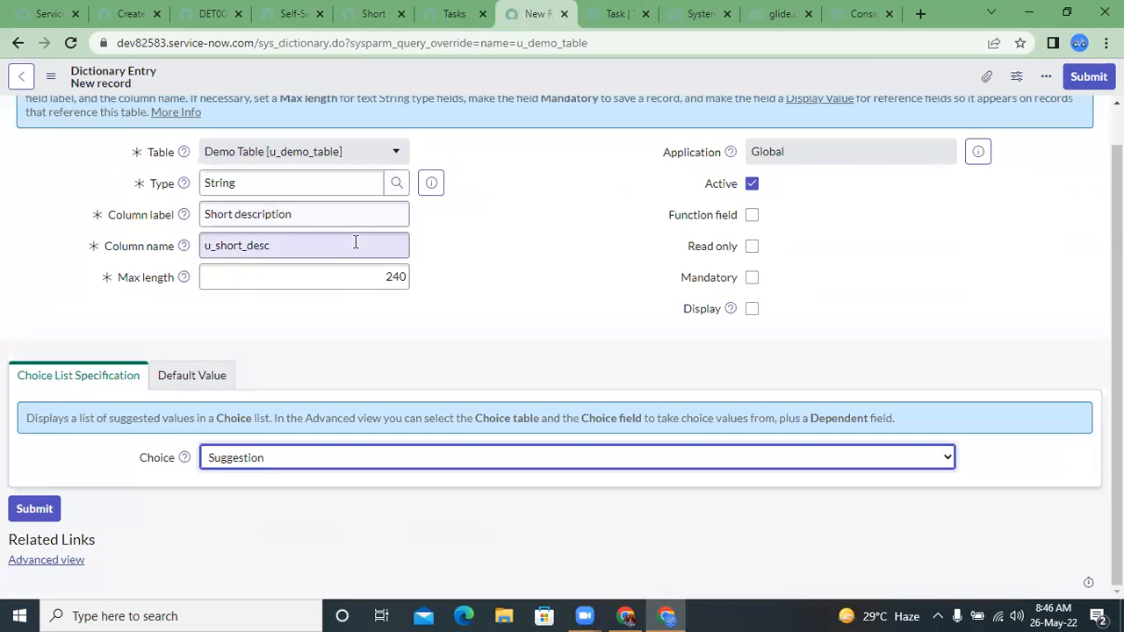
{"action": "left_click", "coordinate": [225, 459]}
{"action": "left_click", "coordinate": [226, 473]}
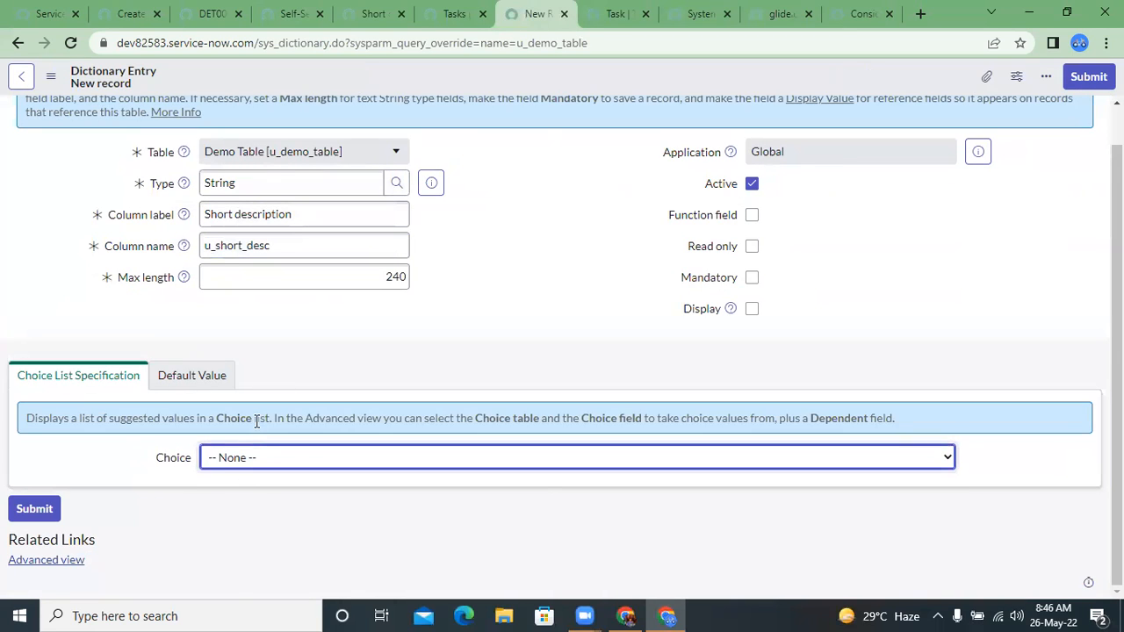
{"action": "left_click", "coordinate": [192, 383]}
{"action": "left_click", "coordinate": [242, 478]}
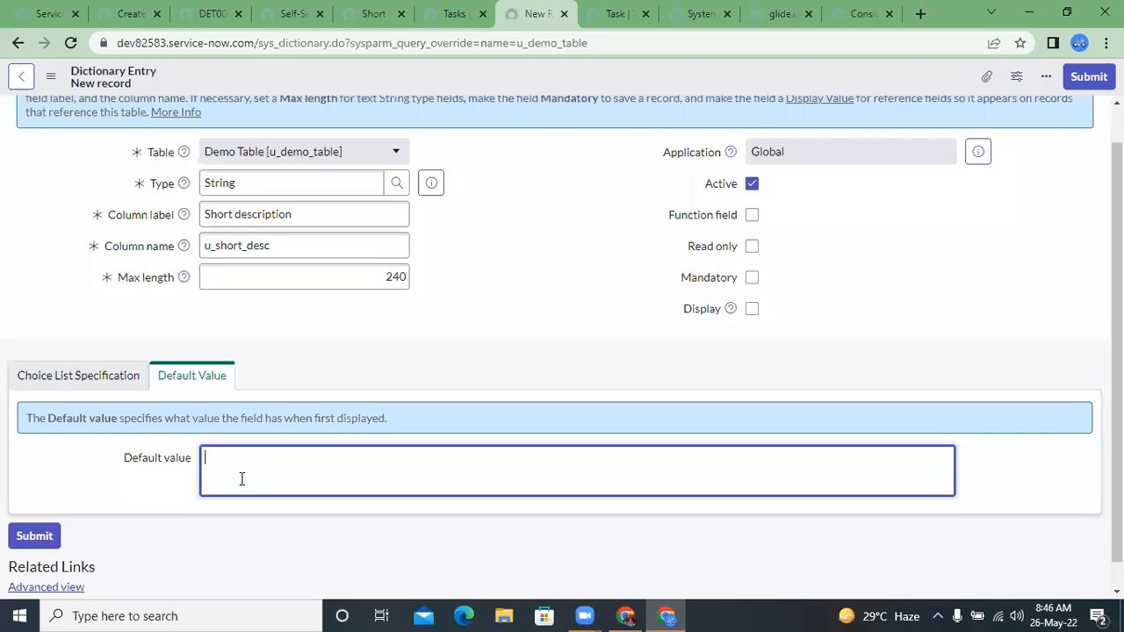
{"action": "left_click", "coordinate": [27, 538]}
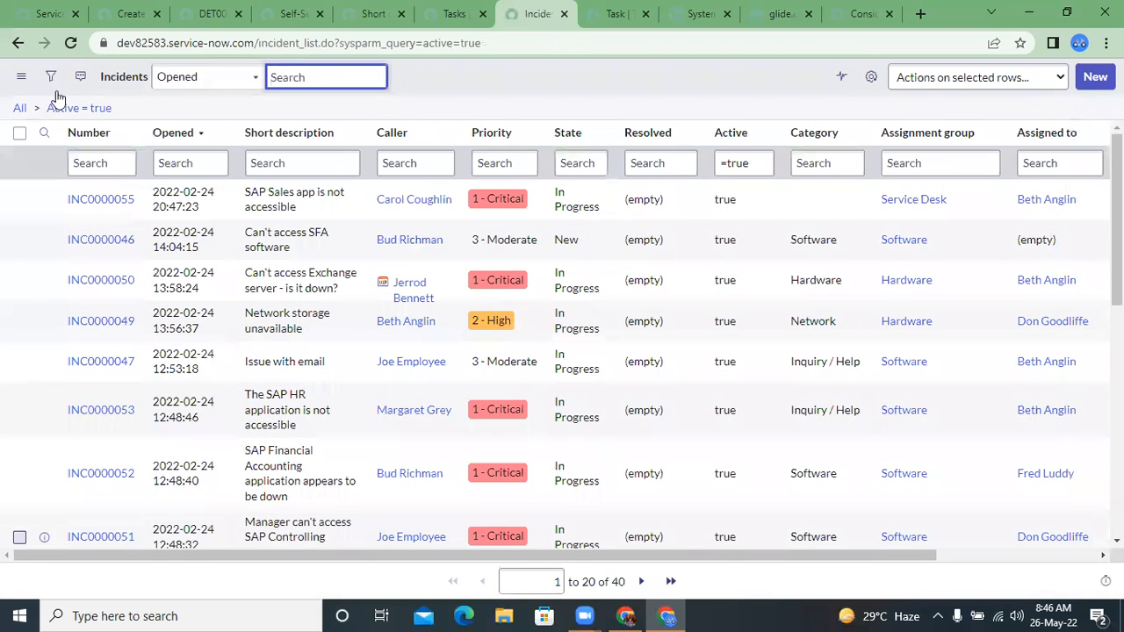
Reload the Demo Tables list and open a new record form to check its Short description field.
{"action": "left_click", "coordinate": [209, 13]}
{"action": "left_click", "coordinate": [17, 44]}
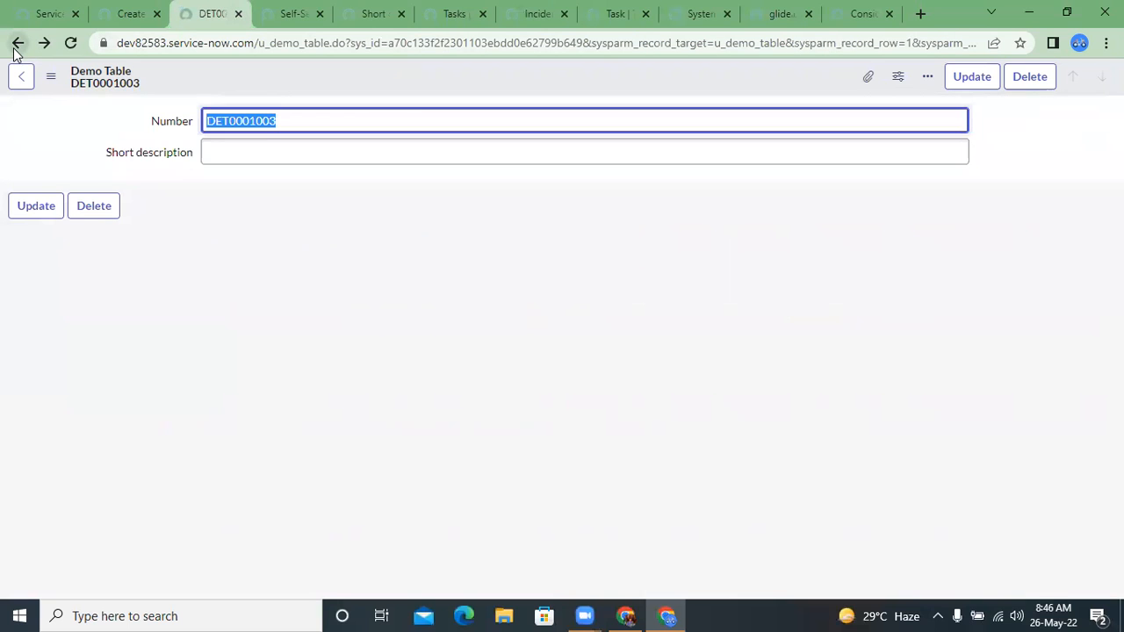
{"action": "left_click", "coordinate": [17, 49]}
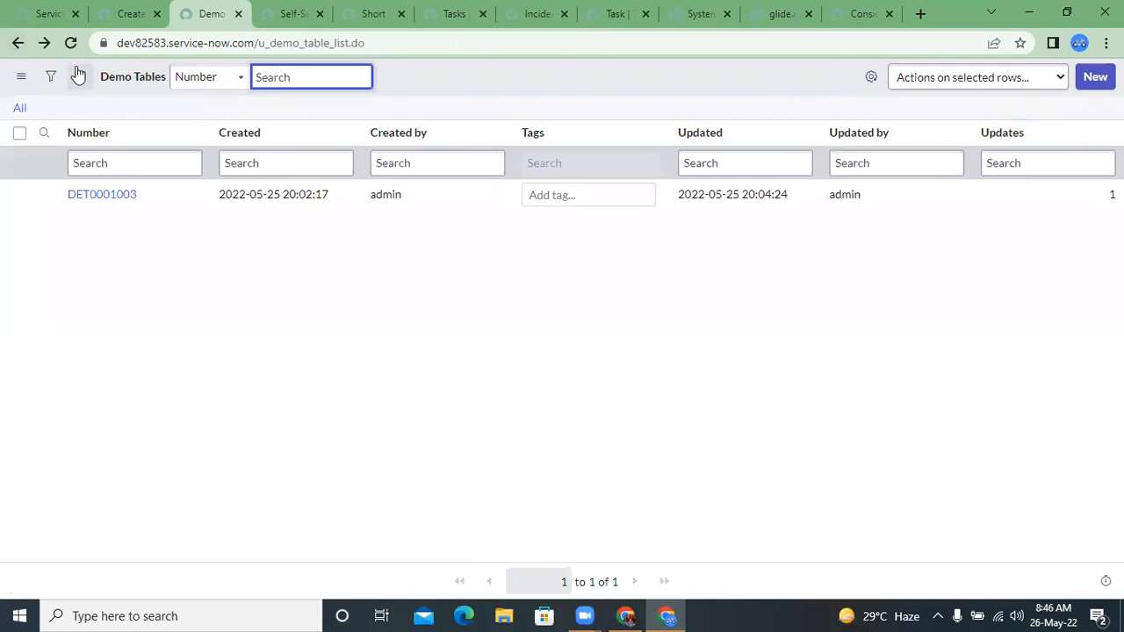
{"action": "left_click", "coordinate": [71, 49]}
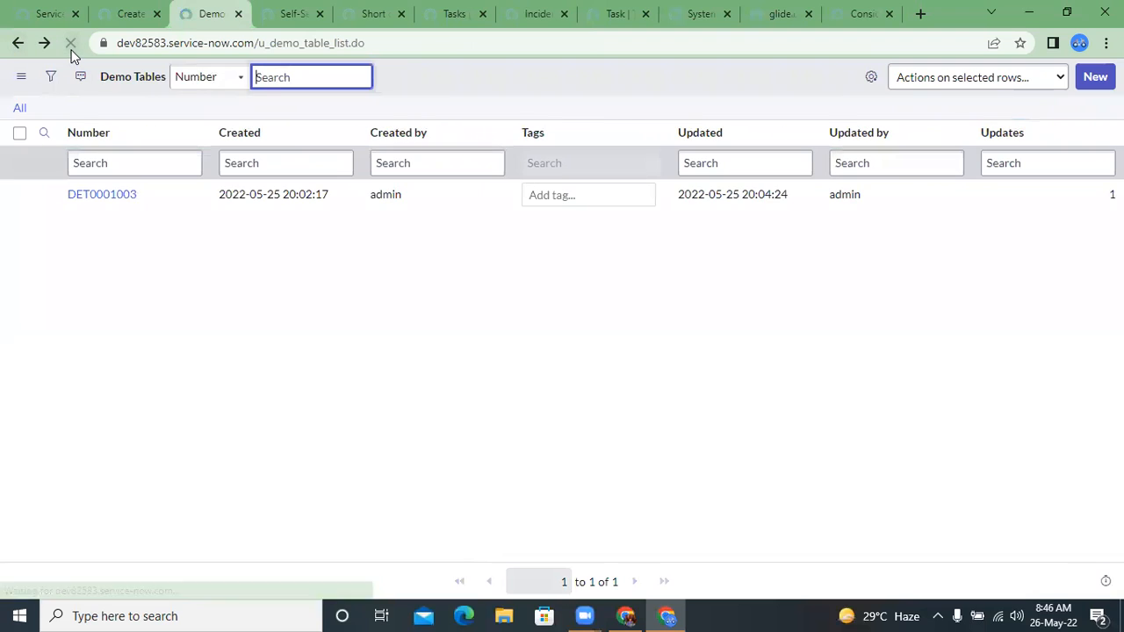
{"action": "left_click", "coordinate": [1093, 81]}
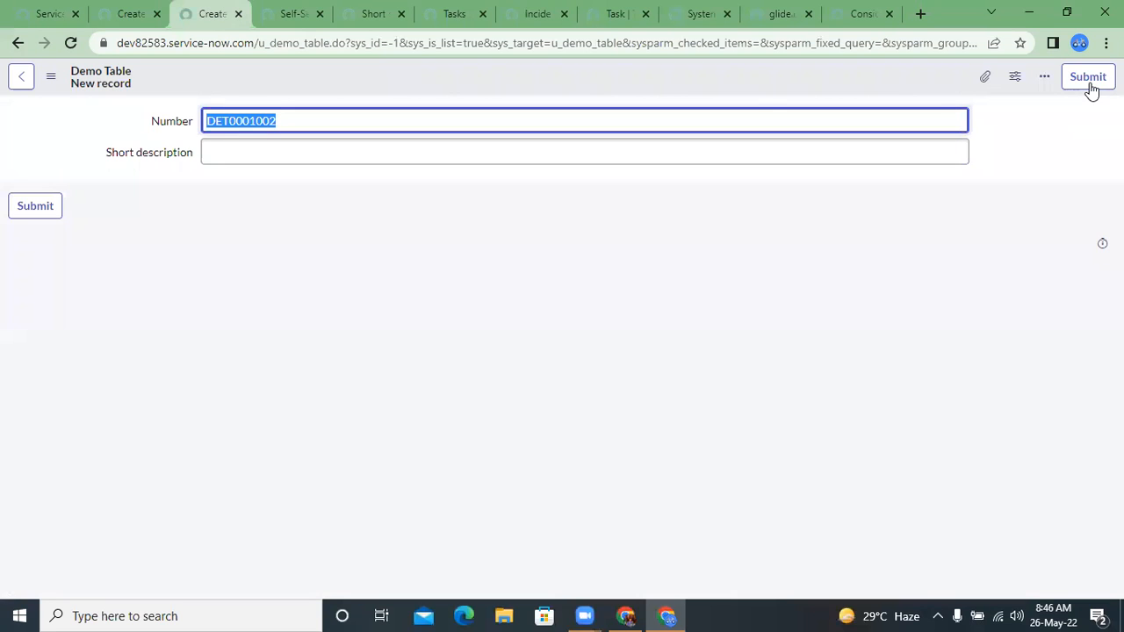
{"action": "left_click", "coordinate": [313, 161]}
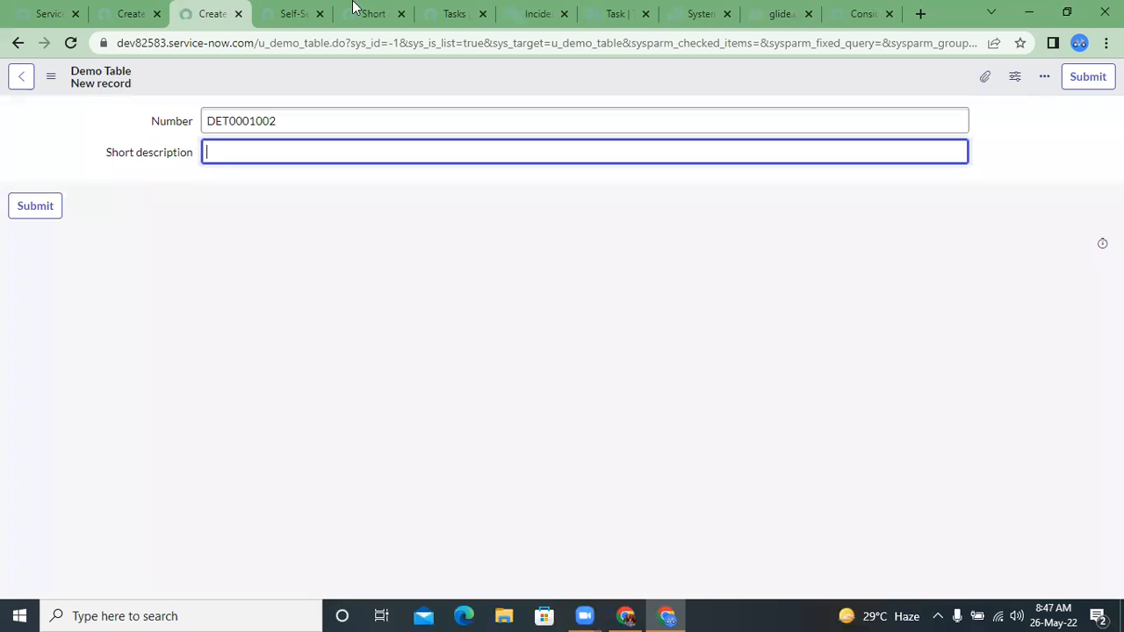
Open the first active incident from the Incidents list separately and look over the lookup fields on its form.
{"action": "left_click", "coordinate": [581, 7]}
{"action": "left_click", "coordinate": [536, 7]}
{"action": "left_click", "coordinate": [86, 206], "text": "ctrl"}
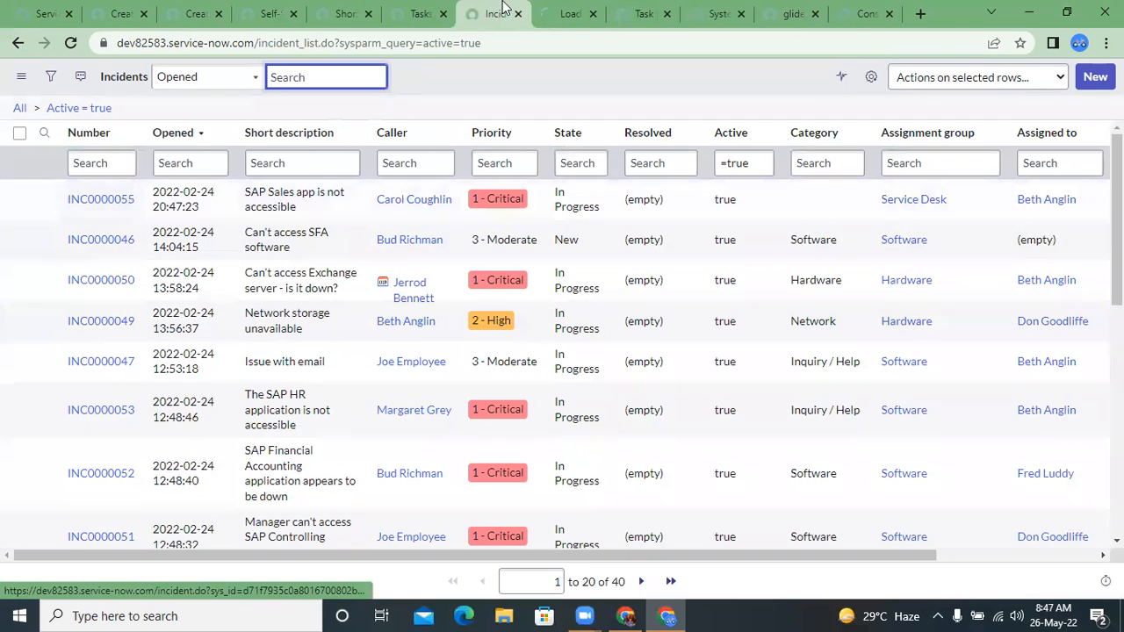
{"action": "left_click", "coordinate": [572, 7]}
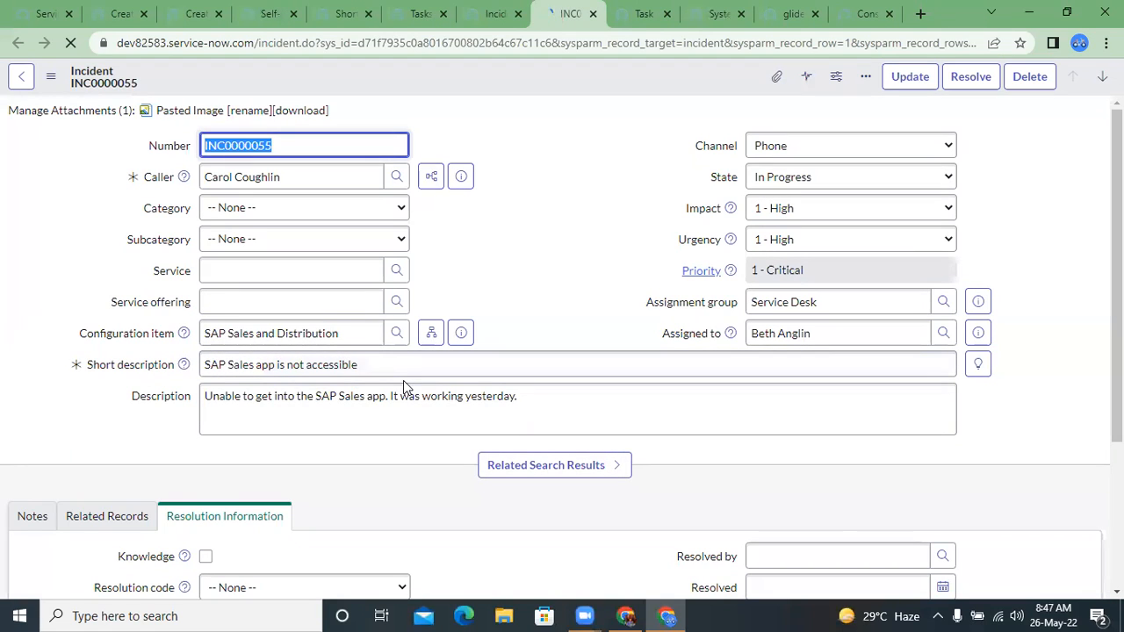
{"action": "left_click", "coordinate": [527, 199]}
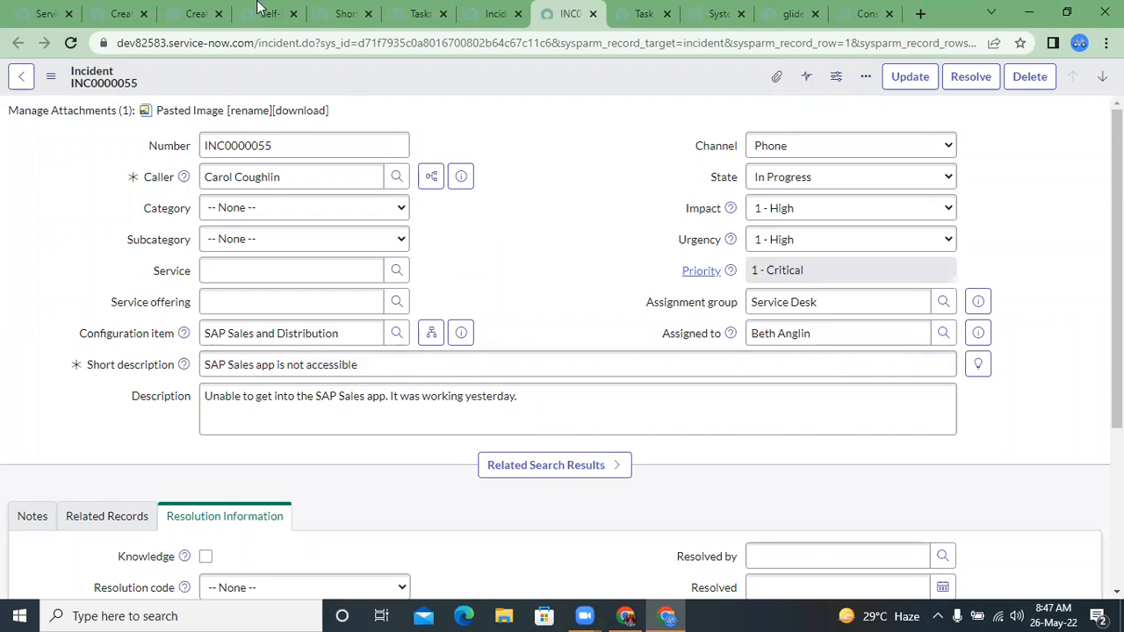
{"action": "left_click", "coordinate": [415, 10]}
{"action": "left_click", "coordinate": [490, 11]}
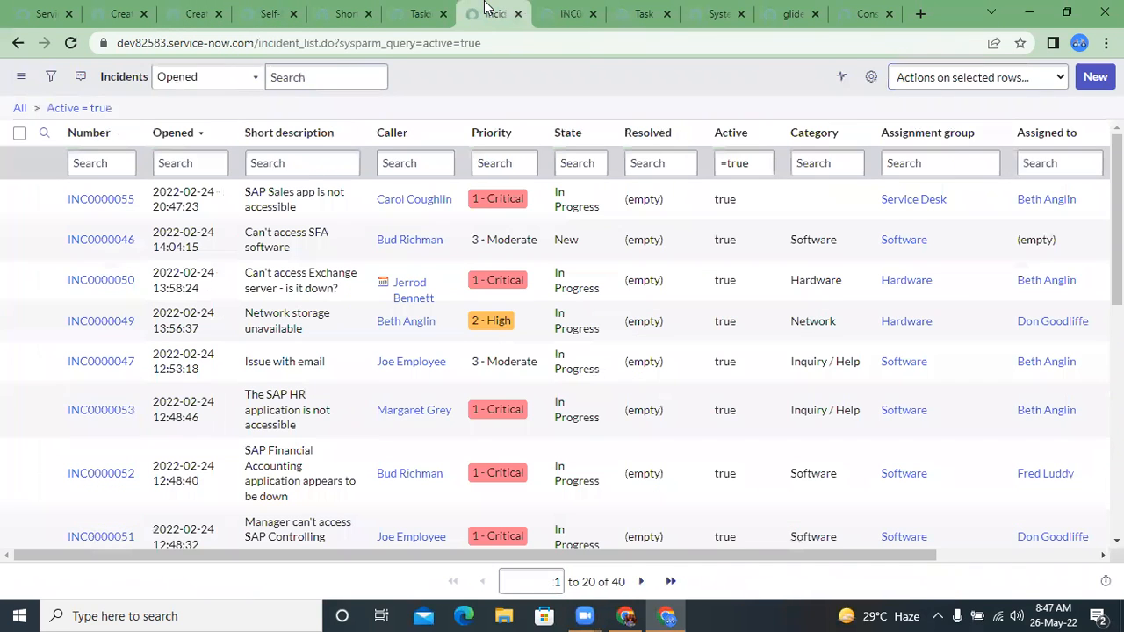
Open the table configuration of Demo Table from its new record form.
{"action": "left_click", "coordinate": [178, 11]}
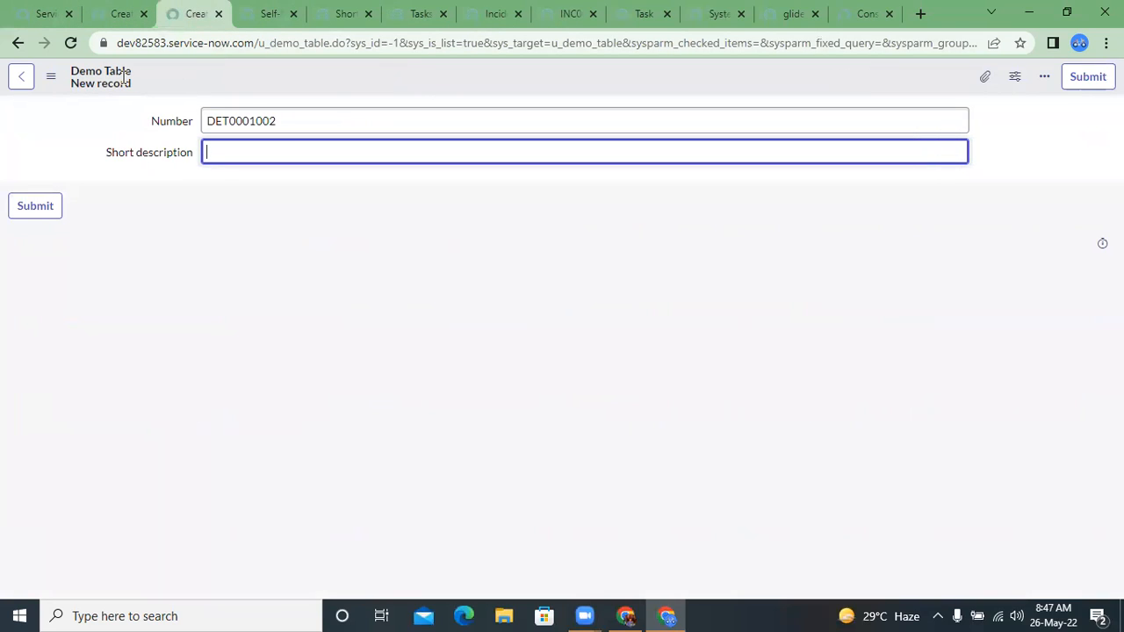
{"action": "left_click", "coordinate": [50, 78]}
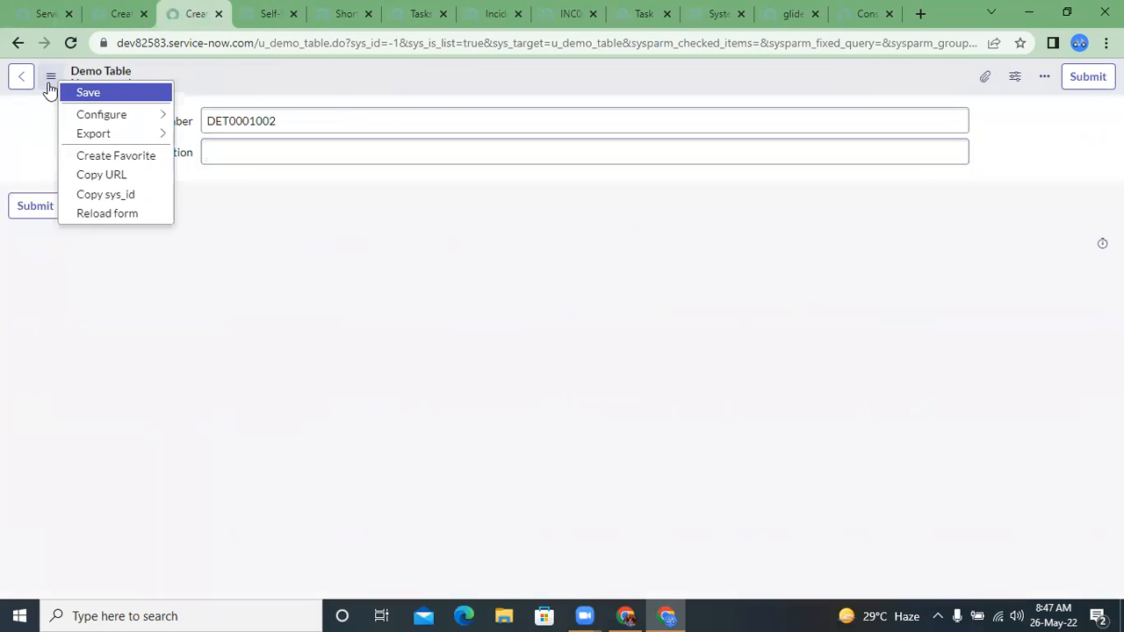
{"action": "key", "text": "Escape"}
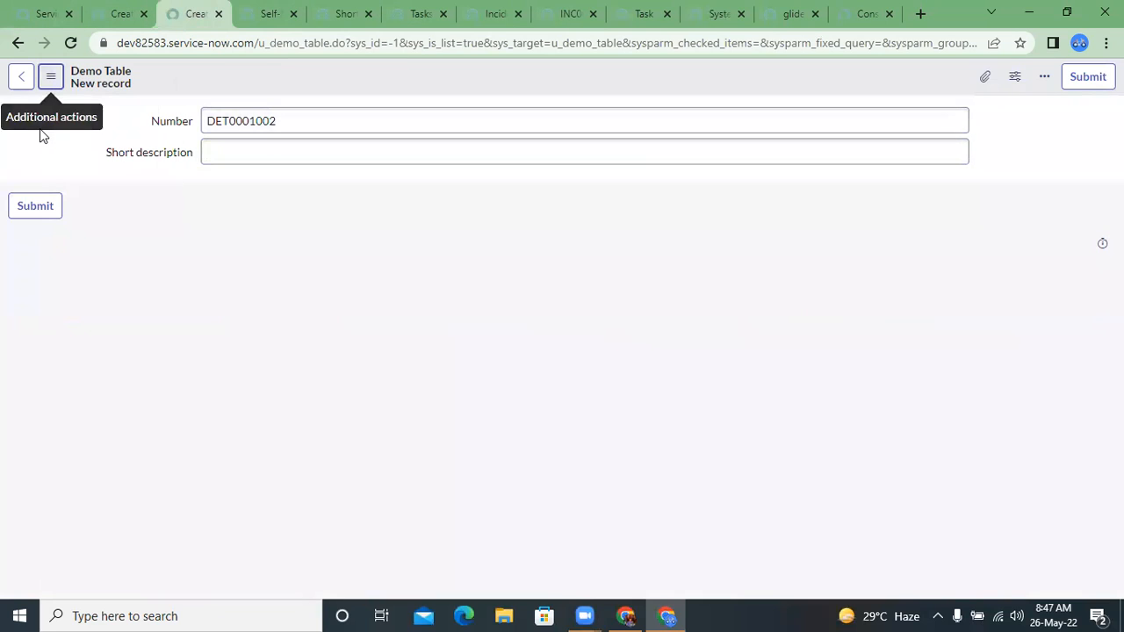
{"action": "left_click", "coordinate": [50, 79]}
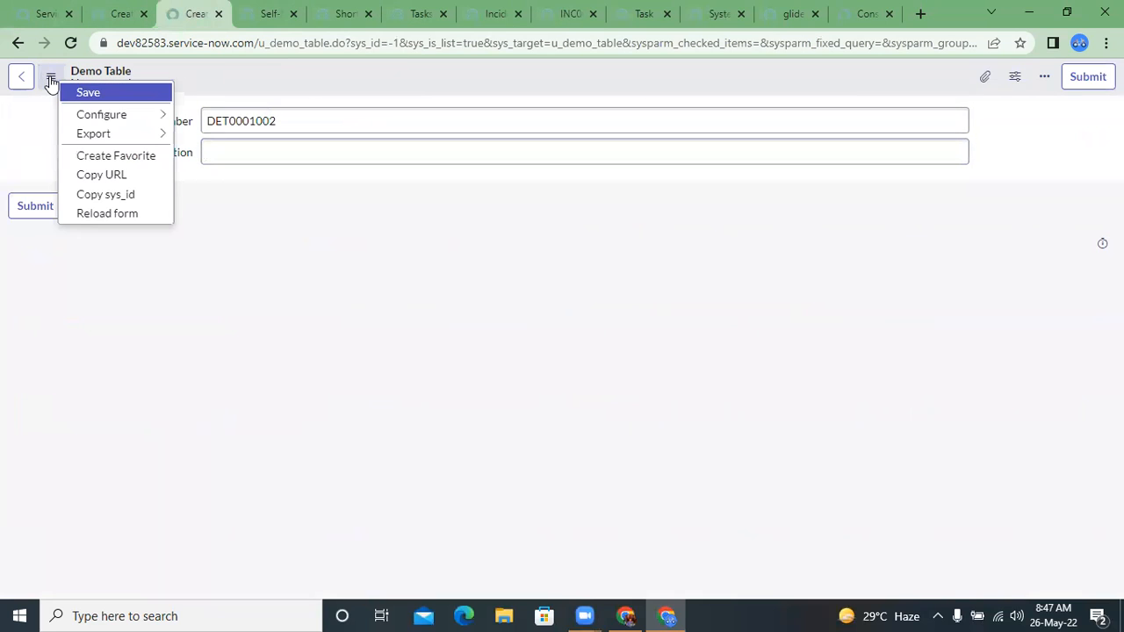
{"action": "left_click", "coordinate": [50, 80]}
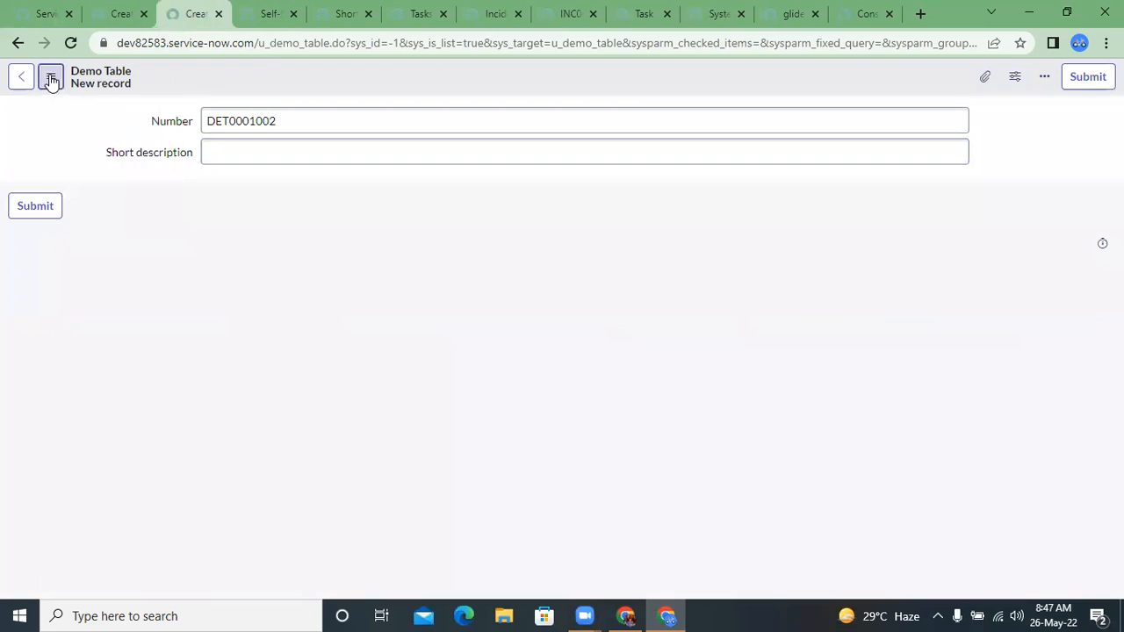
{"action": "left_click", "coordinate": [53, 77]}
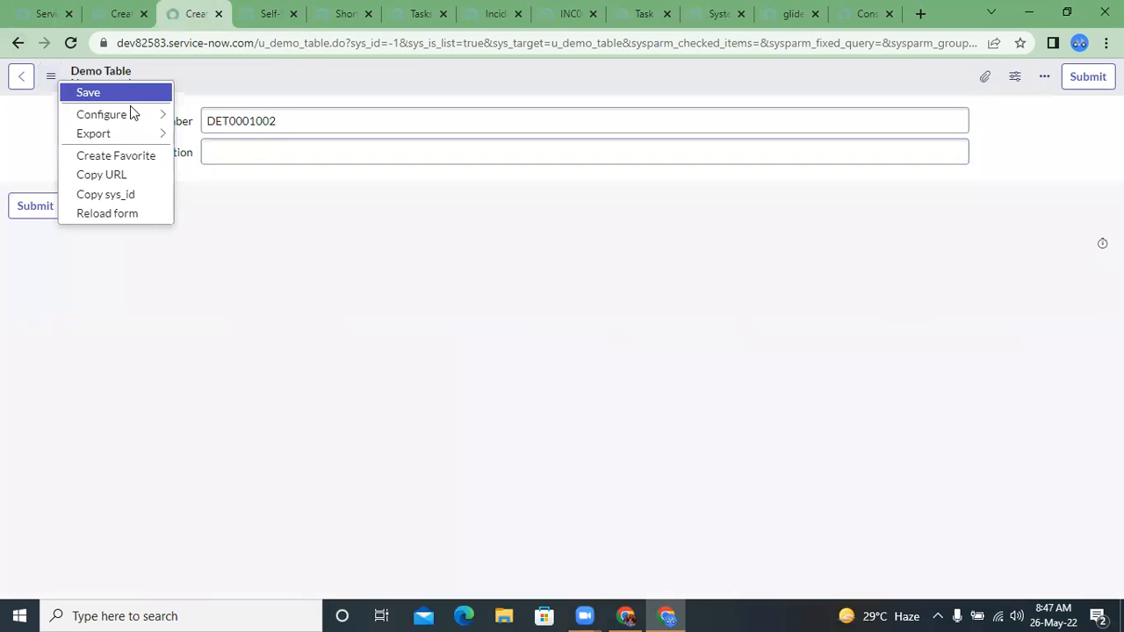
{"action": "mouse_move", "coordinate": [140, 114]}
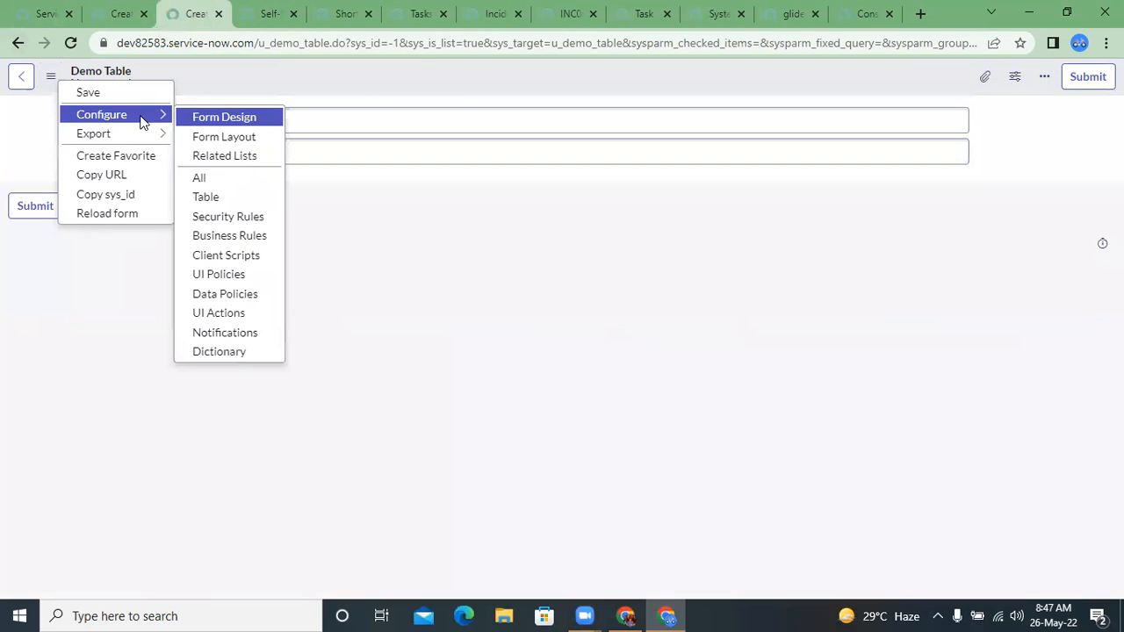
{"action": "left_click", "coordinate": [221, 196]}
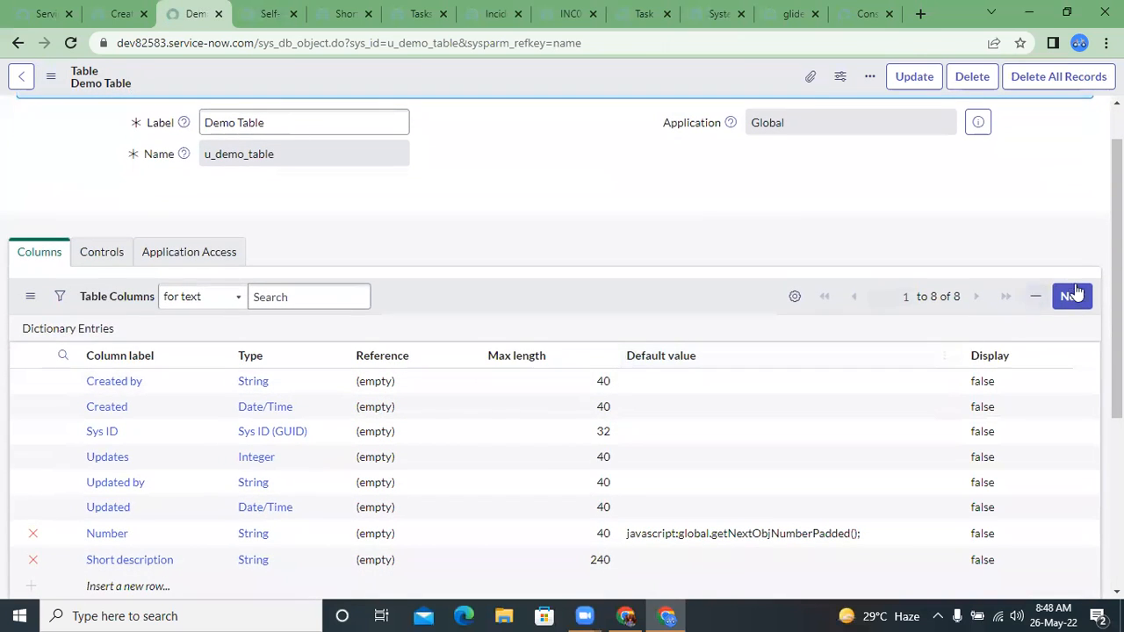
Start a new column for Demo Table and set its Type to Reference.
{"action": "left_click", "coordinate": [1075, 296]}
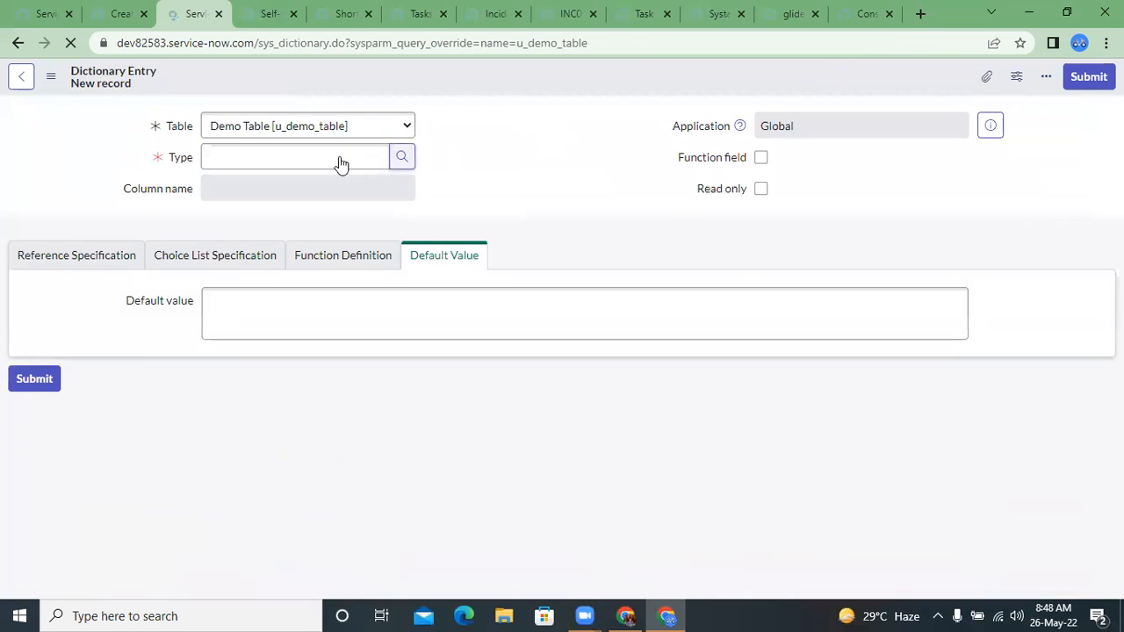
{"action": "left_click", "coordinate": [235, 216]}
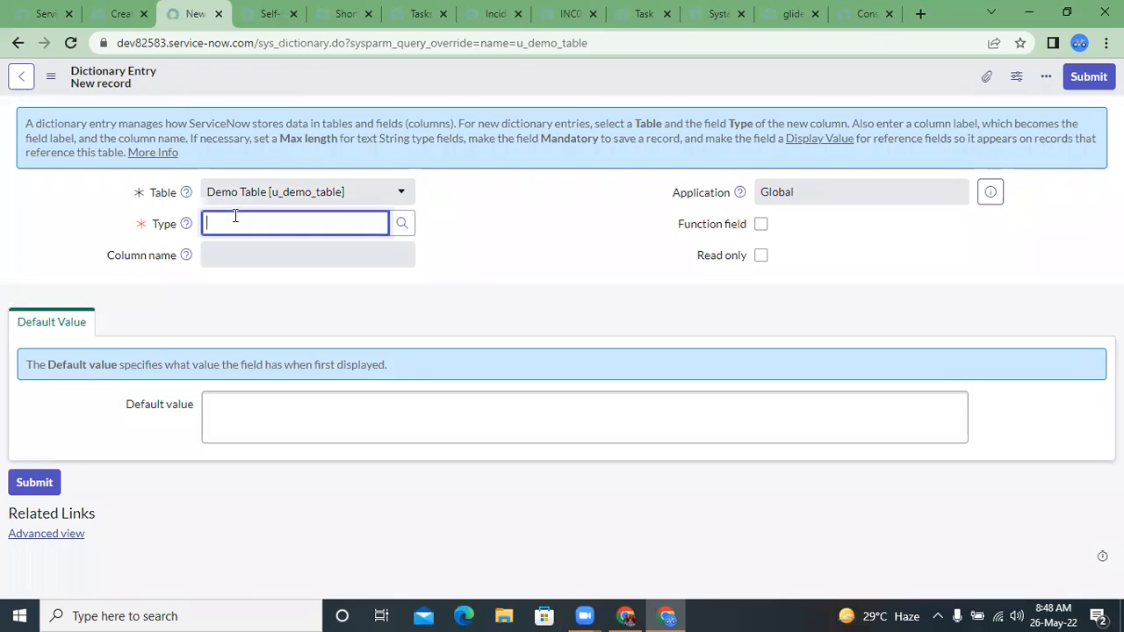
{"action": "type", "text": "Refer"}
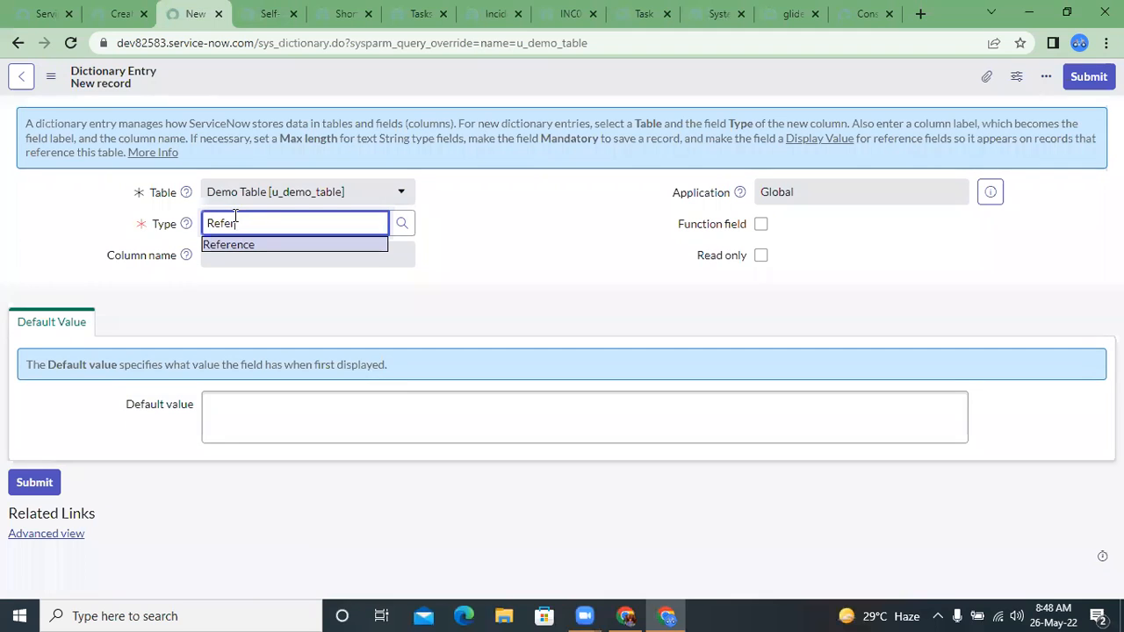
On the open incident, inspect the table name behind the Service lookup and choose SAP Enterprise Services as the Service.
{"action": "left_click", "coordinate": [553, 10]}
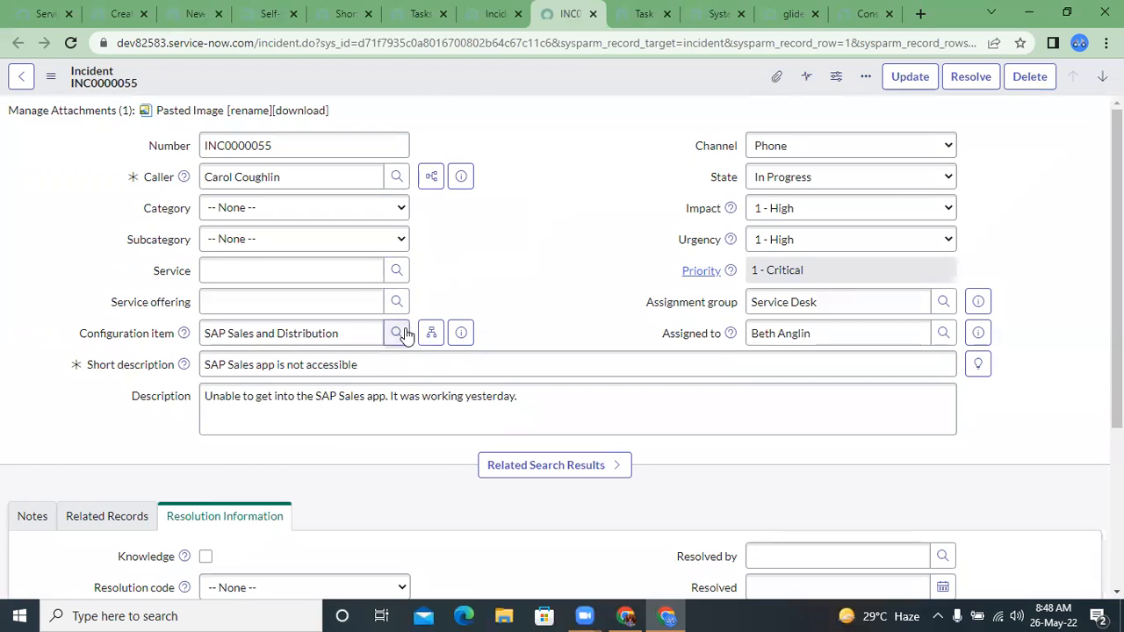
{"action": "scroll", "coordinate": [452, 273], "scroll_direction": "down", "scroll_amount": 1}
{"action": "scroll", "coordinate": [451, 274], "scroll_direction": "down", "scroll_amount": 1}
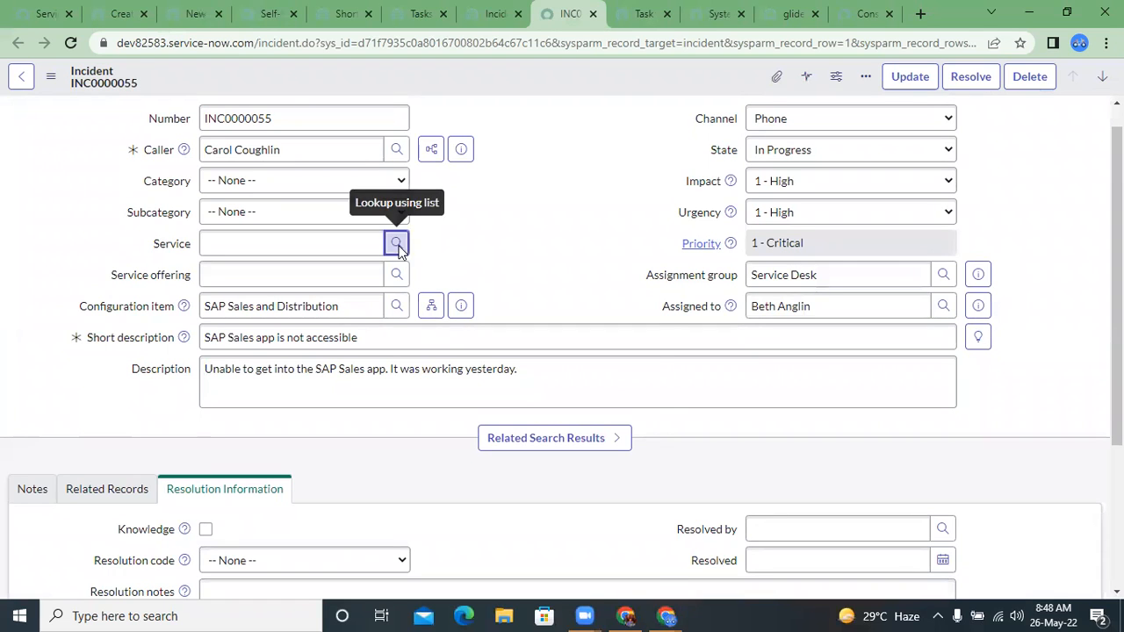
{"action": "left_click", "coordinate": [396, 243]}
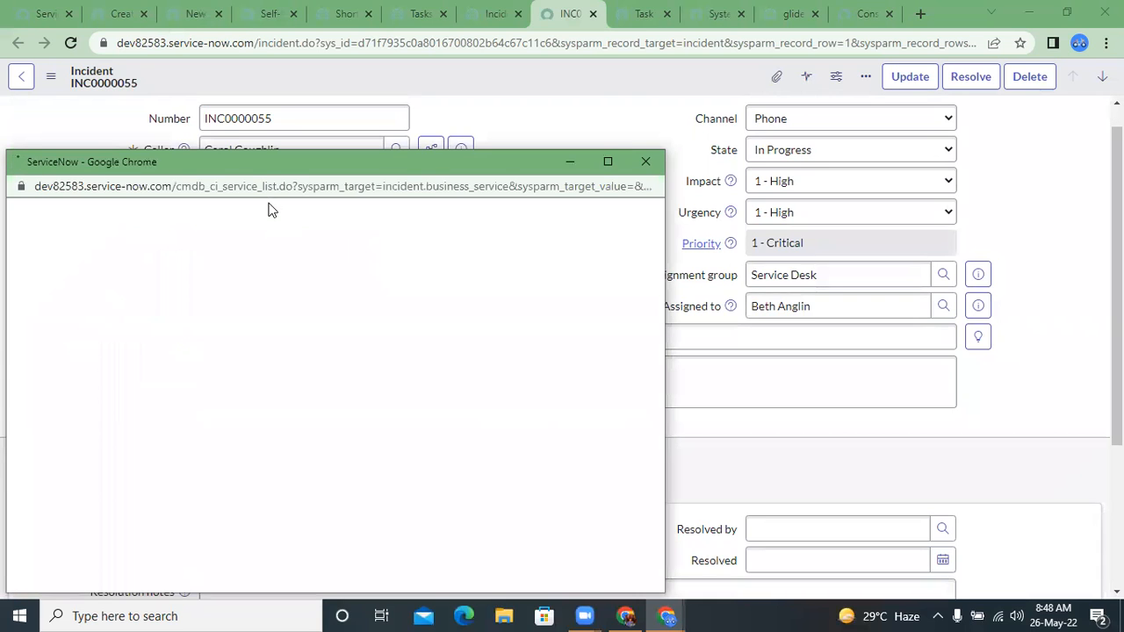
{"action": "left_click", "coordinate": [224, 180]}
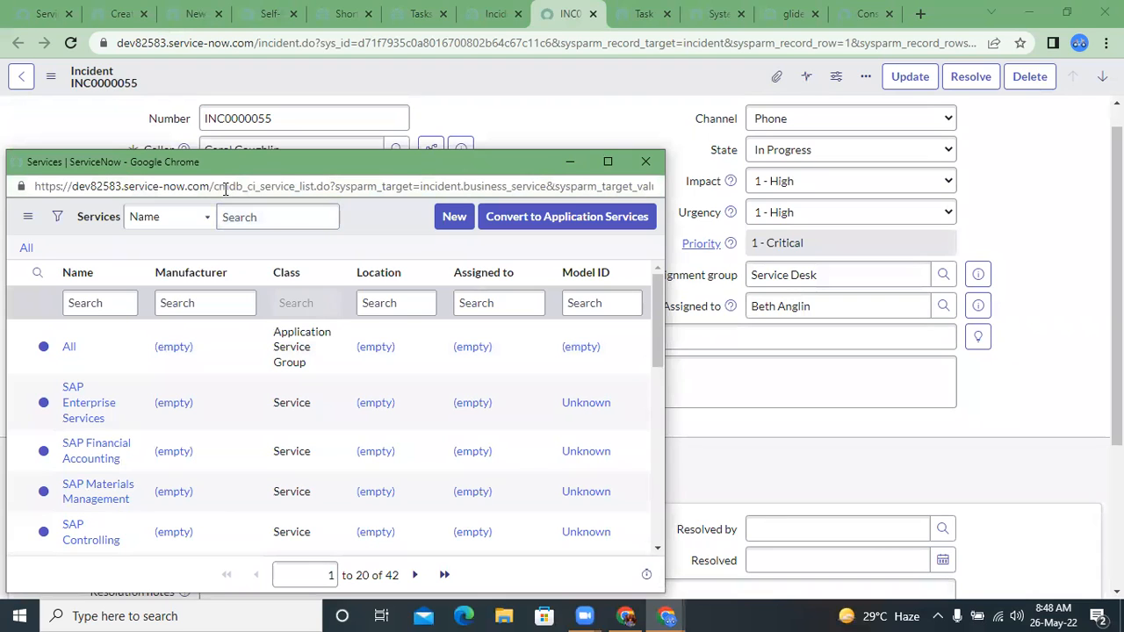
{"action": "double_click", "coordinate": [212, 188]}
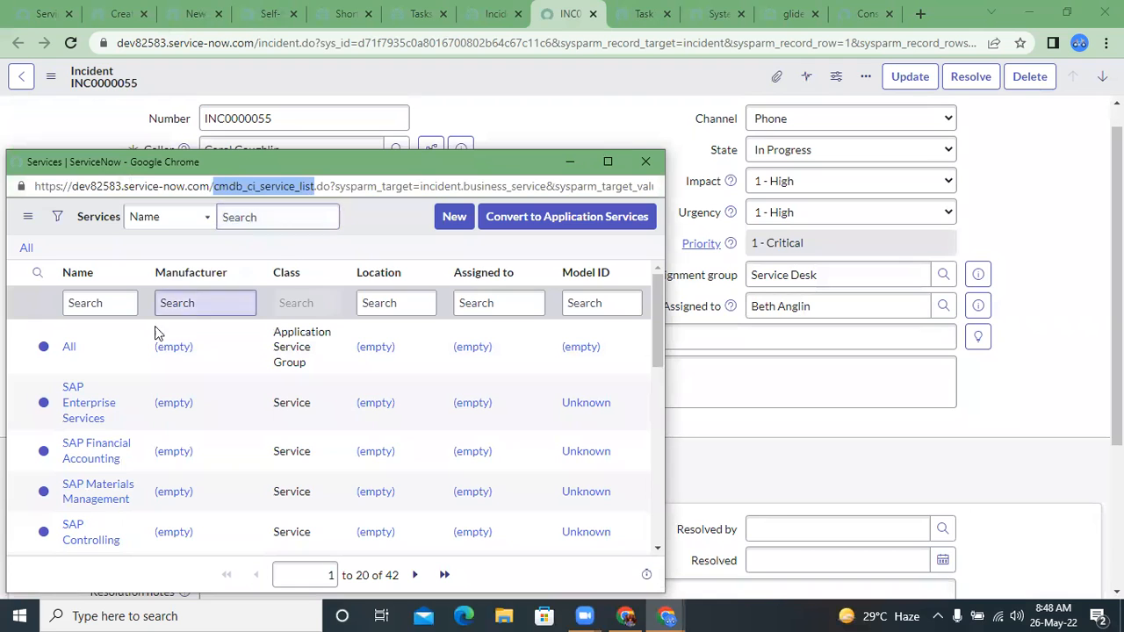
{"action": "left_click", "coordinate": [121, 303]}
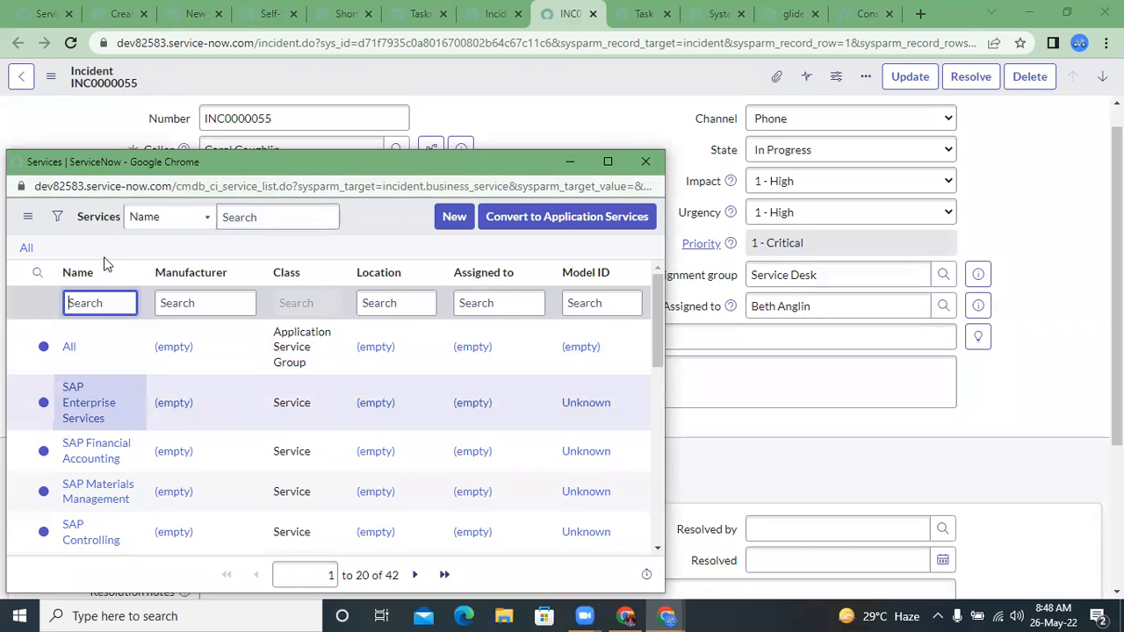
{"action": "left_click", "coordinate": [98, 424]}
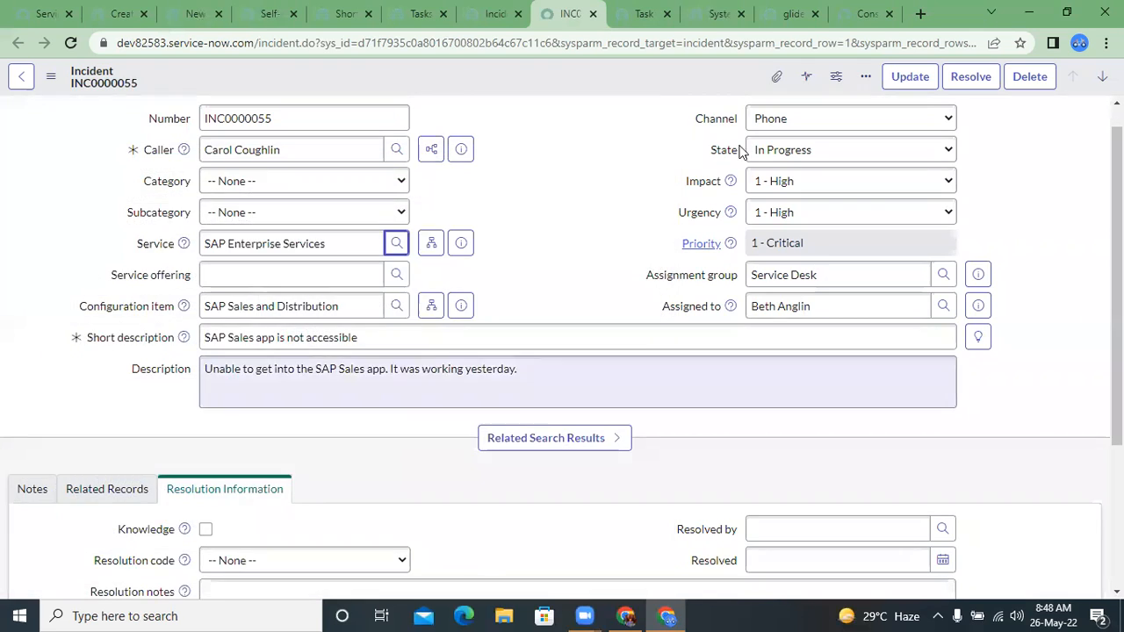
Inspect the source tables of the incident's Assigned to and Assignment group lookups, keeping the existing assignee and group.
{"action": "left_click", "coordinate": [944, 307]}
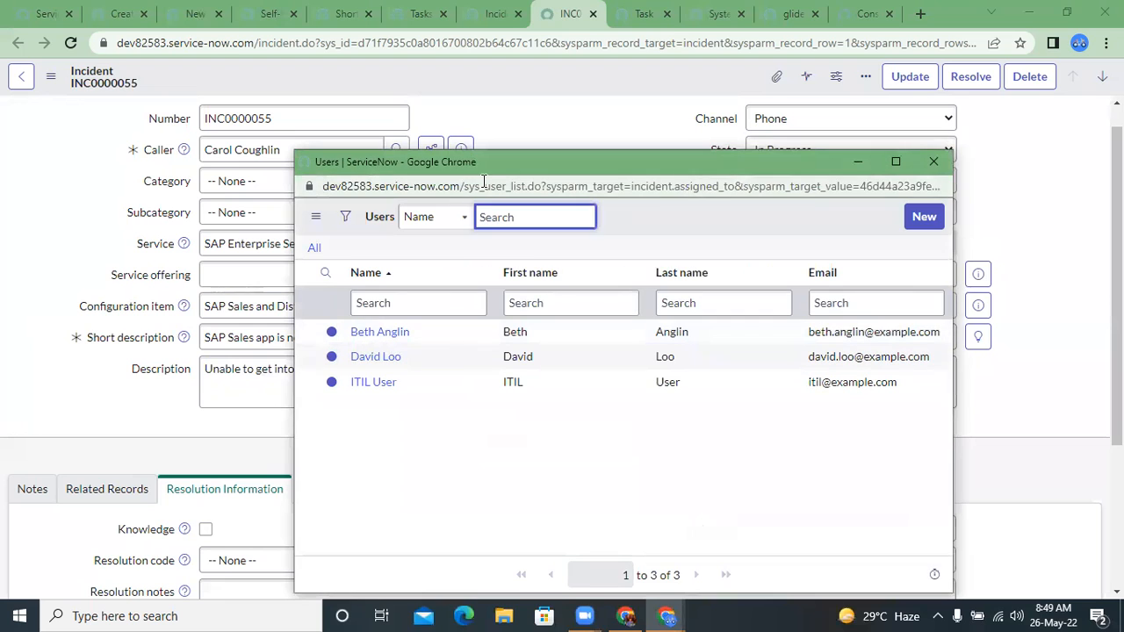
{"action": "double_click", "coordinate": [483, 187]}
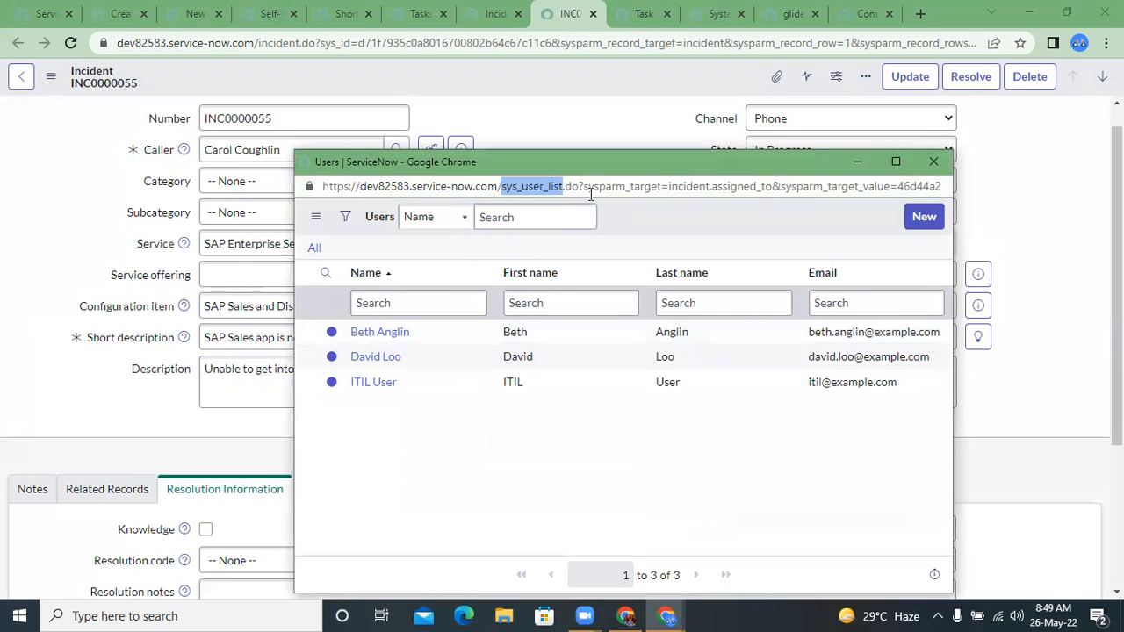
{"action": "left_click", "coordinate": [383, 332]}
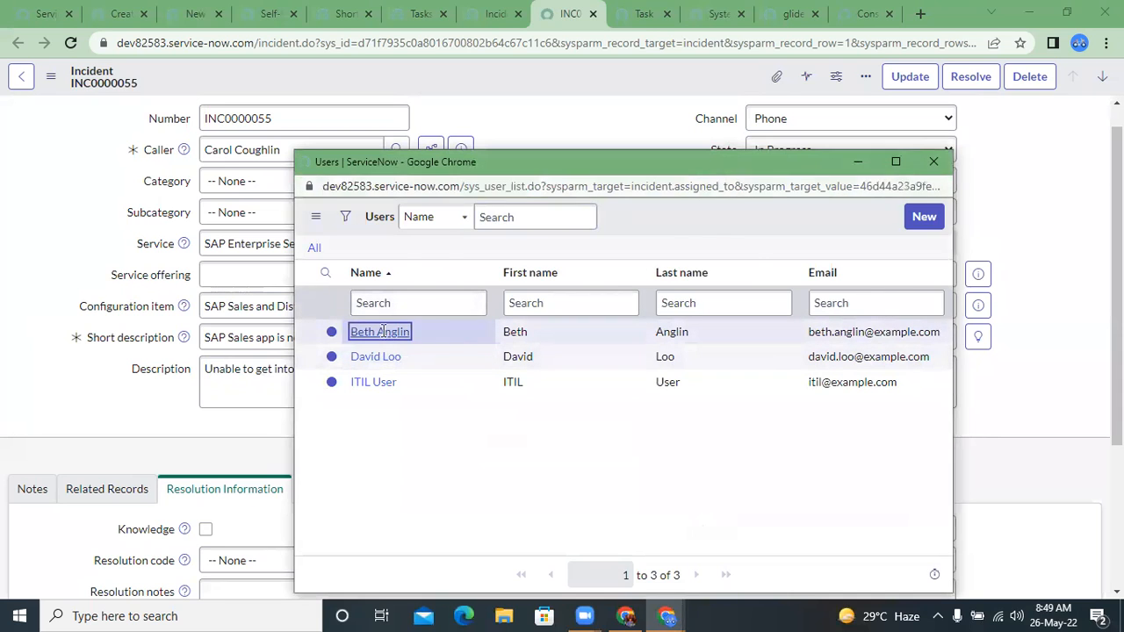
{"action": "left_click", "coordinate": [940, 279]}
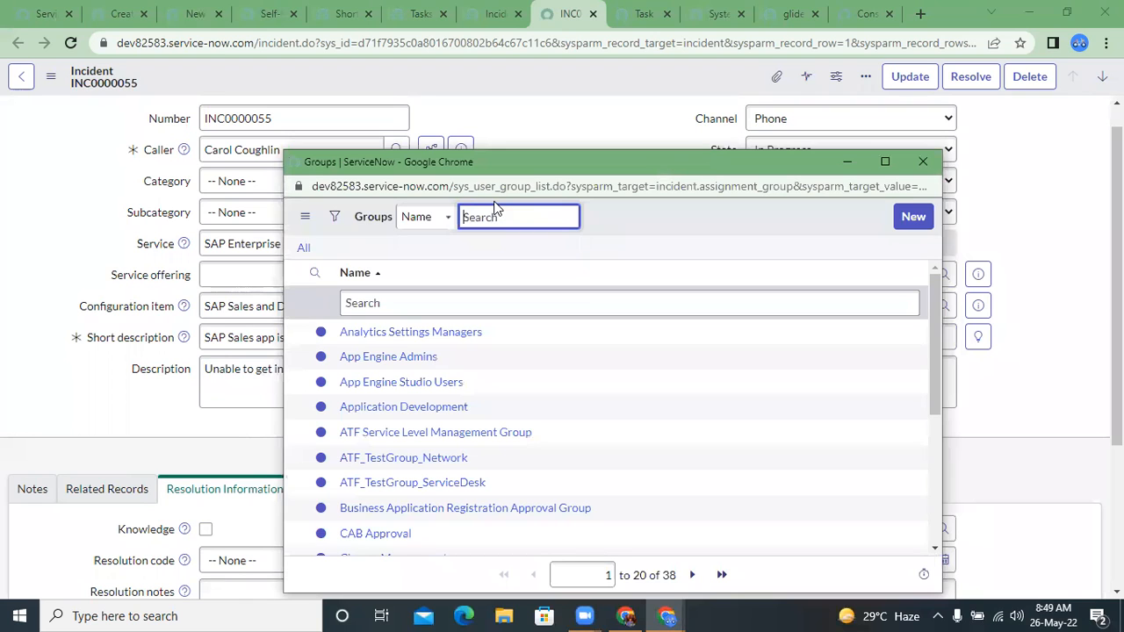
{"action": "left_click", "coordinate": [923, 162]}
On the new Demo Table dictionary entry, set the column label to Requested by, with u_requested_by as the column name.
{"action": "left_click", "coordinate": [192, 14]}
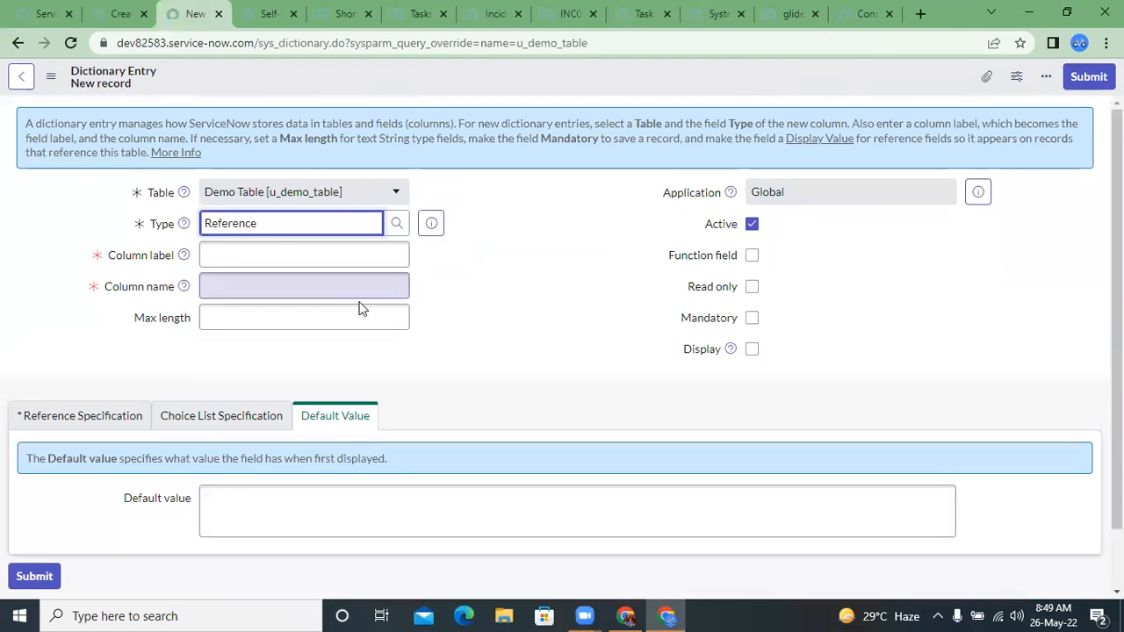
{"action": "left_click", "coordinate": [218, 258]}
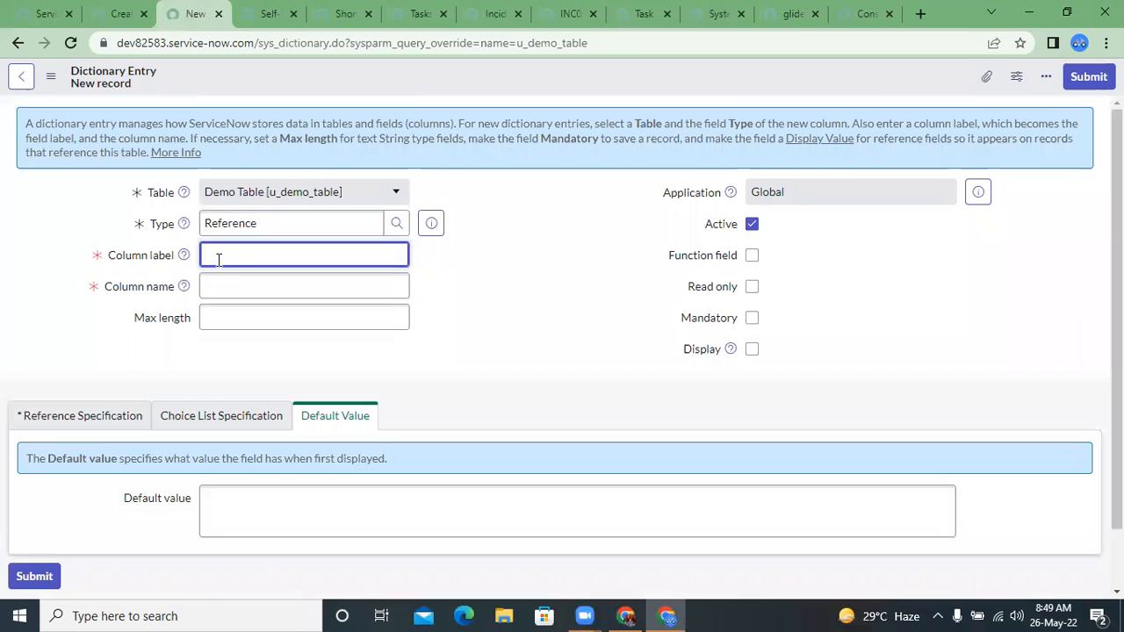
{"action": "type", "text": "Requested by"}
{"action": "left_click", "coordinate": [248, 291]}
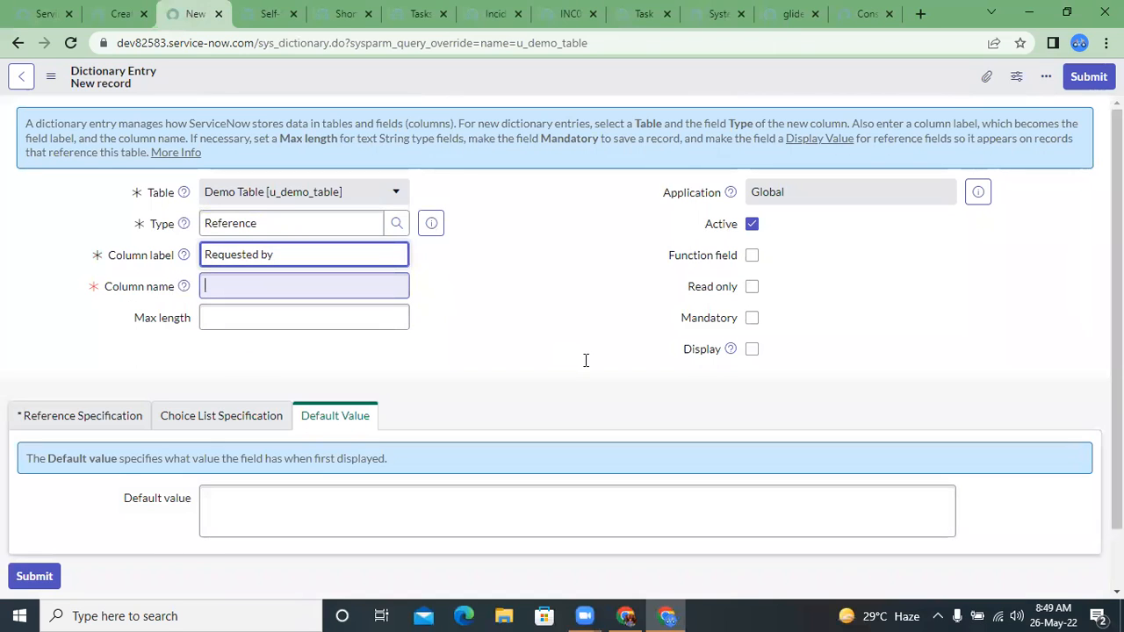
{"action": "left_click", "coordinate": [365, 323]}
{"action": "left_click", "coordinate": [325, 292]}
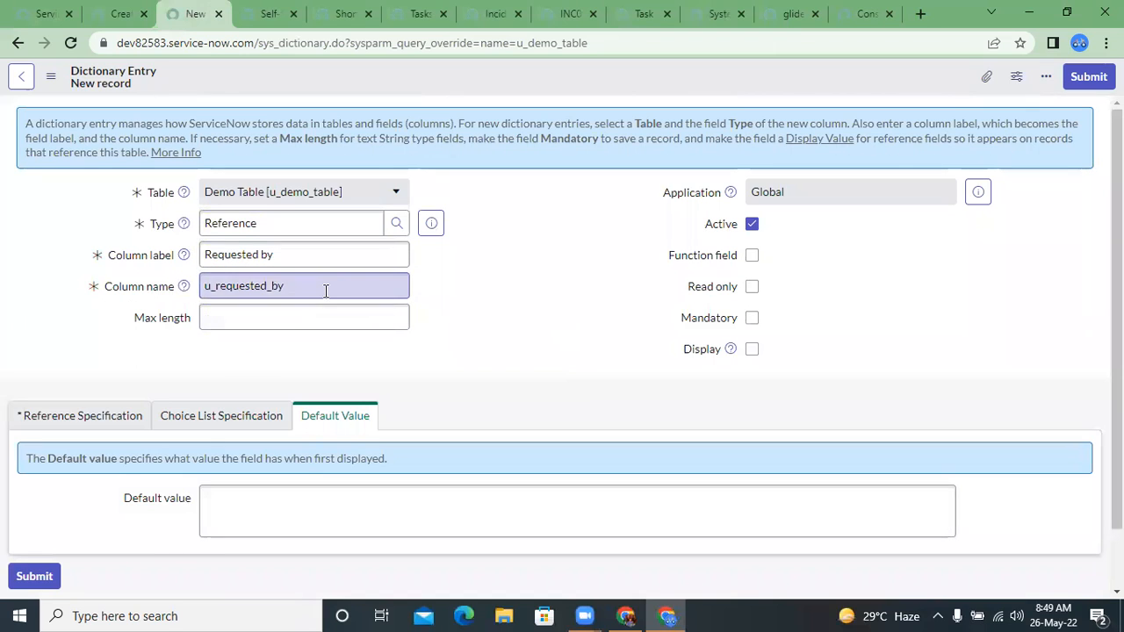
{"action": "left_click", "coordinate": [236, 311]}
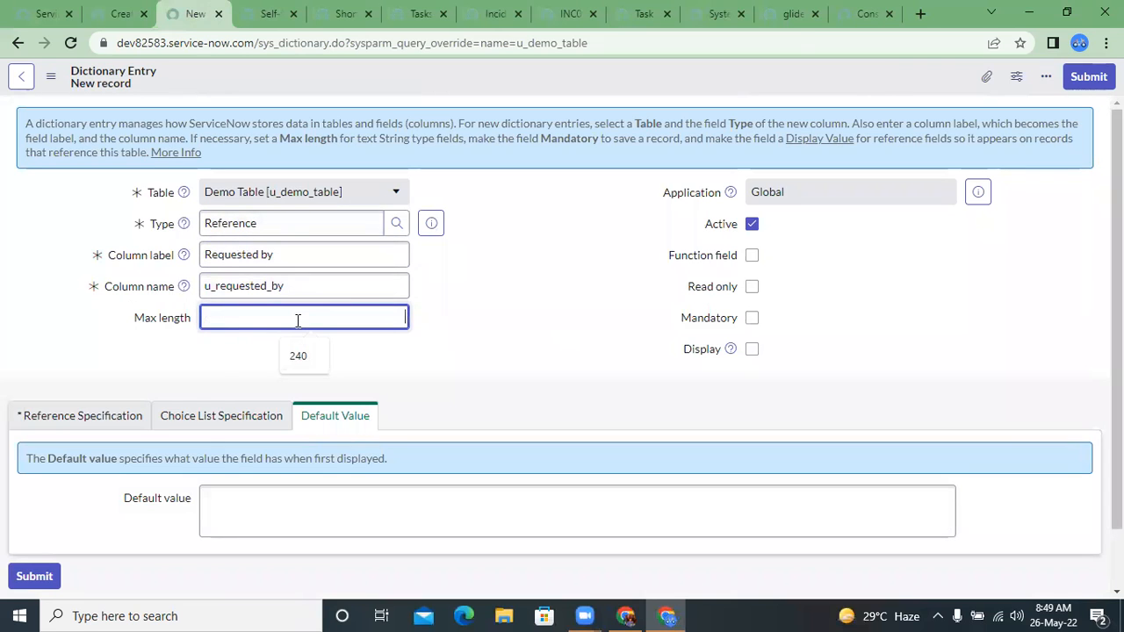
{"action": "type", "text": "32"}
{"action": "double_click", "coordinate": [397, 318]}
{"action": "key", "text": "BackSpace"}
In the reference specification, look up tables whose label starts with user and select User (sys_user) as the Reference.
{"action": "left_click", "coordinate": [90, 430]}
{"action": "scroll", "coordinate": [252, 395], "scroll_direction": "down", "scroll_amount": 1}
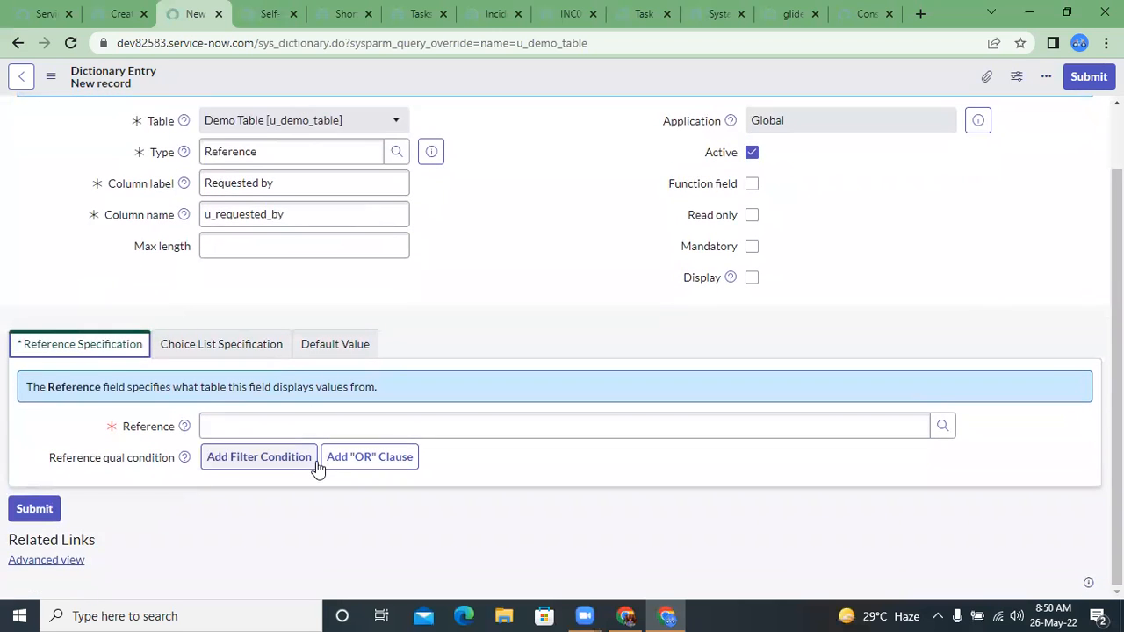
{"action": "left_click", "coordinate": [282, 427]}
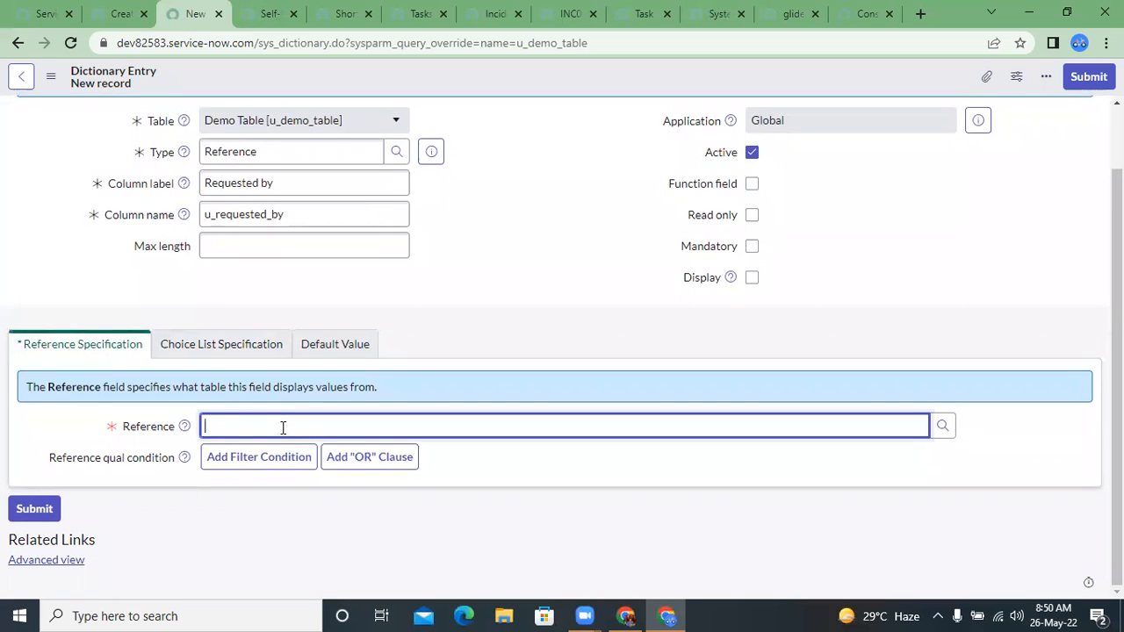
{"action": "left_click", "coordinate": [943, 426]}
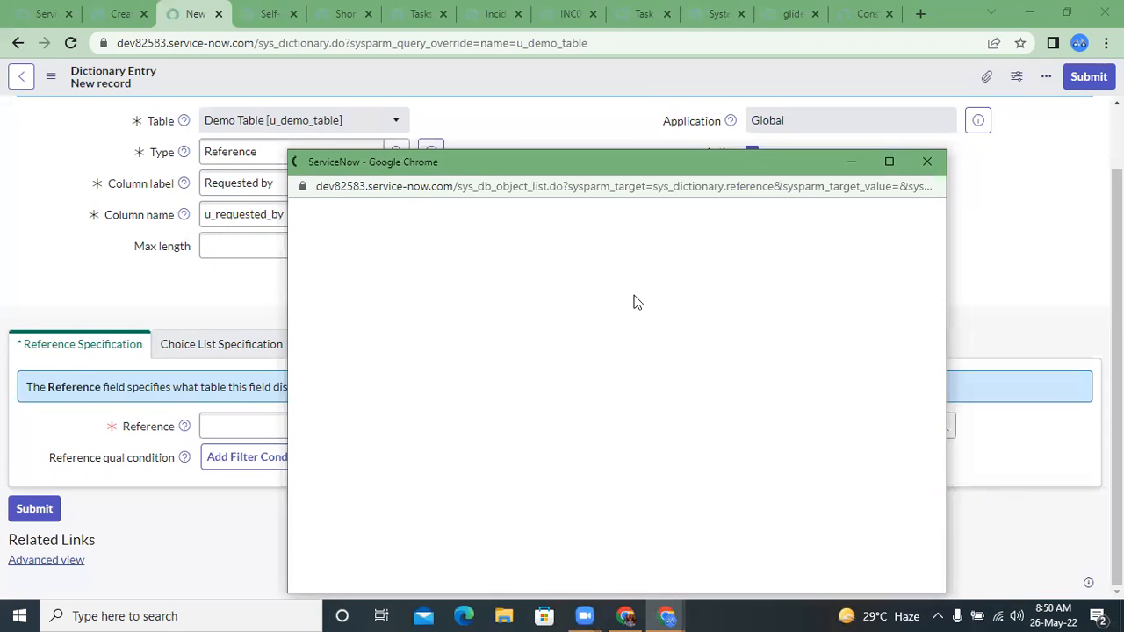
{"action": "scroll", "coordinate": [494, 427], "scroll_direction": "down", "scroll_amount": 3}
{"action": "scroll", "coordinate": [500, 434], "scroll_direction": "up", "scroll_amount": 3}
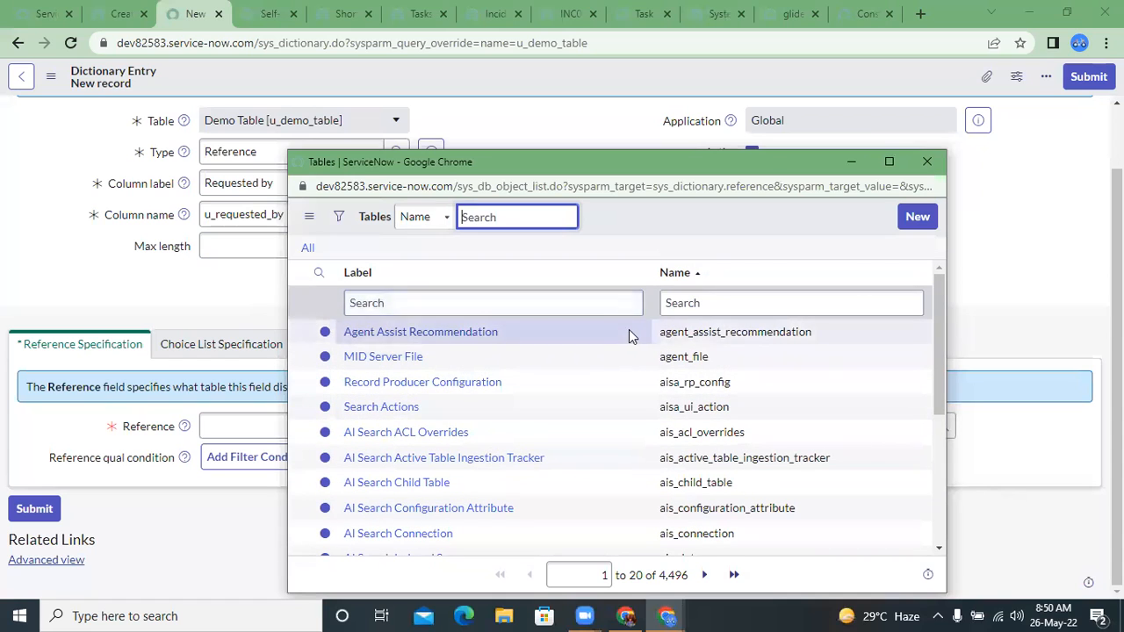
{"action": "left_click", "coordinate": [578, 313]}
{"action": "type", "text": "user"}
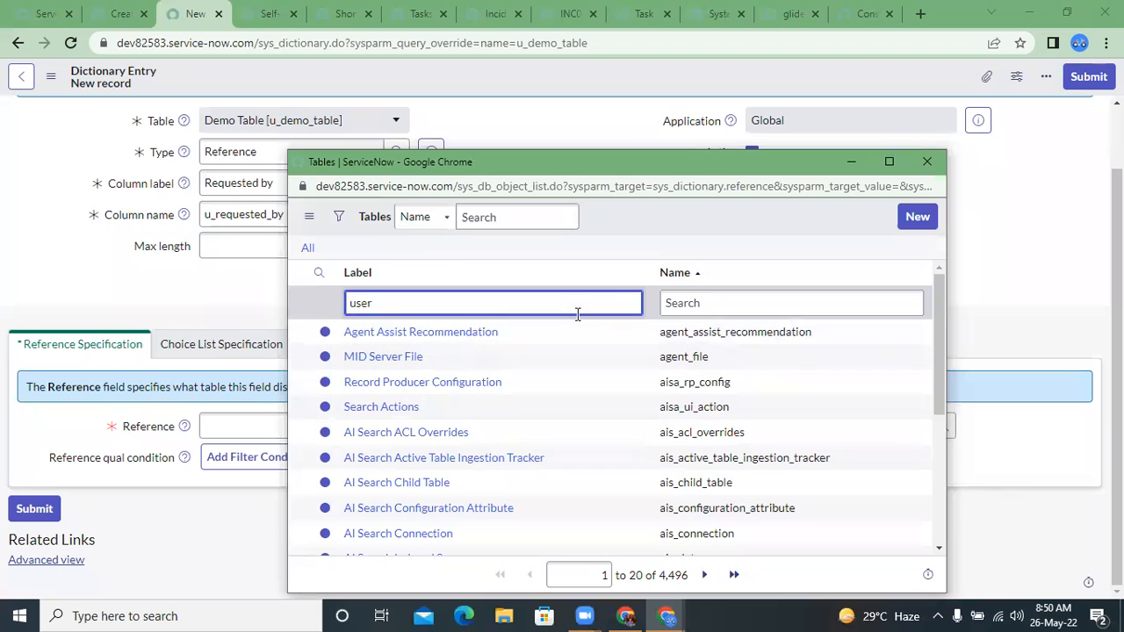
{"action": "key", "text": "Return"}
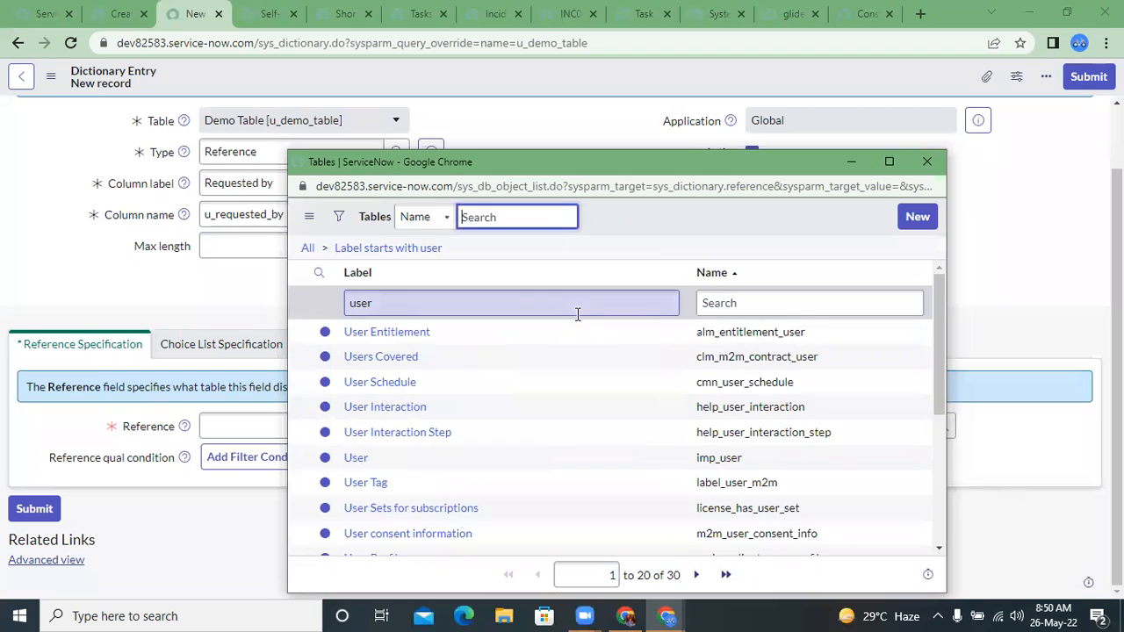
{"action": "scroll", "coordinate": [493, 425], "scroll_direction": "down", "scroll_amount": 3}
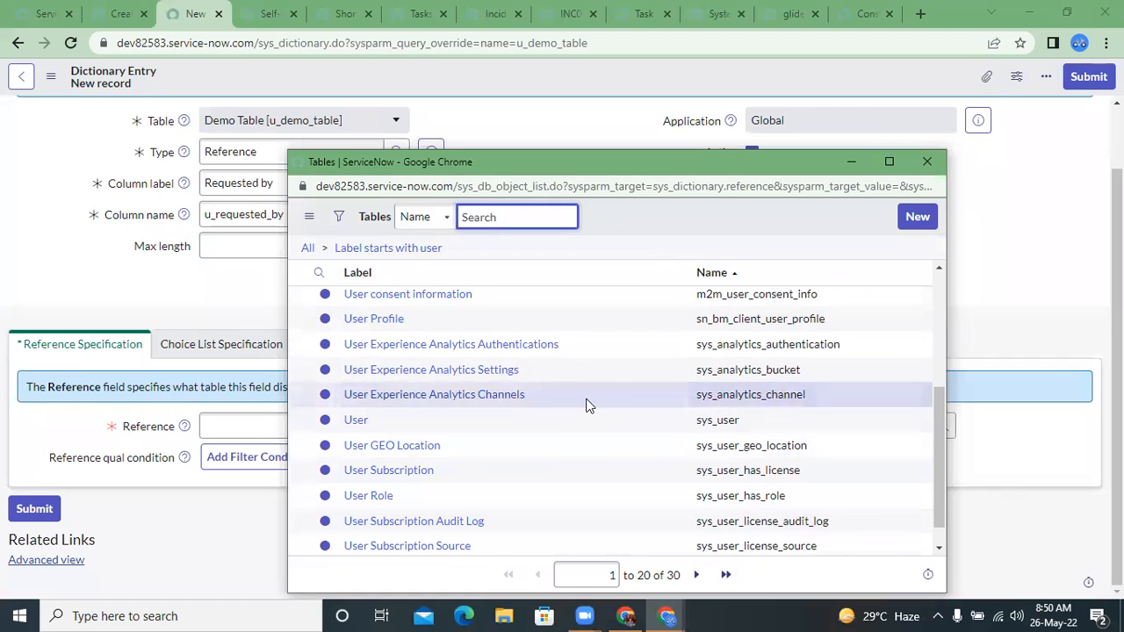
{"action": "left_click", "coordinate": [352, 421]}
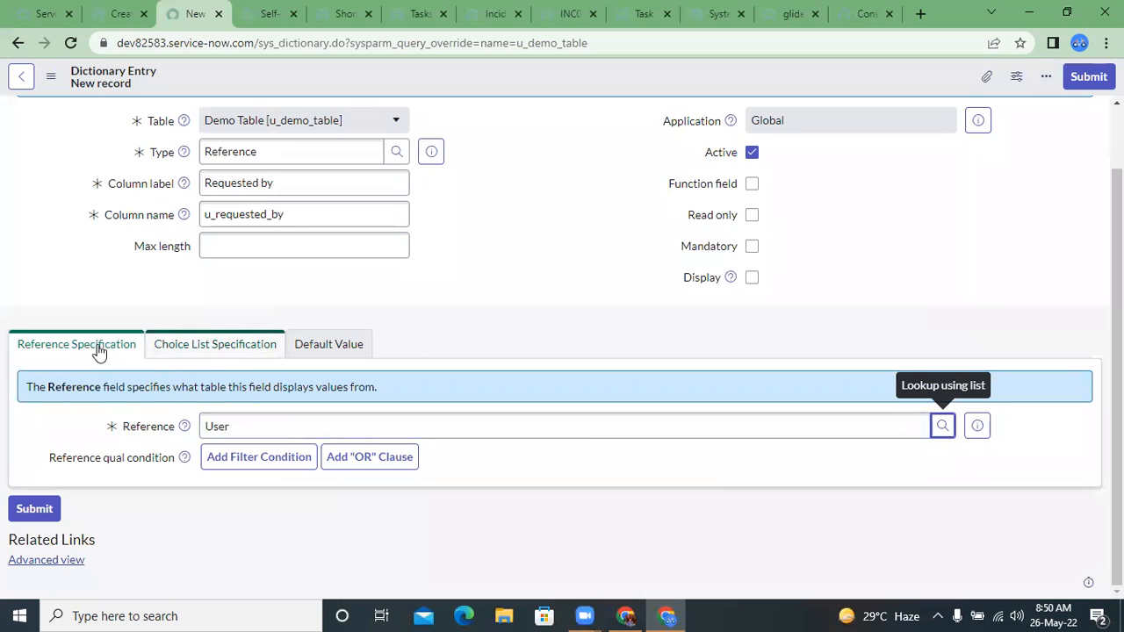
Check the Choice List and Default Value specifications and submit the new Requested by dictionary entry.
{"action": "left_click", "coordinate": [264, 347]}
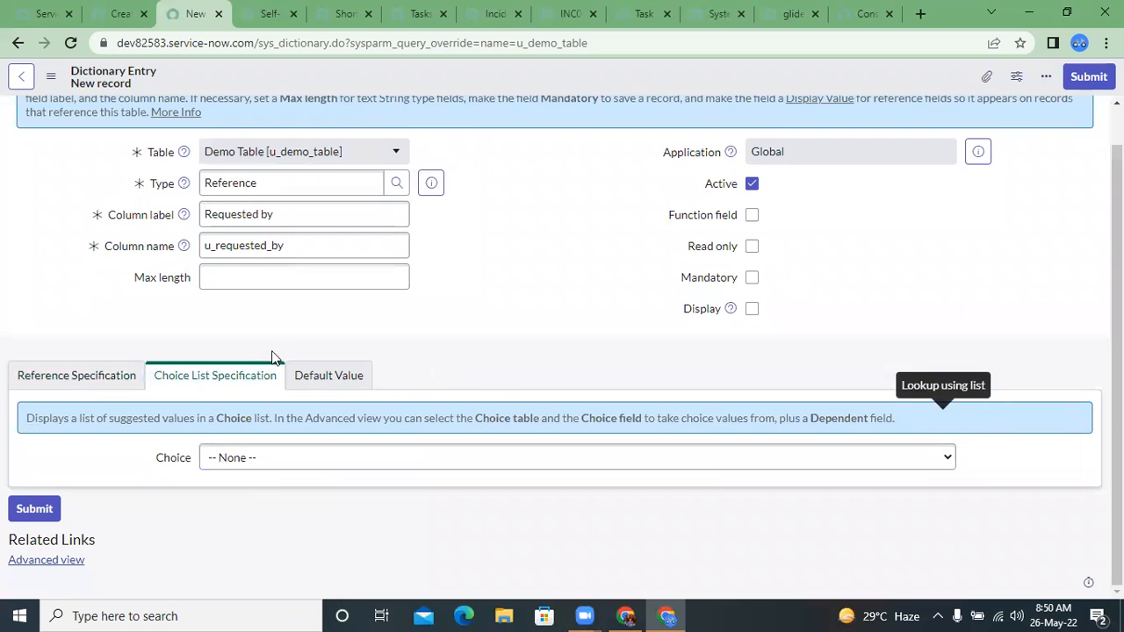
{"action": "left_click", "coordinate": [314, 375]}
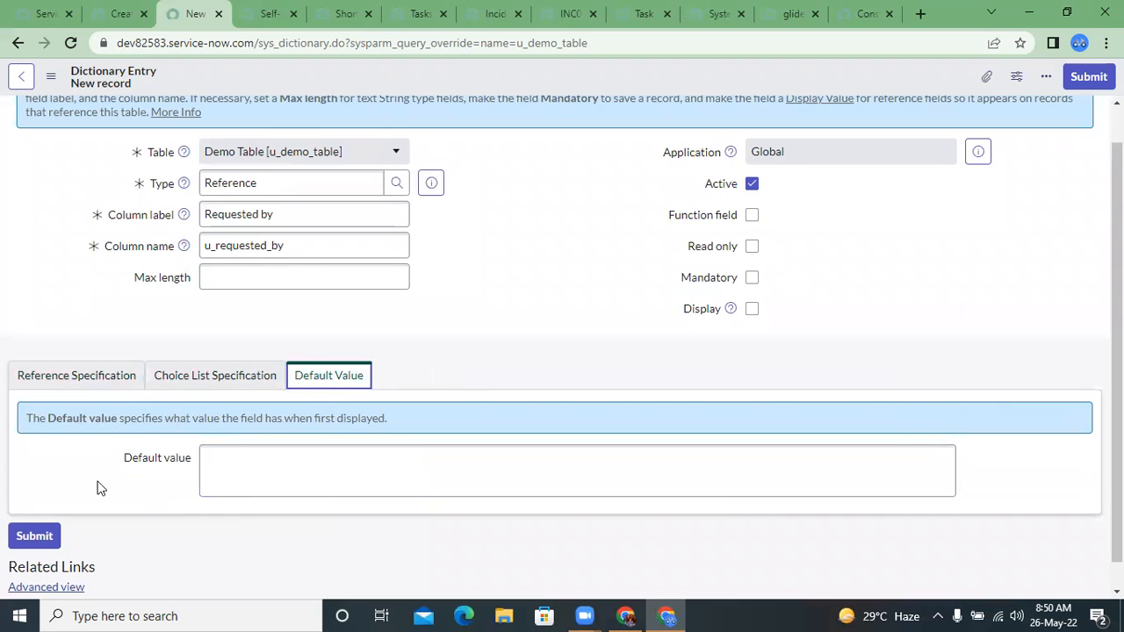
{"action": "left_click", "coordinate": [35, 537]}
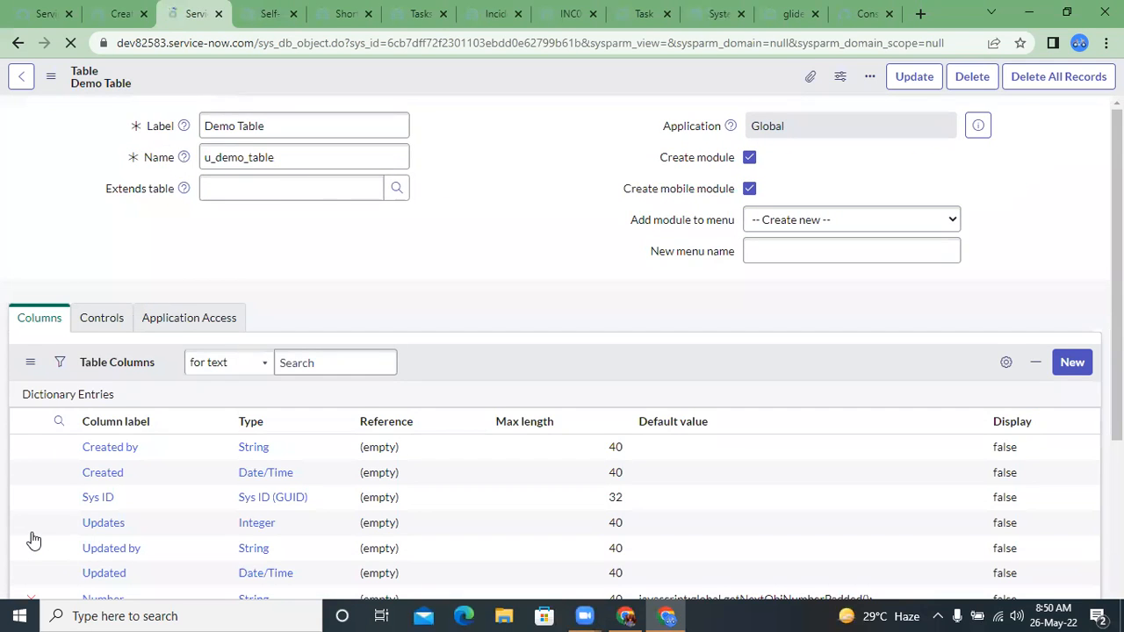
Copy the Demo Table's internal name, u_demo_table, and return to the new incident page.
{"action": "left_click", "coordinate": [127, 21]}
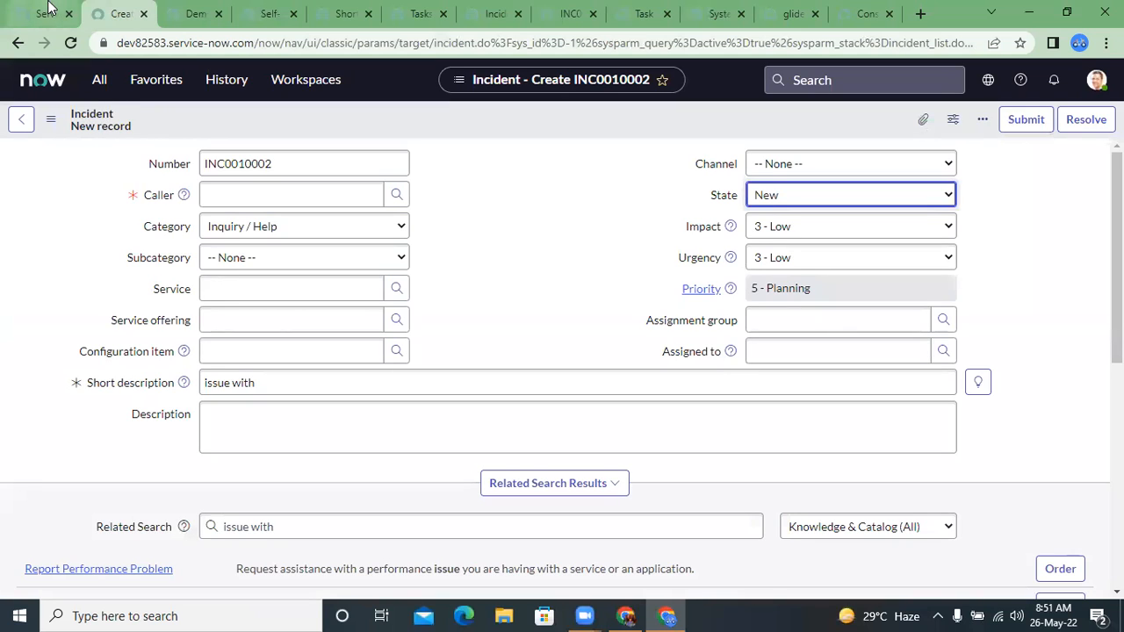
{"action": "left_click", "coordinate": [186, 13]}
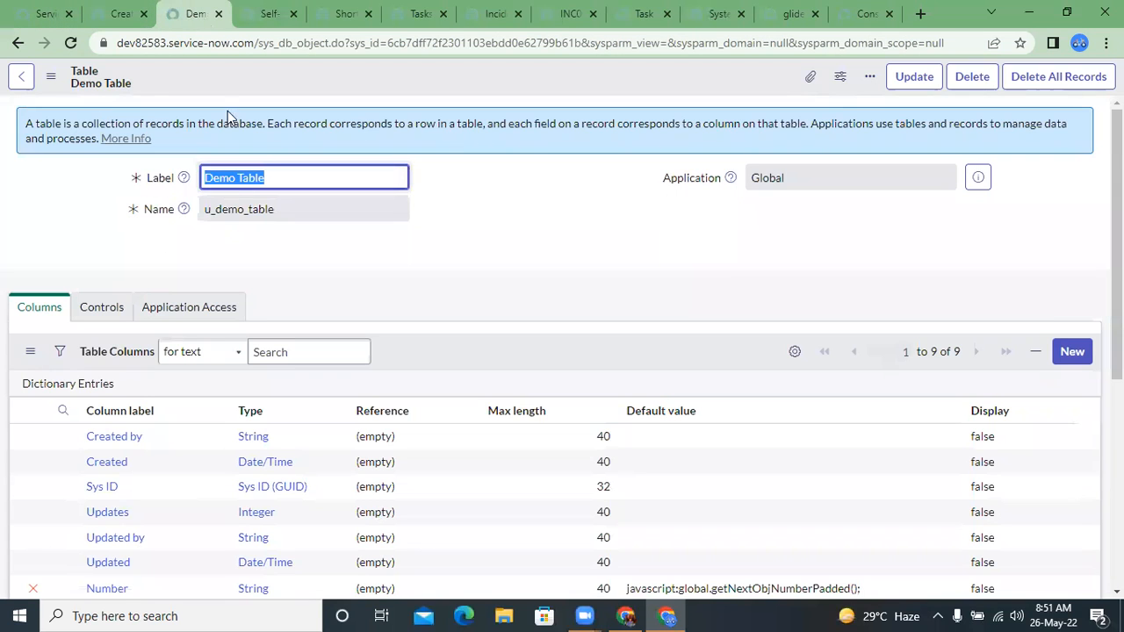
{"action": "double_click", "coordinate": [232, 206]}
{"action": "key", "text": "ctrl+c"}
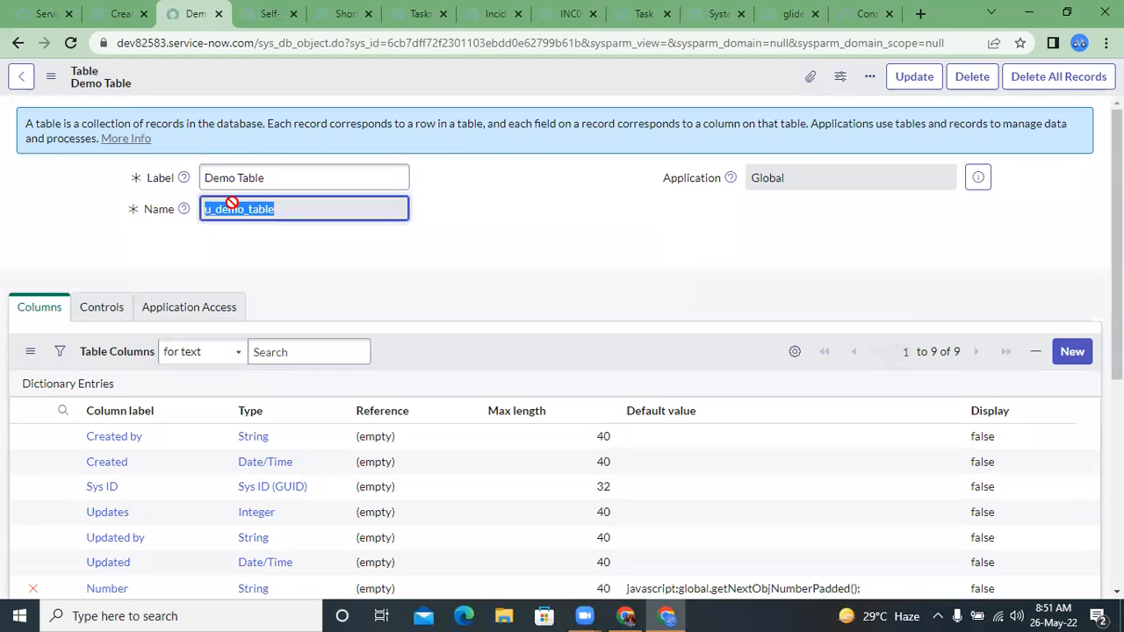
{"action": "left_click", "coordinate": [55, 14]}
{"action": "left_click", "coordinate": [121, 13]}
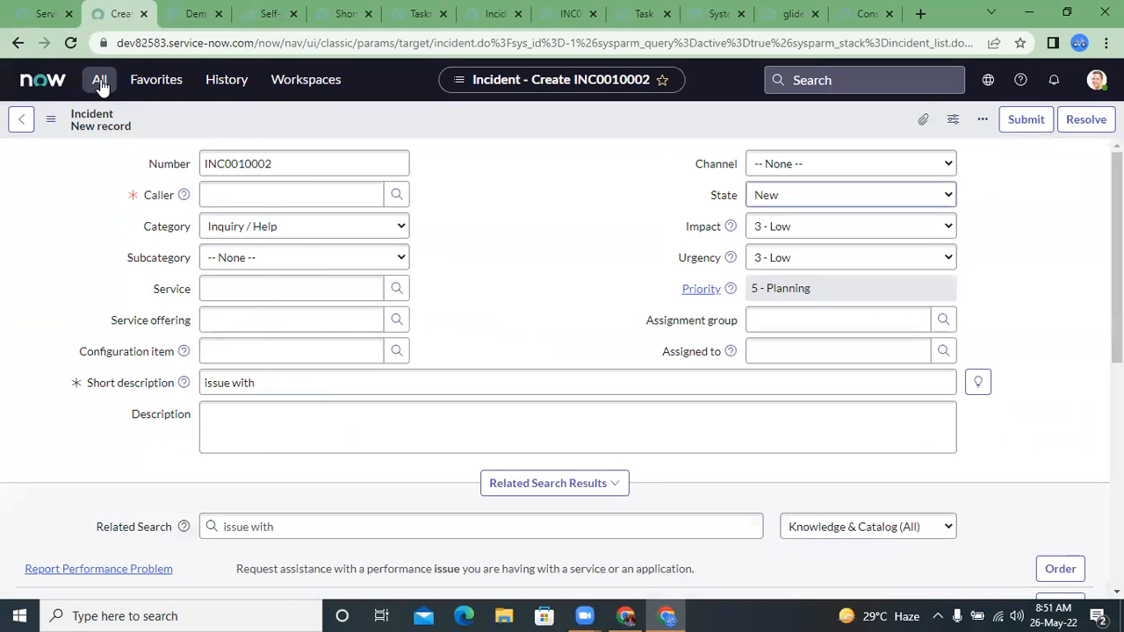
Try to open the Demo Table list by filtering the navigator for u_demo_table.LIST, leaving the new incident without saving.
{"action": "left_click", "coordinate": [100, 79]}
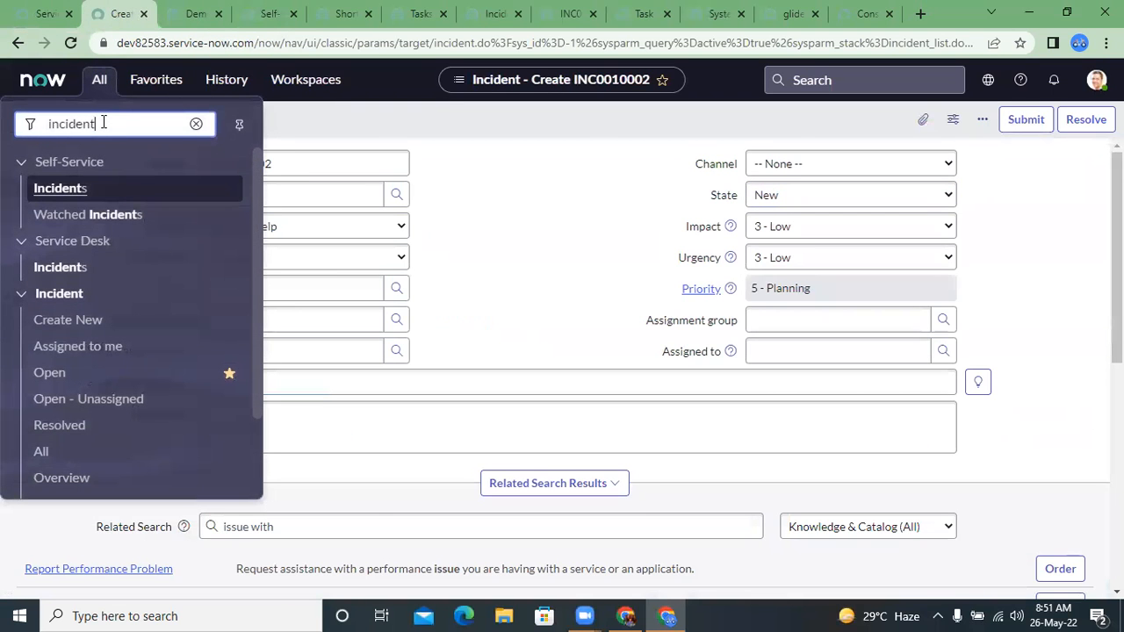
{"action": "double_click", "coordinate": [100, 123]}
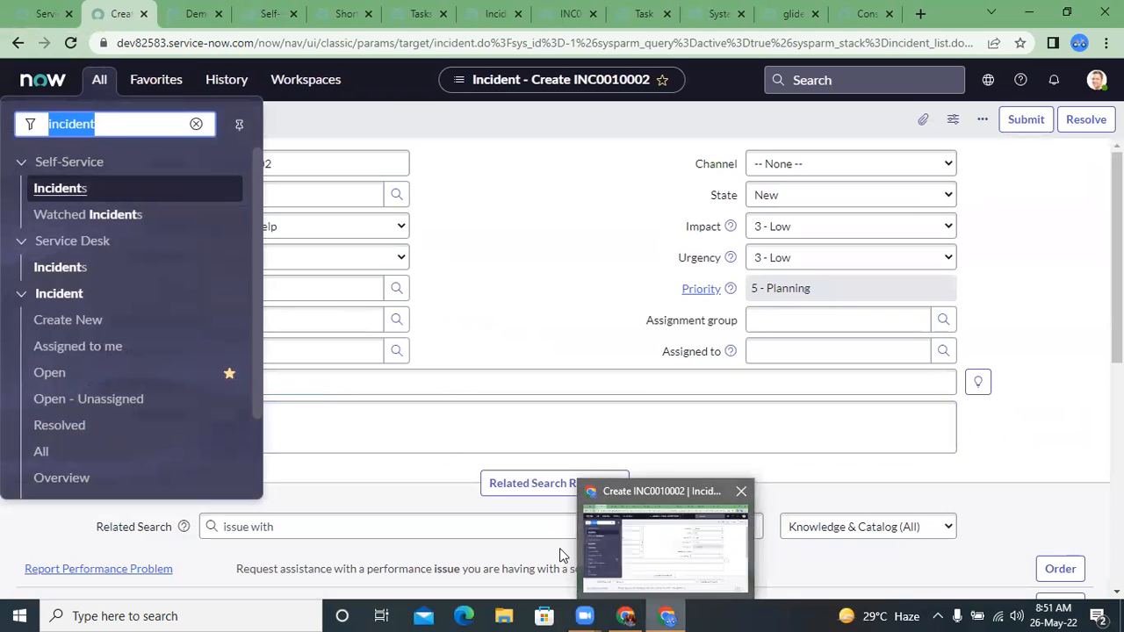
{"action": "key", "text": "ctrl+v"}
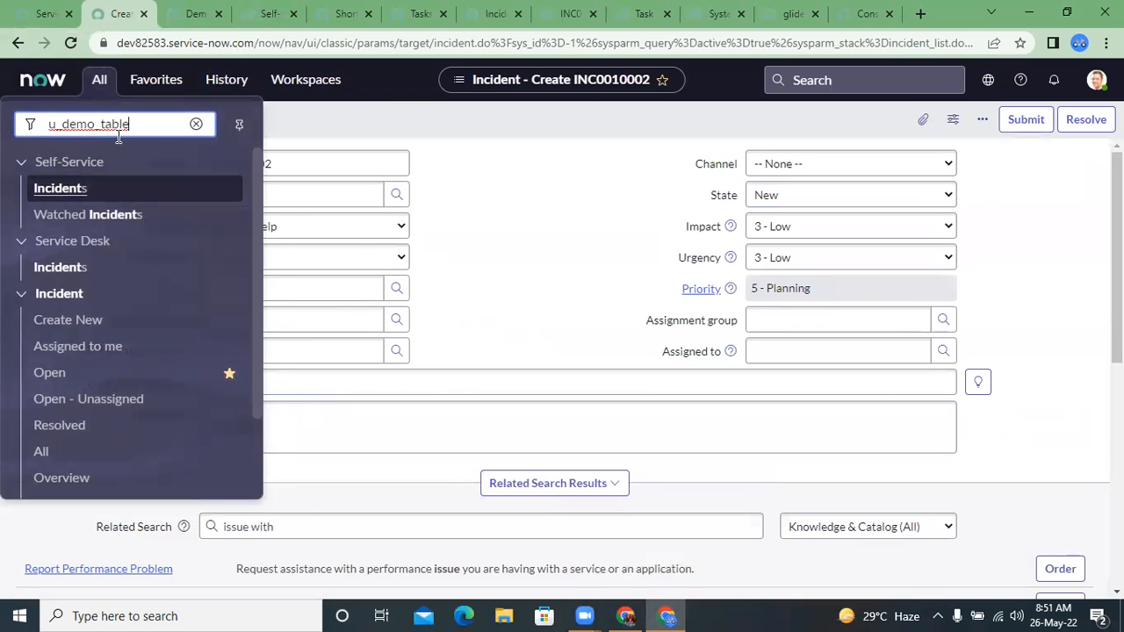
{"action": "type", "text": ".LIST"}
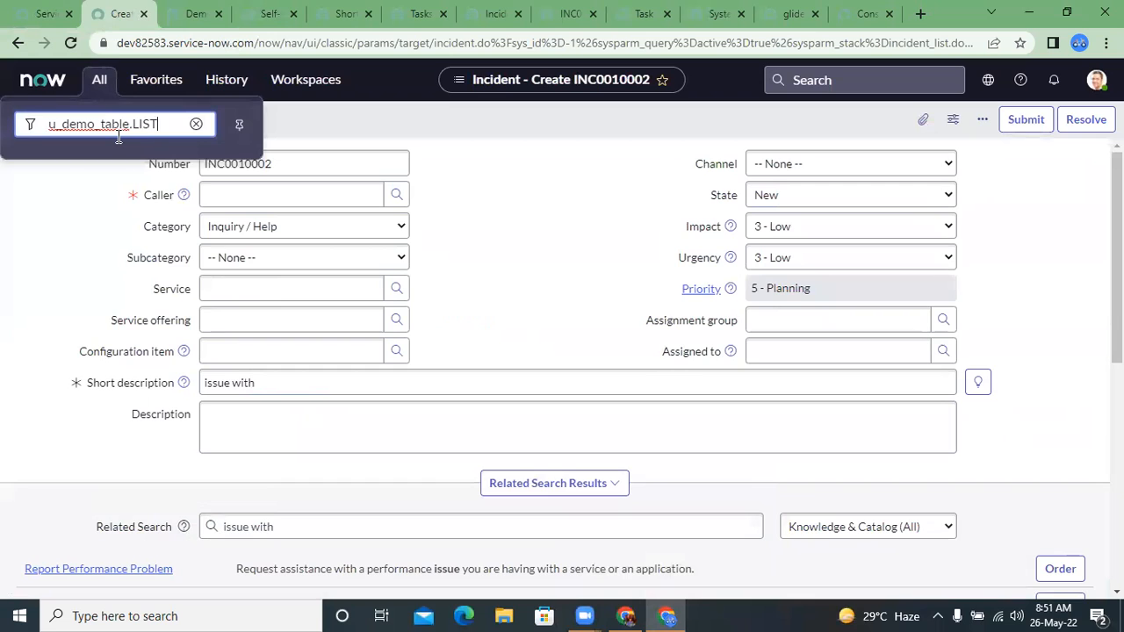
{"action": "key", "text": "Return"}
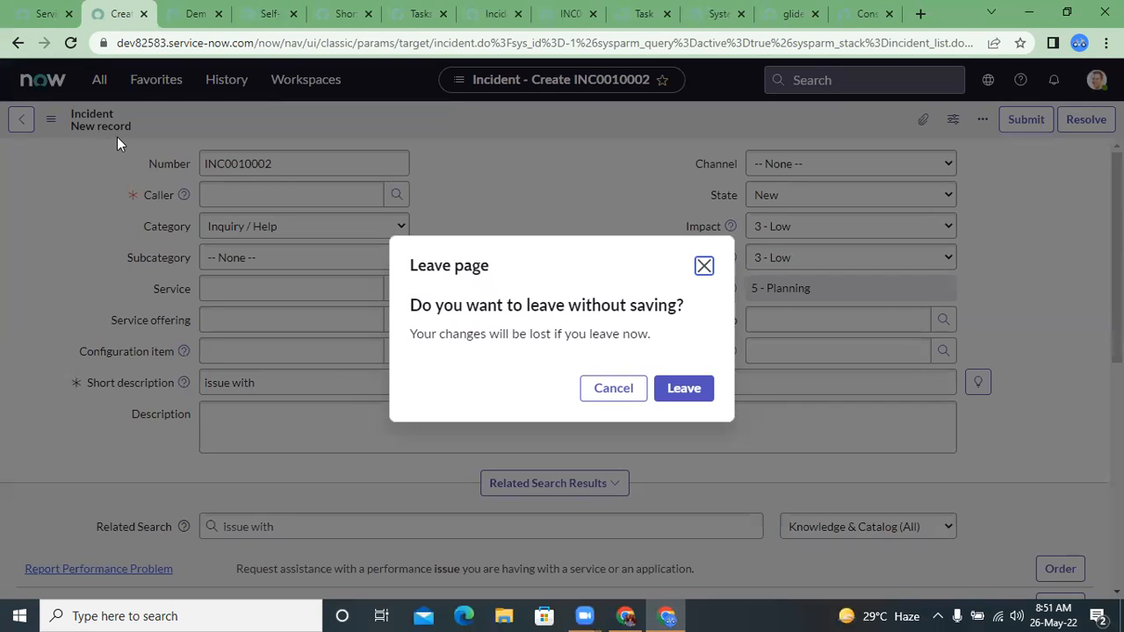
{"action": "left_click", "coordinate": [672, 392]}
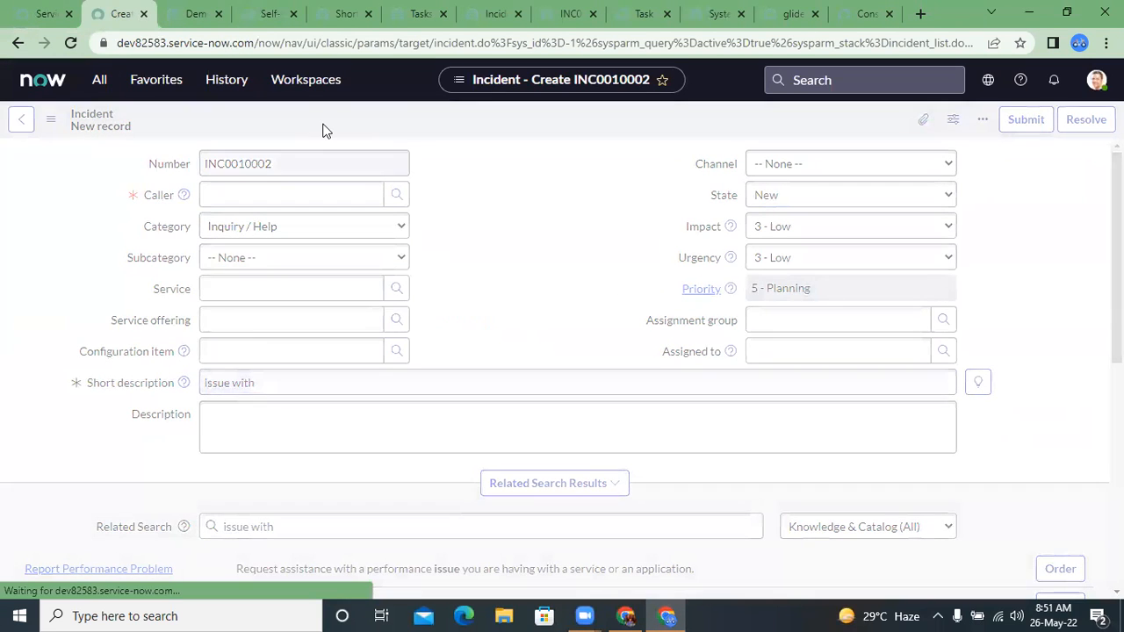
From the incident page's navigator, open the Demo Table record list with u_demo_table.LIST.
{"action": "left_click", "coordinate": [101, 80]}
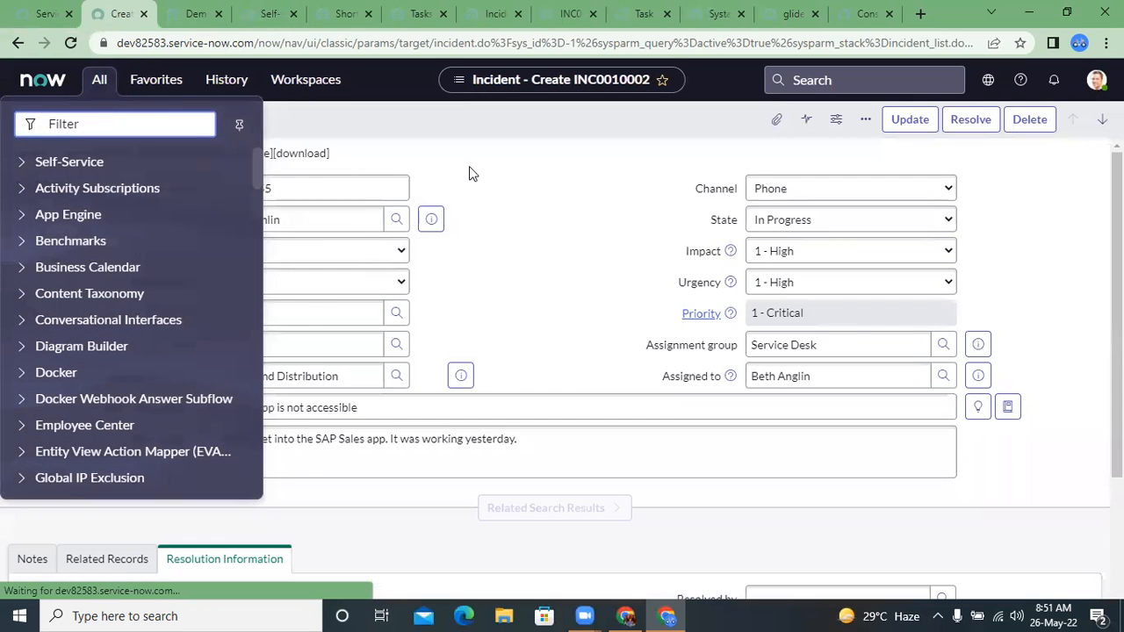
{"action": "left_click", "coordinate": [97, 78]}
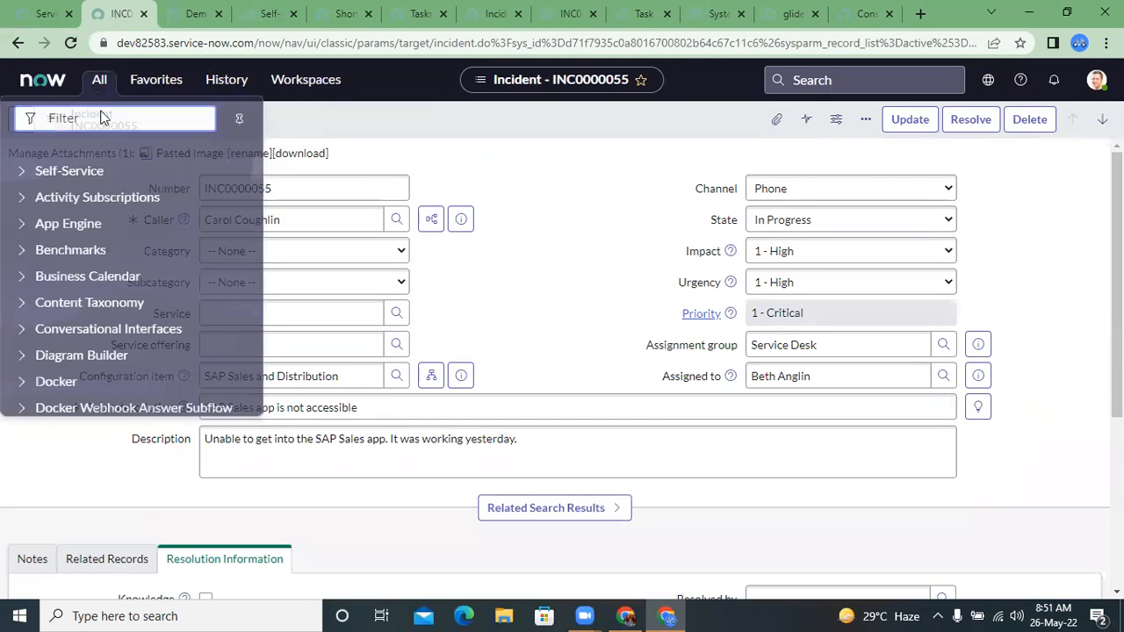
{"action": "key", "text": "ctrl+v"}
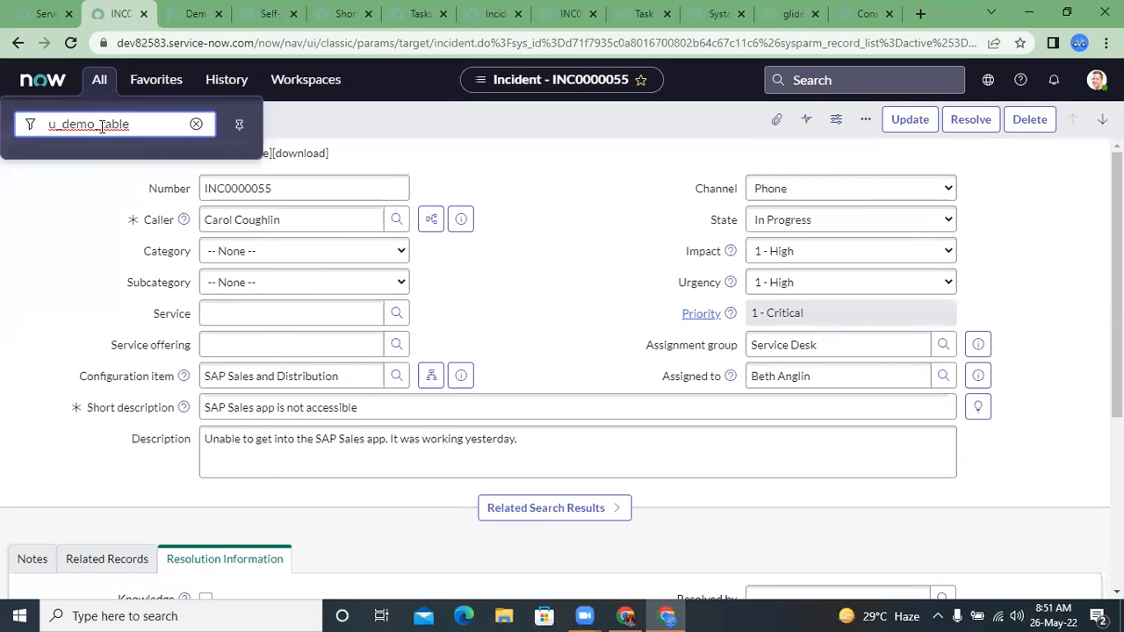
{"action": "type", "text": ".LIST"}
{"action": "key", "text": "Return"}
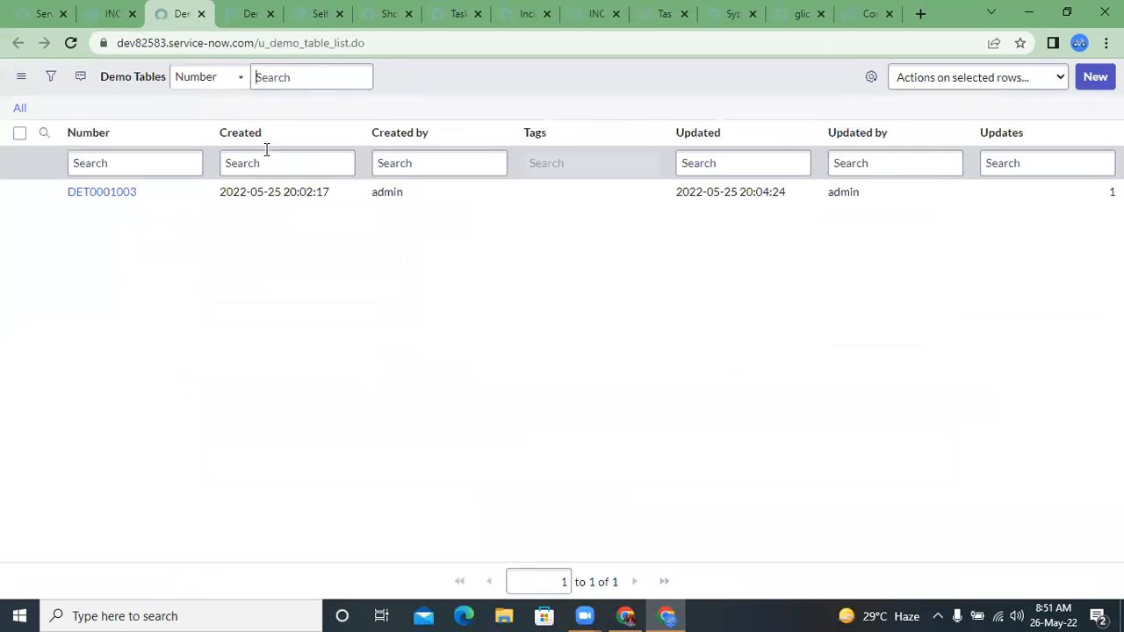
Start a new Demo Table record and inspect the Users list behind the Requested by lookup without selecting anyone.
{"action": "left_click", "coordinate": [1095, 78]}
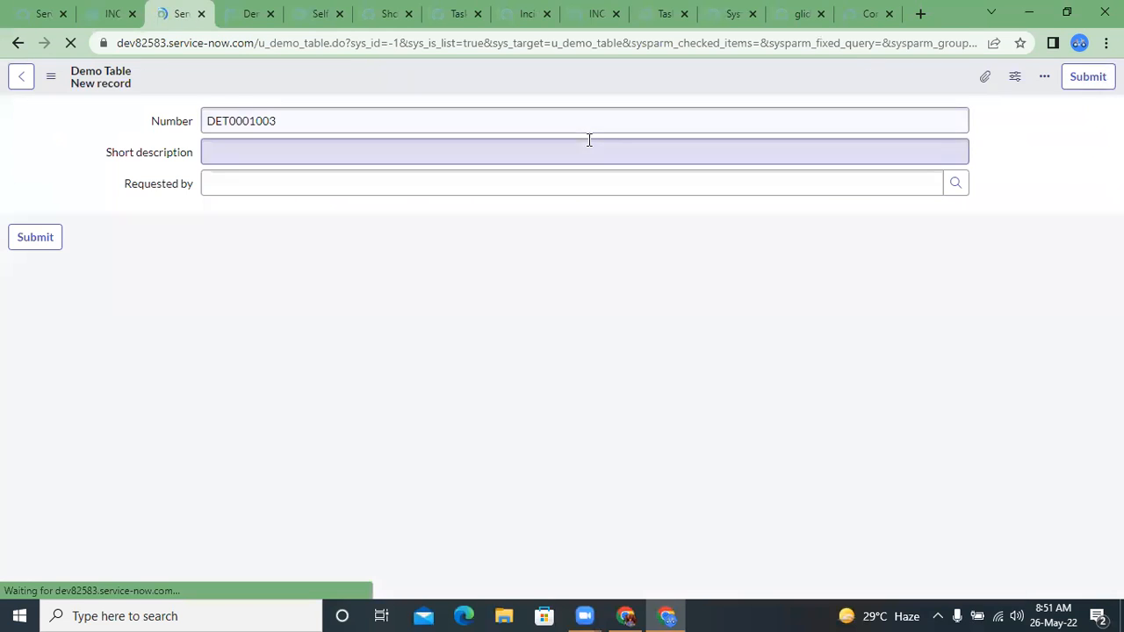
{"action": "left_click", "coordinate": [252, 181]}
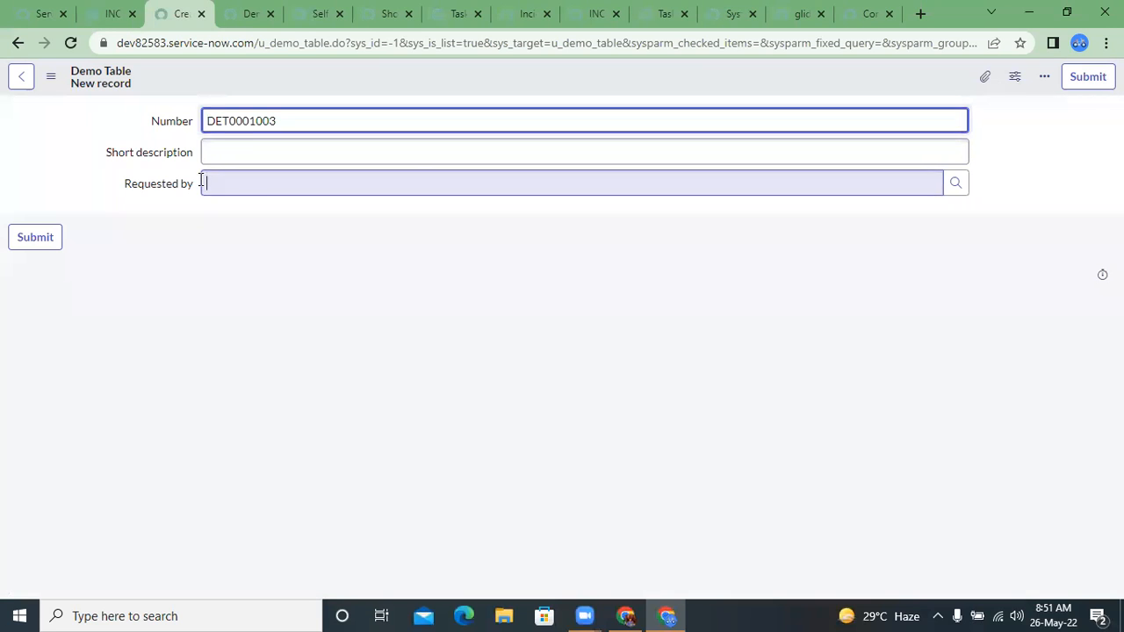
{"action": "left_click", "coordinate": [957, 186]}
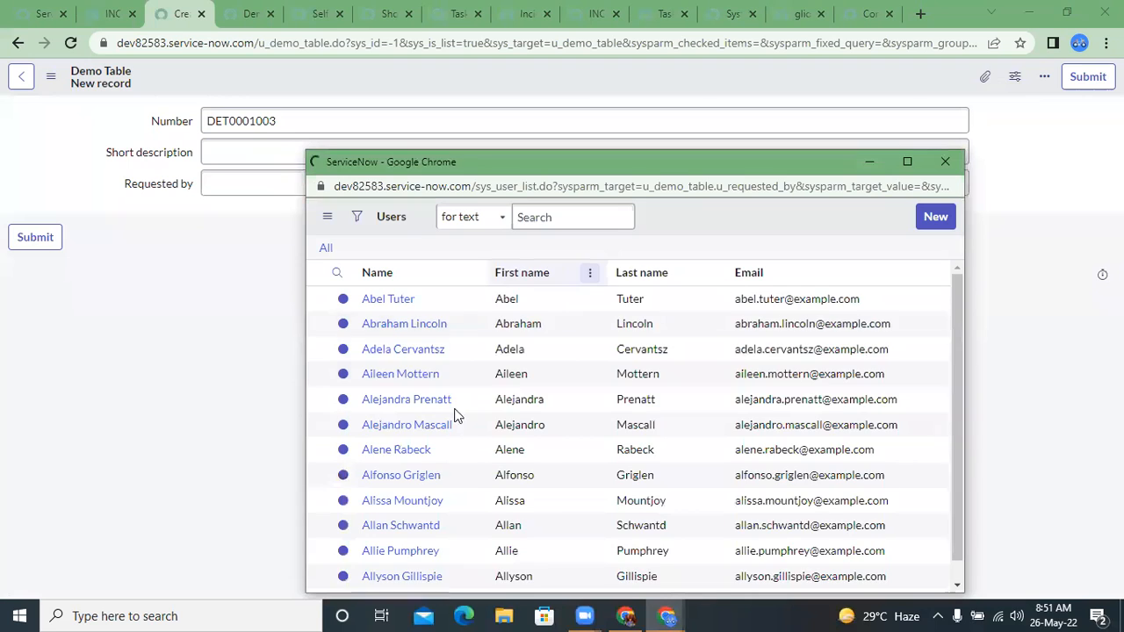
{"action": "scroll", "coordinate": [404, 503], "scroll_direction": "down", "scroll_amount": 3}
{"action": "scroll", "coordinate": [404, 503], "scroll_direction": "up", "scroll_amount": 3}
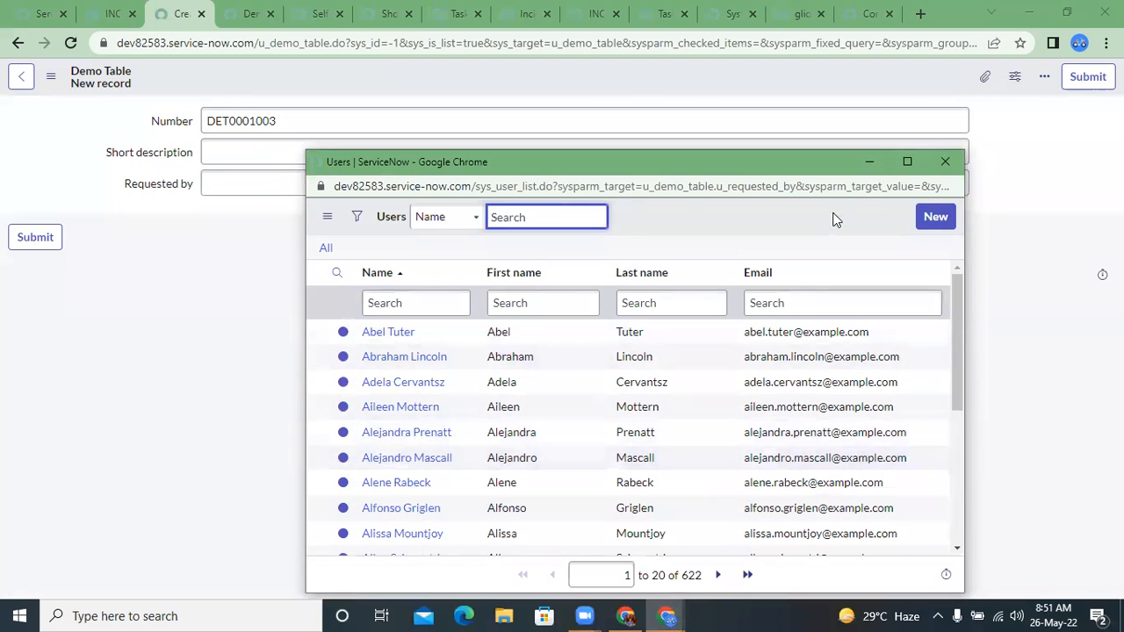
{"action": "left_click", "coordinate": [942, 166]}
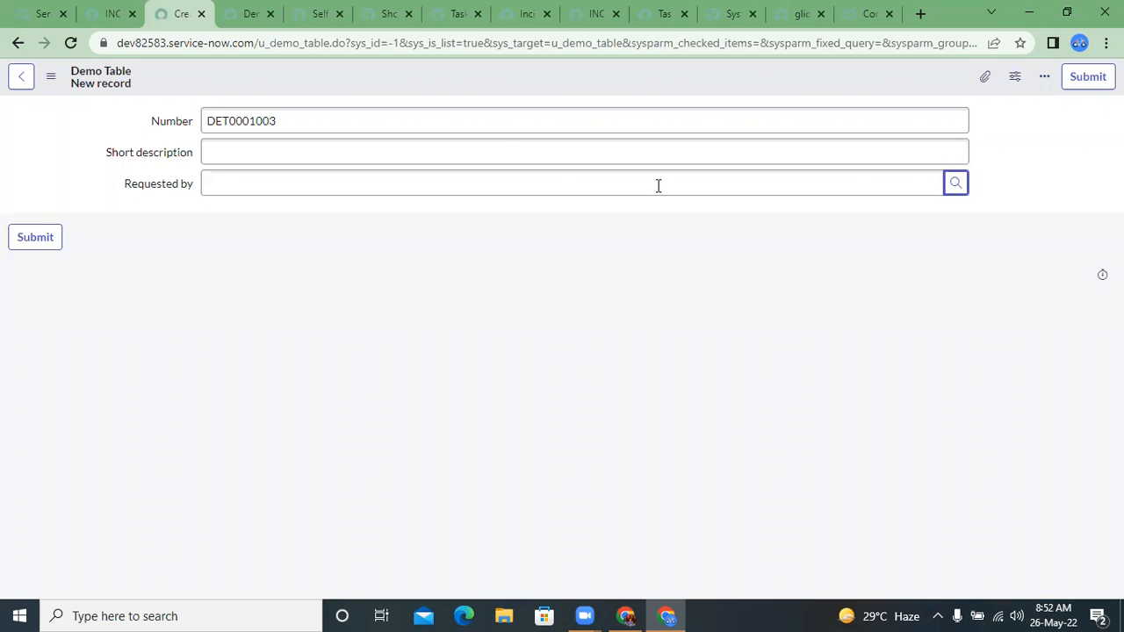
Open Form Design for the Demo Table from the new record form.
{"action": "left_click", "coordinate": [54, 82]}
{"action": "mouse_move", "coordinate": [154, 118]}
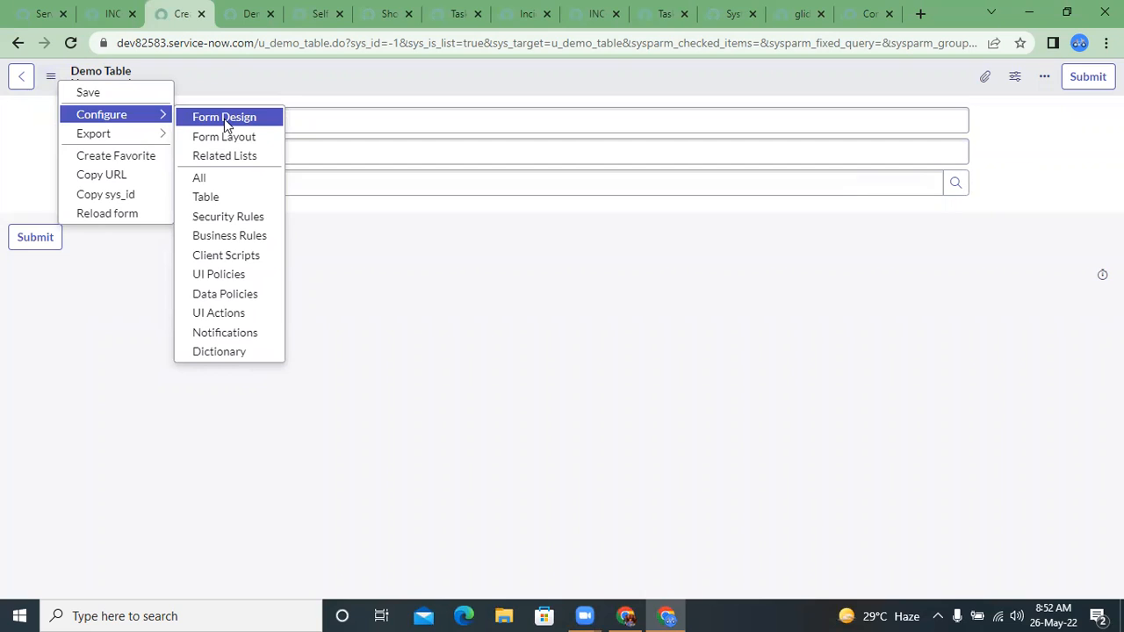
{"action": "left_click", "coordinate": [224, 119]}
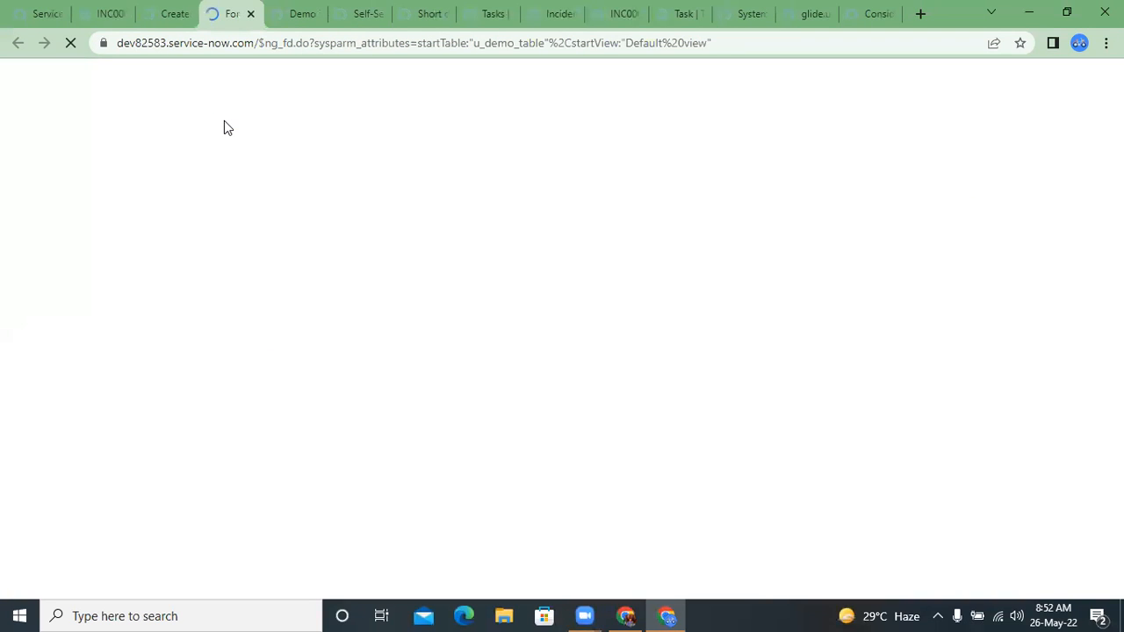
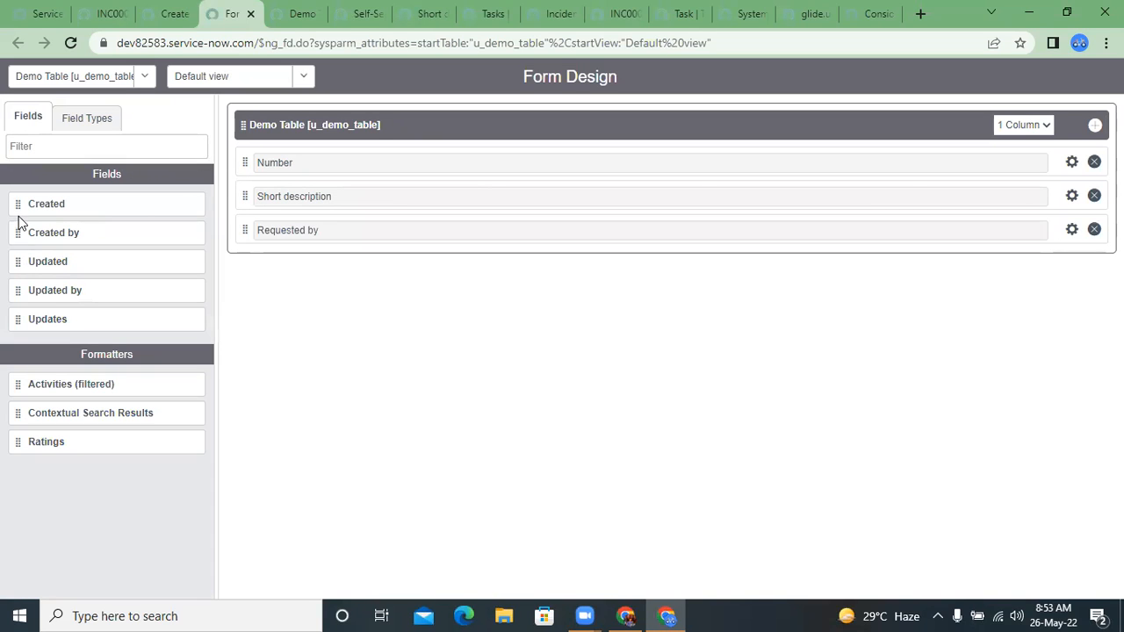
Move Requested by above Short description and add the Created field directly below Number.
{"action": "left_click_drag", "start_coordinate": [16, 206], "coordinate": [102, 219]}
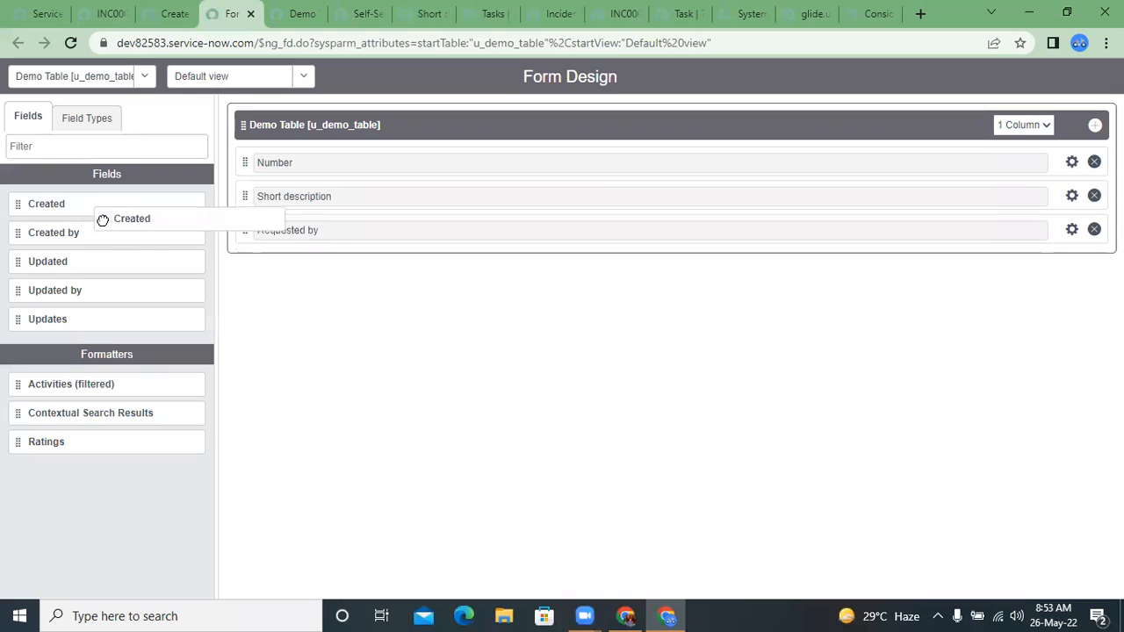
{"action": "left_click_drag", "start_coordinate": [312, 235], "coordinate": [308, 190]}
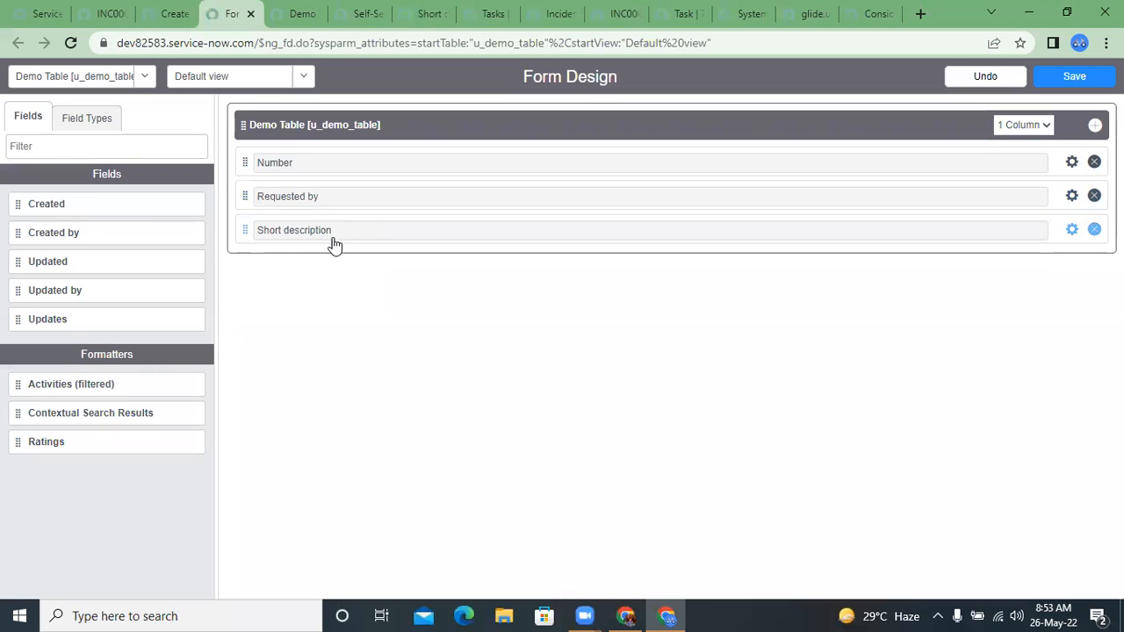
{"action": "left_click_drag", "start_coordinate": [18, 207], "coordinate": [354, 201]}
Switch the Demo Table section to 2 columns, try to move Requested by into the second column, and place Created there.
{"action": "left_click", "coordinate": [1020, 130]}
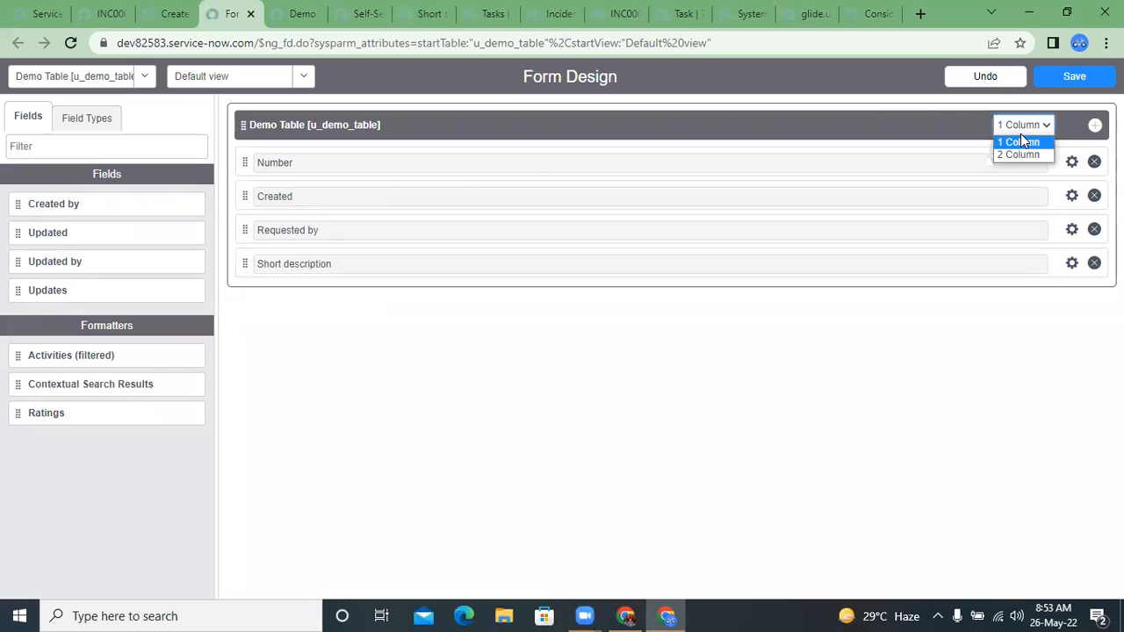
{"action": "left_click", "coordinate": [1021, 153]}
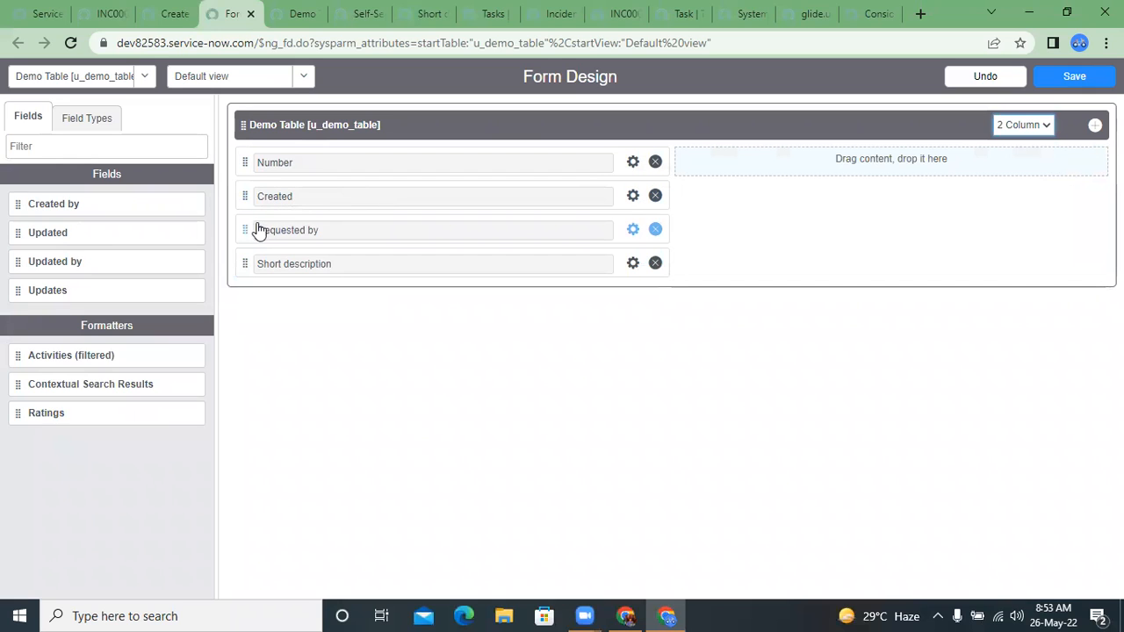
{"action": "left_click_drag", "start_coordinate": [244, 225], "coordinate": [697, 152]}
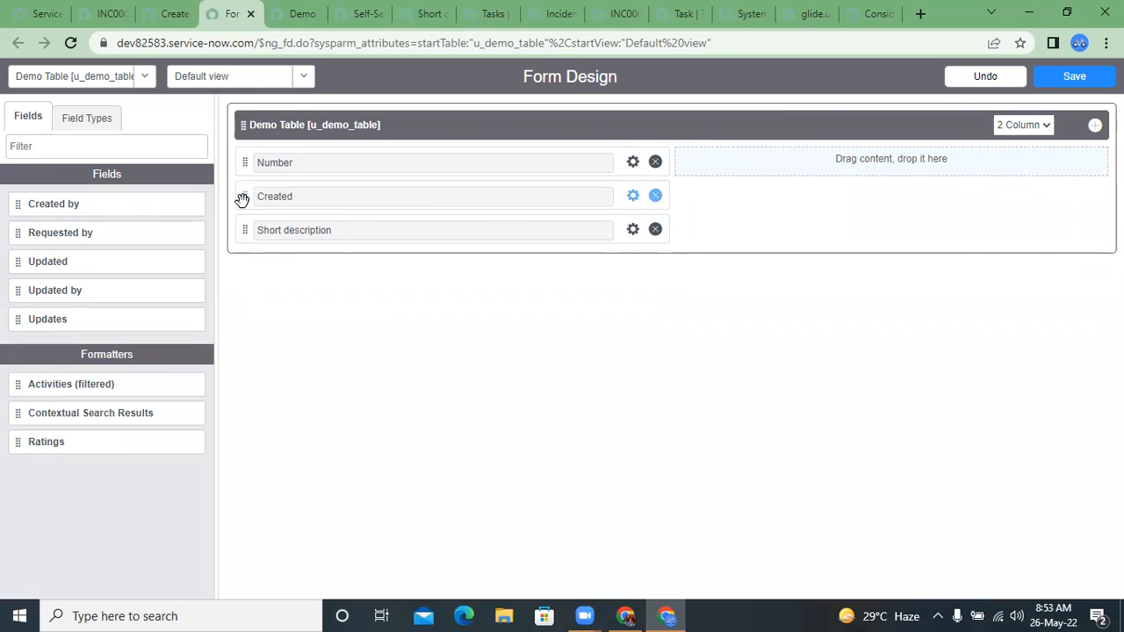
{"action": "left_click_drag", "start_coordinate": [245, 199], "coordinate": [720, 170]}
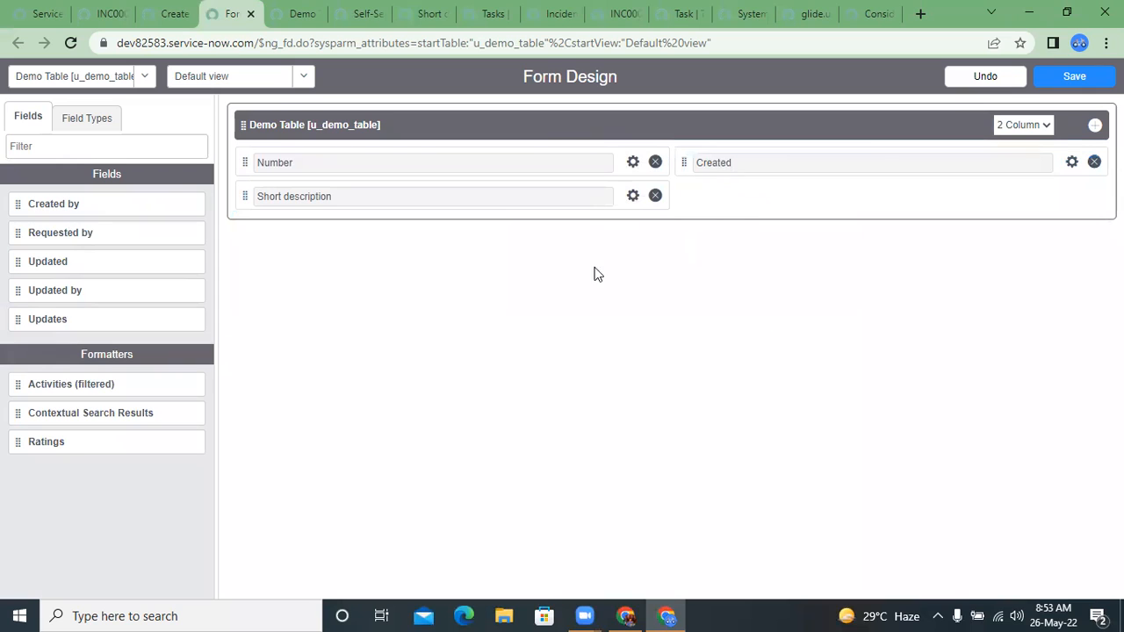
Add a new section below the Demo Table section, set it to 1 column, and move Short description into it.
{"action": "left_click", "coordinate": [1095, 128]}
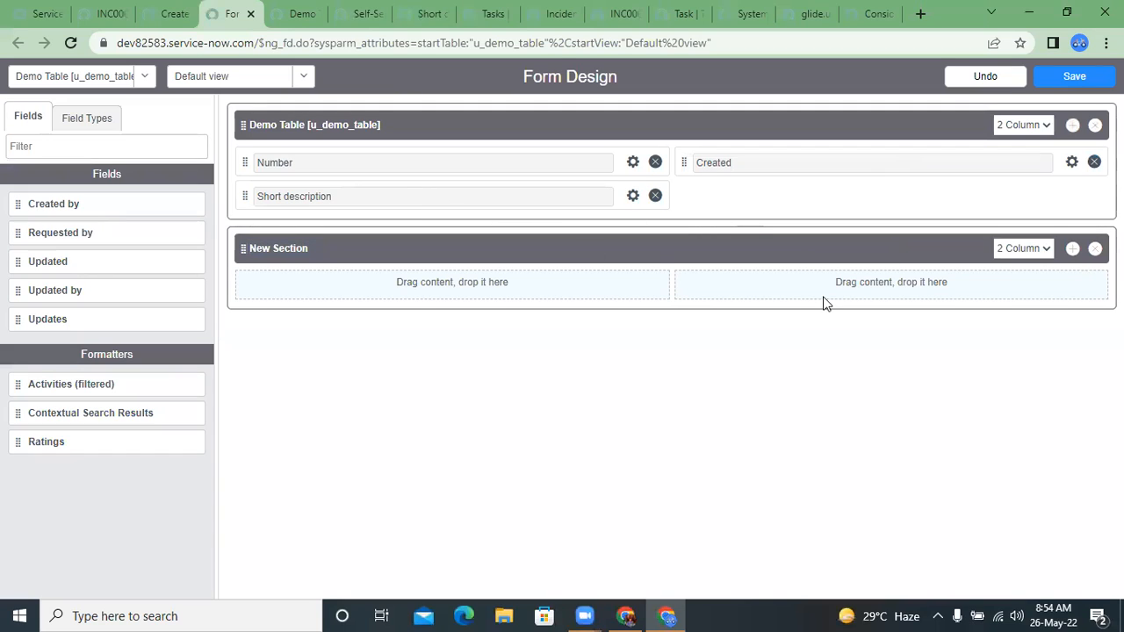
{"action": "left_click", "coordinate": [1024, 249]}
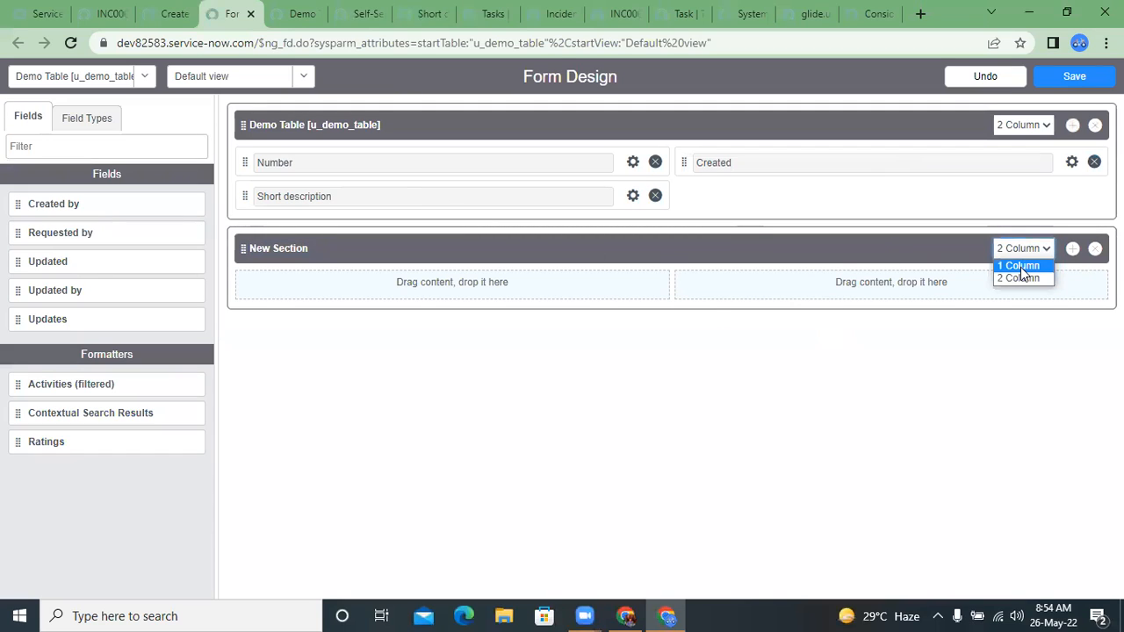
{"action": "left_click", "coordinate": [1022, 268]}
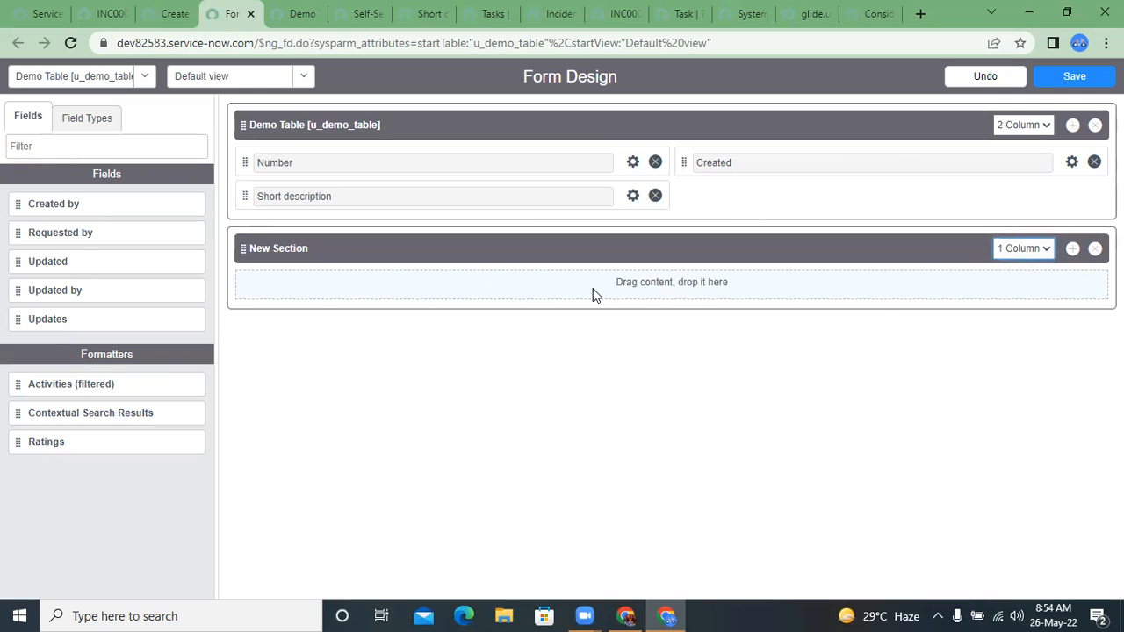
{"action": "left_click_drag", "start_coordinate": [244, 194], "coordinate": [276, 261]}
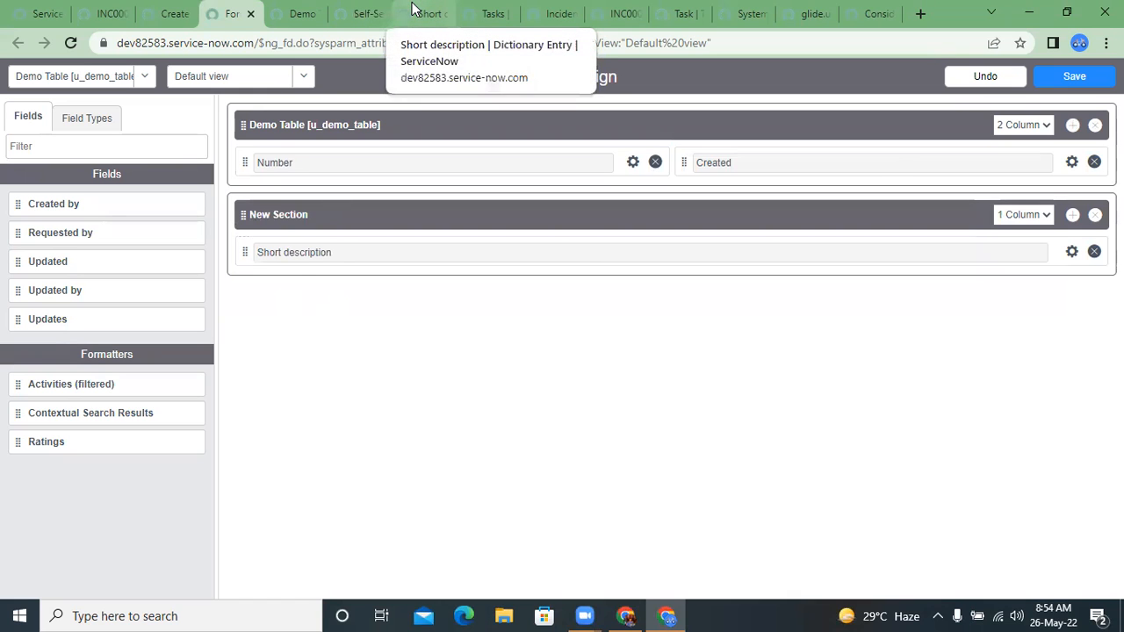
Examine how an existing incident form arranges its two-column fields and full-width description fields, and return to the new Demo Table record.
{"action": "left_click", "coordinate": [571, 9]}
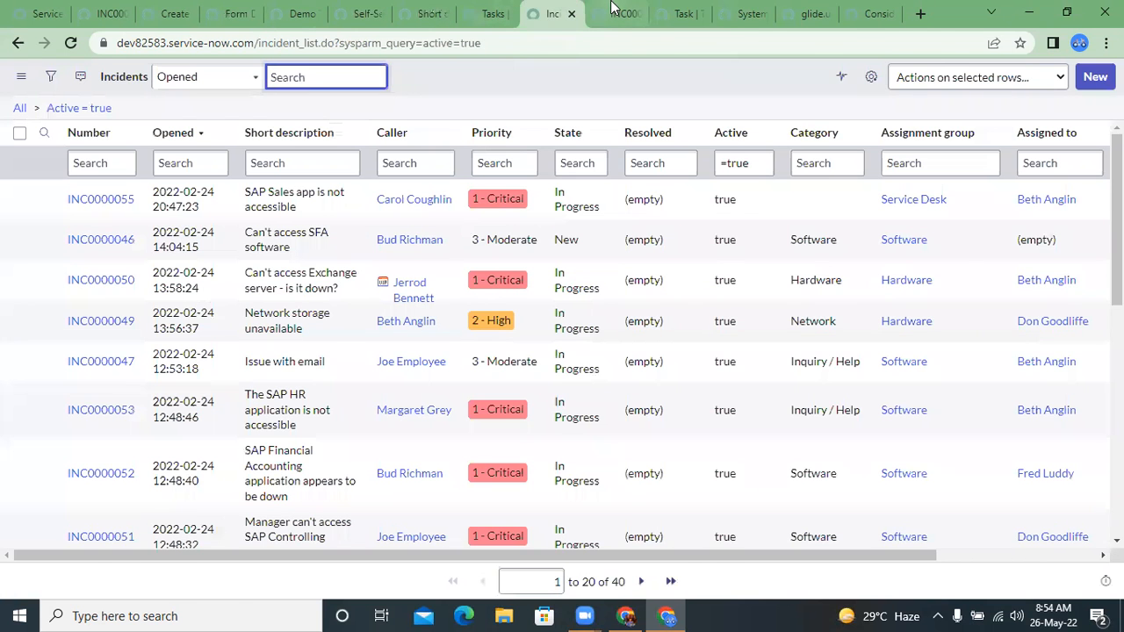
{"action": "left_click", "coordinate": [611, 11]}
{"action": "left_click", "coordinate": [504, 273]}
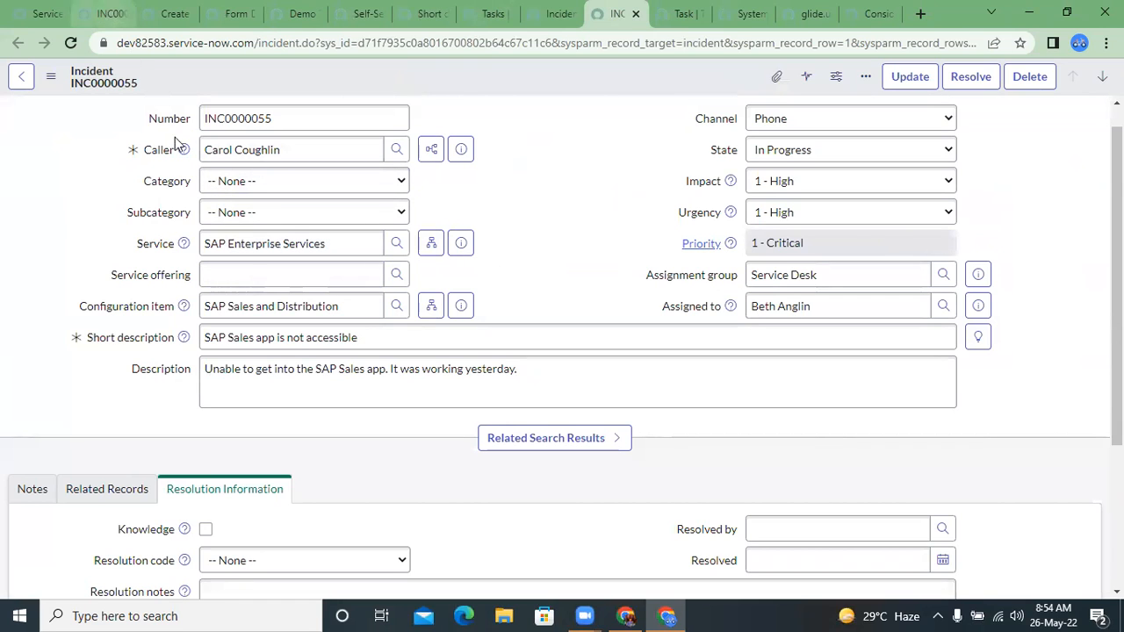
{"action": "left_click_drag", "start_coordinate": [159, 119], "coordinate": [169, 370]}
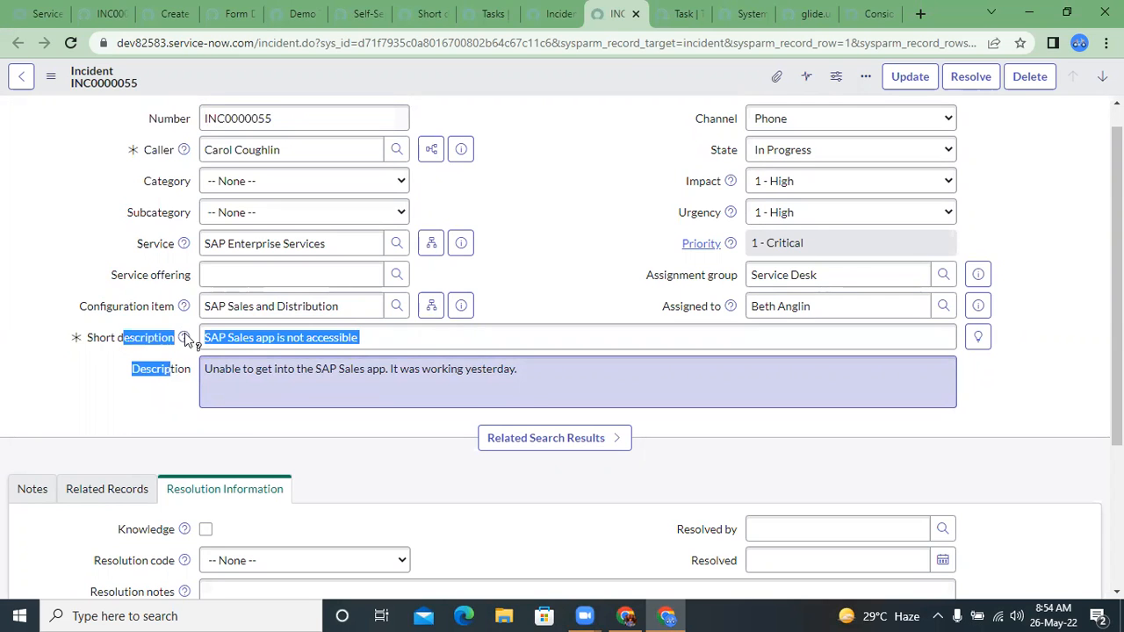
{"action": "left_click", "coordinate": [145, 361]}
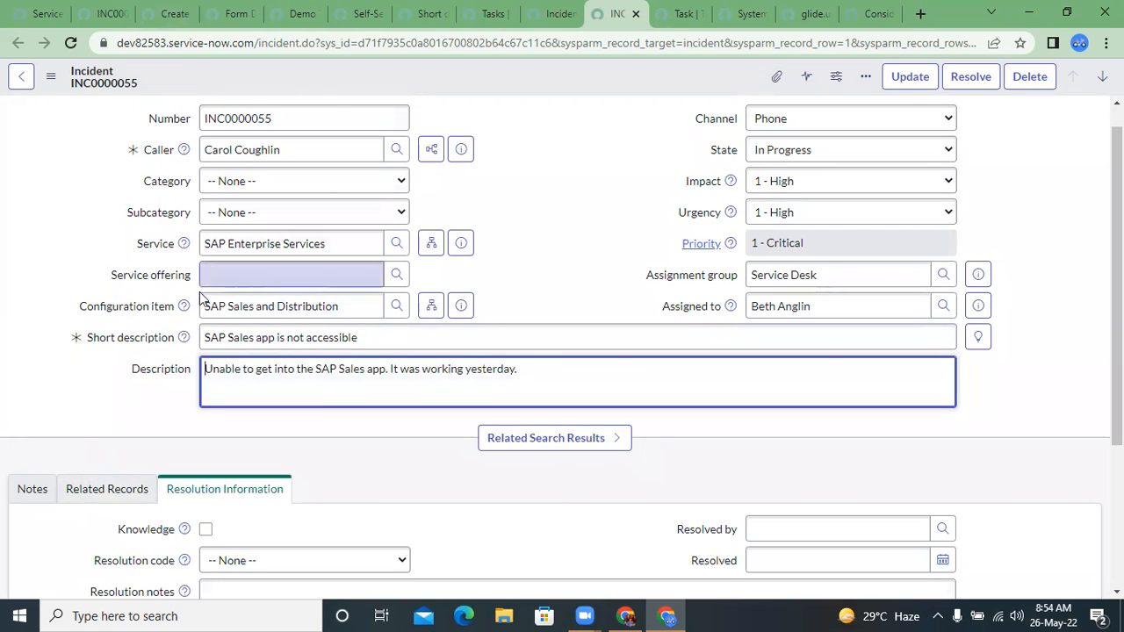
{"action": "left_click", "coordinate": [138, 9]}
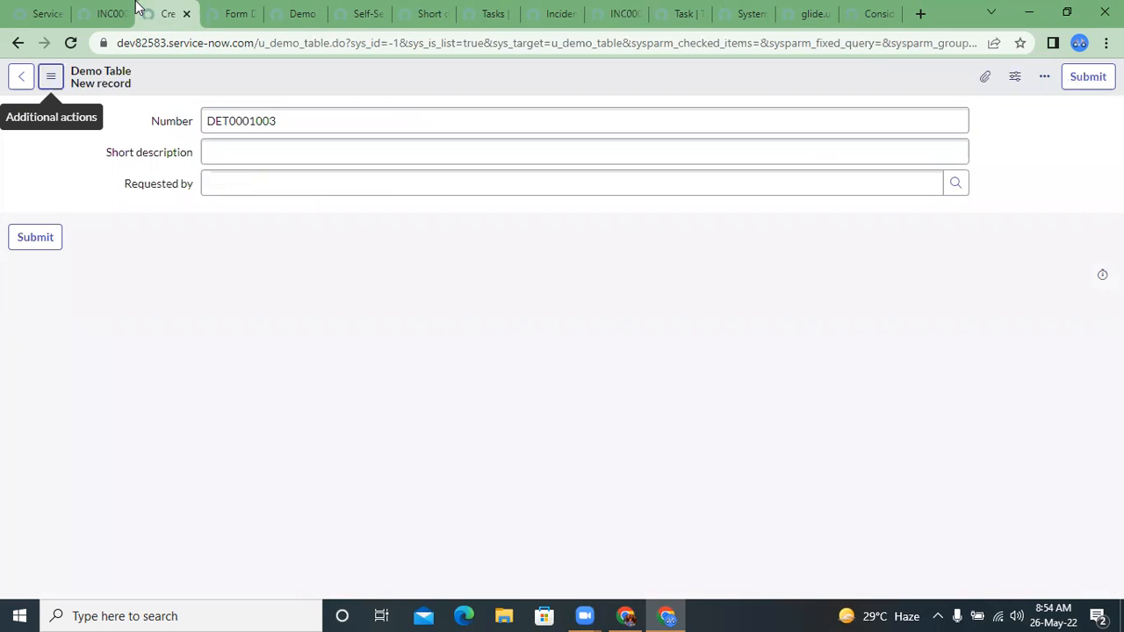
Back in Form Design, add Requested by below Number in the Demo Table section and save the layout.
{"action": "left_click", "coordinate": [231, 10]}
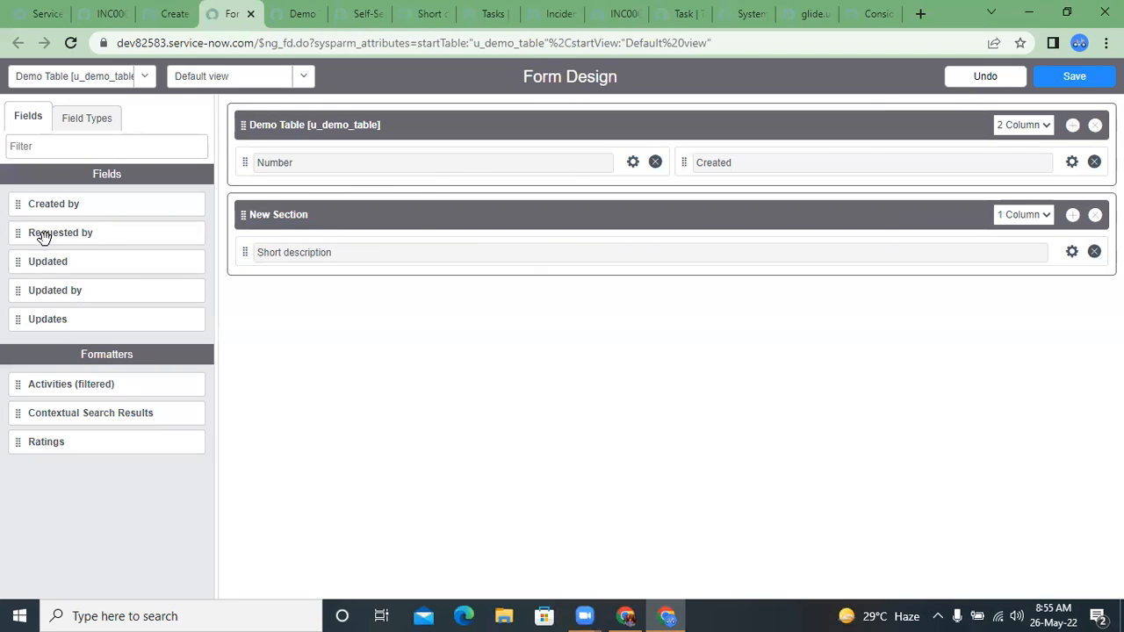
{"action": "left_click_drag", "start_coordinate": [17, 233], "coordinate": [297, 197]}
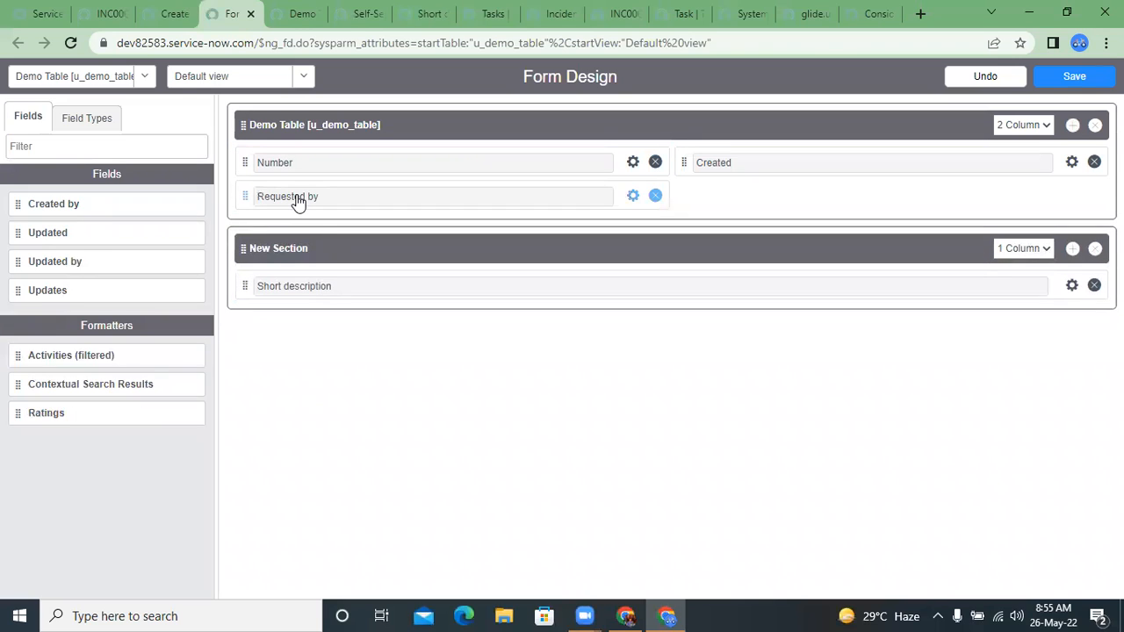
{"action": "left_click", "coordinate": [1072, 79]}
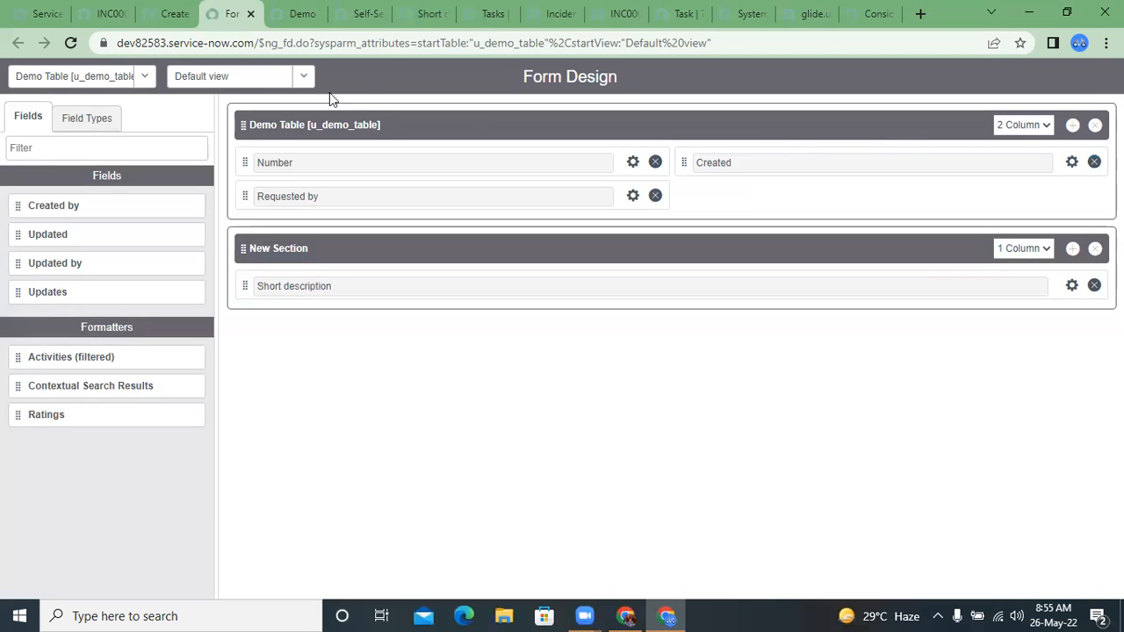
Open the u_demo_table record list from the incident page's navigator and examine the form layout and section heading of record DET0001003.
{"action": "left_click", "coordinate": [107, 13]}
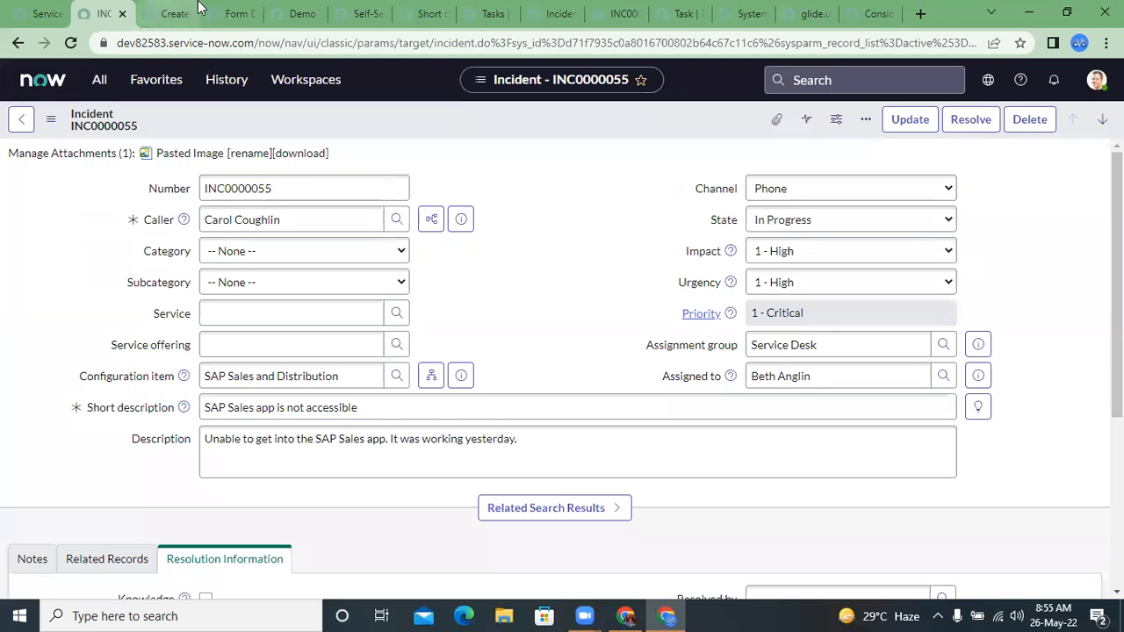
{"action": "left_click", "coordinate": [269, 11]}
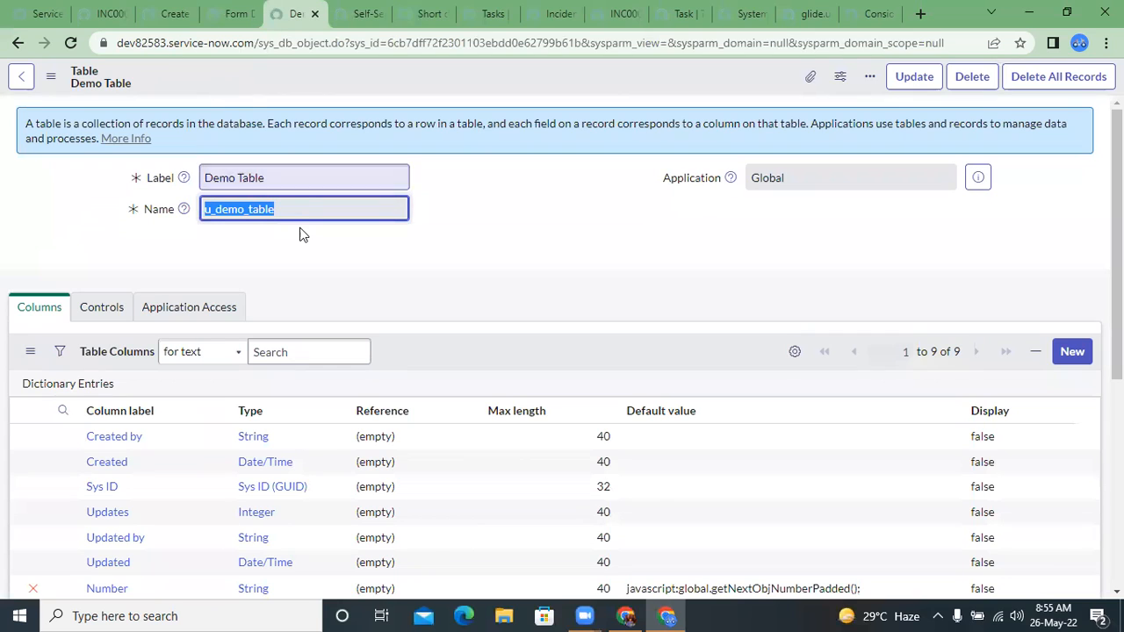
{"action": "left_click", "coordinate": [106, 12]}
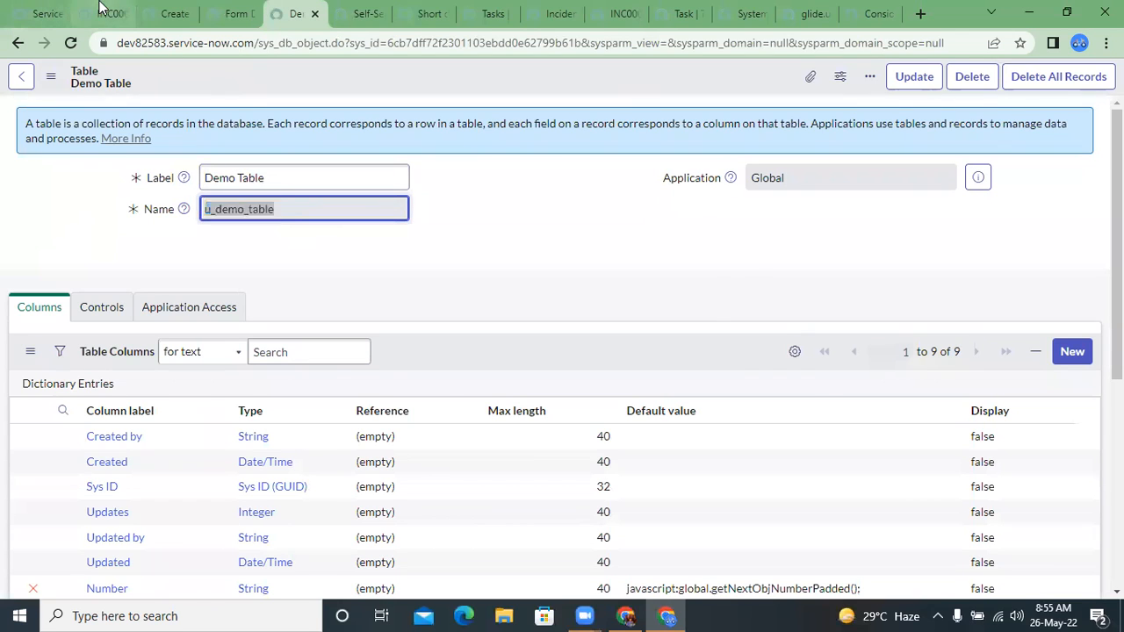
{"action": "left_click", "coordinate": [99, 79]}
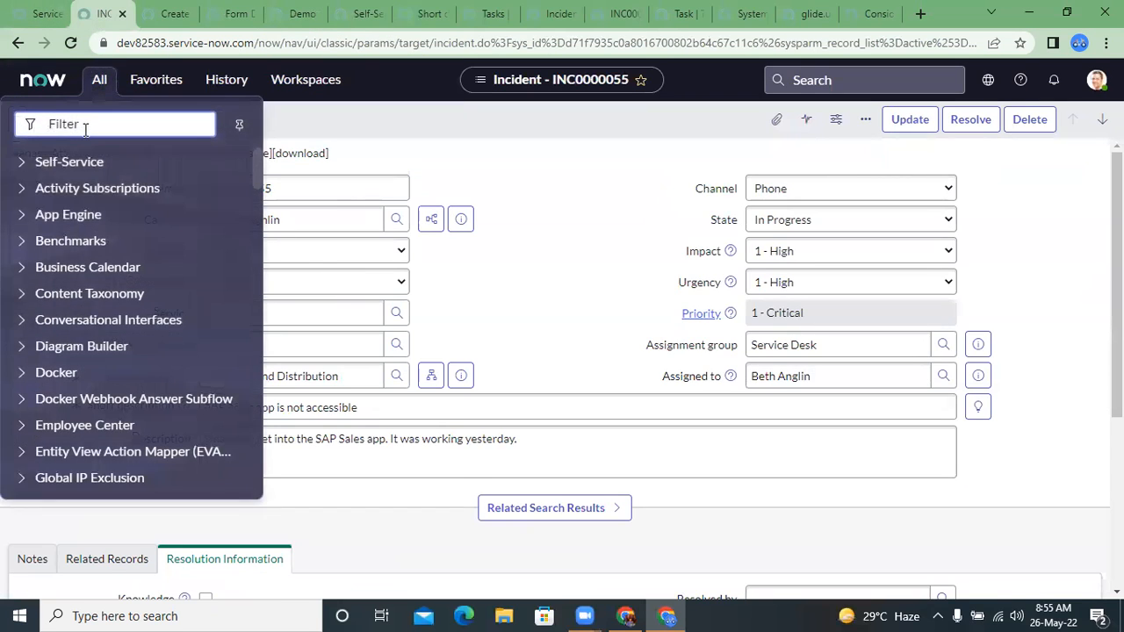
{"action": "type", "text": "u_demo_table"}
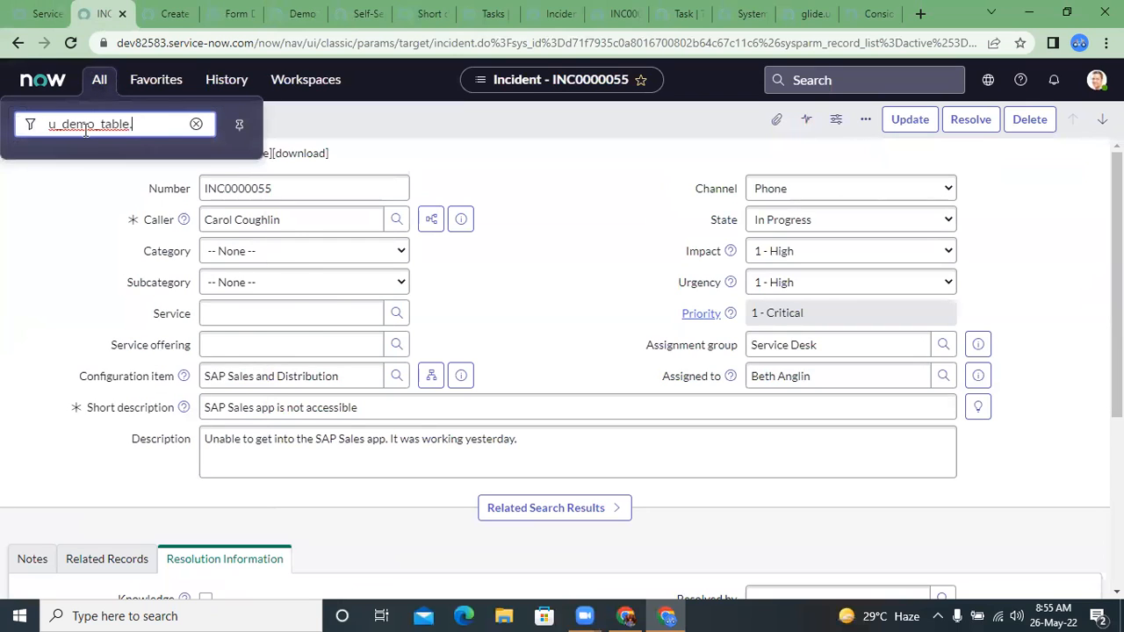
{"action": "key", "text": "Return"}
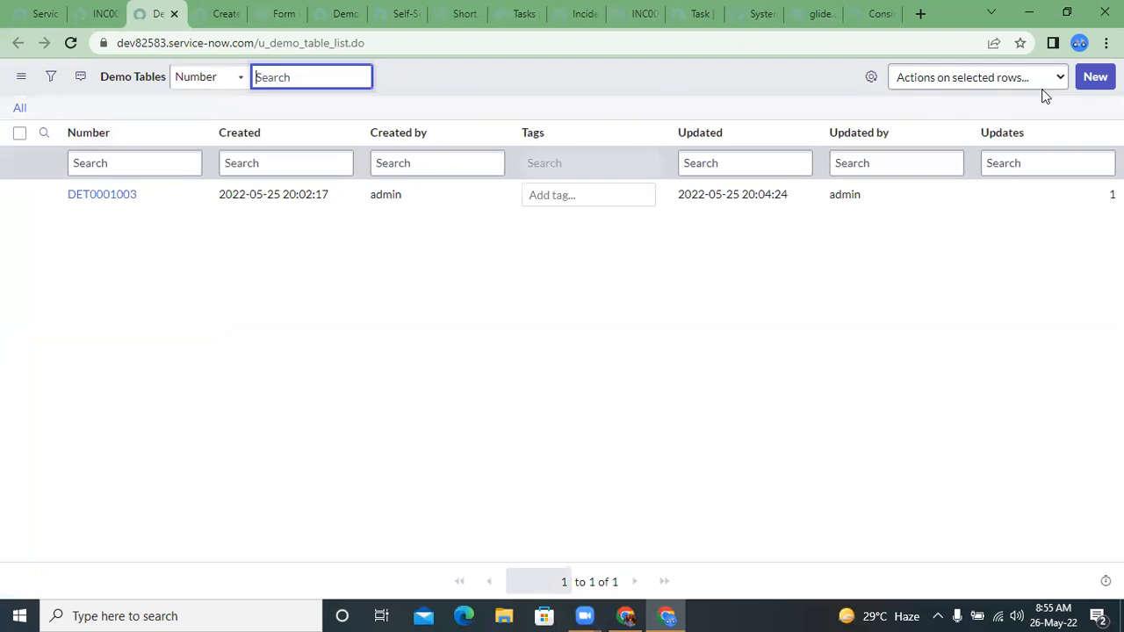
{"action": "left_click", "coordinate": [91, 195]}
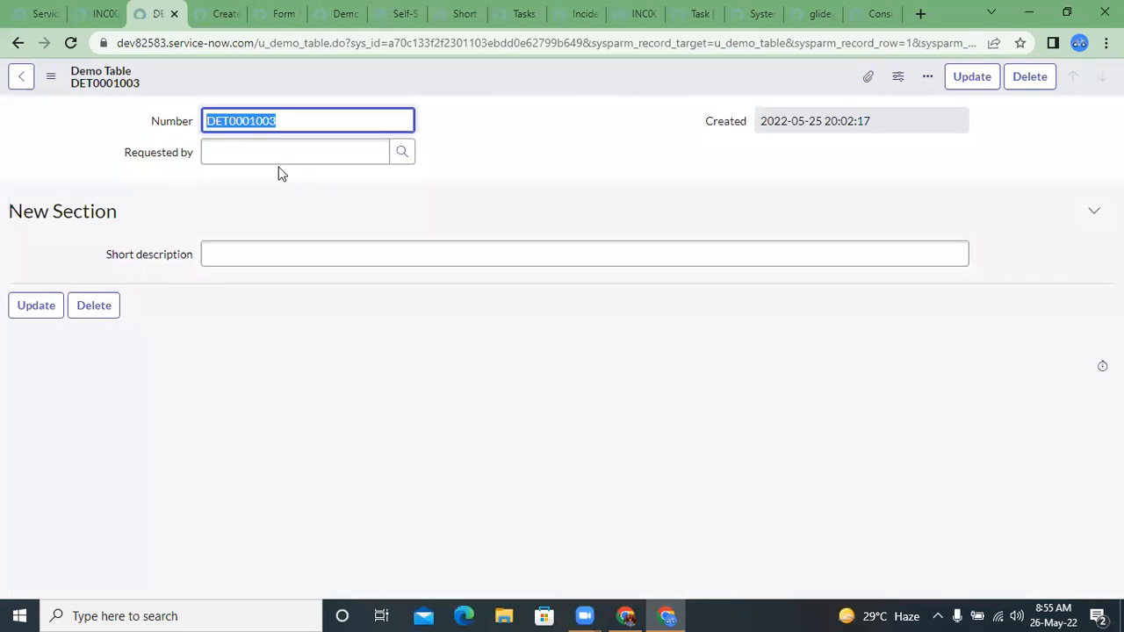
{"action": "double_click", "coordinate": [67, 217]}
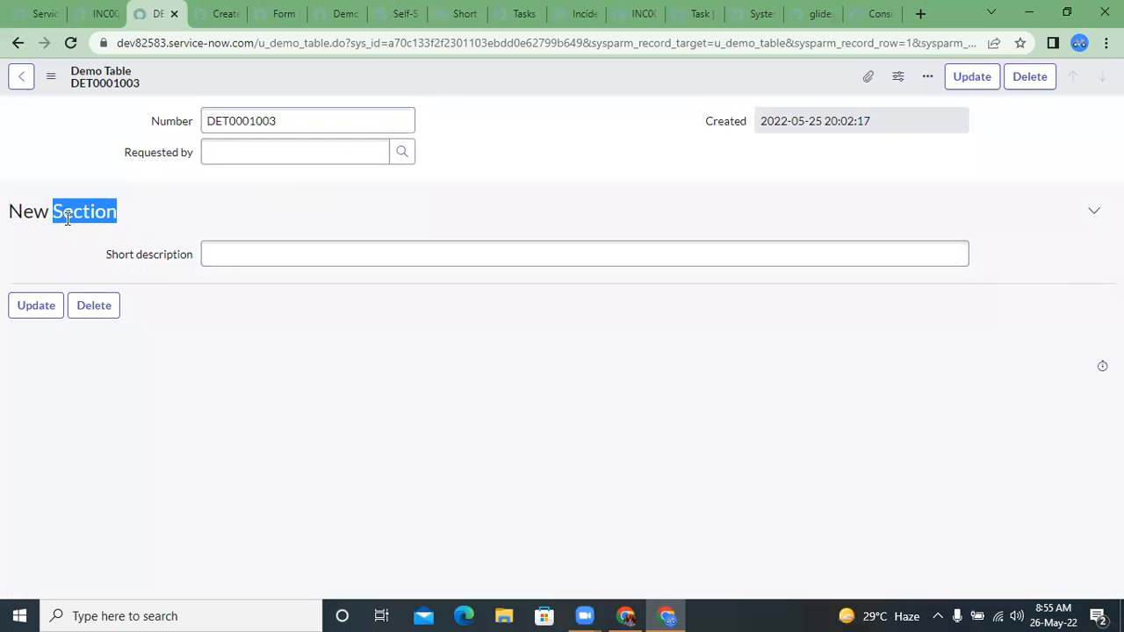
{"action": "triple_click", "coordinate": [67, 217]}
{"action": "double_click", "coordinate": [67, 217]}
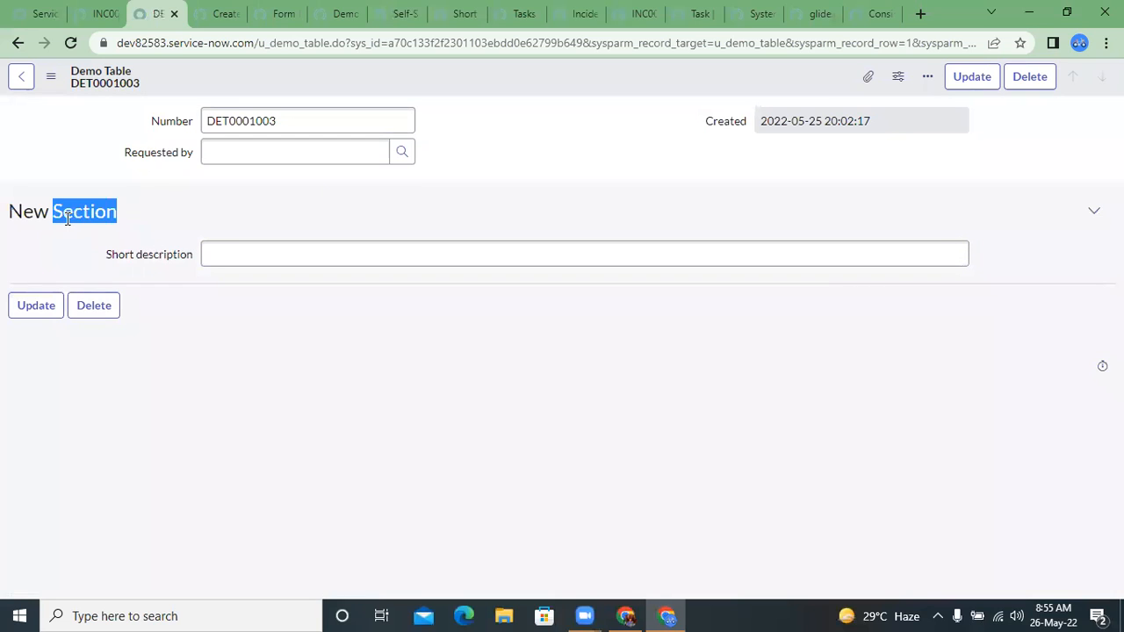
Clear the New Section title in the Demo Table's Form Design, compare with the record form, and save the design.
{"action": "left_click", "coordinate": [285, 13]}
{"action": "left_click", "coordinate": [304, 247]}
{"action": "triple_click", "coordinate": [304, 247]}
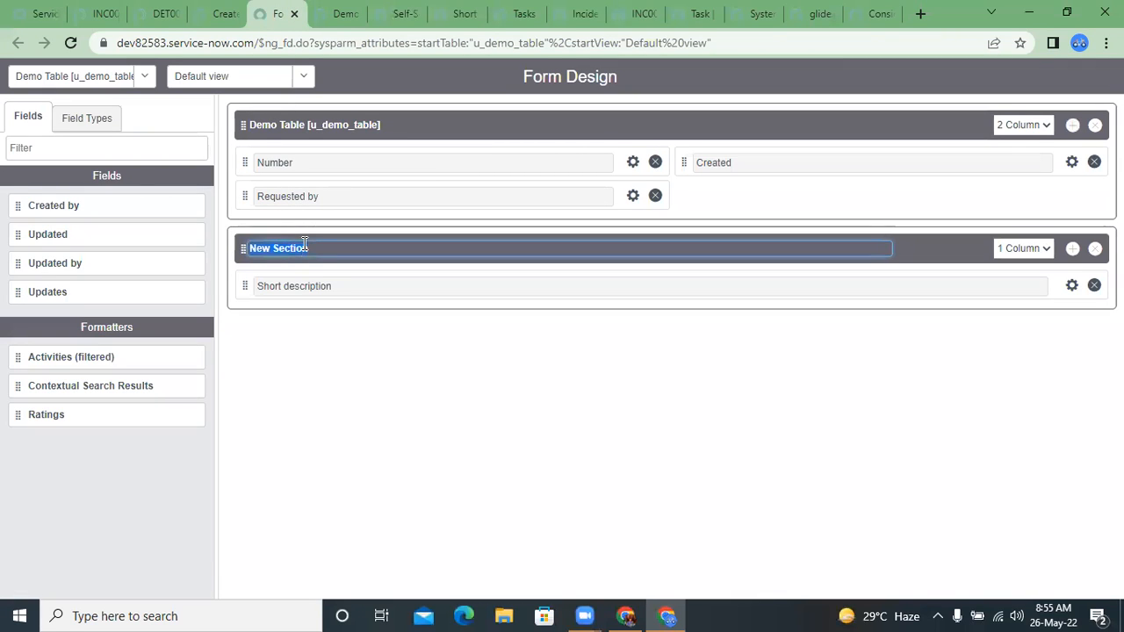
{"action": "key", "text": "BackSpace"}
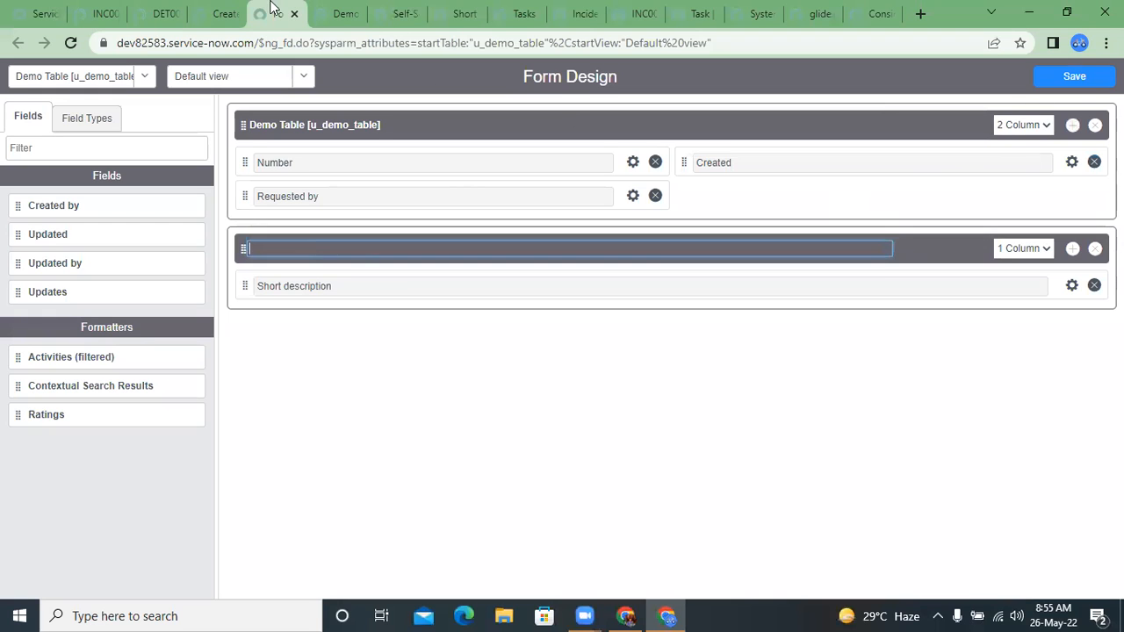
{"action": "left_click", "coordinate": [171, 10]}
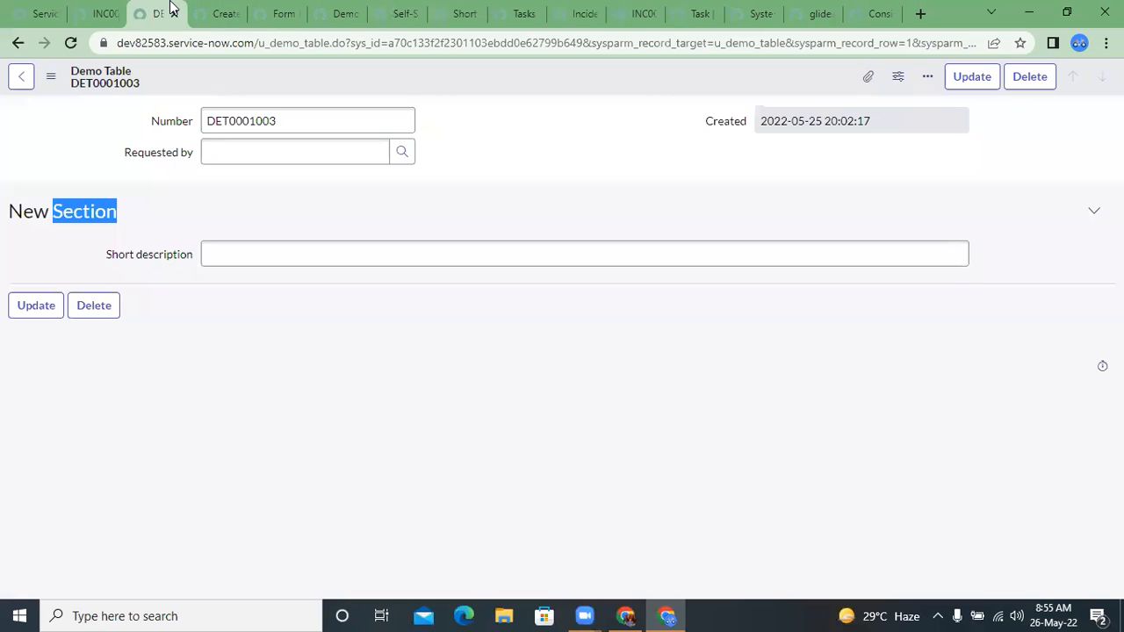
{"action": "left_click", "coordinate": [214, 11]}
{"action": "left_click", "coordinate": [294, 9]}
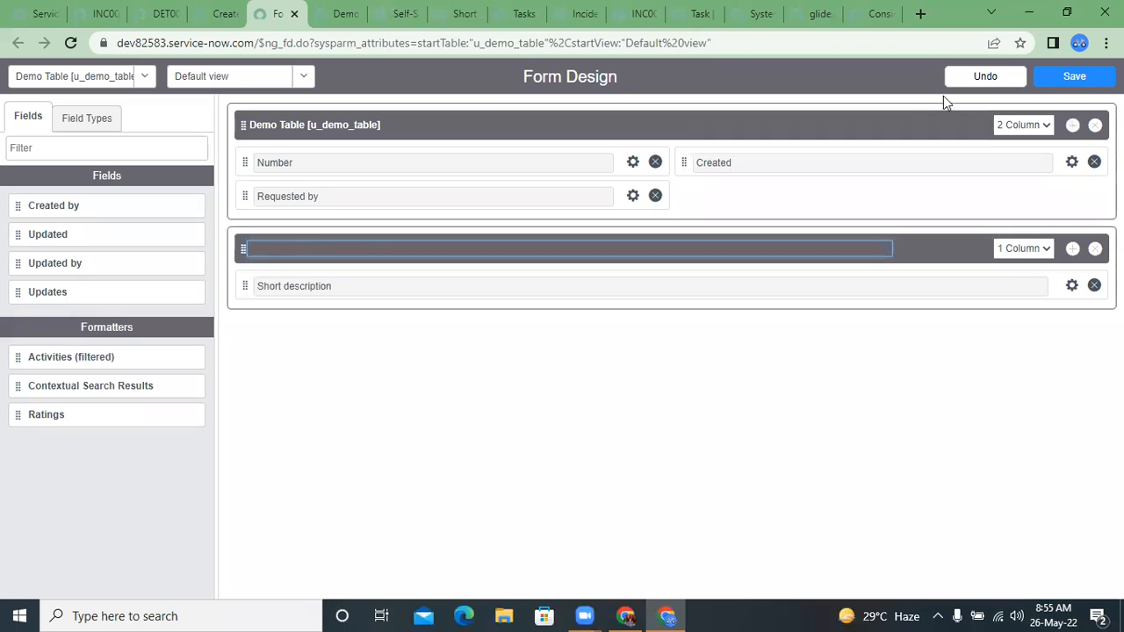
{"action": "left_click", "coordinate": [1093, 81]}
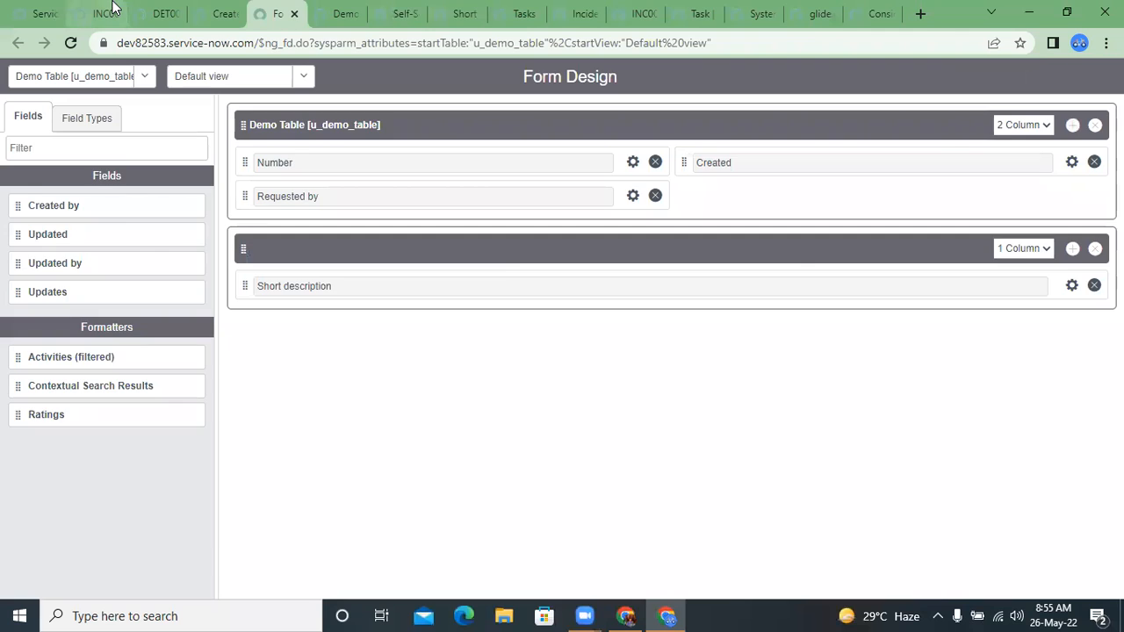
On record DET0001003, set Requested by to the first listed user, enter "Hey" as the short description, and update the record.
{"action": "left_click", "coordinate": [111, 11]}
{"action": "left_click", "coordinate": [158, 12]}
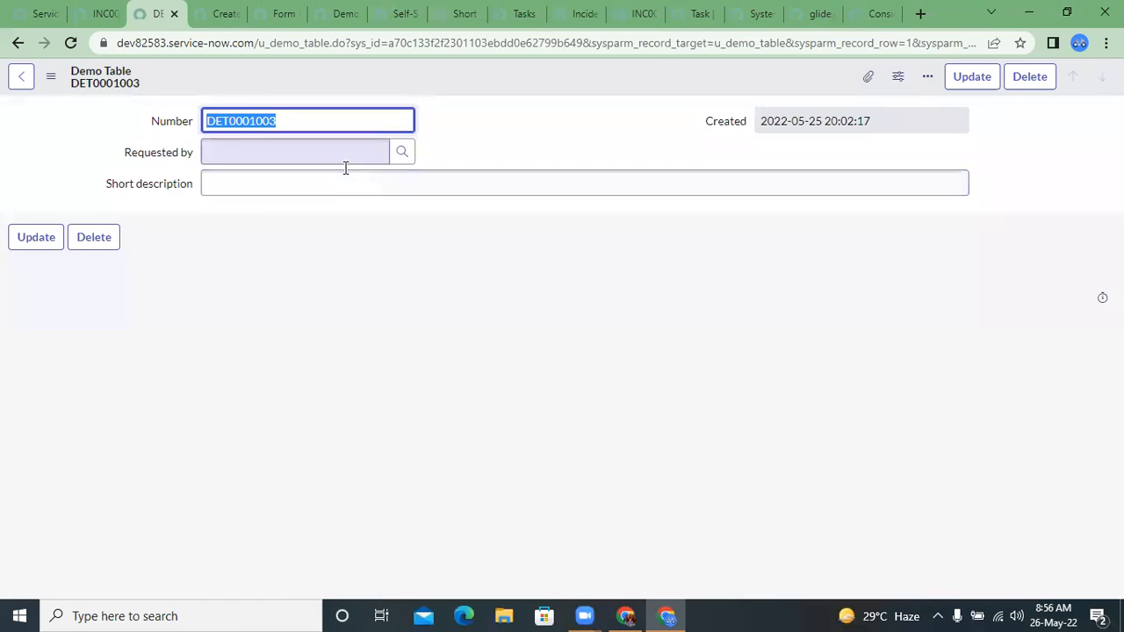
{"action": "left_click", "coordinate": [382, 162]}
{"action": "left_click", "coordinate": [401, 152]}
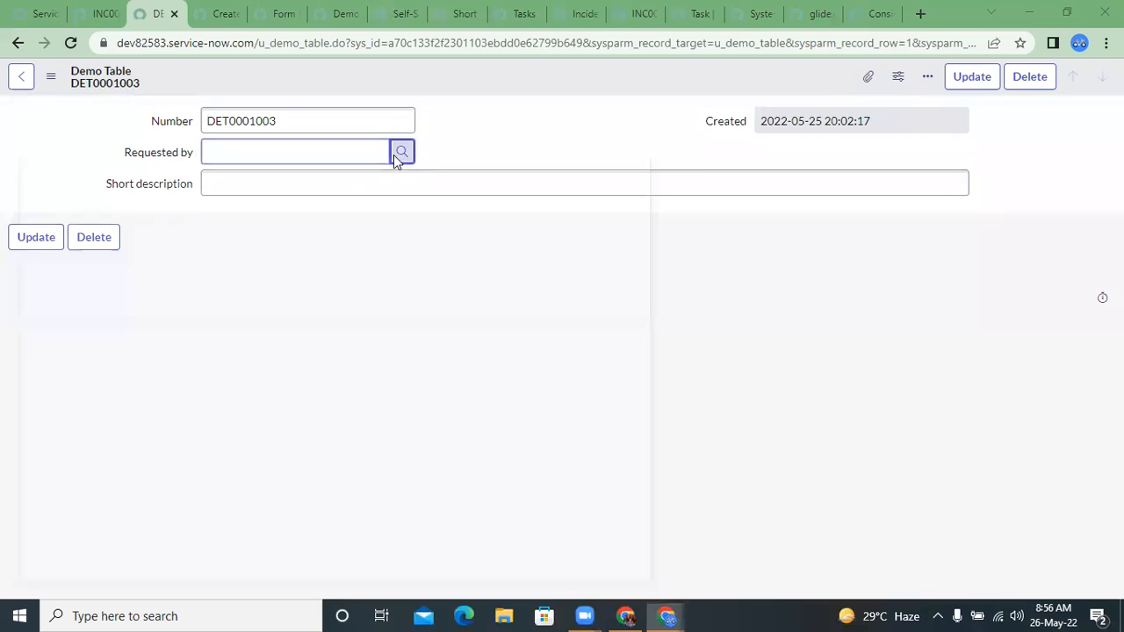
{"action": "left_click", "coordinate": [88, 328]}
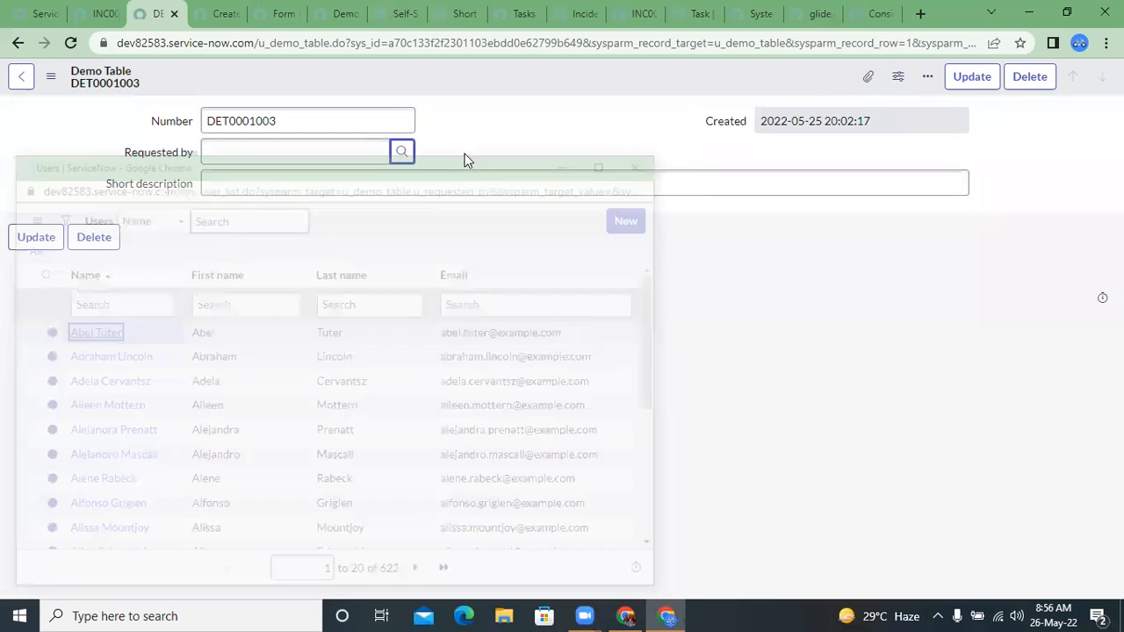
{"action": "left_click", "coordinate": [432, 182]}
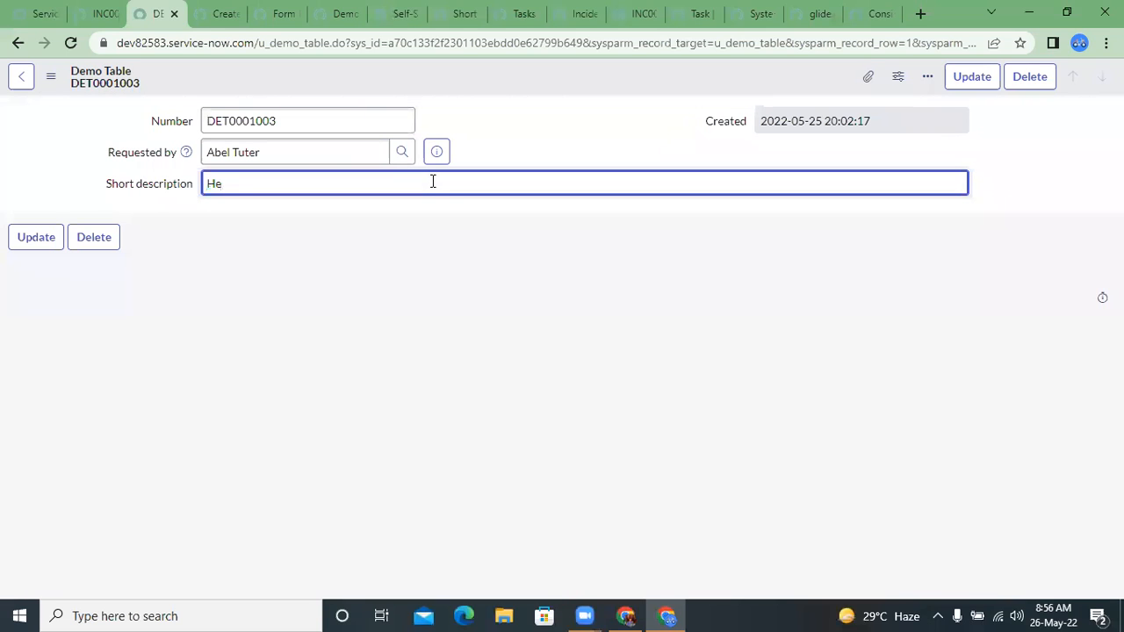
{"action": "left_click", "coordinate": [963, 85]}
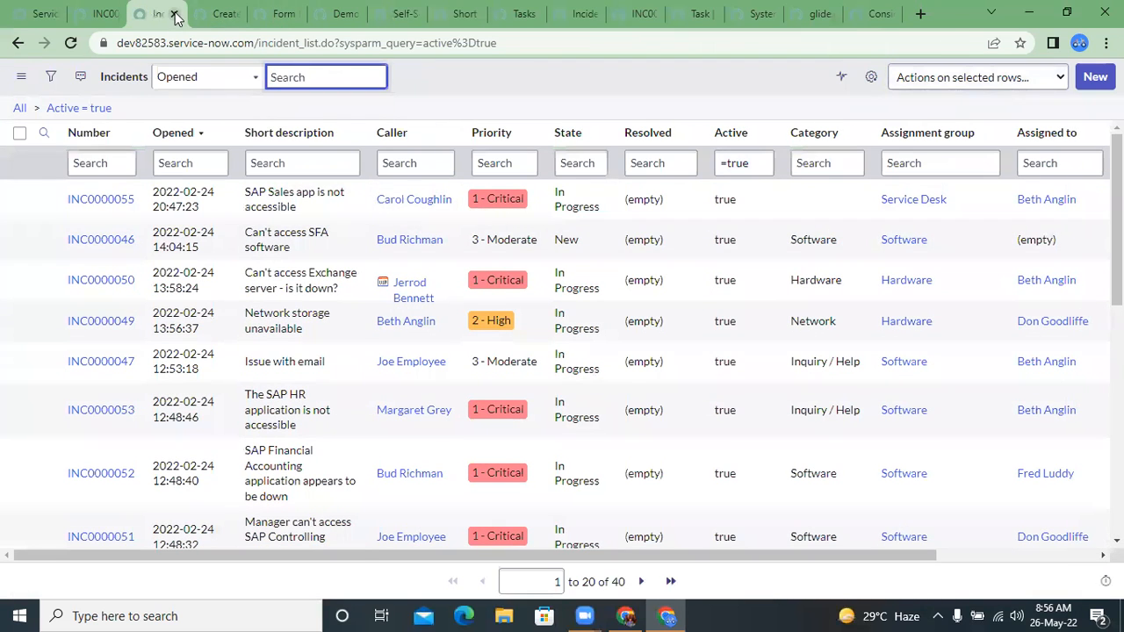
Open the u_demo_table record list from the incident page's navigator and open record DET0001003.
{"action": "left_click", "coordinate": [345, 10]}
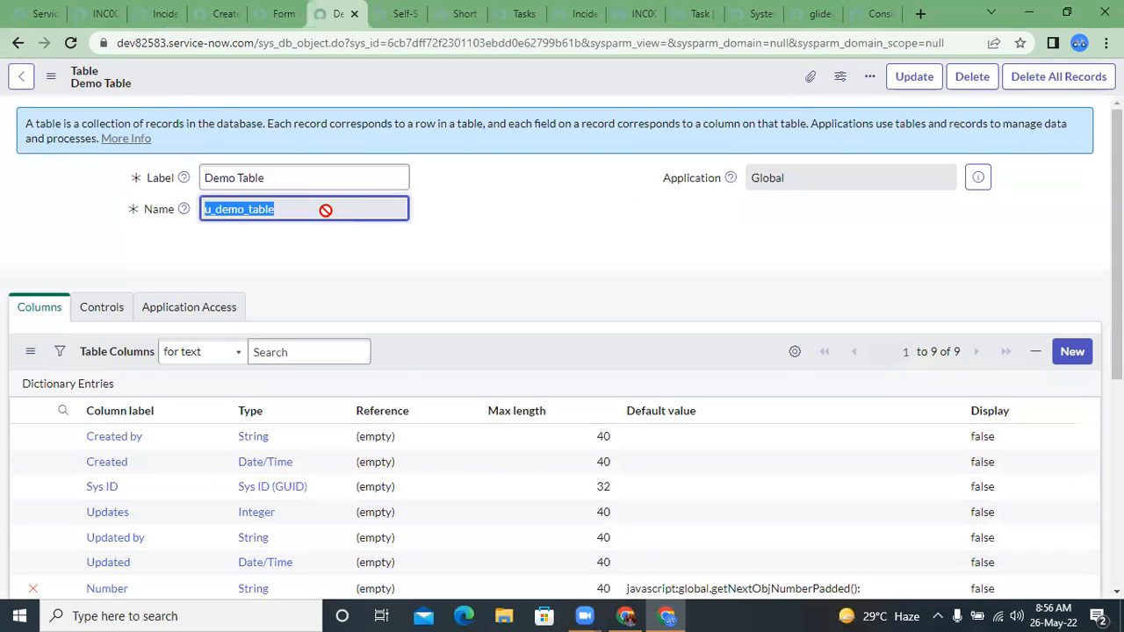
{"action": "left_click", "coordinate": [92, 13]}
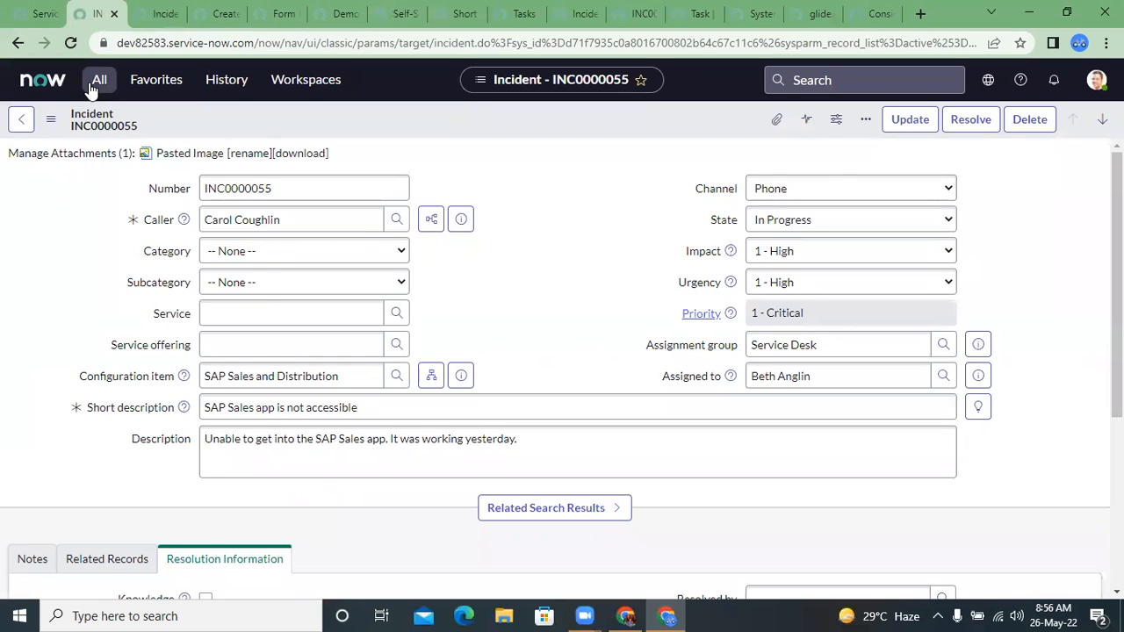
{"action": "left_click", "coordinate": [97, 80]}
{"action": "type", "text": "u_demo_table"}
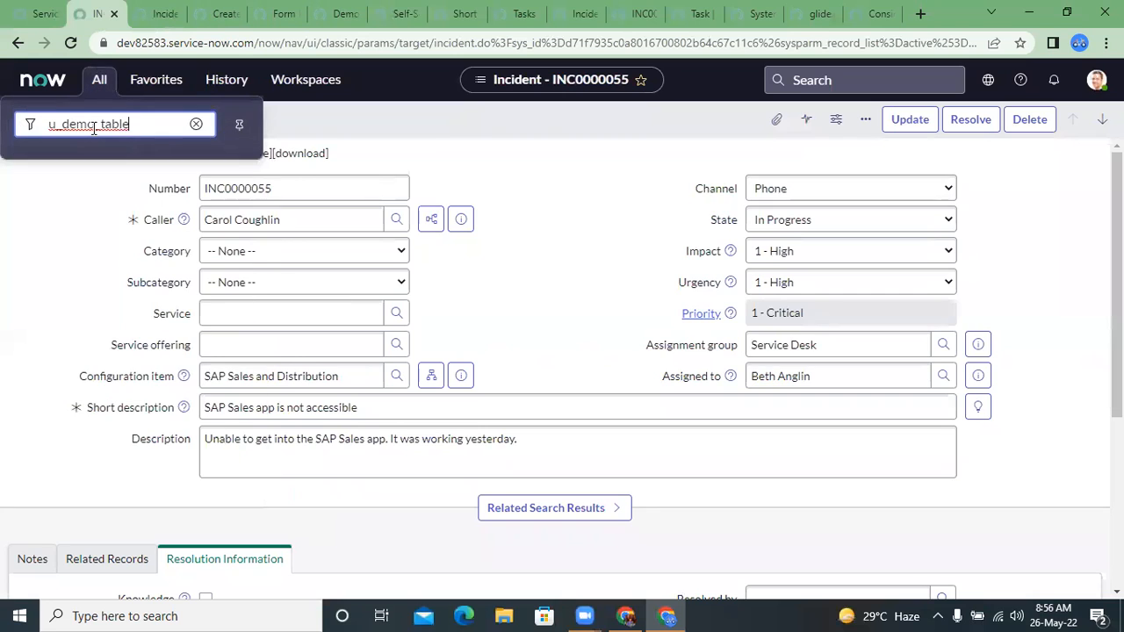
{"action": "key", "text": "Return"}
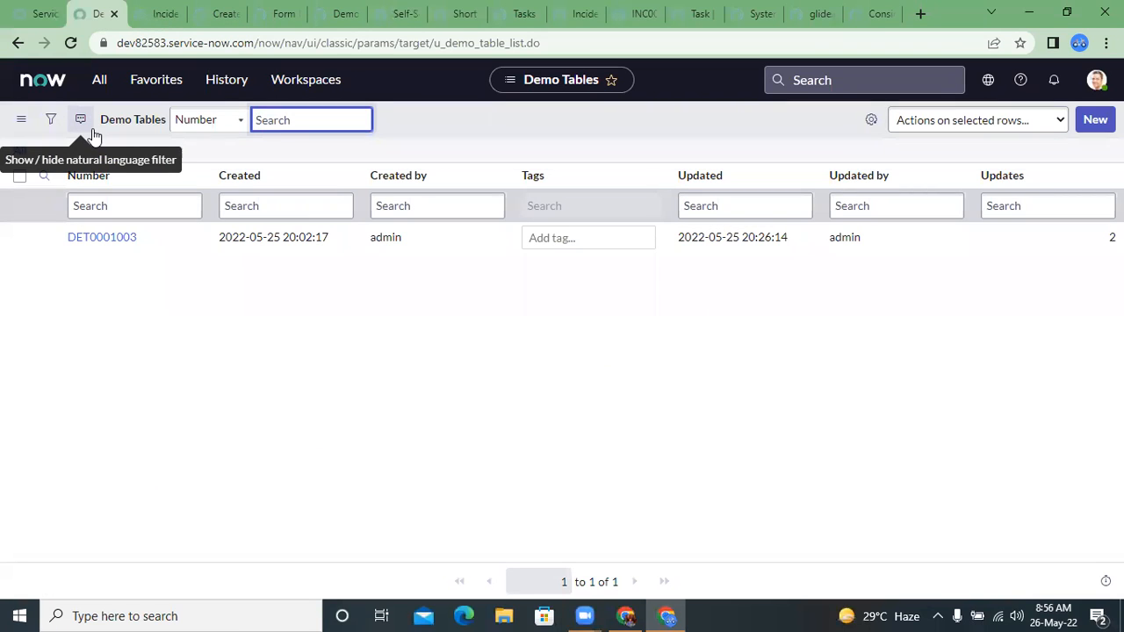
{"action": "left_click", "coordinate": [102, 235]}
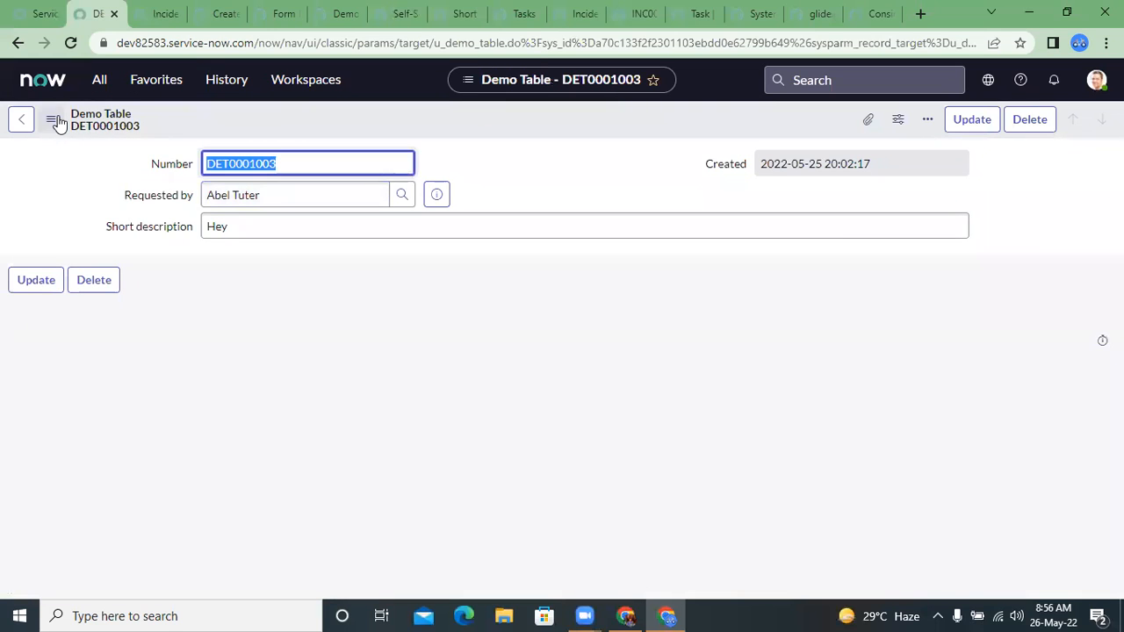
Open the Demo Table's Form Layout, examine its available and selected fields, split markers, view and section settings, and return to the record without saving.
{"action": "left_click", "coordinate": [52, 119]}
{"action": "mouse_move", "coordinate": [119, 196]}
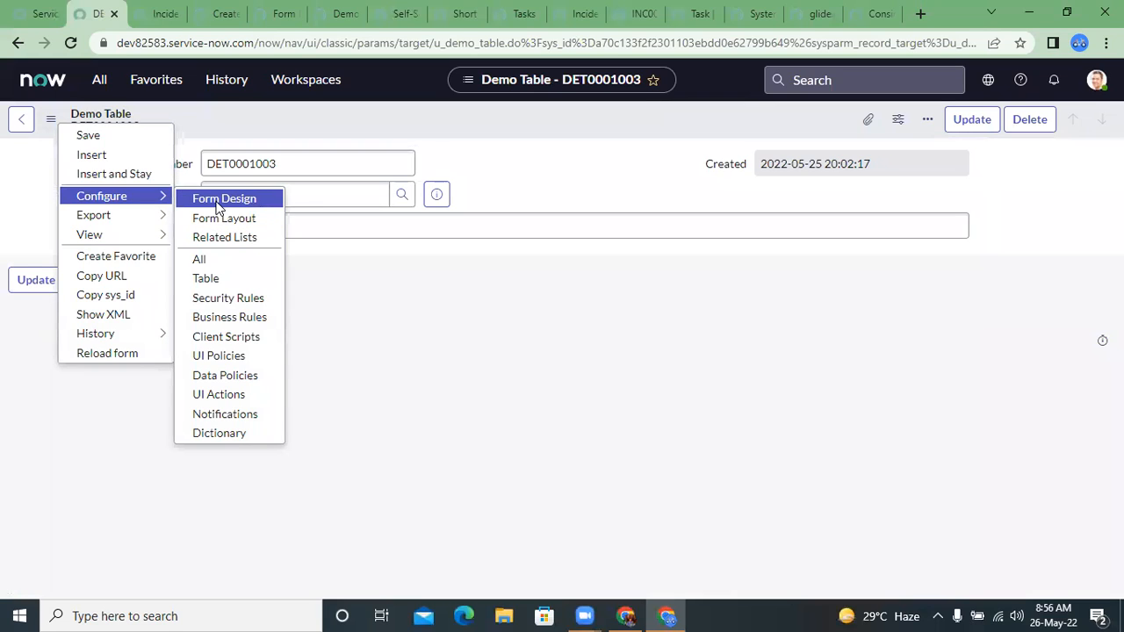
{"action": "left_click", "coordinate": [221, 220]}
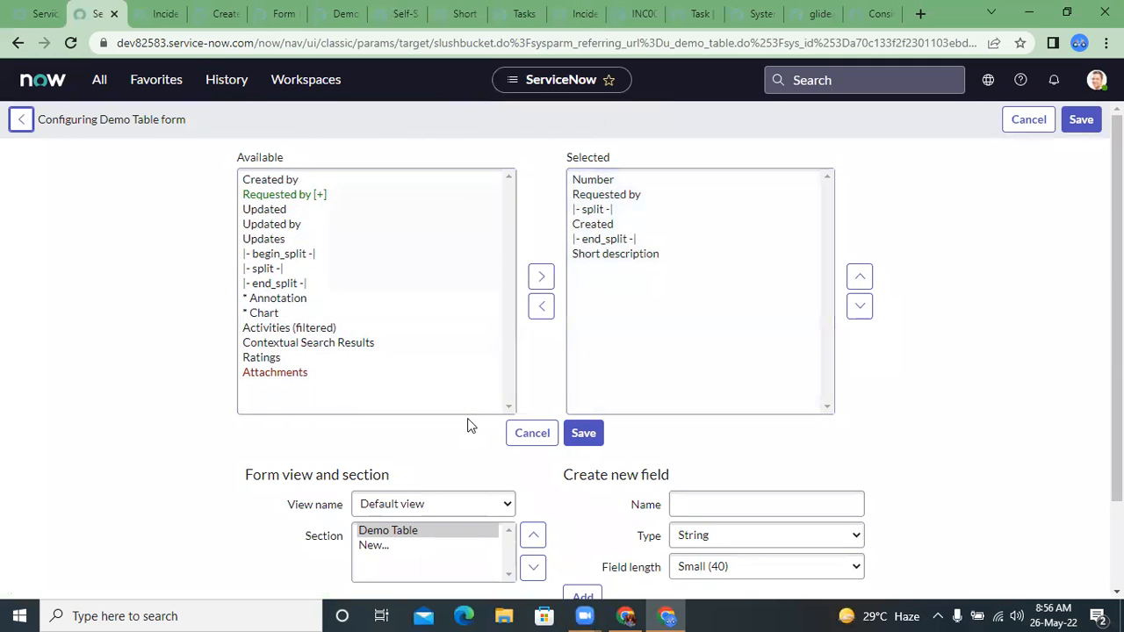
{"action": "scroll", "coordinate": [467, 421], "scroll_direction": "down", "scroll_amount": 2}
{"action": "scroll", "coordinate": [467, 421], "scroll_direction": "up", "scroll_amount": 1}
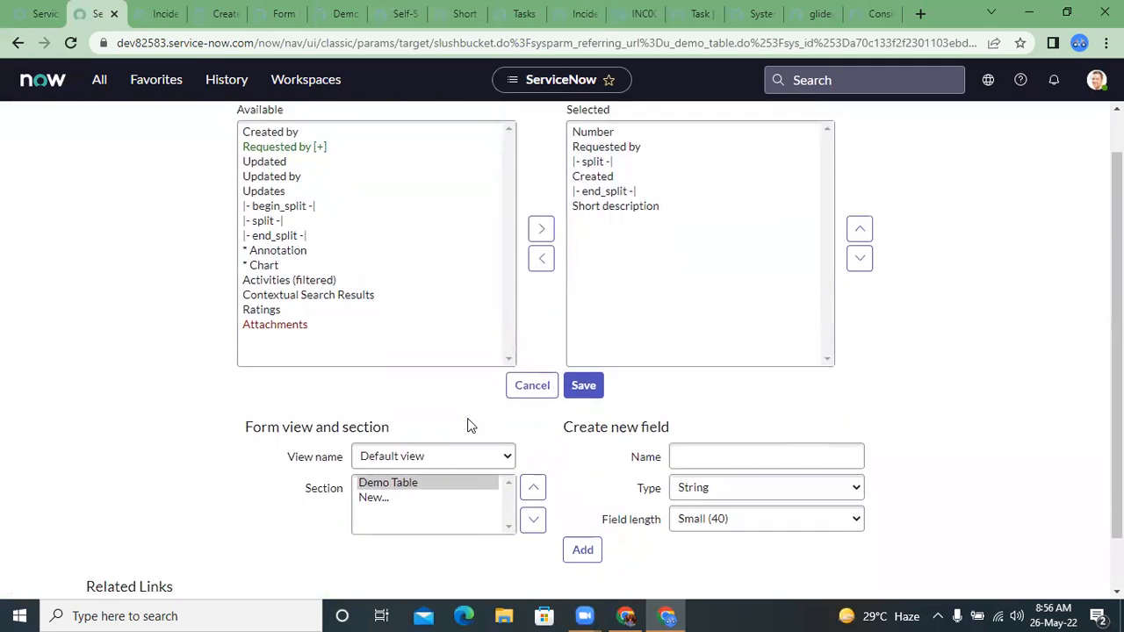
{"action": "scroll", "coordinate": [456, 443], "scroll_direction": "up", "scroll_amount": 1}
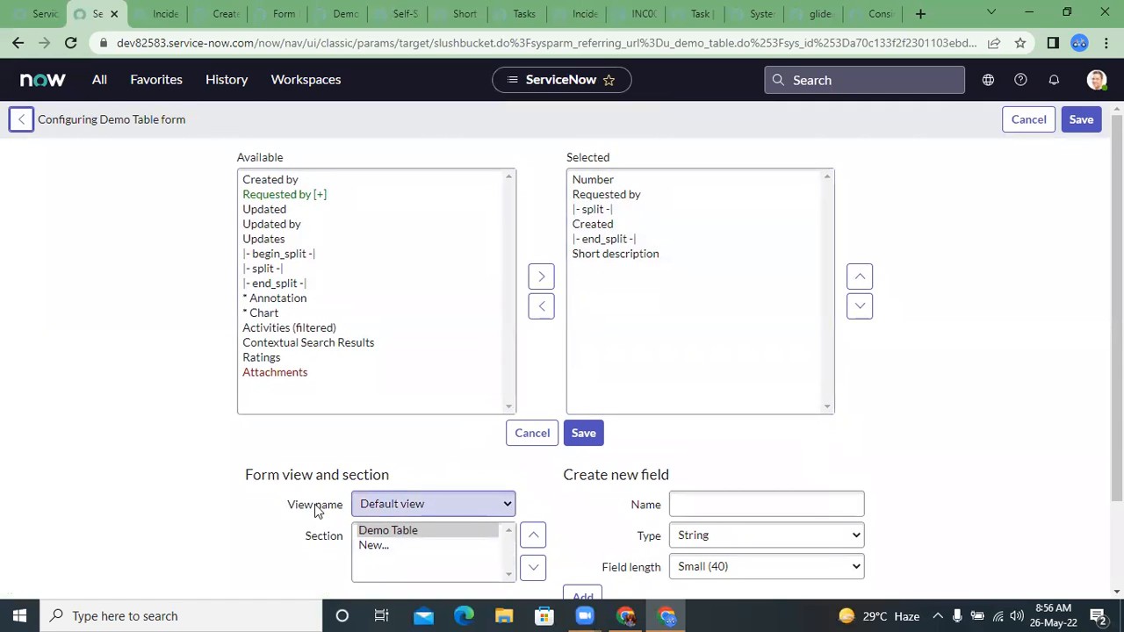
{"action": "scroll", "coordinate": [316, 509], "scroll_direction": "down", "scroll_amount": 1}
{"action": "left_click", "coordinate": [299, 481]}
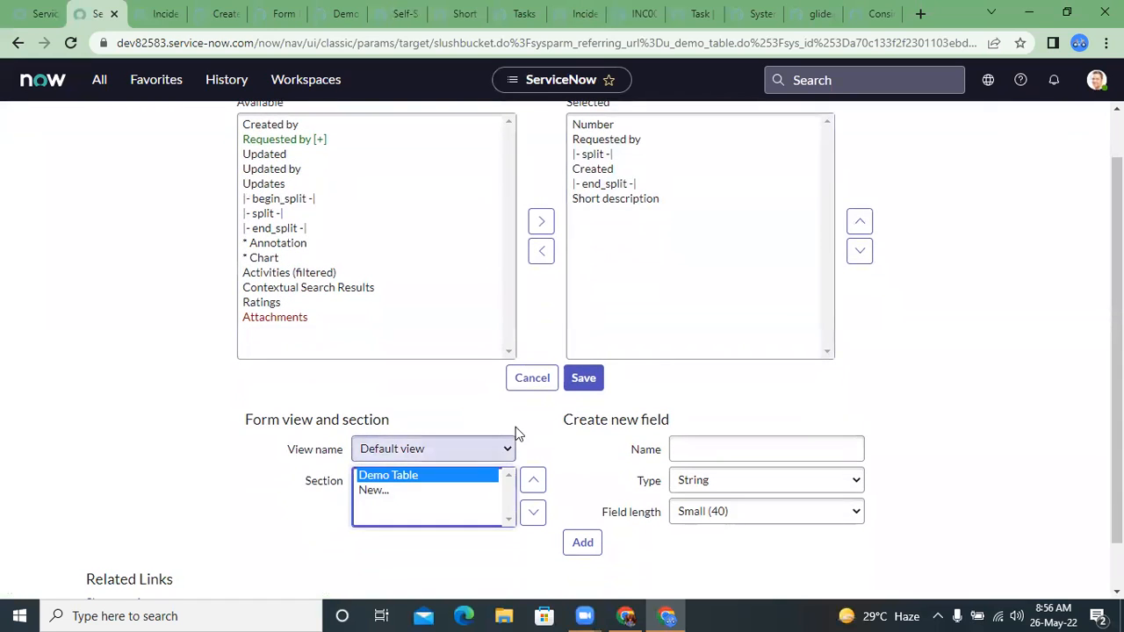
{"action": "scroll", "coordinate": [535, 418], "scroll_direction": "up", "scroll_amount": 1}
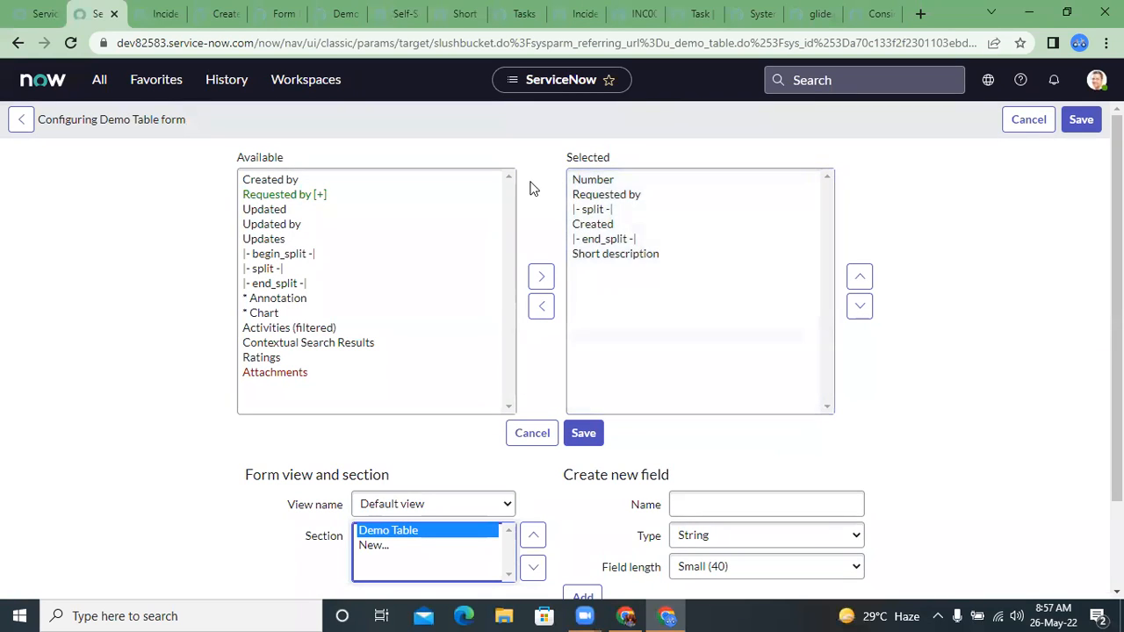
{"action": "left_click", "coordinate": [552, 187]}
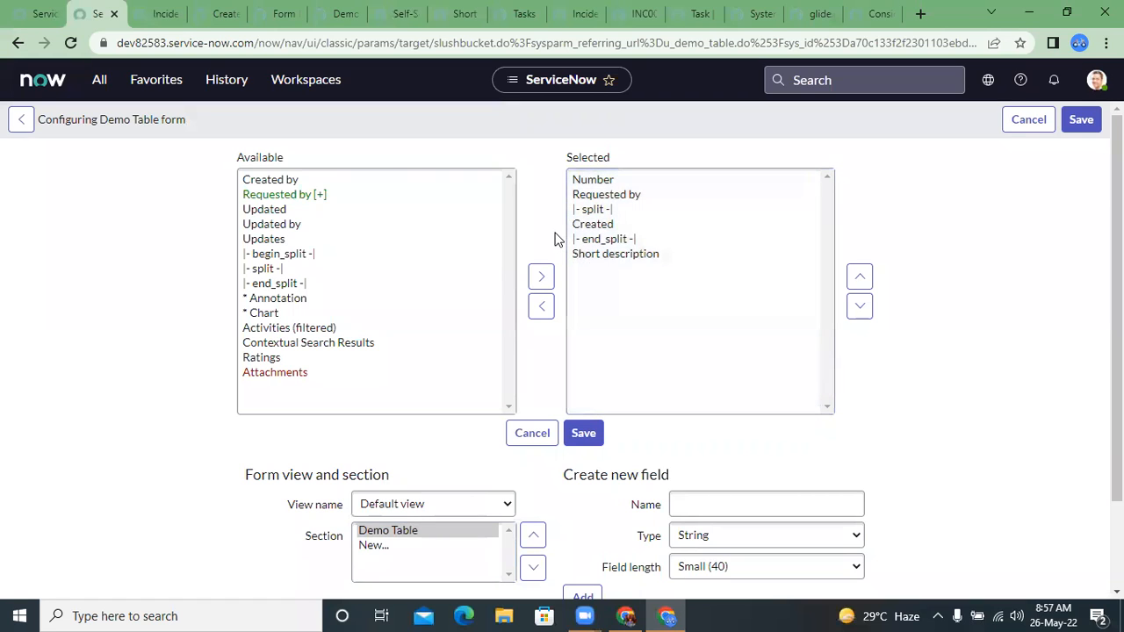
{"action": "scroll", "coordinate": [555, 238], "scroll_direction": "down", "scroll_amount": 2}
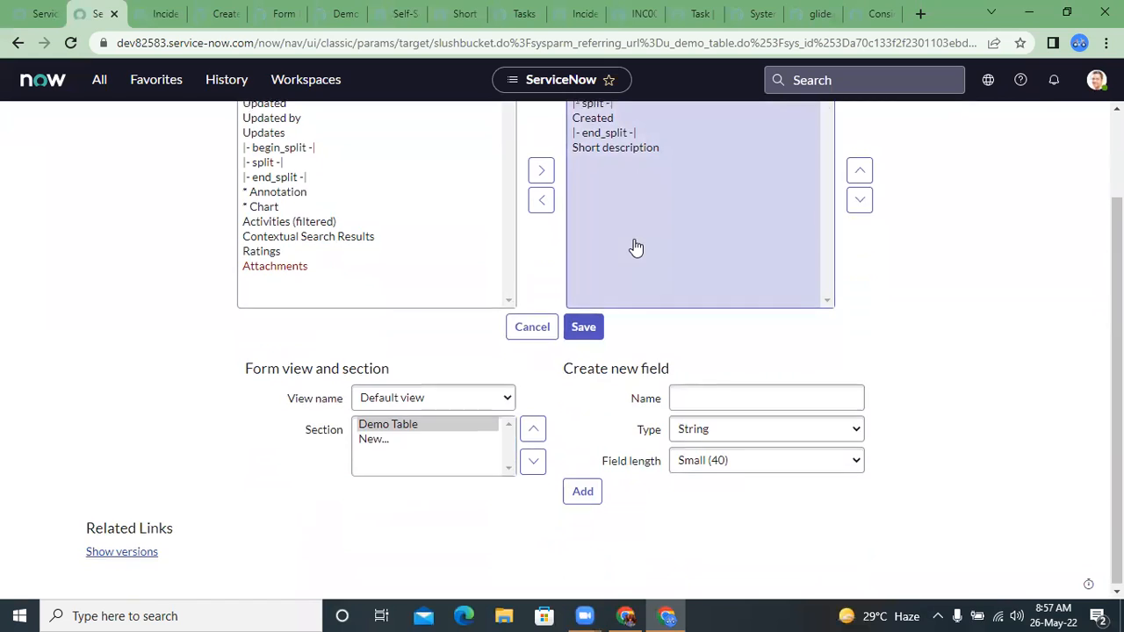
{"action": "scroll", "coordinate": [634, 247], "scroll_direction": "up", "scroll_amount": 2}
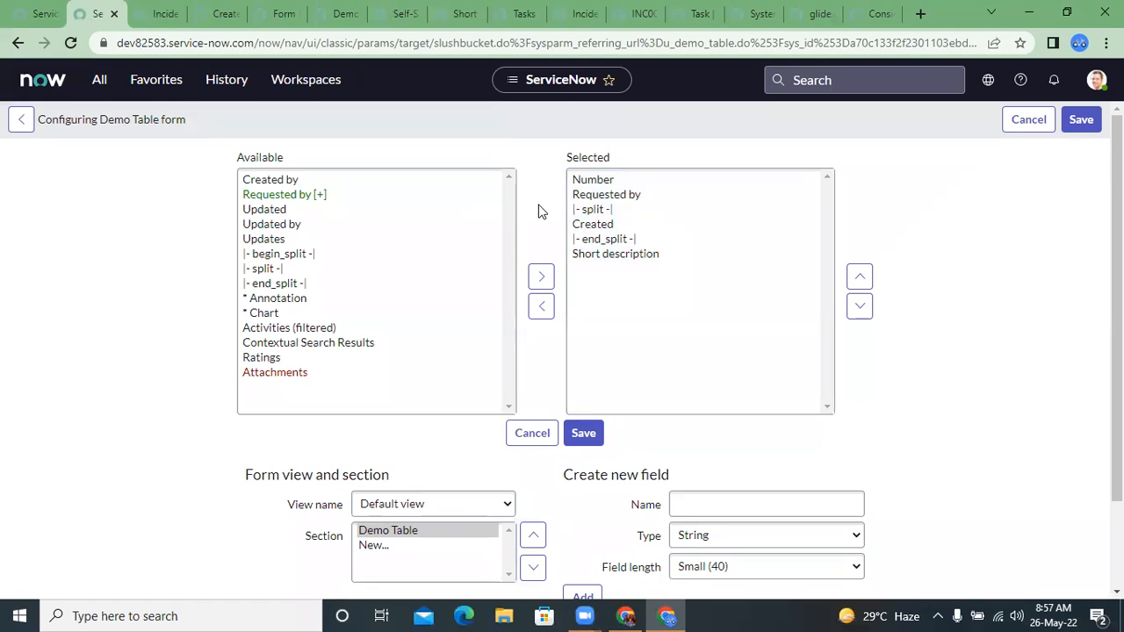
{"action": "left_click", "coordinate": [531, 433]}
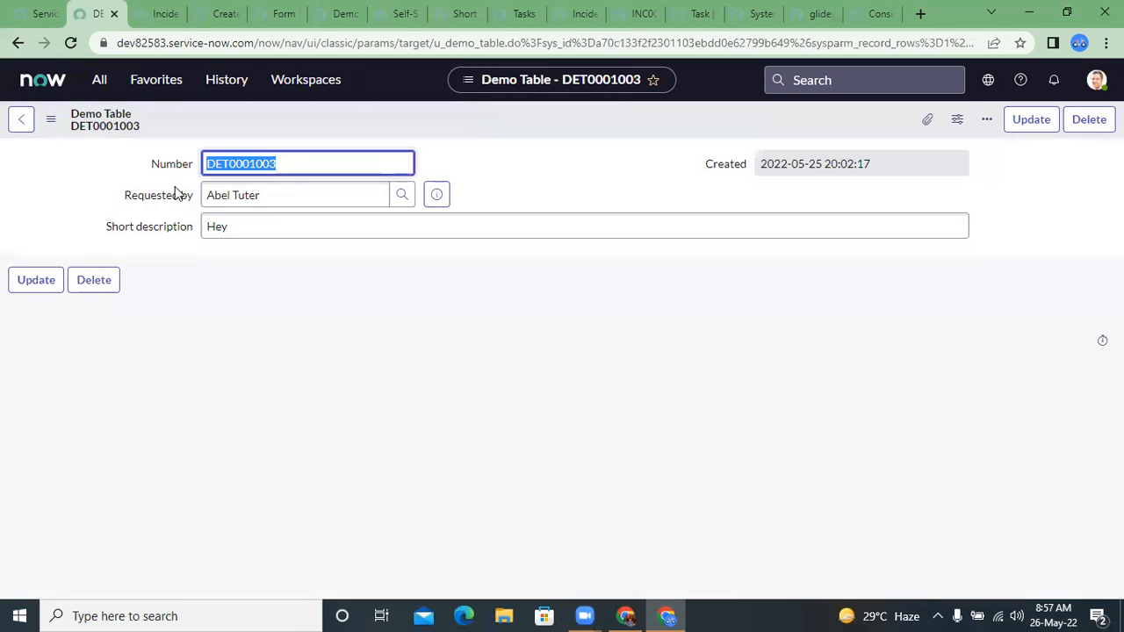
{"action": "left_click", "coordinate": [50, 118]}
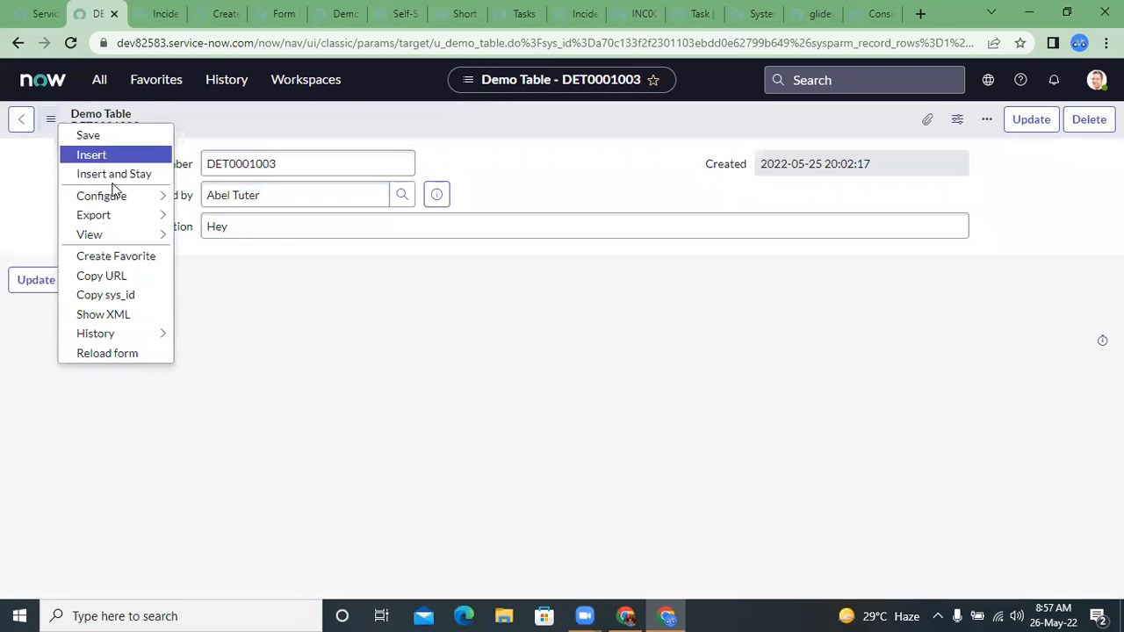
{"action": "mouse_move", "coordinate": [129, 202]}
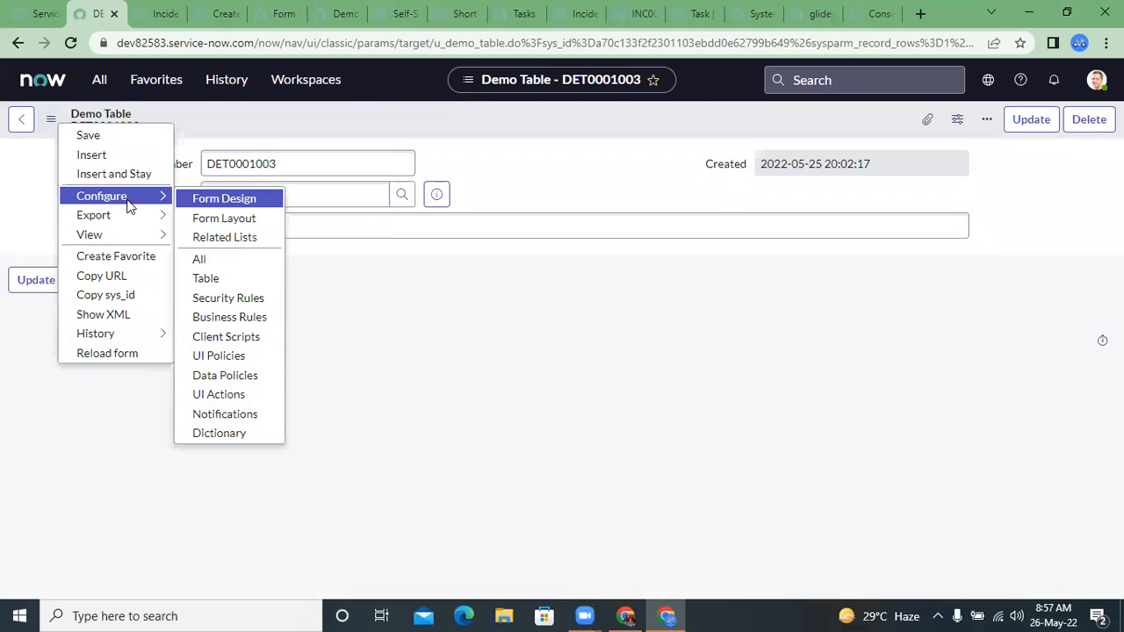
{"action": "right_click", "coordinate": [554, 274]}
{"action": "left_click", "coordinate": [402, 195]}
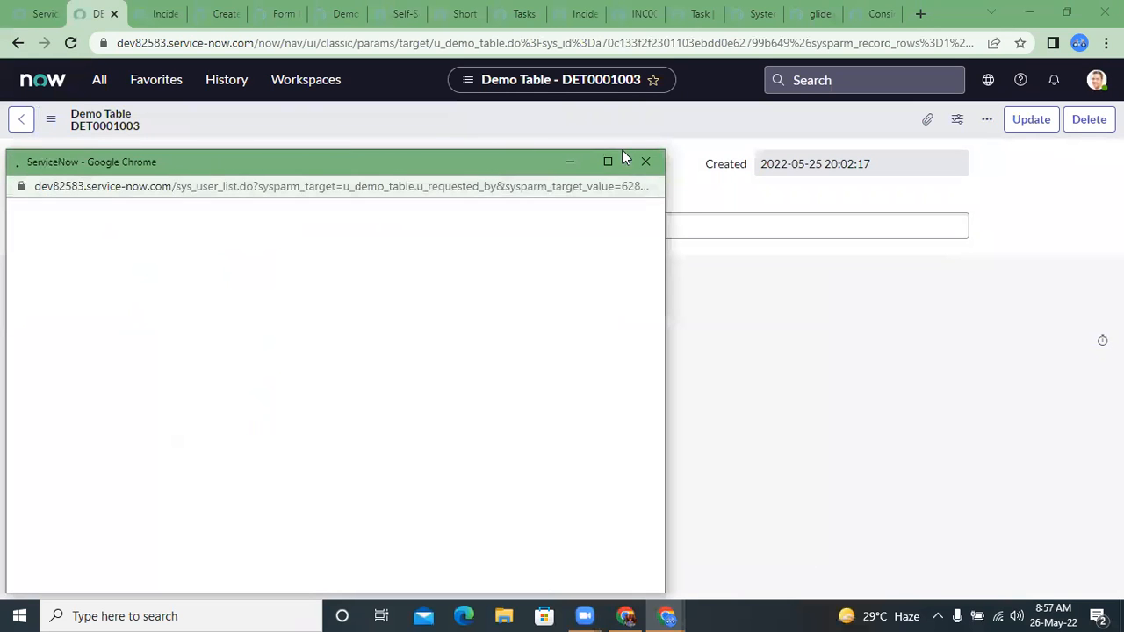
{"action": "left_click", "coordinate": [645, 160]}
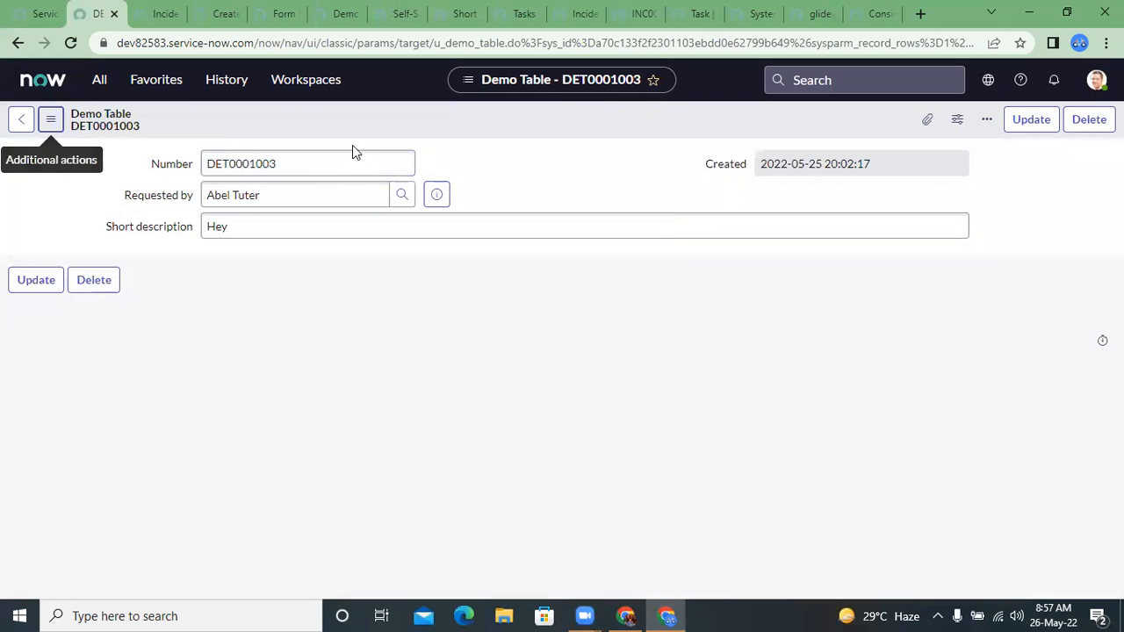
{"action": "left_click", "coordinate": [53, 119]}
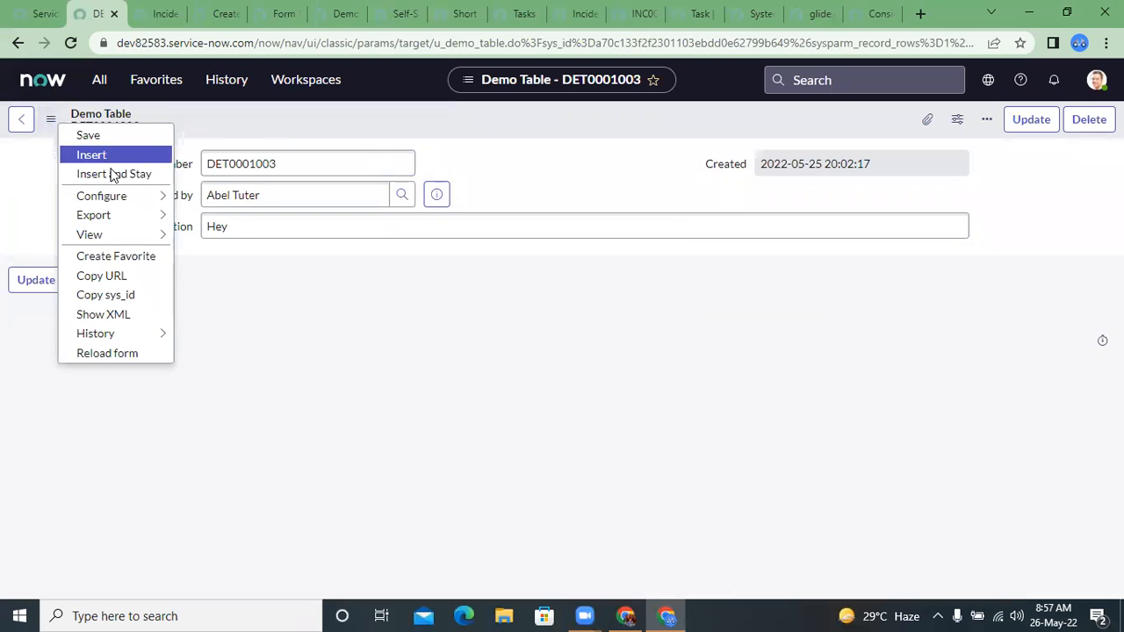
{"action": "mouse_move", "coordinate": [134, 196]}
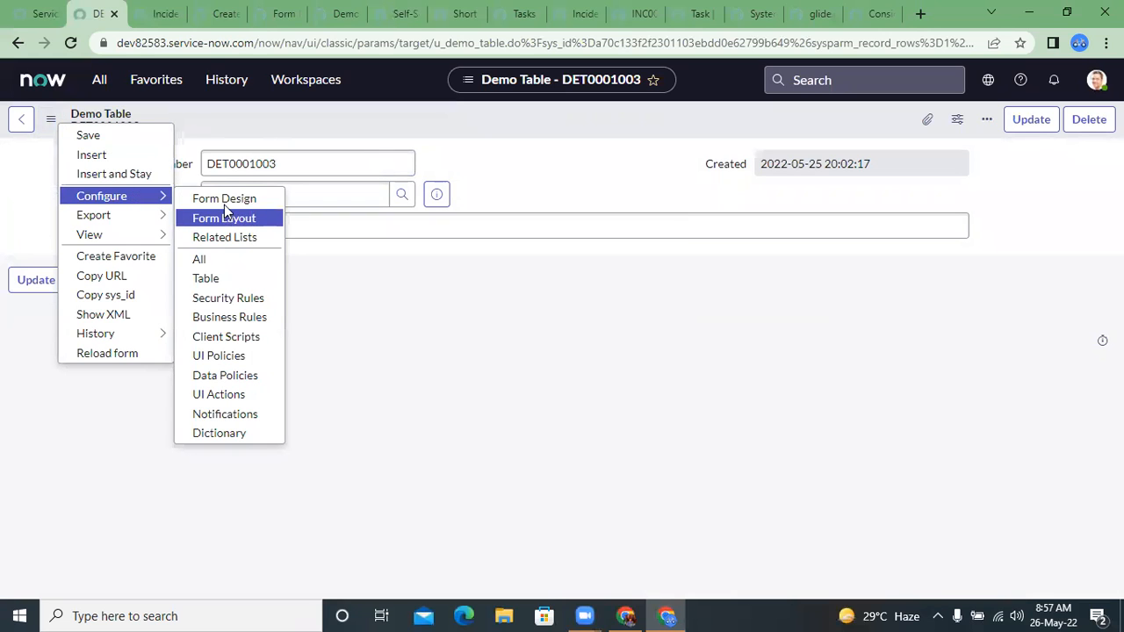
{"action": "left_click", "coordinate": [348, 249]}
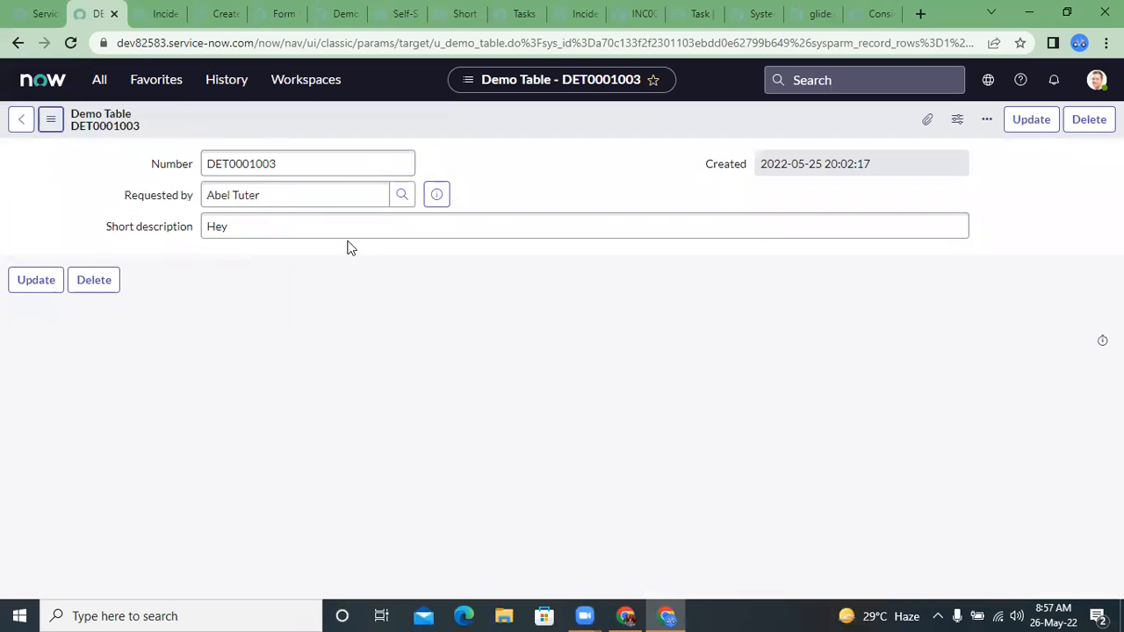